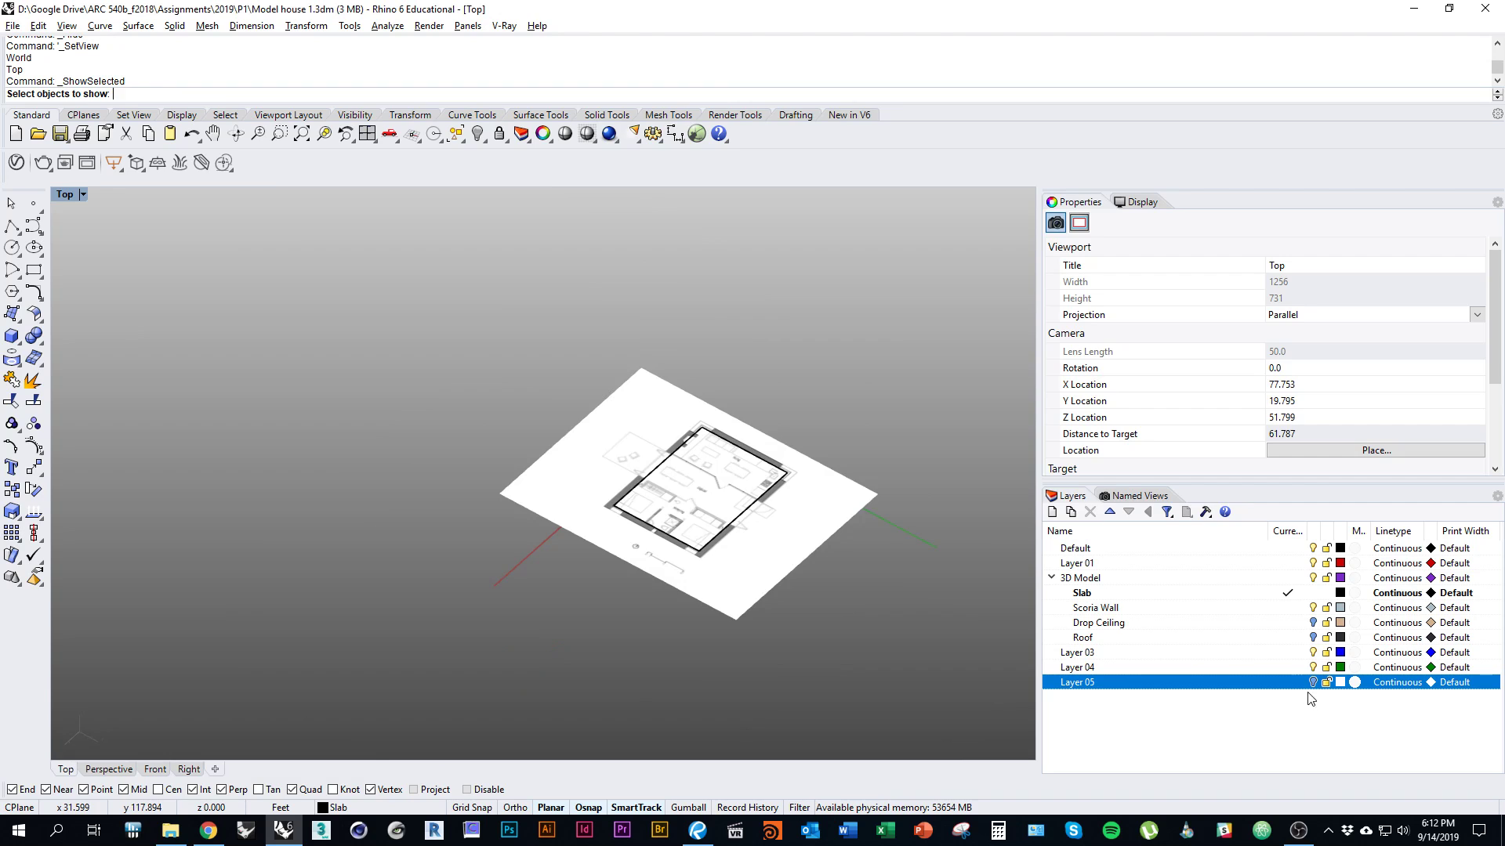
Bring all hidden objects back into view in the house model
right_click(905, 667)
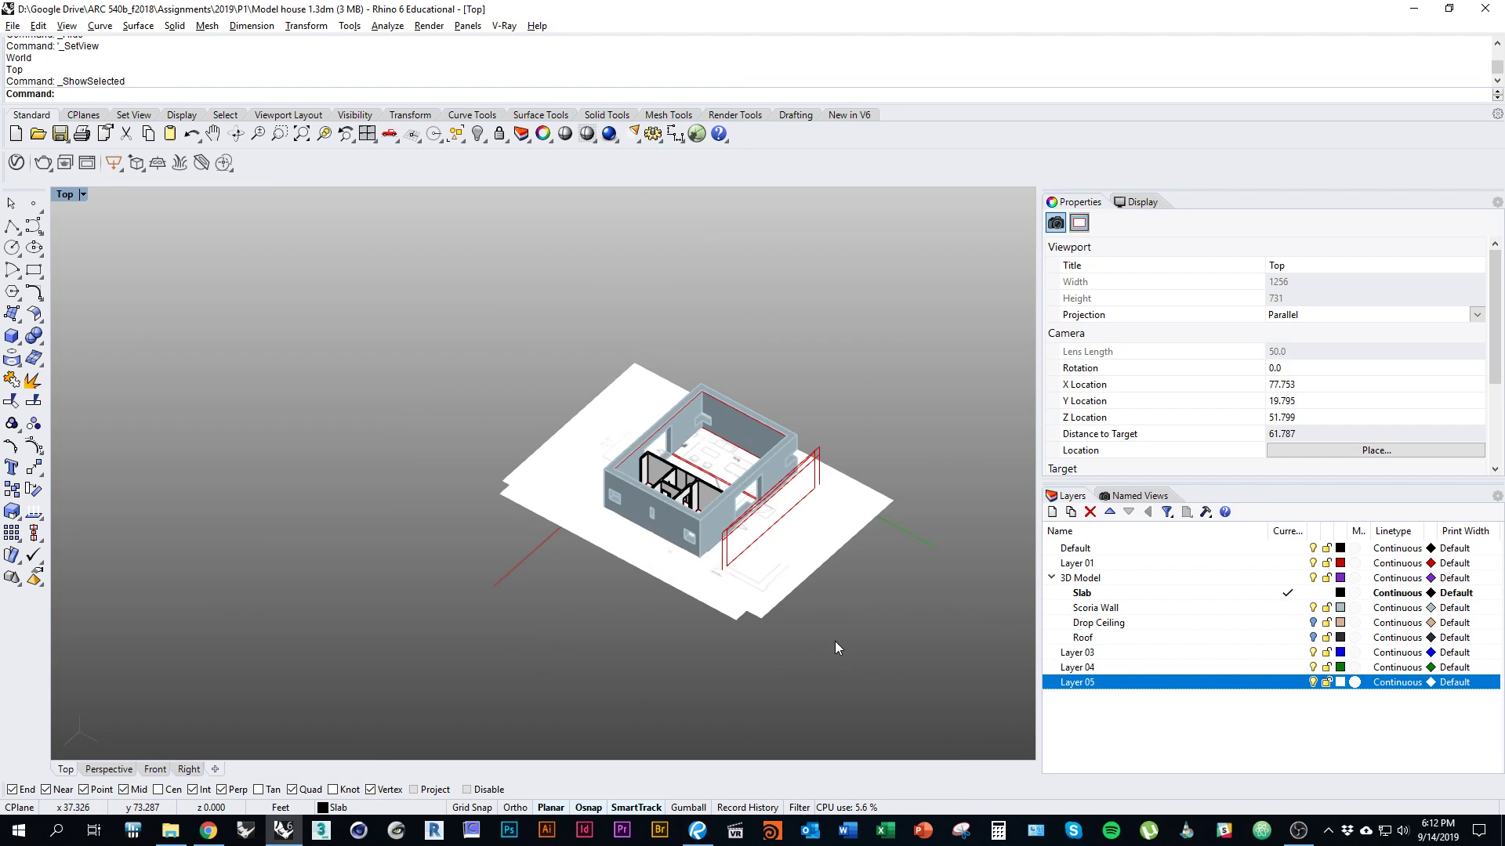
scroll(783, 593, "up", 8)
right_click(775, 537)
scroll(605, 623, "down", 10)
right_click_drag(606, 623, 608, 662, "ctrl")
right_click(780, 644)
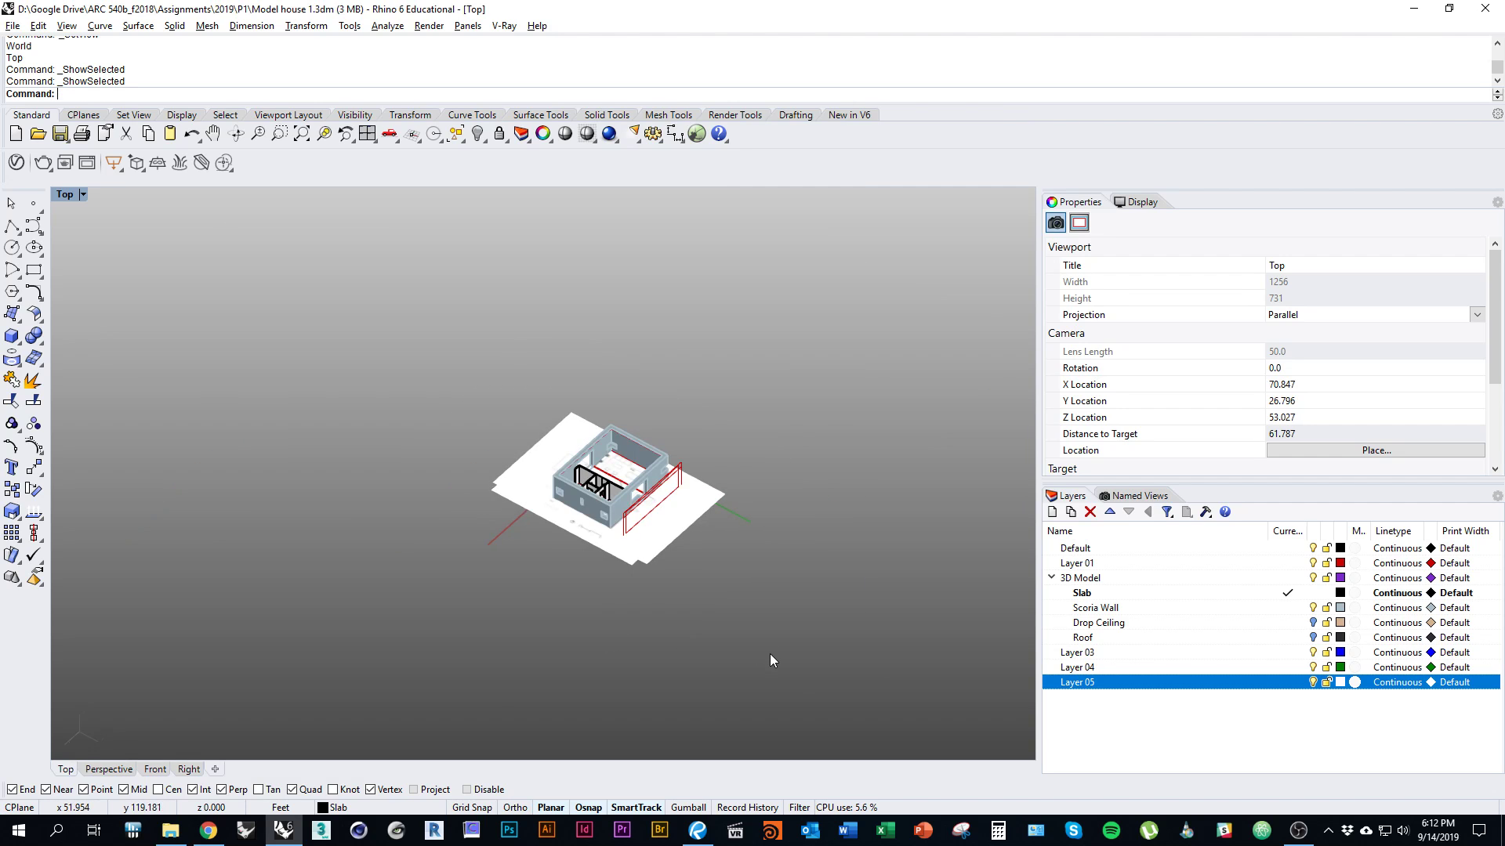
type("ShowSelected")
key("Return")
right_click_drag(769, 653, 714, 754)
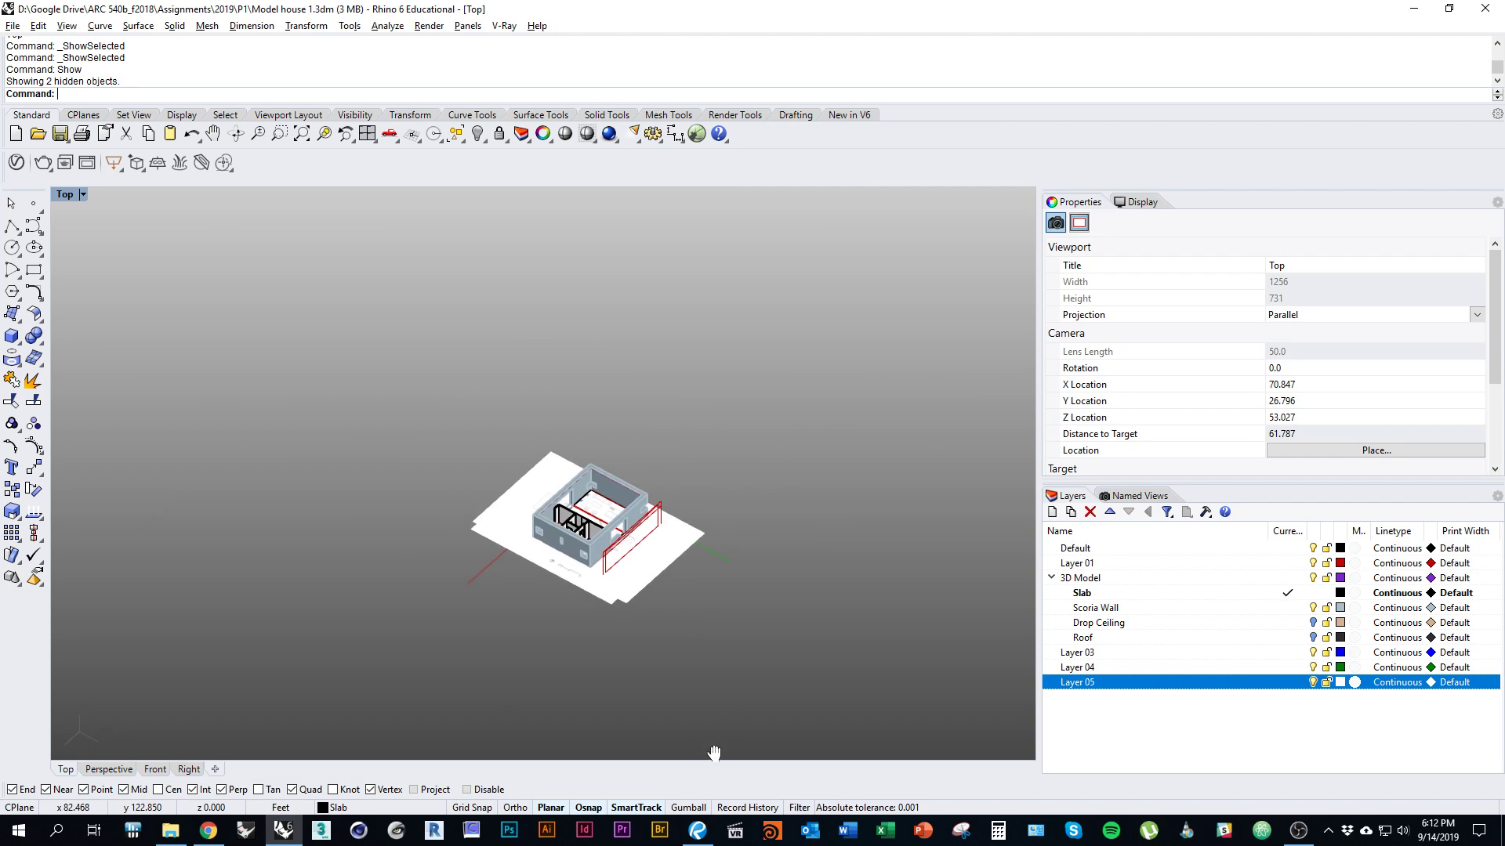
Examine the house's interior partitions, wall openings and the doors drawn on the floor plan from several sides
scroll(627, 582, "up", 12)
right_click_drag(624, 450, 626, 540, "ctrl+shift")
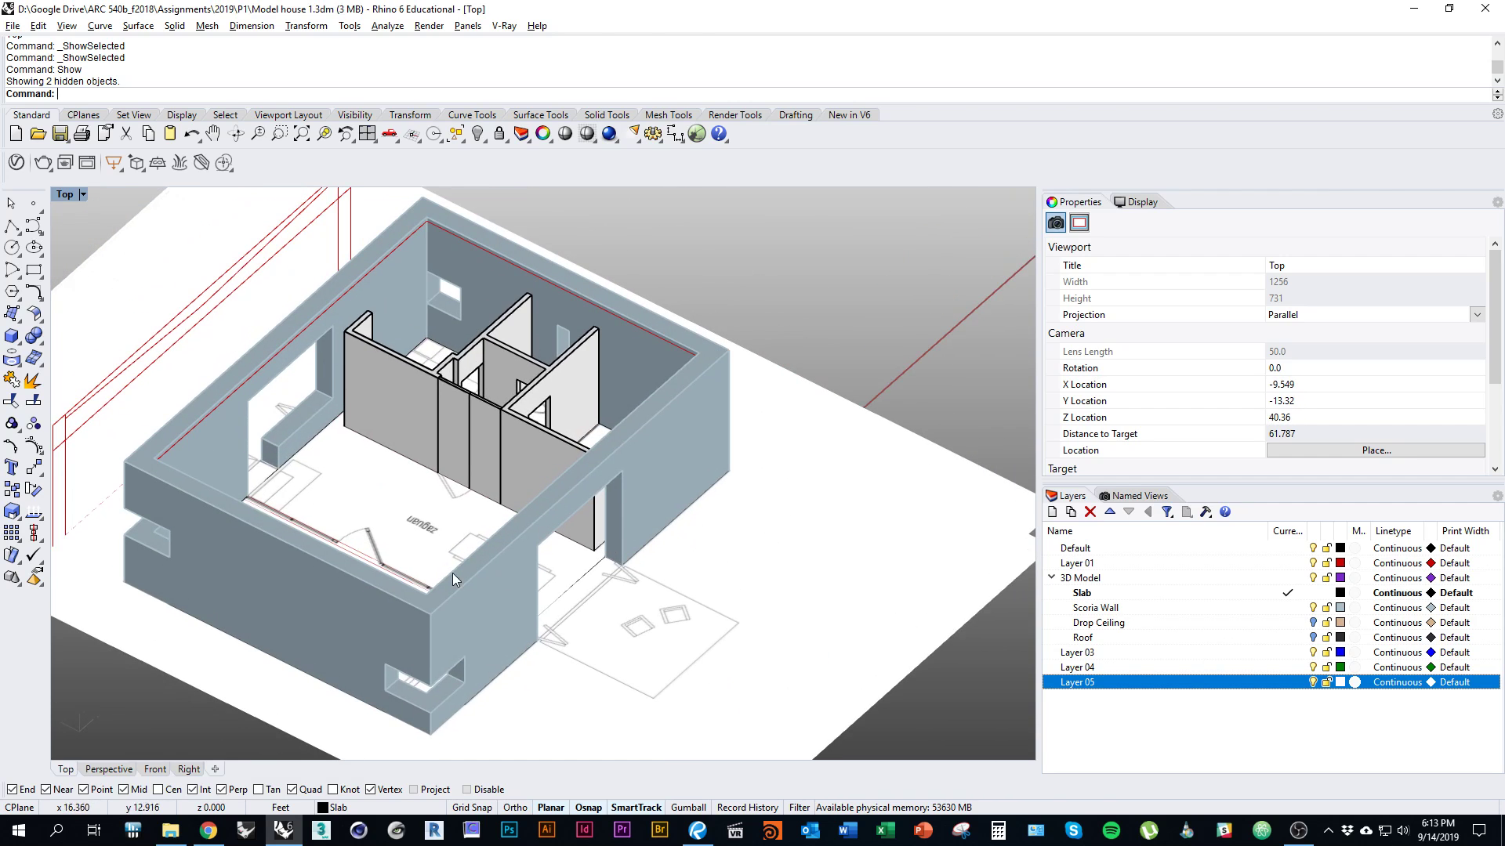
right_click_drag(533, 591, 590, 644)
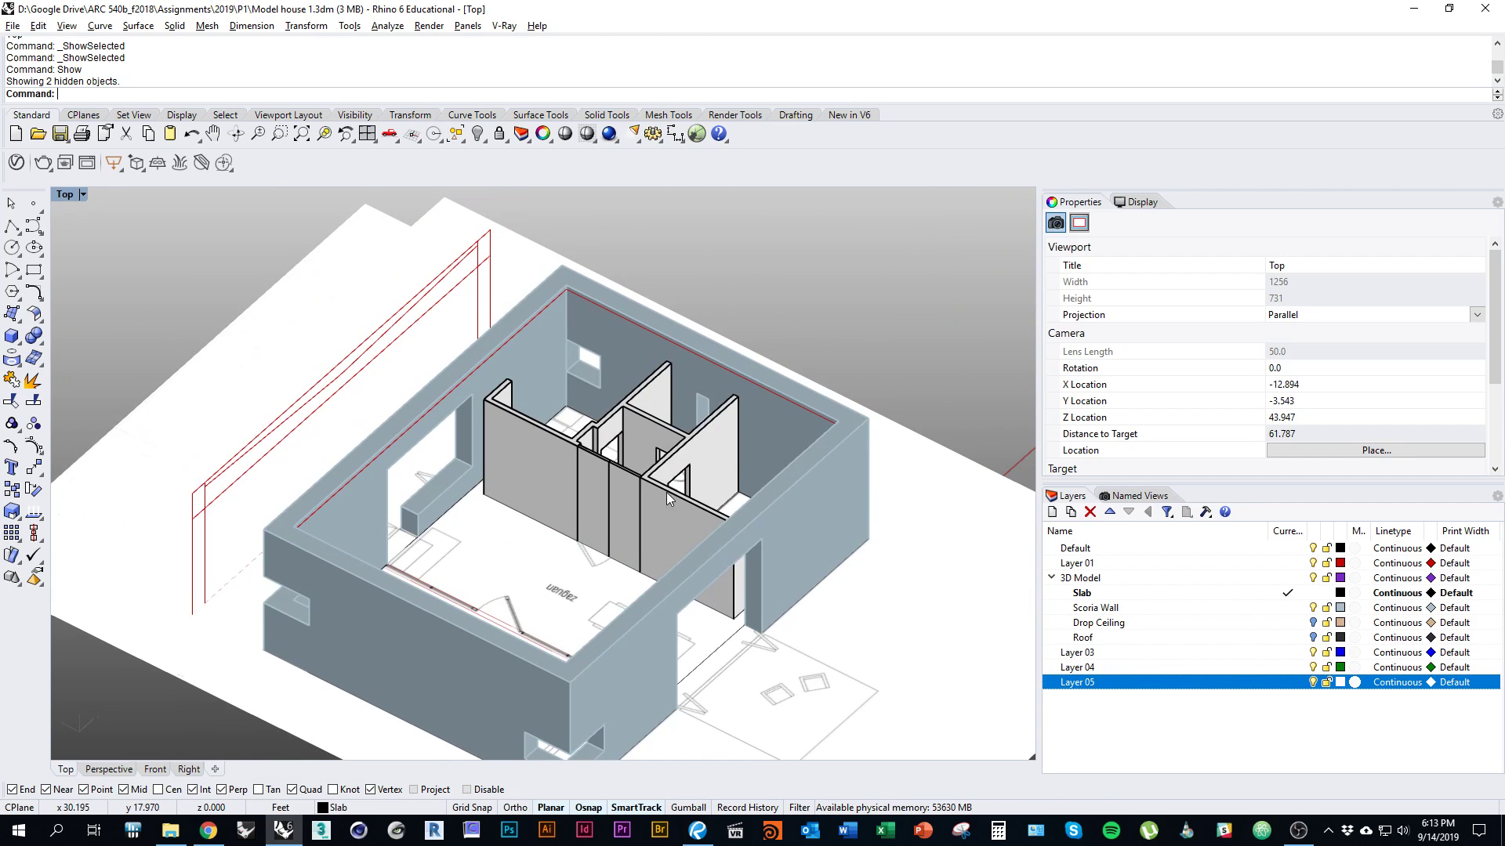
right_click_drag(664, 453, 648, 492, "shift")
scroll(520, 494, "up", 6)
right_click_drag(521, 493, 539, 541)
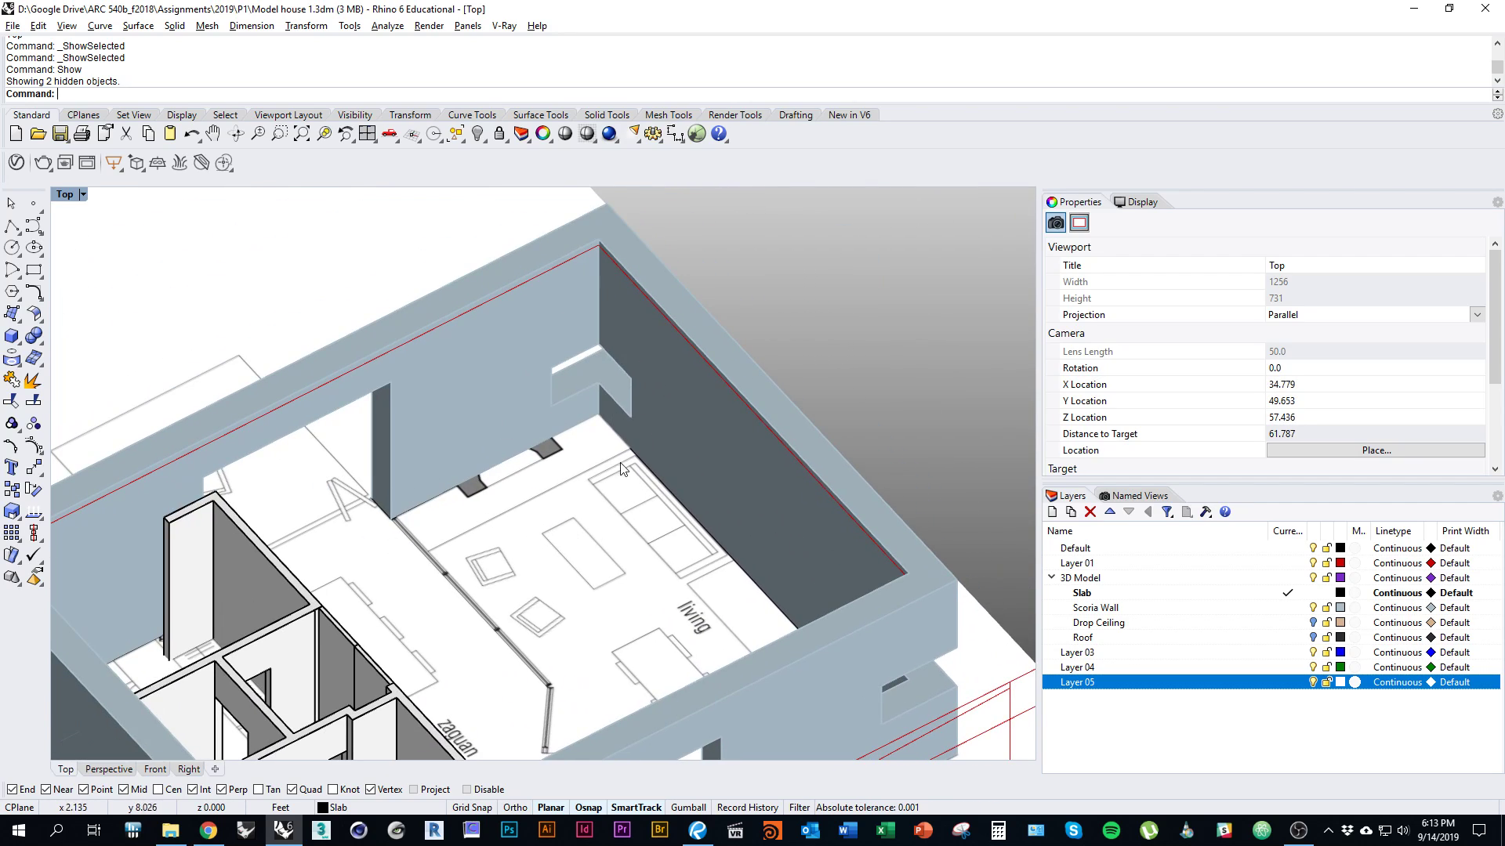
right_click_drag(508, 499, 577, 485)
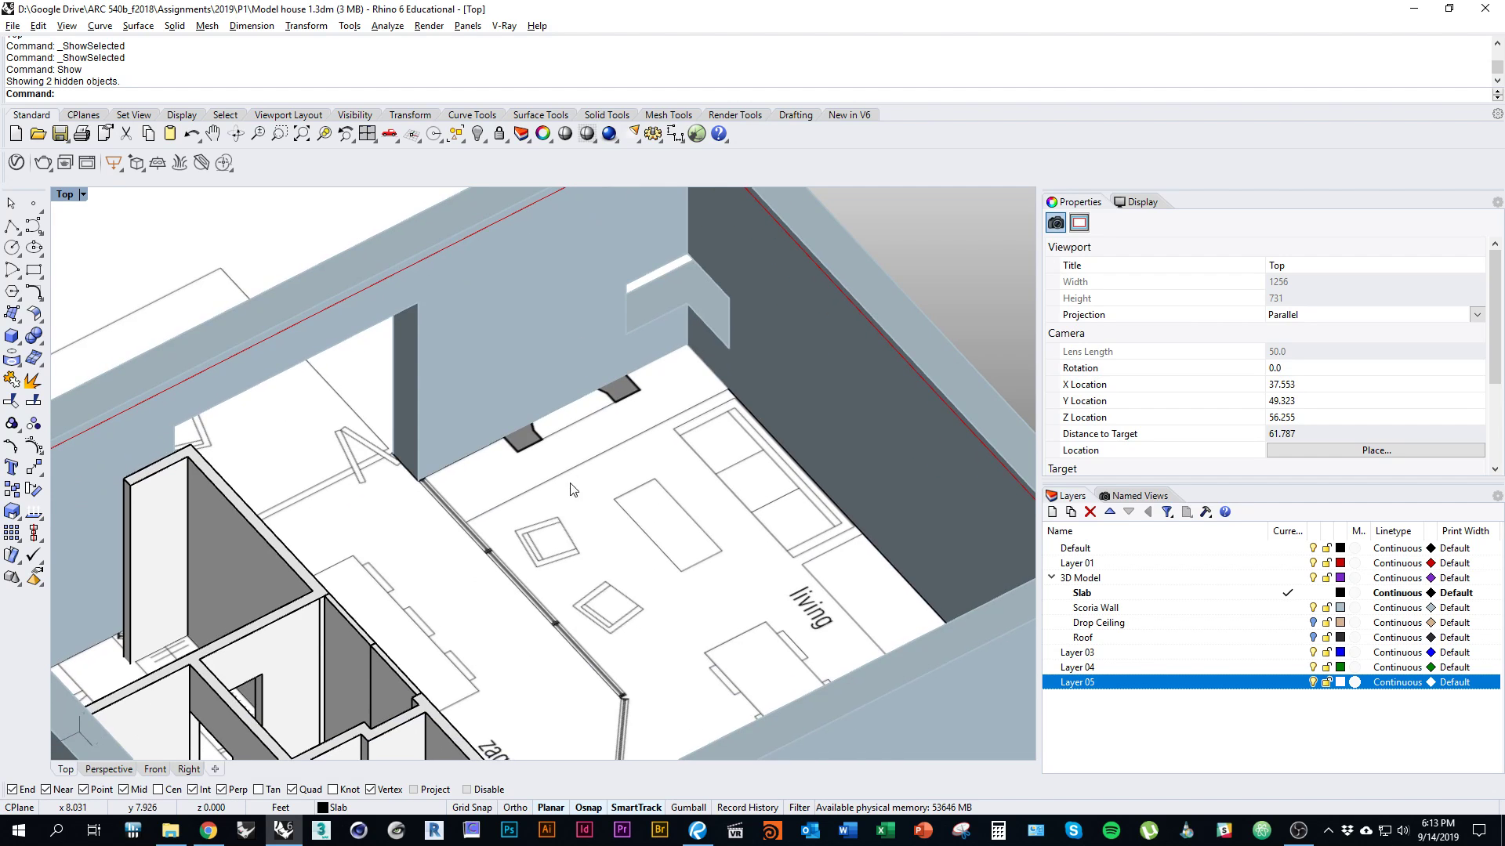
right_click_drag(595, 688, 164, 478)
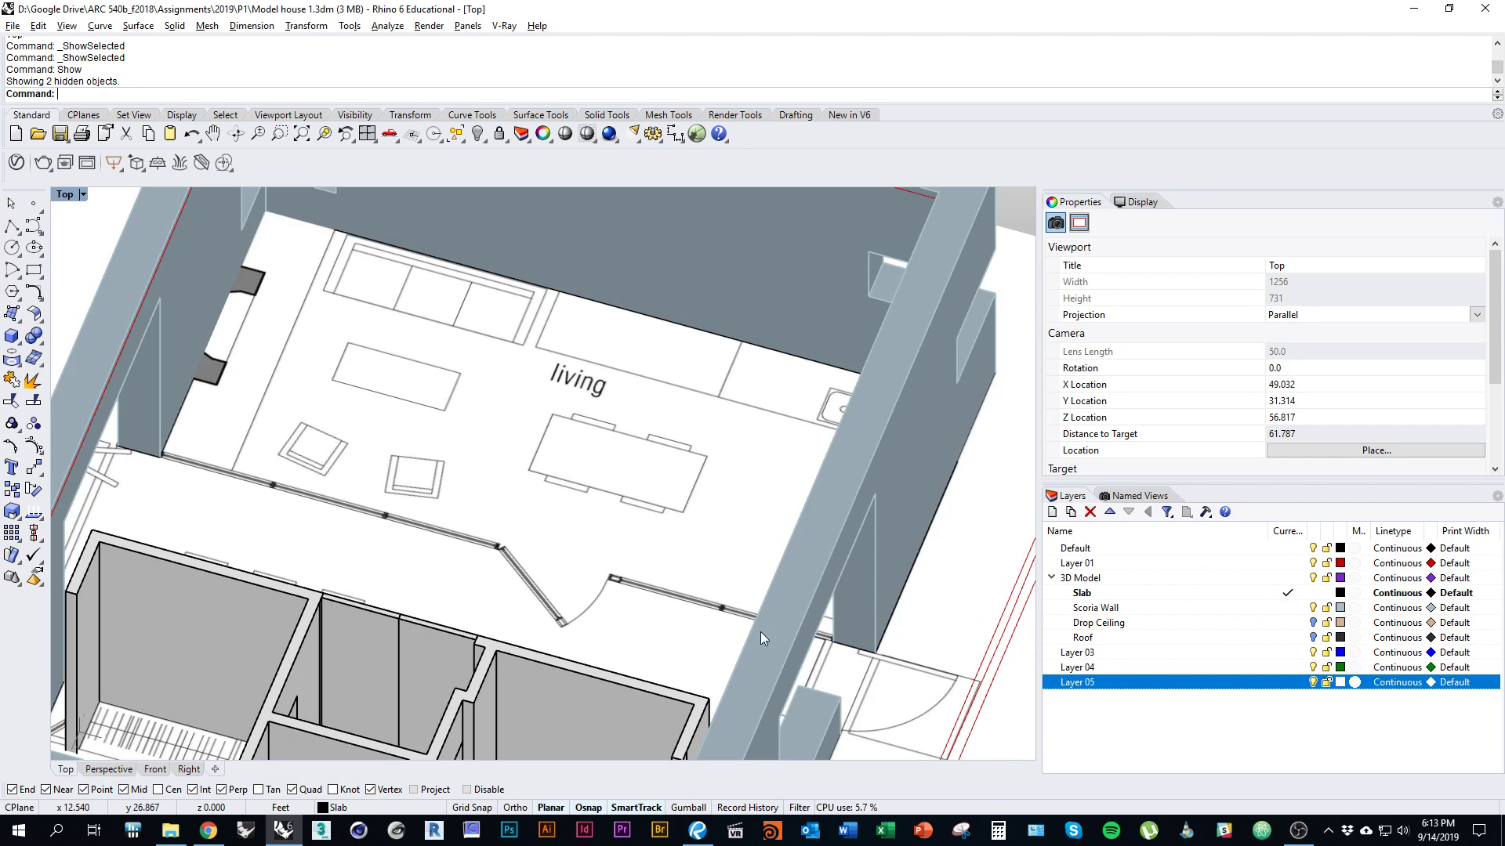
right_click_drag(529, 592, 282, 510)
right_click_drag(901, 636, 412, 555)
Select the two adjoining door-sized panels in the long interior partition and inspect them against the wall openings
left_click(412, 554)
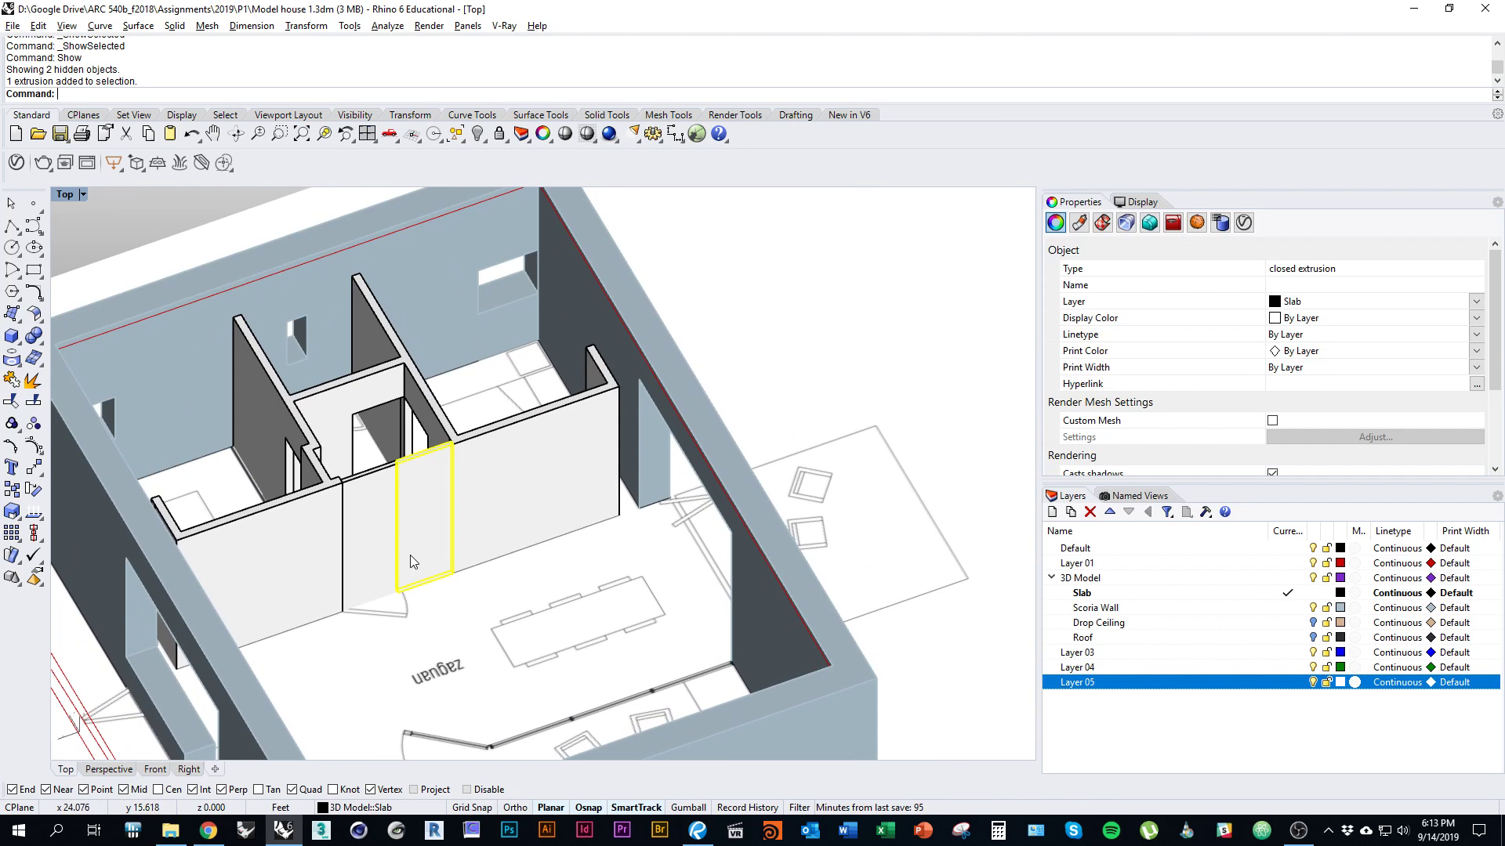
left_click(365, 578, "shift")
right_click_drag(509, 580, 472, 525)
right_click_drag(582, 641, 609, 622)
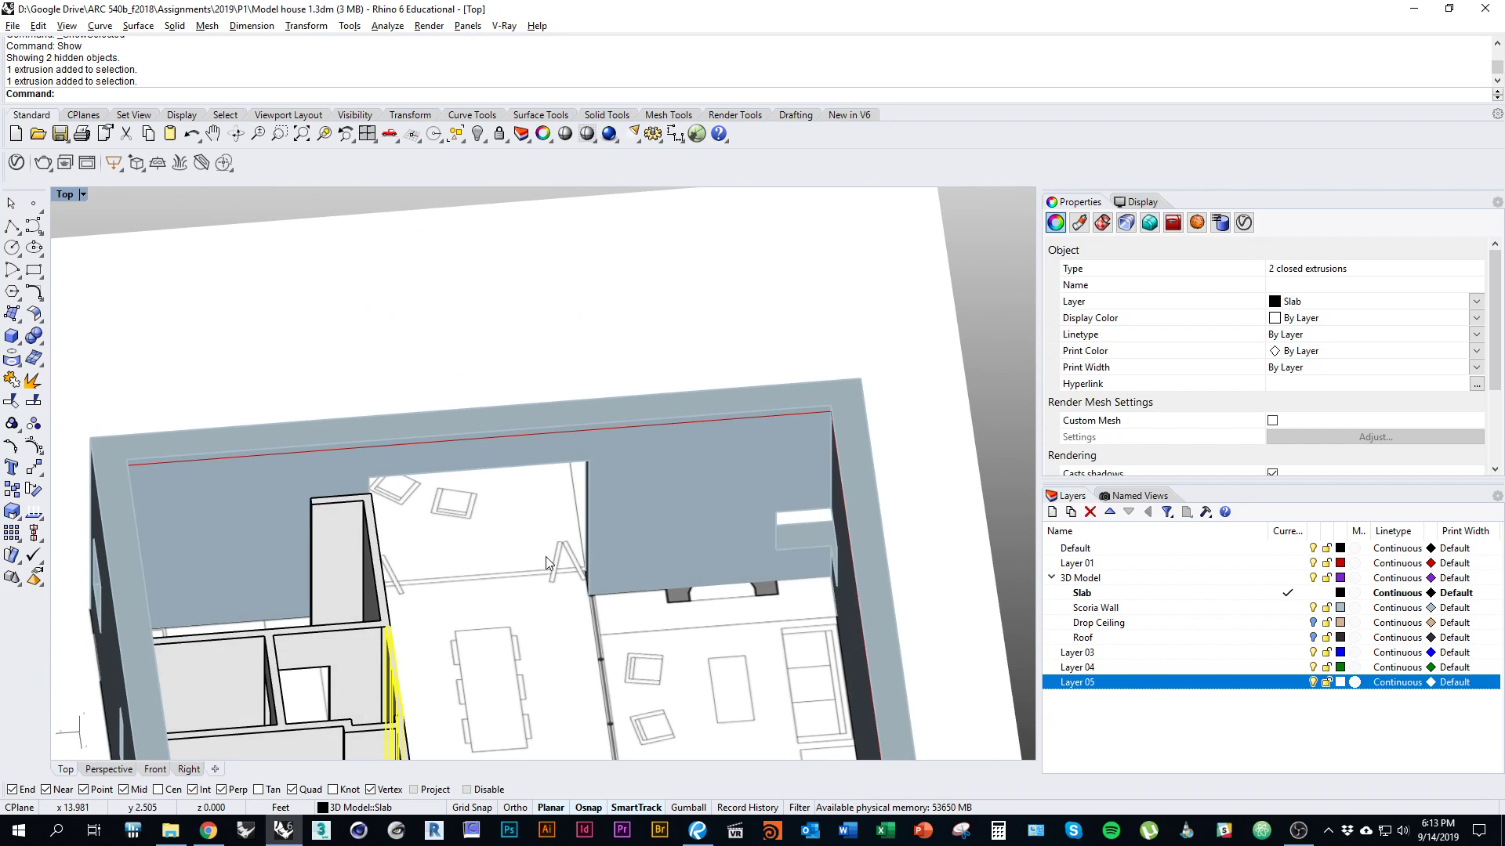
right_click_drag(547, 659, 351, 637)
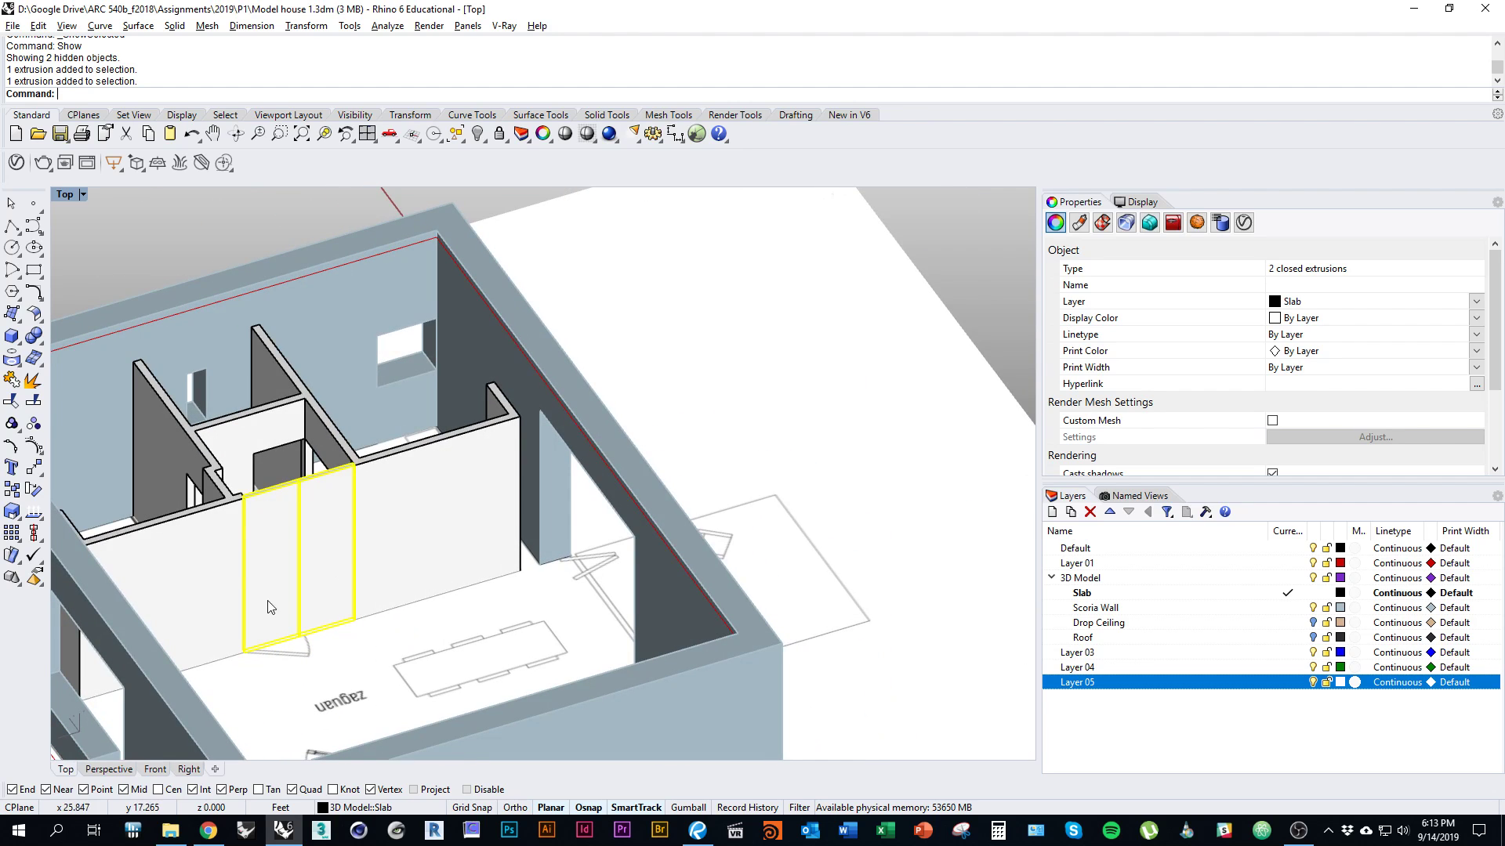
right_click_drag(409, 566, 521, 544)
Measure the length of one folding door leaf on the floor plan beside the zaguan's exterior wall opening
scroll(439, 578, "up", 3)
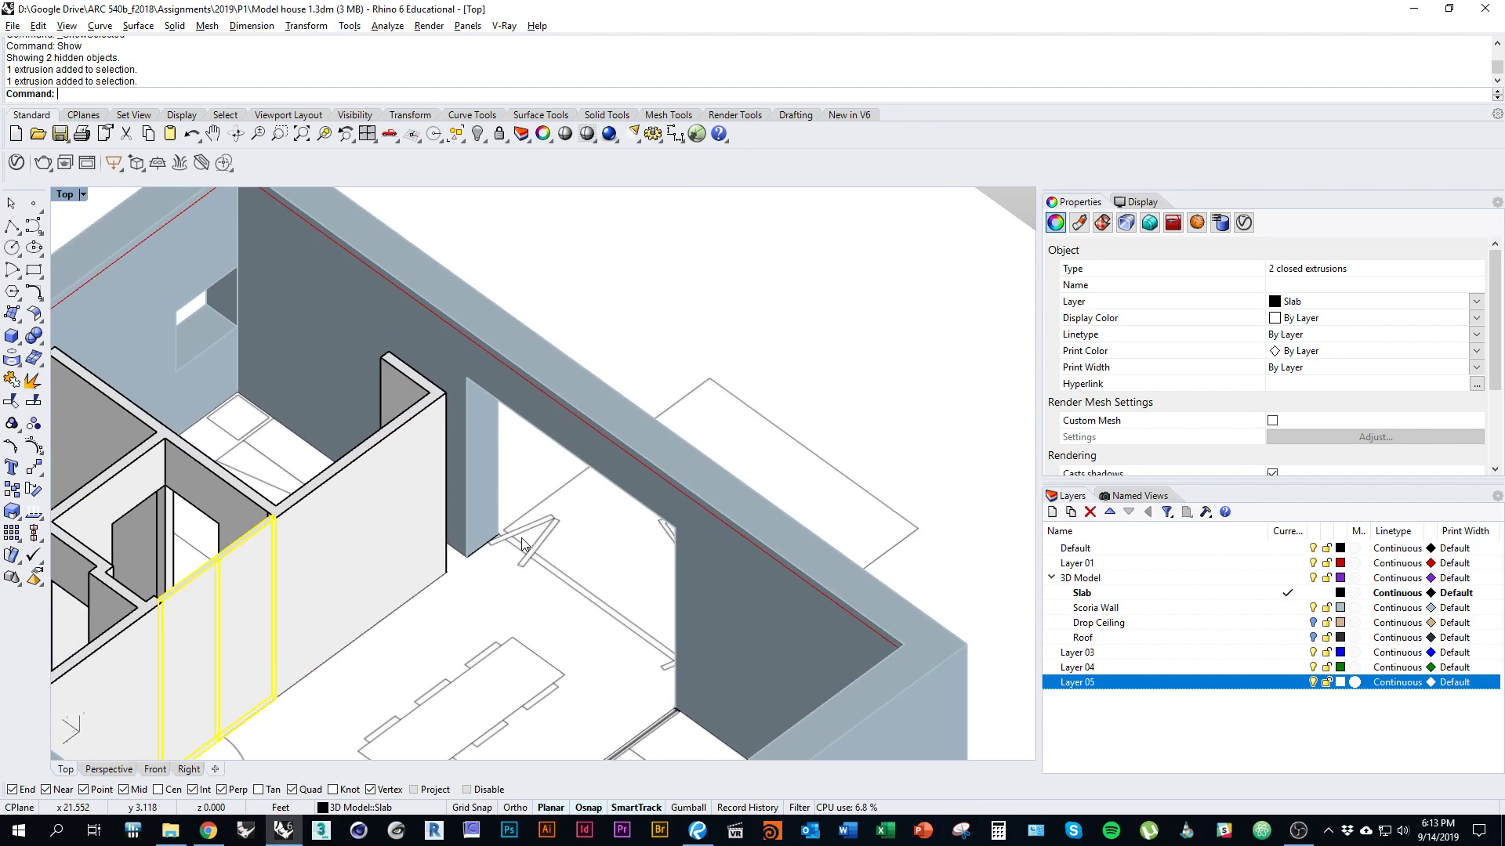
scroll(524, 543, "up", 3)
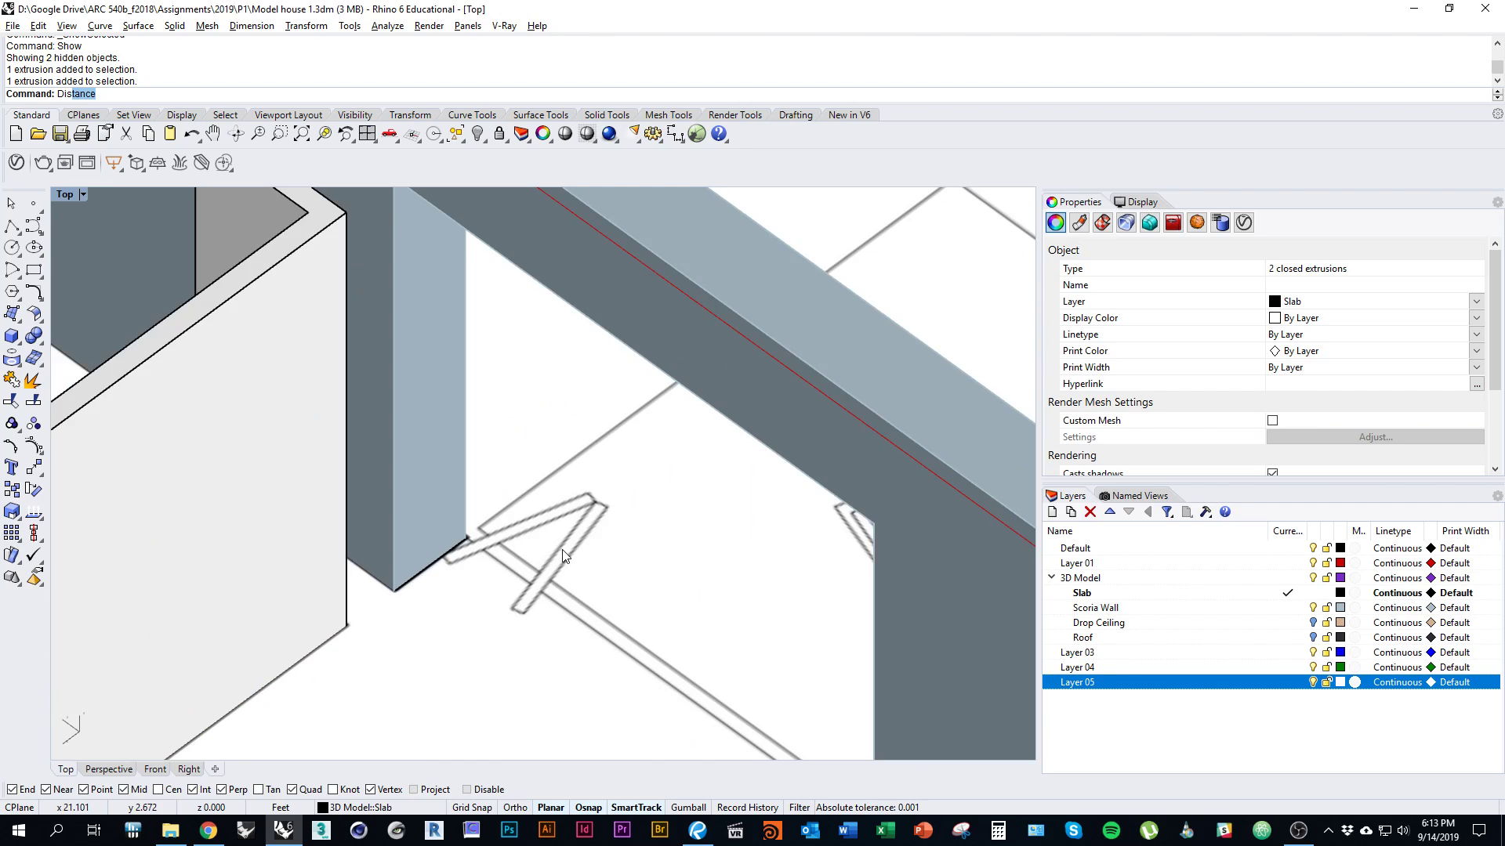
key("Return")
right_click_drag(530, 582, 530, 470, "ctrl")
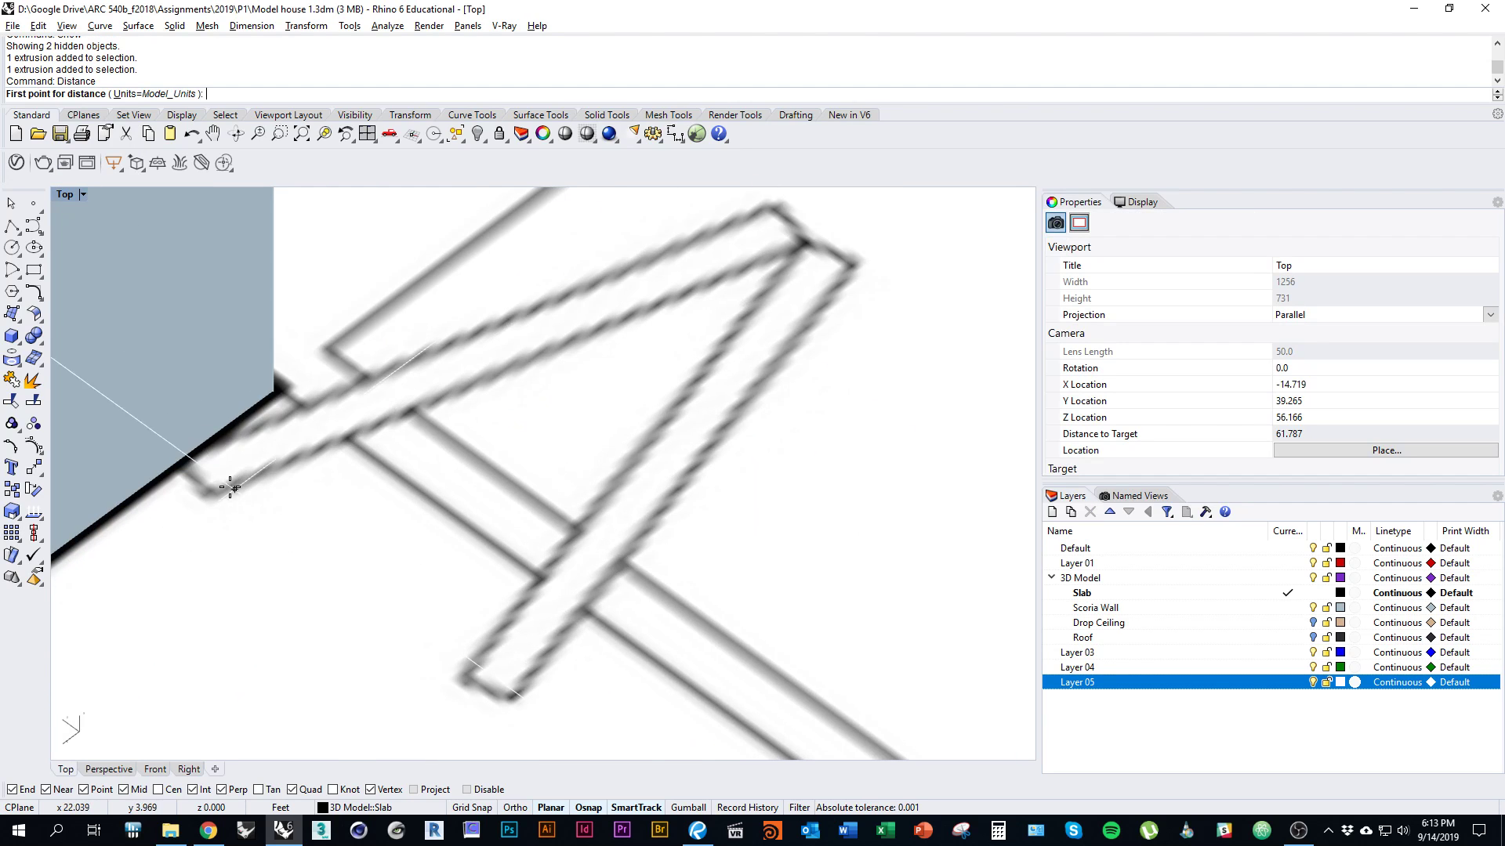
left_click(209, 492)
right_click_drag(317, 504, 335, 578, "ctrl")
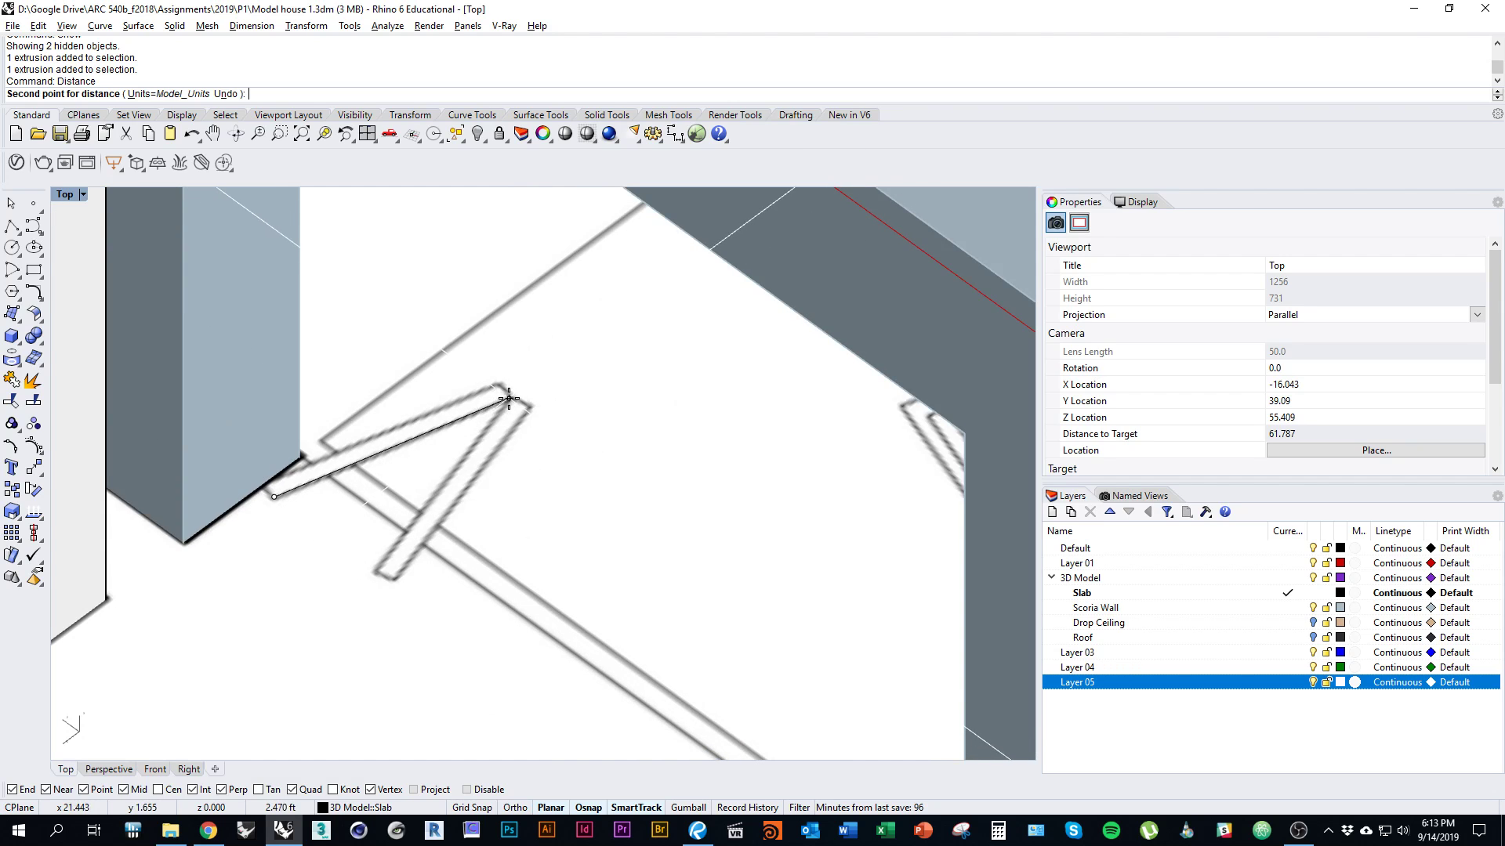
left_click(509, 398)
Measure the width of the zaguan's exterior wall opening between its upper corners in wireframe display
right_click_drag(332, 465, 328, 538, "ctrl")
key("Return")
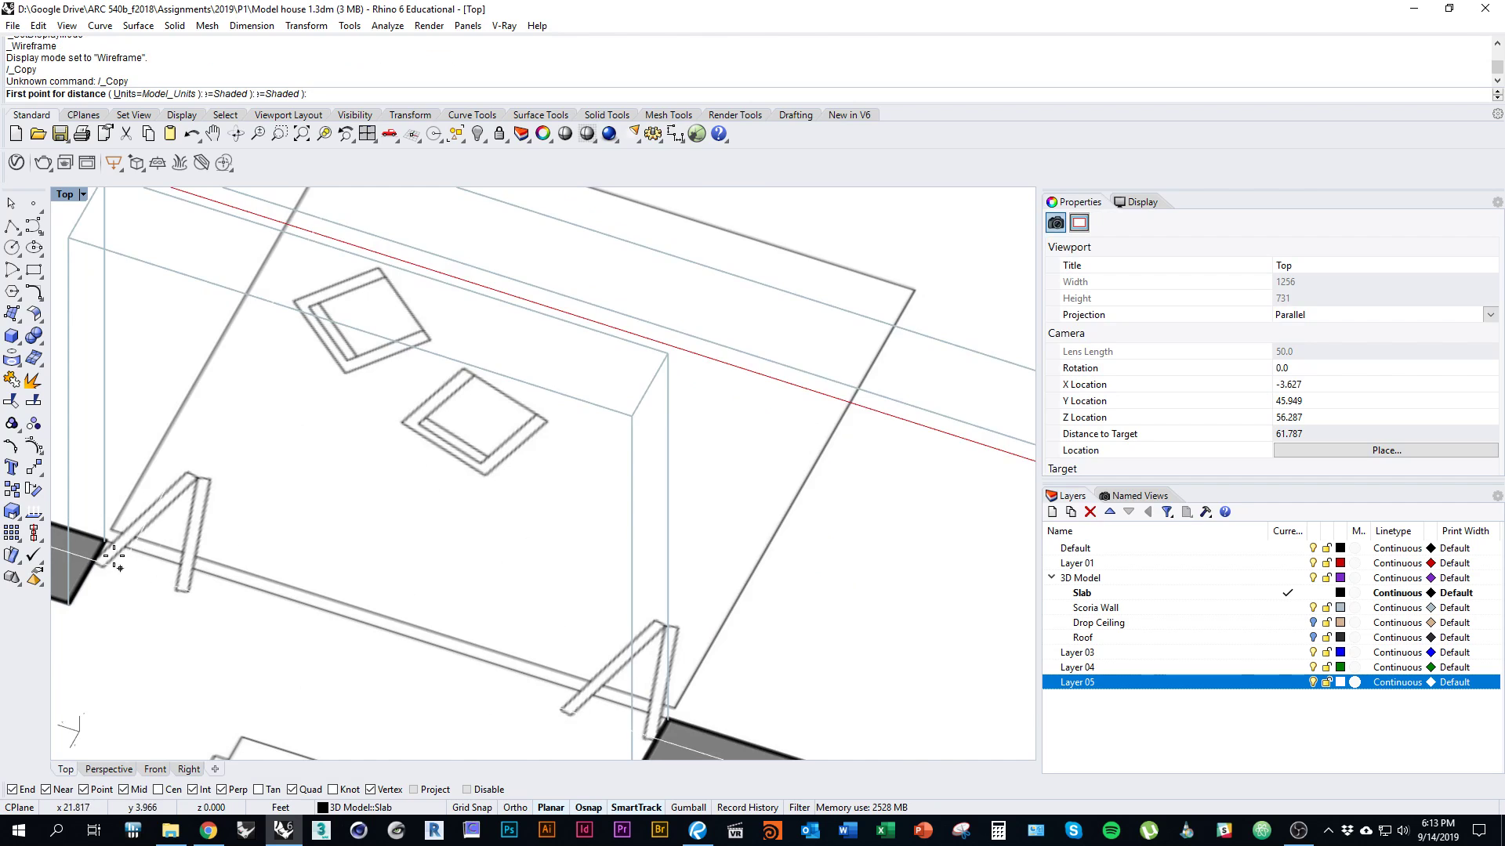
key("ctrl+alt+w")
scroll(122, 407, "down", 3)
left_click(129, 247)
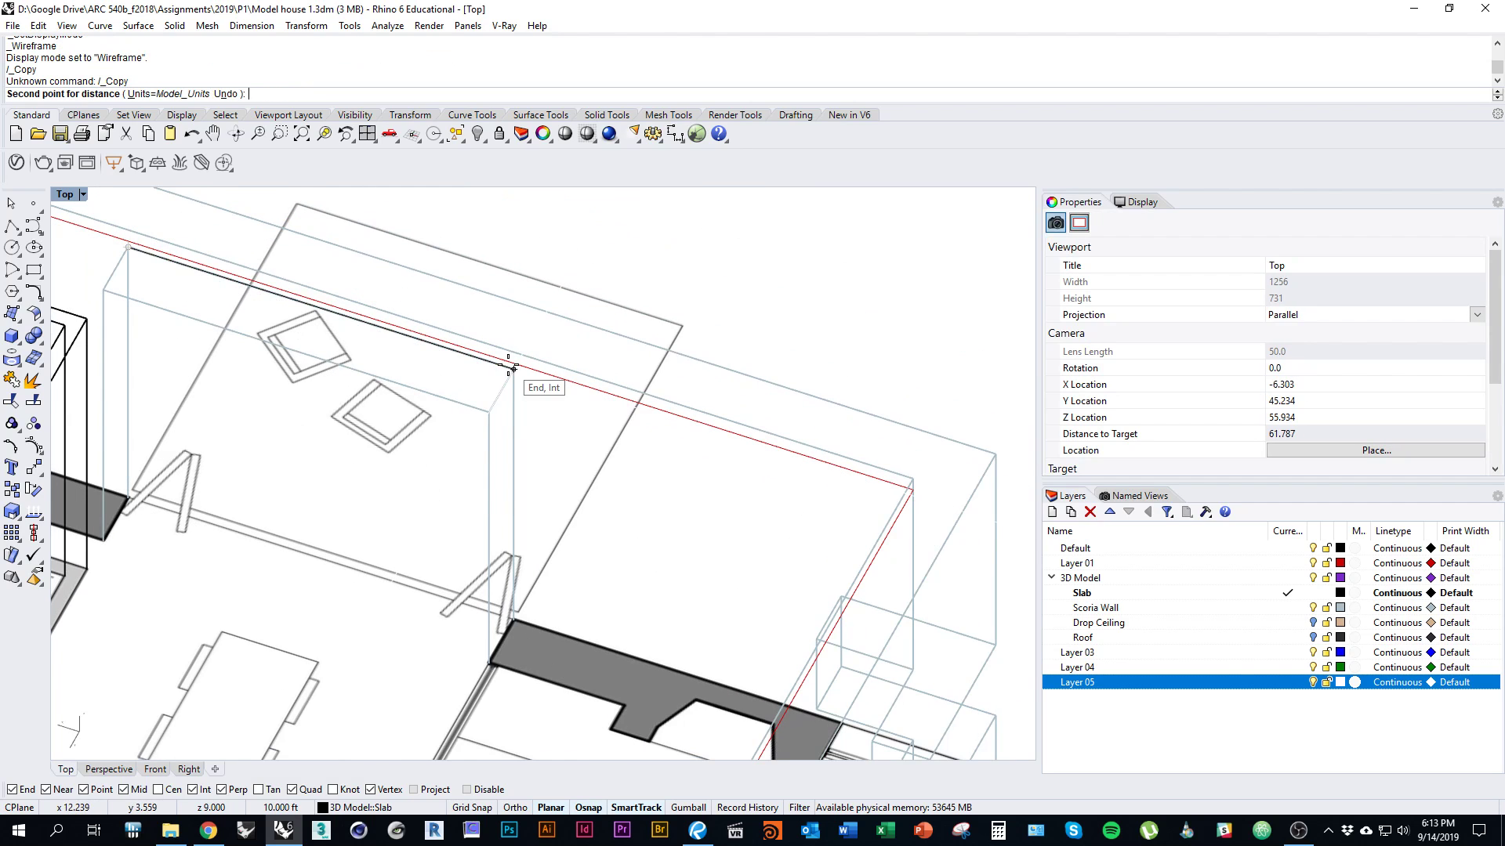
left_click(514, 375)
right_click_drag(295, 450, 401, 550)
right_click_drag(435, 638, 440, 593)
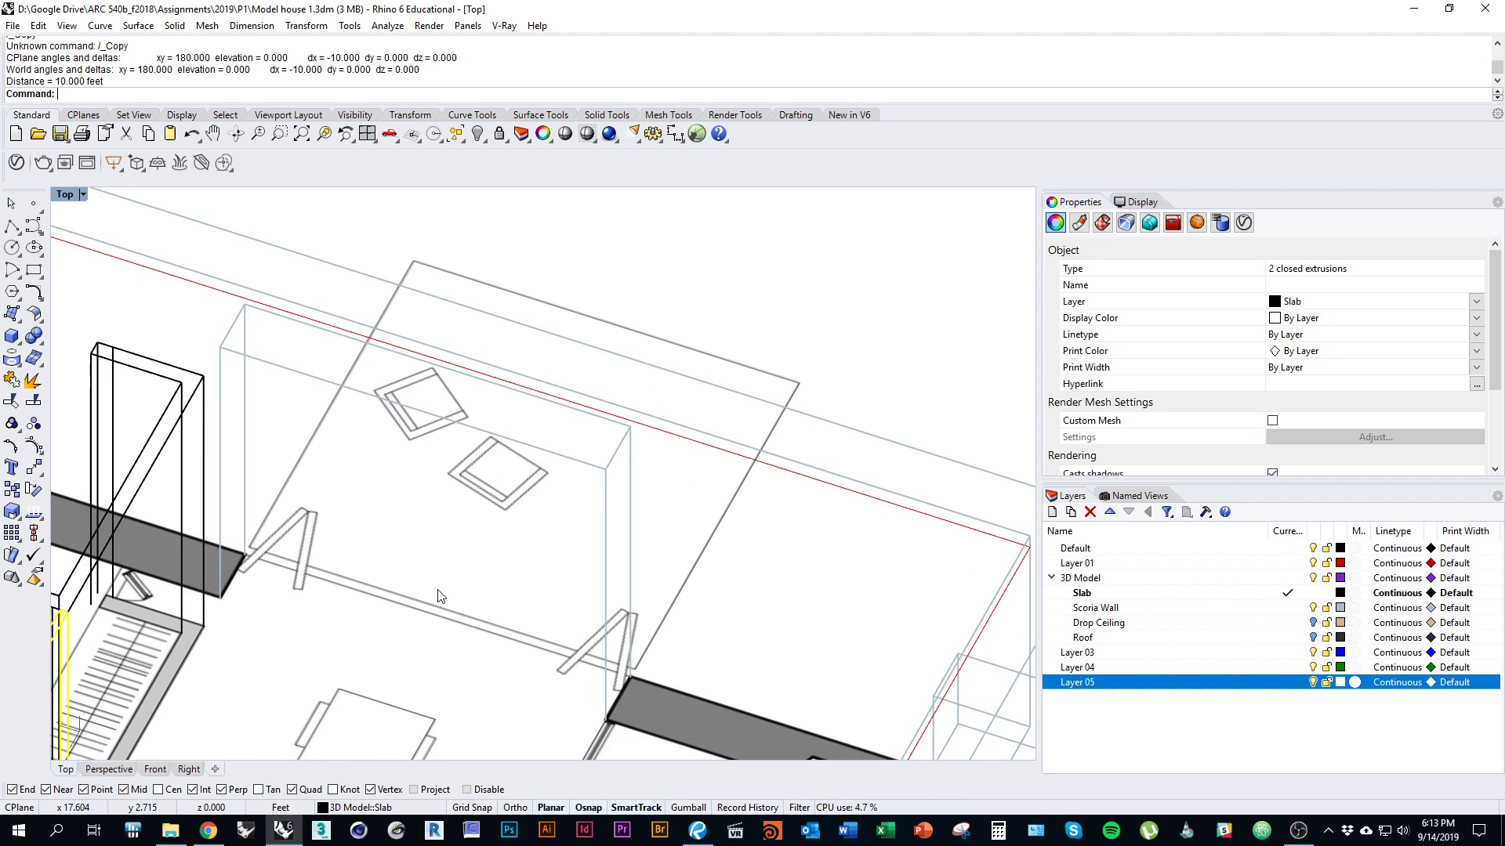
key("ctrl+alt+s")
mouse_move(302, 560)
right_mouse_down()
mouse_move(396, 551)
mouse_move(404, 505)
right_mouse_up()
scroll(395, 552, "up", 1)
key("Return")
scroll(407, 491, "up", 2)
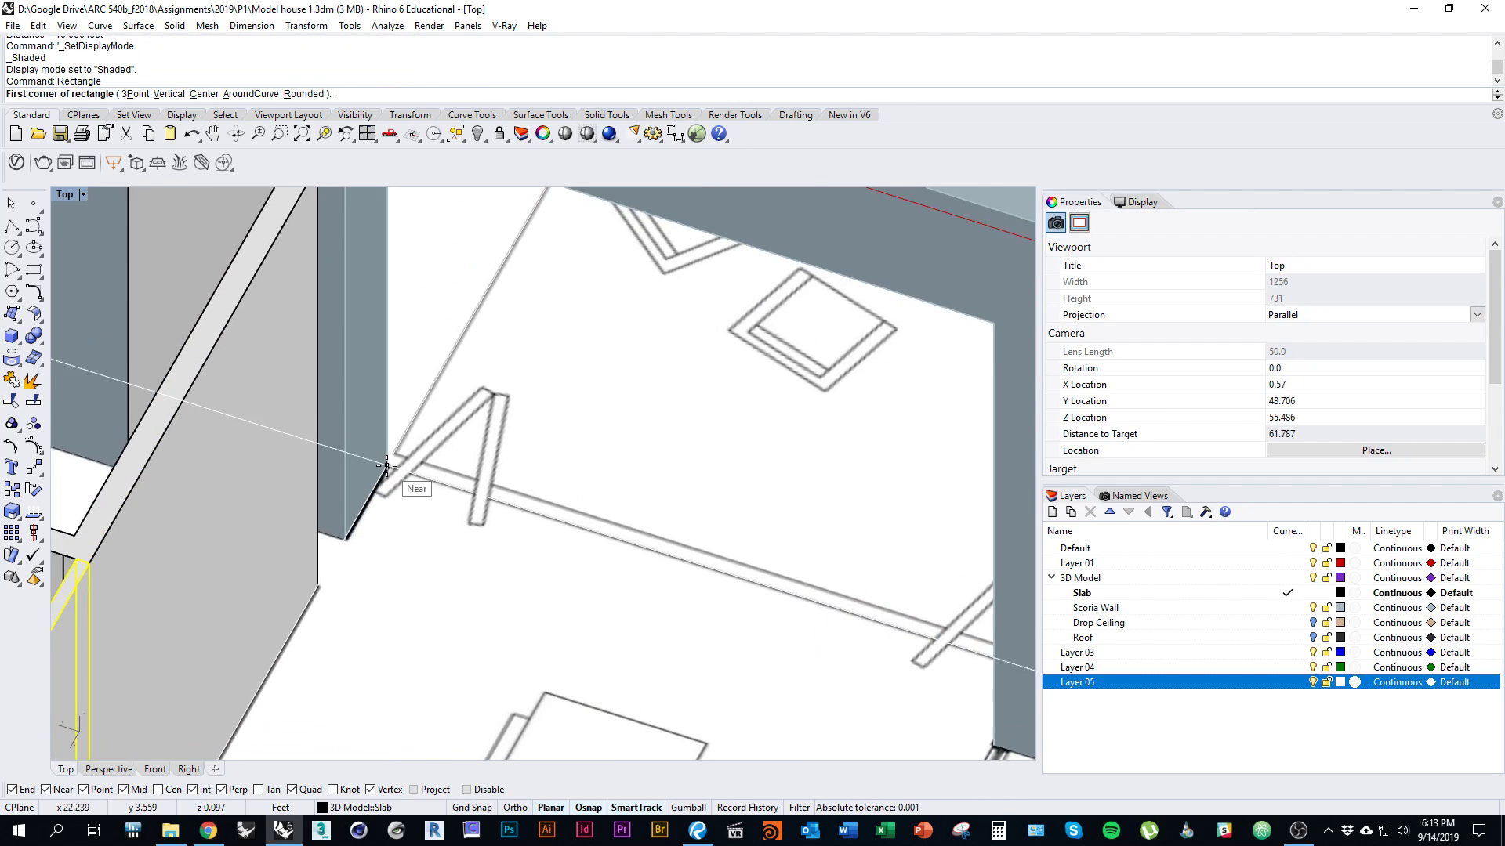
key("ctrl+alt+w")
scroll(464, 516, "down", 5)
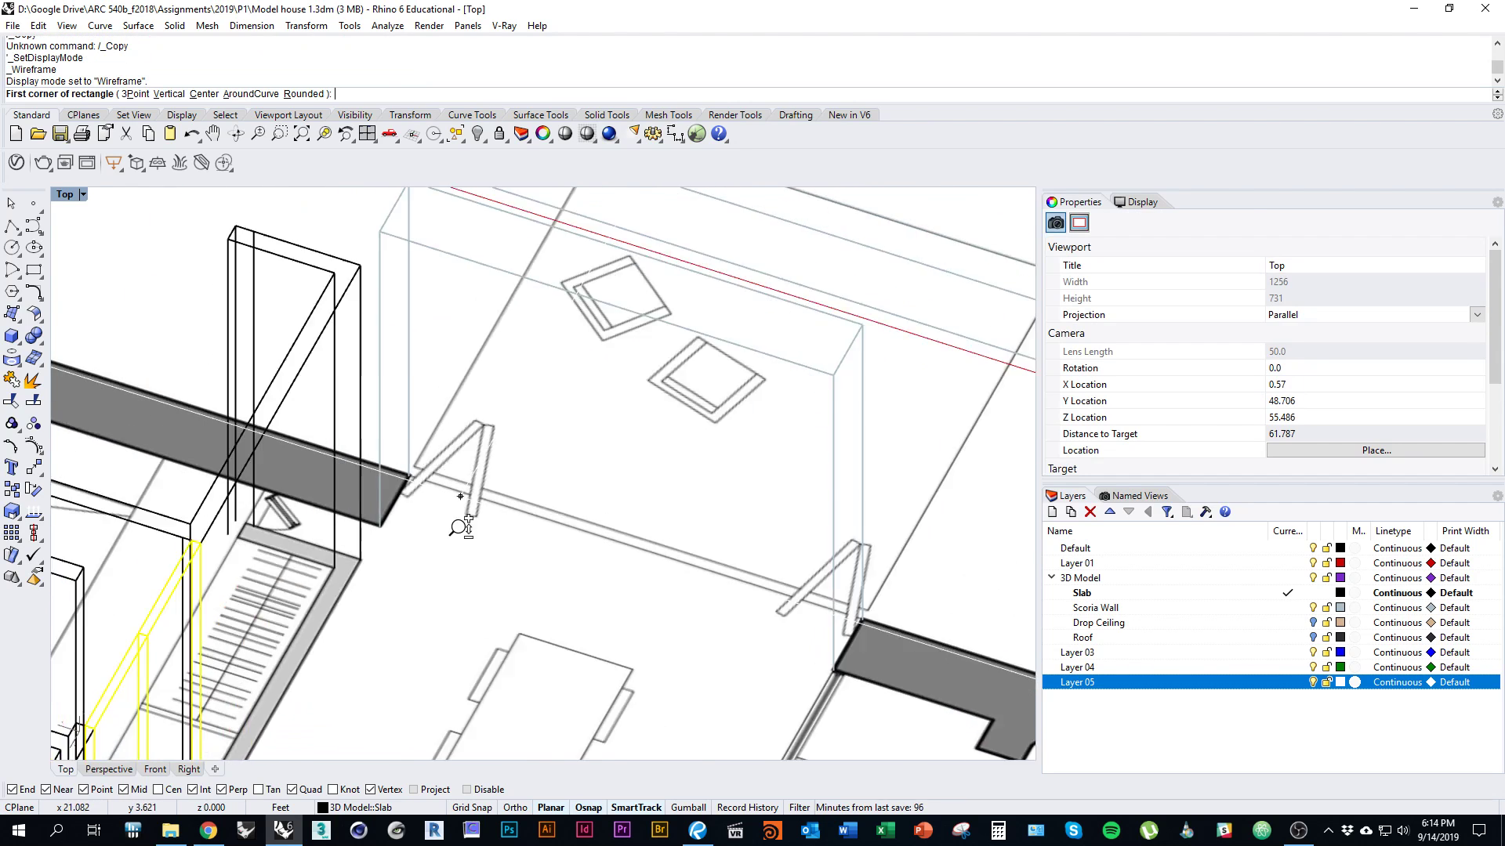
key("Escape")
left_click(572, 615)
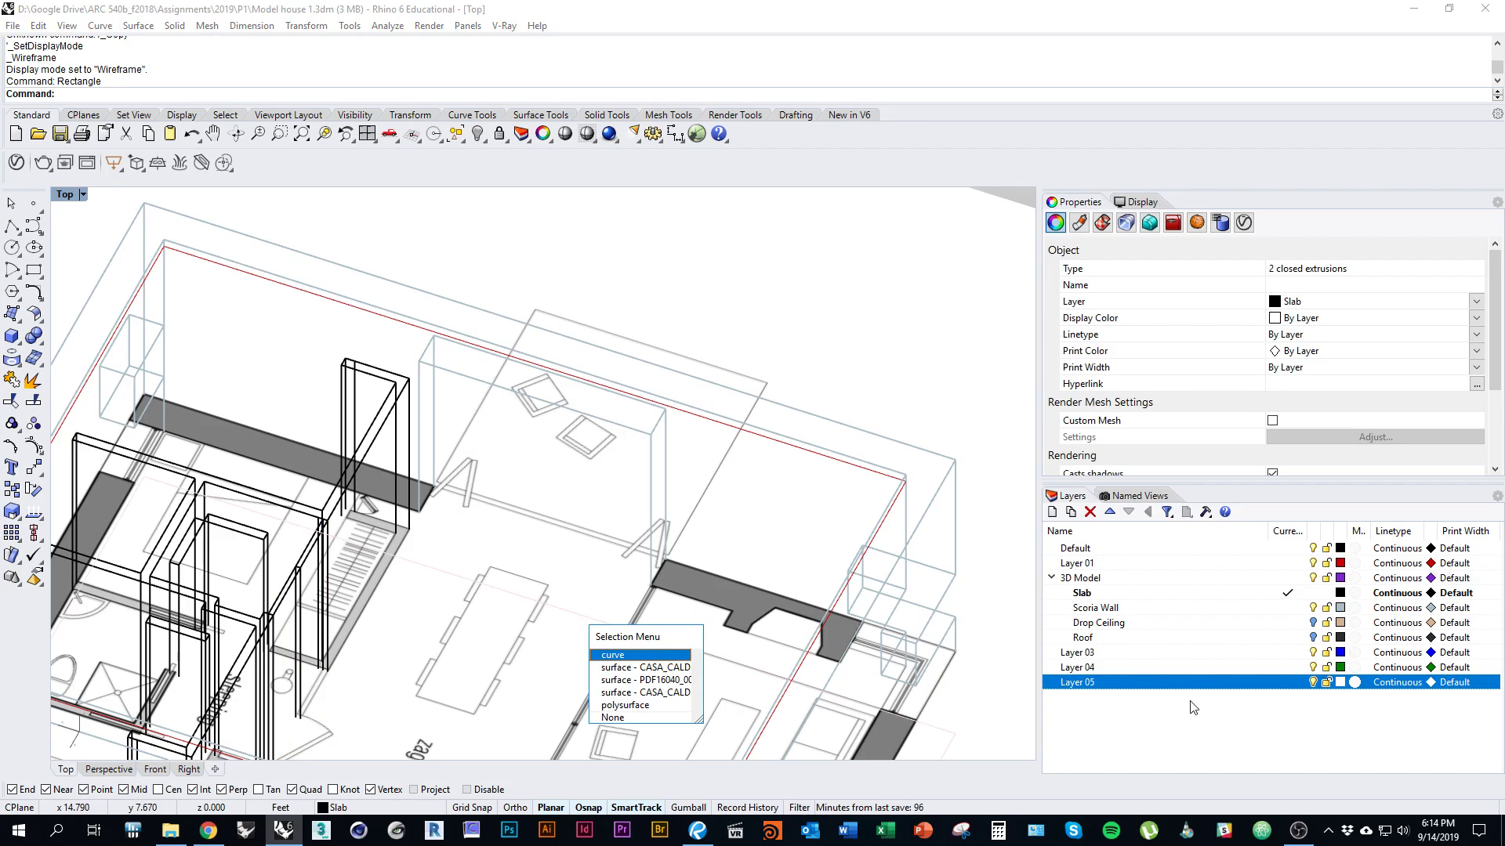
key("Escape")
Switch to shaded display and hide the floor plan image surfaces under the house
key("ctrl+alt+s")
scroll(549, 520, "down", 8)
left_click(736, 432)
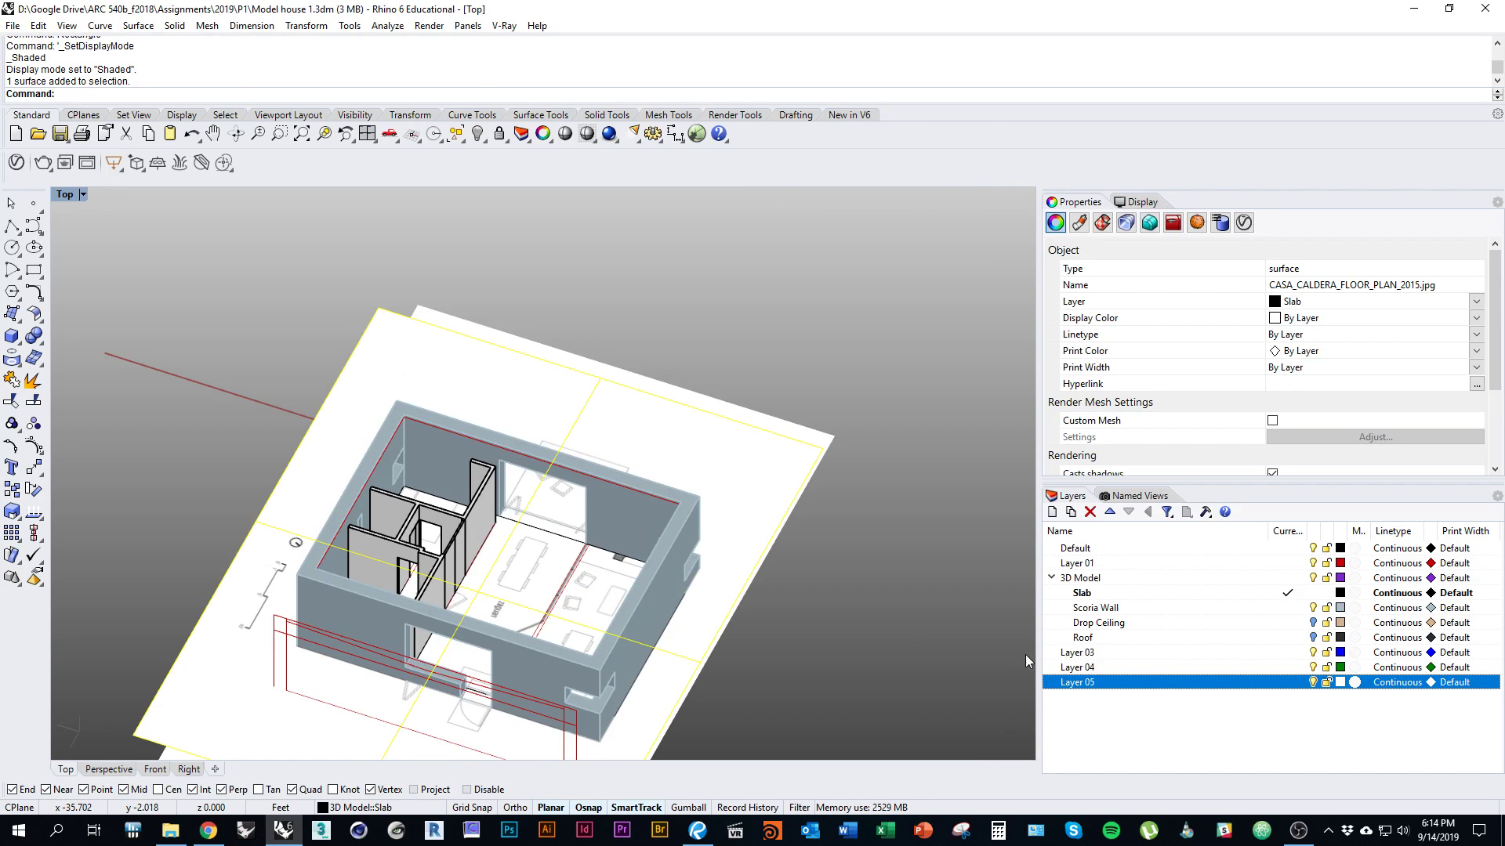
left_click(805, 429)
key("ctrl+h")
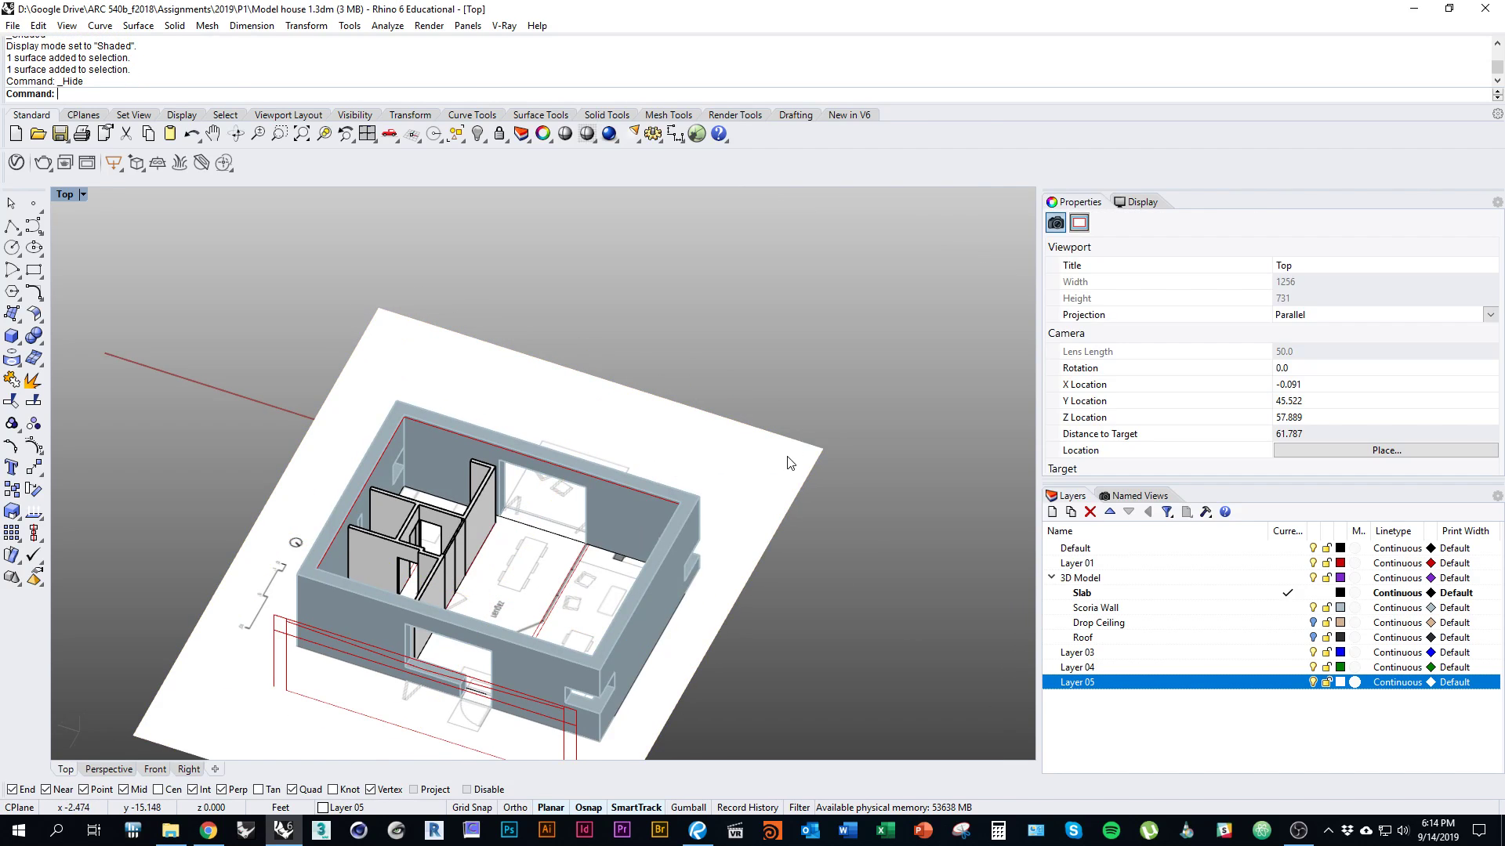
left_click(786, 460)
key("ctrl+h")
scroll(533, 522, "up", 5)
left_click(736, 410)
key("ctrl+h")
scroll(608, 486, "up", 4)
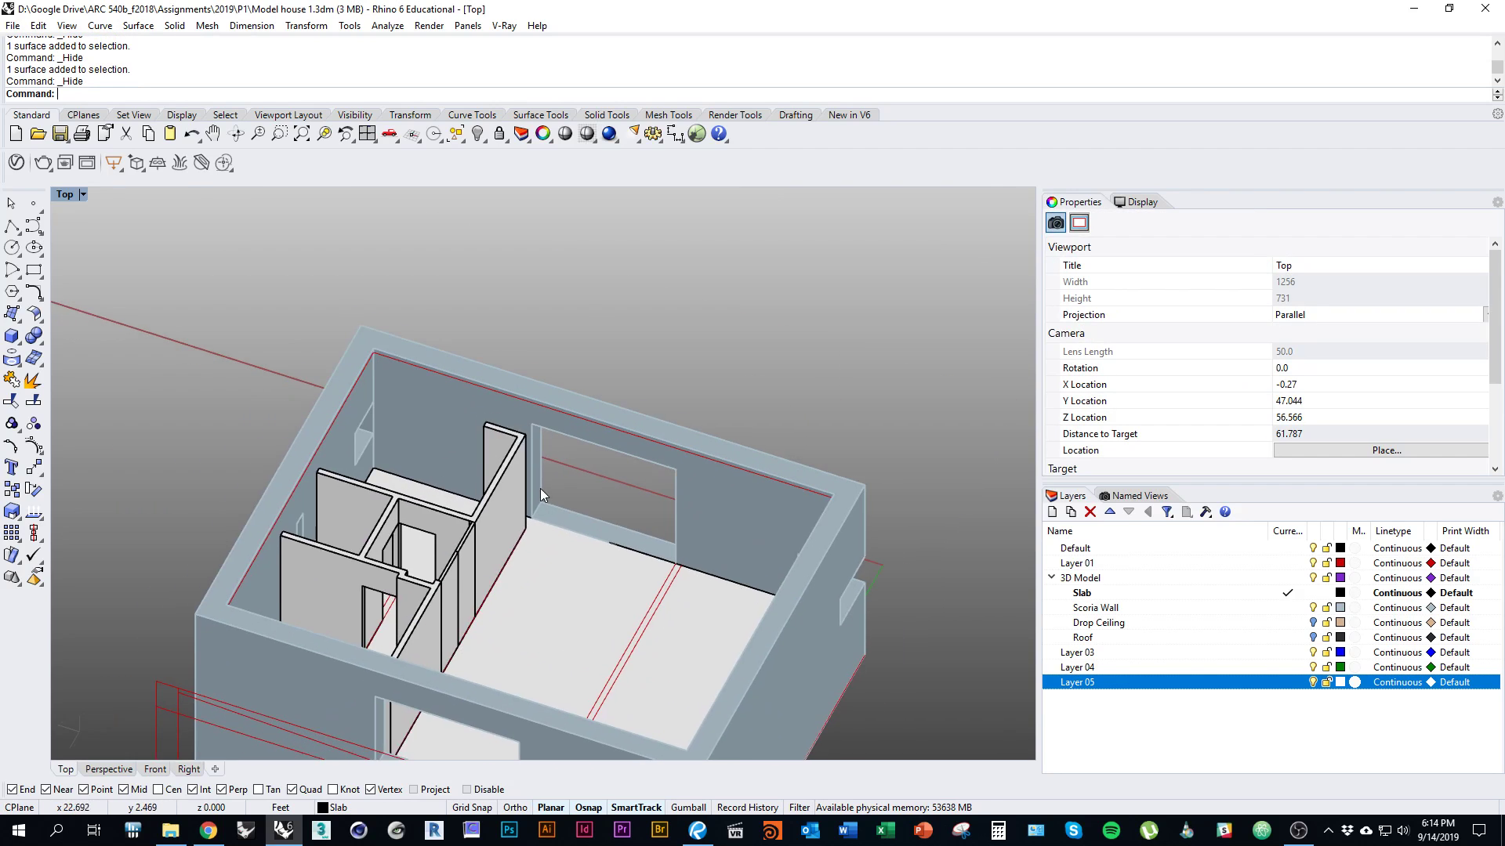
Try to draw a 2.5 by 2 foot rectangle from the outer bottom corner of the exterior wall opening
type("rectangle")
key("Return")
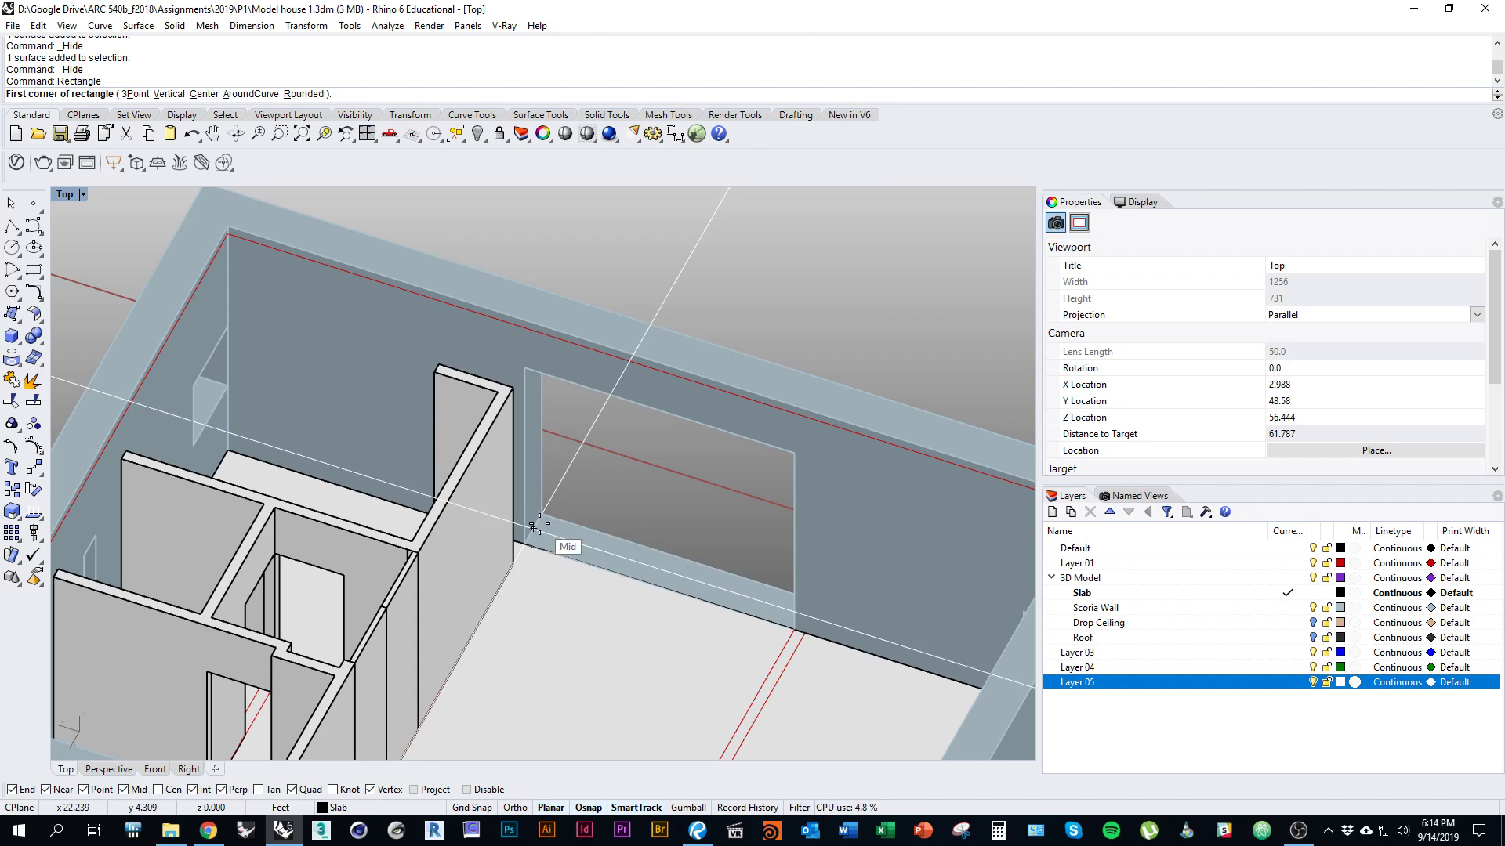
left_click(543, 514)
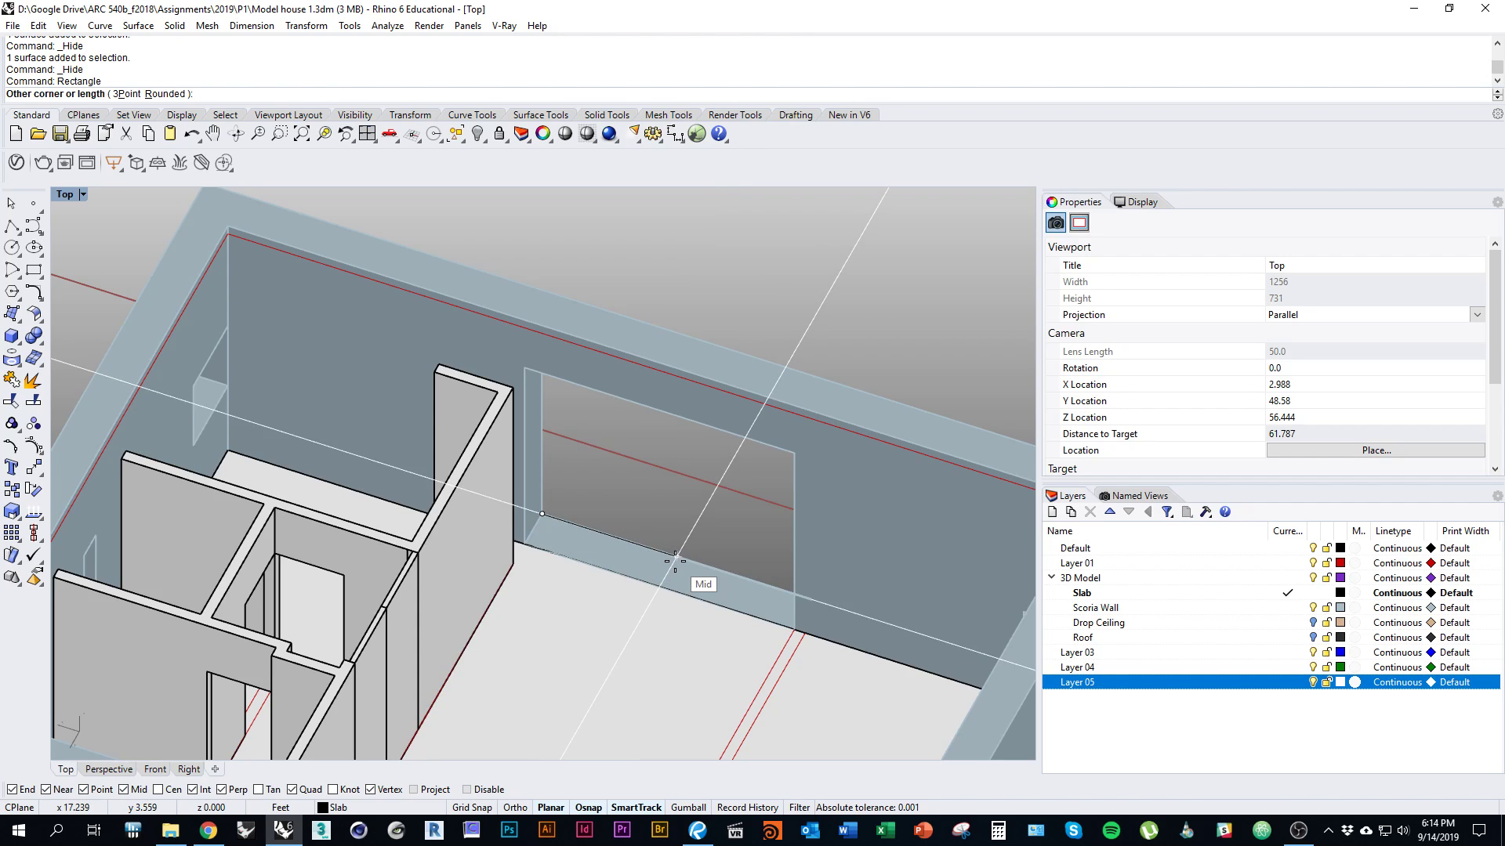
type("2.5")
key("Return")
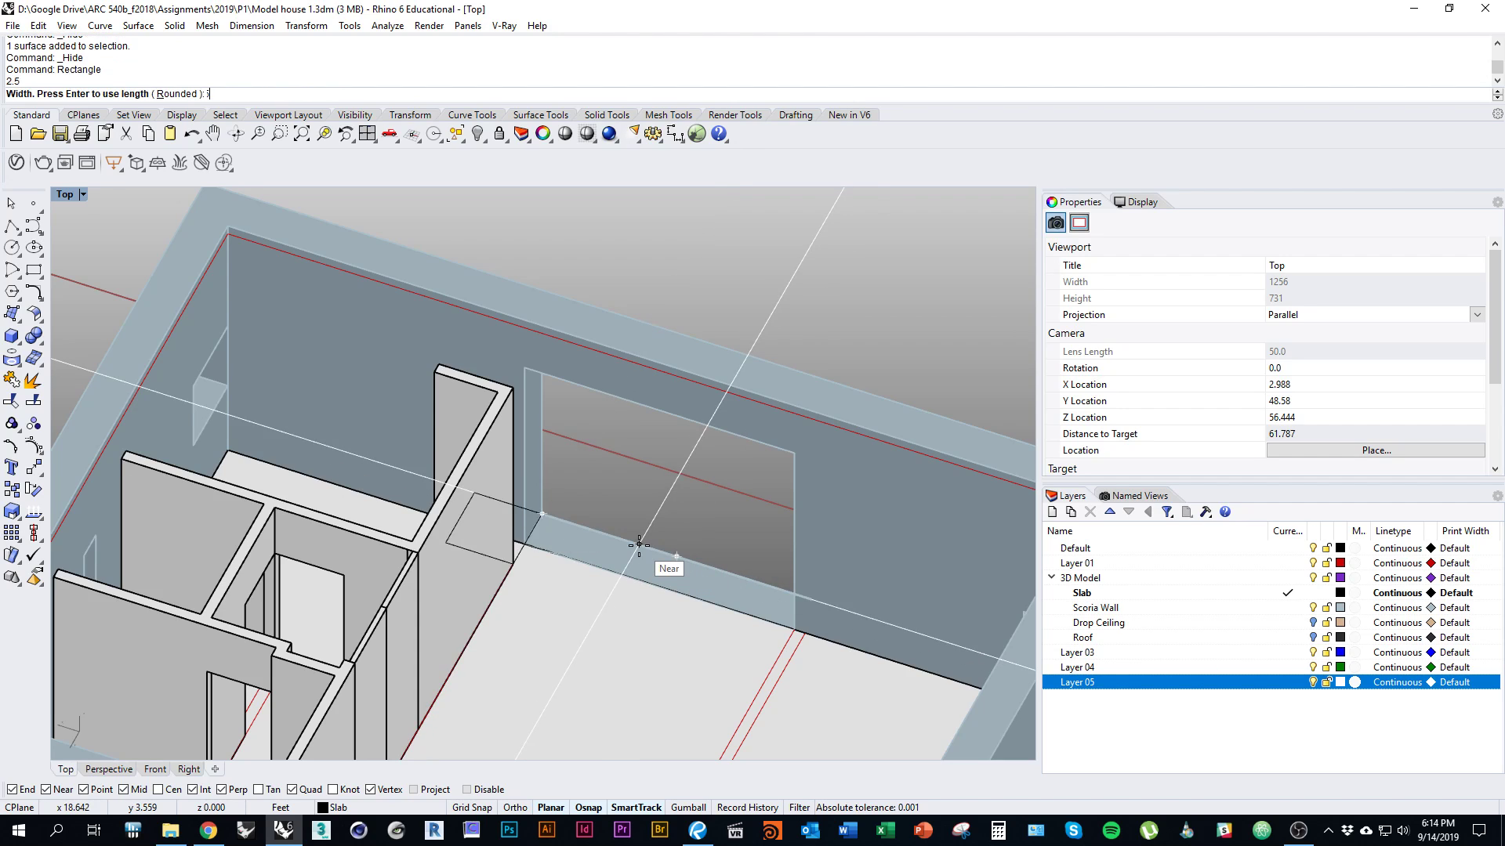
scroll(595, 494, "up", 3)
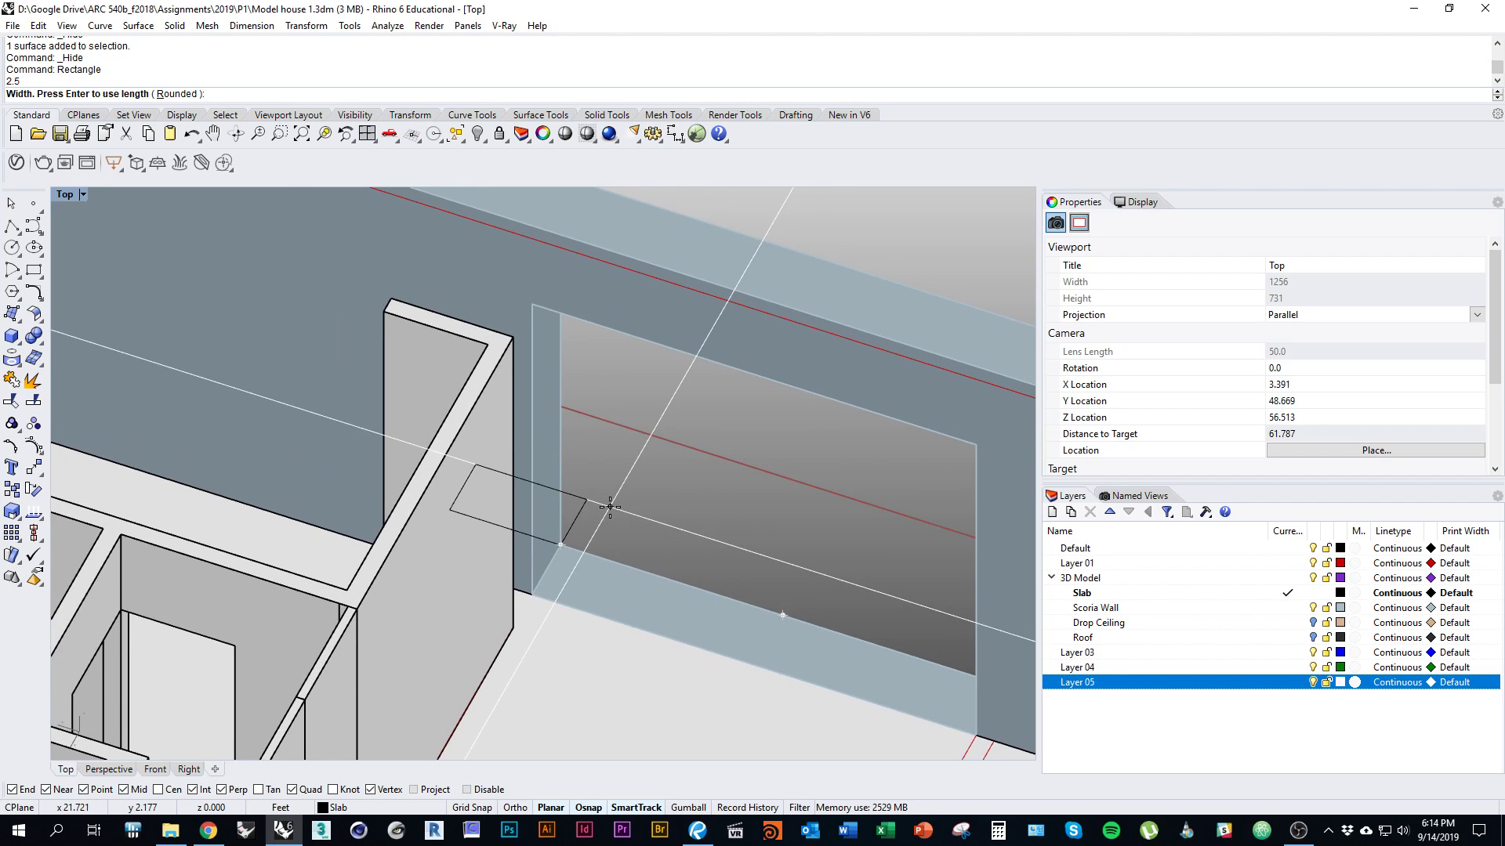
type("2")
key("Return")
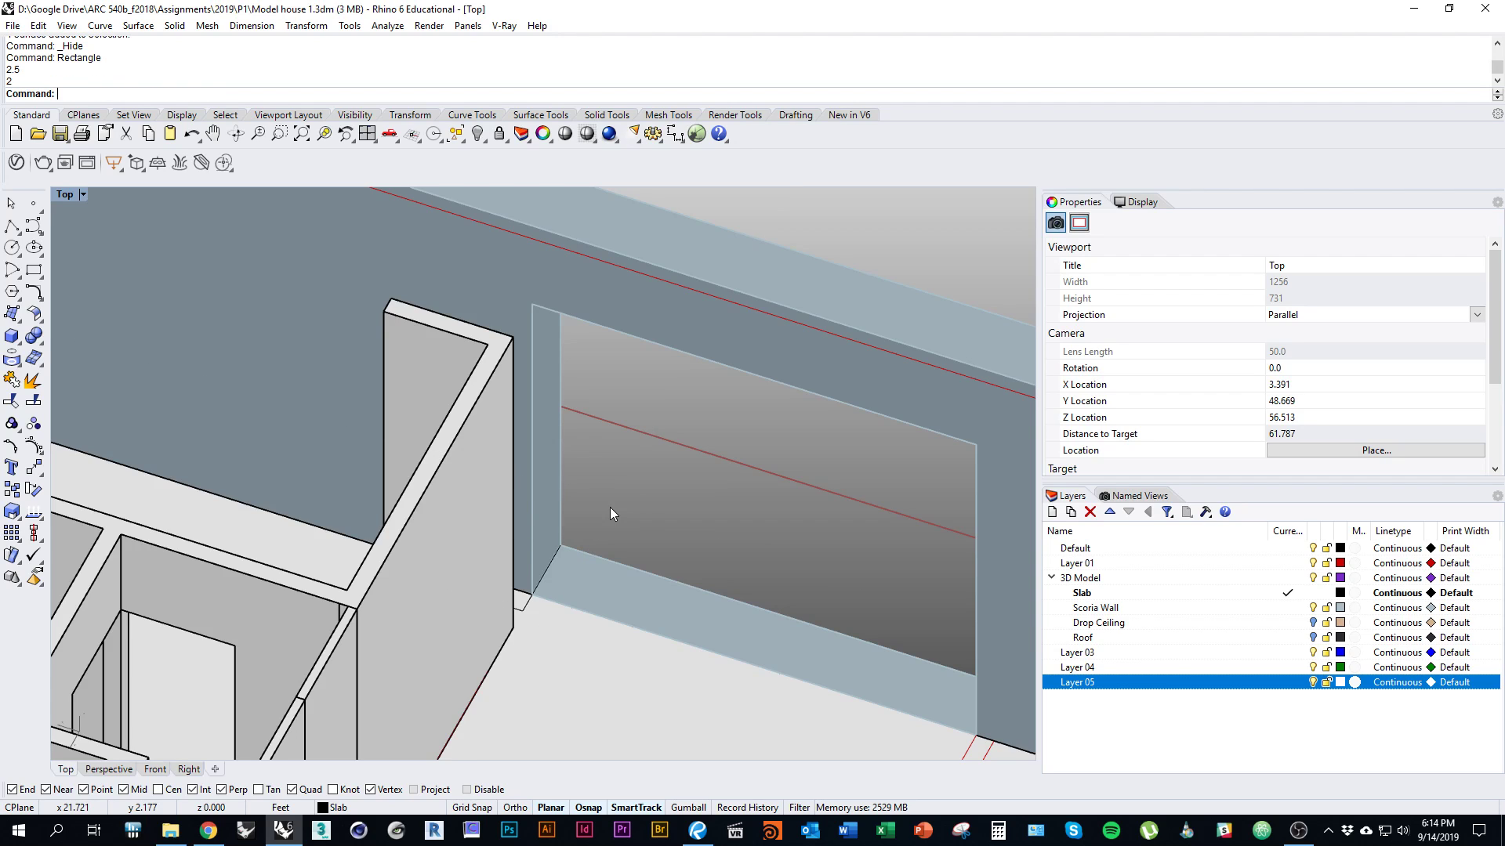
key("ctrl+z")
Draw a rectangle 2.5 feet long and 2 inches wide from the opening's outer bottom corner
key("Return")
left_click(561, 544)
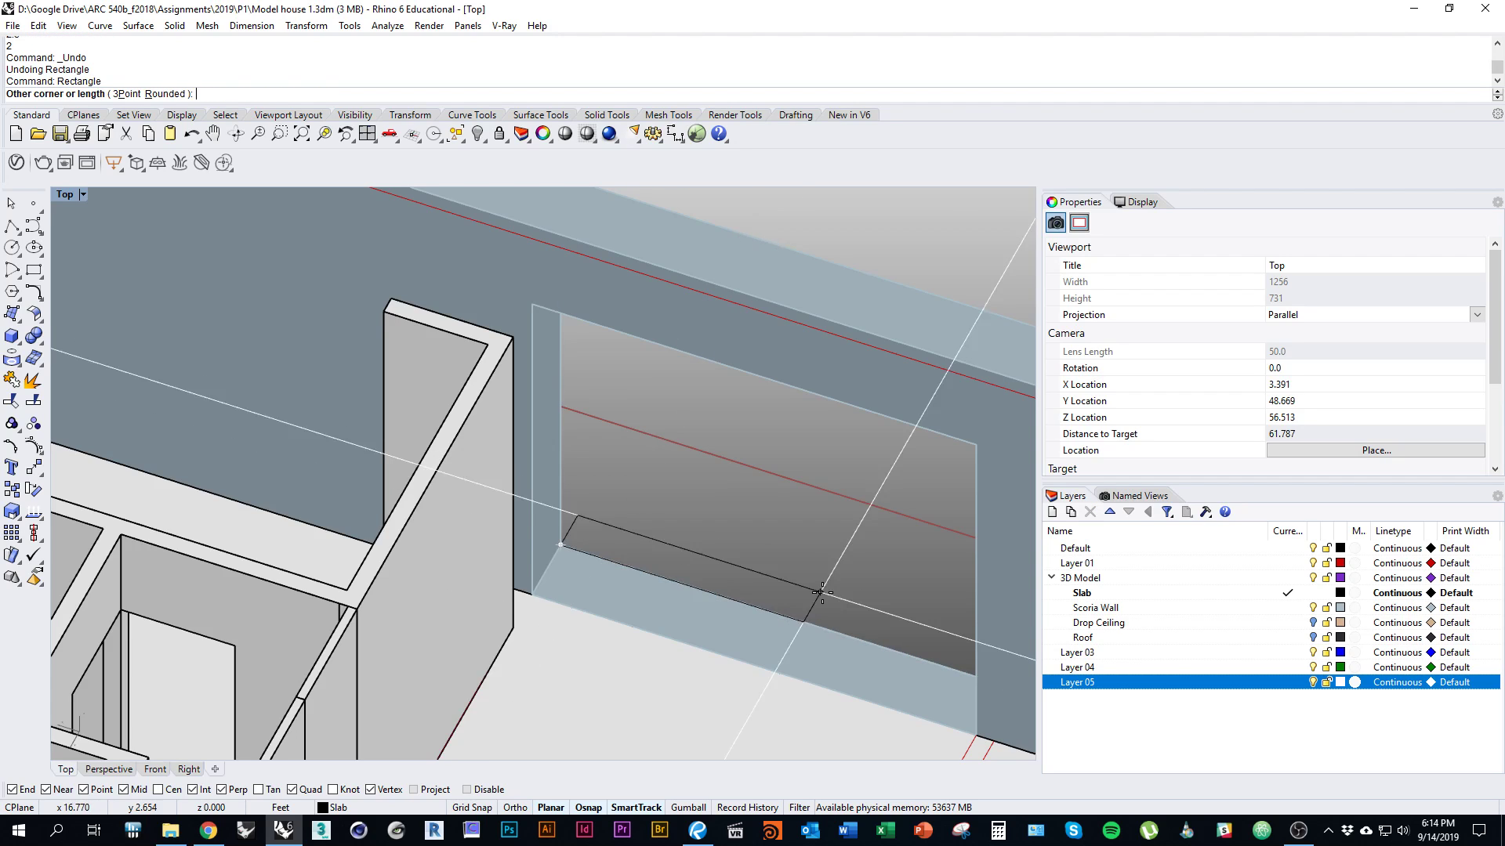
type("2.5")
key("Return")
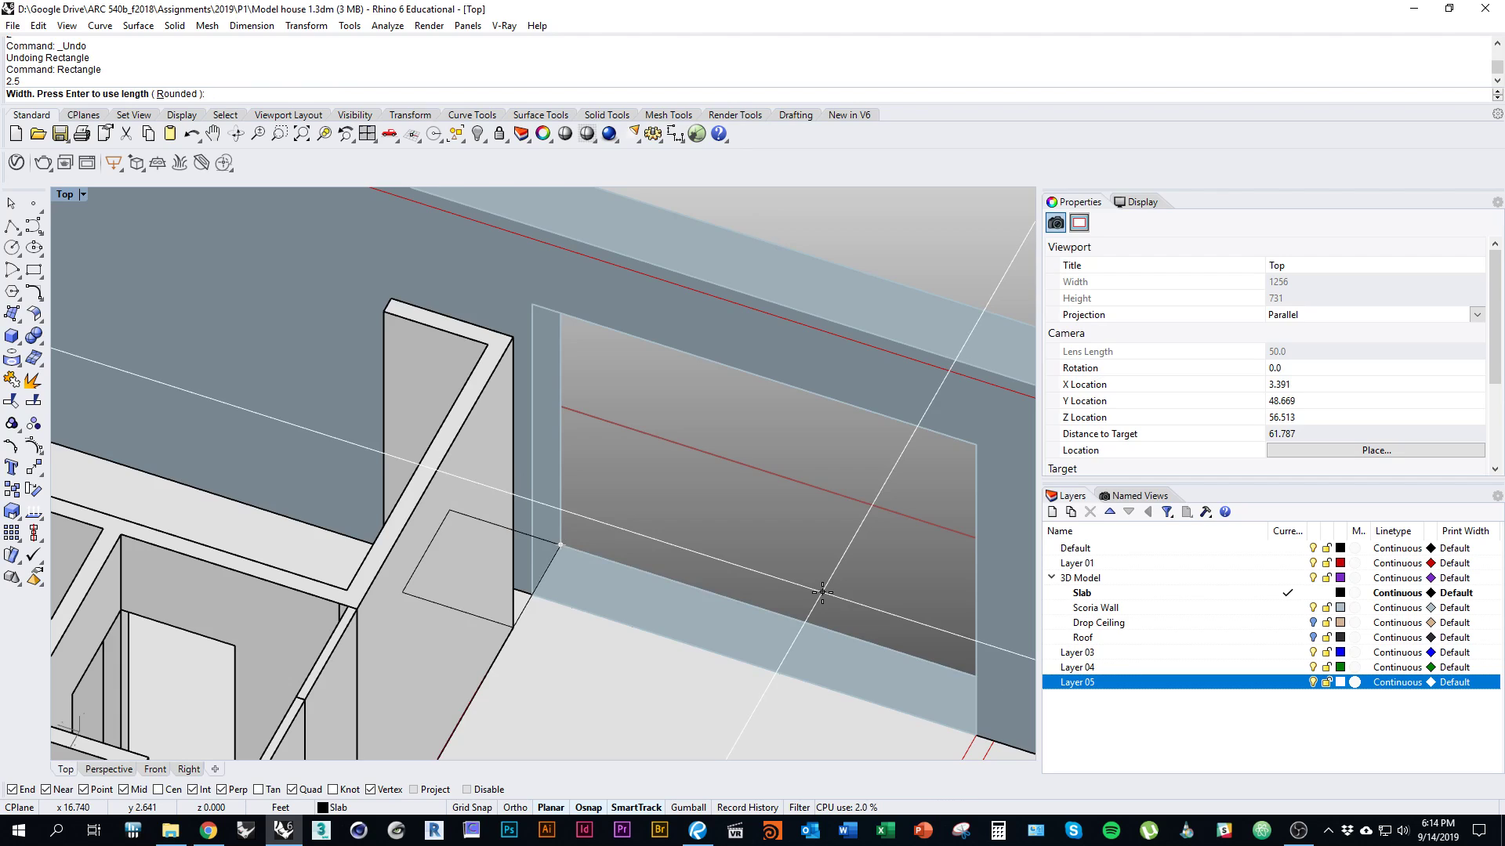
type("2\"")
key("Return")
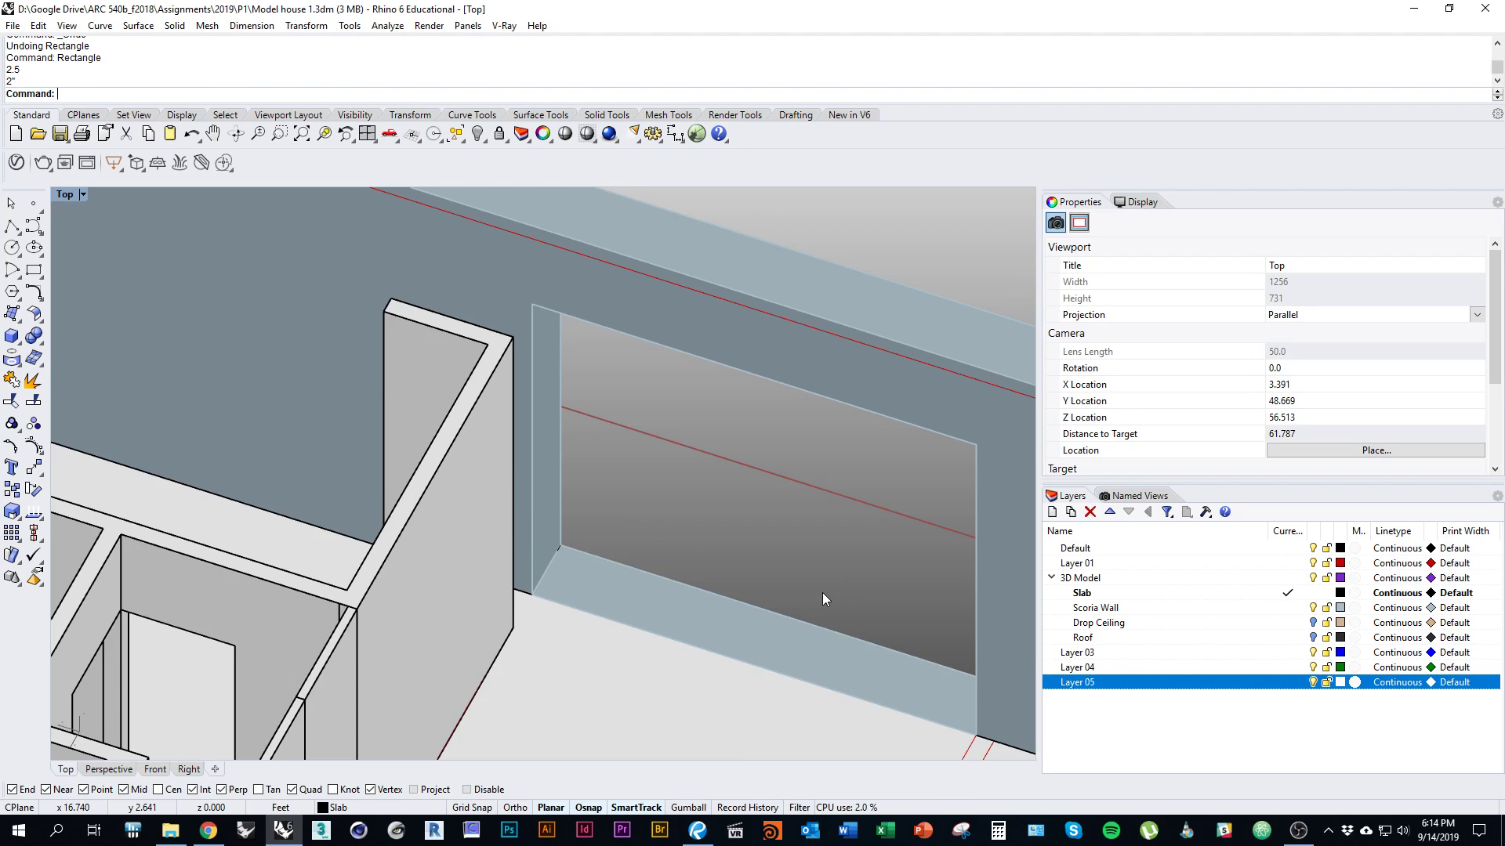
Delete the thin rectangle curve at the opening's bottom corner
scroll(561, 545, "up", 3)
left_click(561, 545)
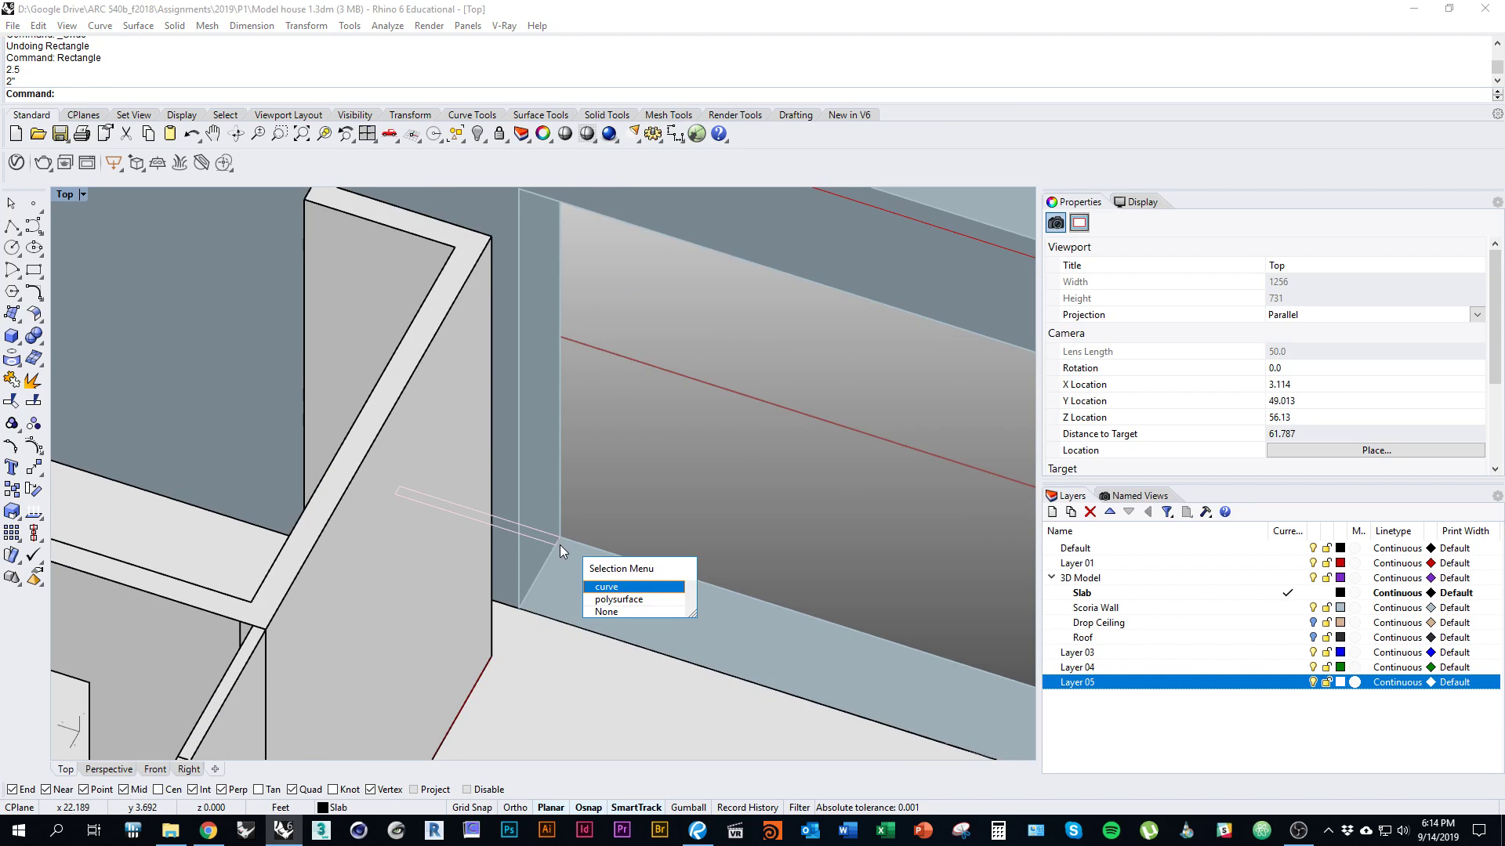
left_click(622, 581)
type("d")
key("Return")
Model a door panel box 2.5 feet long and 2 inches wide from the opening's outer bottom corner, up to the opening's top edge
scroll(623, 577, "down", 8)
right_click_drag(688, 628, 517, 543)
type("box")
key("Return")
left_click(536, 527)
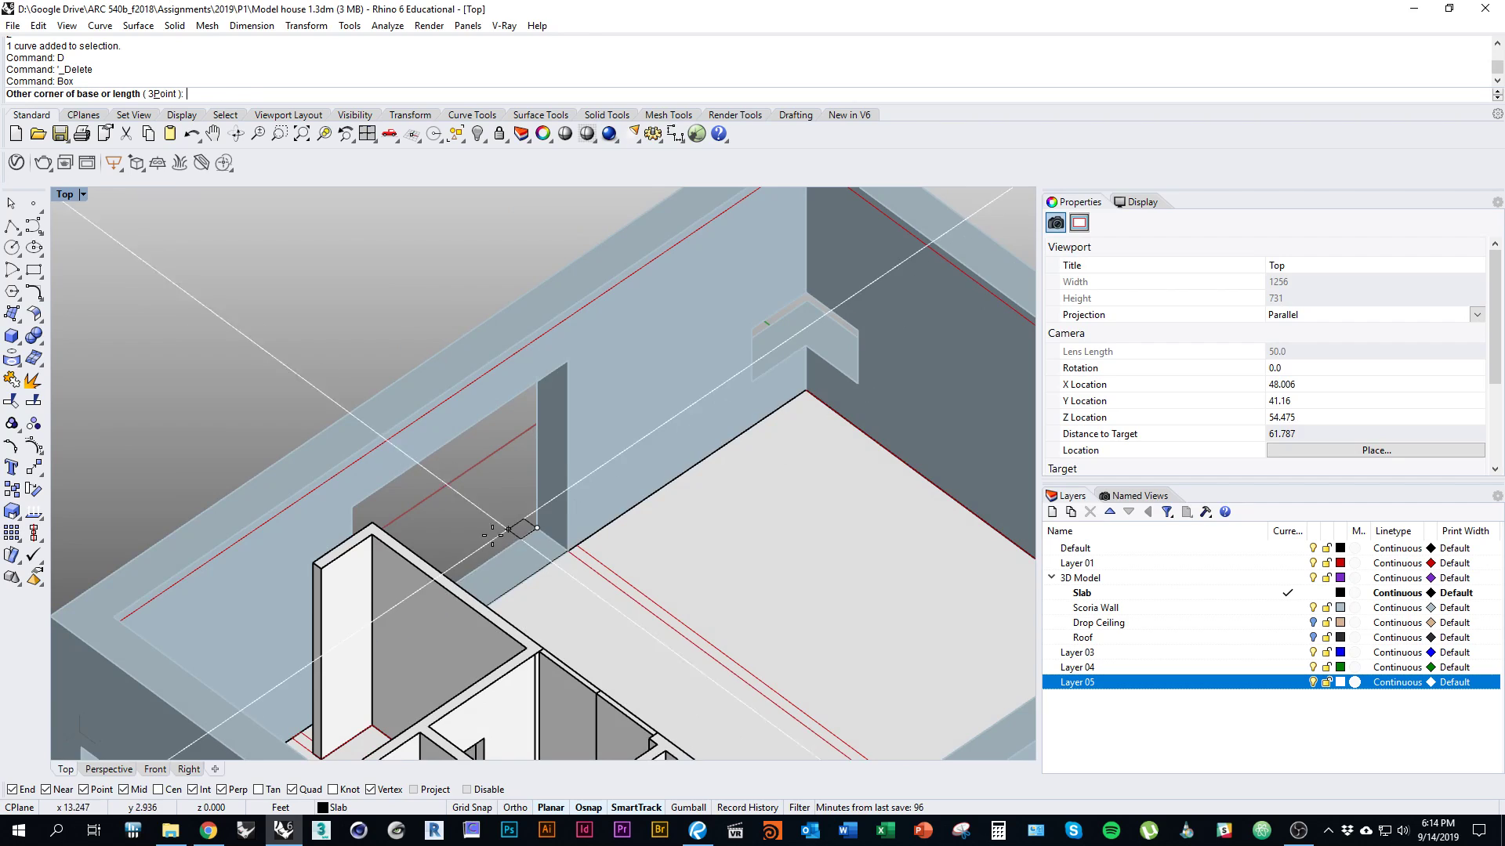
type("2.5")
key("Return")
type("2")
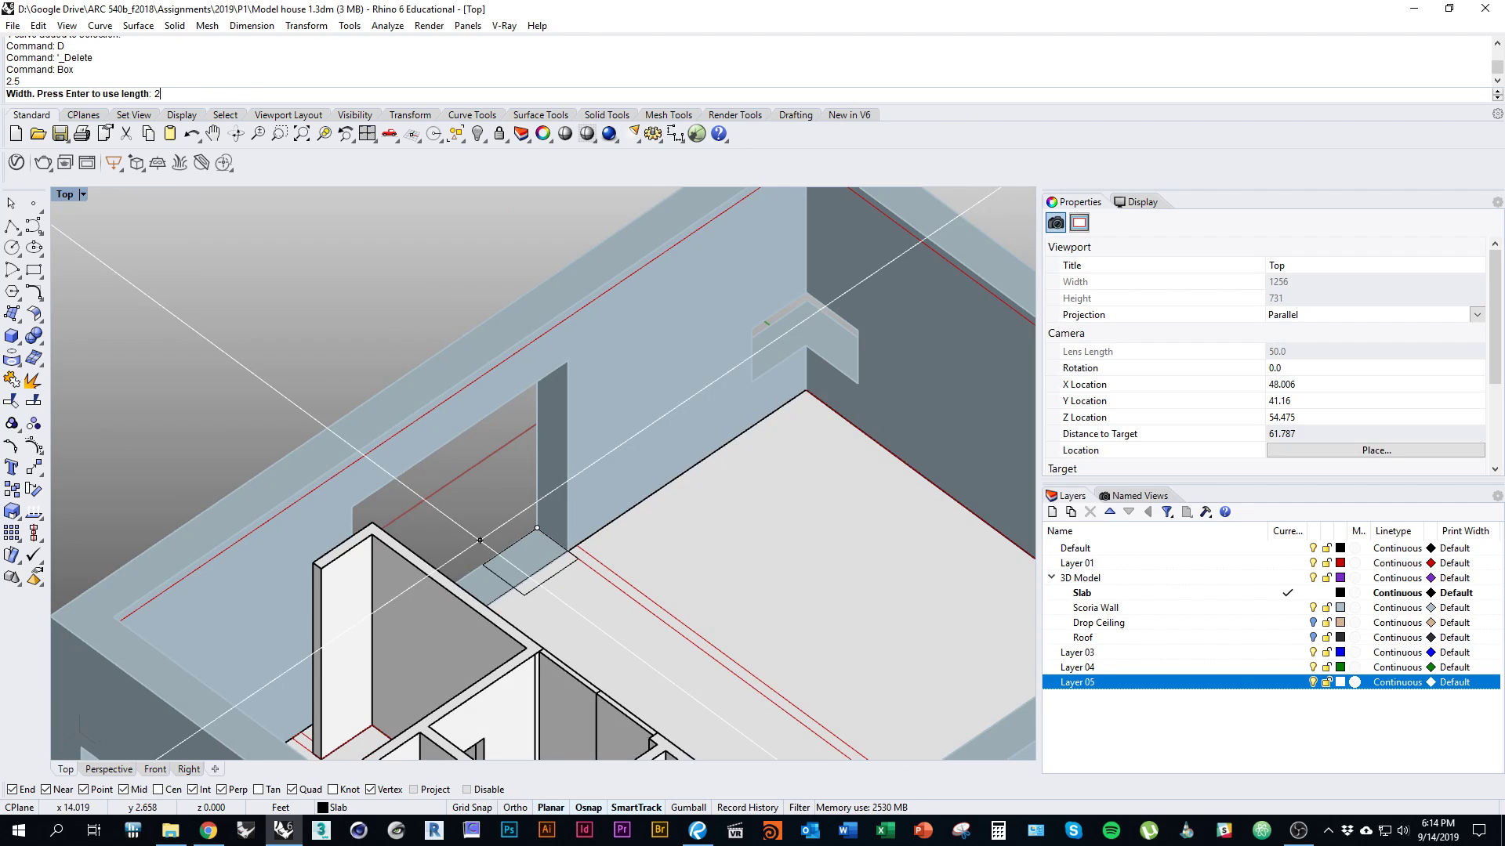
type("\"")
key("Return")
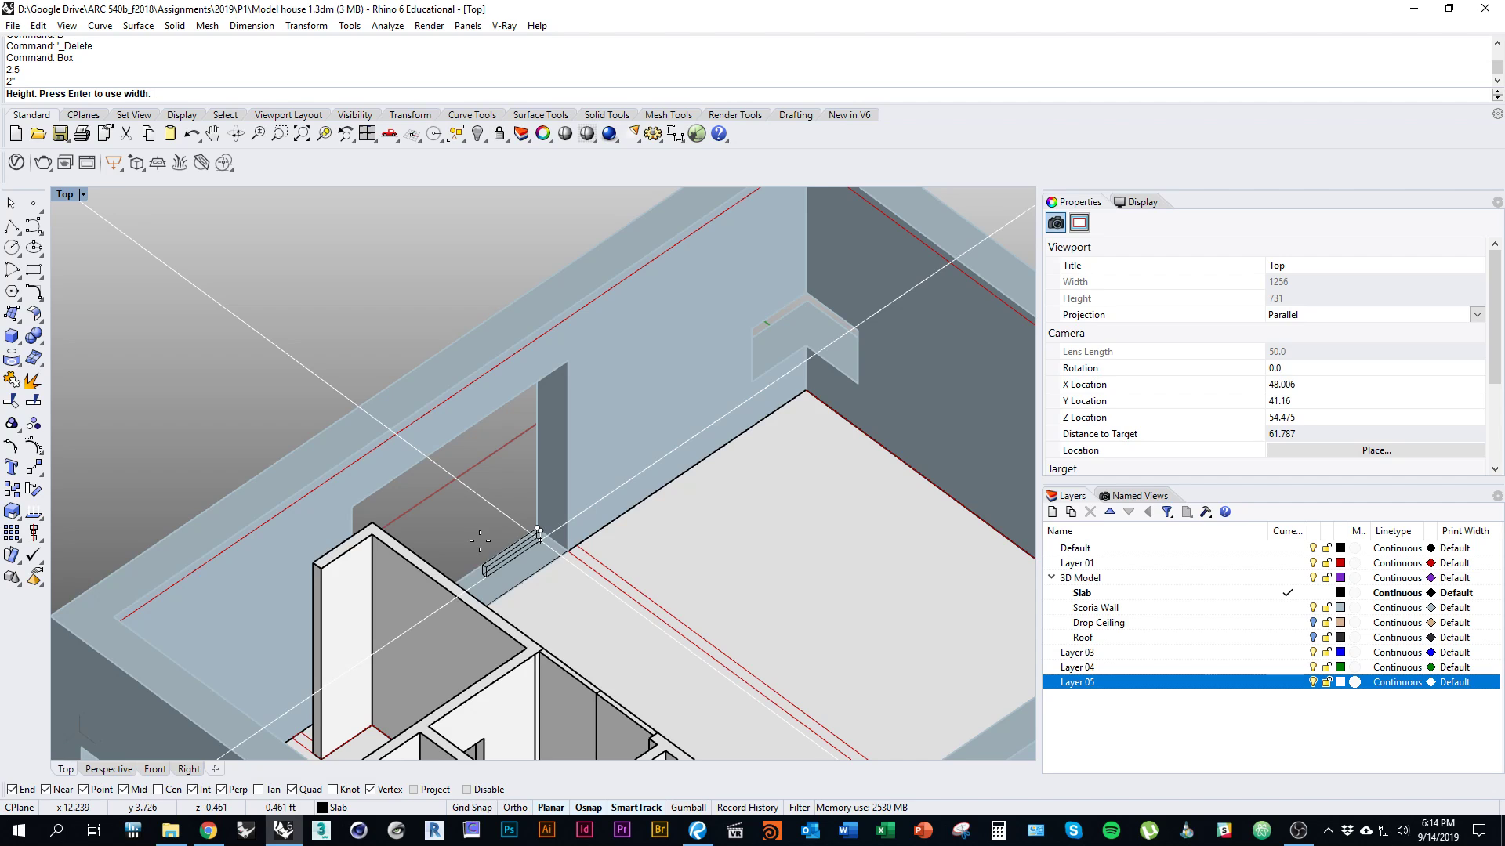
left_click(575, 359)
Copy the door panel end to end three times to fill the exterior wall opening
right_click_drag(571, 434, 571, 474, "ctrl+shift")
left_click(602, 486)
scroll(604, 514, "up", 5)
type("c")
key("Return")
left_click(672, 525)
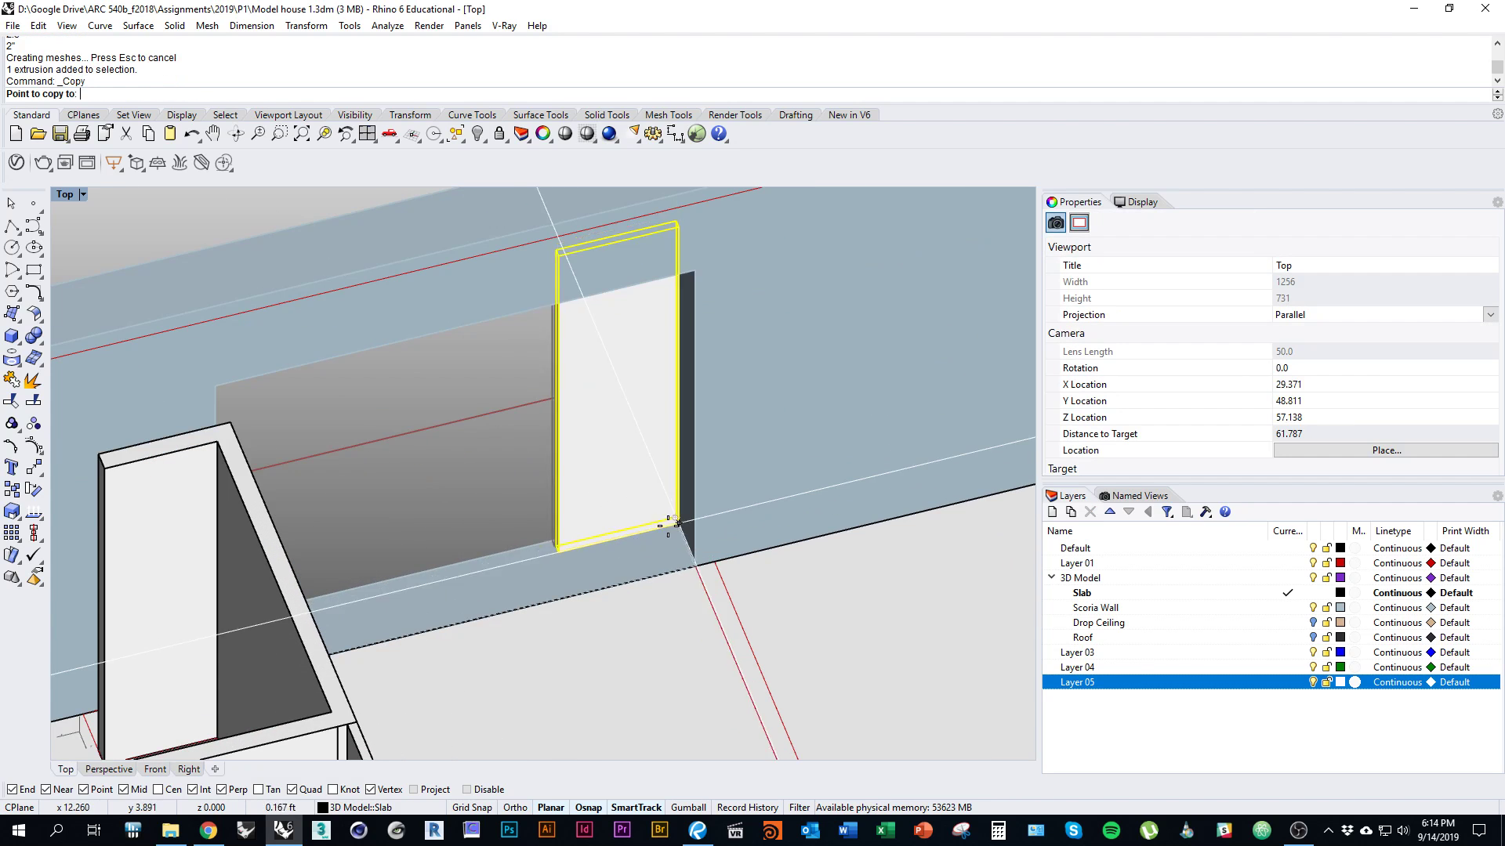
left_click(554, 547)
right_click_drag(494, 561, 636, 558, "ctrl+shift")
left_click(687, 549)
left_click(564, 536)
right_click(591, 582)
Show the hidden floor plan image and set the view to Top in wireframe display around the fireplace
scroll(591, 581, "down", 5)
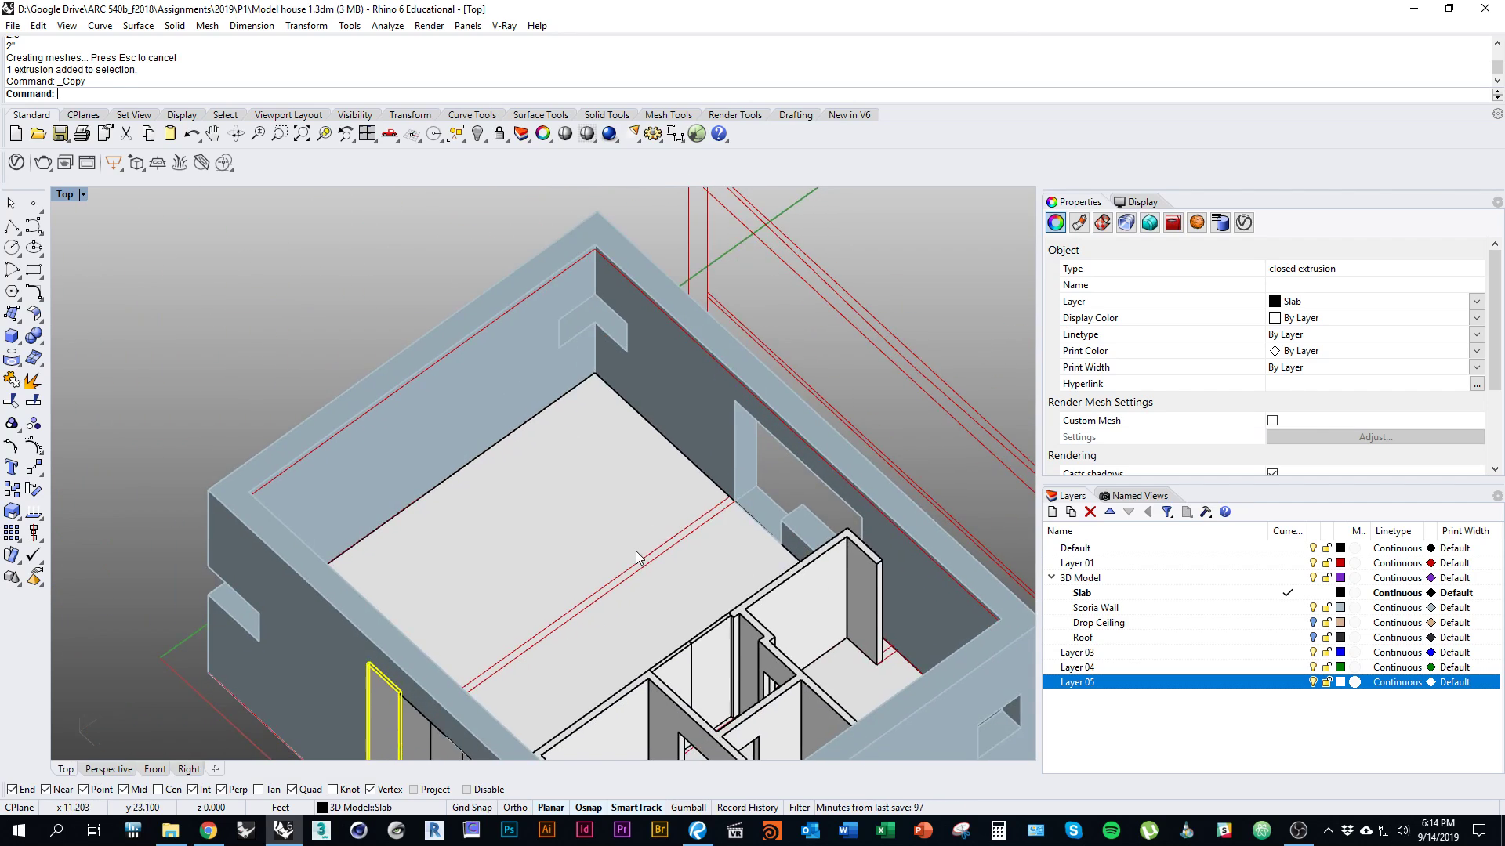
key("ctrl+shift+h")
left_click(852, 433)
right_click(852, 433)
right_click_drag(578, 439, 426, 483, "ctrl+shift")
right_click_drag(695, 527, 679, 593)
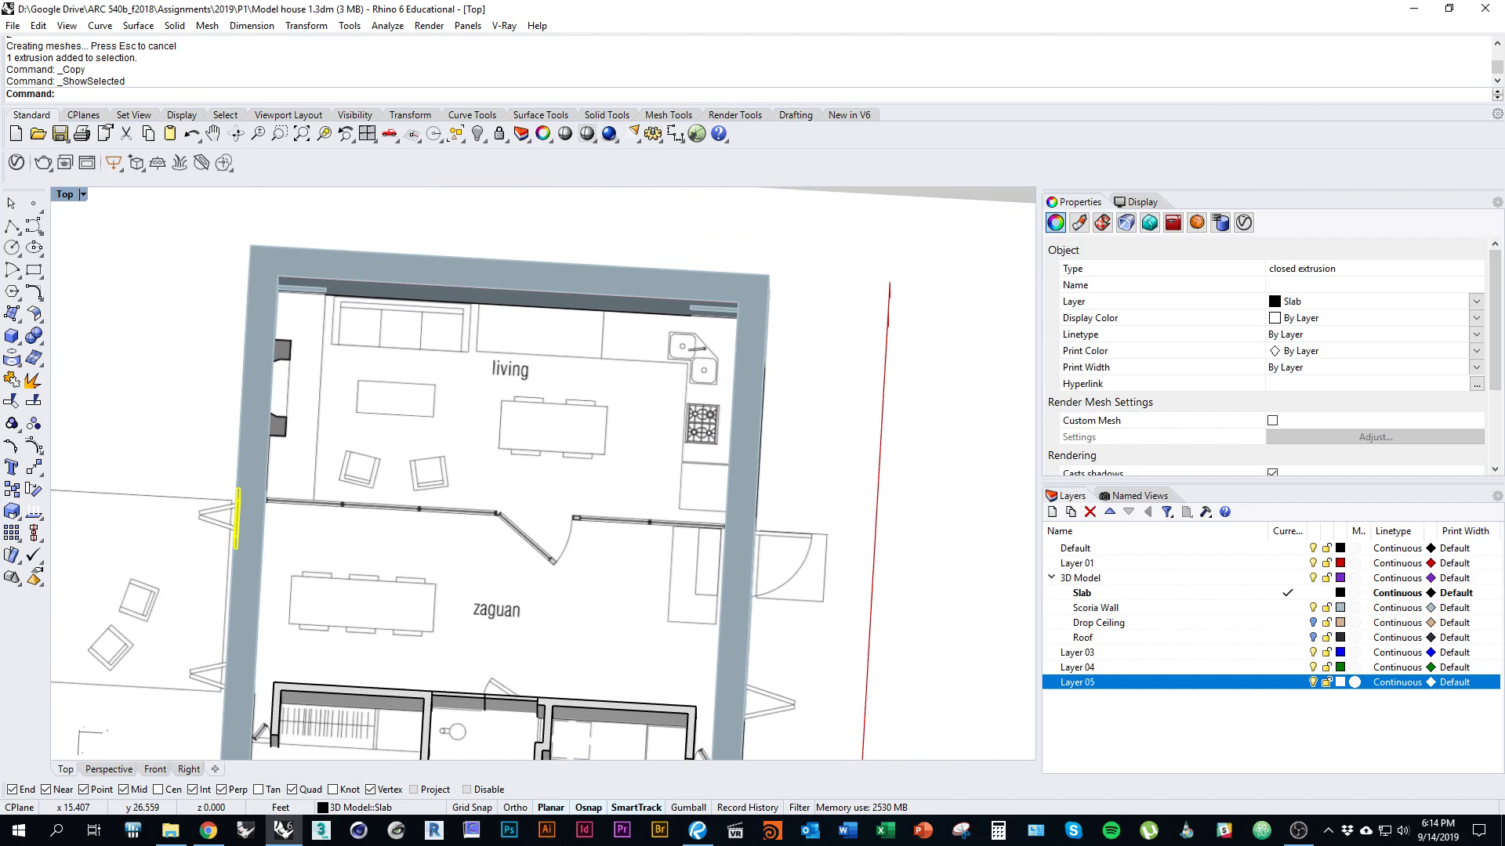
key("Return")
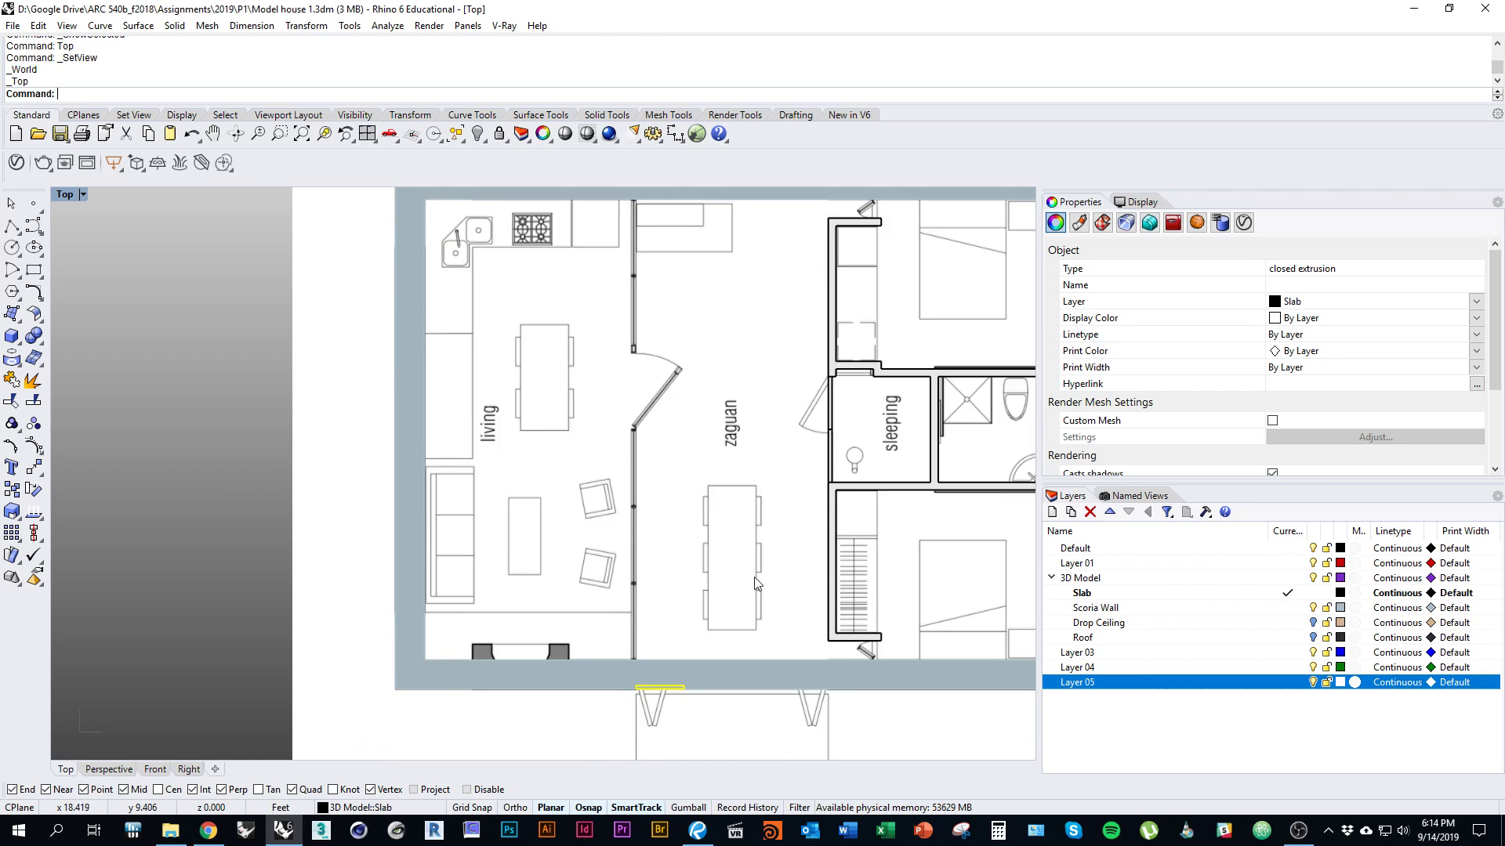
key("Escape")
right_click_drag(541, 662, 666, 605)
scroll(665, 605, "up", 7)
key("ctrl+alt+w")
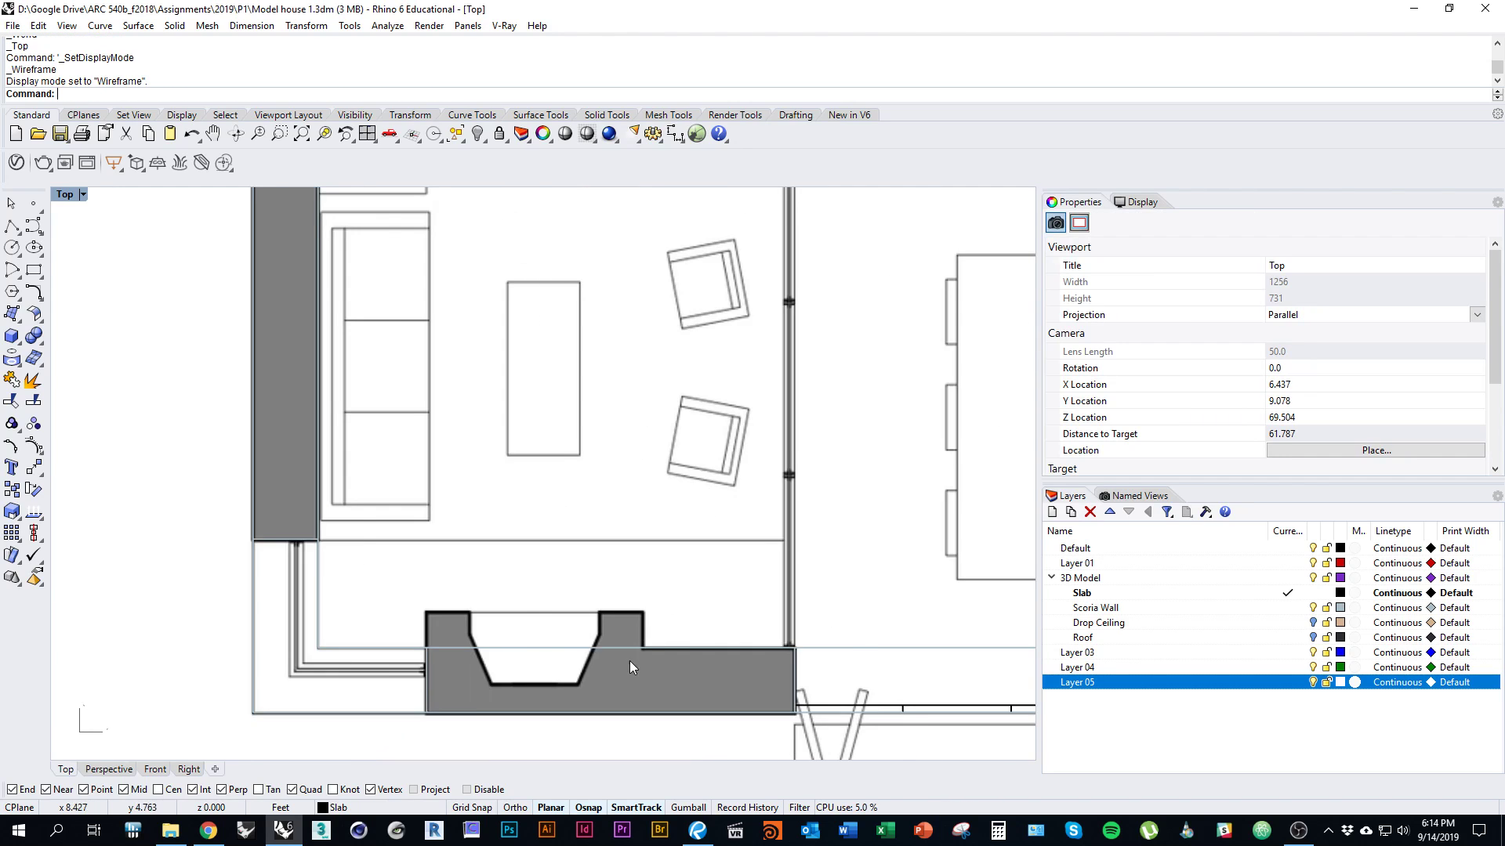
Draw a rectangle over the fireplace's projecting part, from the wall's inner face to its outermost front corner
right_click_drag(636, 658, 698, 630)
type("Rectangle")
key("Return")
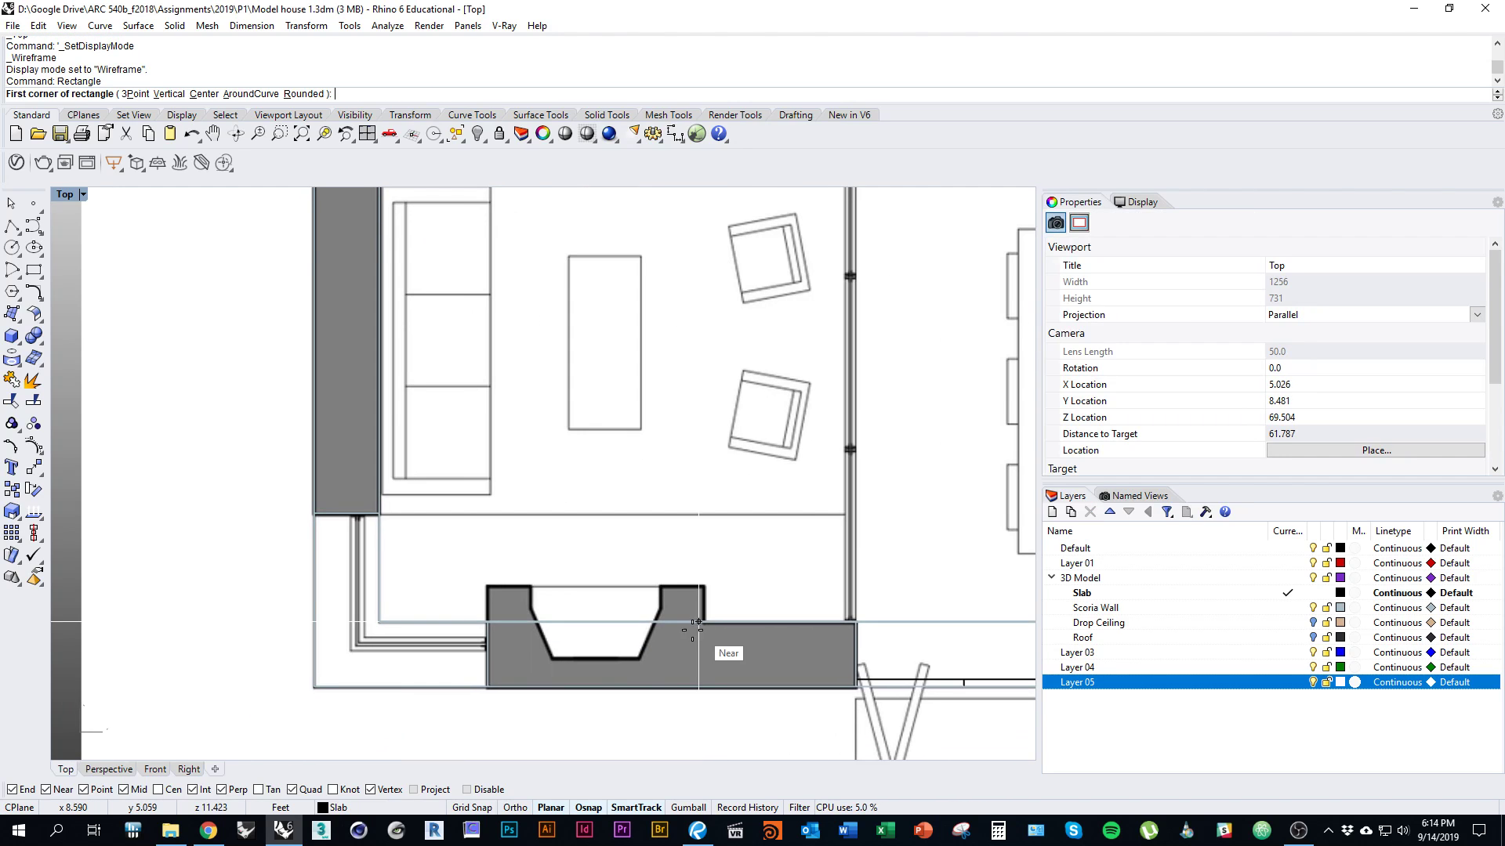
left_click(488, 623)
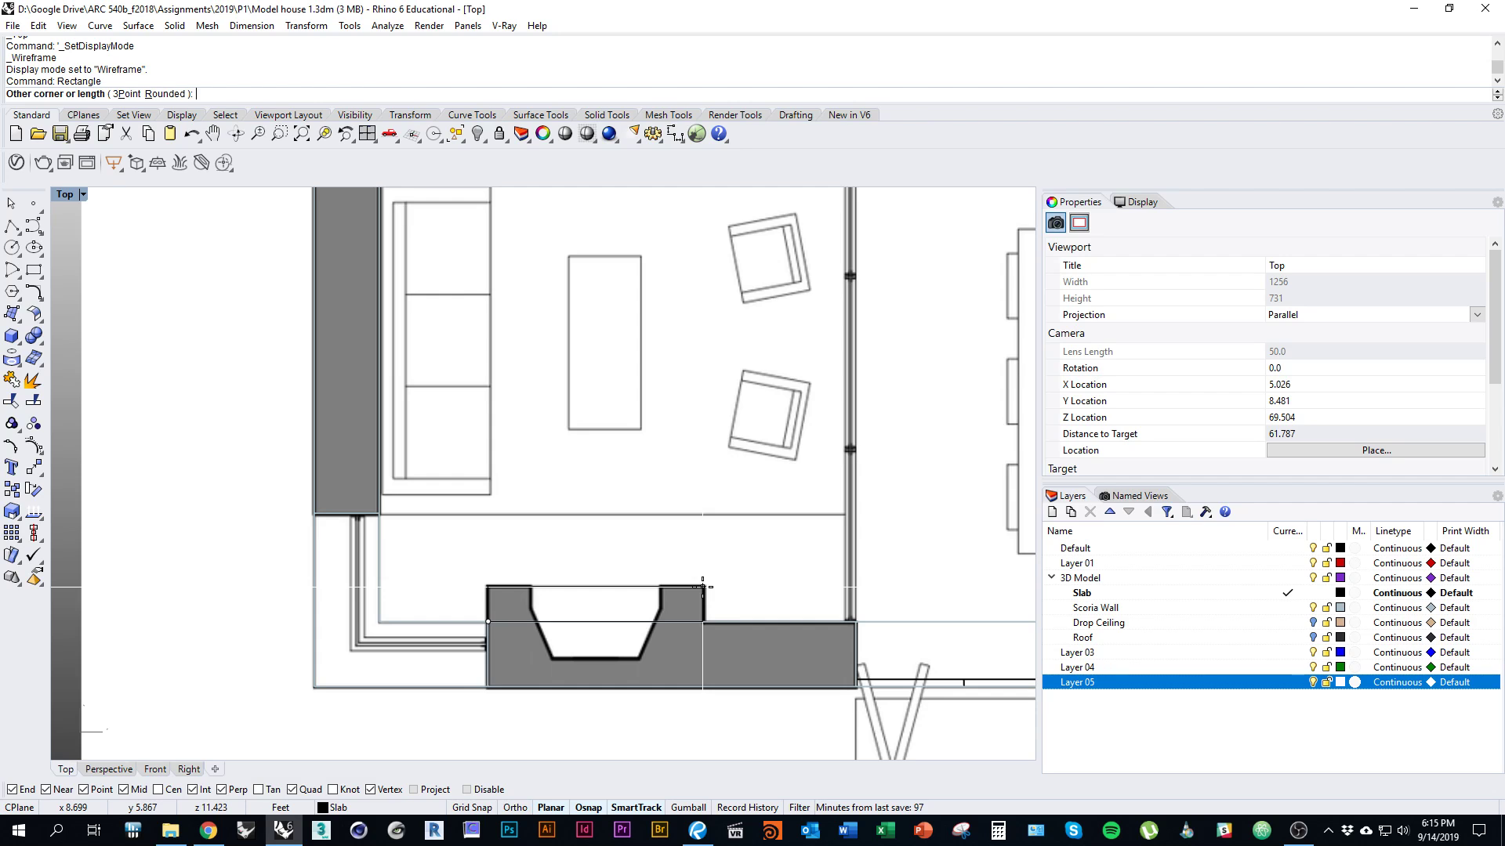
scroll(697, 549, "down", 5)
right_click_drag(741, 596, 444, 478, "ctrl+shift")
left_click(397, 425)
left_click(396, 468)
key("ctrl+F1")
scroll(570, 489, "up", 4)
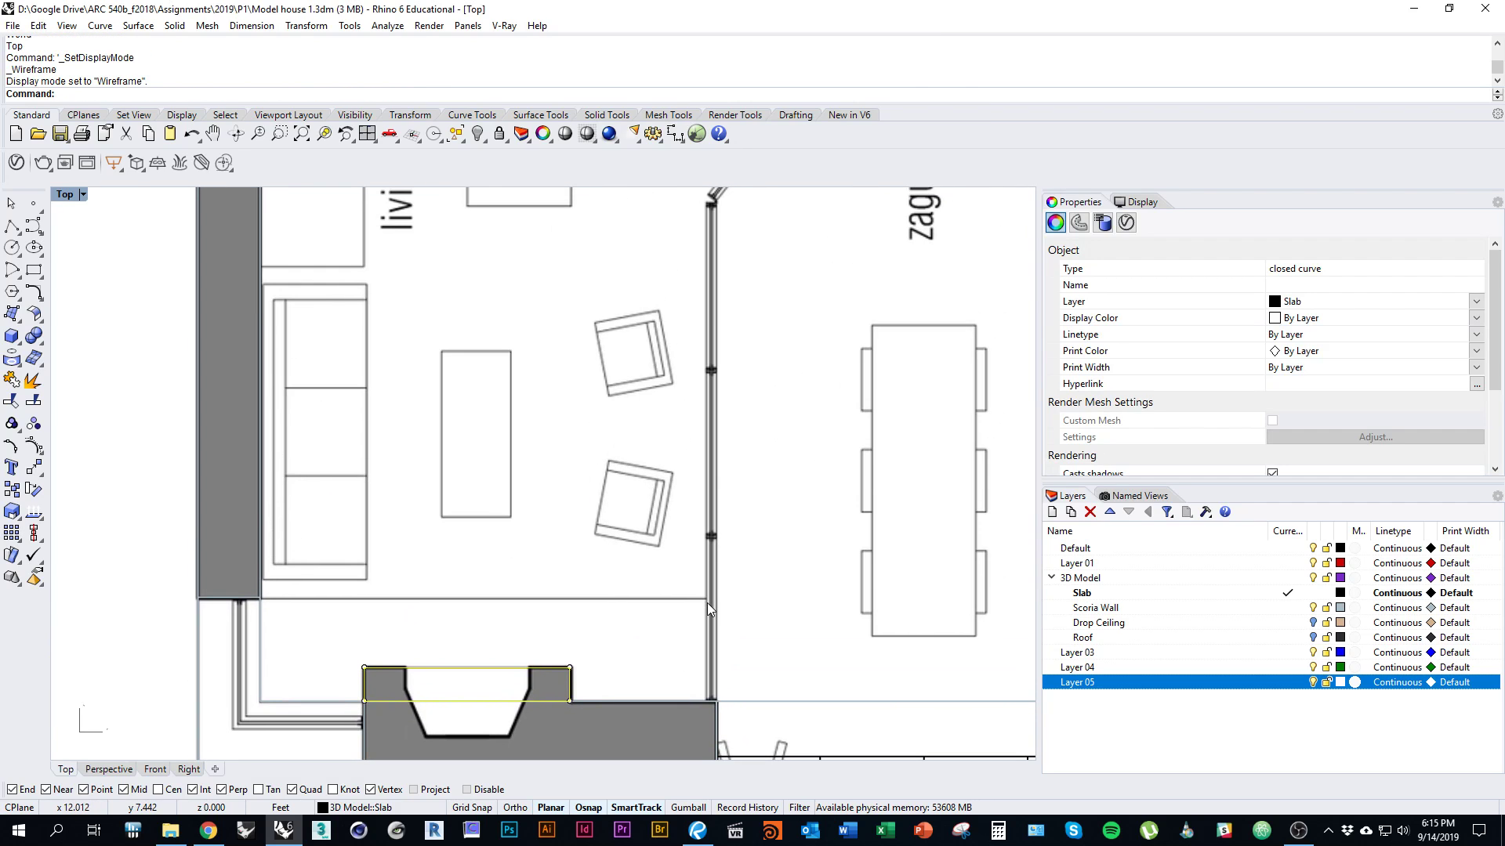
type("Rectangle")
key("Return")
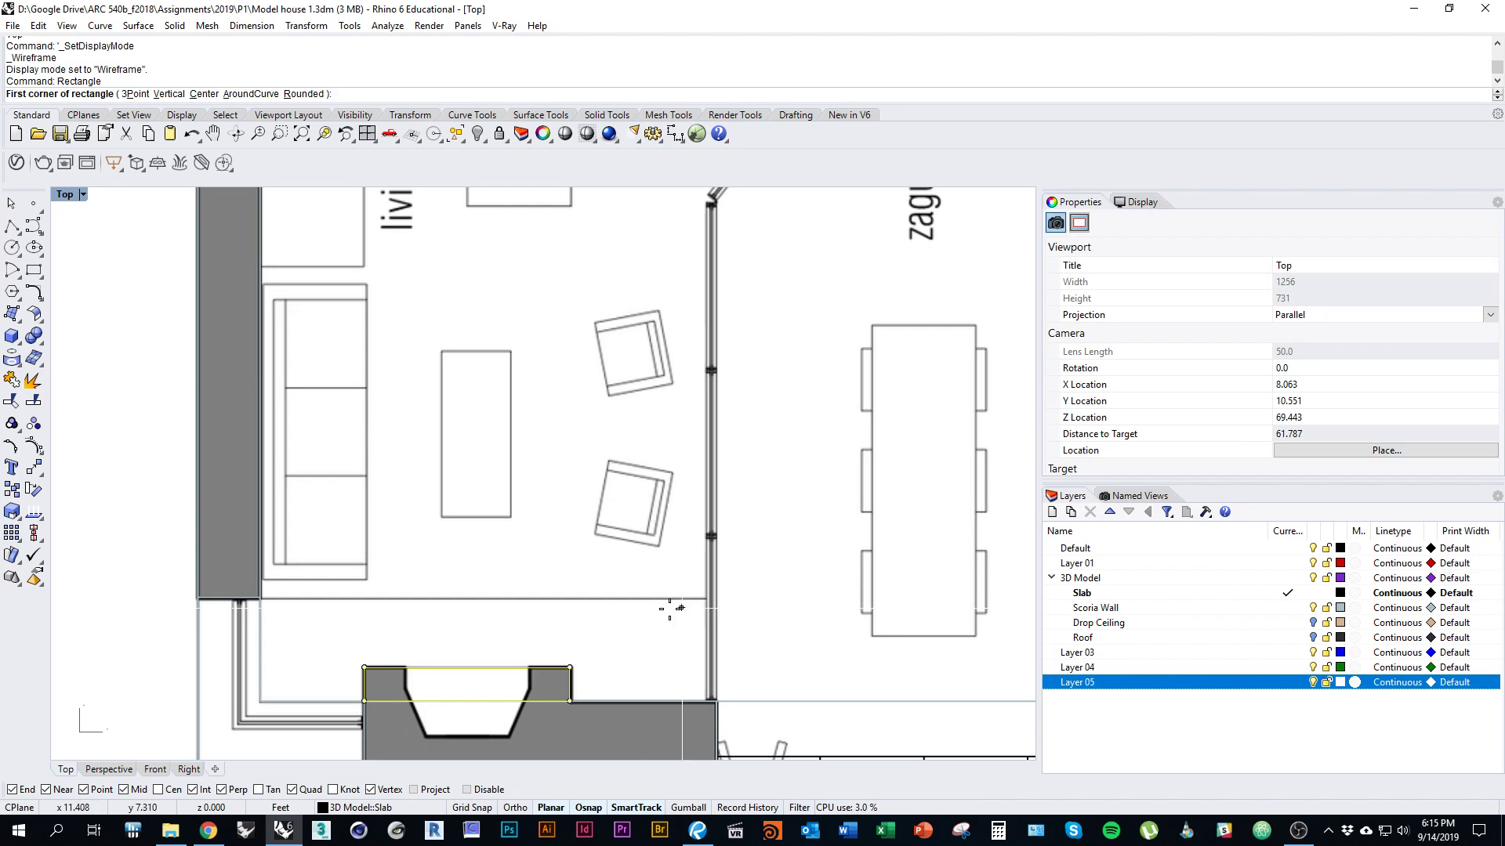
left_click(267, 598)
scroll(731, 651, "up", 3)
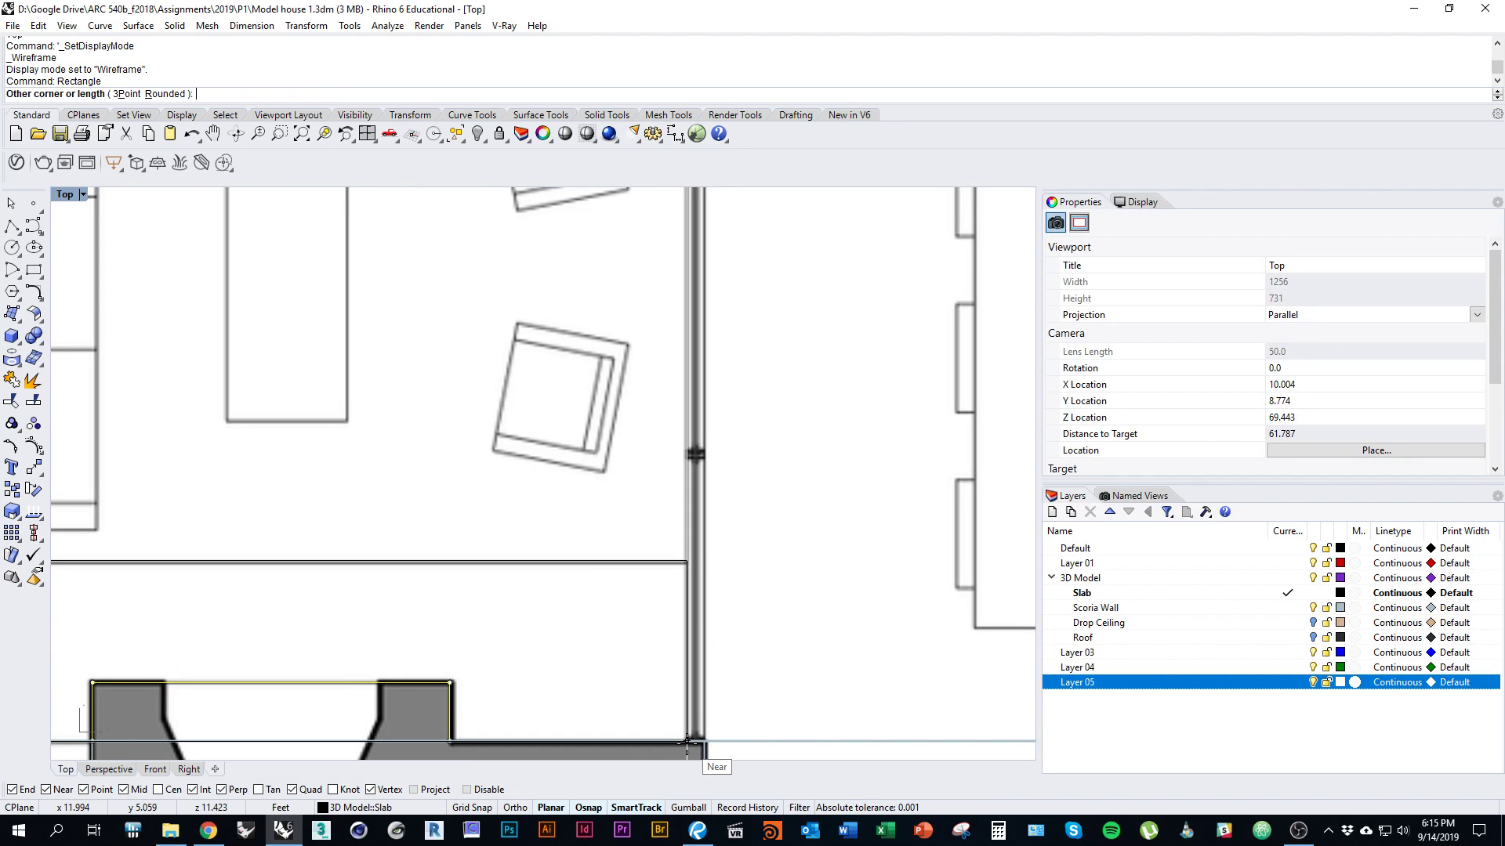
scroll(648, 663, "down", 5)
key("Escape")
Hide the floor plan image surface
left_click(648, 663)
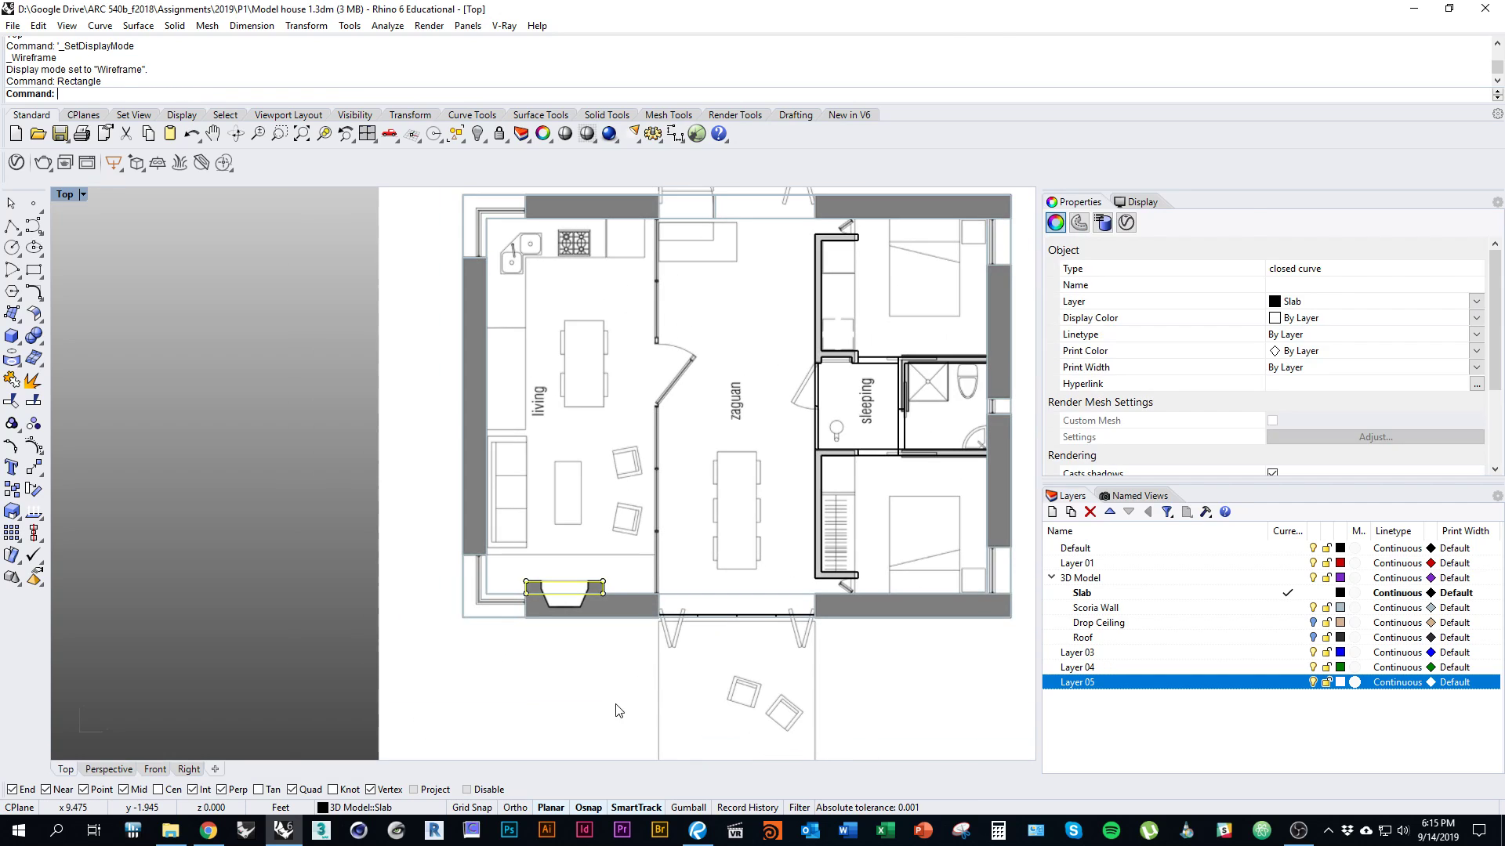
scroll(532, 563, "up", 3)
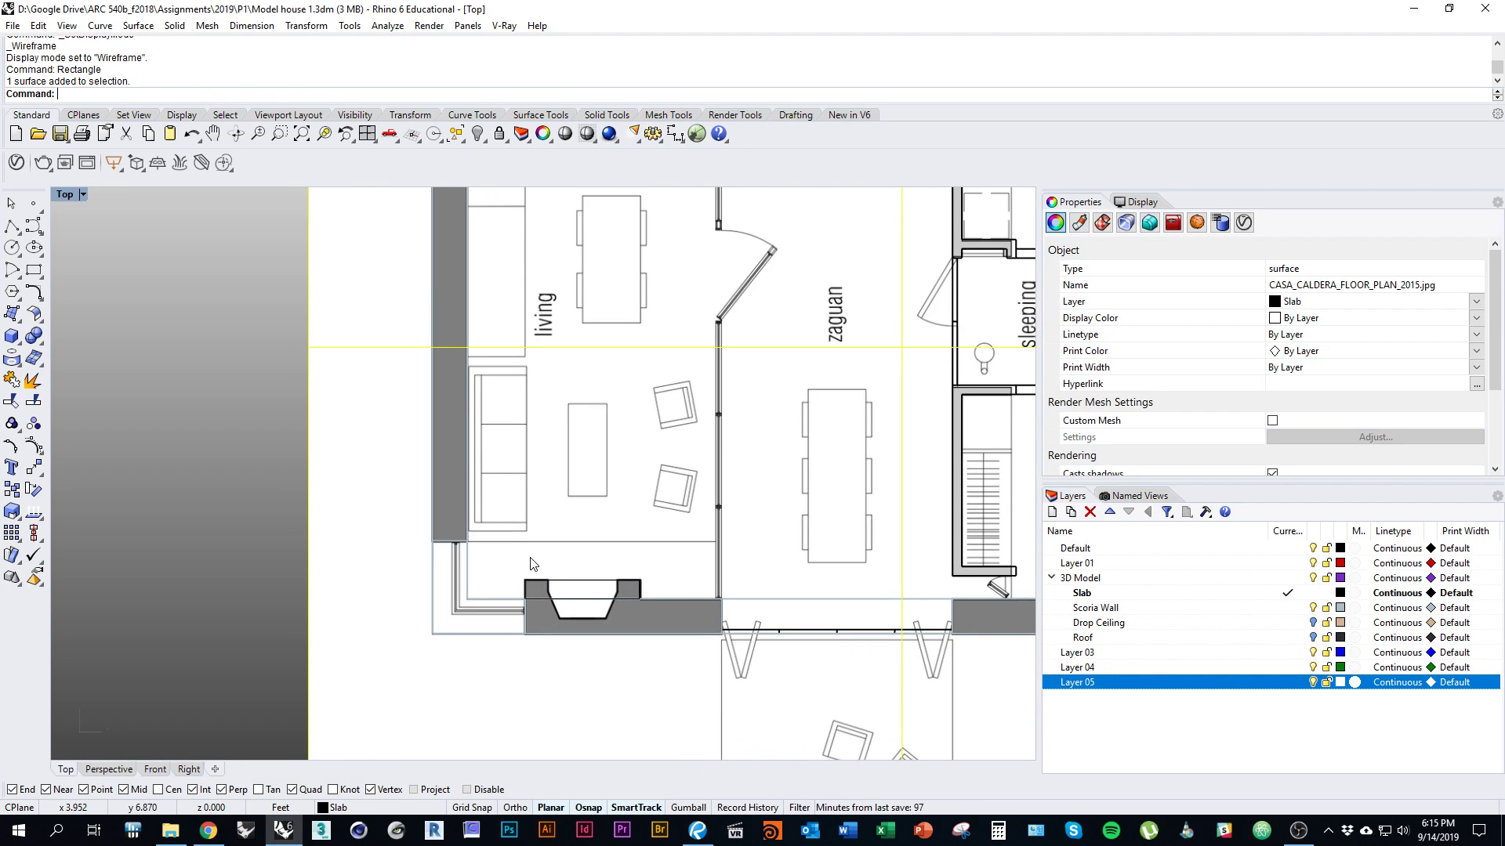
key("ctrl+h")
Draw the bench rectangle from the corner opening's inner wall corner to where the red partition line meets the fireplace wall
scroll(538, 554, "up", 3)
type("Rec")
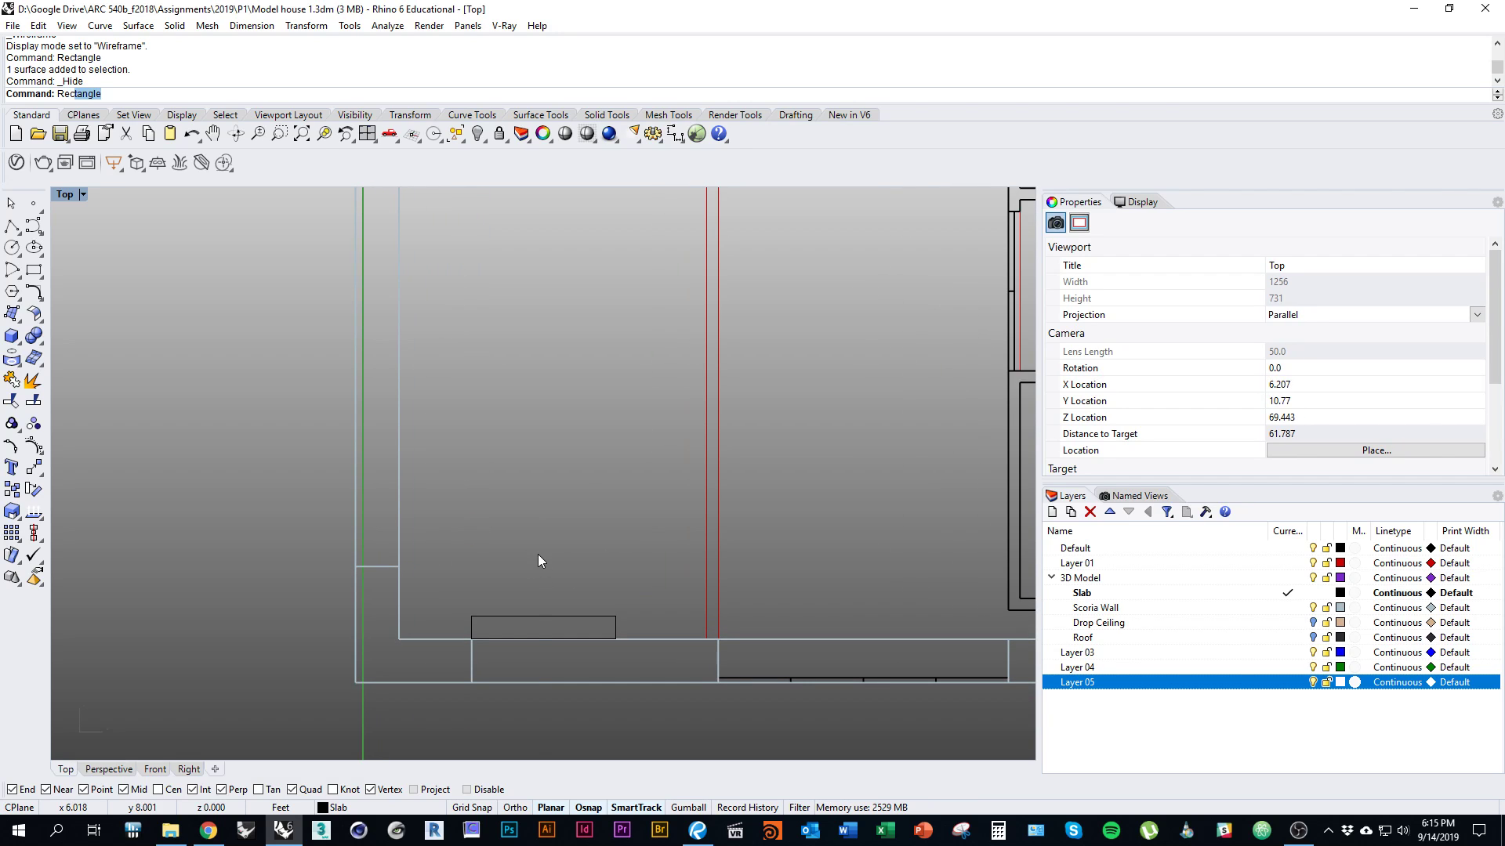
key("Return")
scroll(389, 566, "up", 1)
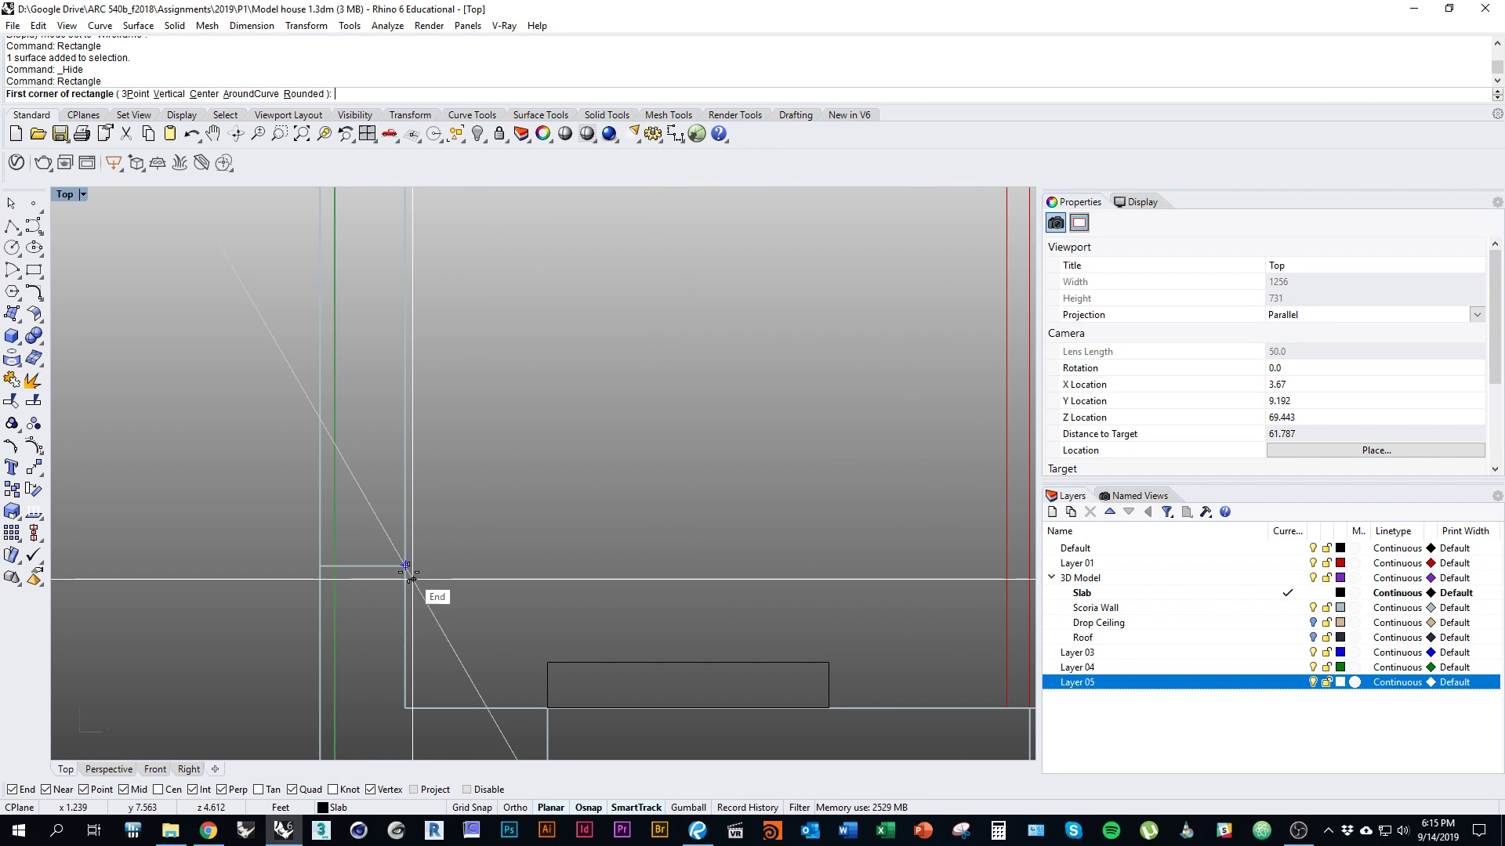
left_click(392, 564)
scroll(408, 557, "up", 1)
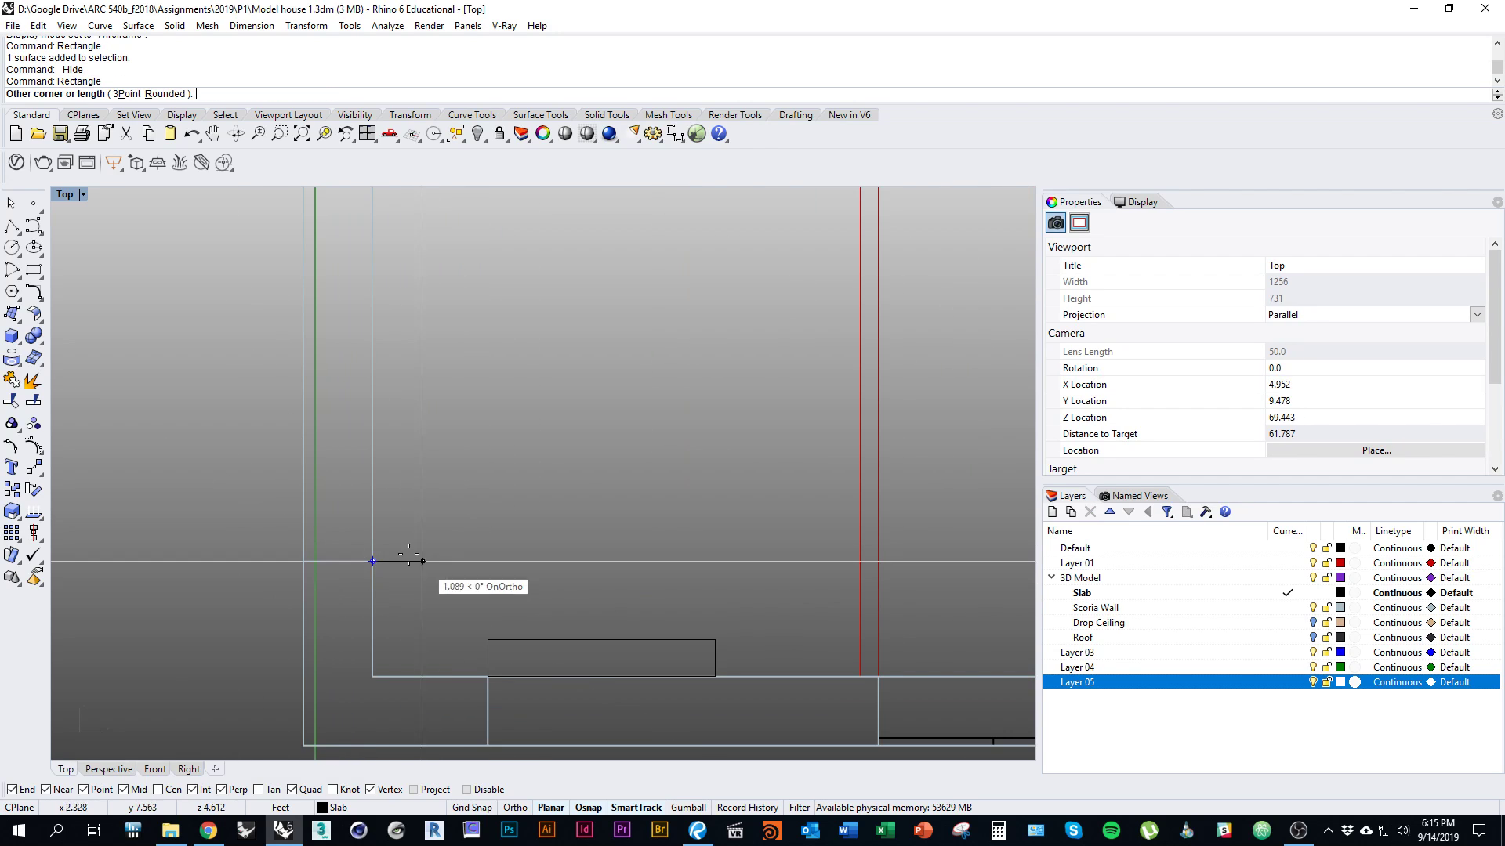
left_click(858, 671)
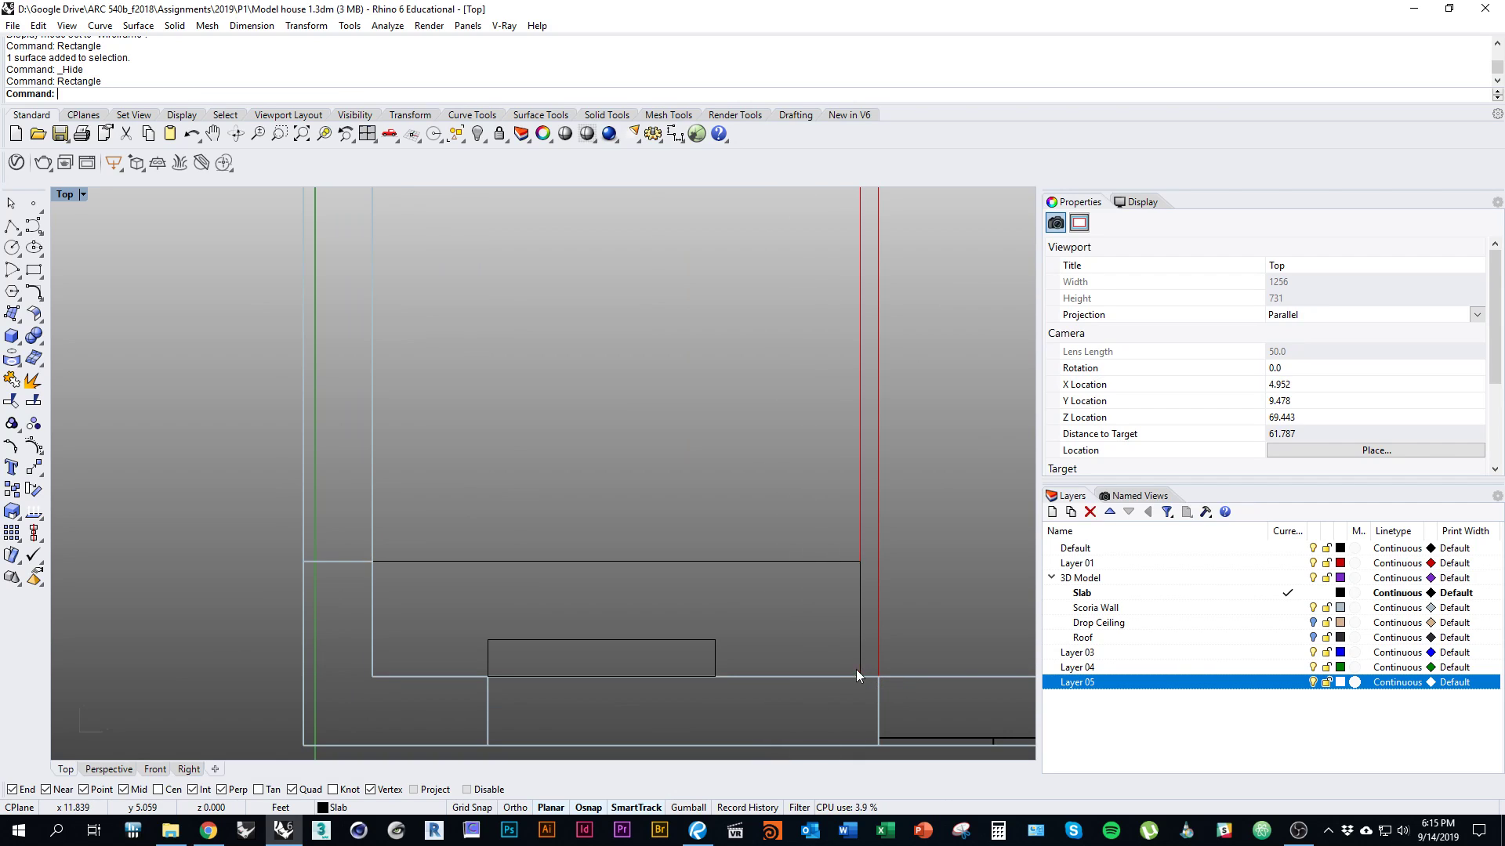
right_click_drag(845, 664, 758, 676)
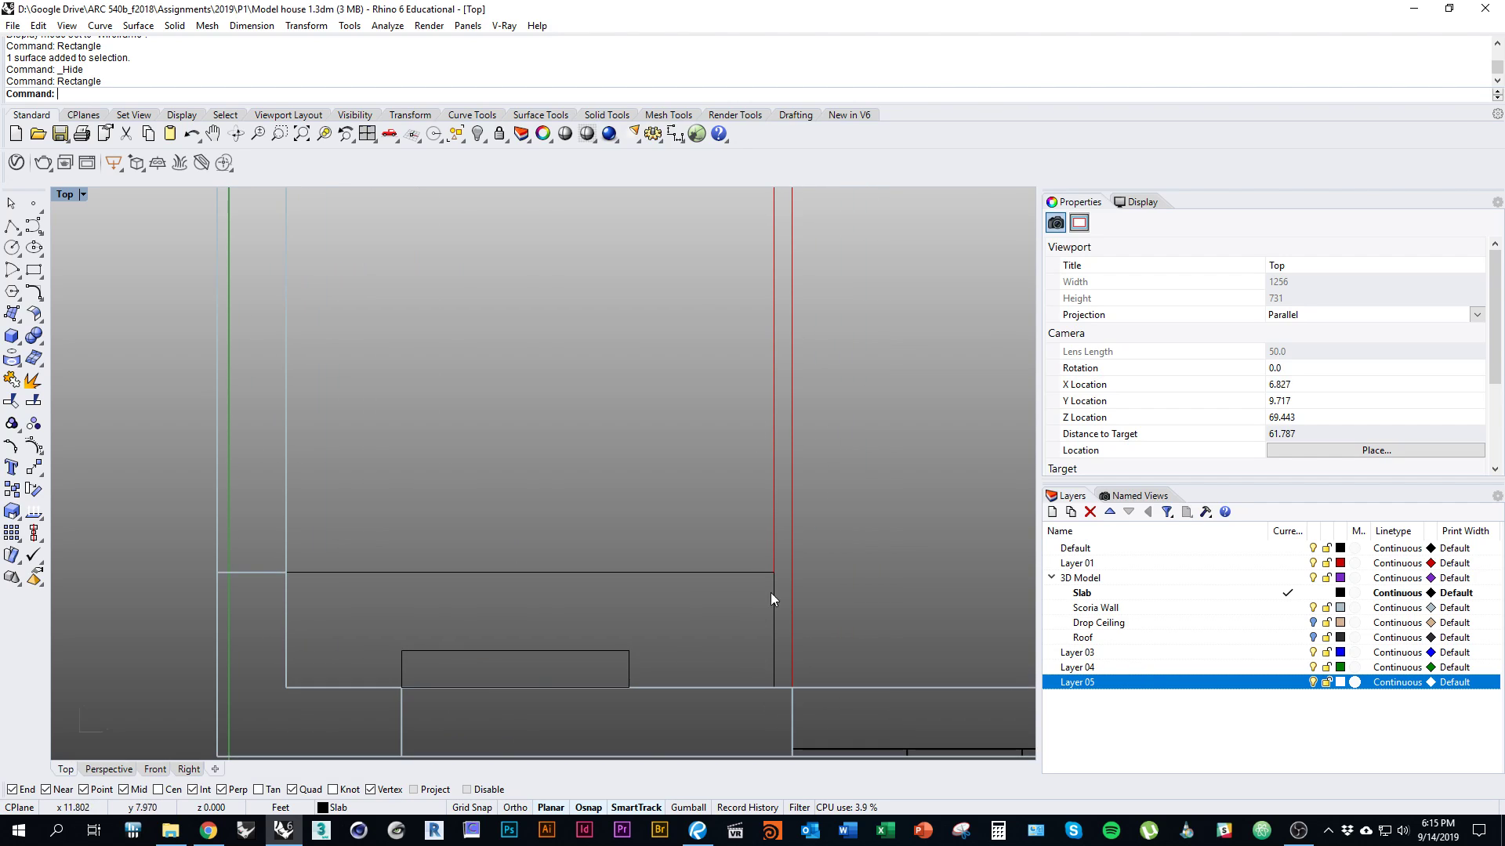
In shaded display, move the bench rectangle vertically down to the bottom corner of the corner window opening
mouse_move(770, 592)
right_mouse_down("ctrl+shift")
mouse_move(467, 651)
mouse_move(470, 628)
mouse_move(543, 597)
right_mouse_up("ctrl+shift")
left_click(527, 562)
left_click(522, 574)
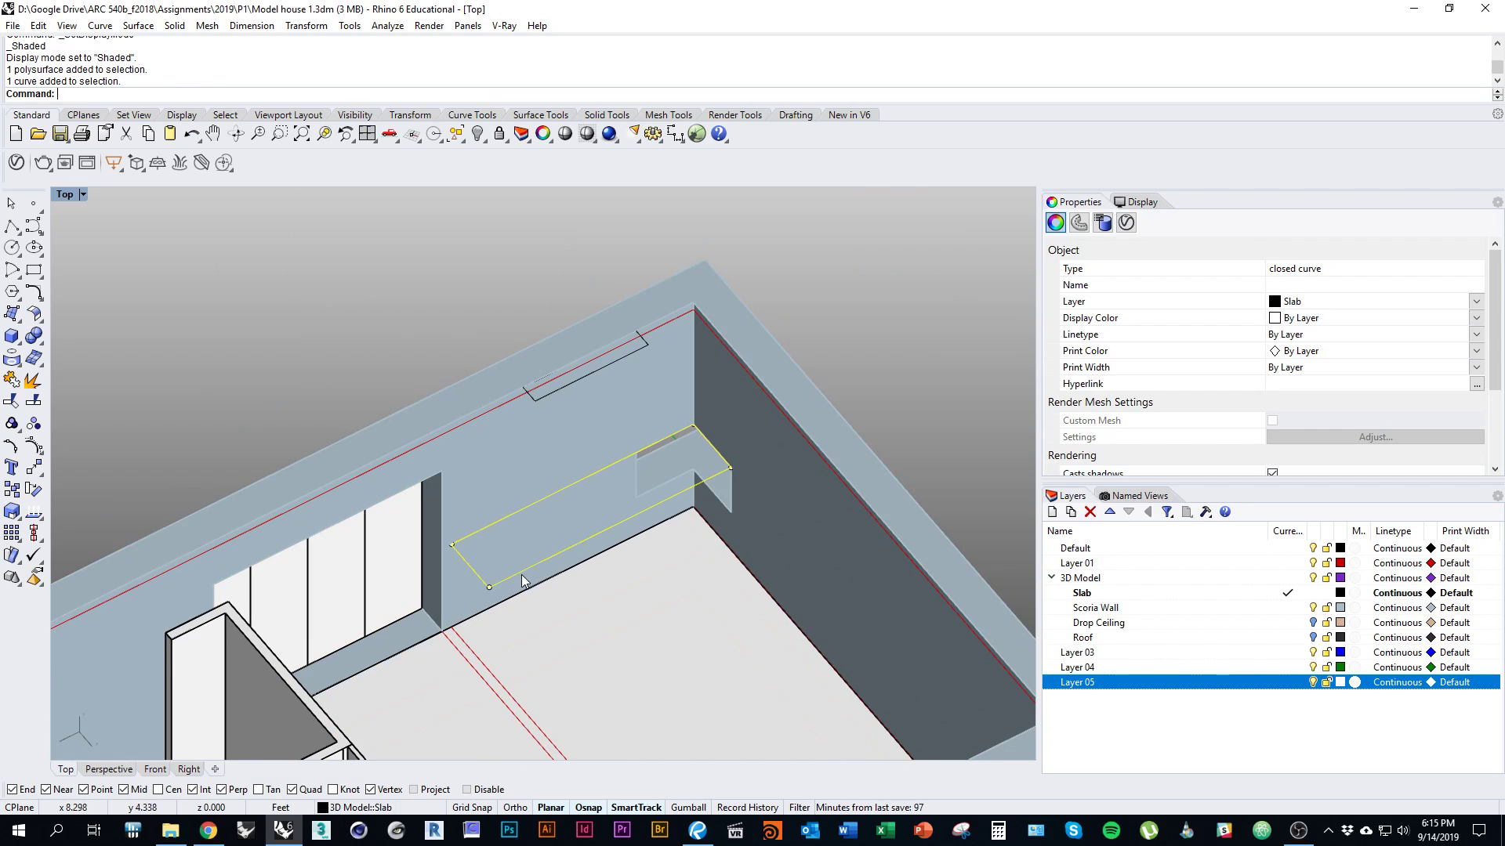
scroll(524, 579, "up", 1)
type("M")
key("Return")
type("v")
key("Return")
scroll(486, 596, "up", 2)
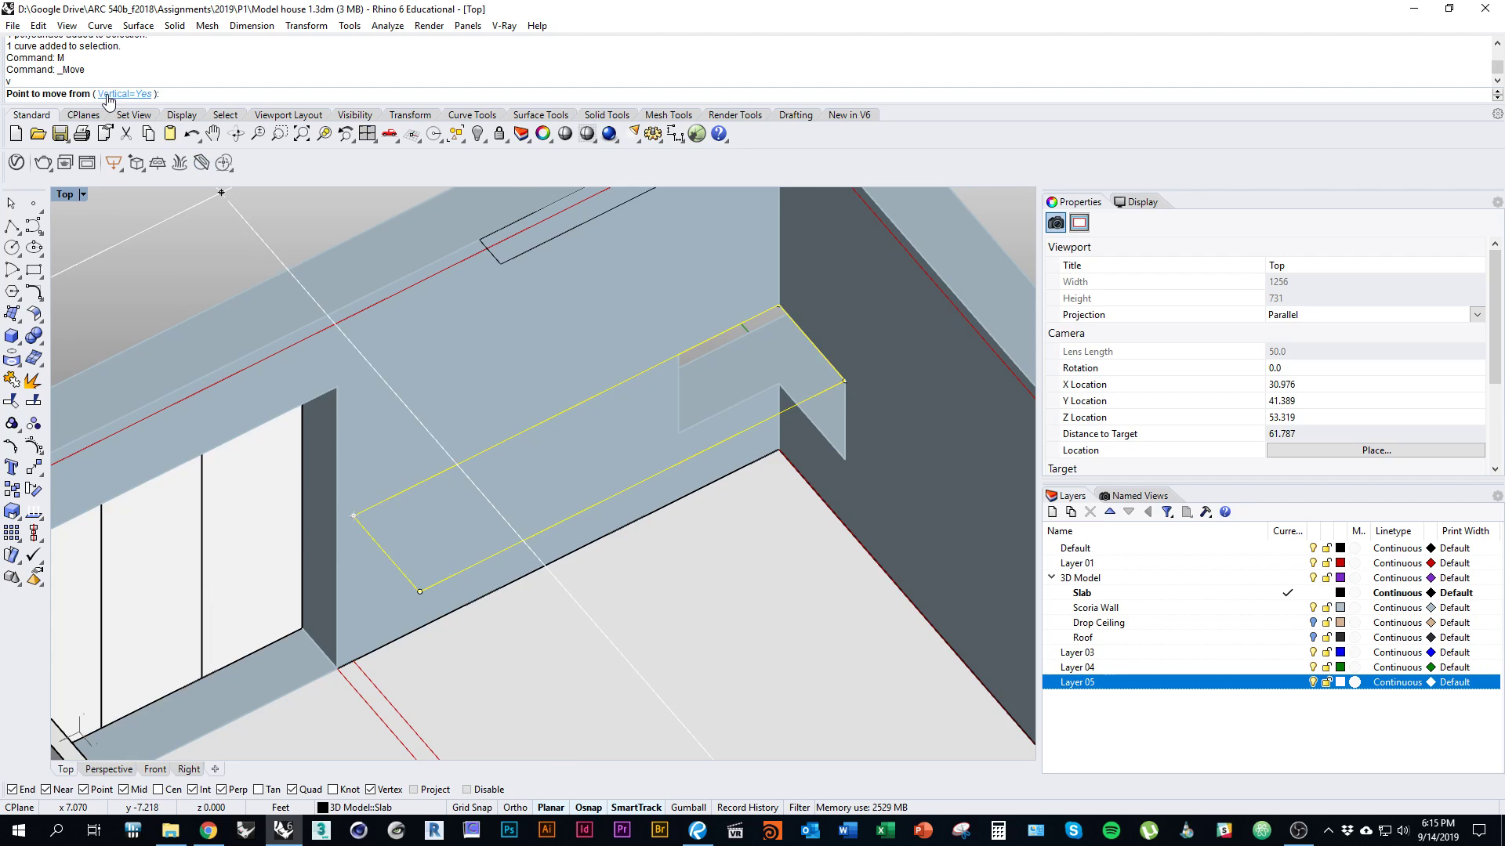
left_click(420, 591)
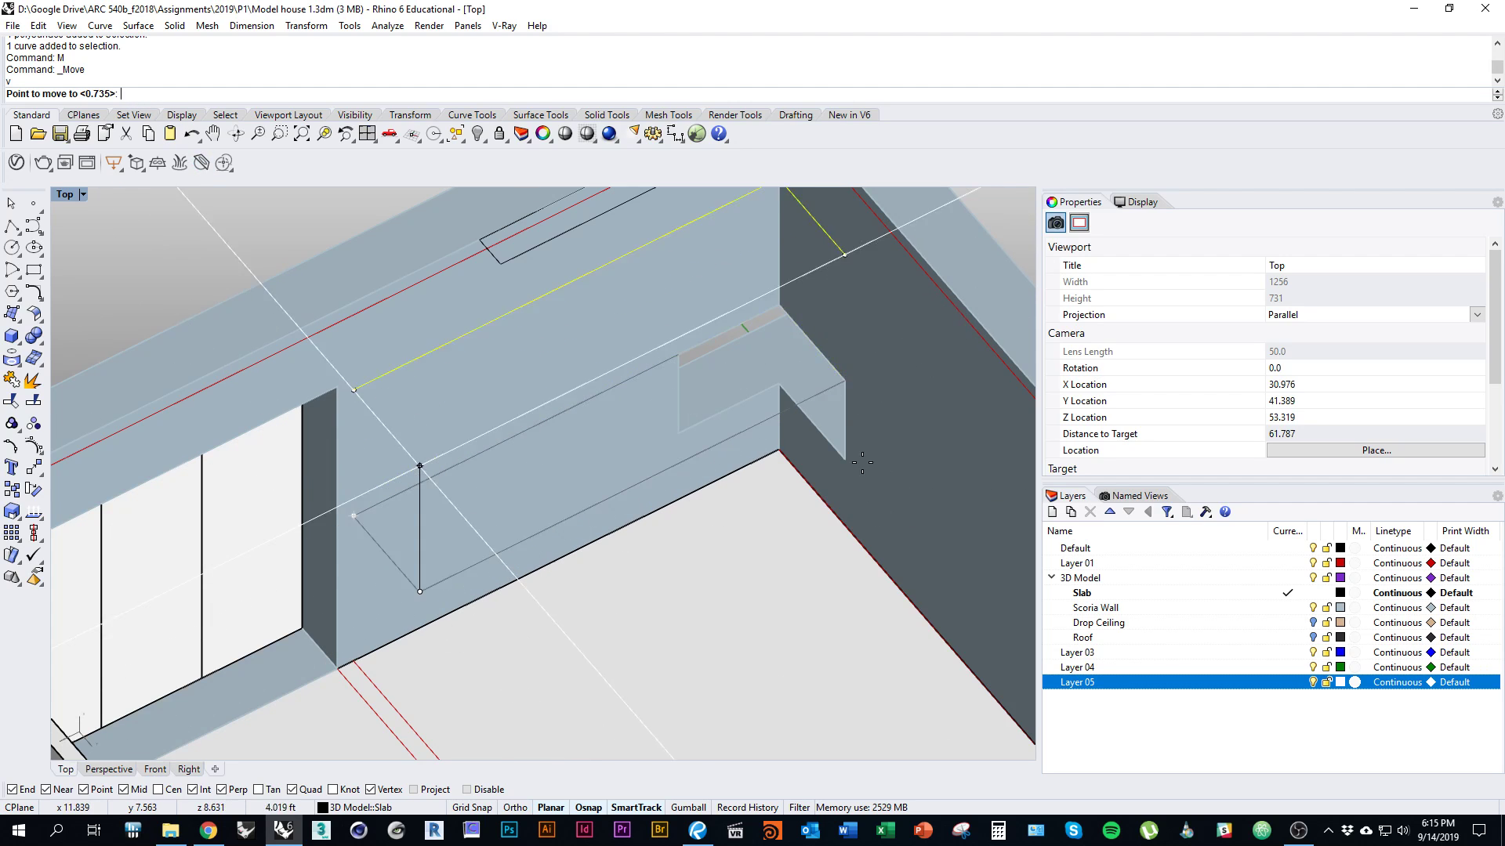
left_click(846, 458)
Extrude the bench rectangle down to the floor as a solid and delete its source curve
right_click_drag(740, 412, 690, 513)
scroll(675, 497, "down", 1)
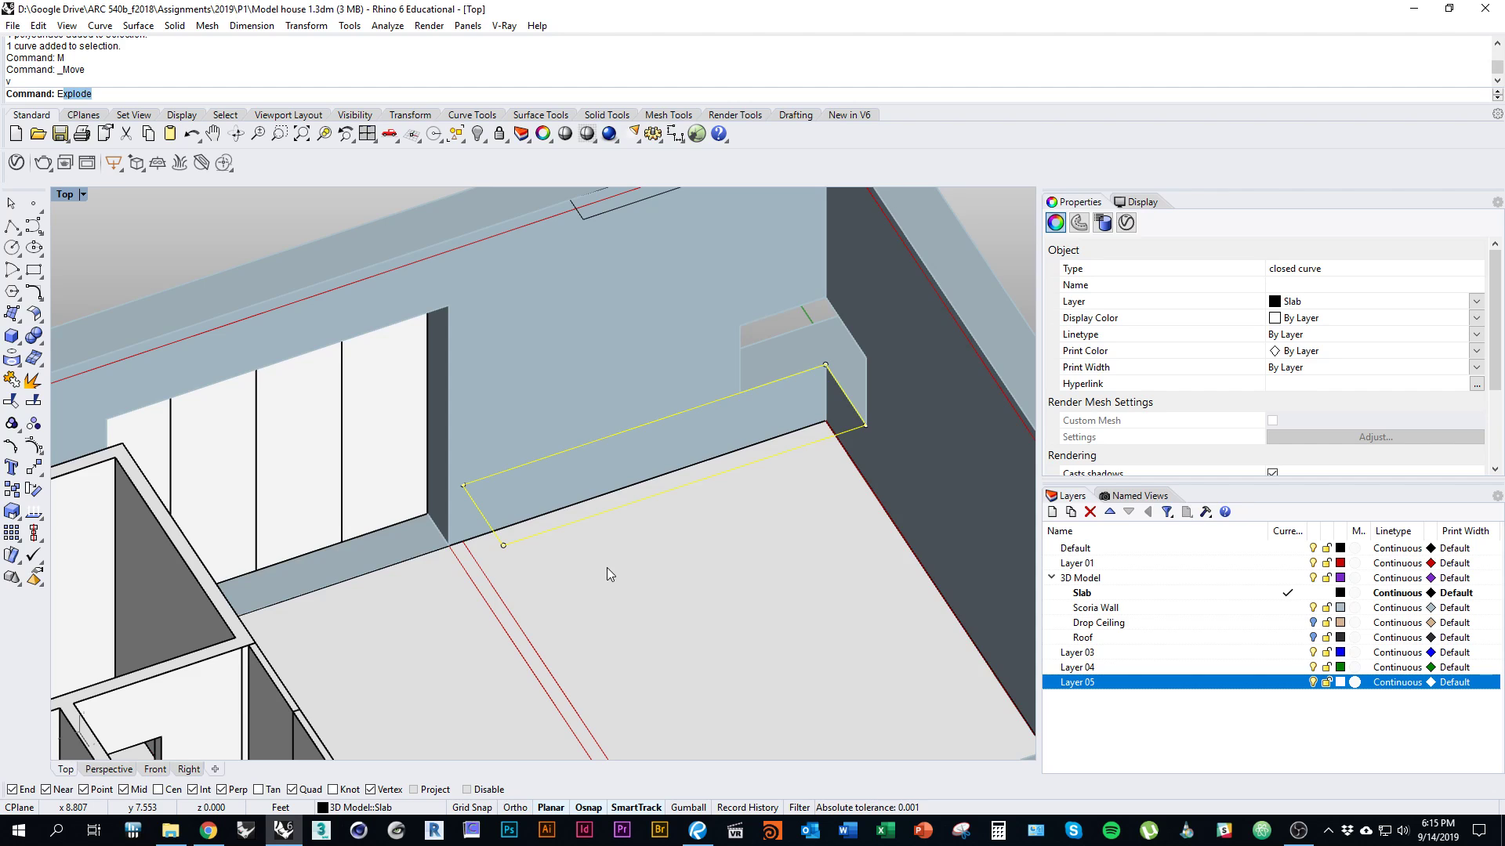
type("rude")
key("Return")
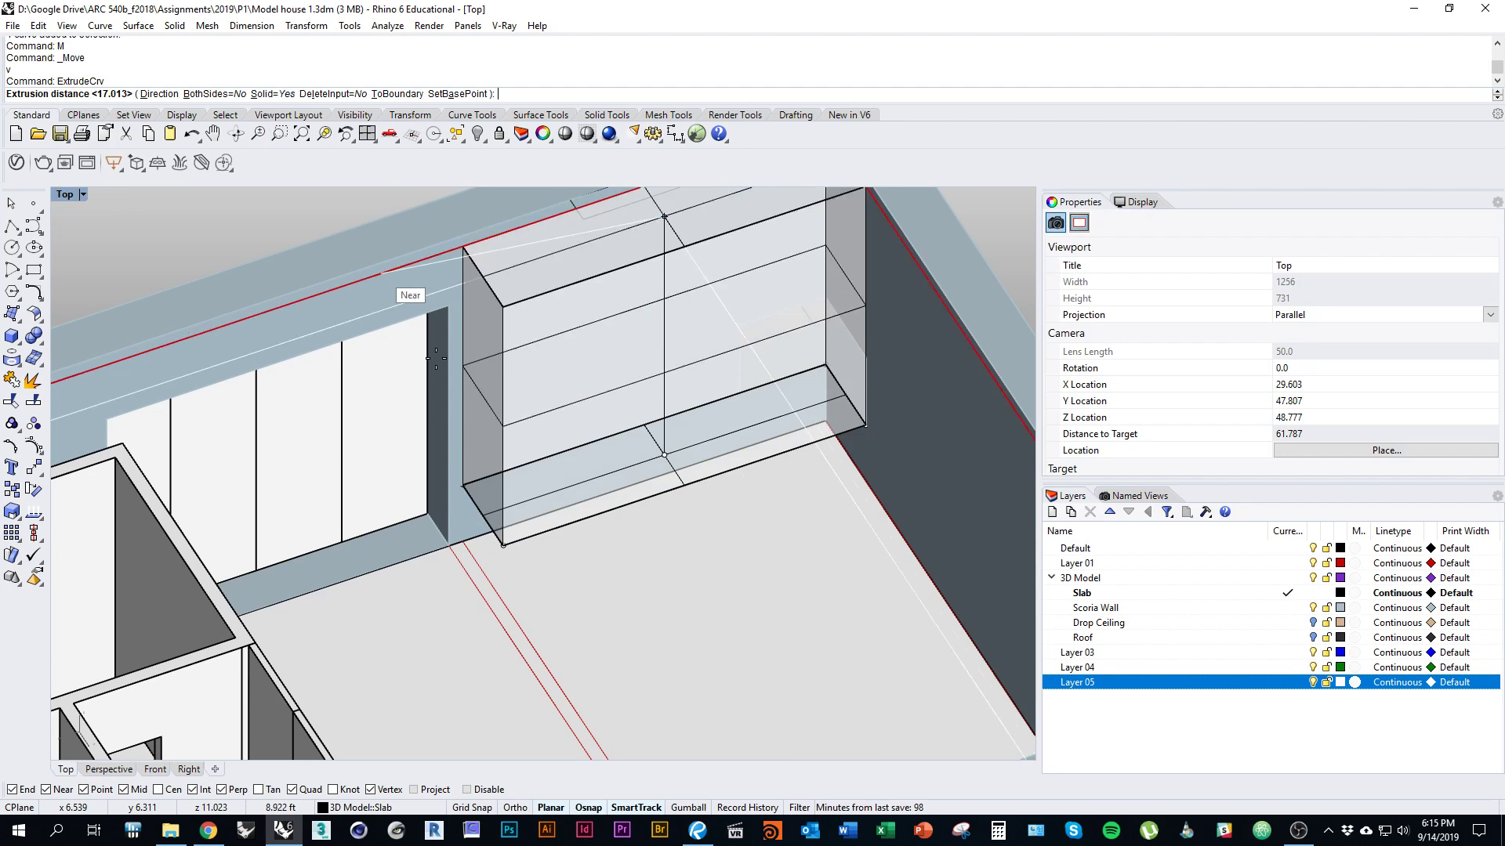
left_click(554, 633)
scroll(598, 580, "up", 2)
right_click_drag(673, 573, 617, 669)
type("d")
key("Return")
Extrude the fireplace rectangle down to the bench top as a solid and delete its source curve
scroll(627, 619, "down", 2)
scroll(624, 604, "up", 1)
left_click(552, 318)
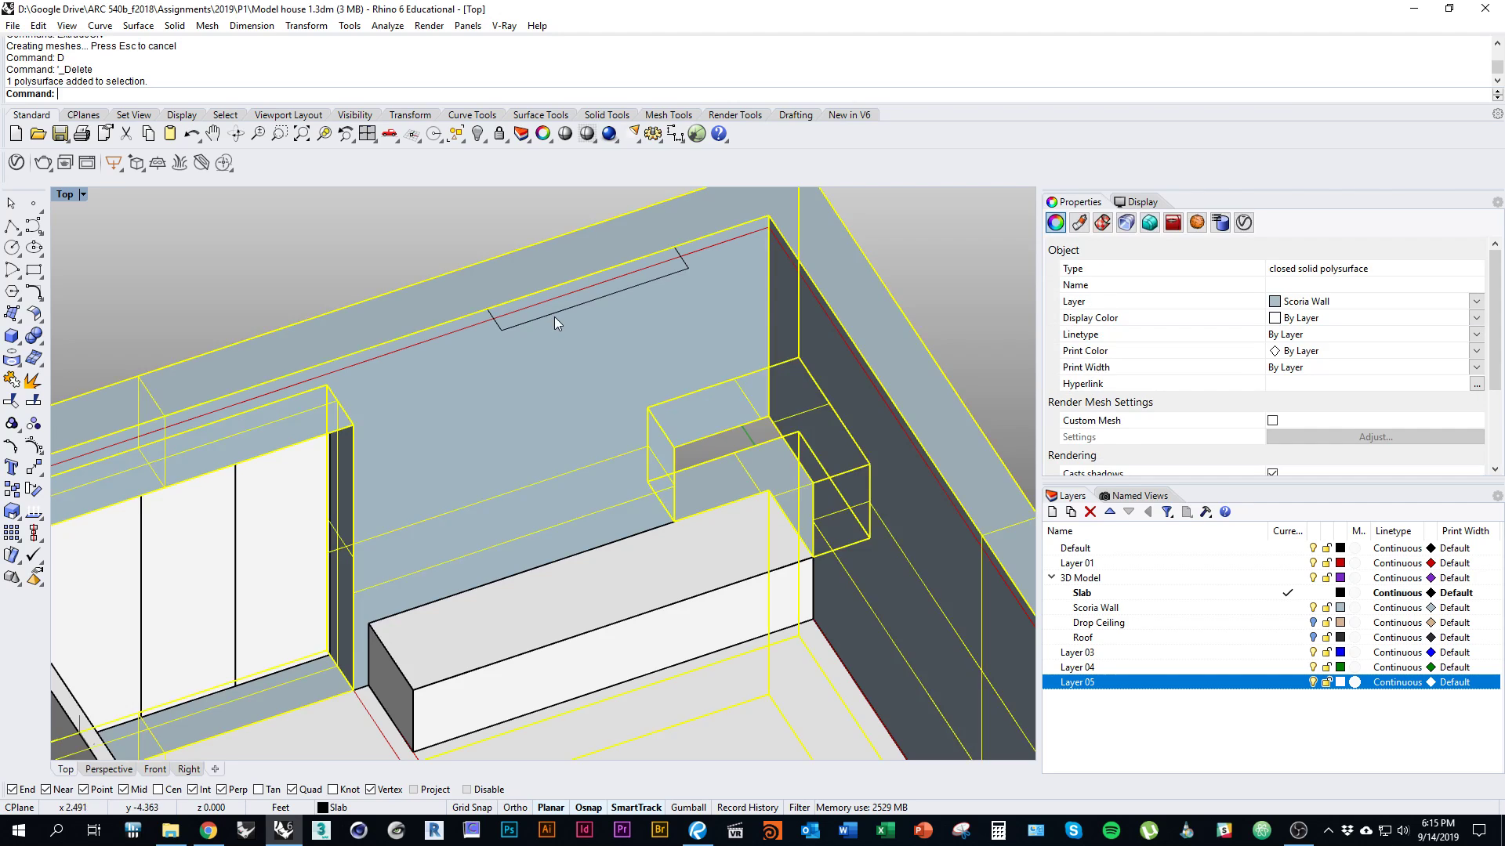
left_click(553, 317)
key("Return")
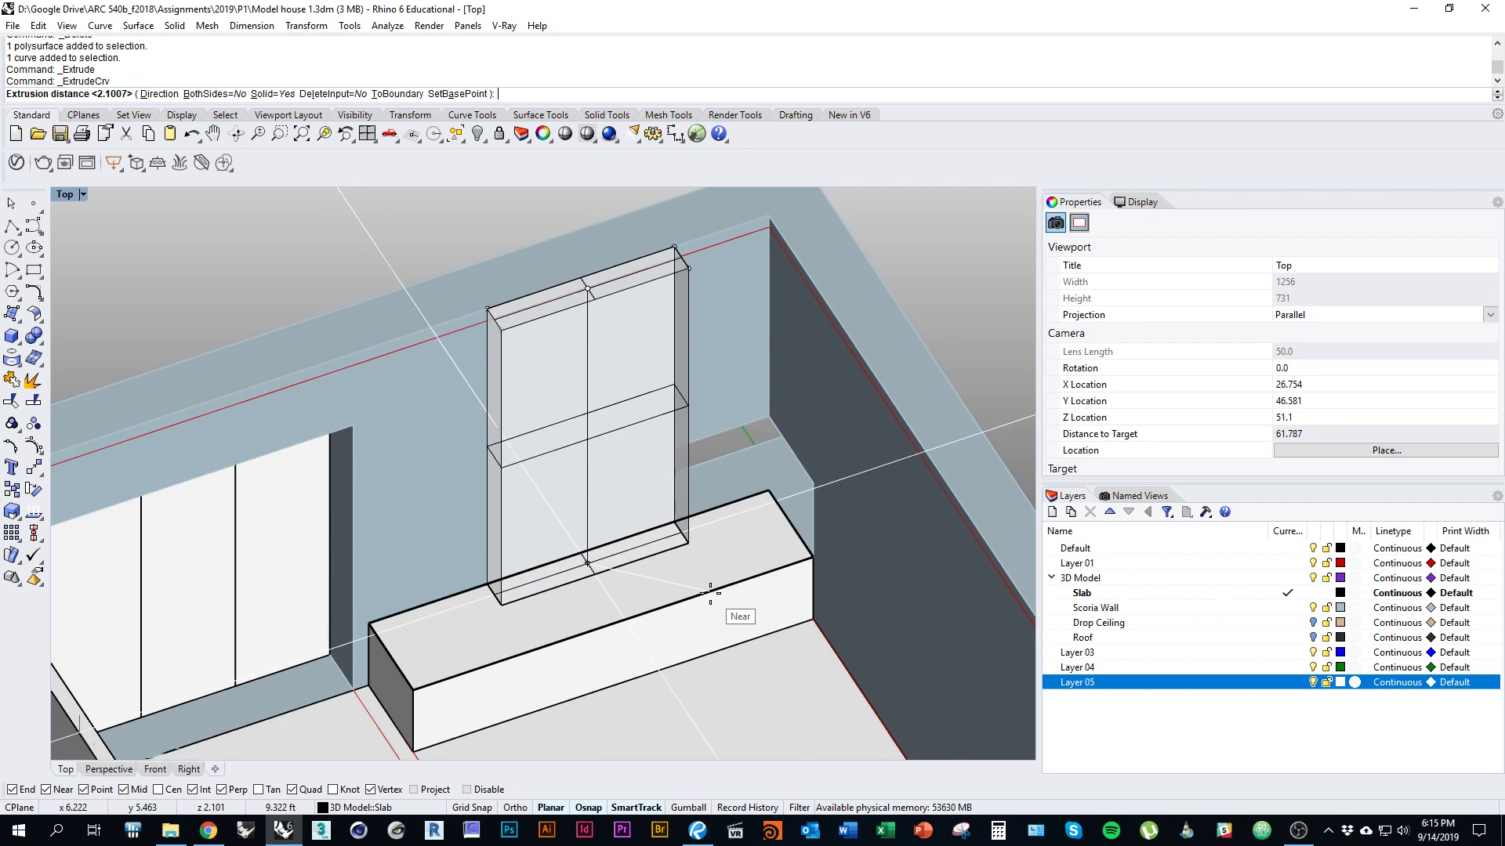
left_click(708, 598)
scroll(641, 674, "down", 3)
right_click_drag(641, 675, 674, 591)
type("d")
key("Return")
Move the bench and fireplace solids to the Scoria Wall layer
scroll(643, 541, "down", 2)
mouse_move(635, 533)
right_mouse_down()
mouse_move(595, 497)
mouse_move(598, 530)
mouse_move(614, 514)
mouse_move(630, 531)
right_mouse_up()
scroll(614, 514, "up", 5)
scroll(611, 518, "down", 2)
scroll(603, 521, "up", 2)
left_click(591, 521)
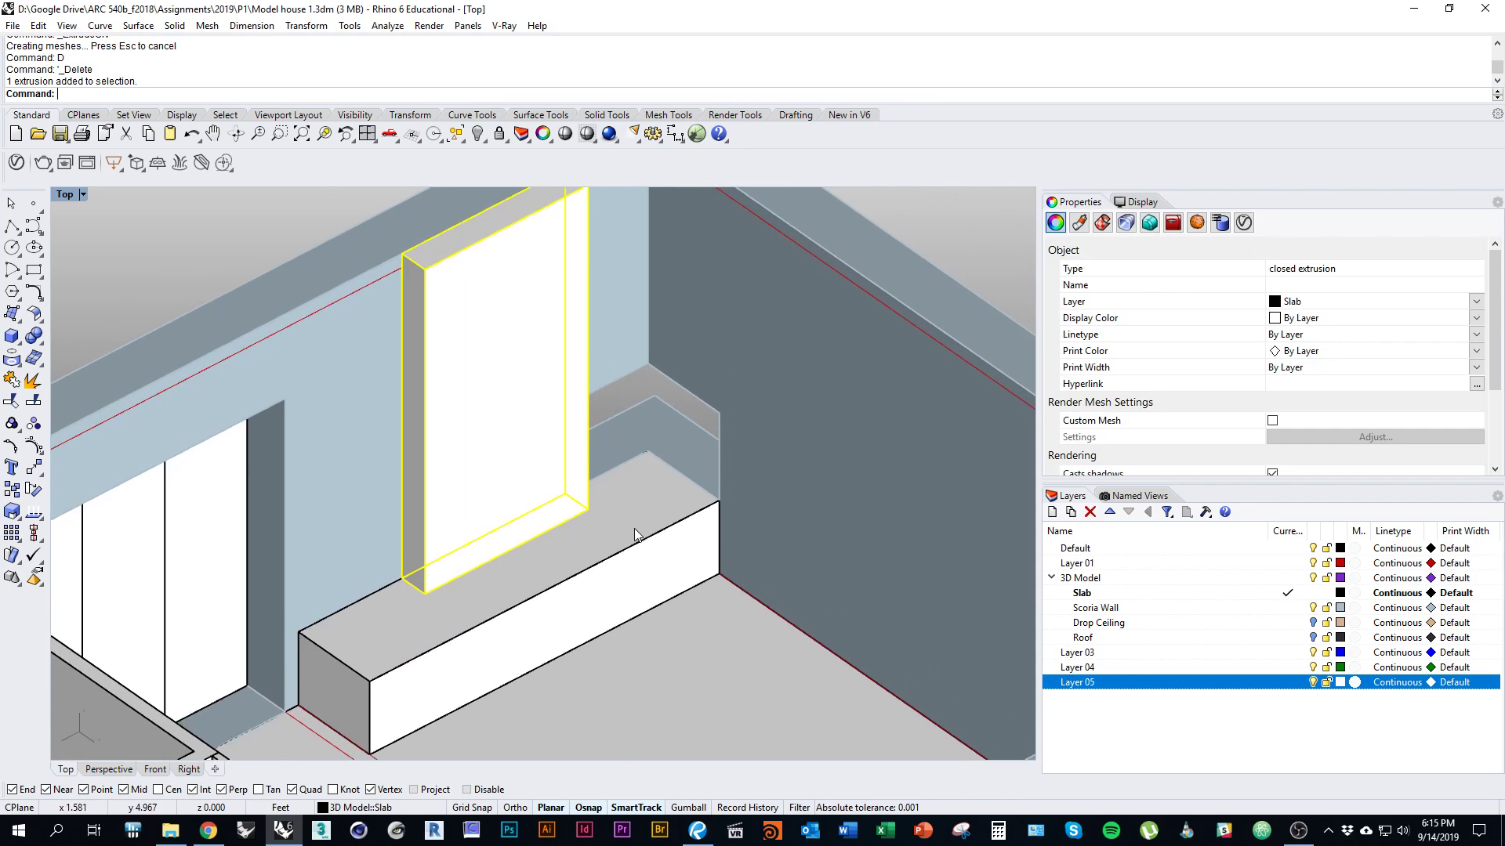
left_click(627, 527, "shift")
right_click(1206, 608)
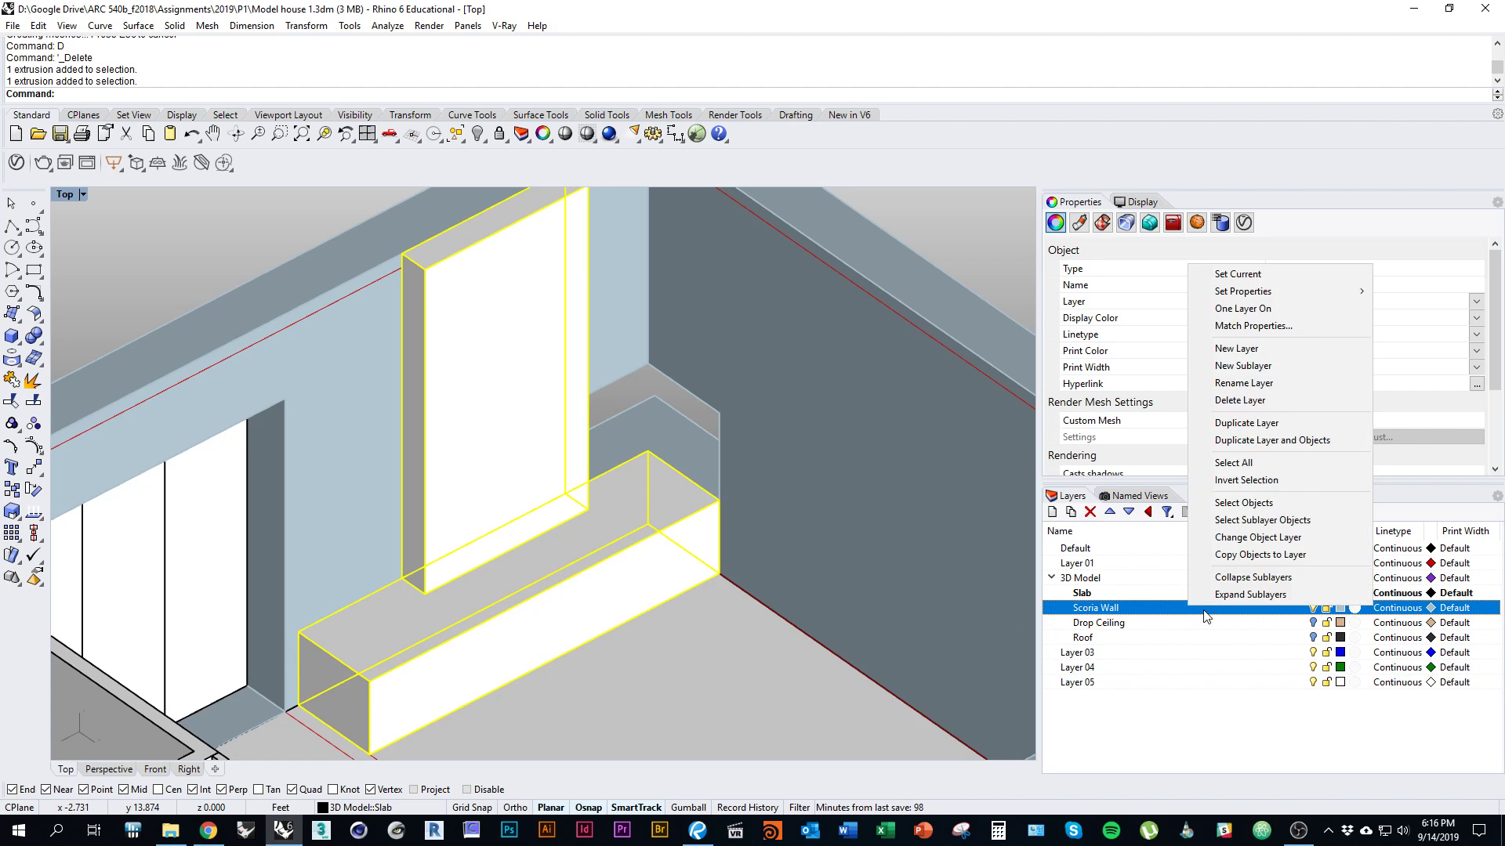
left_click(1279, 546)
right_click_drag(870, 524, 815, 564)
key("Escape")
scroll(821, 468, "down", 2)
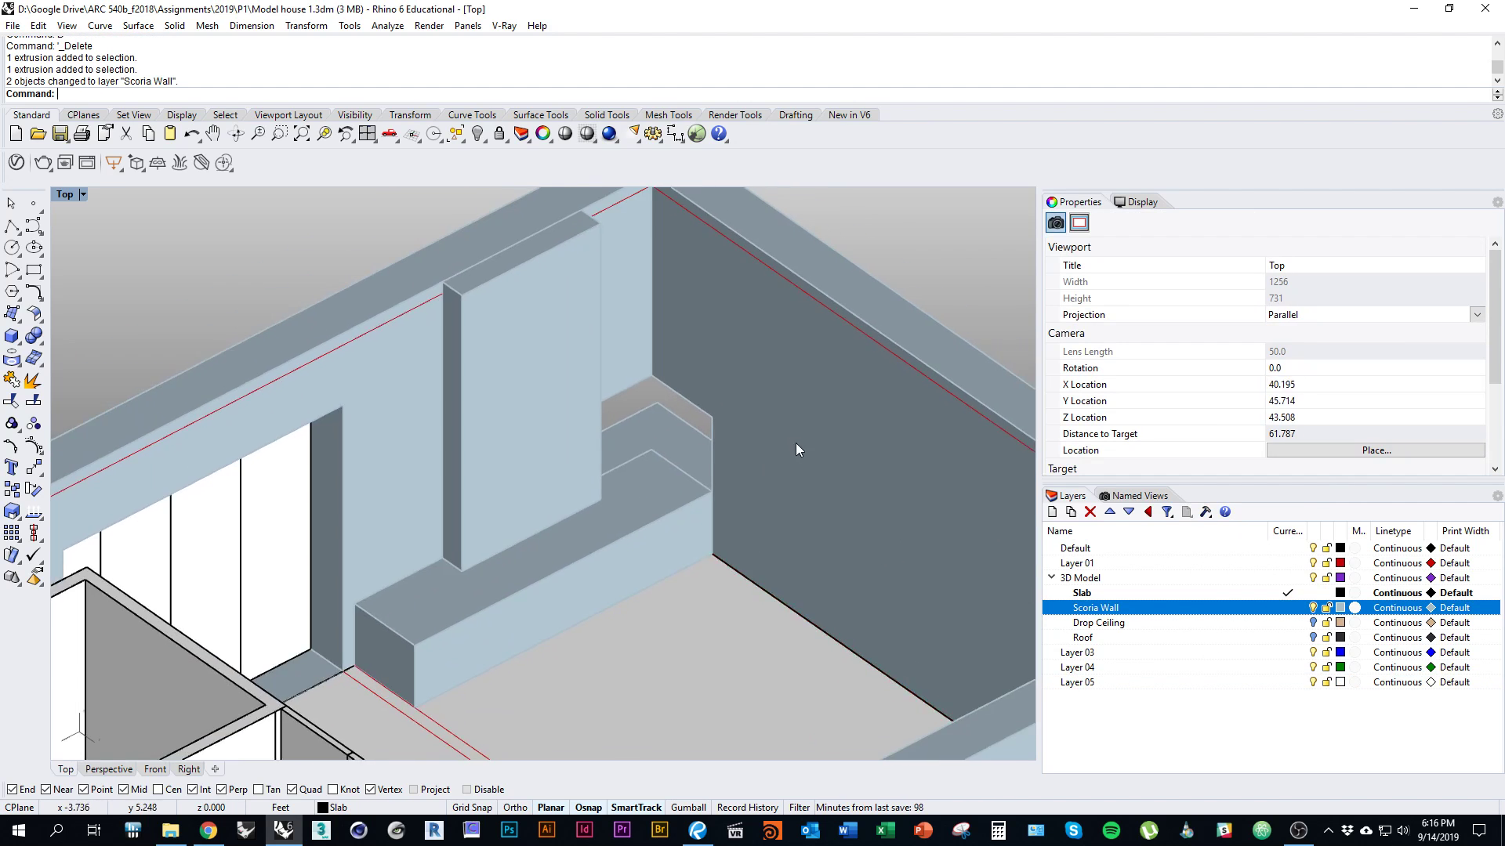
Switch to File Explorer and preview the drawings BW CAD-409.pdf, BW CAD-408.pdf and BW CAD-407.pdf for reference
right_click_drag(796, 444, 744, 431, "ctrl+shift")
key("alt+Tab")
key("alt+Tab")
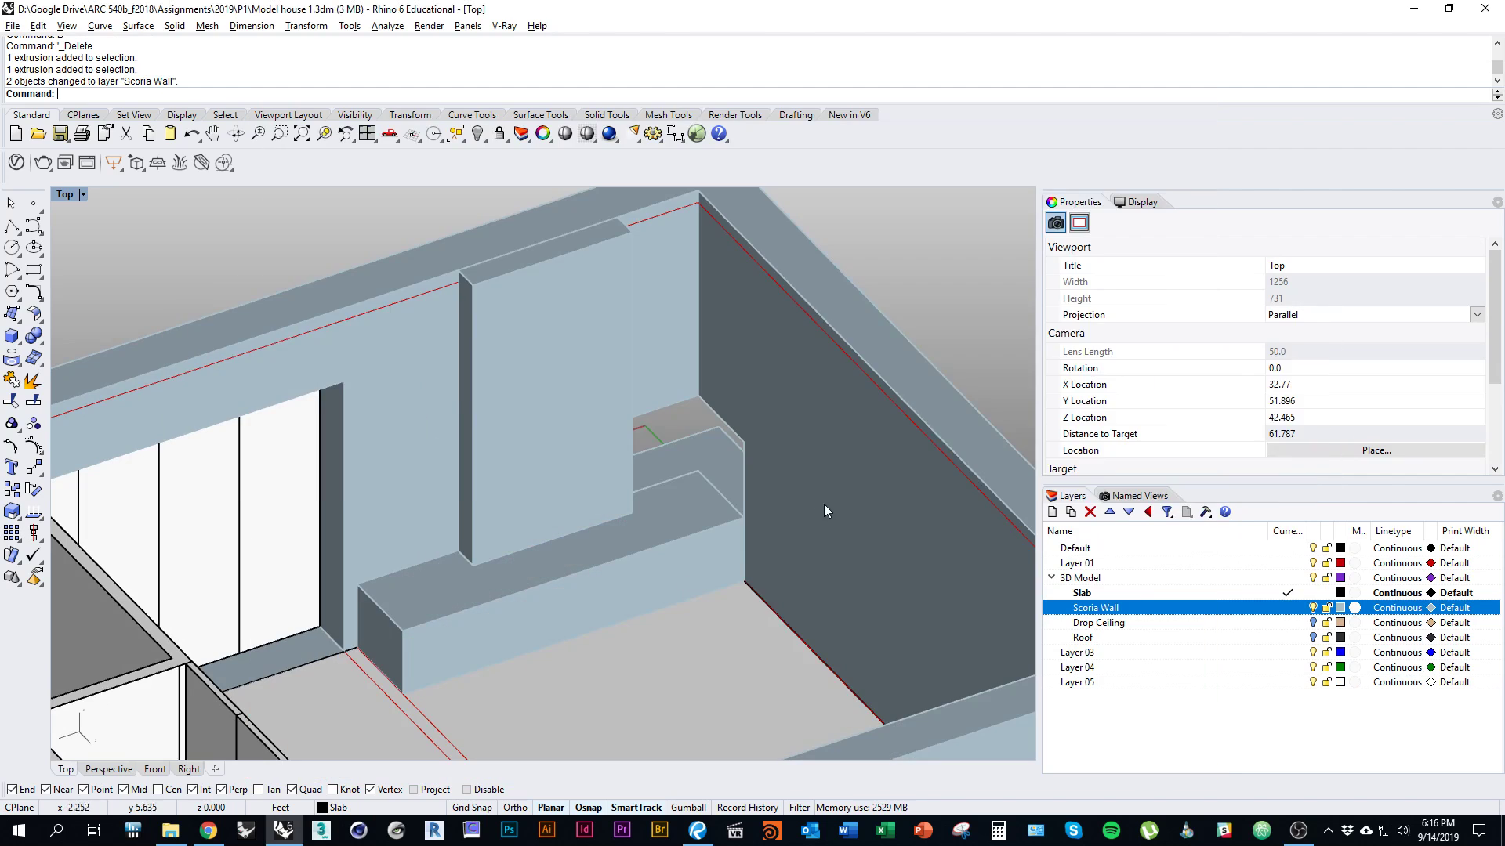
key("alt+Tab")
key("alt+Tab")
left_click(736, 158)
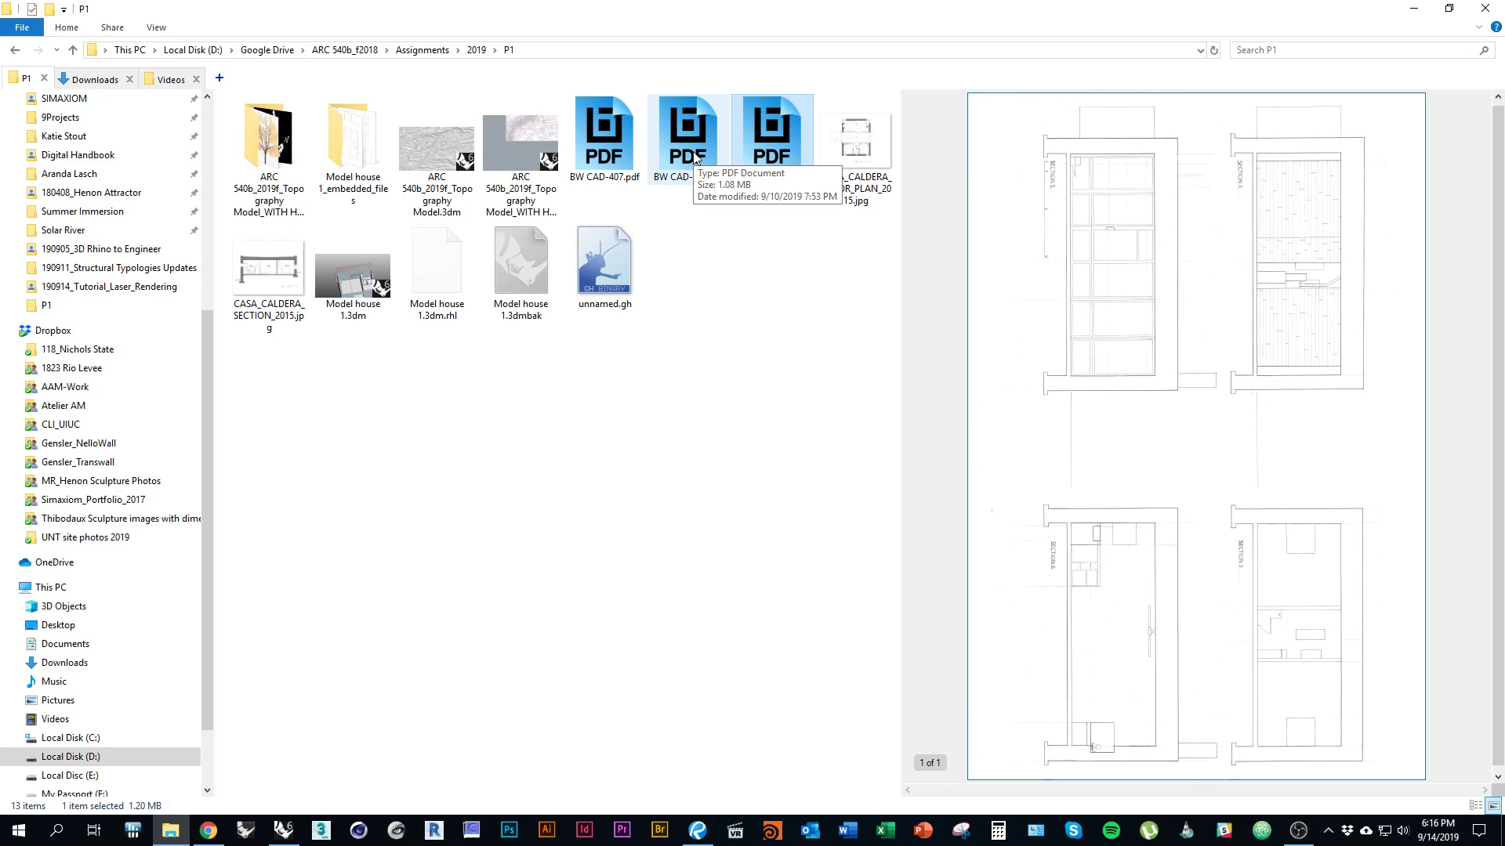
left_click(694, 157)
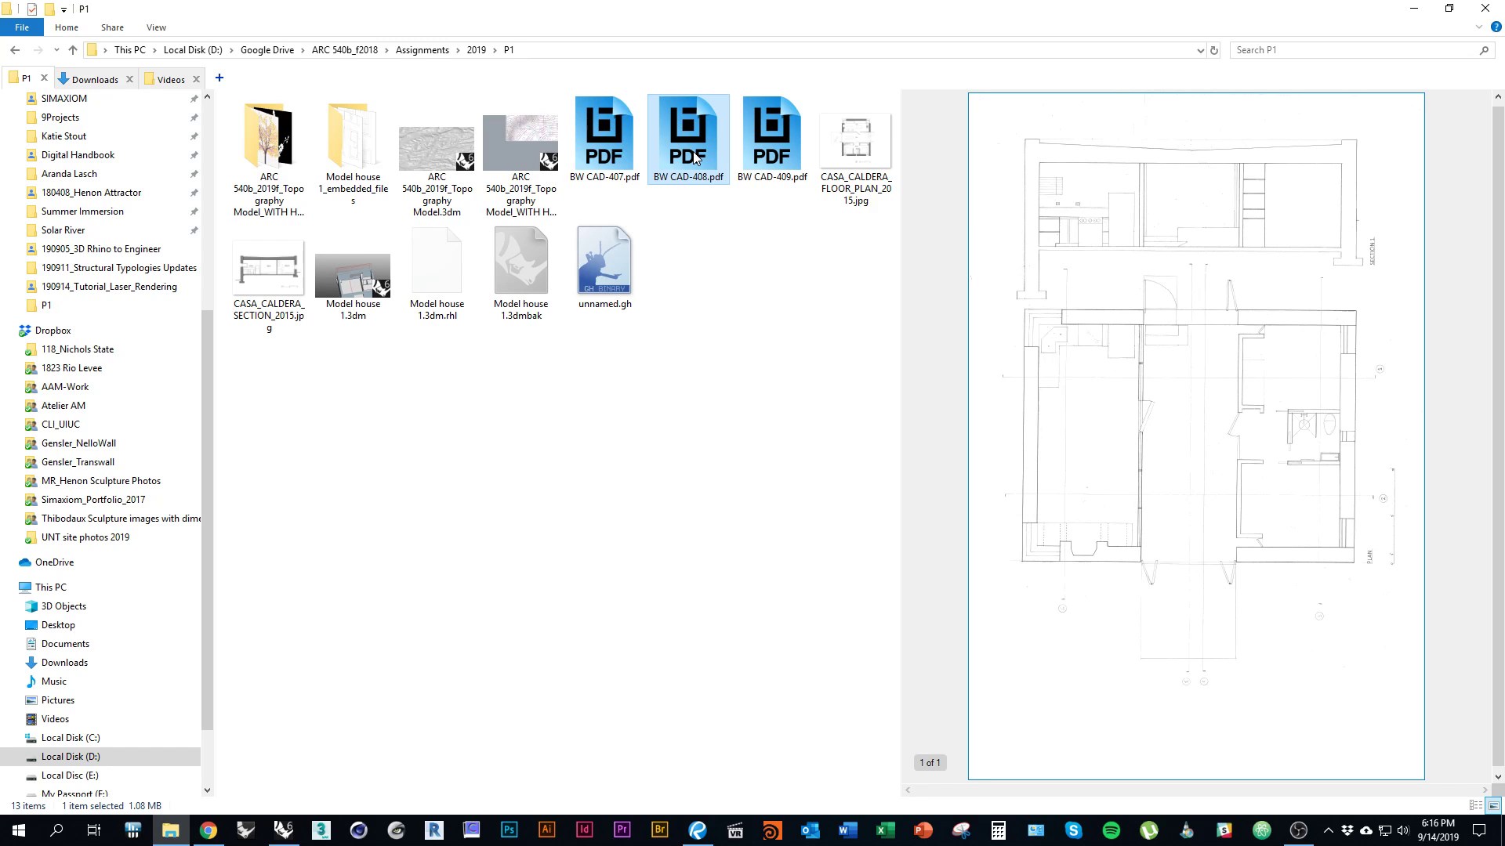
left_click(591, 159)
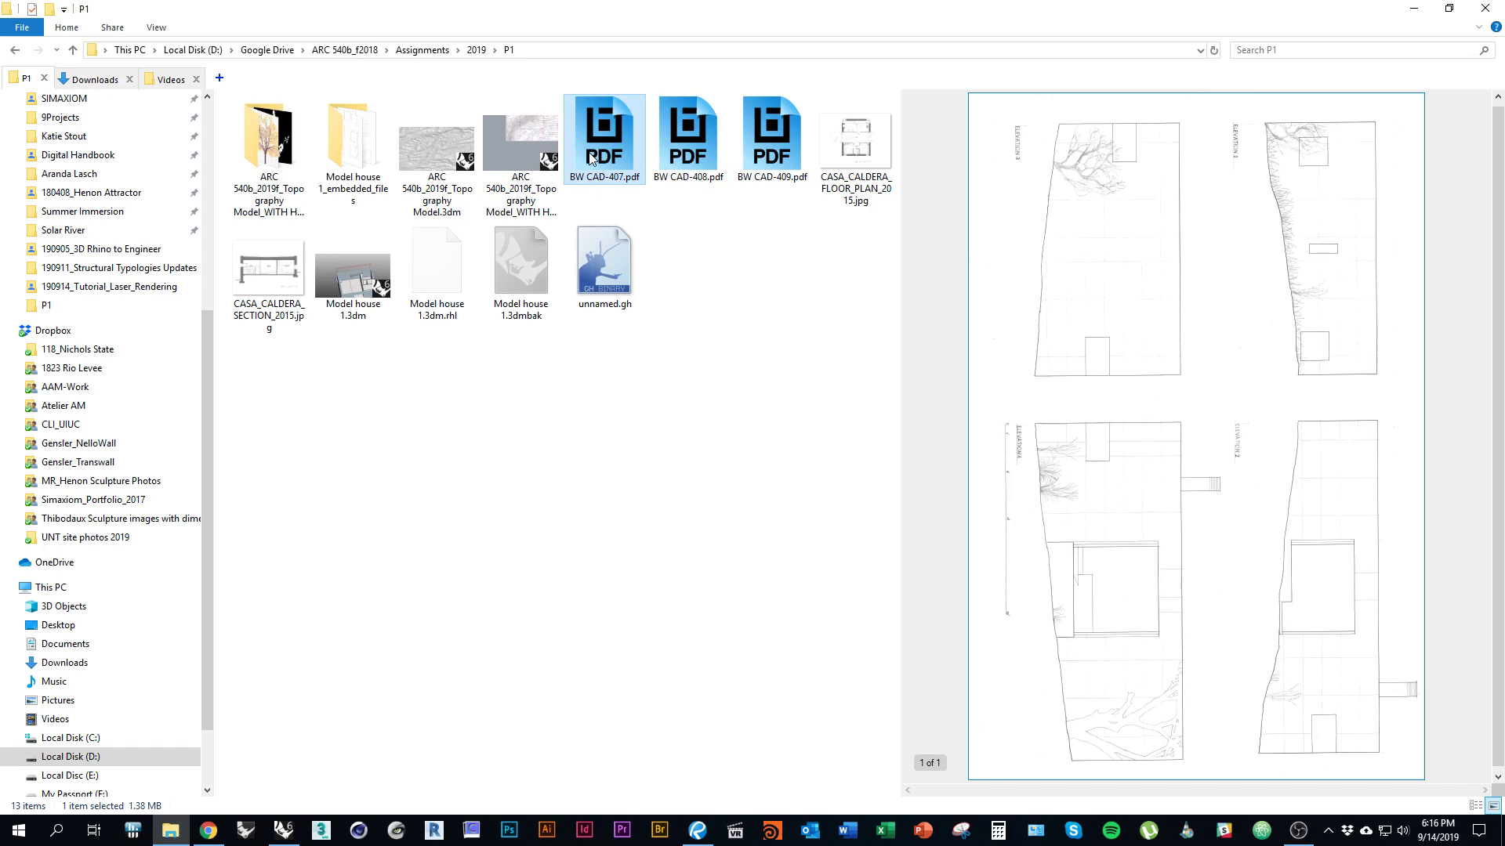
key("alt+Tab")
key("Escape")
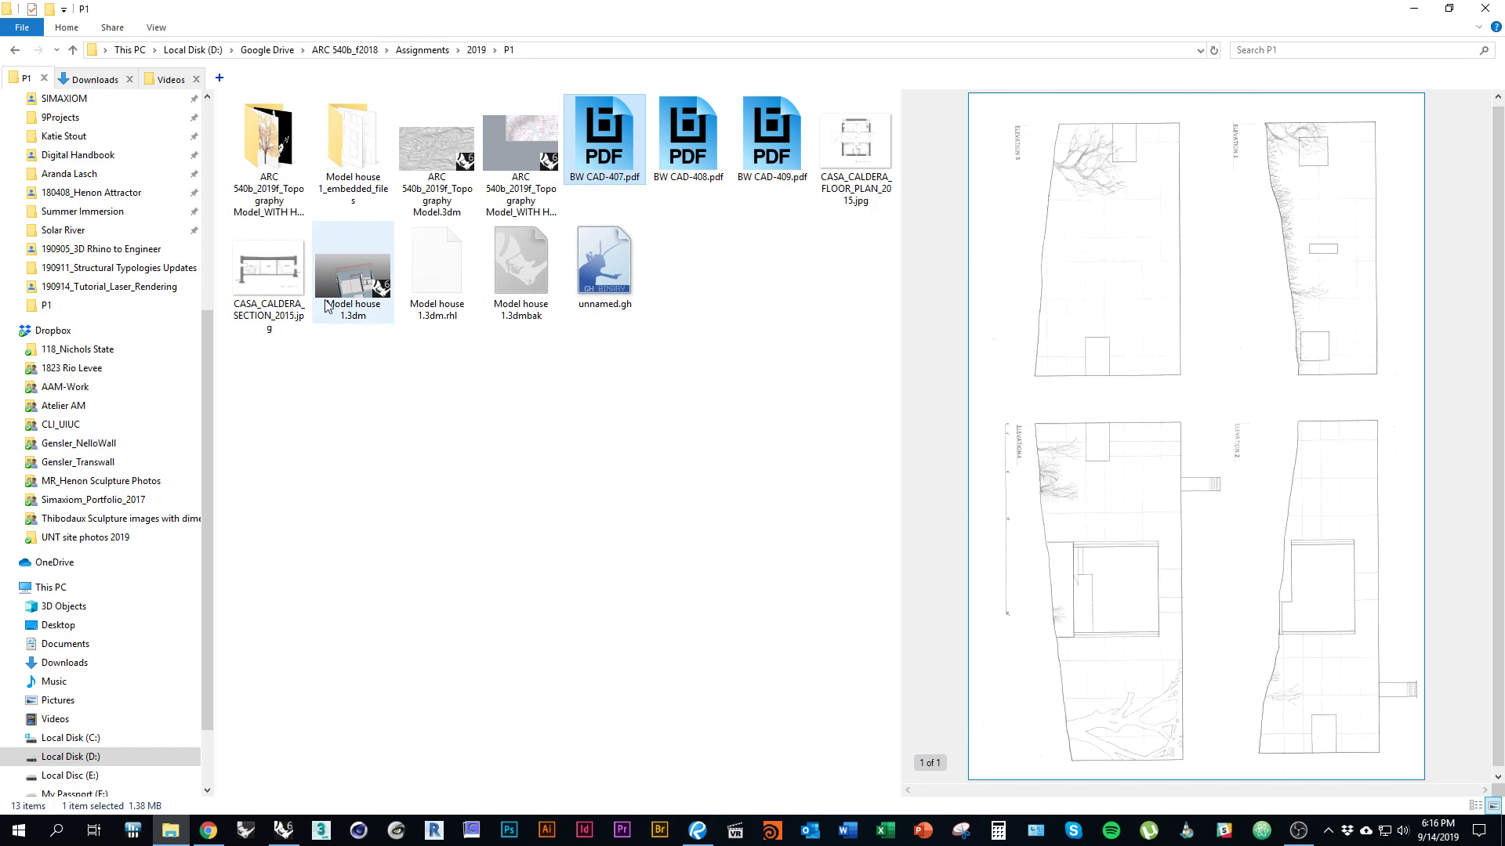
Preview the section drawing CASA_CALDERA_SECTION_2015.jpg for reference, and switch back to Rhino
left_click(289, 288)
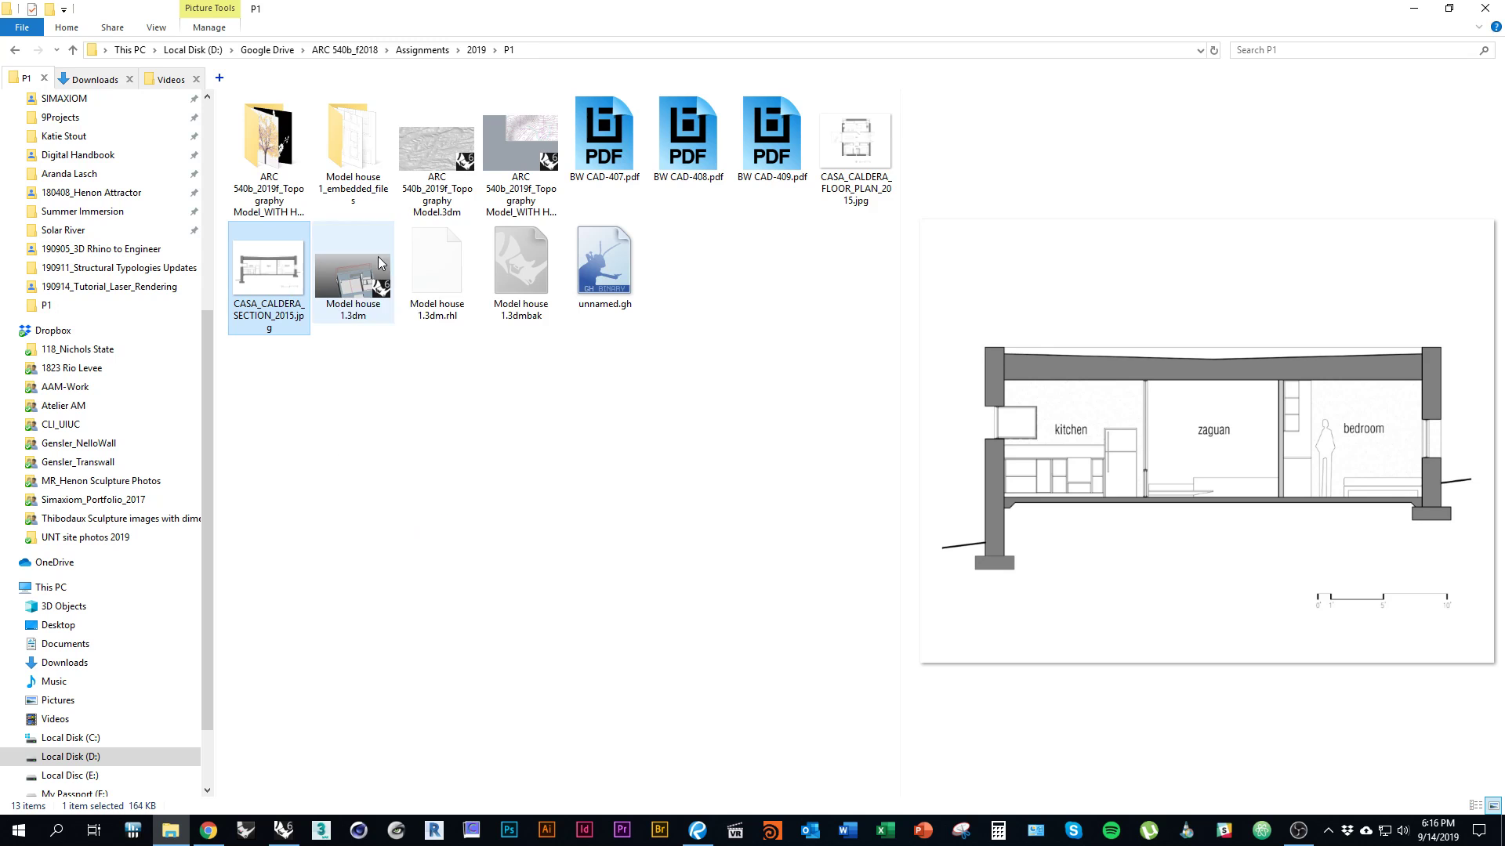
left_click(722, 521)
key("alt+Tab")
Show the hidden floor plan image in wireframe display and view the fireplace area from the top
scroll(645, 577, "up", 4)
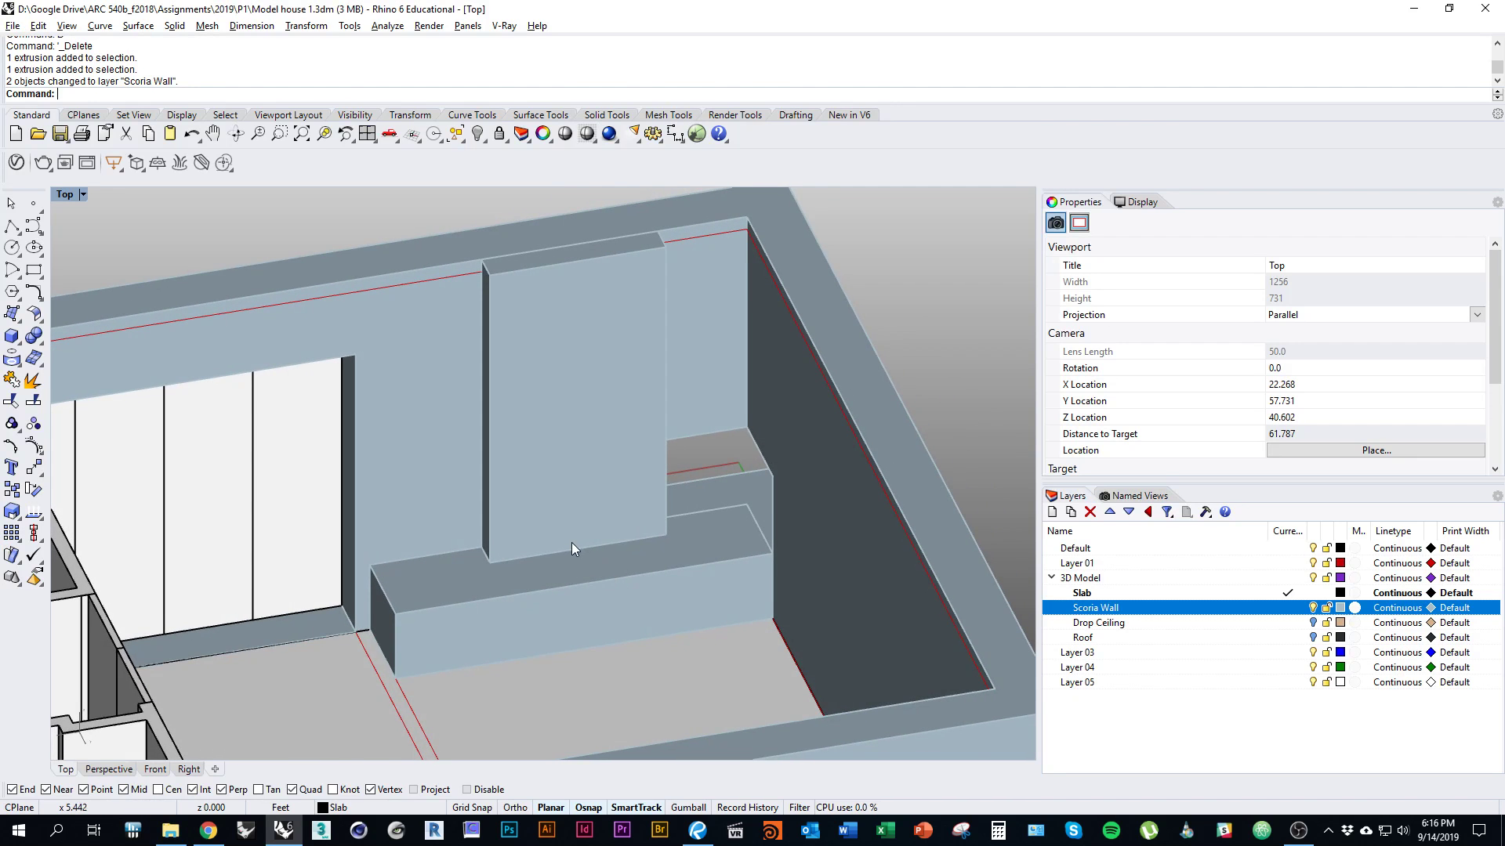
key("ctrl+alt+w")
scroll(614, 600, "down", 8)
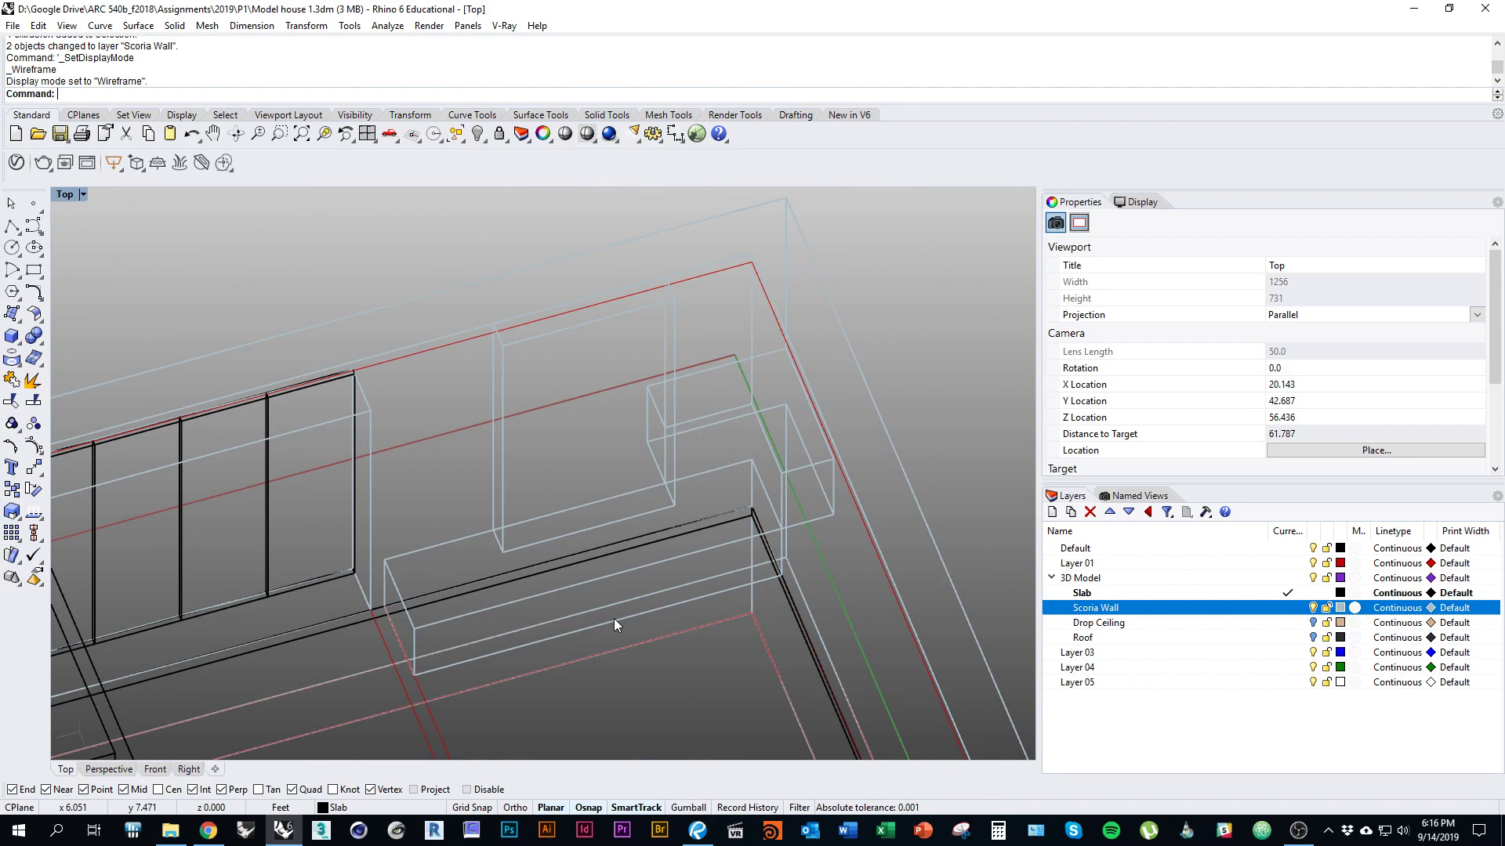
key("ctrl+shift+h")
left_click(784, 549)
left_click(786, 547)
key("Return")
scroll(593, 495, "up", 9)
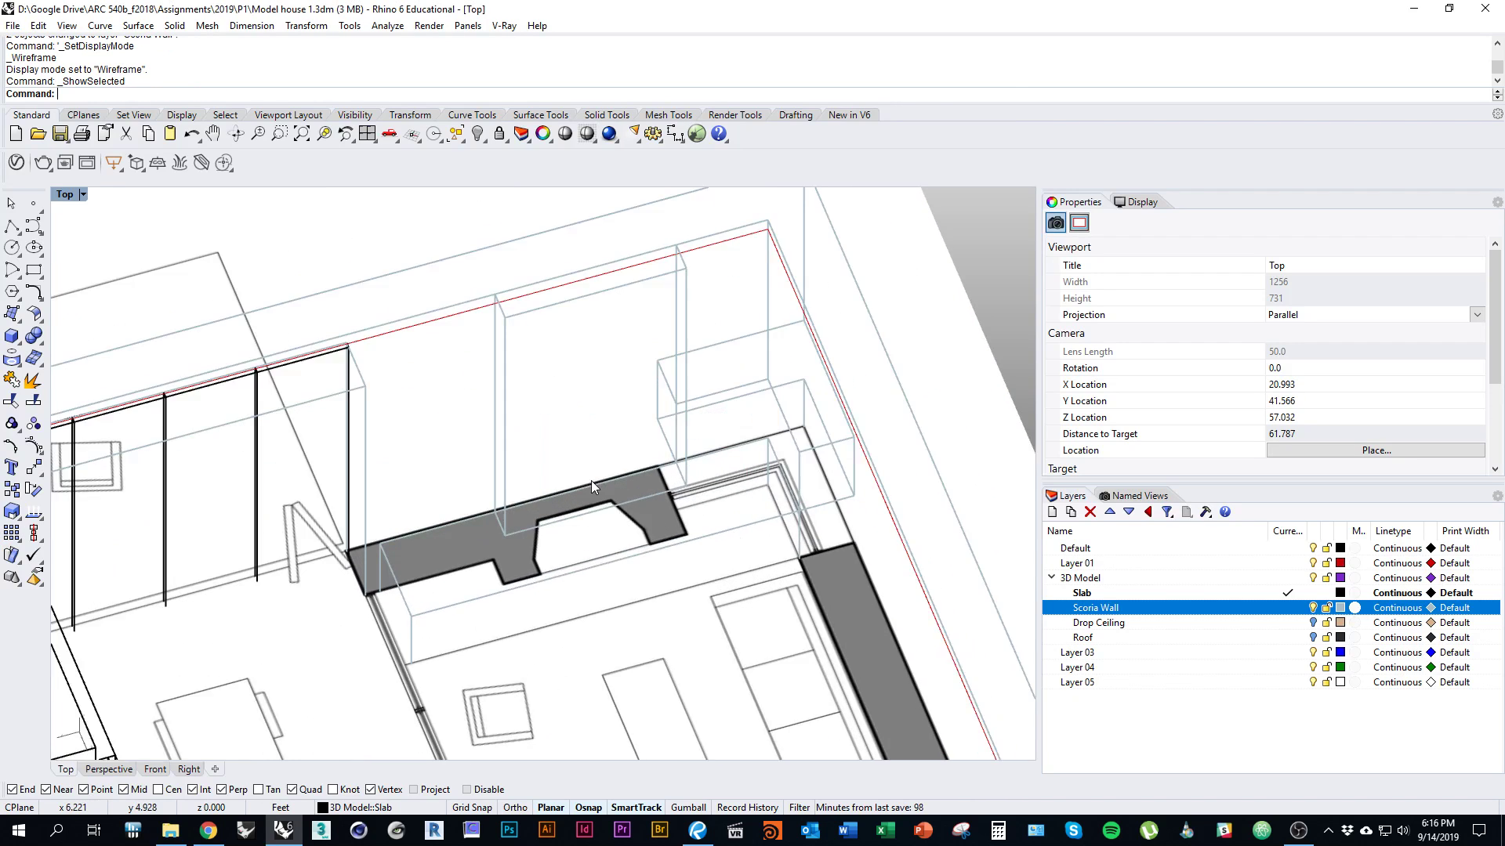
type("Top")
key("Return")
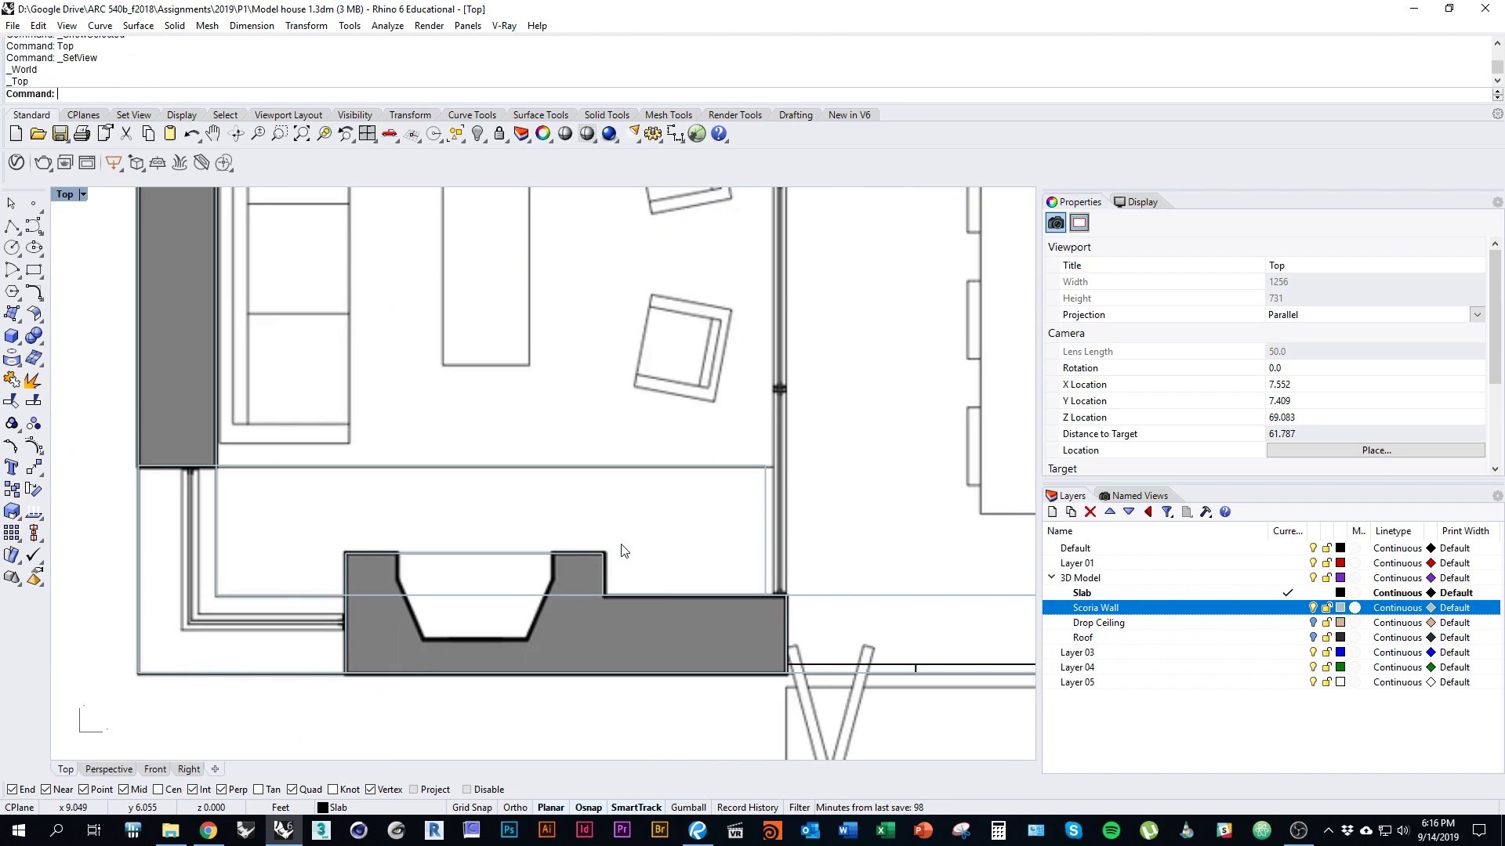
right_click_drag(689, 501, 846, 509)
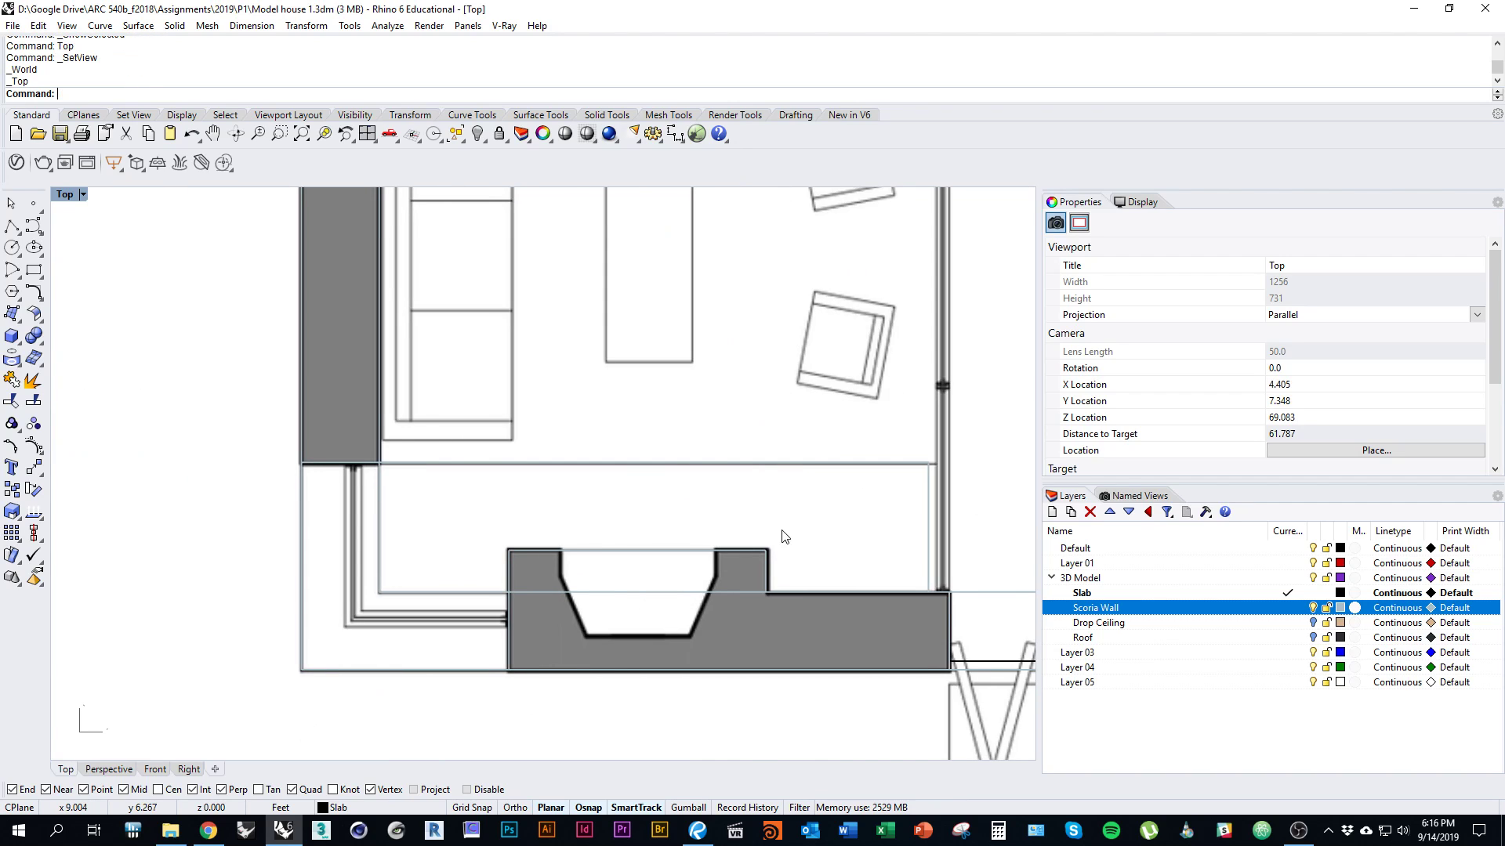
Draw an orthogonal centre line from the midpoint of the fireplace's front edge back past the wall's outer face
type("Polyline")
key("Return")
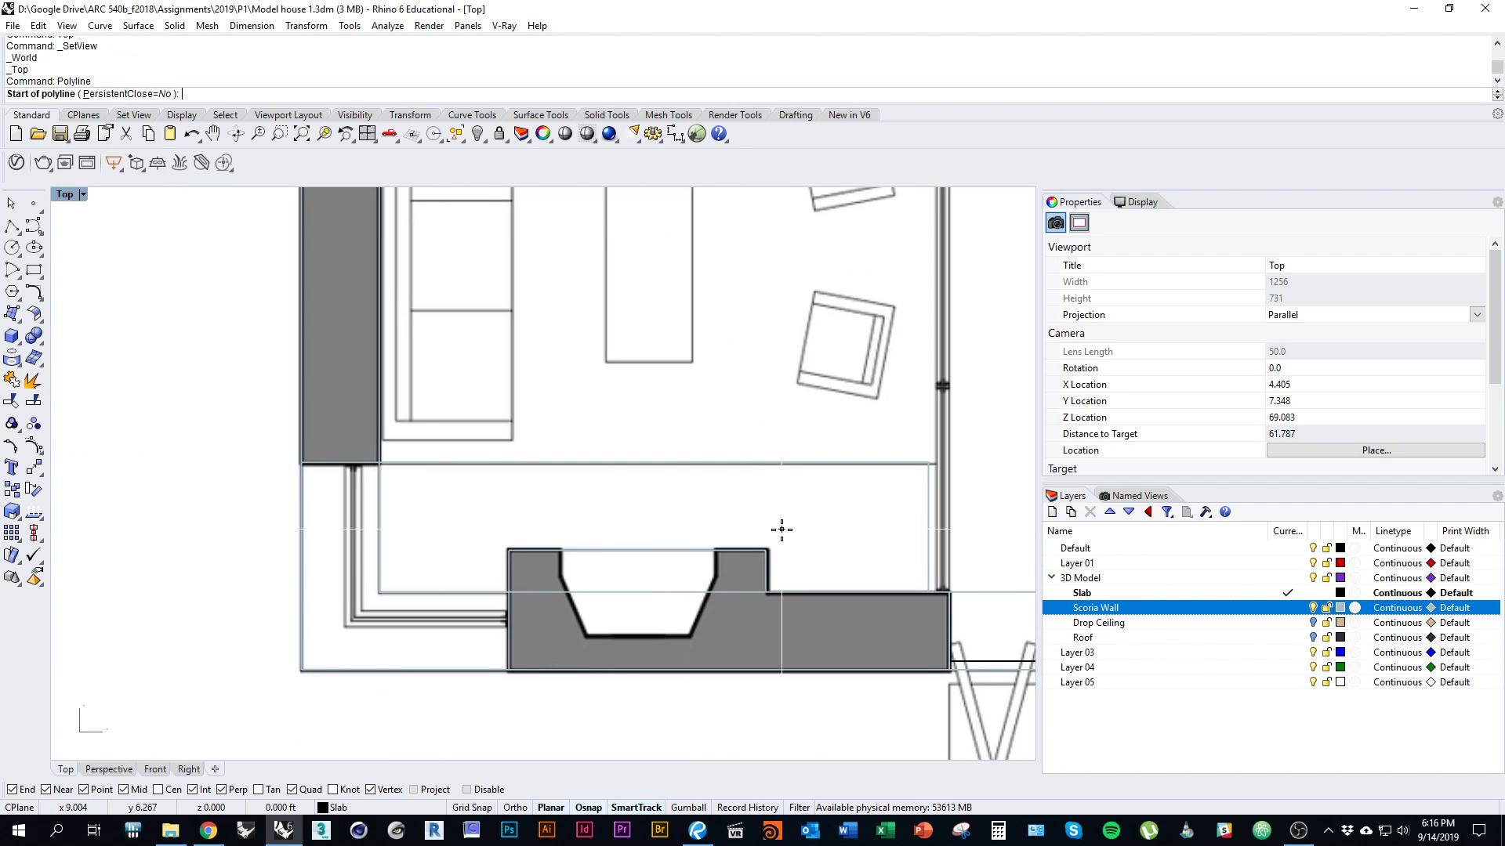
scroll(784, 534, "up", 4)
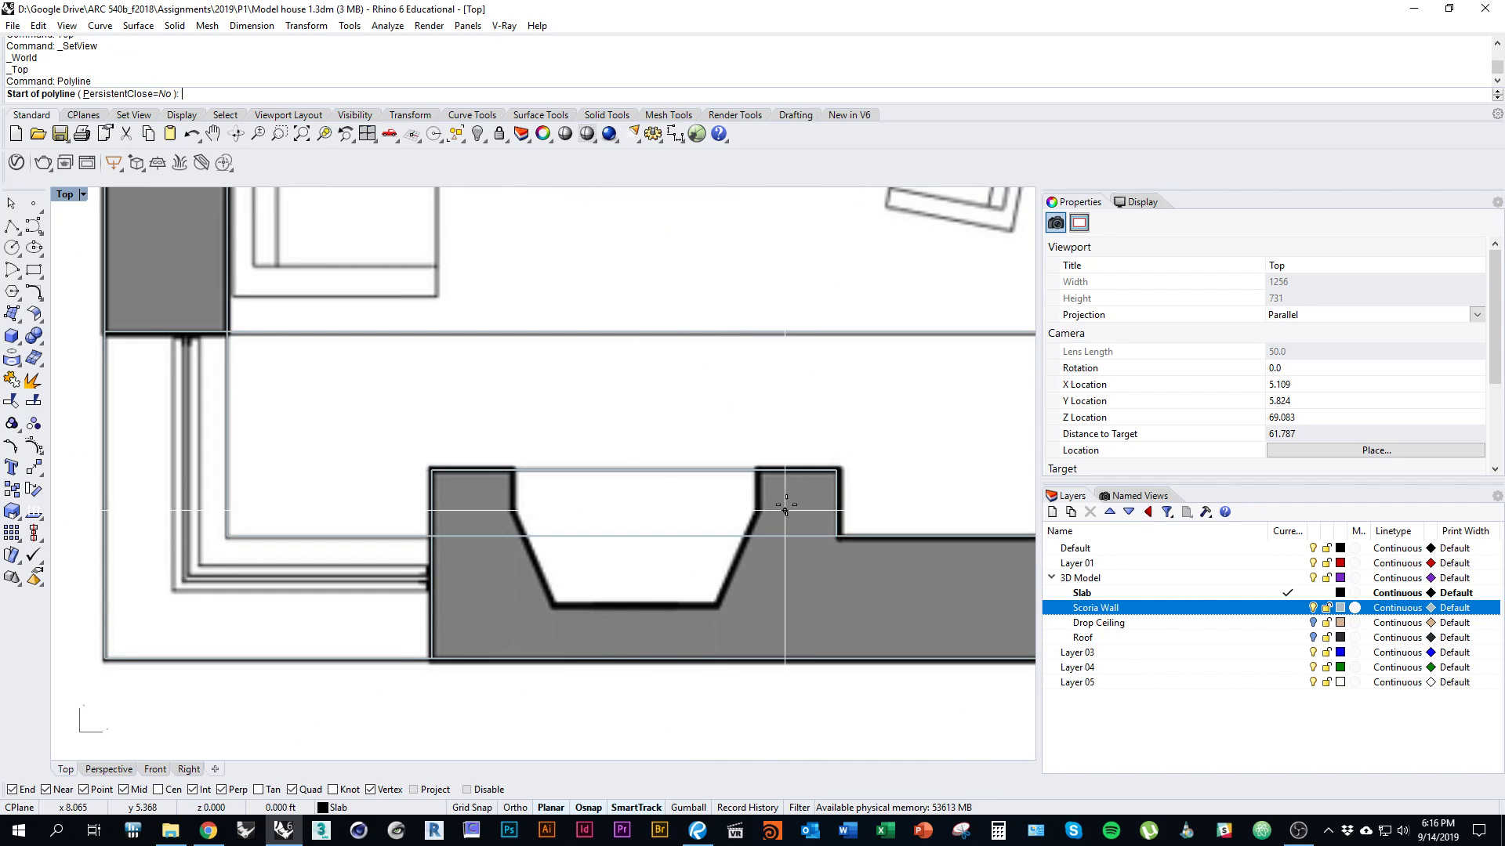
left_click(627, 470)
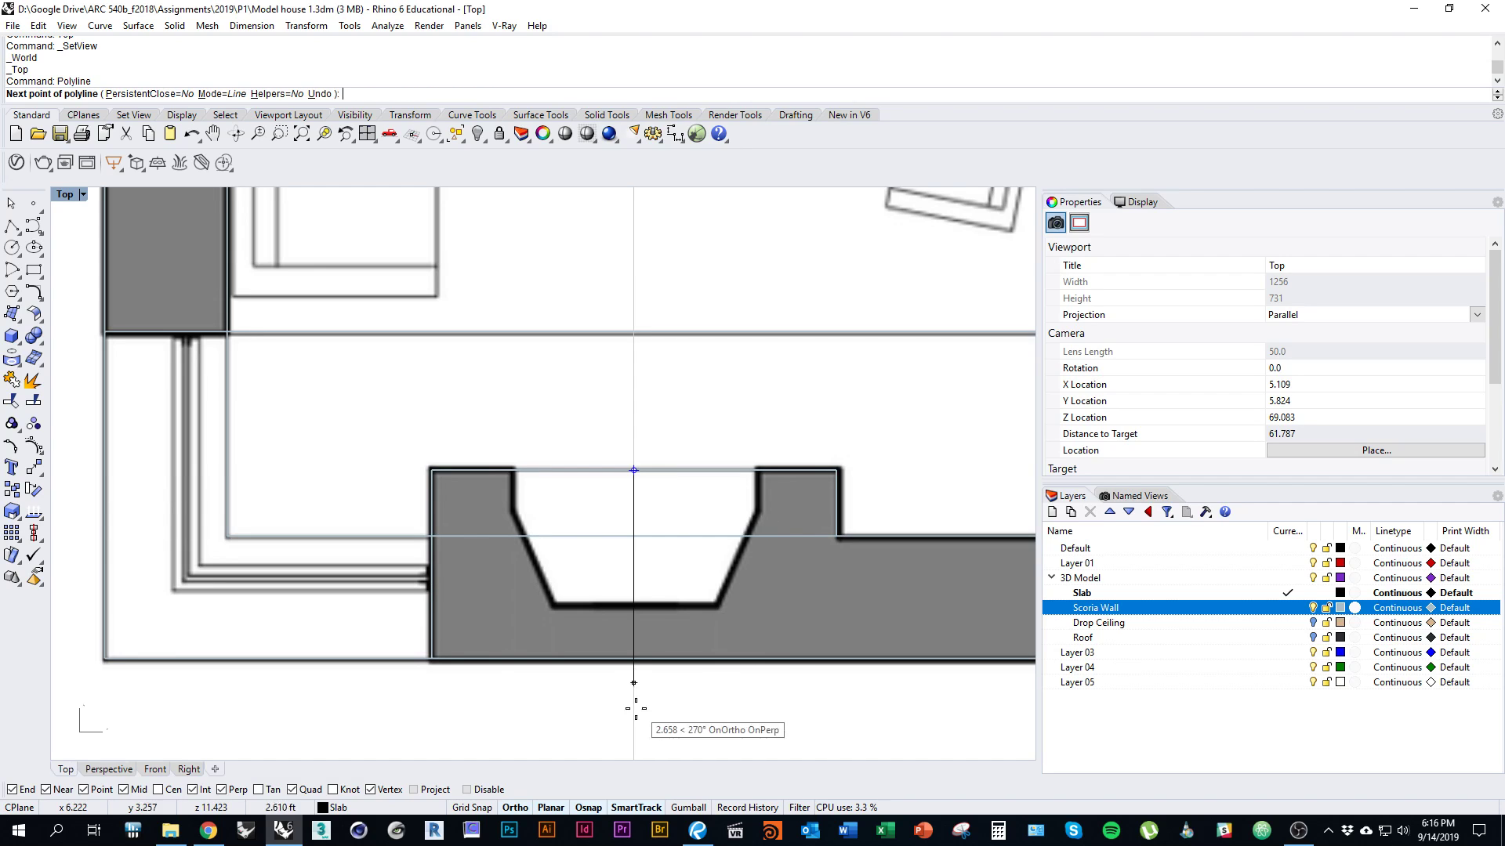
key("Escape")
Trace half of the plan's firebox recess as a polyline from the front edge to the centre line
key("Return")
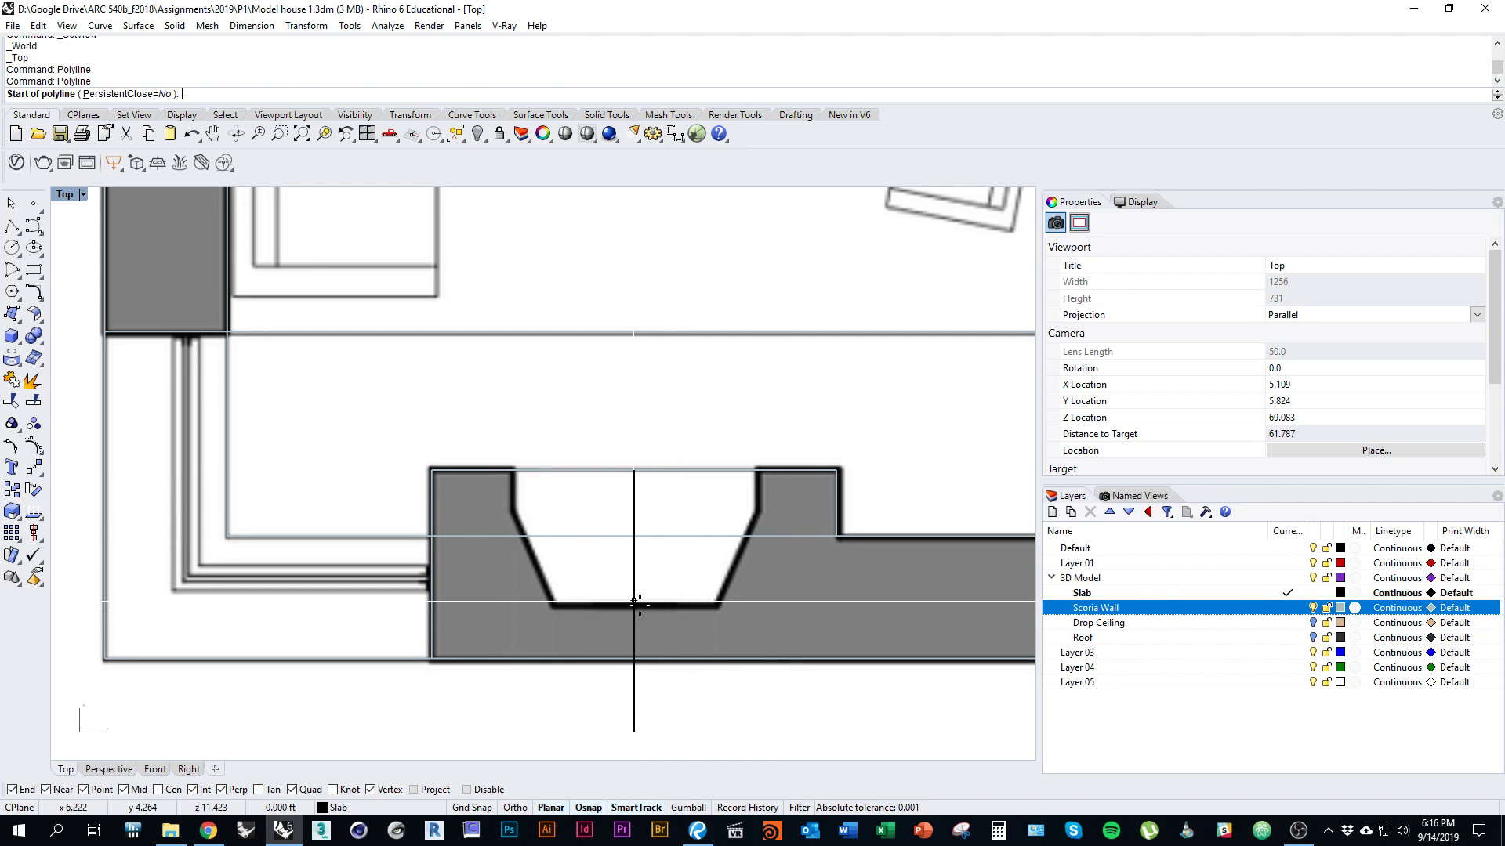
scroll(760, 461, "up", 2)
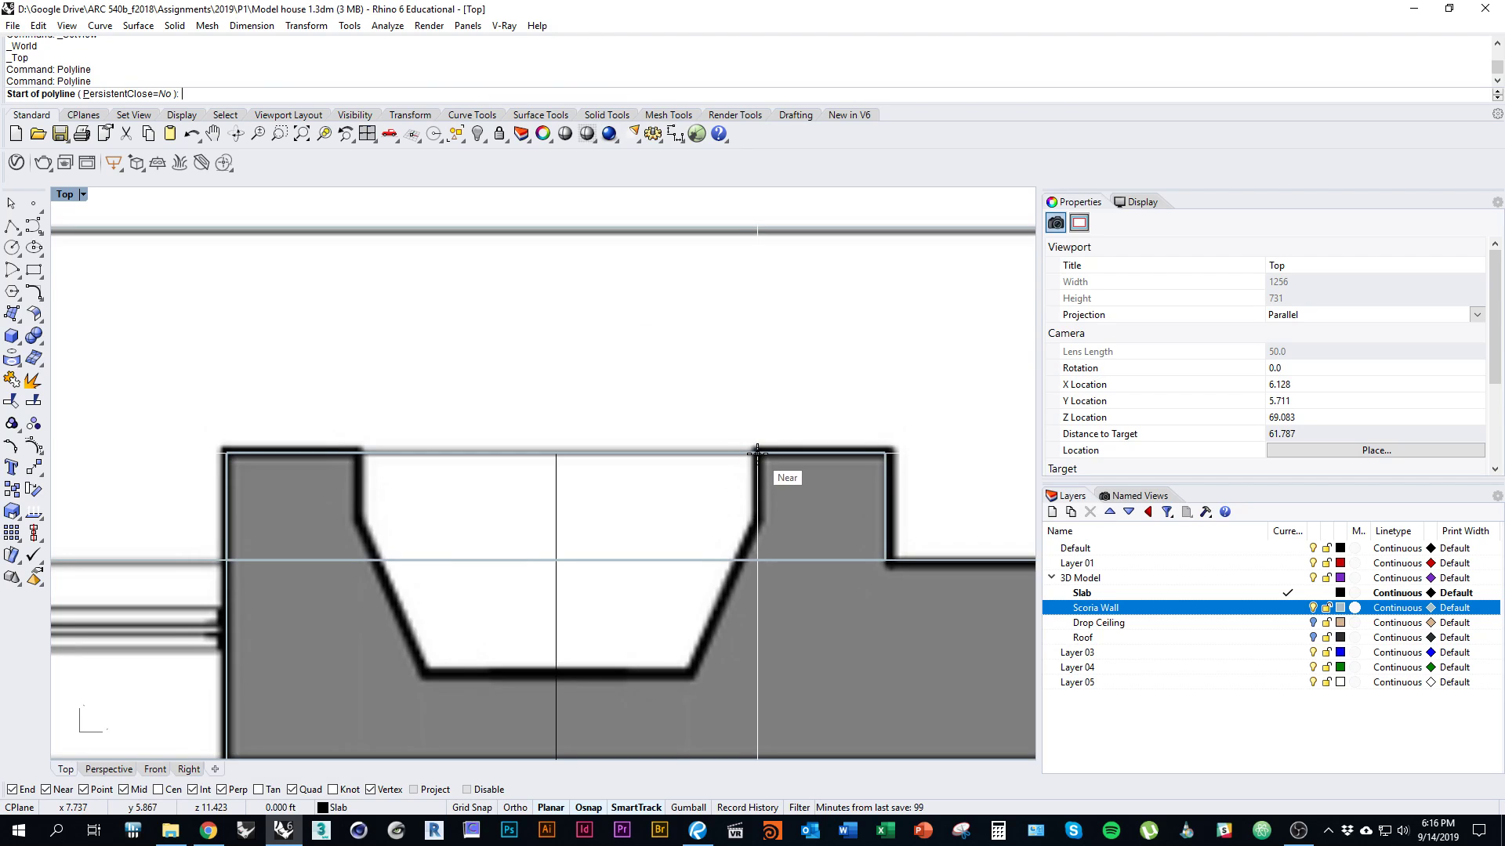
left_click(757, 453)
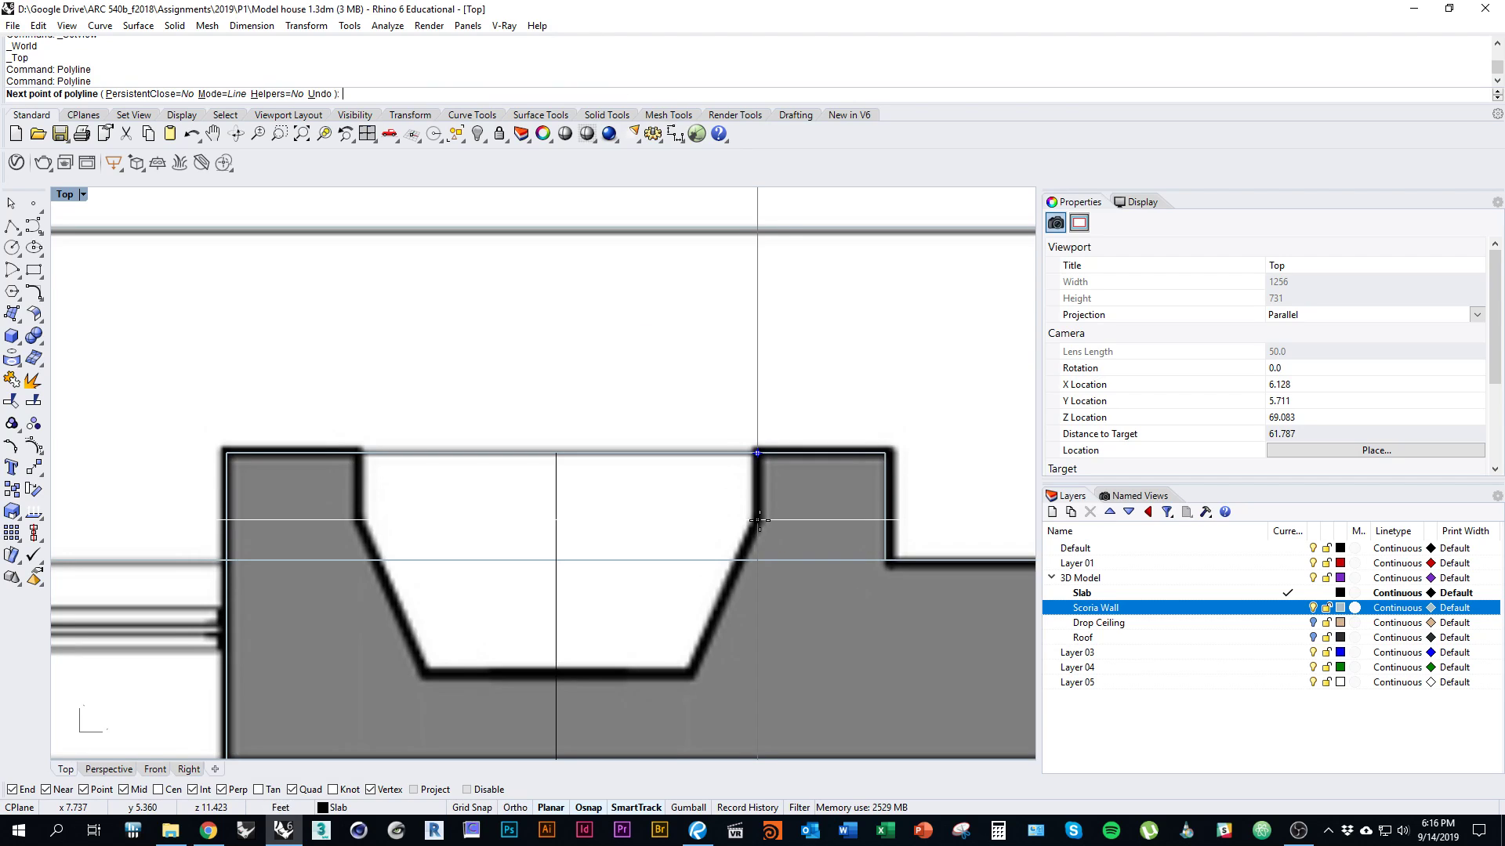
left_click(757, 519)
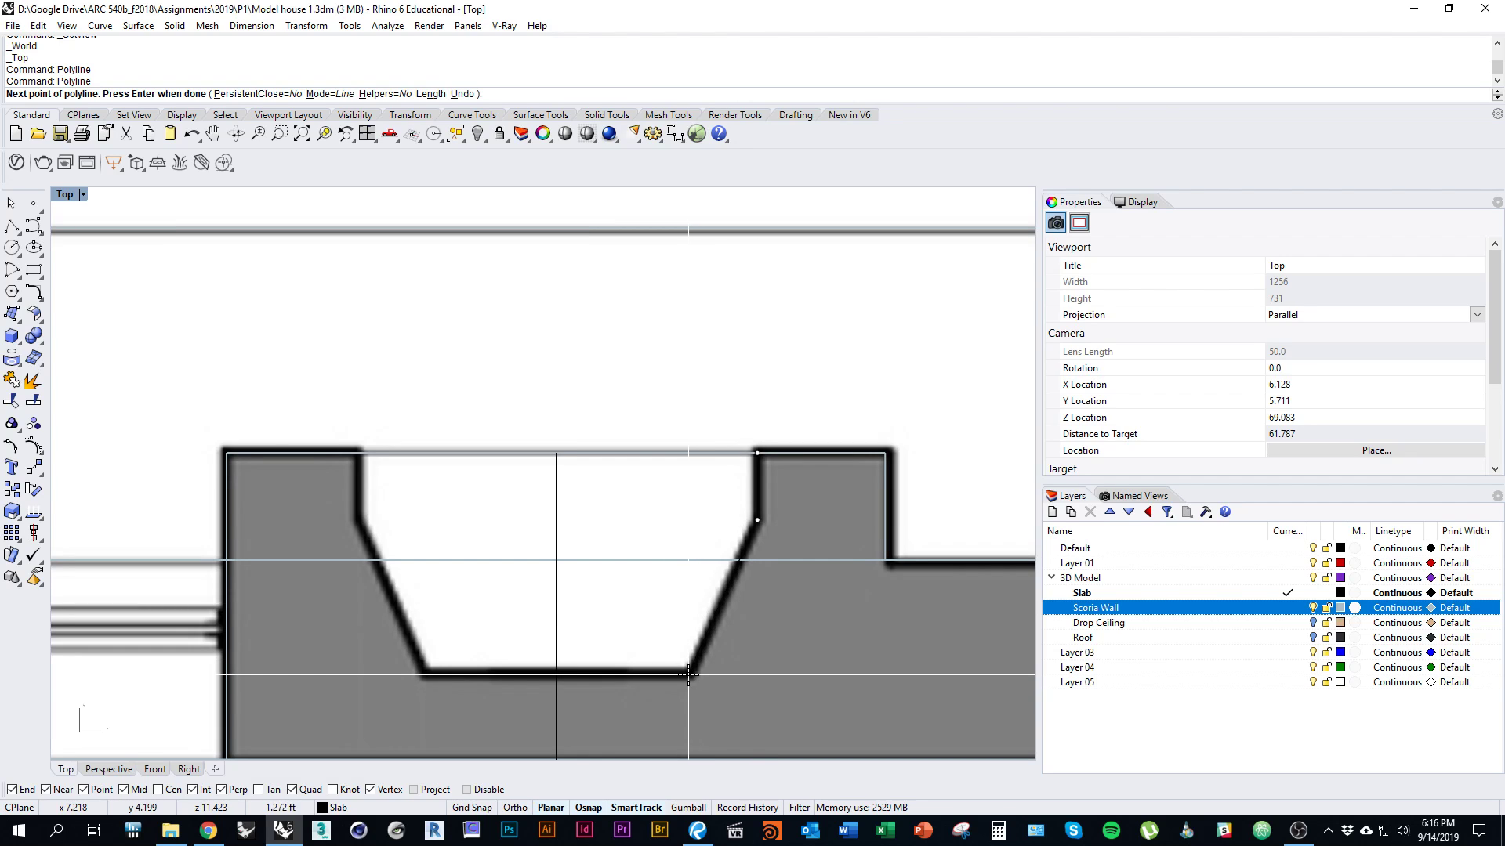
left_click(688, 673)
left_click(556, 673)
scroll(672, 682, "down", 3)
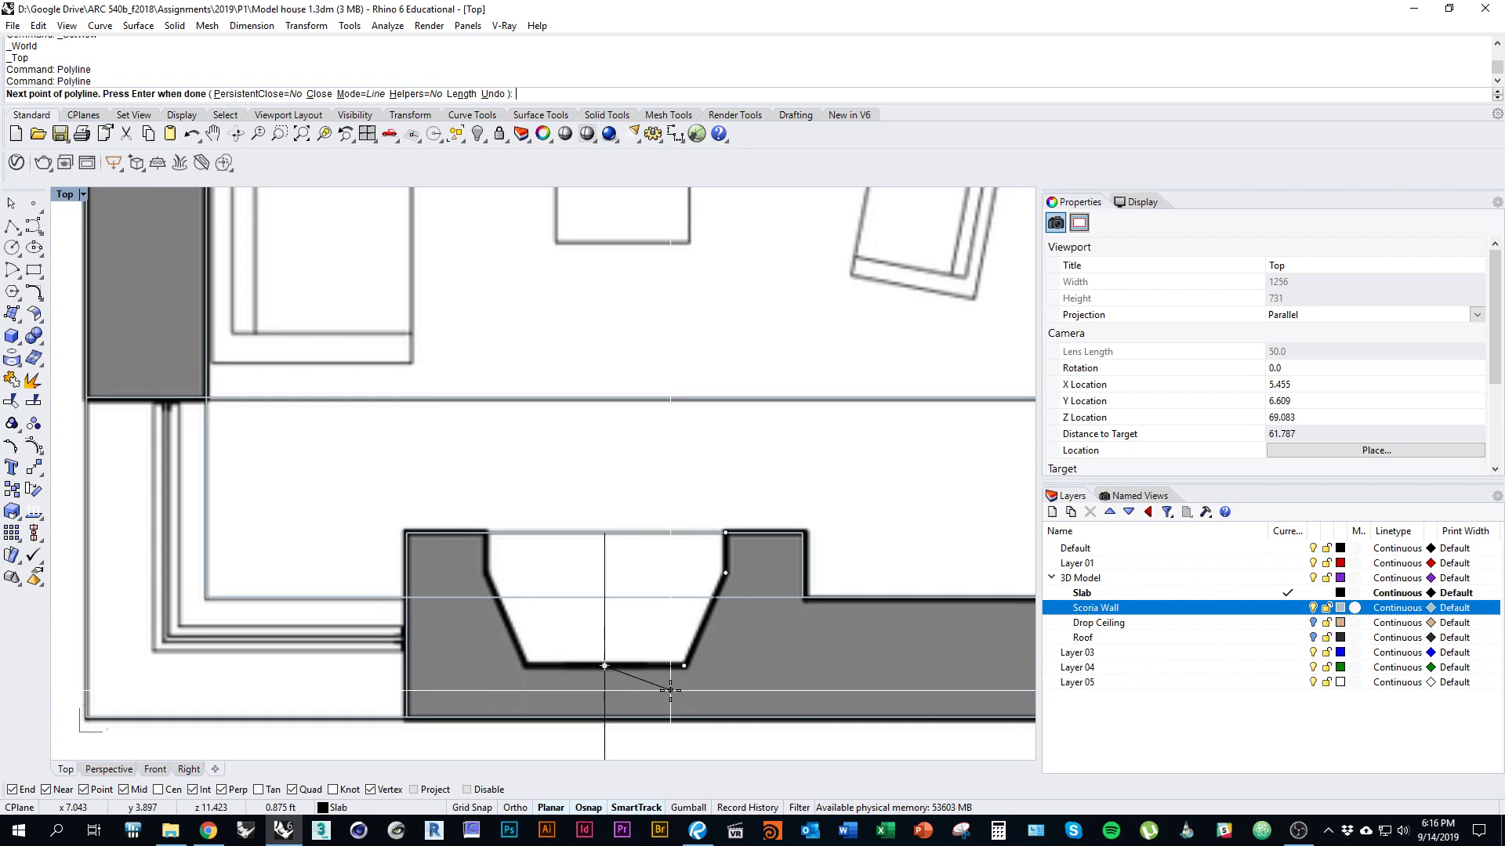
key("Return")
Mirror the half firebox outline about the centre line and join both halves into one curve
left_click(663, 665)
left_click(663, 664)
type("Mi")
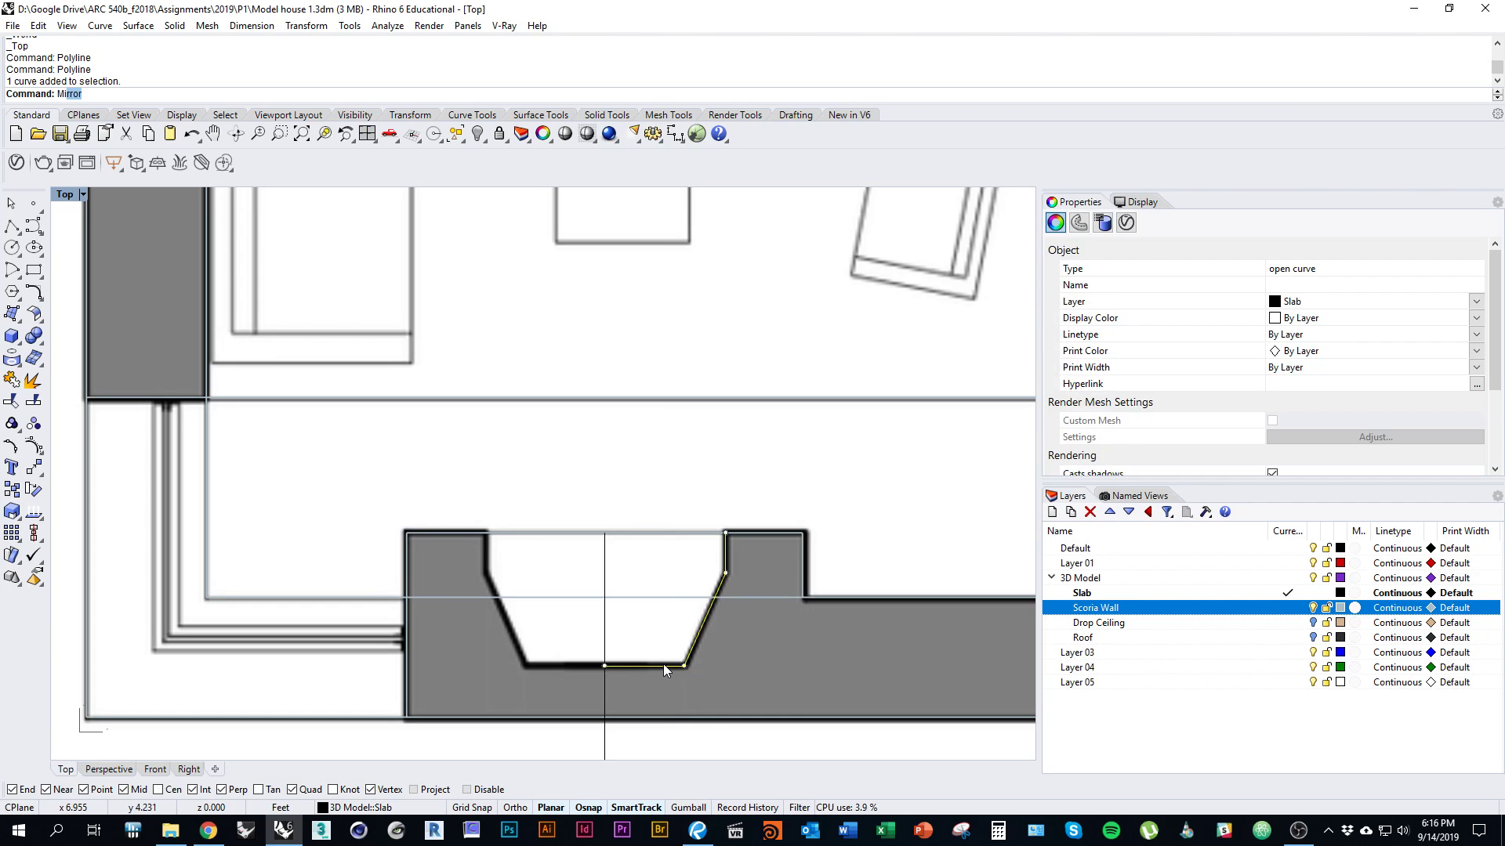
type("r")
key("Return")
left_click(604, 666)
left_click(604, 564)
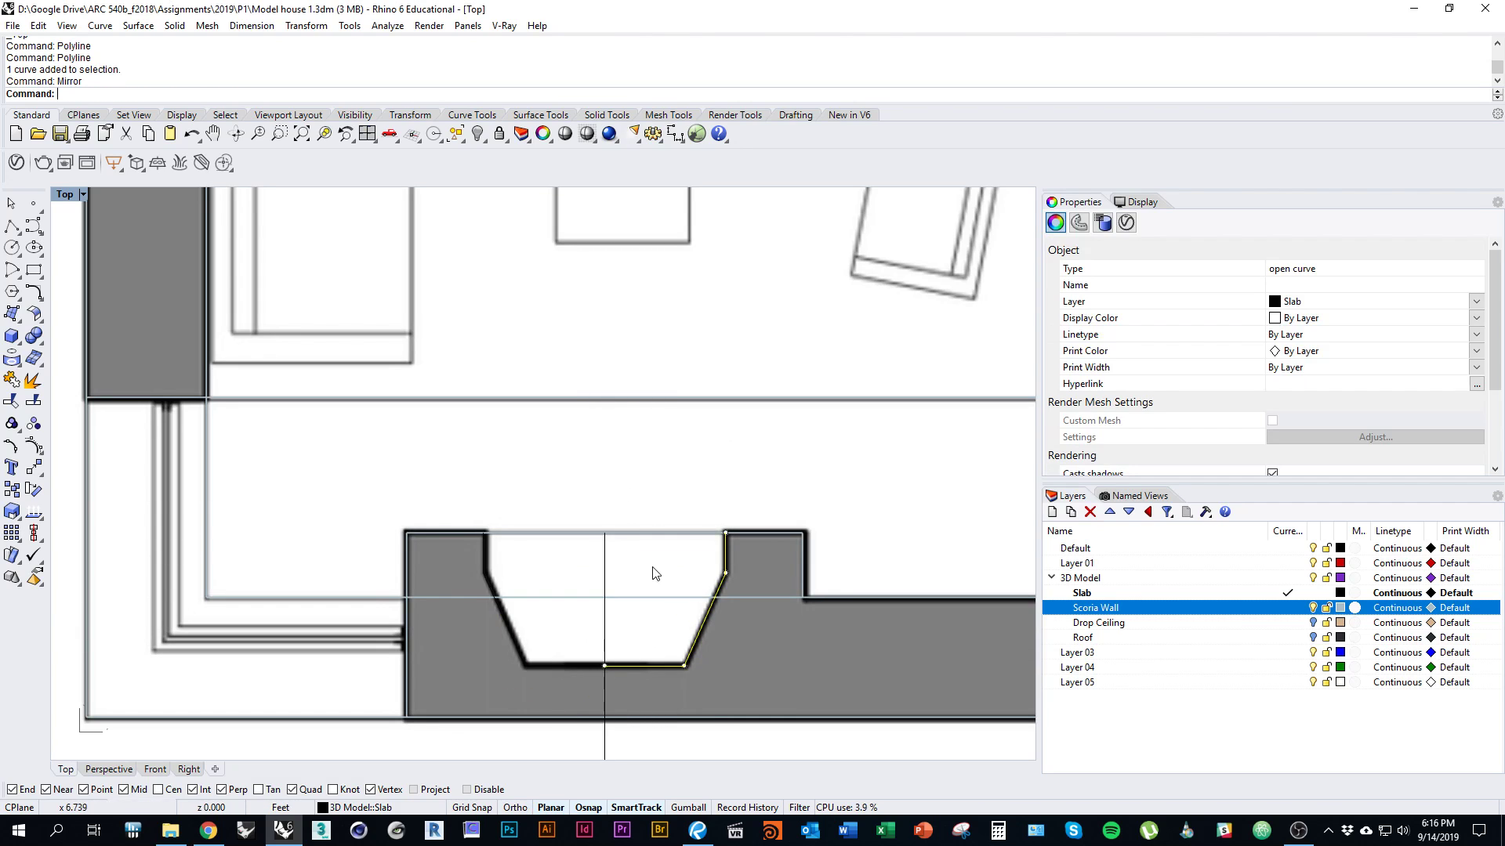
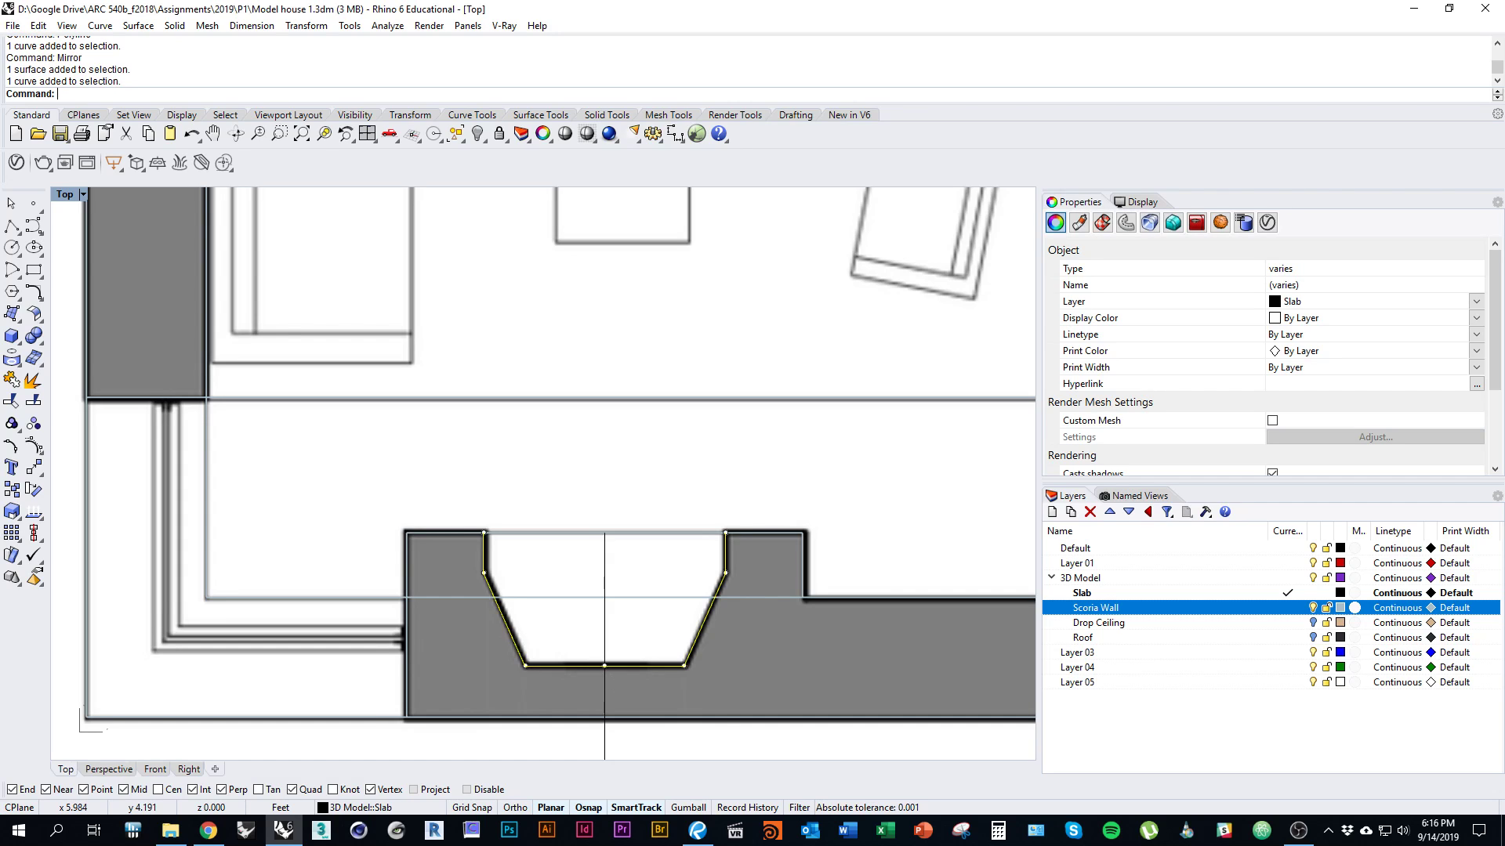
scroll(625, 655, "down", 5)
right_click_drag(625, 655, 517, 572)
Move the floor plan image to Layer 05, turn that layer off and select the joined firebox outline
left_click(689, 646)
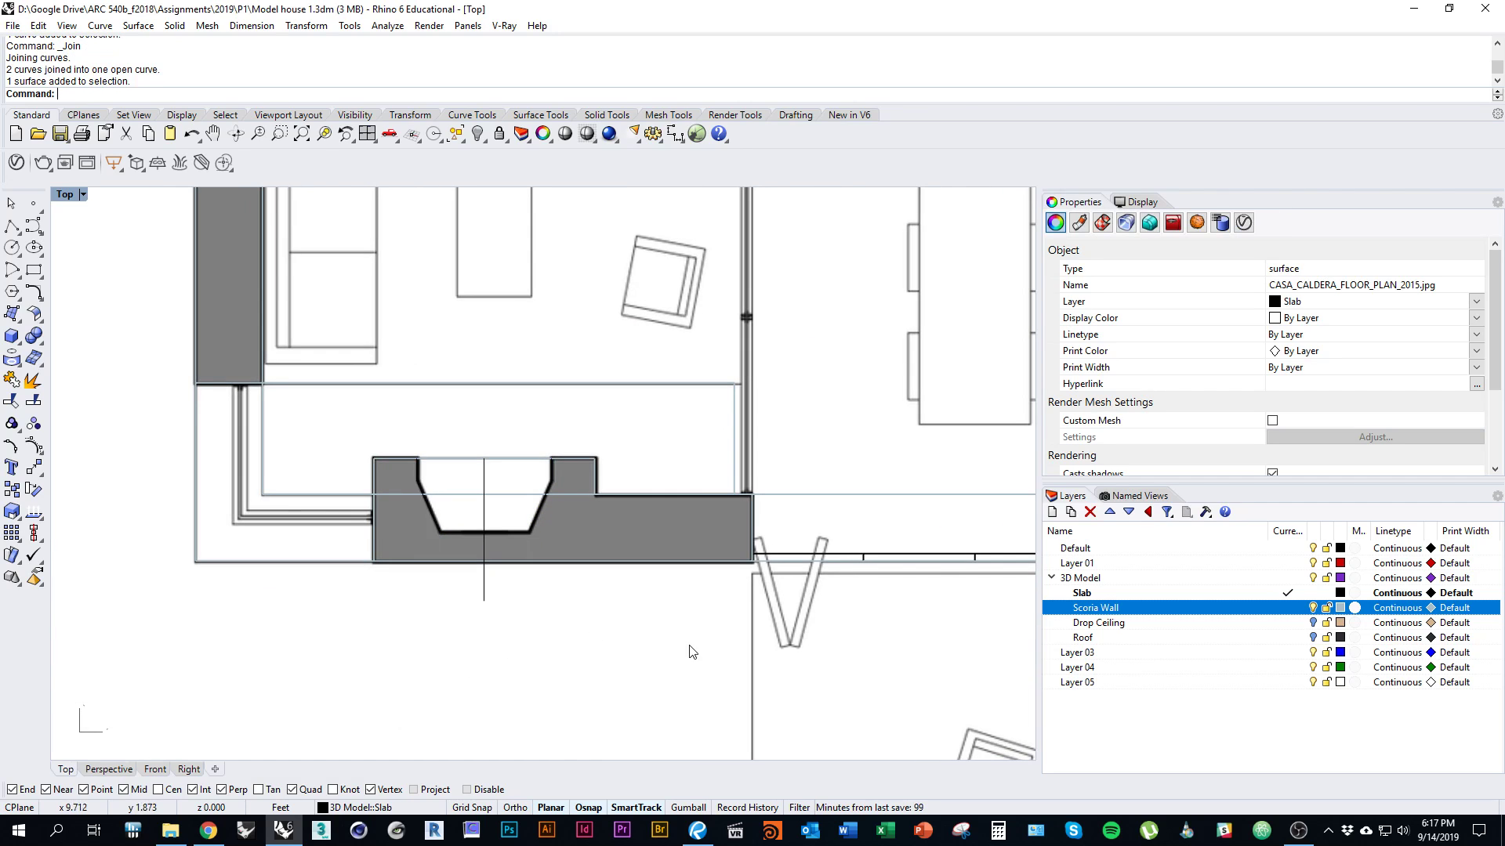
right_click(1188, 687)
left_click(1286, 628)
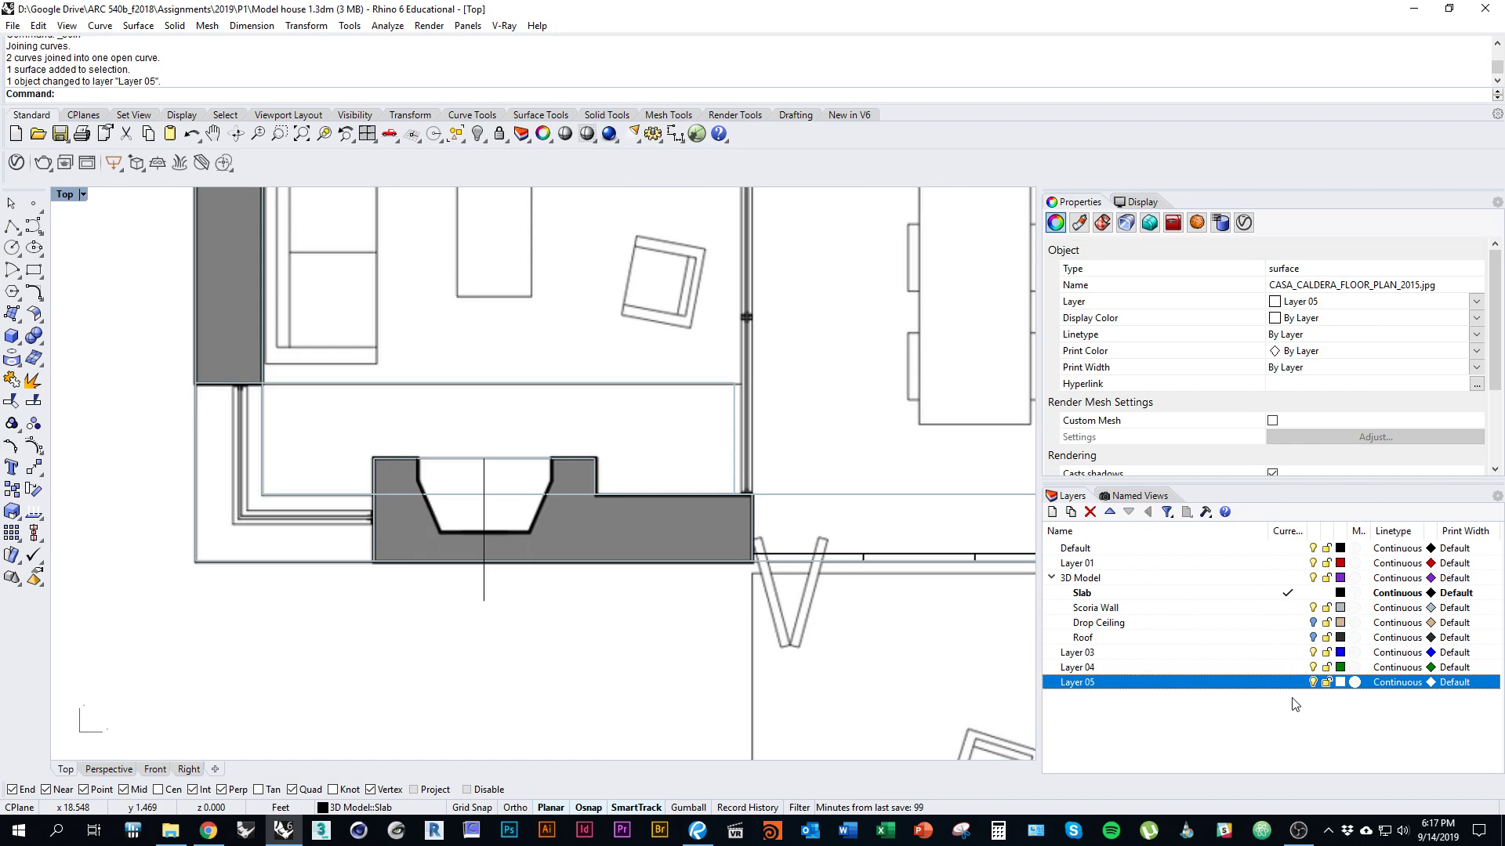
left_click(1313, 682)
right_click_drag(781, 628, 703, 534)
left_click(439, 378)
Switch to Chrome and search for images of "casa caldera" in a new tab
key("alt+Tab")
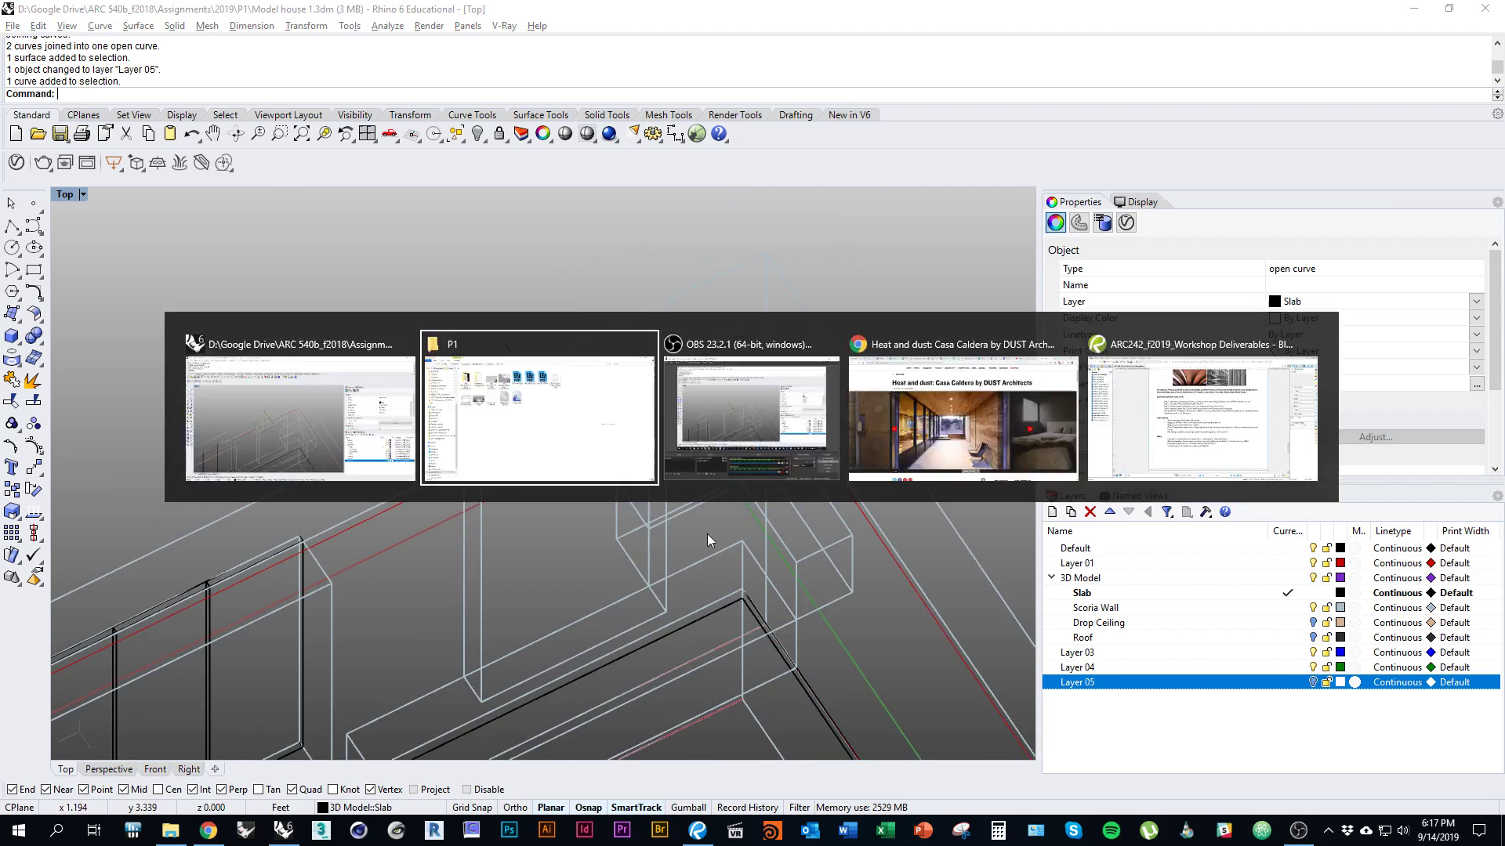
key("alt+Tab")
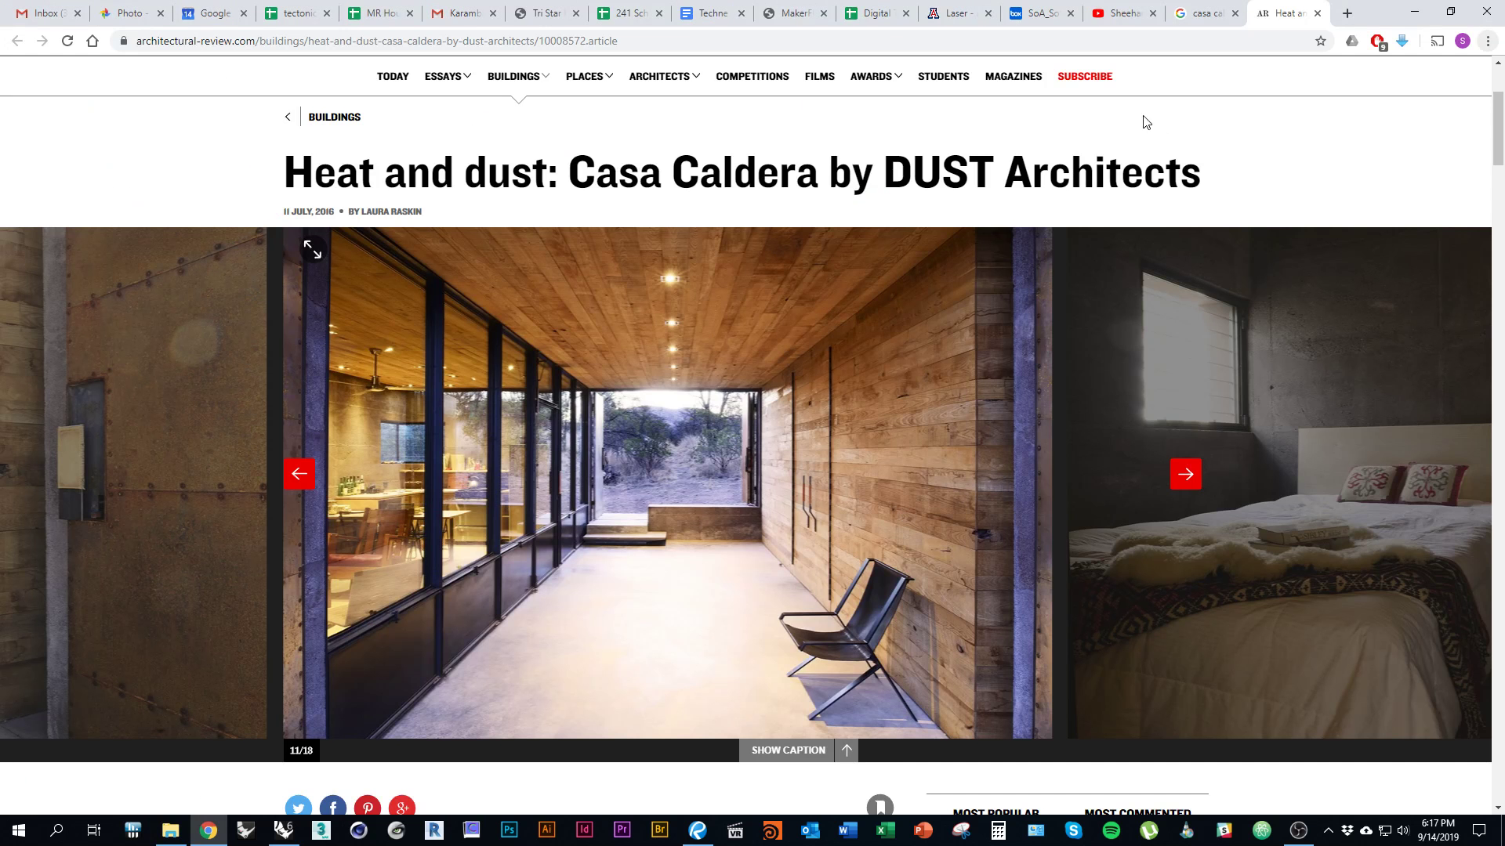
key("ctrl+t")
type("casa caldera")
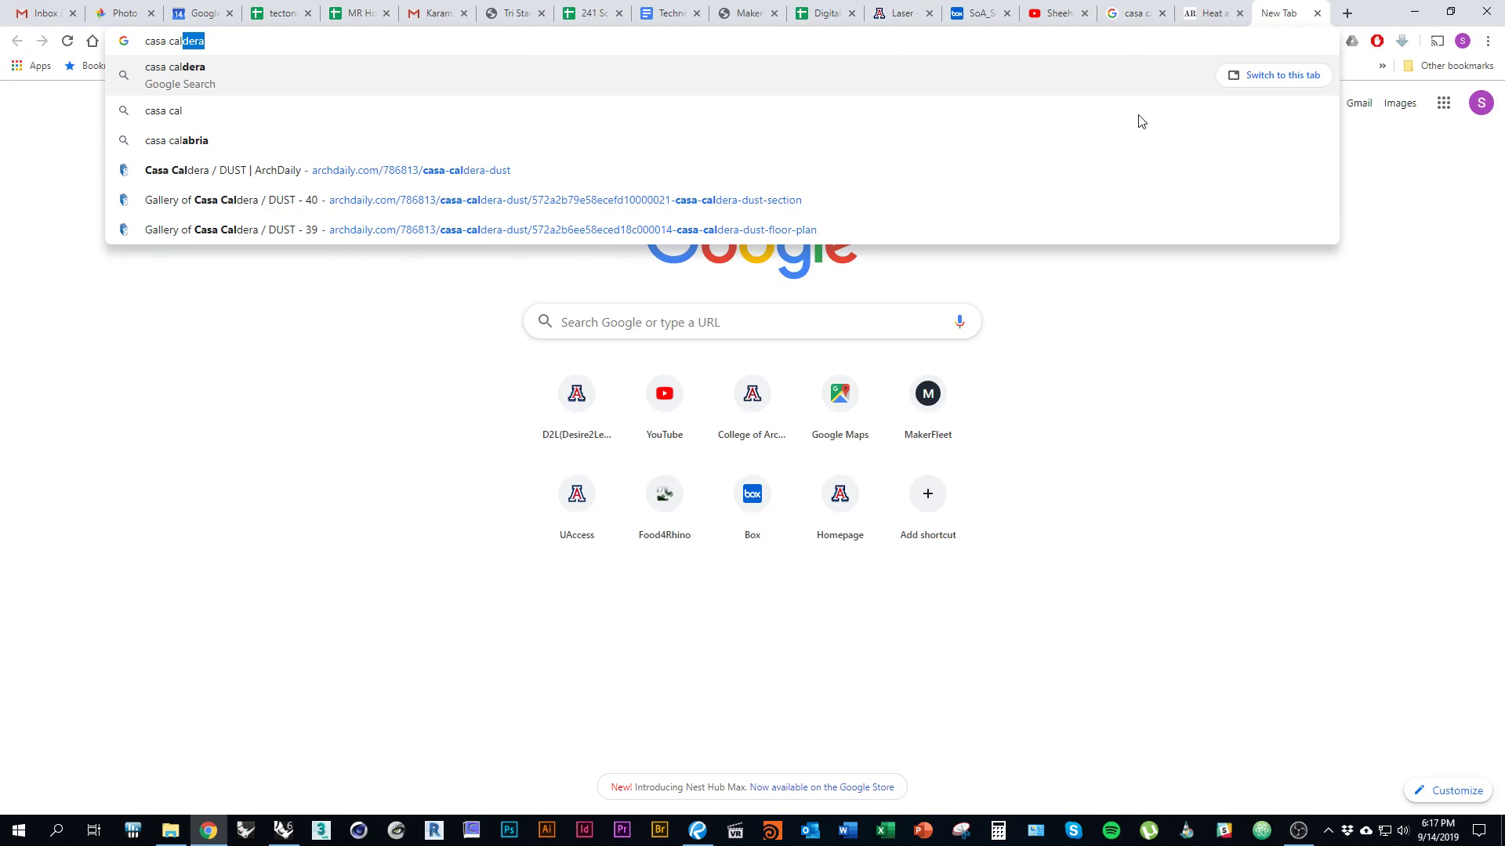
key("Return")
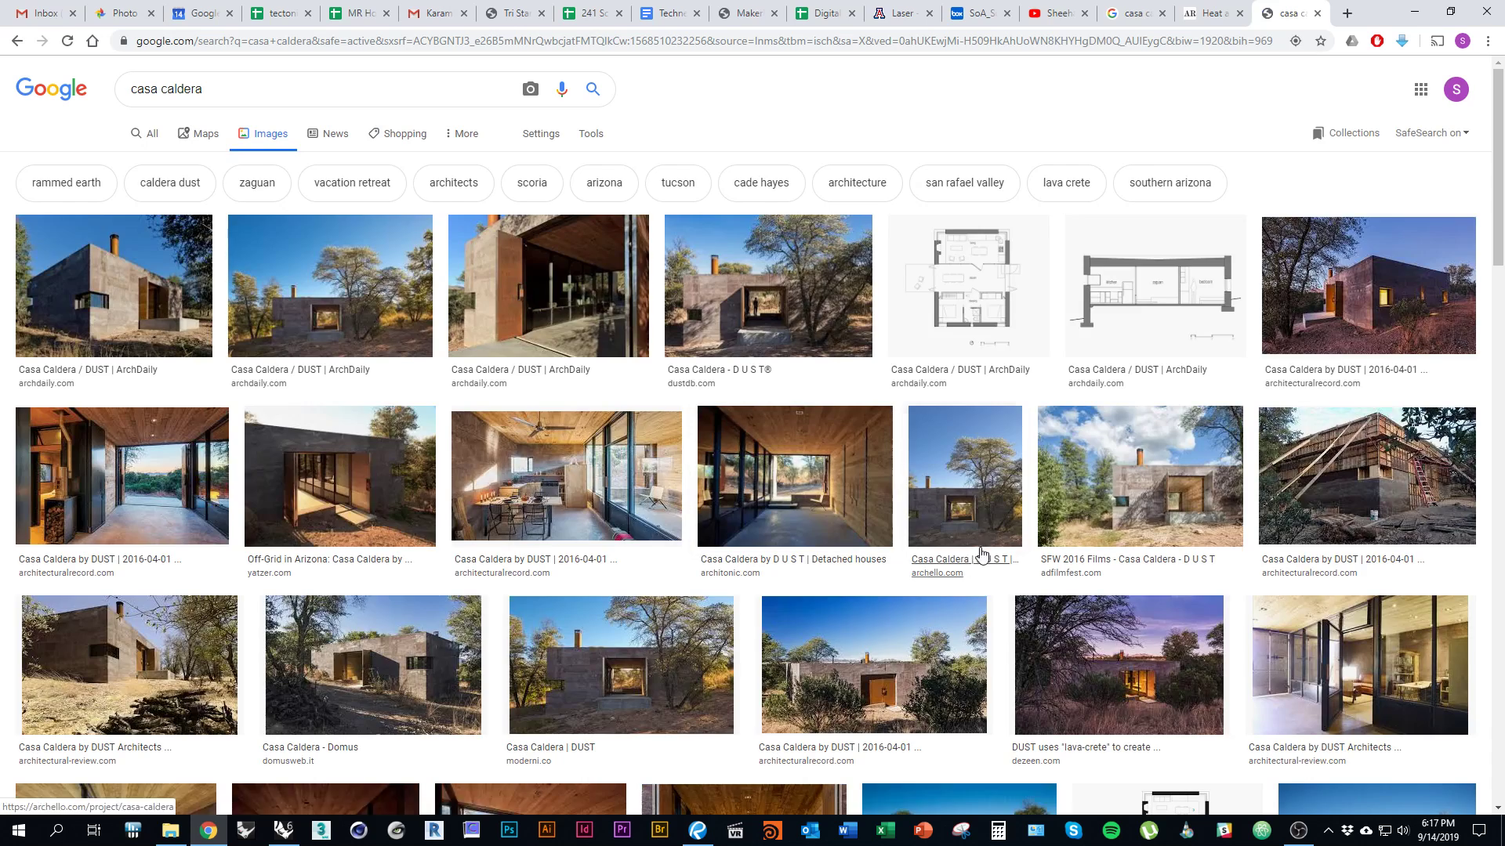
Look through the image results for a living room fireplace photo and open the Casa Caldera Modern Small Cabin picture
scroll(964, 525, "down", 1)
scroll(864, 523, "down", 2)
scroll(856, 532, "down", 6)
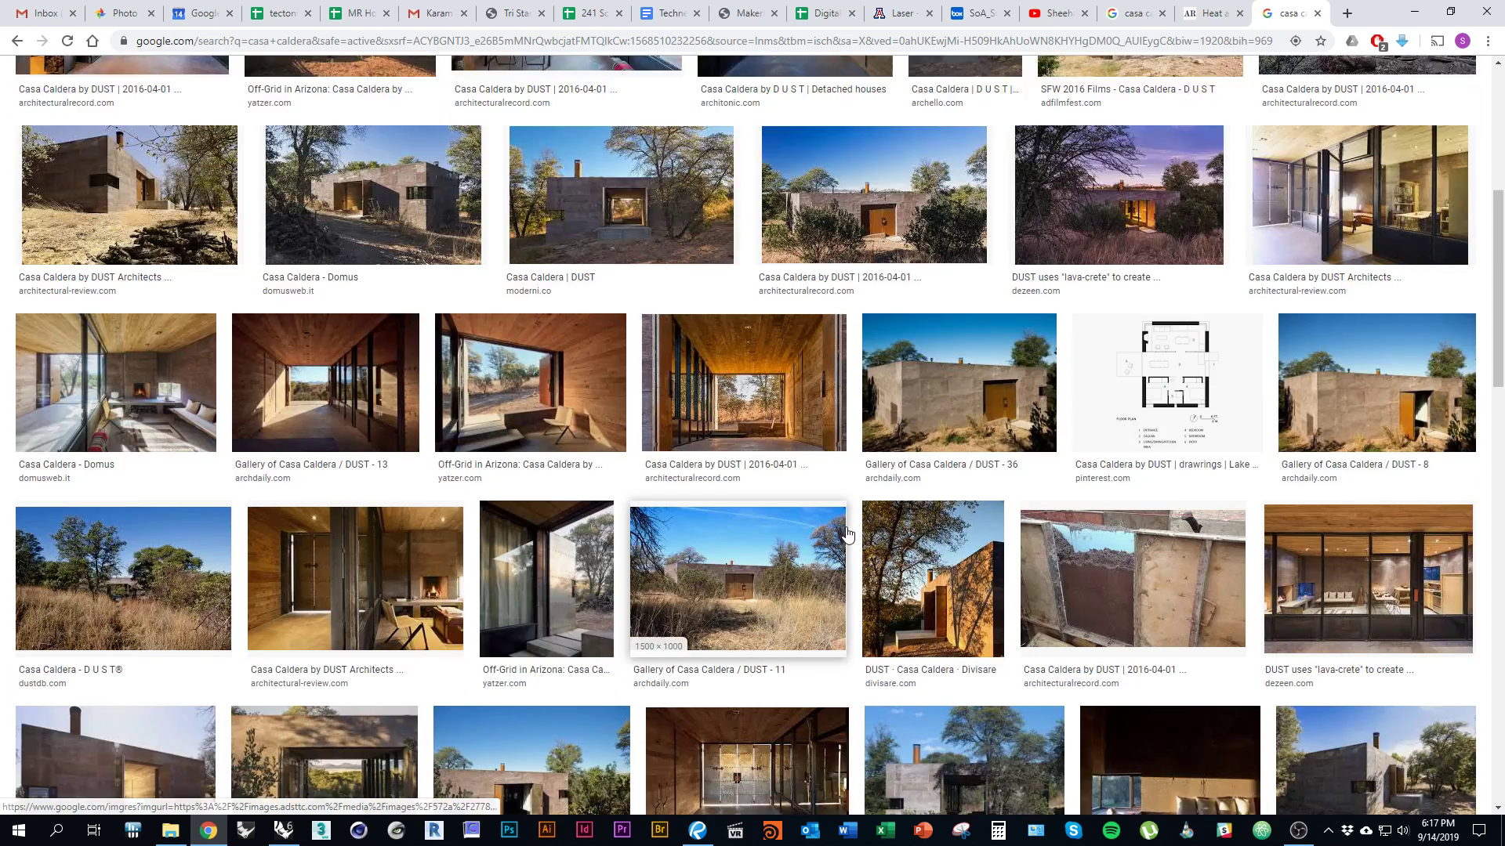
scroll(844, 569, "down", 2)
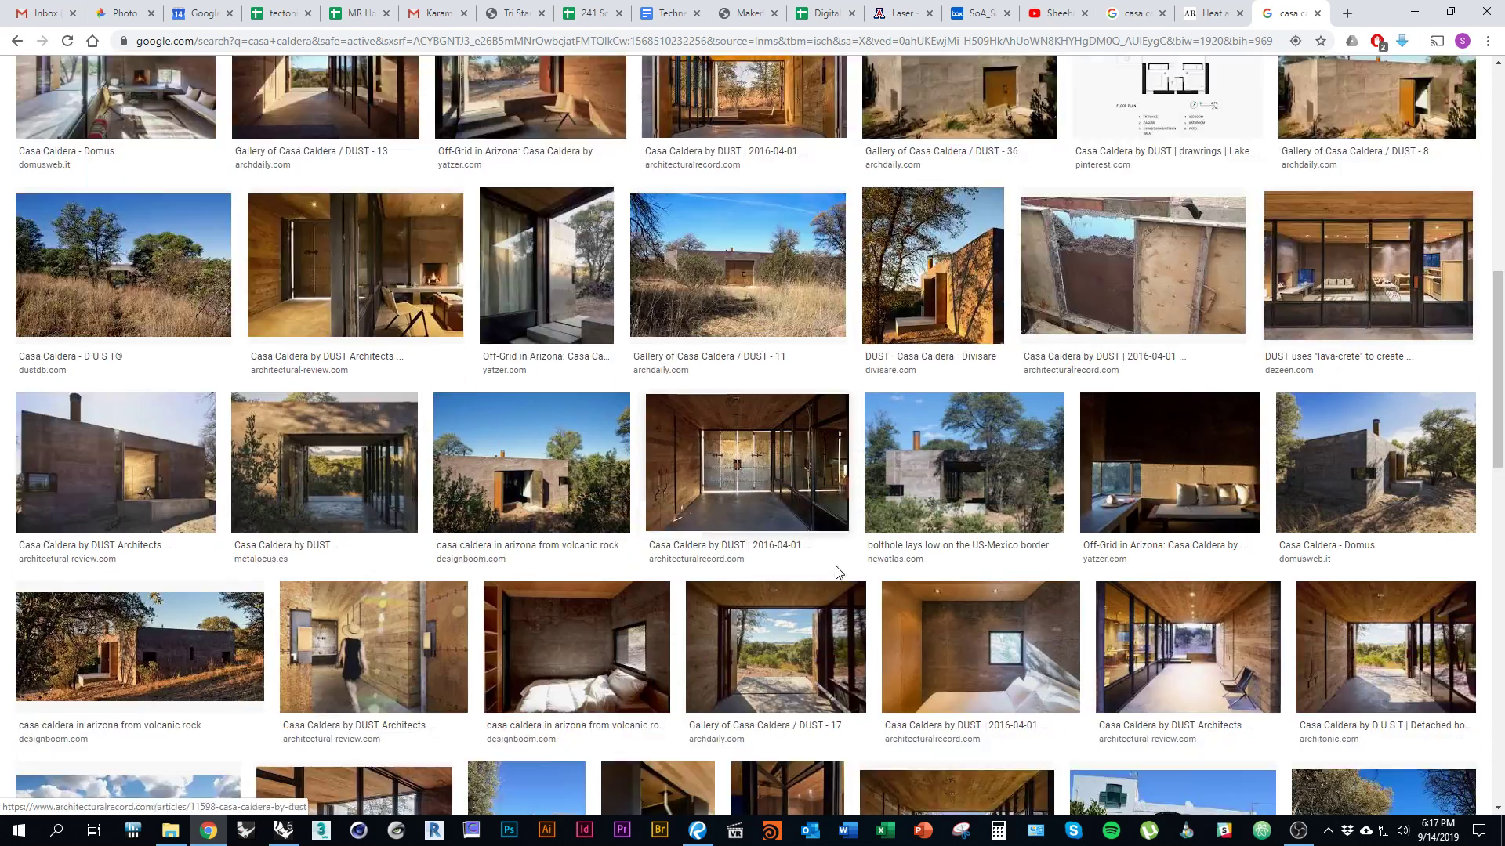
scroll(836, 573, "down", 5)
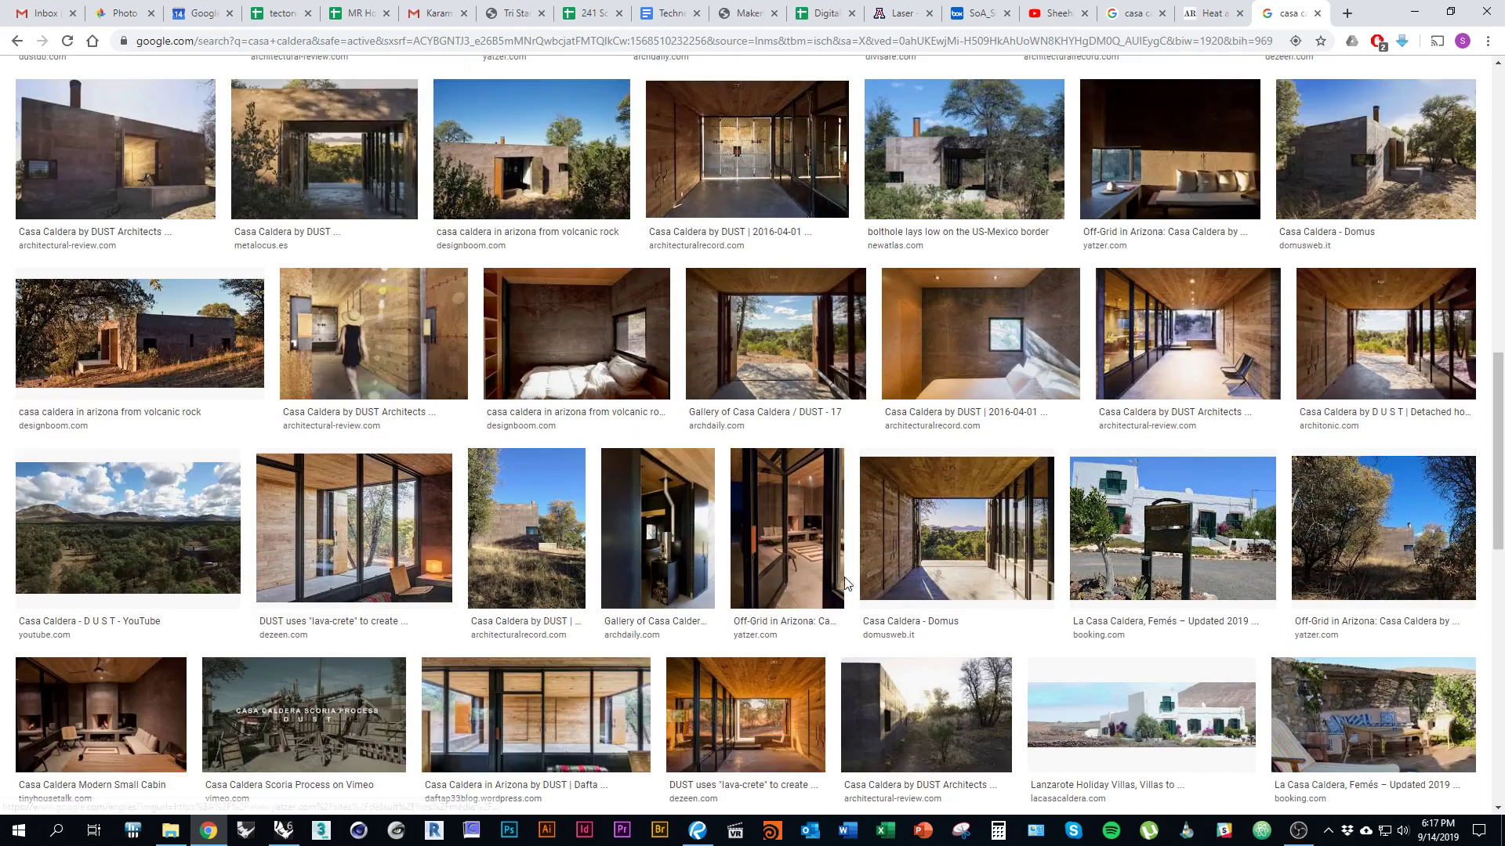
scroll(843, 584, "down", 1)
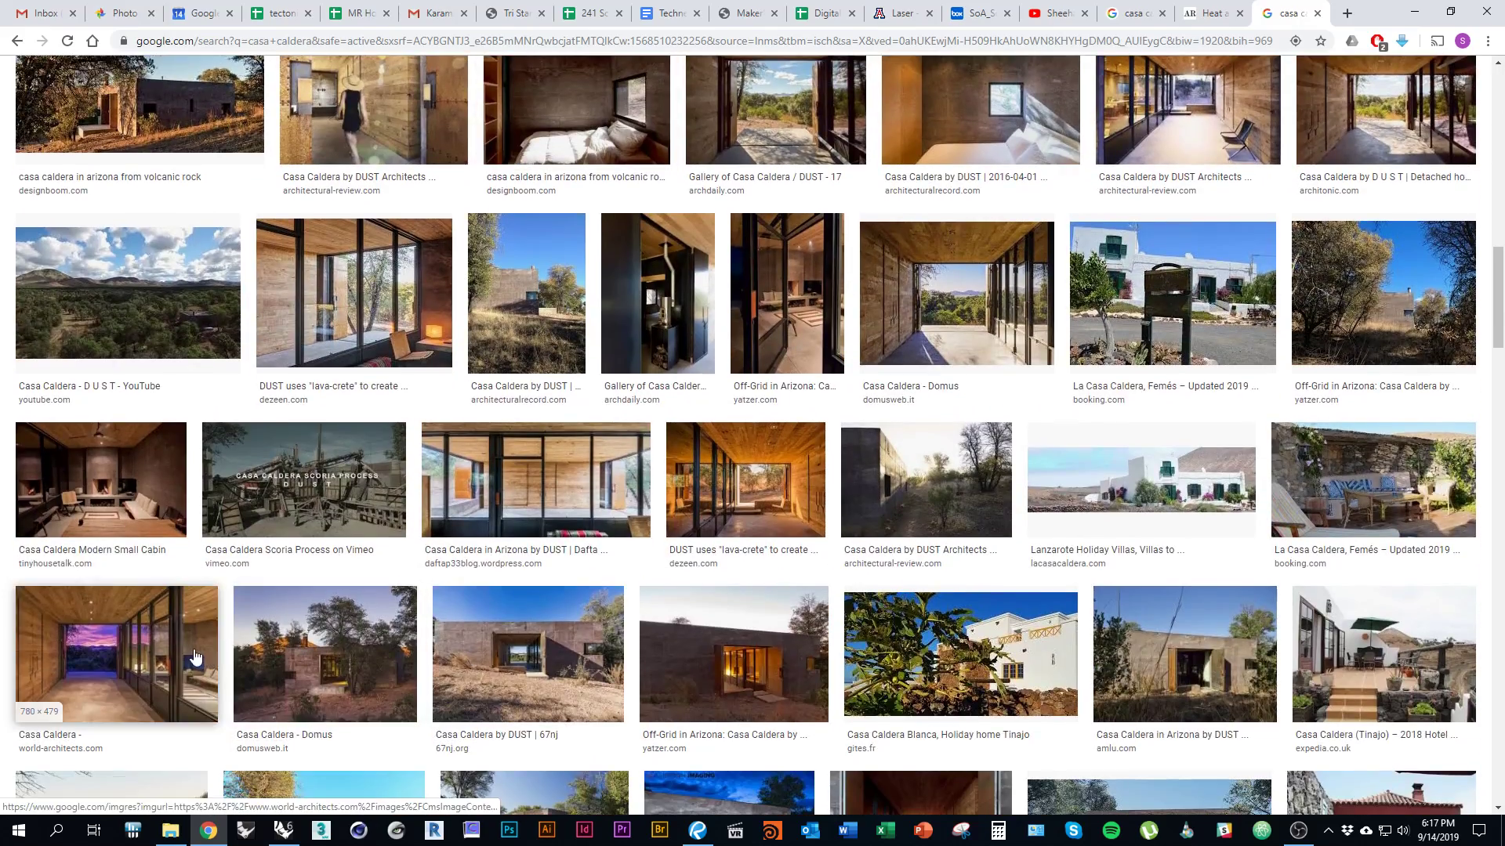
left_click(110, 481)
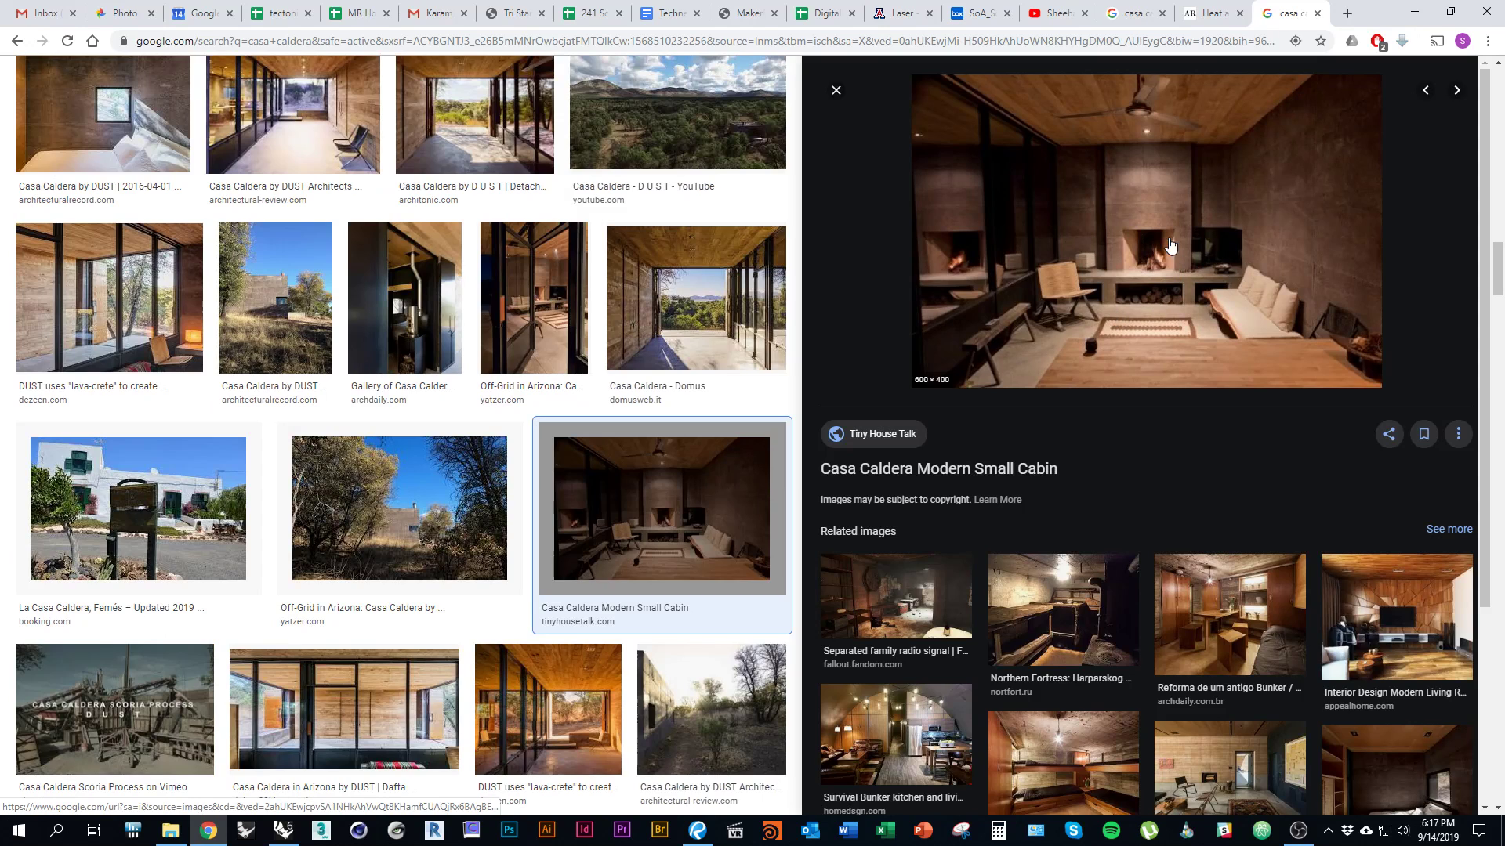
Compare the fireplace opening in the photo with the Rhino model to judge its height above the bench
key("alt+Tab")
key("alt+Tab")
key("Tab")
right_click_drag(577, 596, 610, 573)
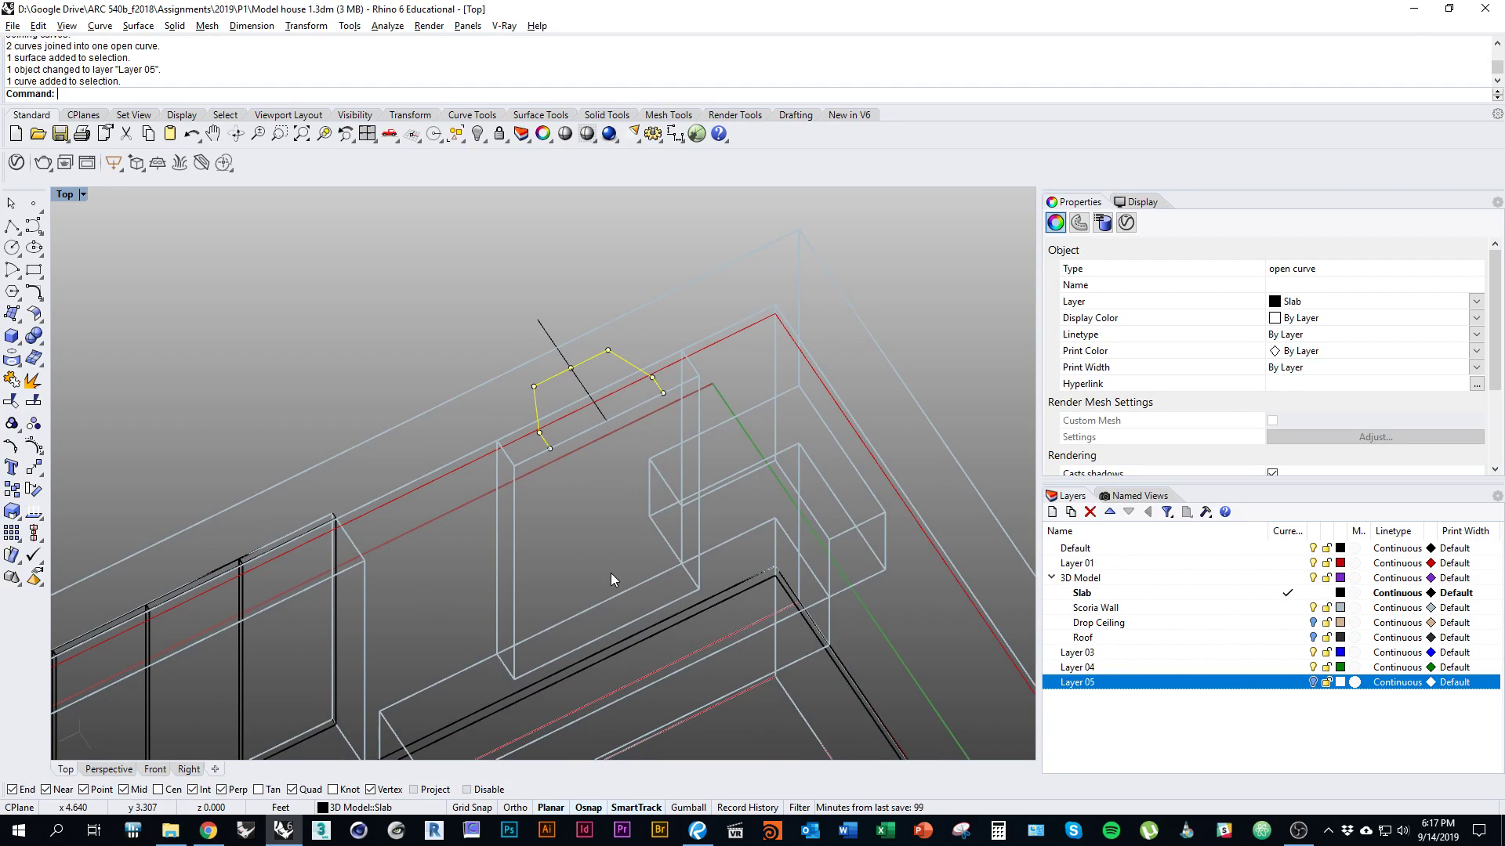
key("alt+Tab")
key("alt+Tab")
key("alt+Tab")
key("Tab")
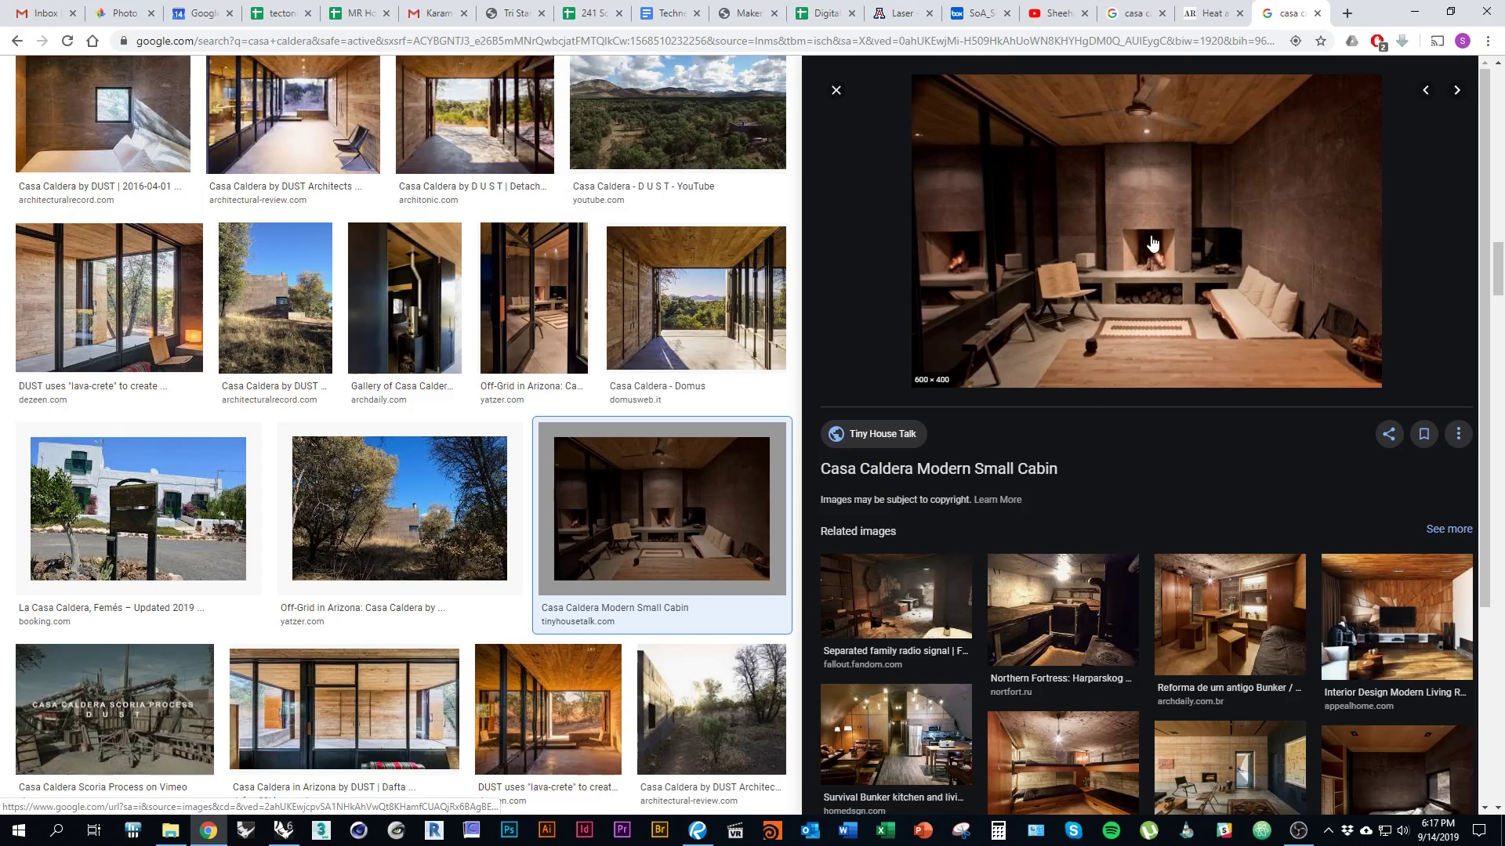
key("alt+Tab")
Move the firebox outline vertically down about 6.8 ft to the height of the fireplace opening's top
mouse_move(674, 529)
right_mouse_down()
mouse_move(641, 479)
mouse_move(655, 515)
right_mouse_up()
type("m")
key("Return")
type("v")
key("Return")
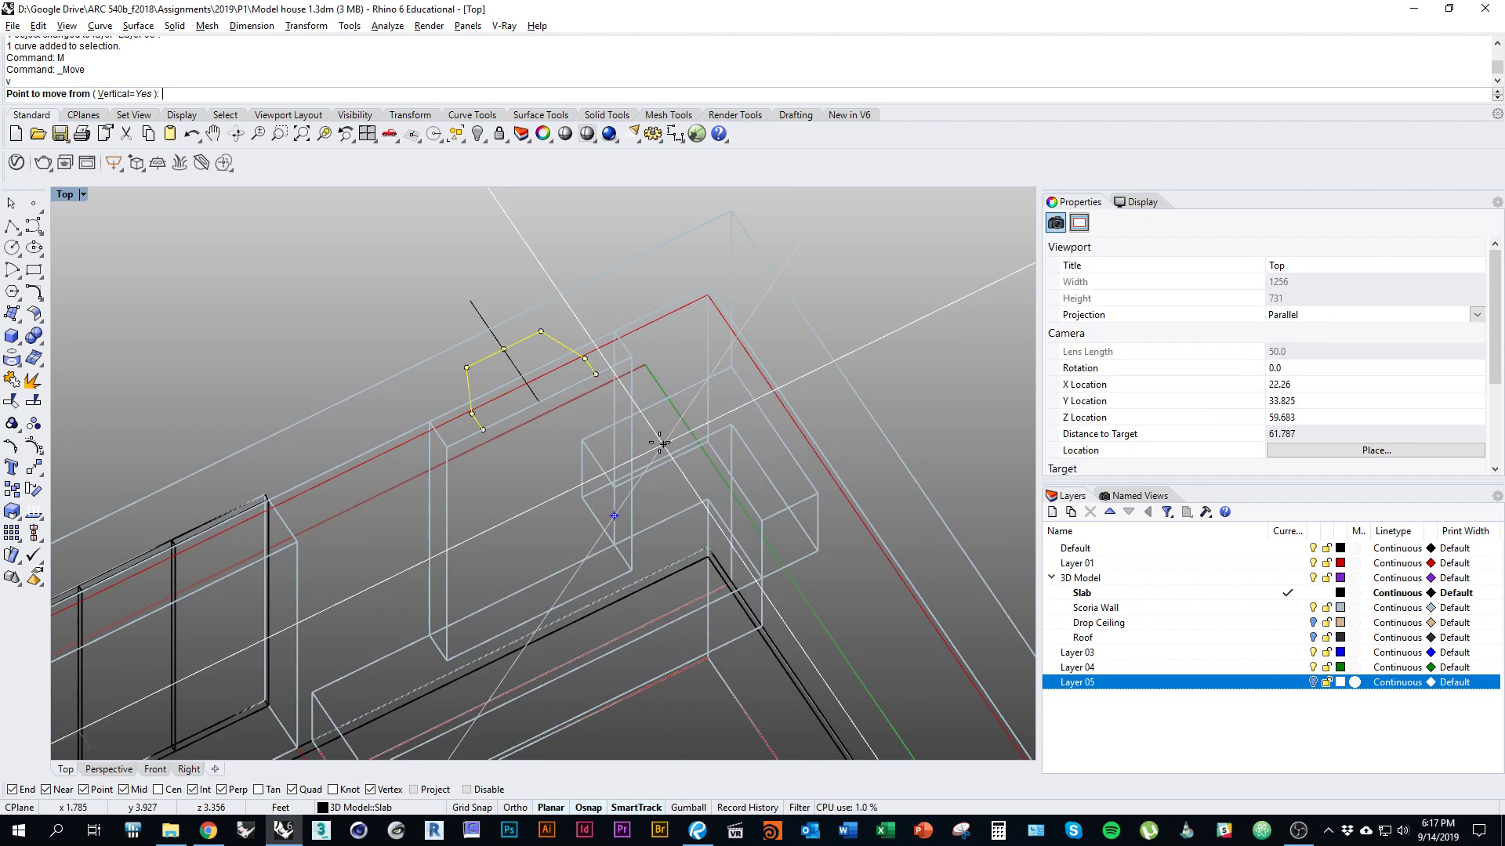
left_click(596, 375)
right_click_drag(732, 447, 707, 527)
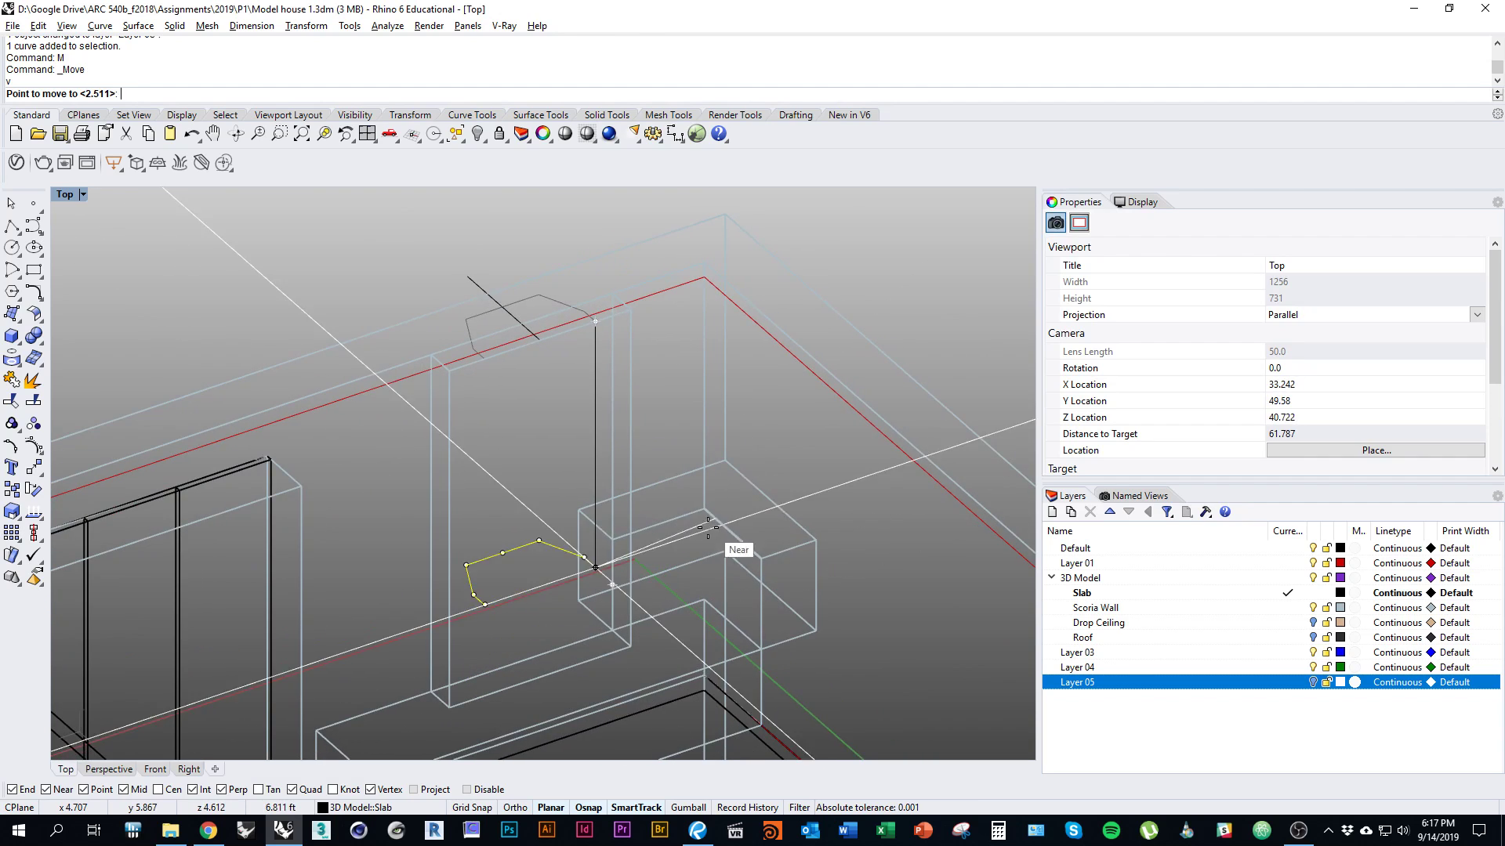
left_click(707, 517)
Switch to shaded display and close the firebox outline with CloseCrv
mouse_move(638, 598)
right_mouse_down()
mouse_move(669, 561)
mouse_move(638, 574)
mouse_move(612, 562)
mouse_move(669, 545)
right_mouse_up()
scroll(638, 574, "down", 1)
key("ctrl+alt+s")
scroll(578, 554, "up", 2)
scroll(622, 552, "up", 2)
type("CloseCrv")
key("Return")
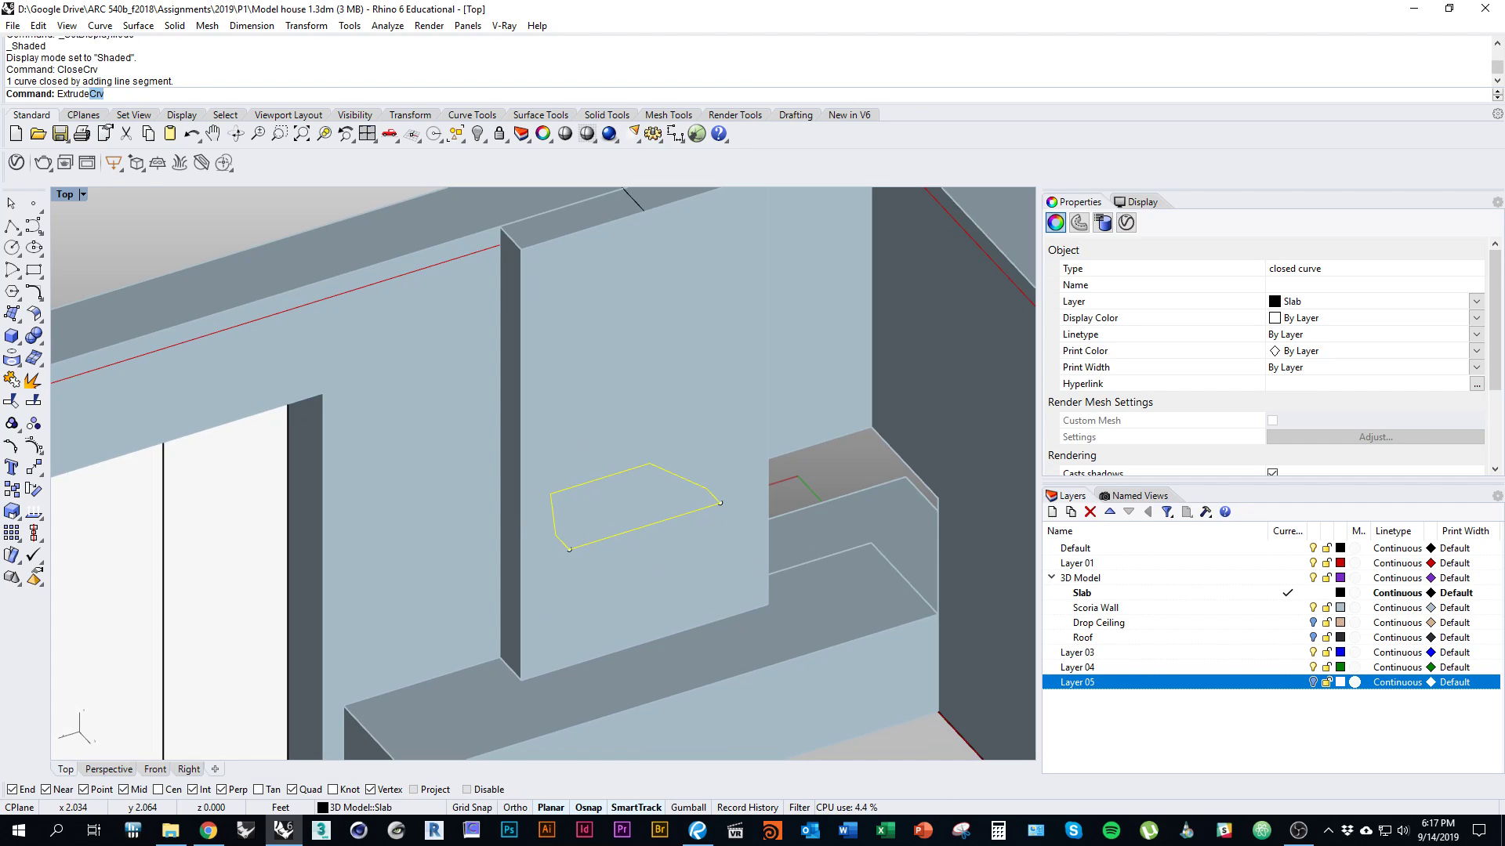
Extrude the closed firebox outline down to the bench top as a solid and delete its source curve
key("Return")
left_click(767, 605)
right_click_drag(706, 666, 759, 645)
scroll(737, 650, "up", 5)
type("D")
key("Return")
Finish the firebox solid by ending its extrusion at the bench top and removing the outline curve
right_click_drag(695, 552, 600, 584)
left_click(610, 578)
left_click(710, 437)
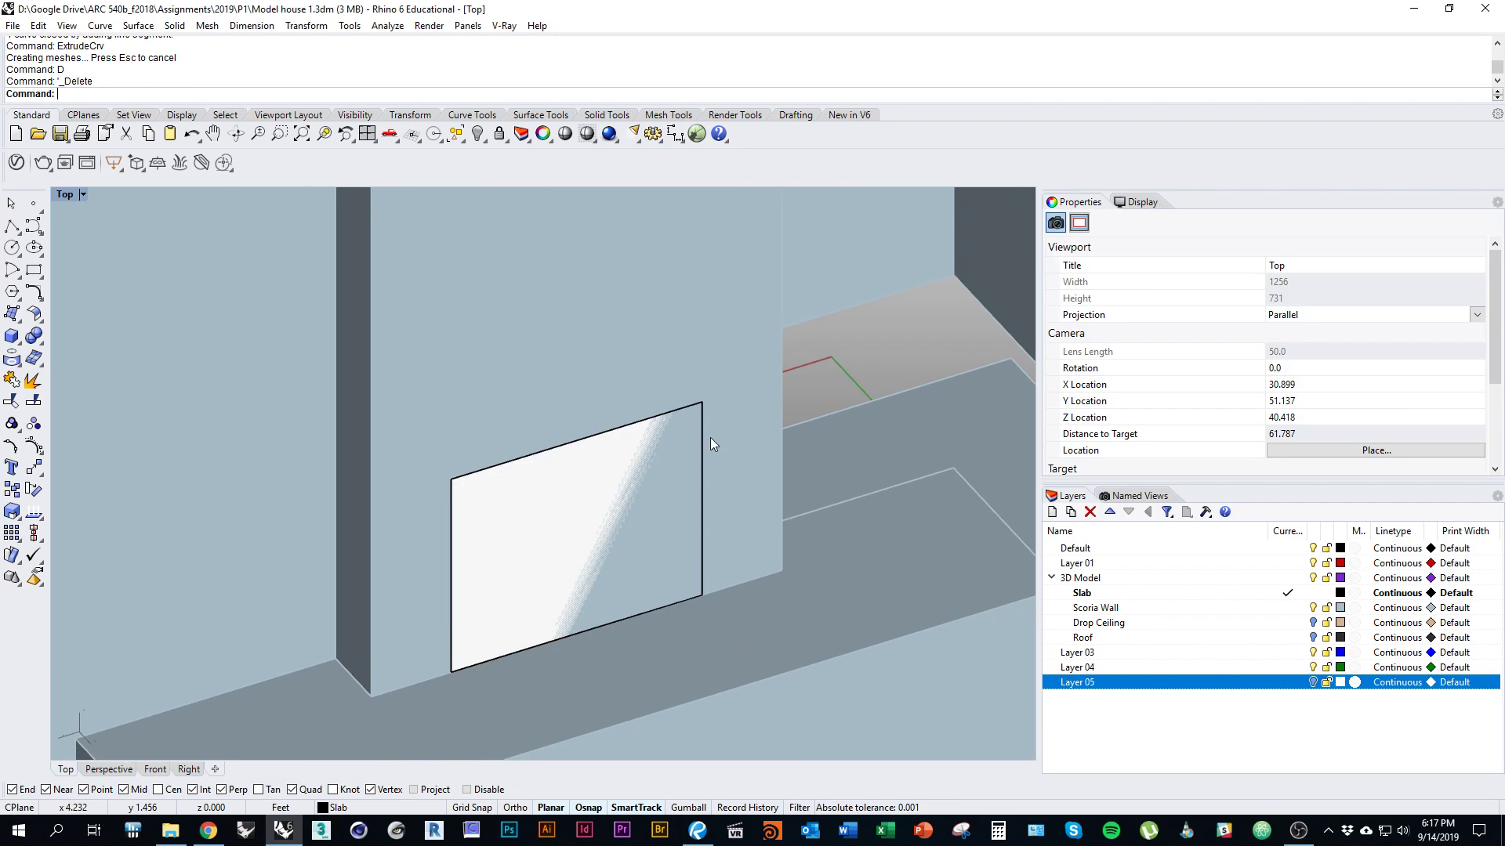
left_click(752, 416)
type("Boo")
key("Return")
Select the firebox solid and duplicate it with Copy using the InPlace option
left_click(549, 540)
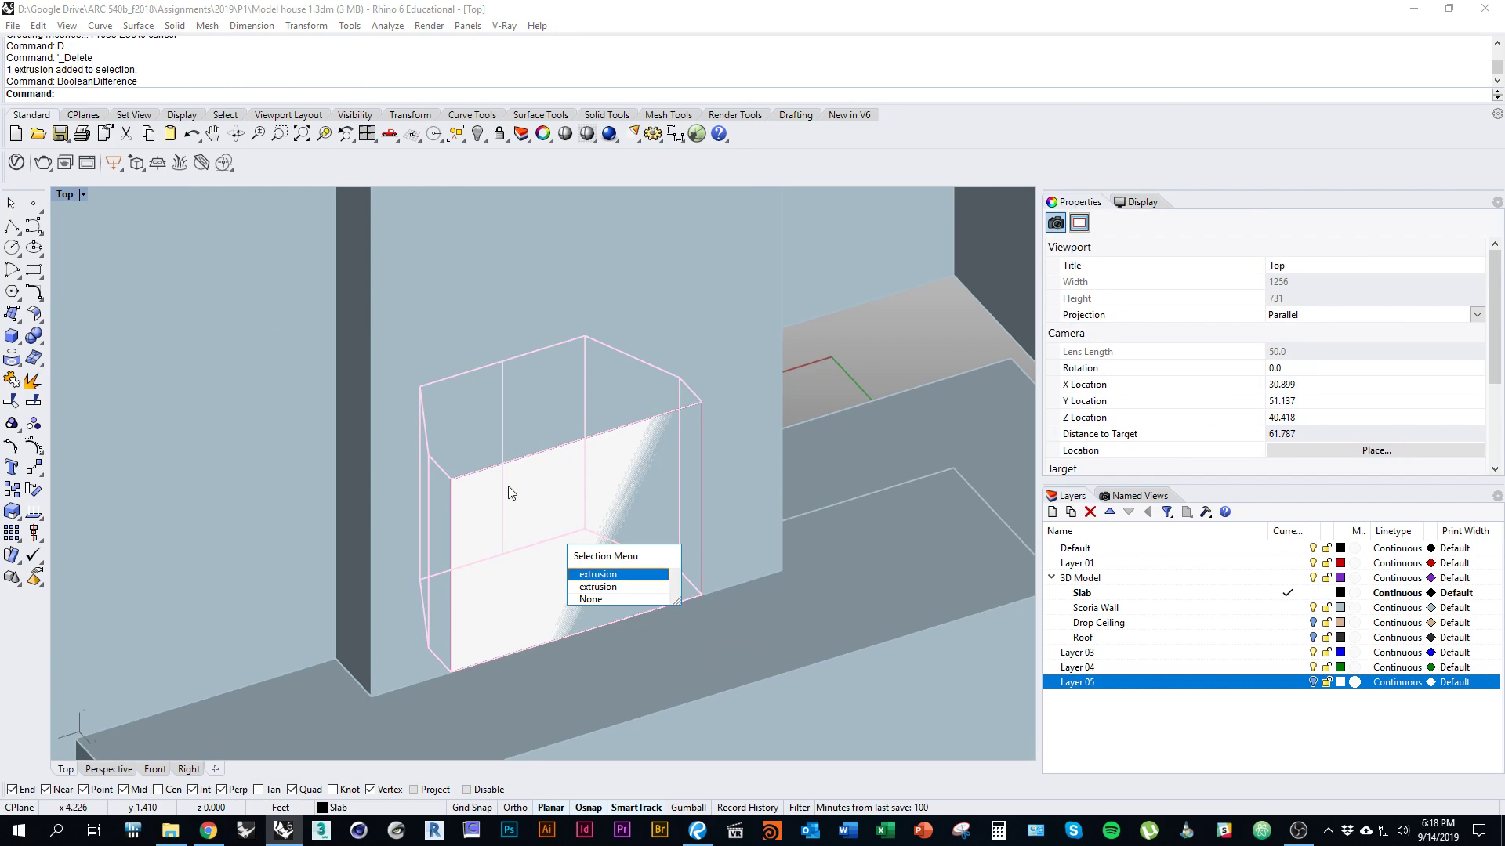
key("Return")
scroll(525, 549, "down", 3)
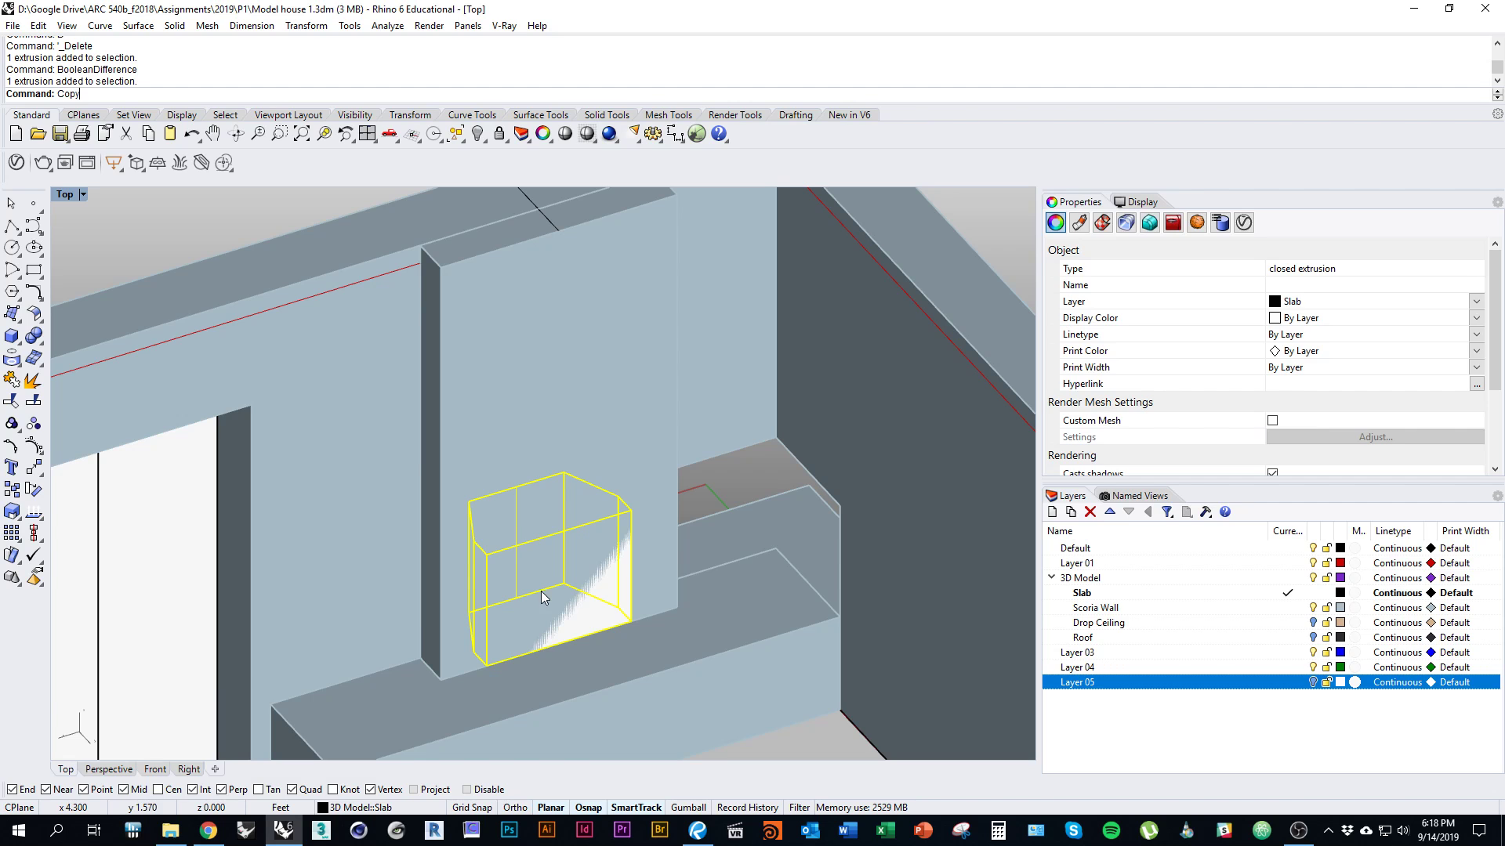
key("Return")
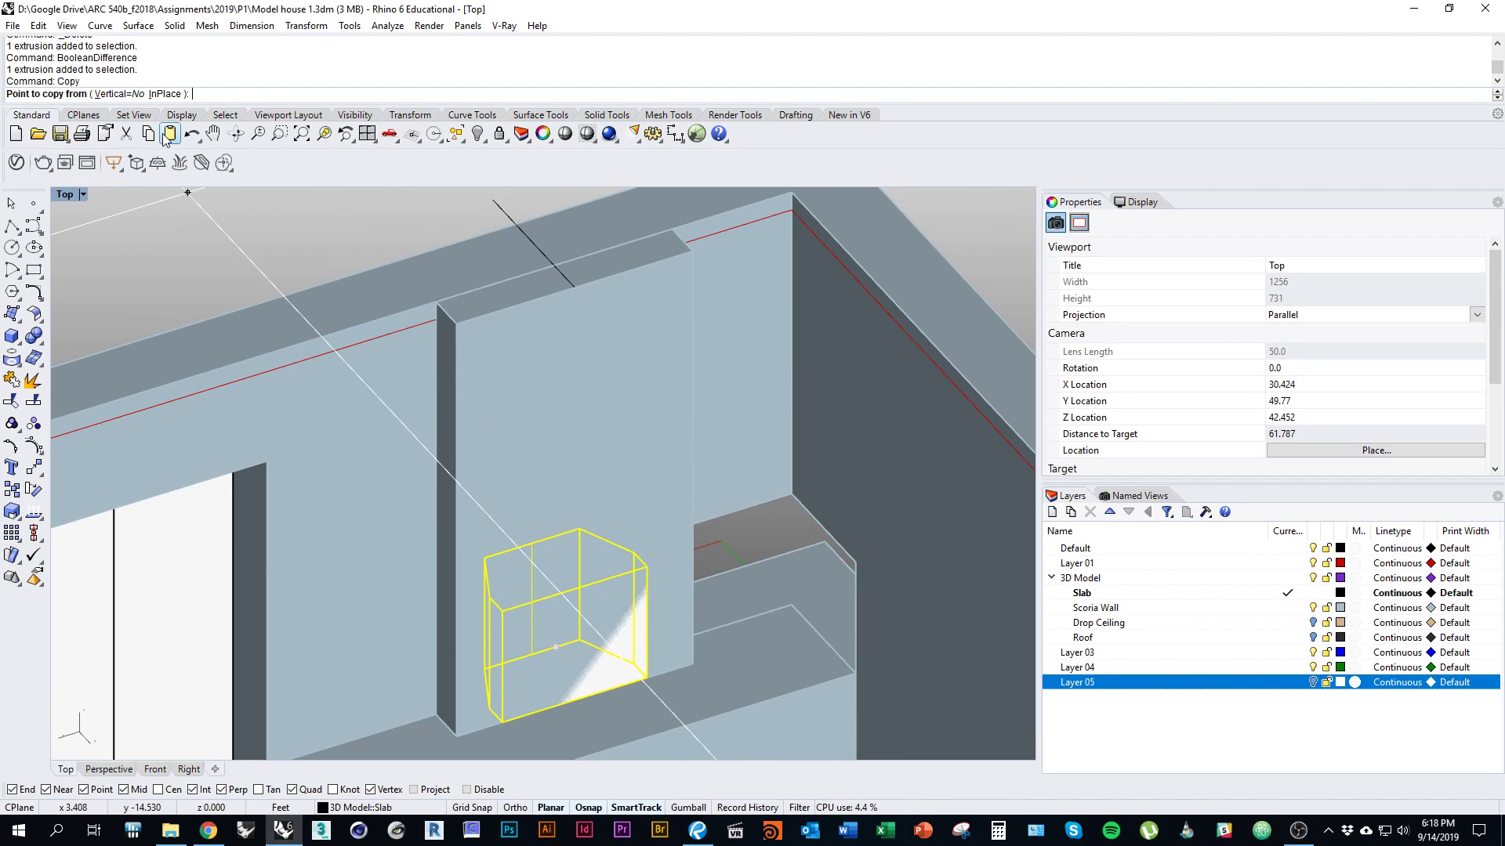
left_click(163, 94)
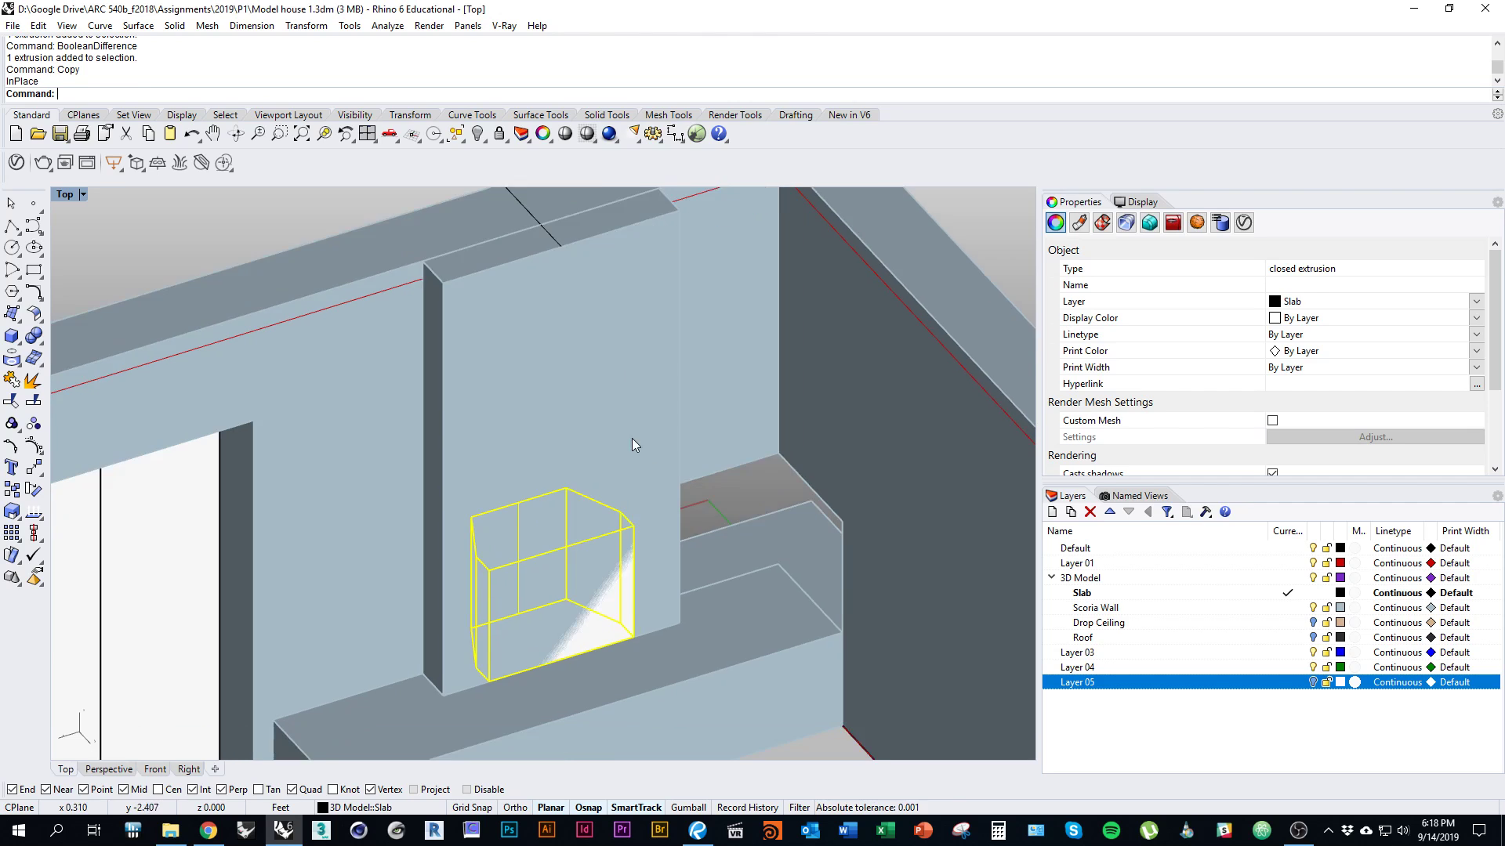
Subtract one firebox solid from the projecting fireplace block with BooleanDifference
left_click(632, 439)
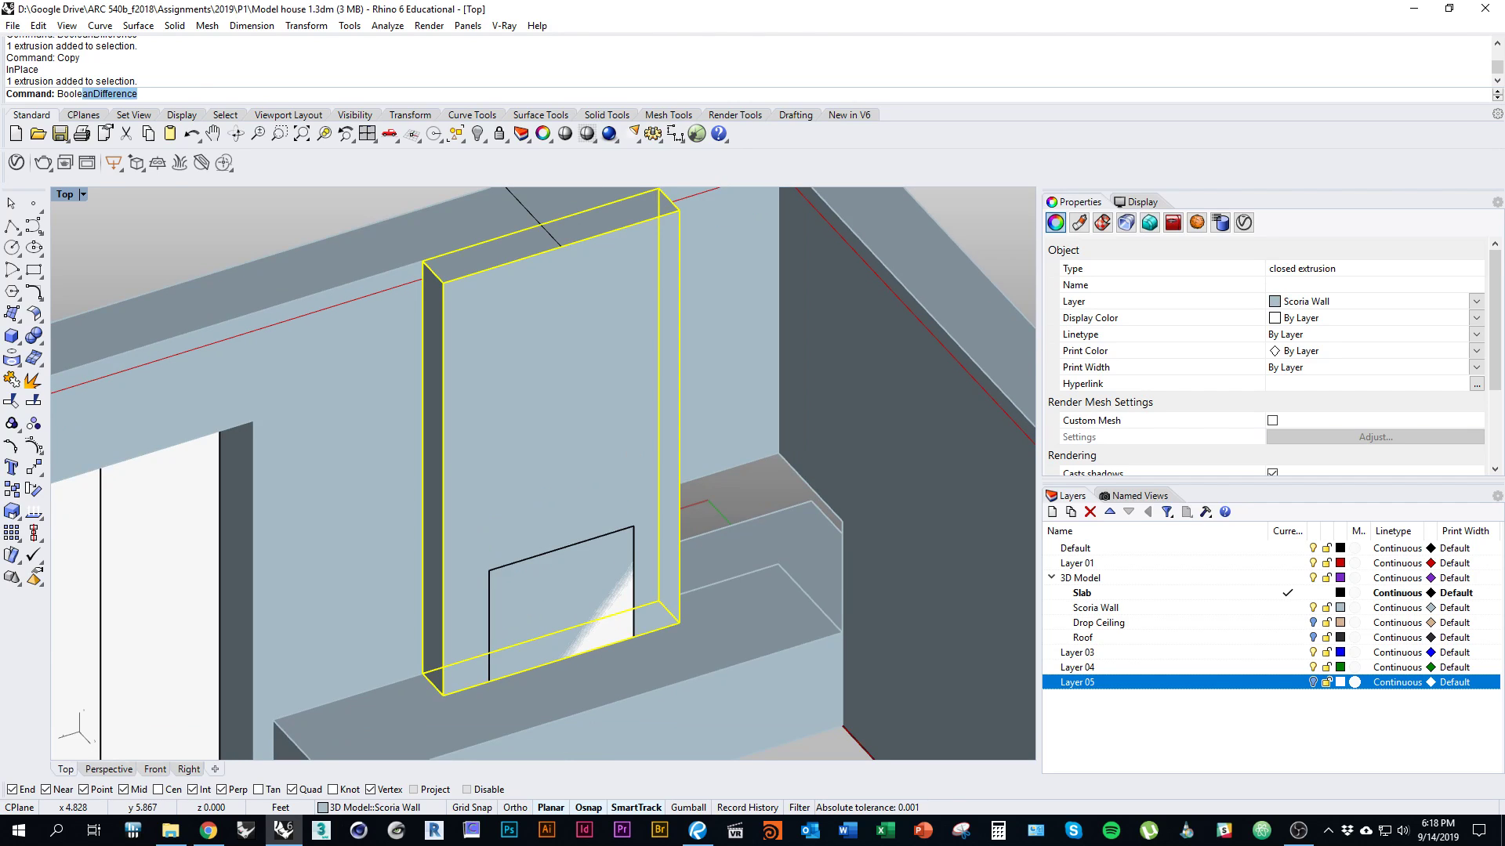
key("Return")
left_click(570, 591)
left_click(571, 590)
key("Return")
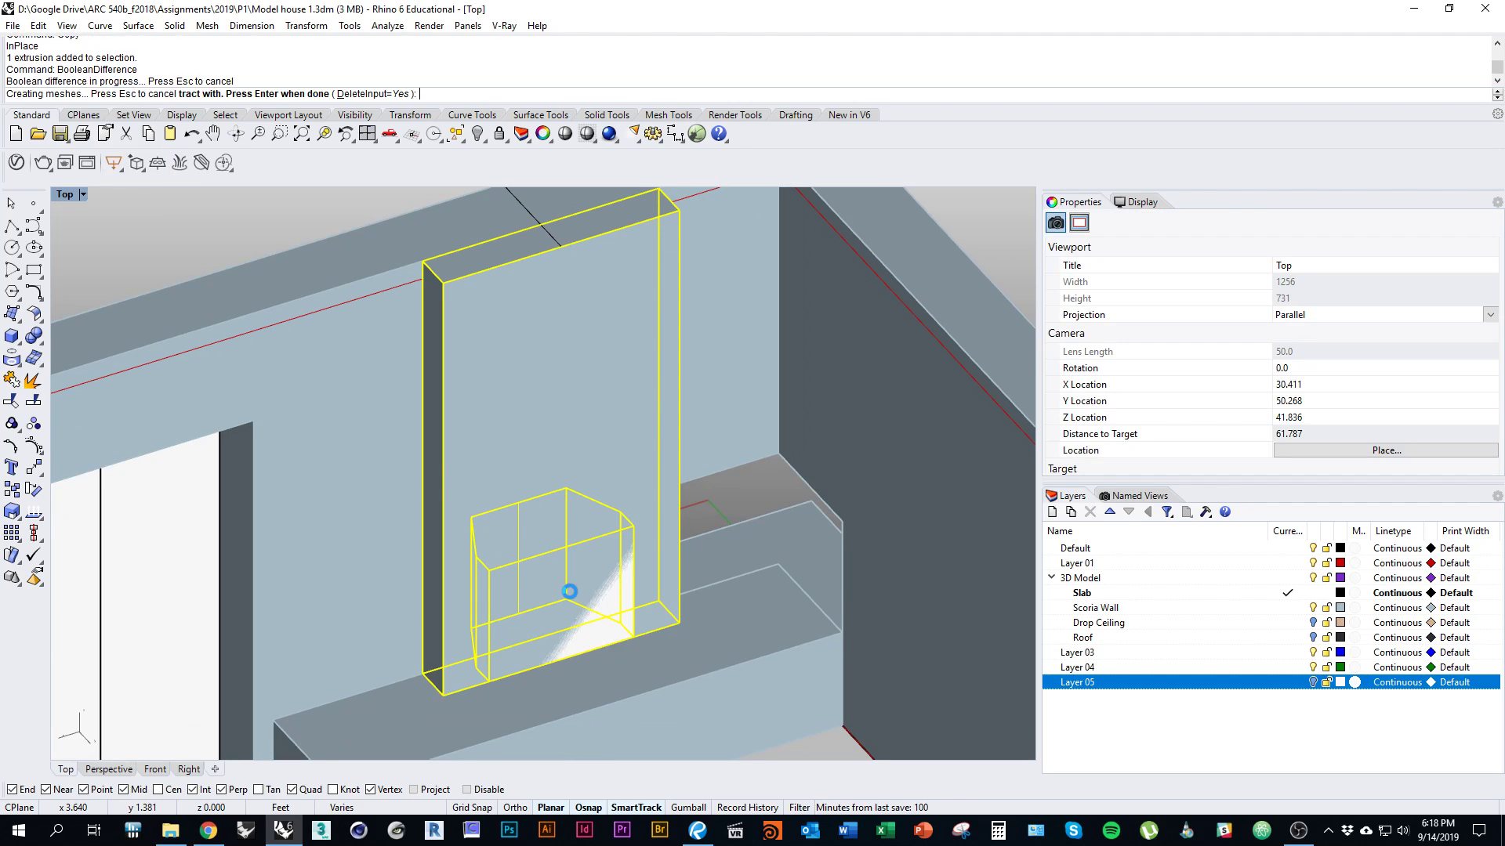
Subtract the remaining firebox solid from the main scoria wall behind the fireplace with BooleanDifference
right_click_drag(570, 598, 562, 631)
left_click(310, 548)
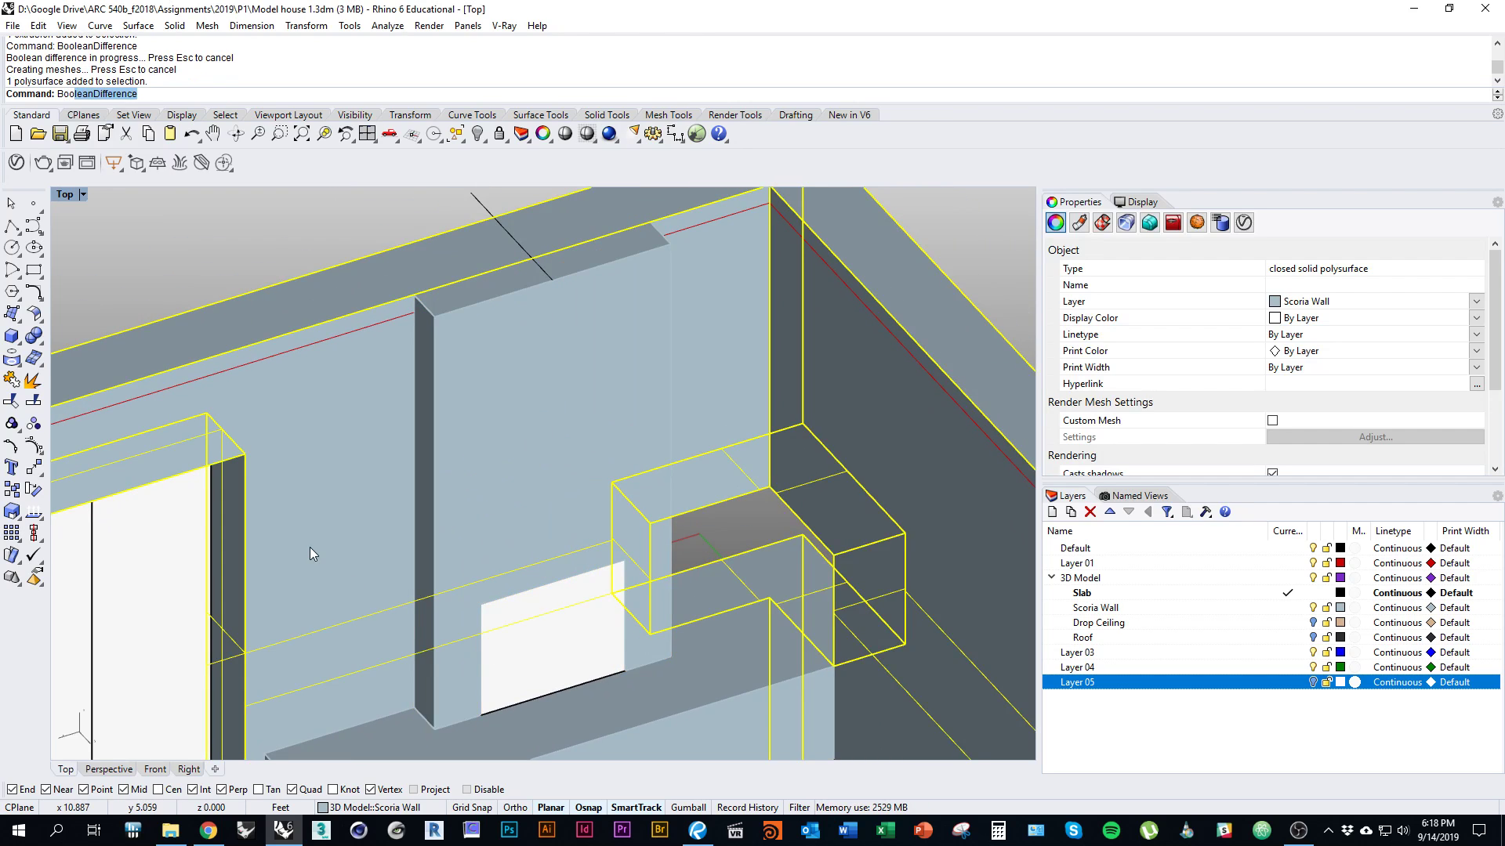
key("Return")
left_click(572, 634)
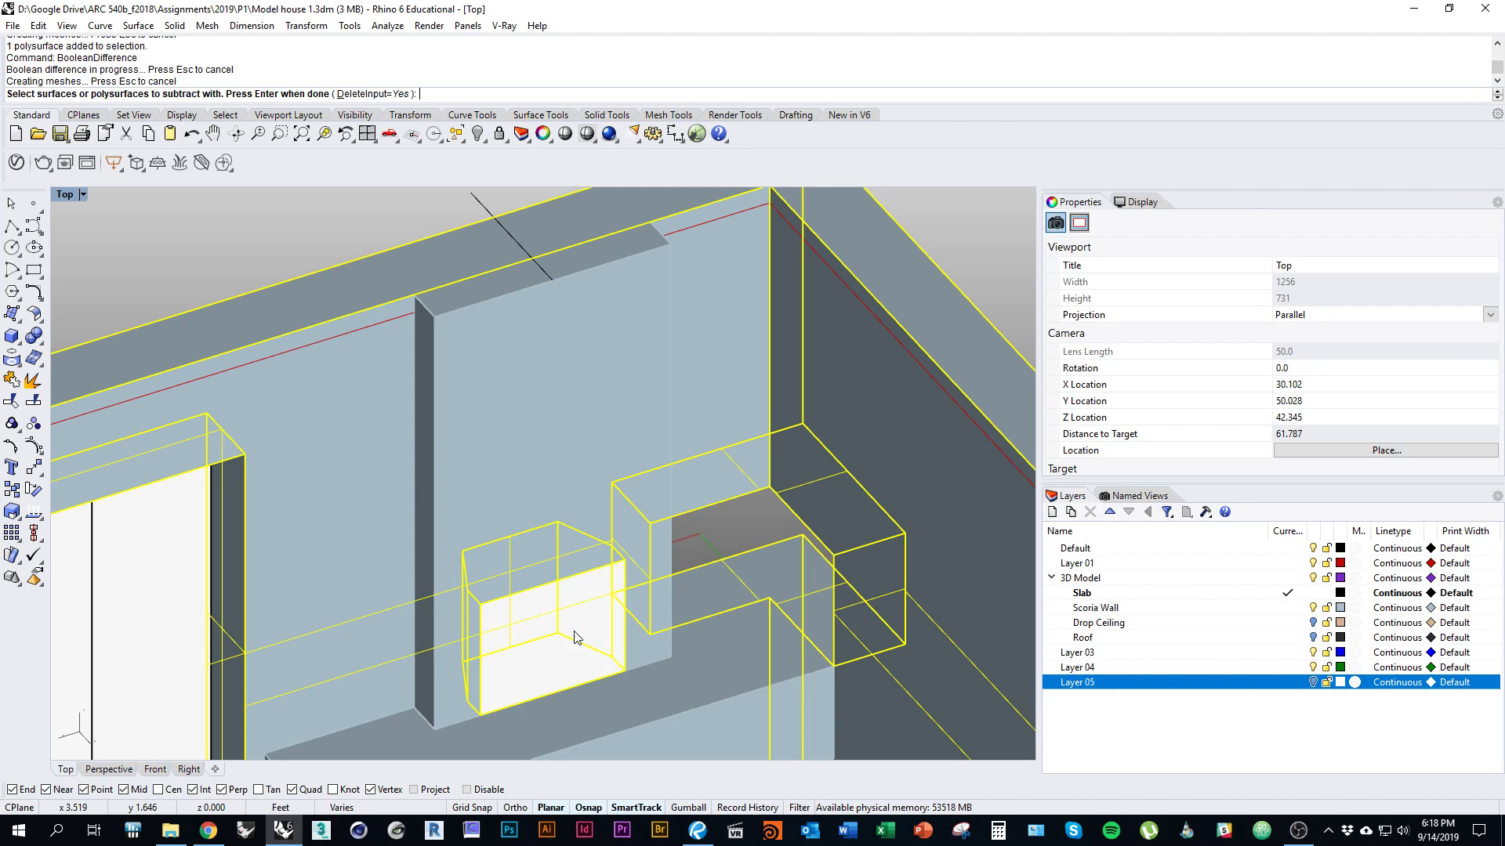
key("Return")
Compare the modelled fireplace and bench with the living room photo to judge the storage openings in the bench front
right_click_drag(535, 672, 502, 636)
scroll(501, 636, "down", 2)
left_click(285, 321)
right_click_drag(468, 575, 547, 594, "ctrl+shift")
scroll(547, 594, "down", 3)
left_click(549, 589)
key("alt+Tab")
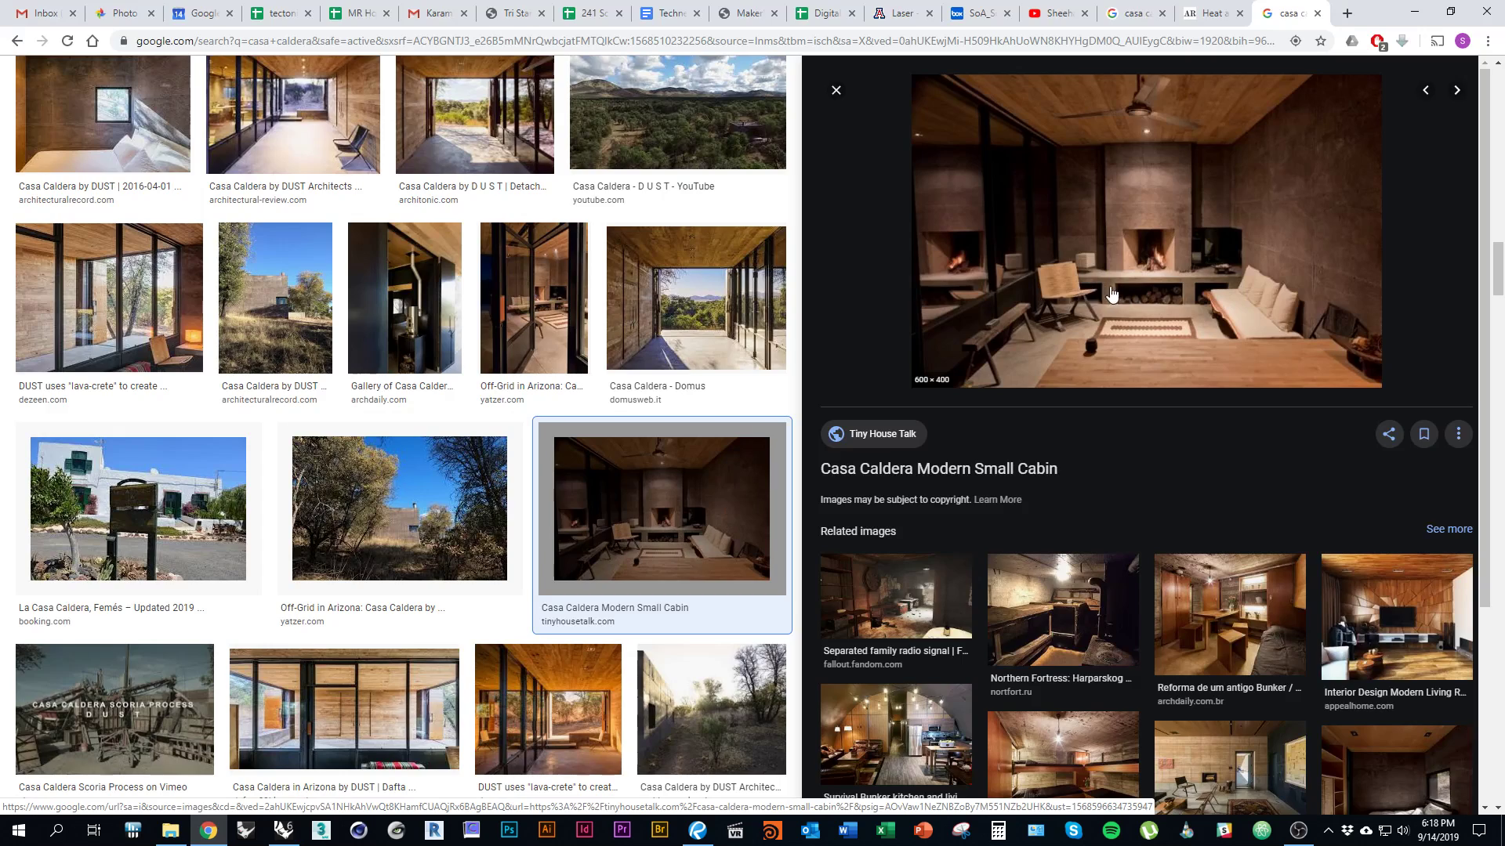
key("alt+Tab")
scroll(548, 568, "up", 5)
scroll(505, 574, "down", 3)
key("alt+Tab")
key("alt+Tab")
scroll(631, 536, "up", 5)
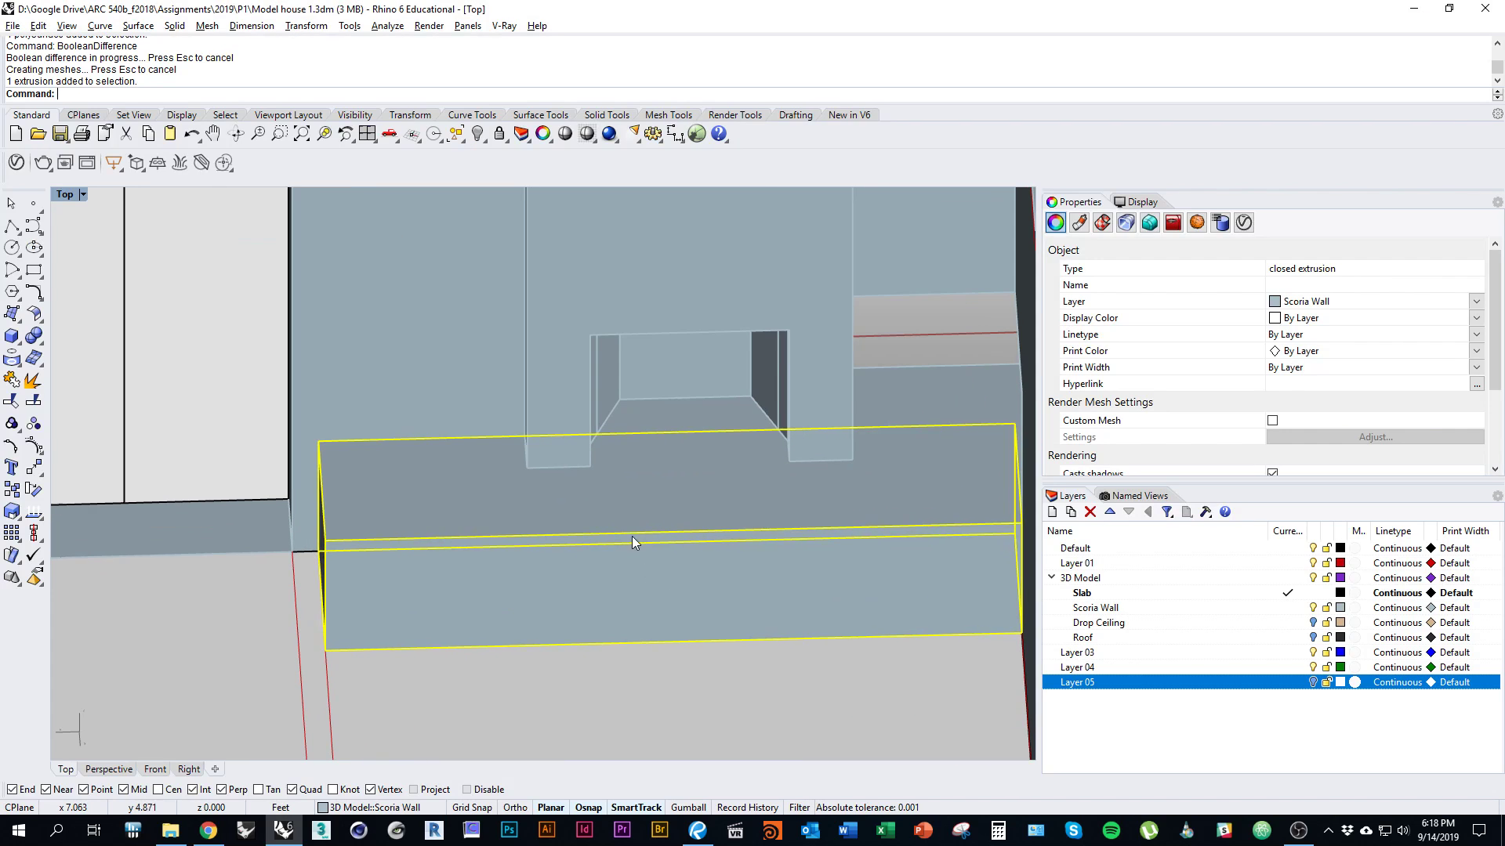
key("Escape")
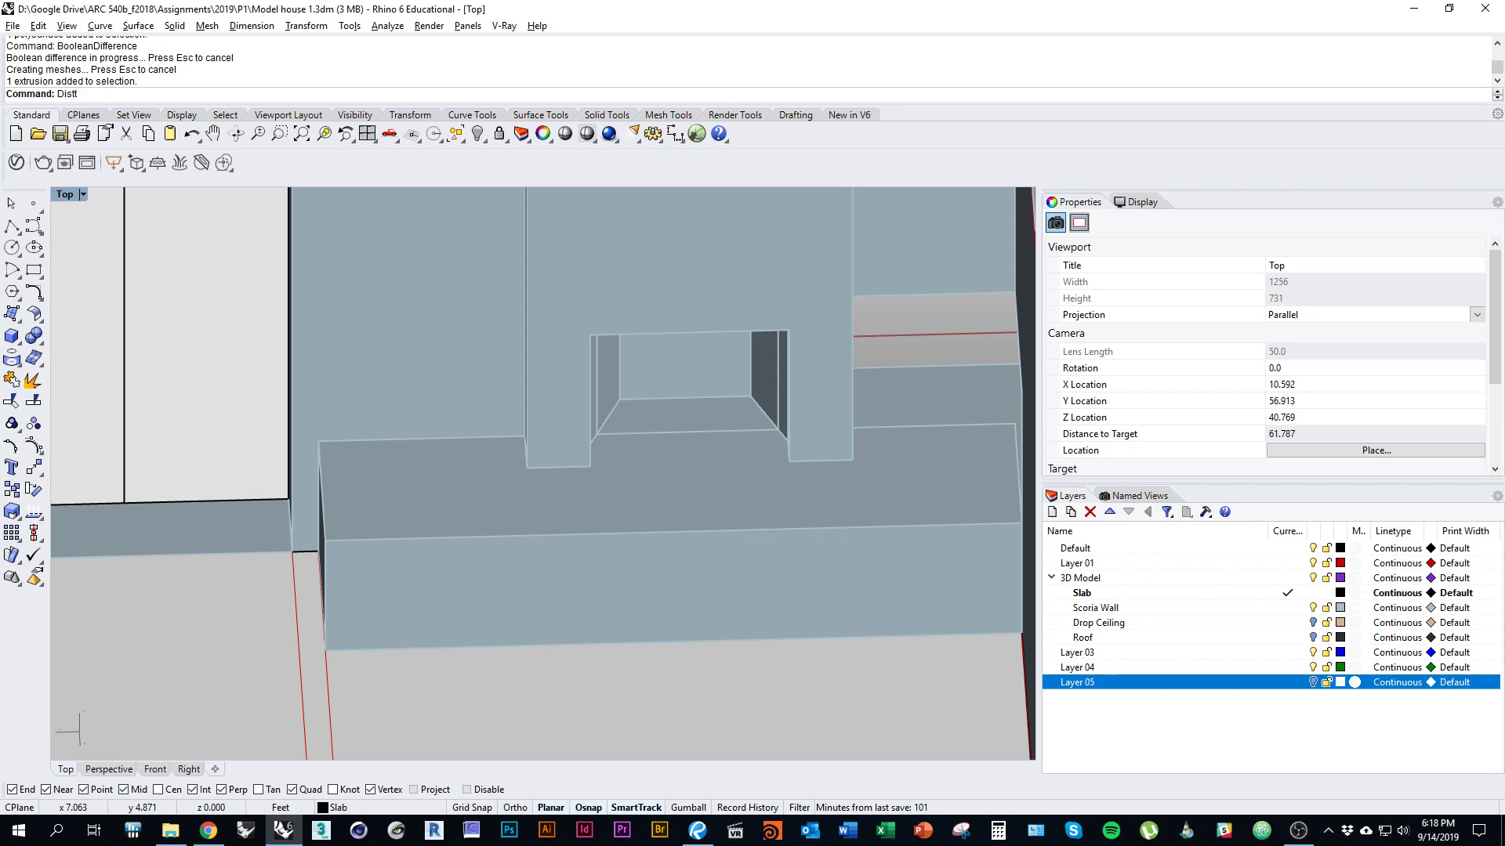
Measure the width of the fireplace pier beside the firebox opening with Distance
key("Return")
type("Distance")
key("Return")
left_click(590, 467)
left_click(526, 473)
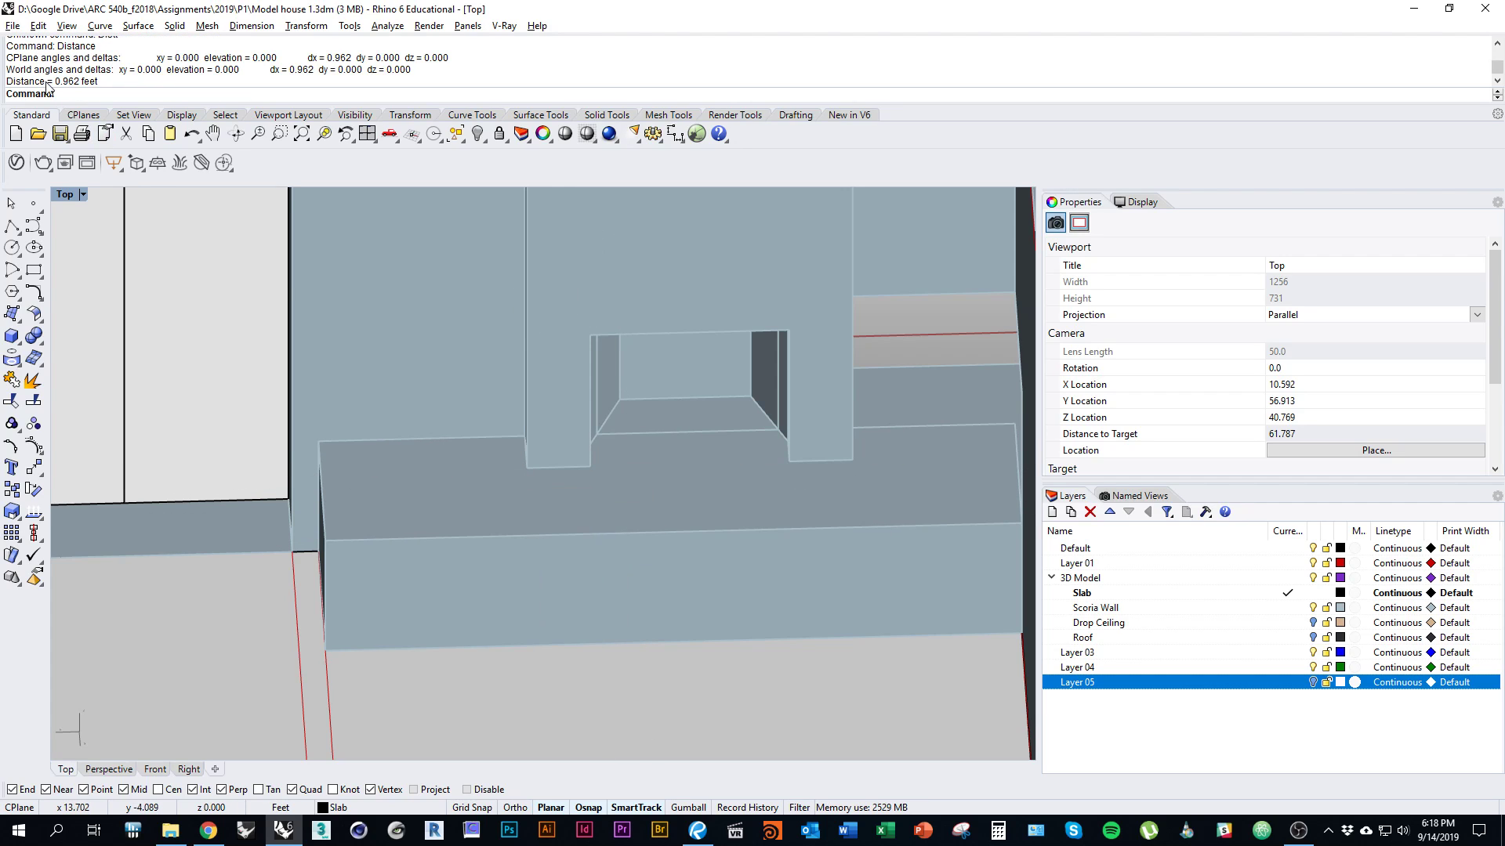
Draw a full-height box inside the bench, from its lower front corner to where the fireplace side meets the bench's back edge
right_click_drag(261, 266, 432, 465)
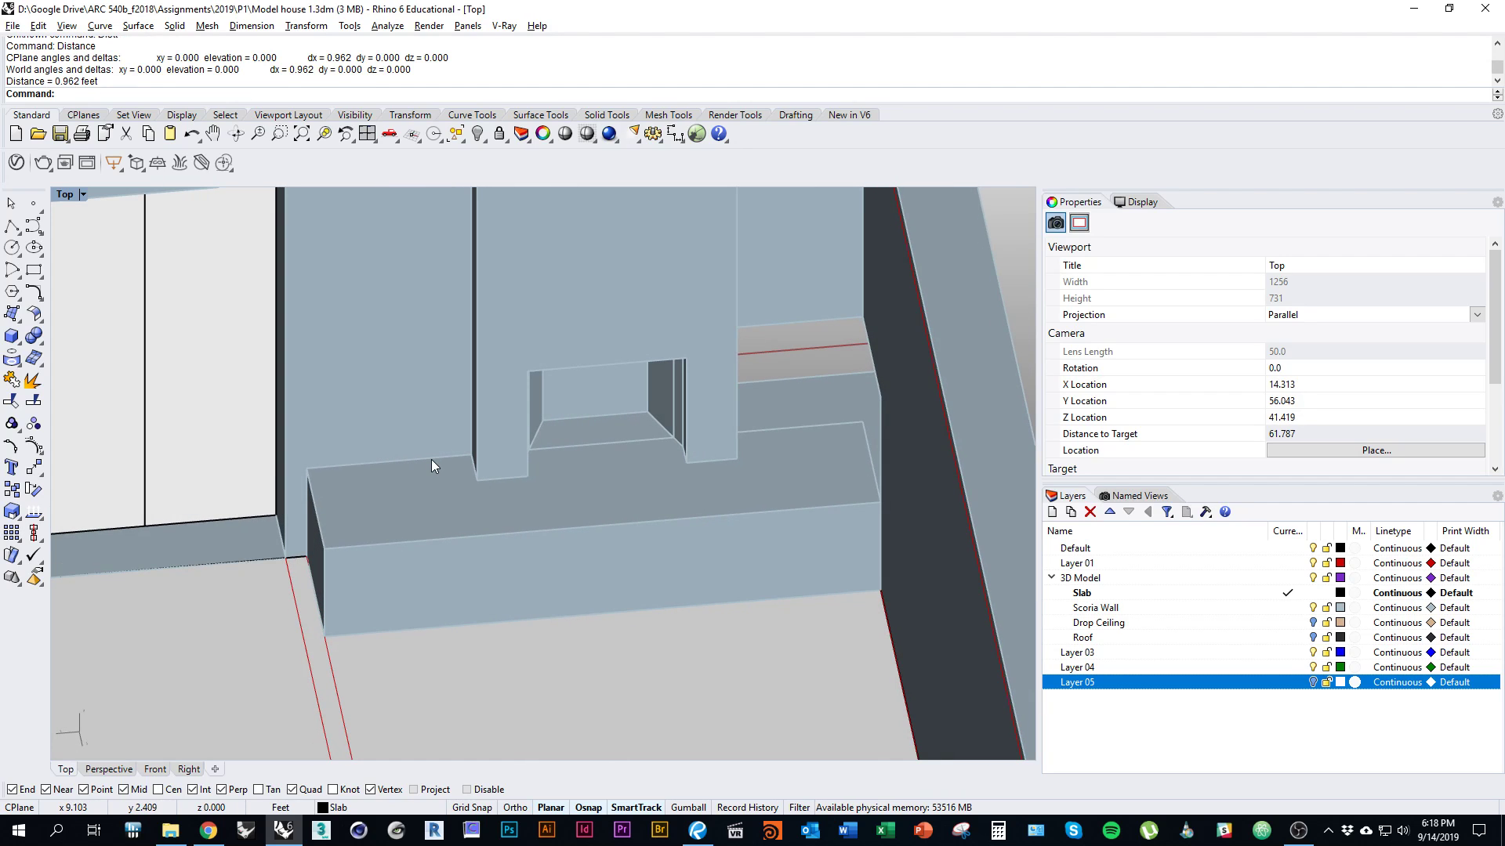
type("box")
key("Return")
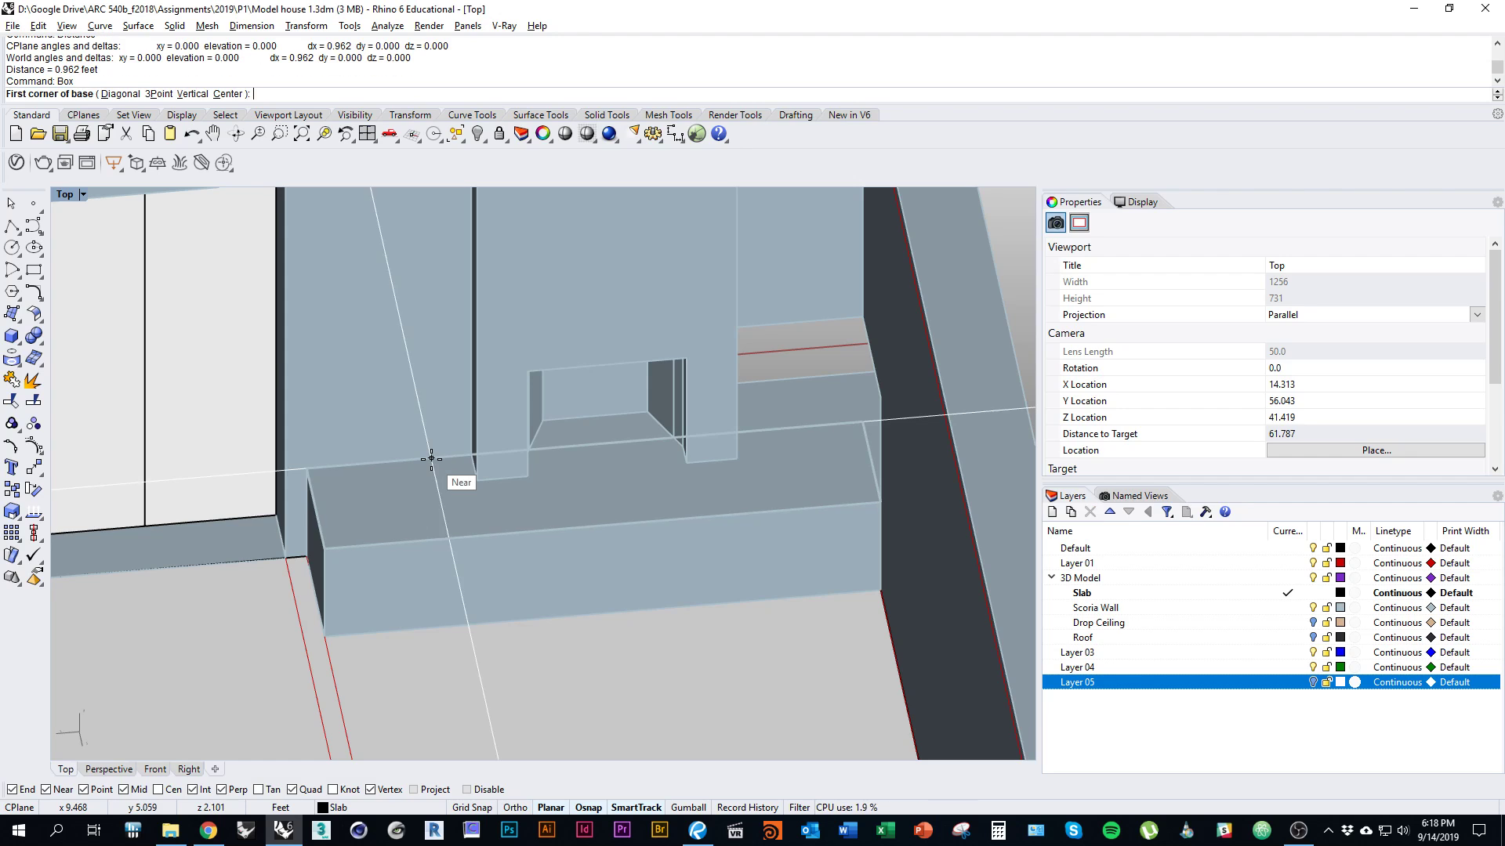
left_click(328, 639)
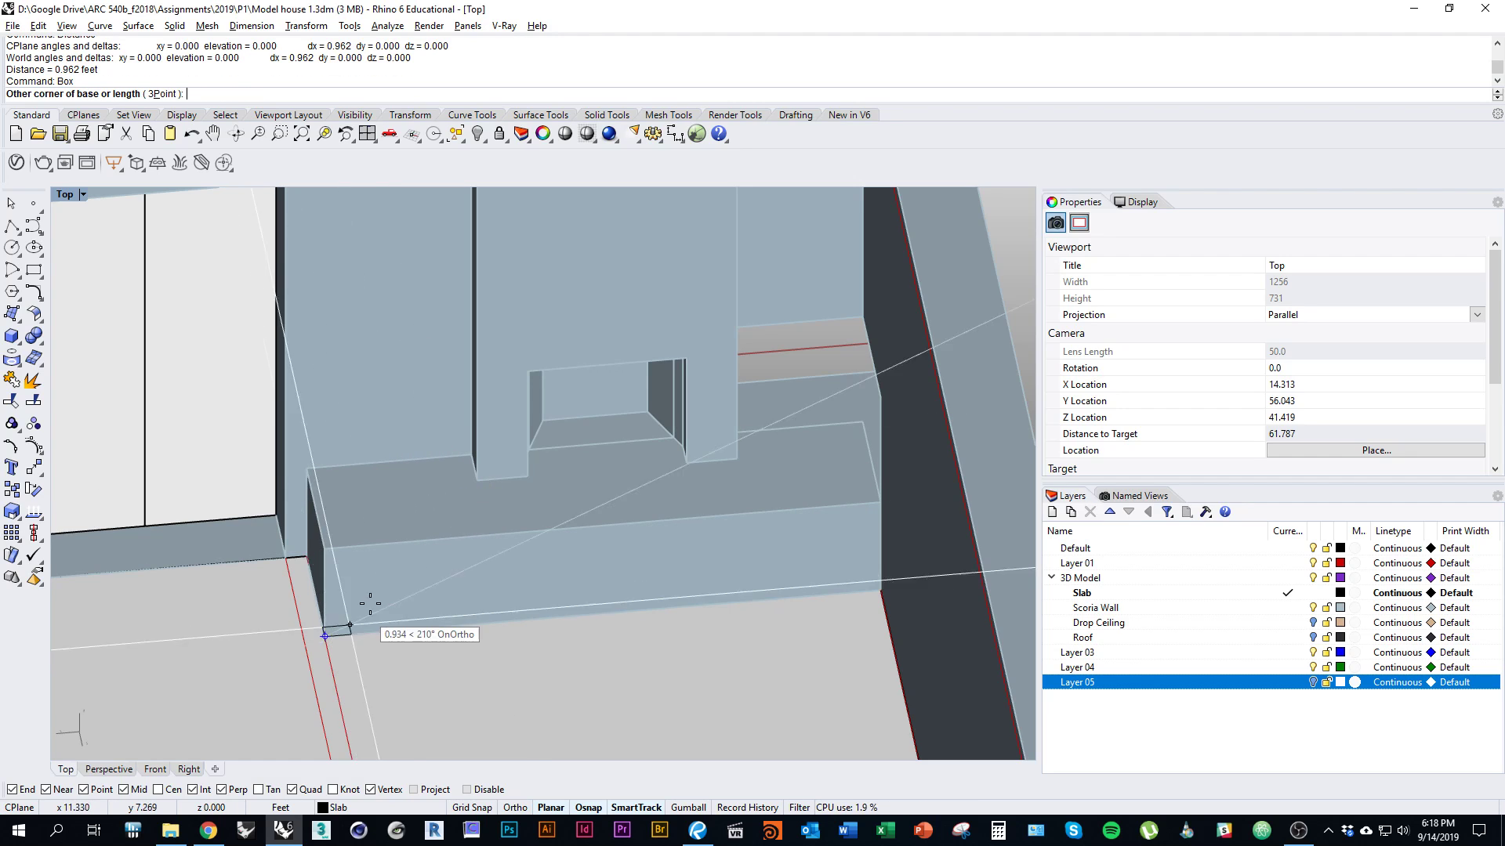
left_click(471, 455)
scroll(470, 578, "up", 3)
Try to scale the box uniformly to a 2.14 ft length and undo the scaling
left_click(515, 552)
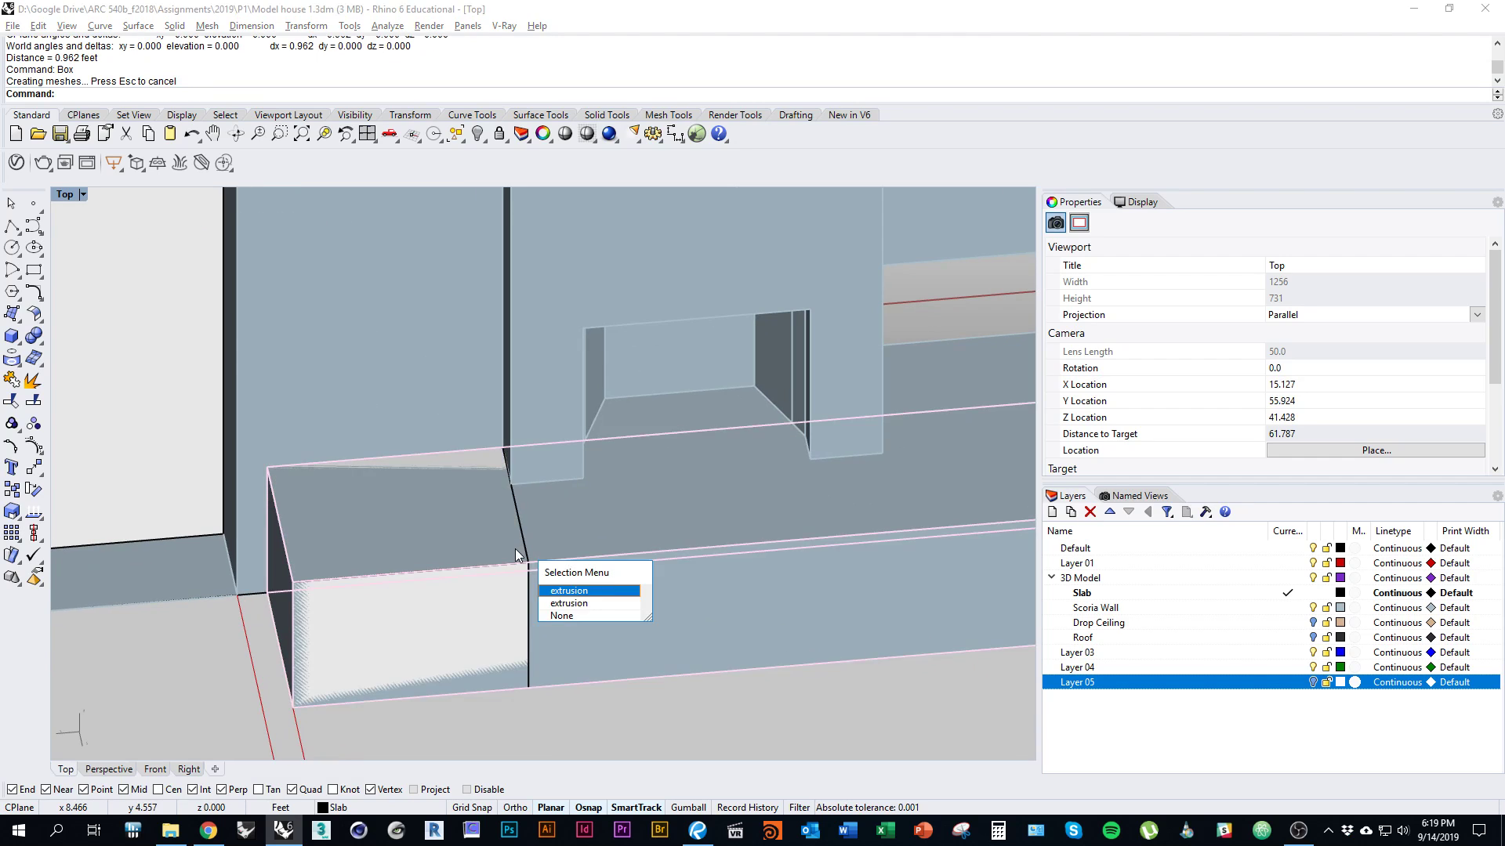
left_click(566, 595)
right_click_drag(533, 601, 641, 600)
type("le")
key("Return")
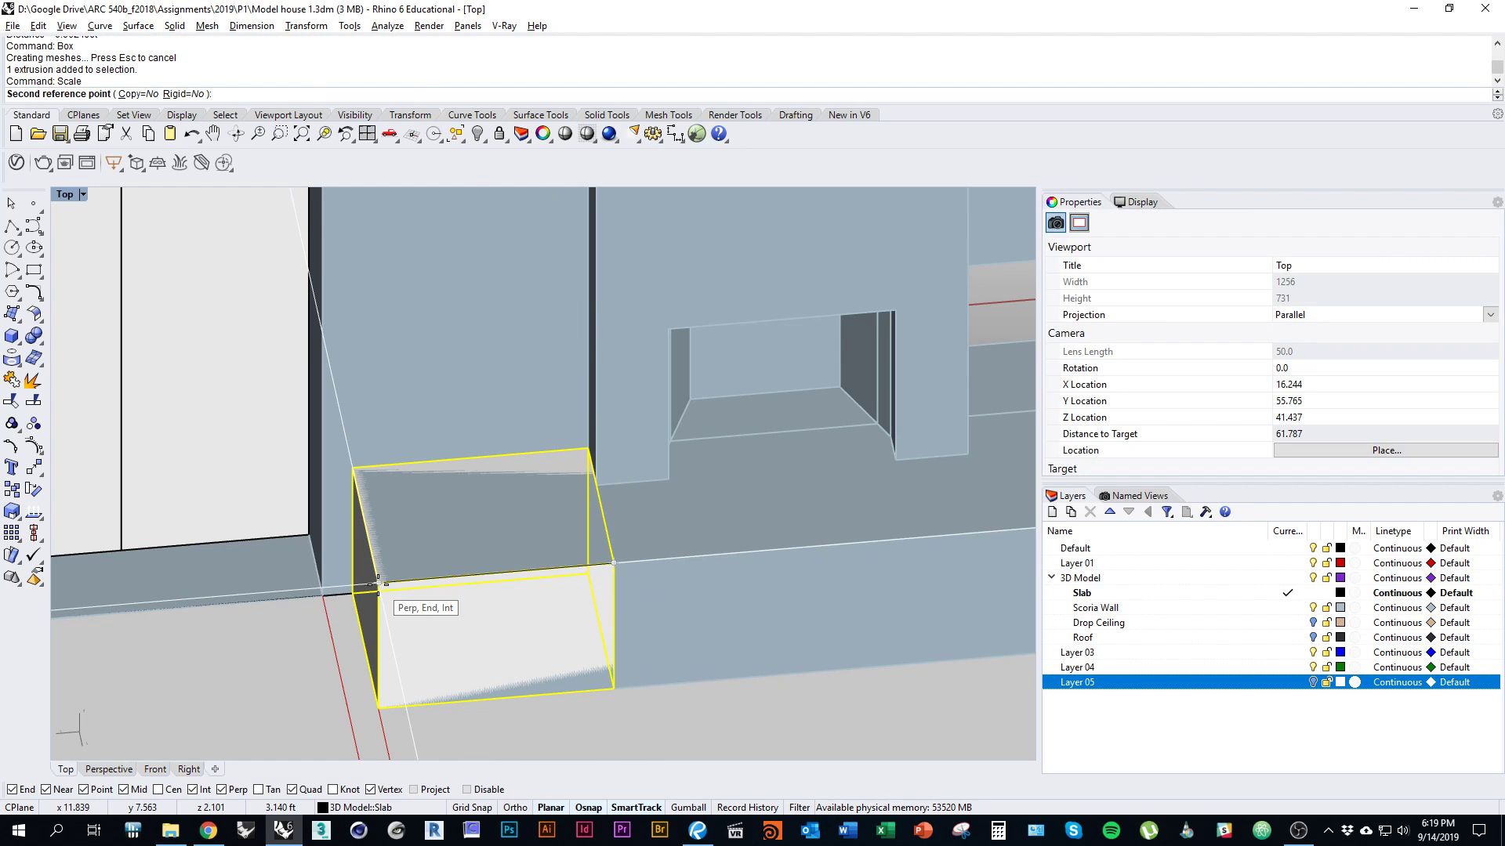
left_click(377, 584)
key("ctrl+z")
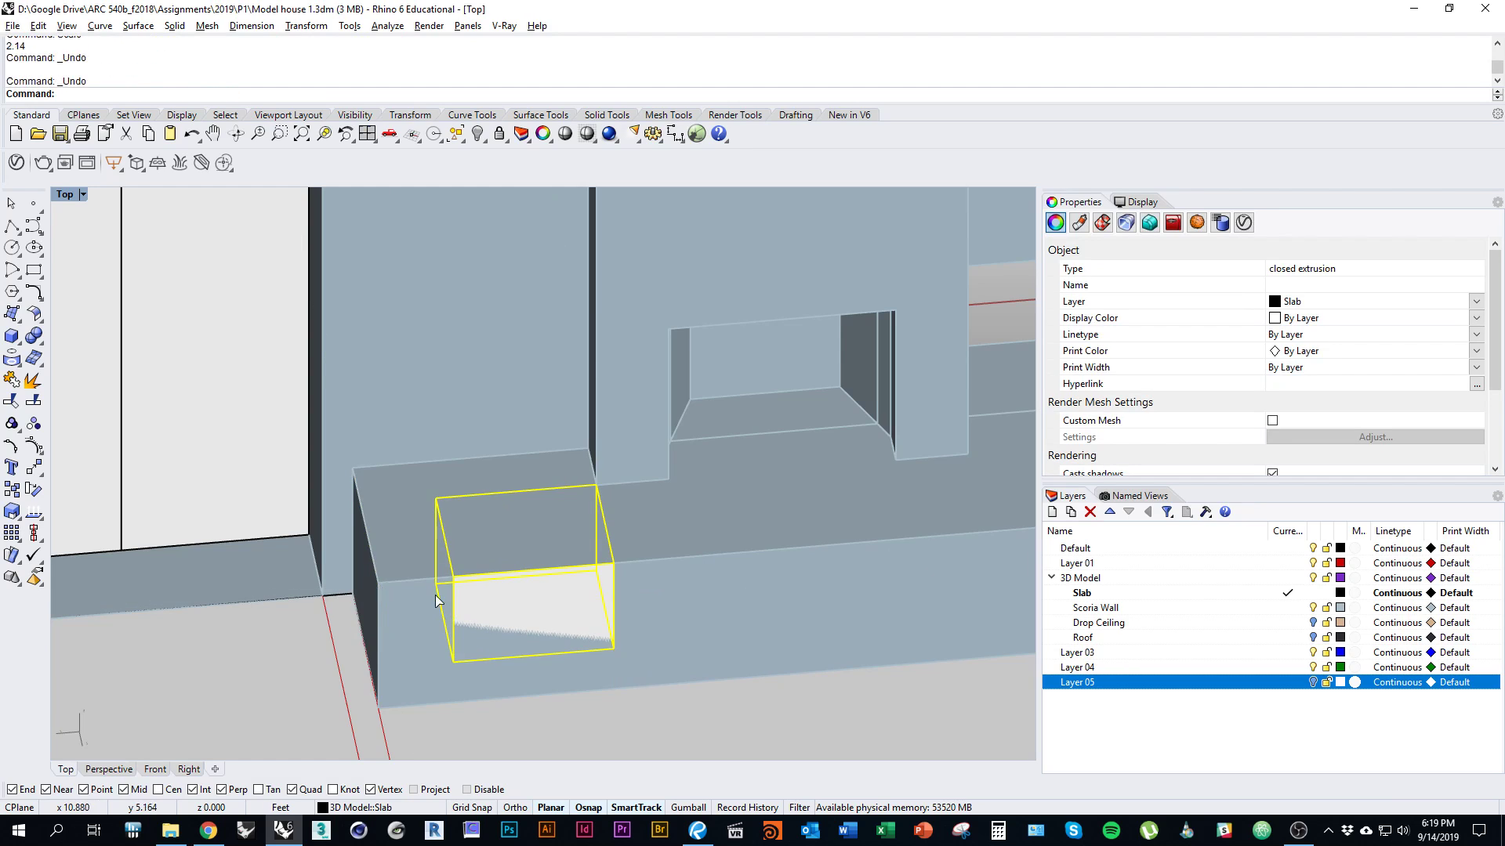
Scale the box only along the bench to a 2.14 ft length with Scale1D and check the living room photo
key("Return")
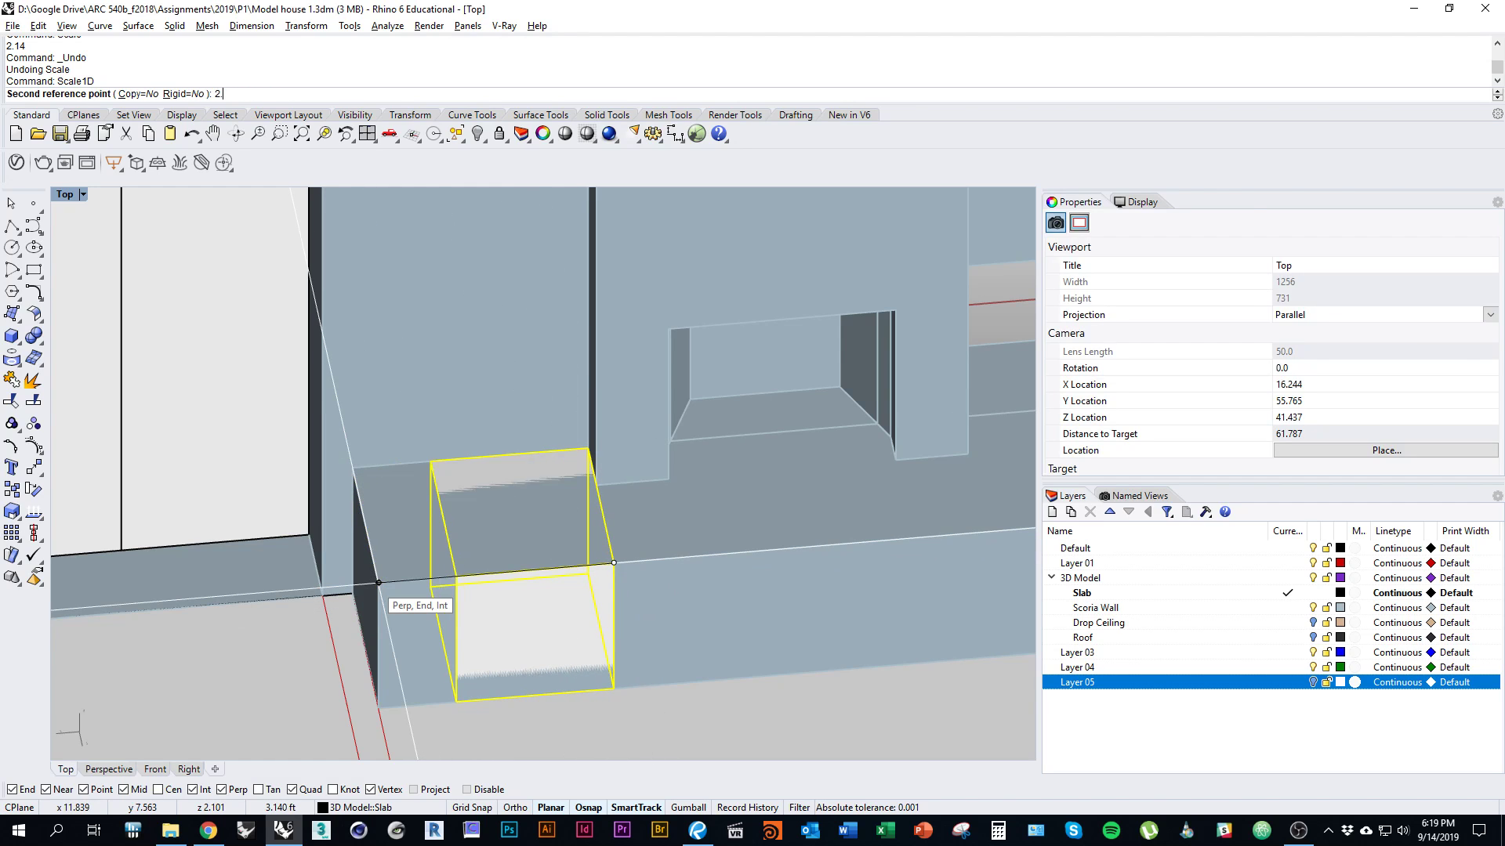
left_click(373, 581)
key("alt+Tab")
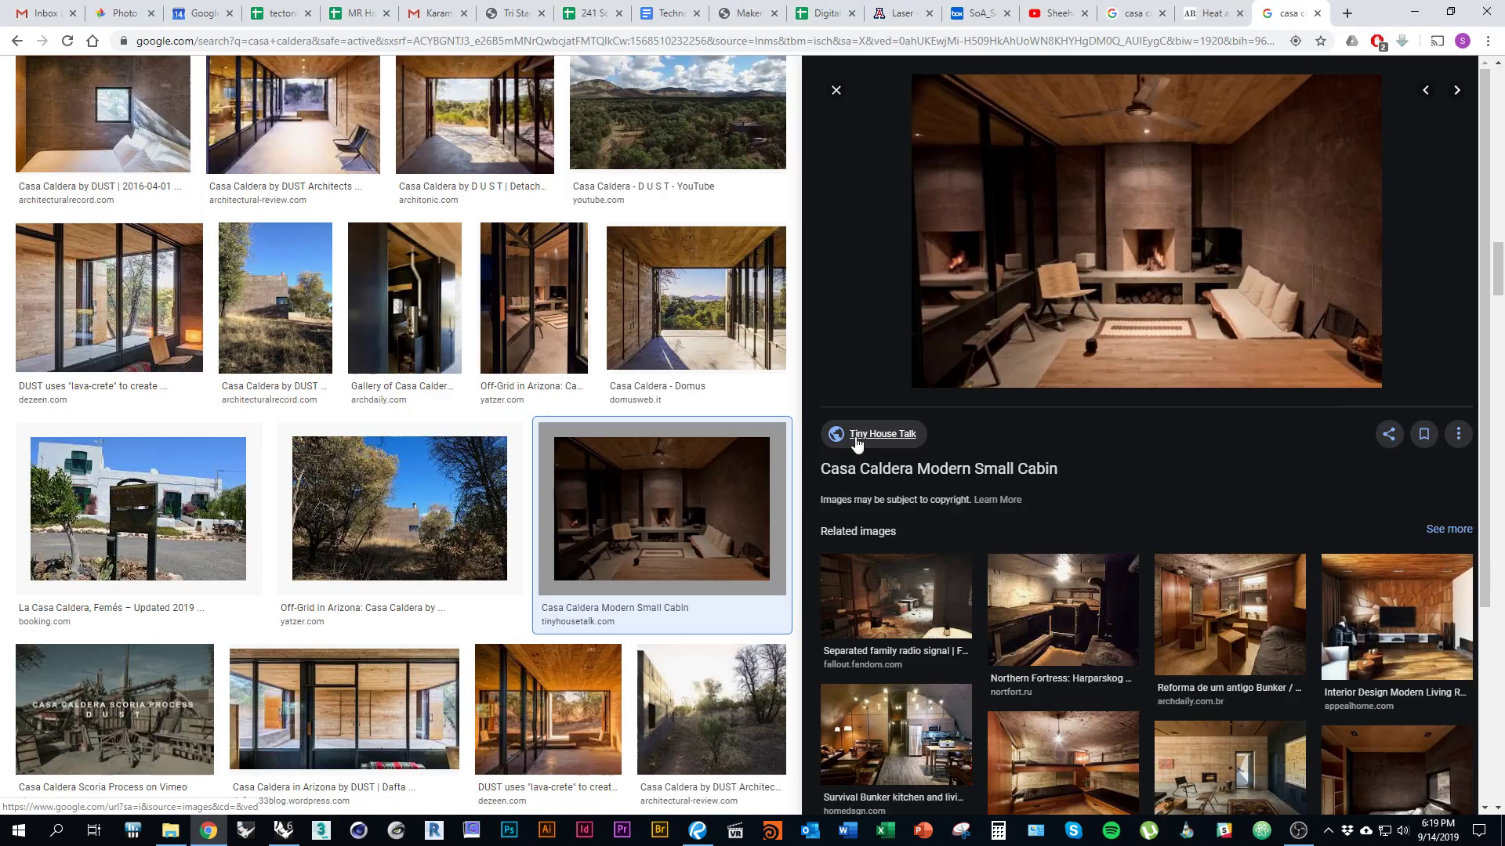
key("alt+Tab")
Lower the box's height to about 1.73 ft with Scale1D, keeping its base on the floor
right_click_drag(575, 637, 603, 567, "ctrl+shift")
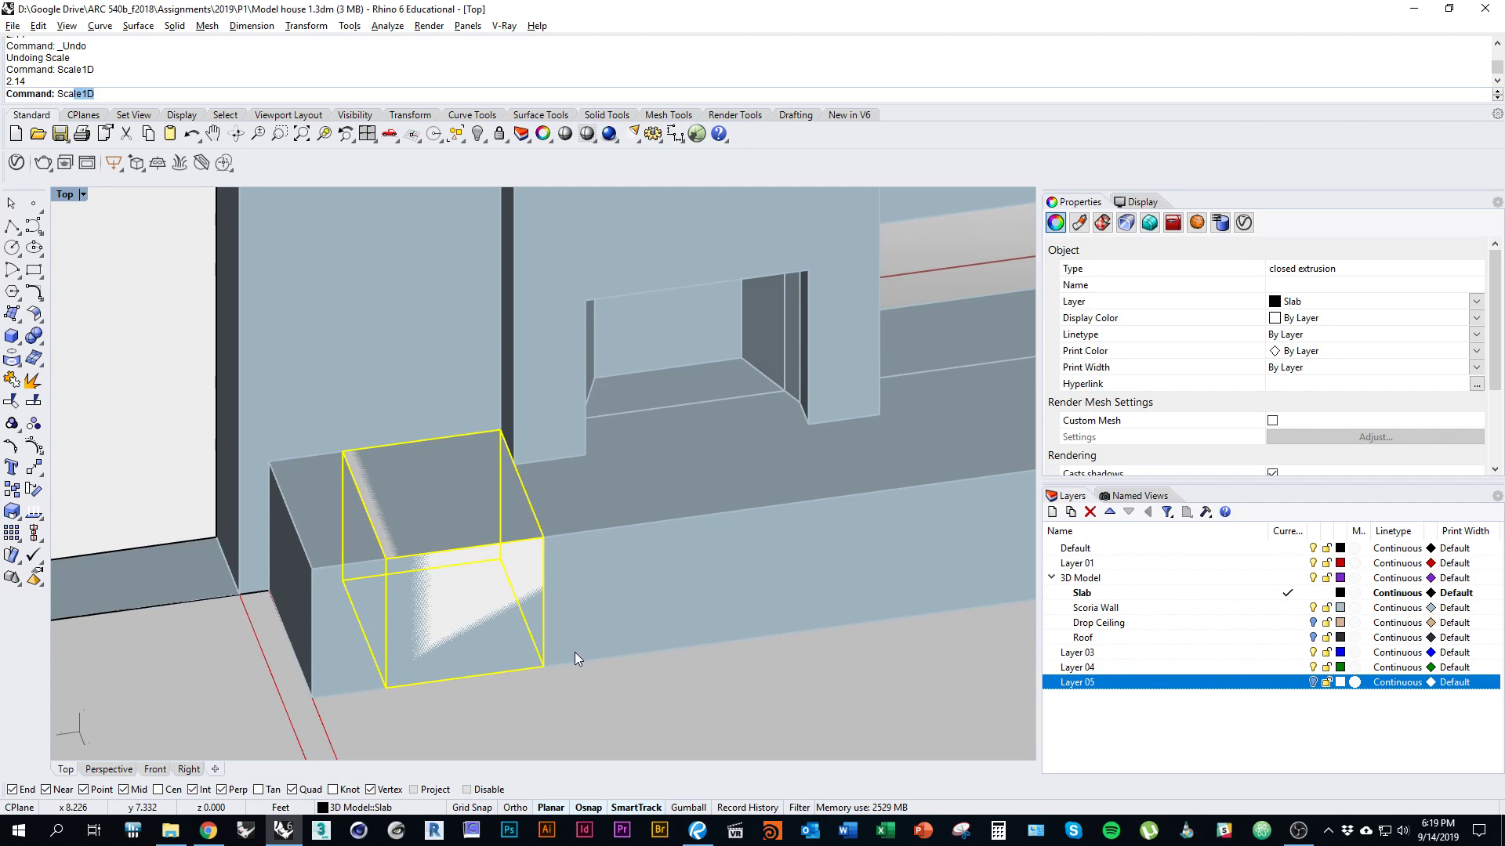
type("1D")
key("Return")
left_click(544, 666)
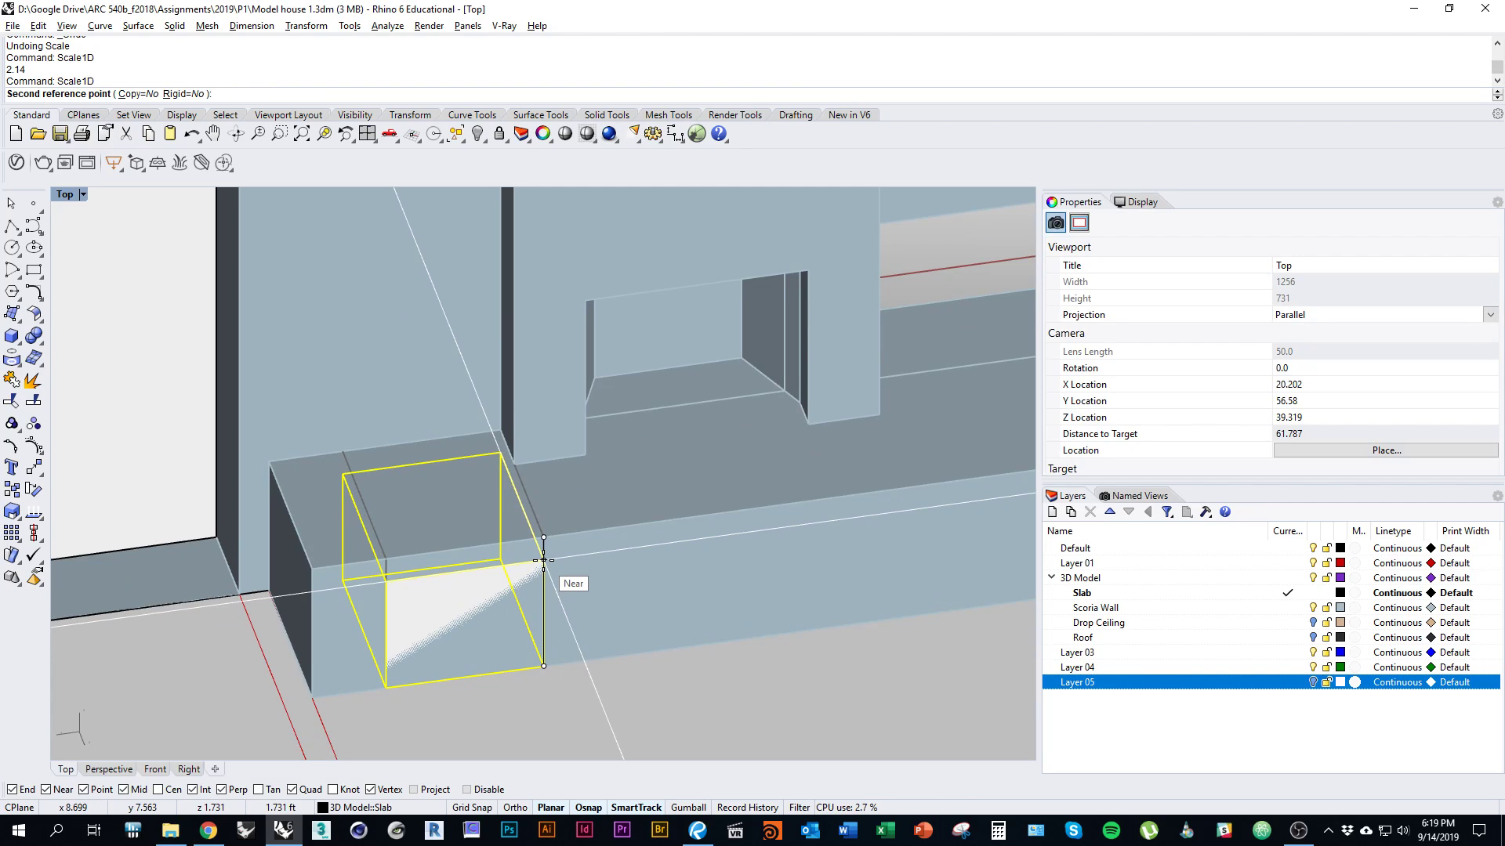
left_click(544, 560)
Copy the box along the bench so its side lines up with the nearer edge of the firebox opening
right_click_drag(543, 566, 542, 624)
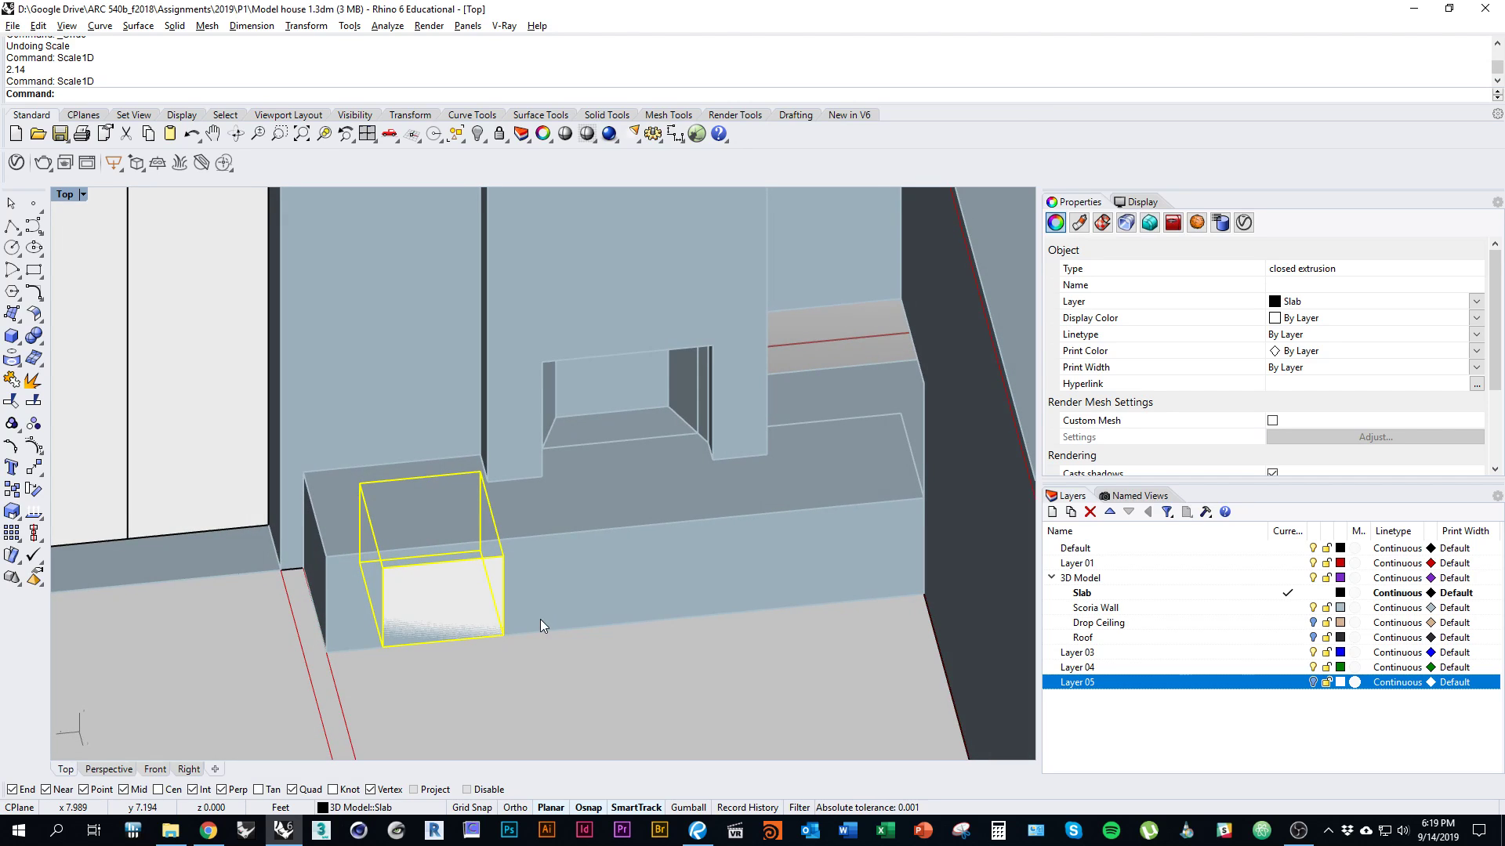
type("Copy")
key("Return")
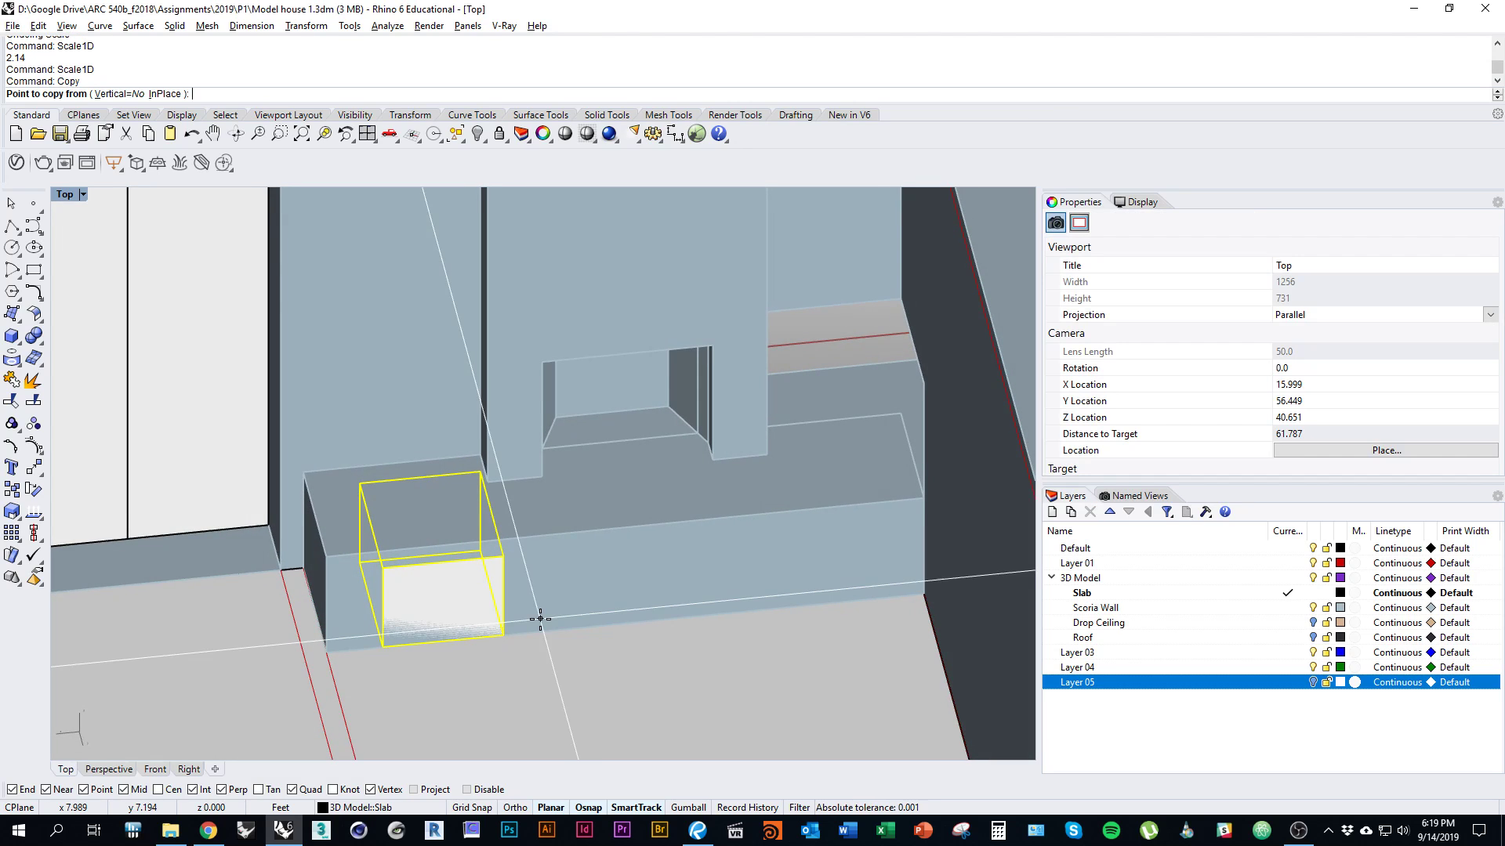
left_click(382, 645)
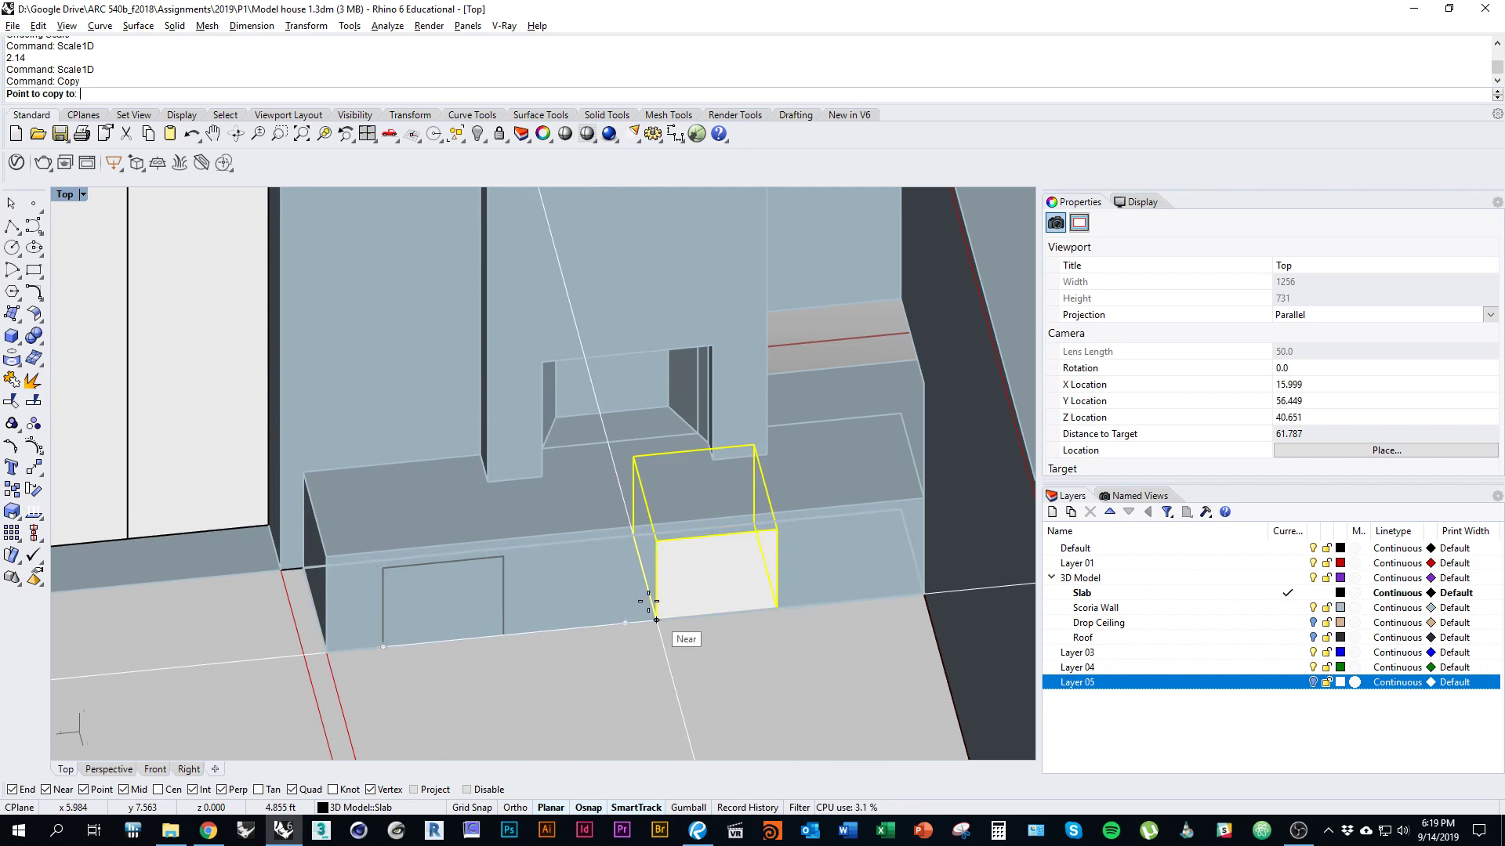
left_click(546, 475)
right_click_drag(665, 509, 649, 552)
right_click(644, 560)
Stretch the copied box along the bench with Scale1D to the far edge of the firebox opening
left_click(617, 634)
left_click(647, 672)
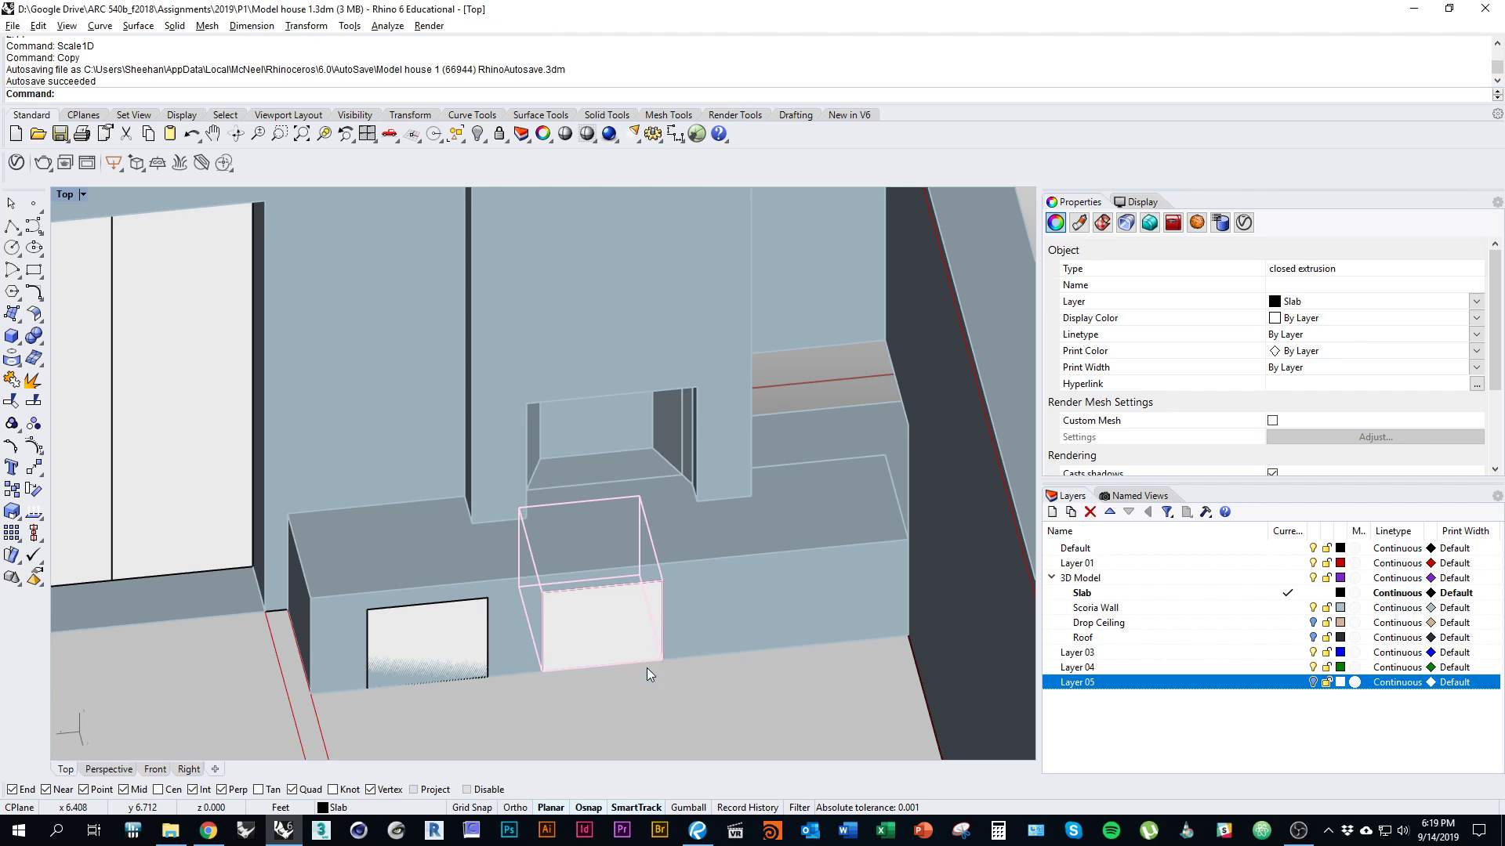
type("Scale1D")
key("Return")
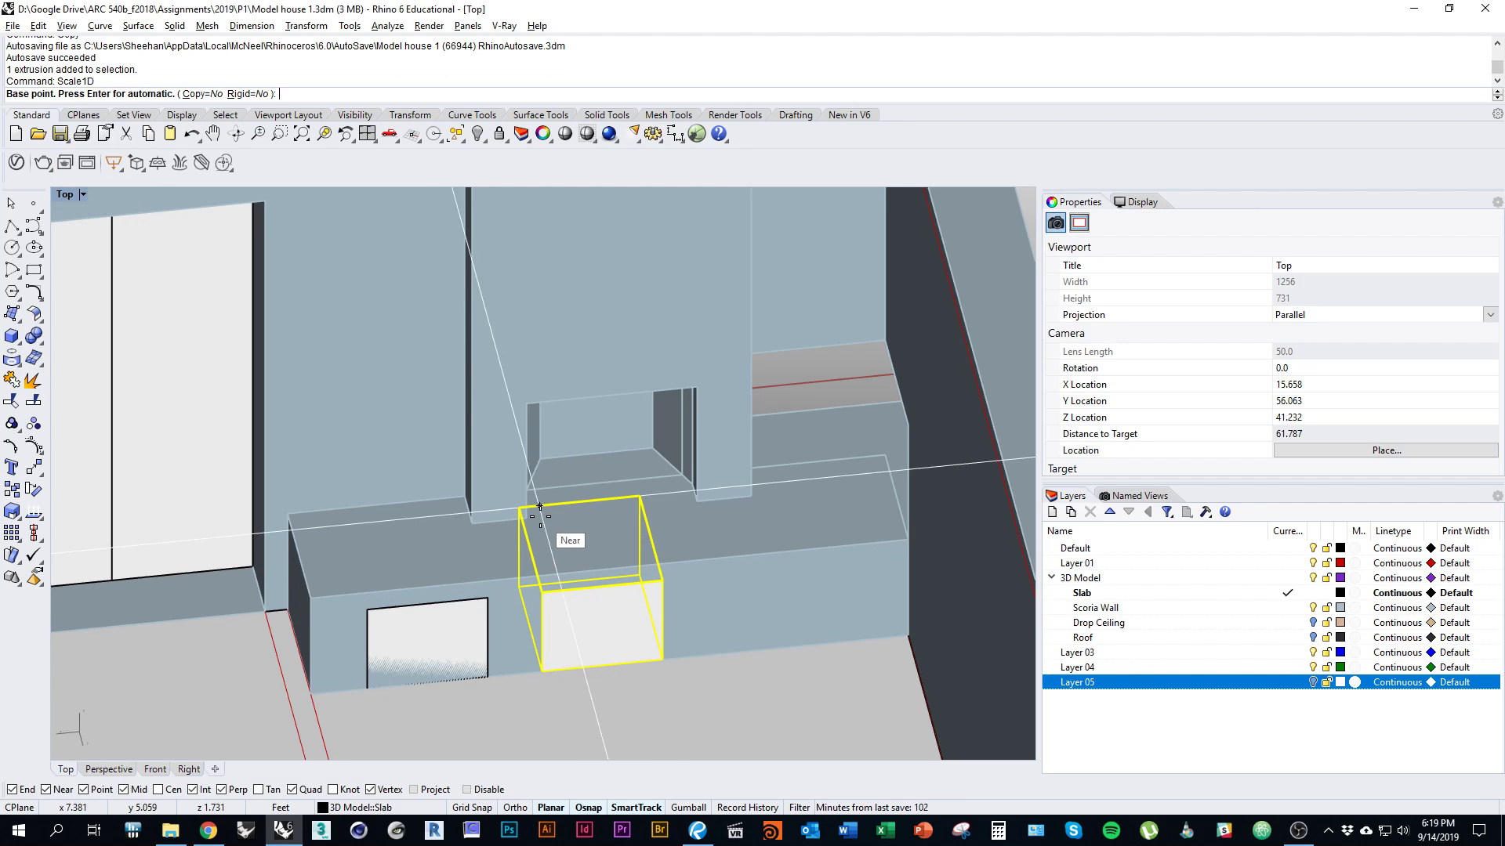
left_click(542, 592)
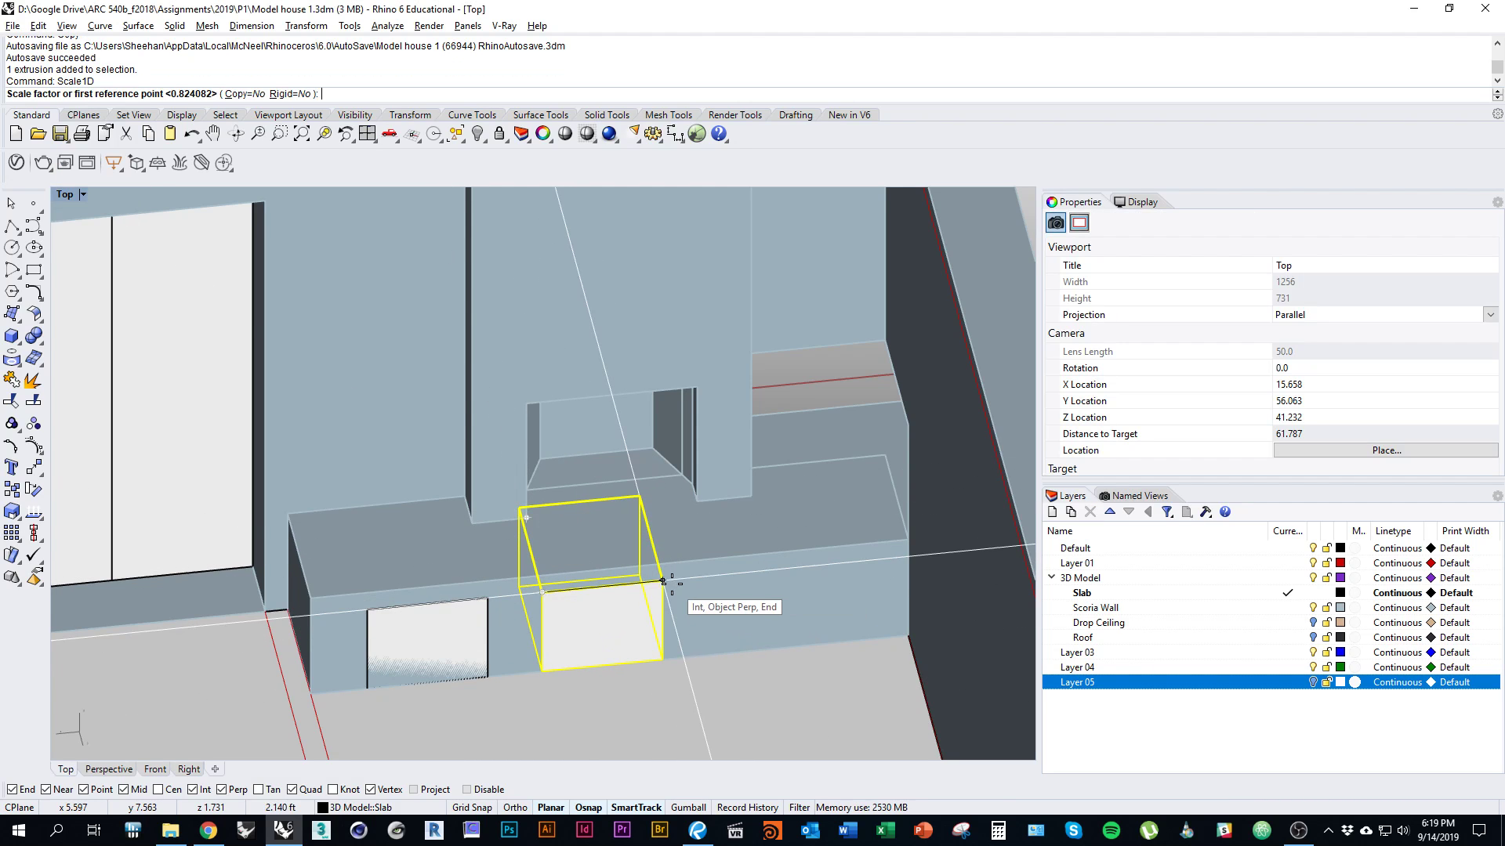
left_click(682, 602)
left_click(709, 515)
Mirror the first, narrower box across the midpoint of the middle box to the bench's other end
right_click_drag(760, 637, 547, 690)
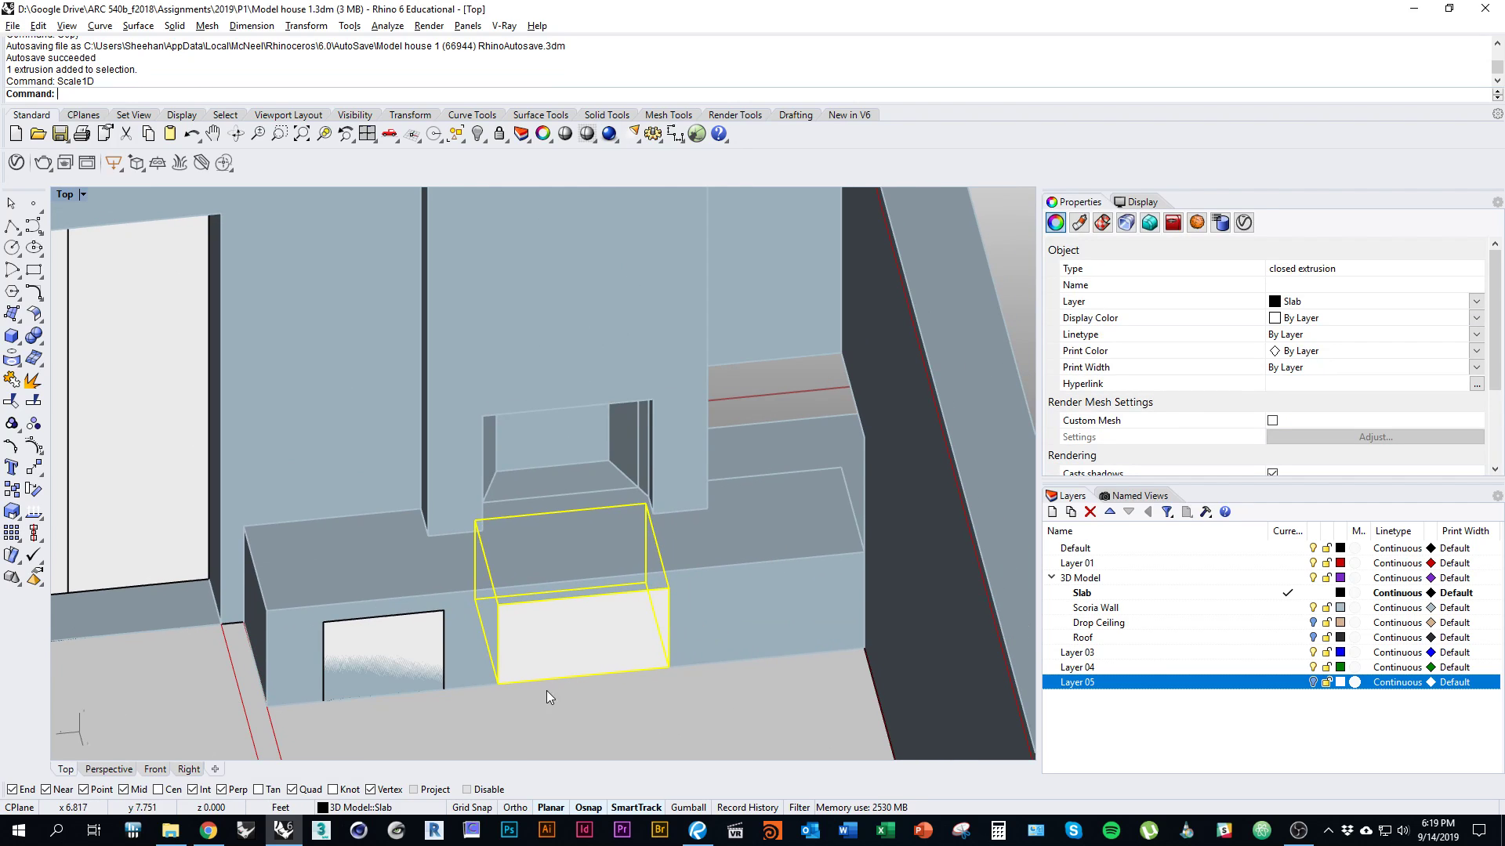
left_click(402, 662)
left_click(459, 713)
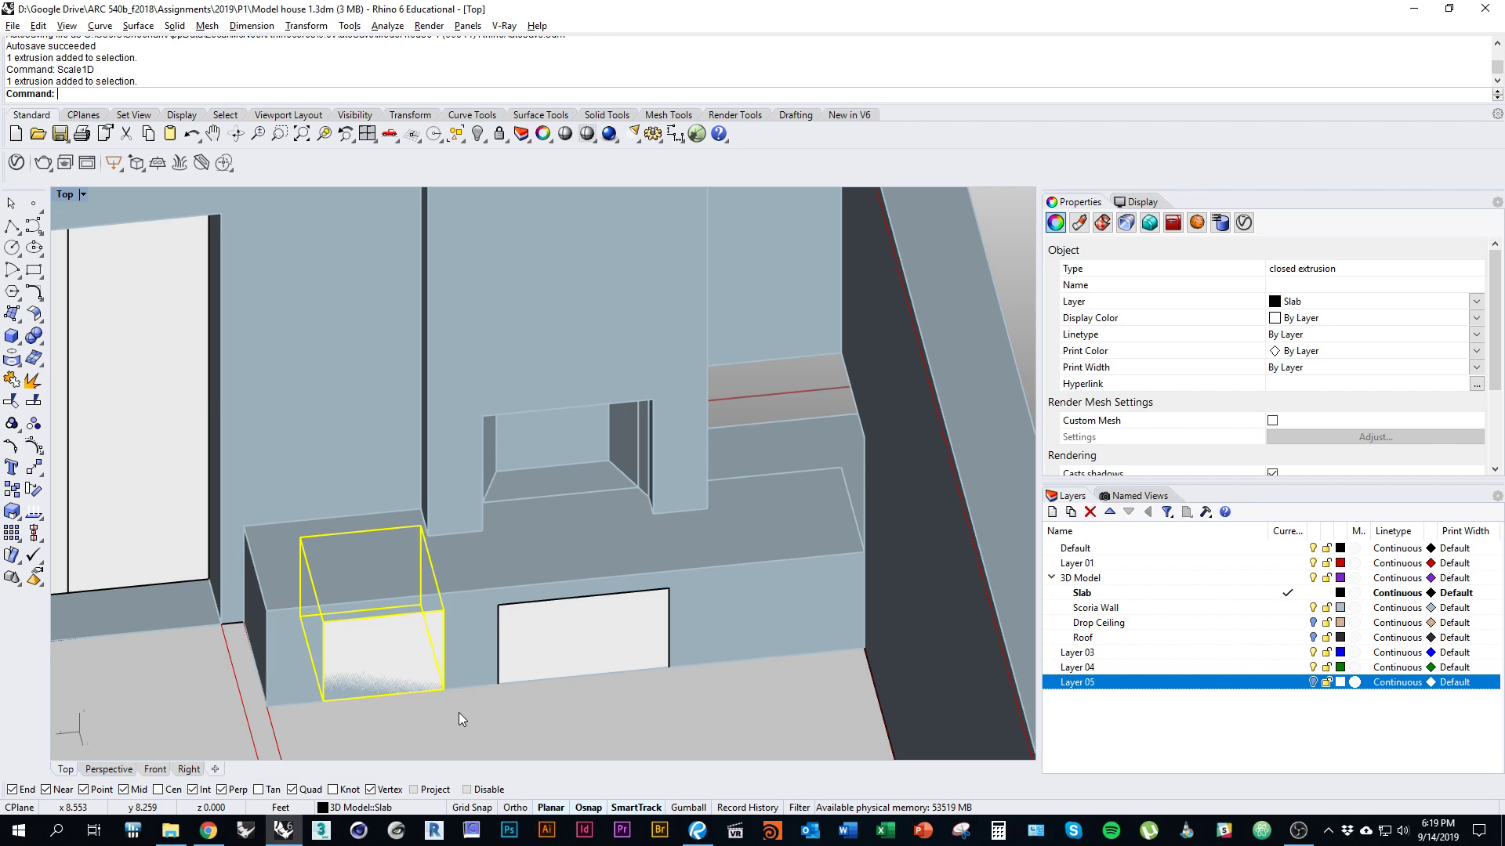
key("Return")
left_click(584, 598)
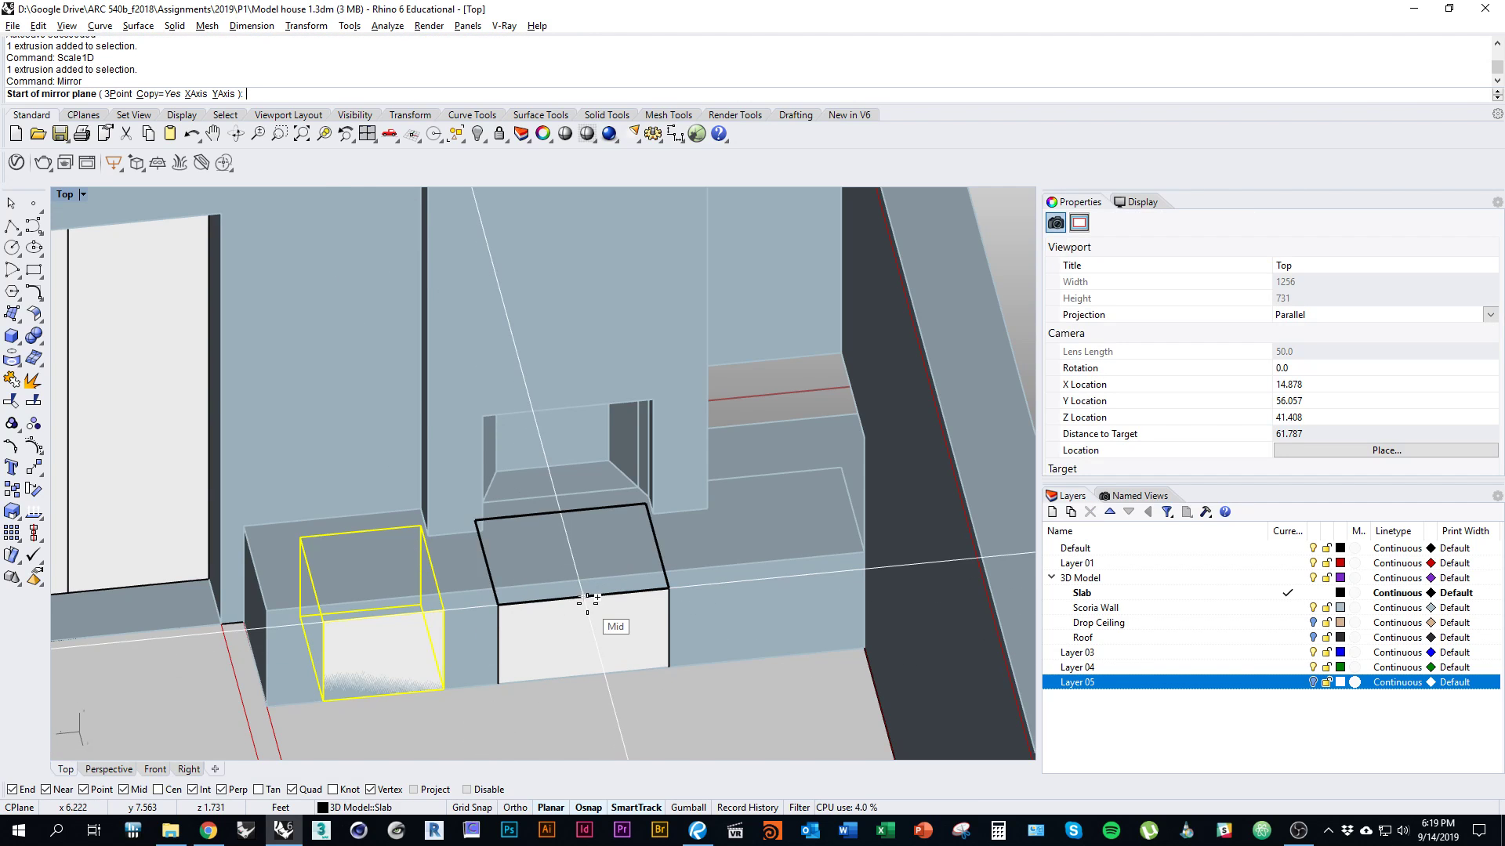
left_click(599, 657, "shift")
key("Escape")
Subtract the three boxes from the bench with BooleanDifference to cut its storage openings
scroll(726, 612, "down", 4)
right_click_drag(757, 612, 670, 532, "ctrl+shift")
left_click(670, 533)
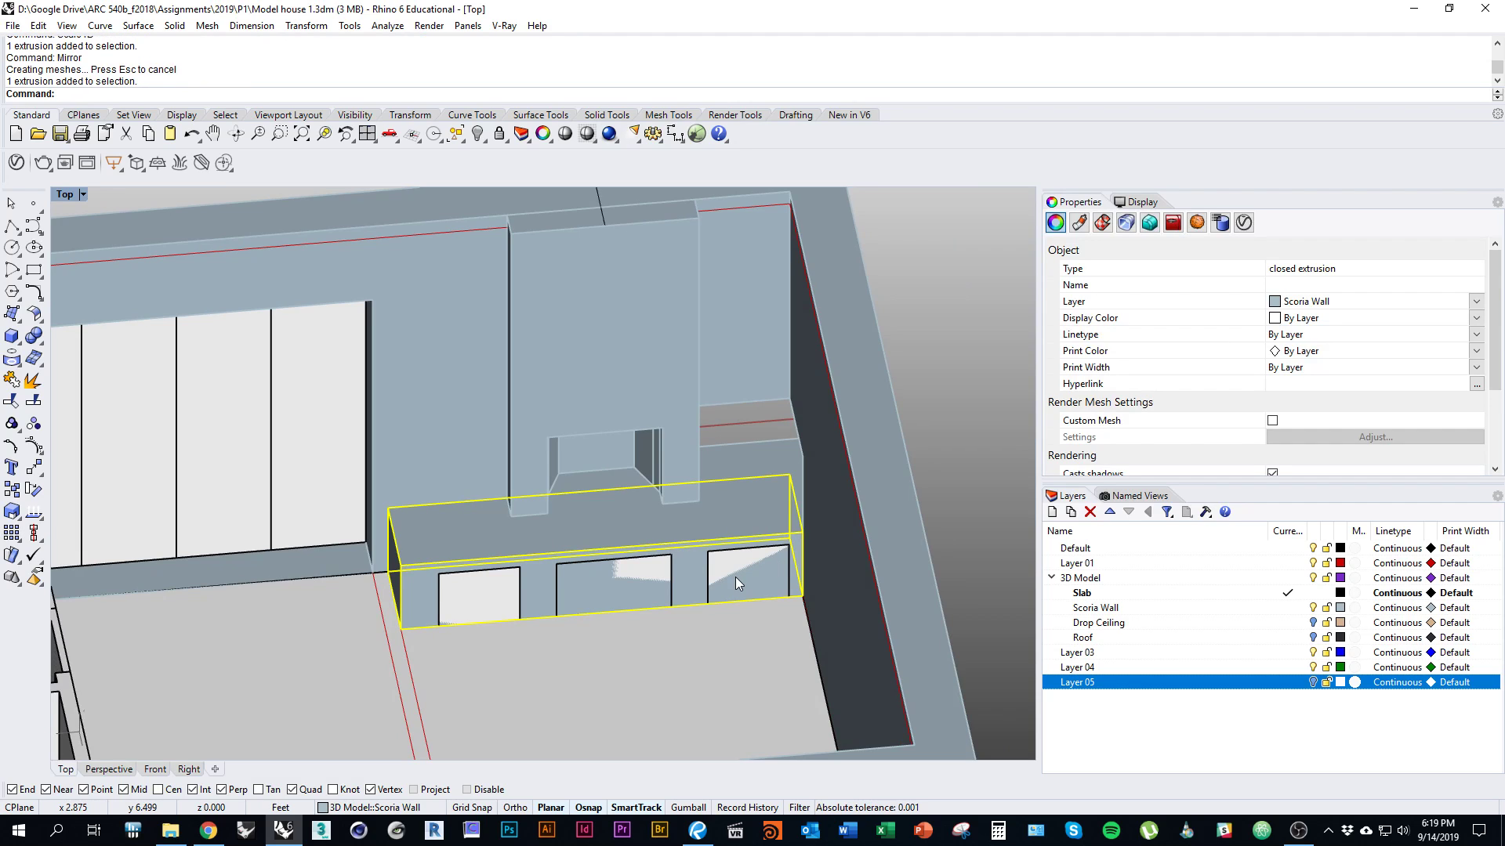
key("Return")
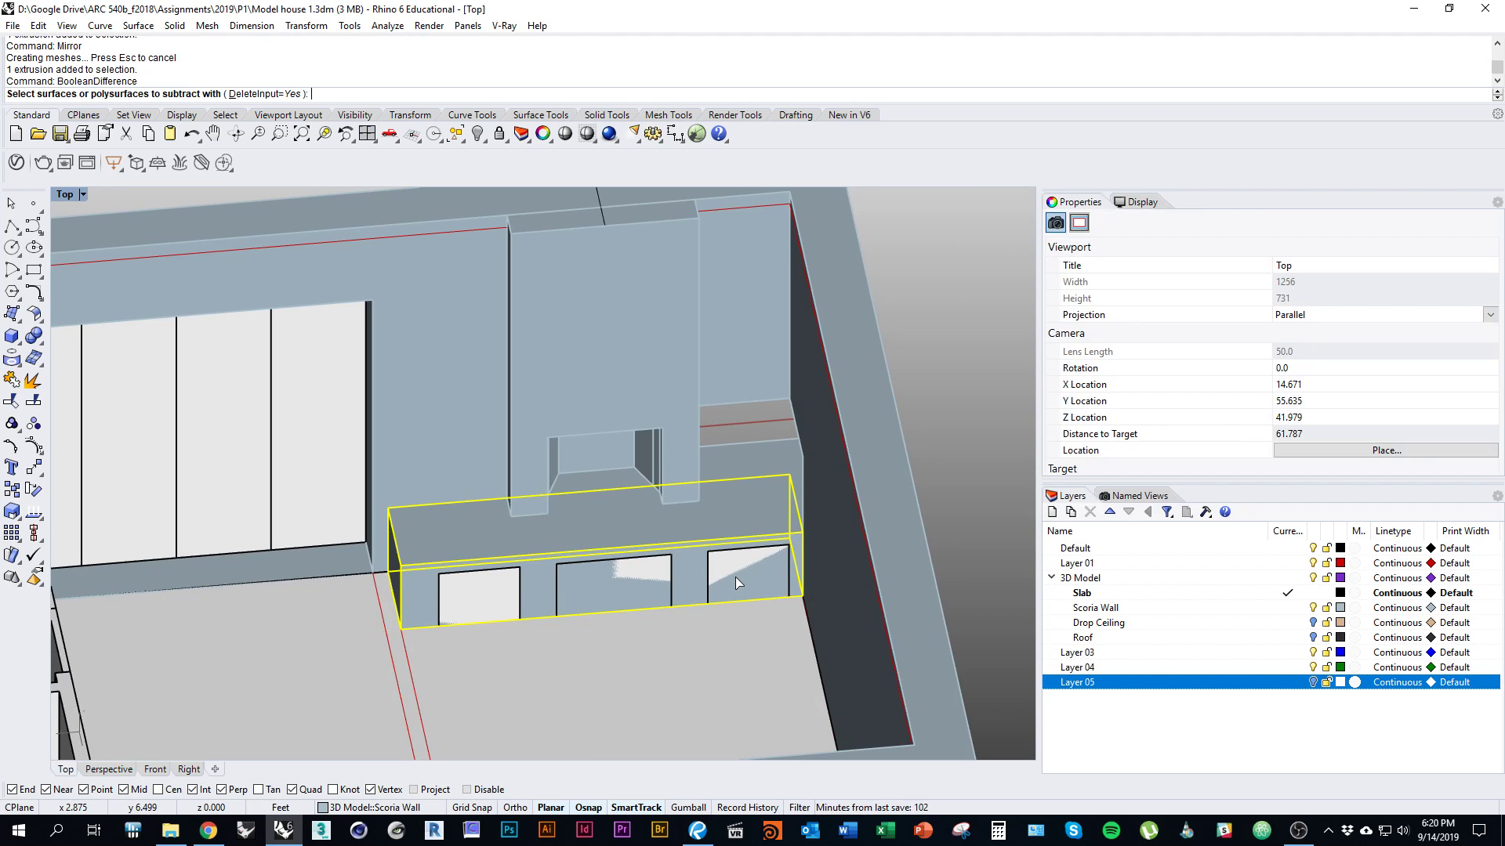
left_click(498, 604)
key("Return")
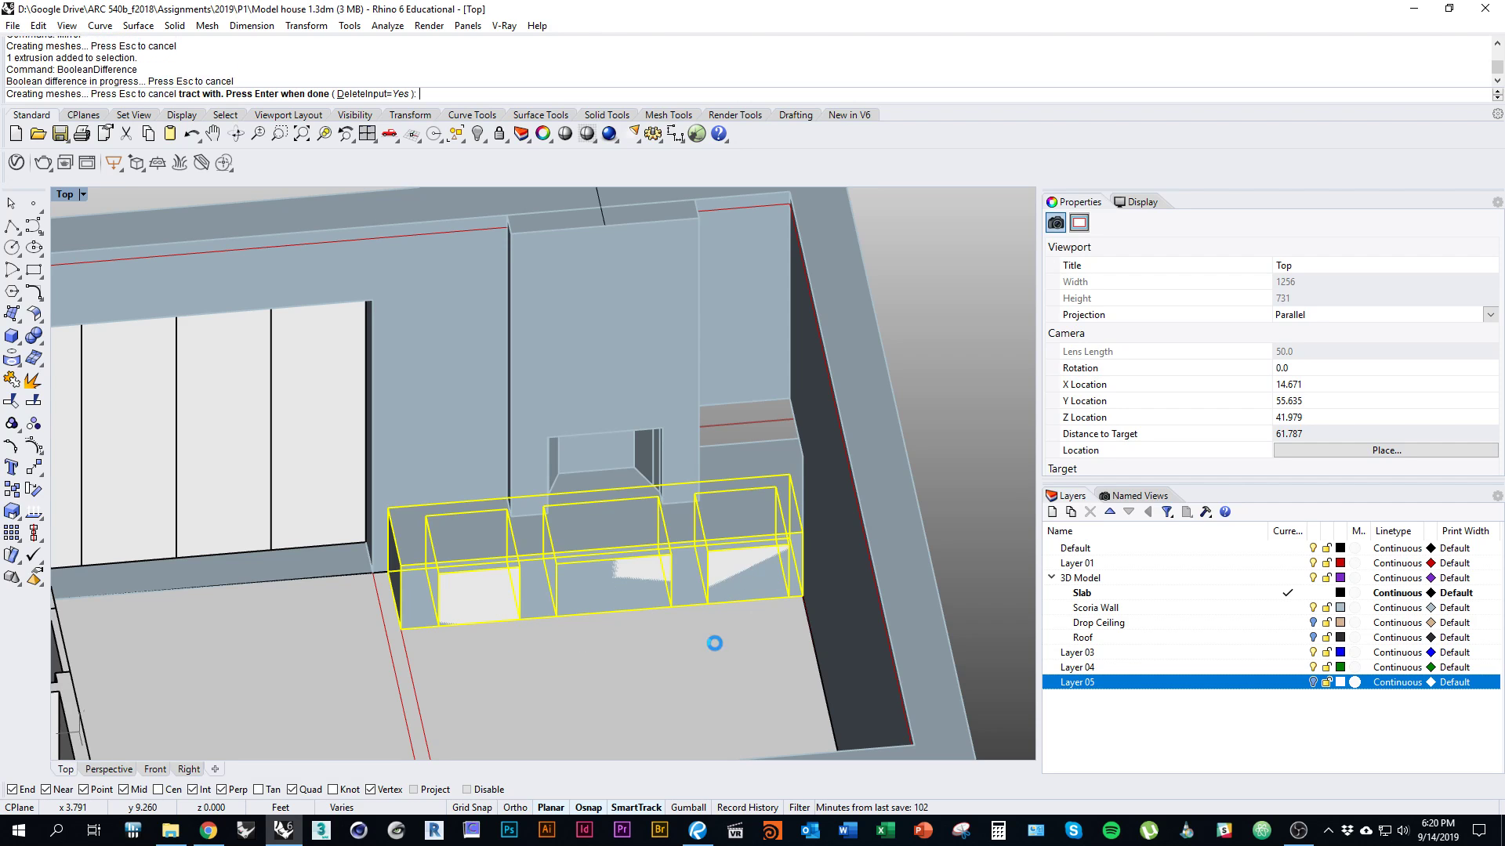
Turn on Layer 05 to show the floor plan and examine the partition between the living room and zaguan
right_click_drag(712, 638, 698, 602)
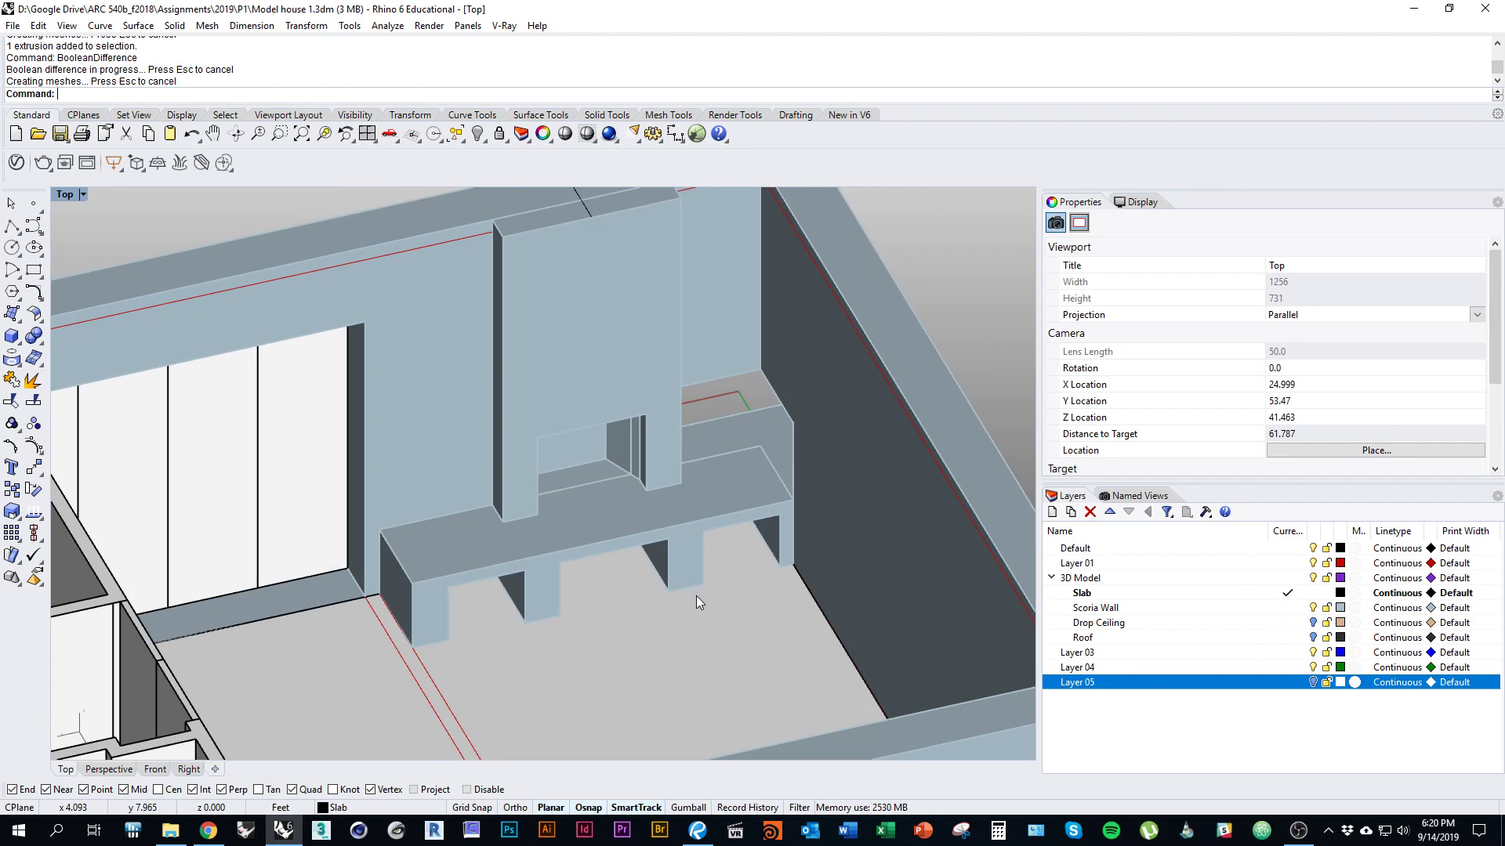
right_click_drag(558, 620, 609, 595)
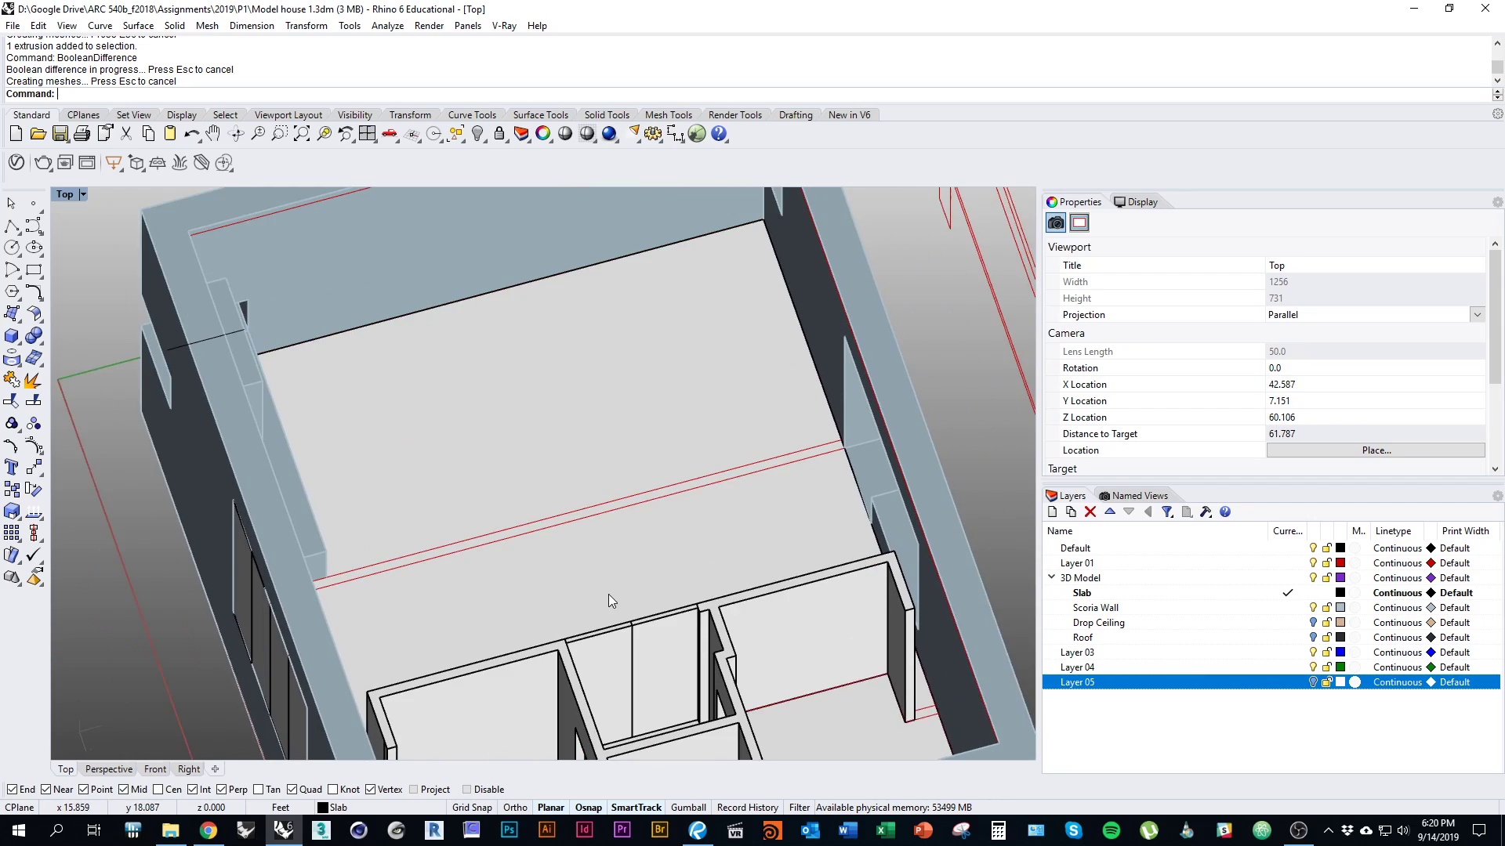
left_click(1313, 683)
right_click_drag(749, 579, 298, 603, "ctrl+shift")
scroll(706, 636, "down", 3)
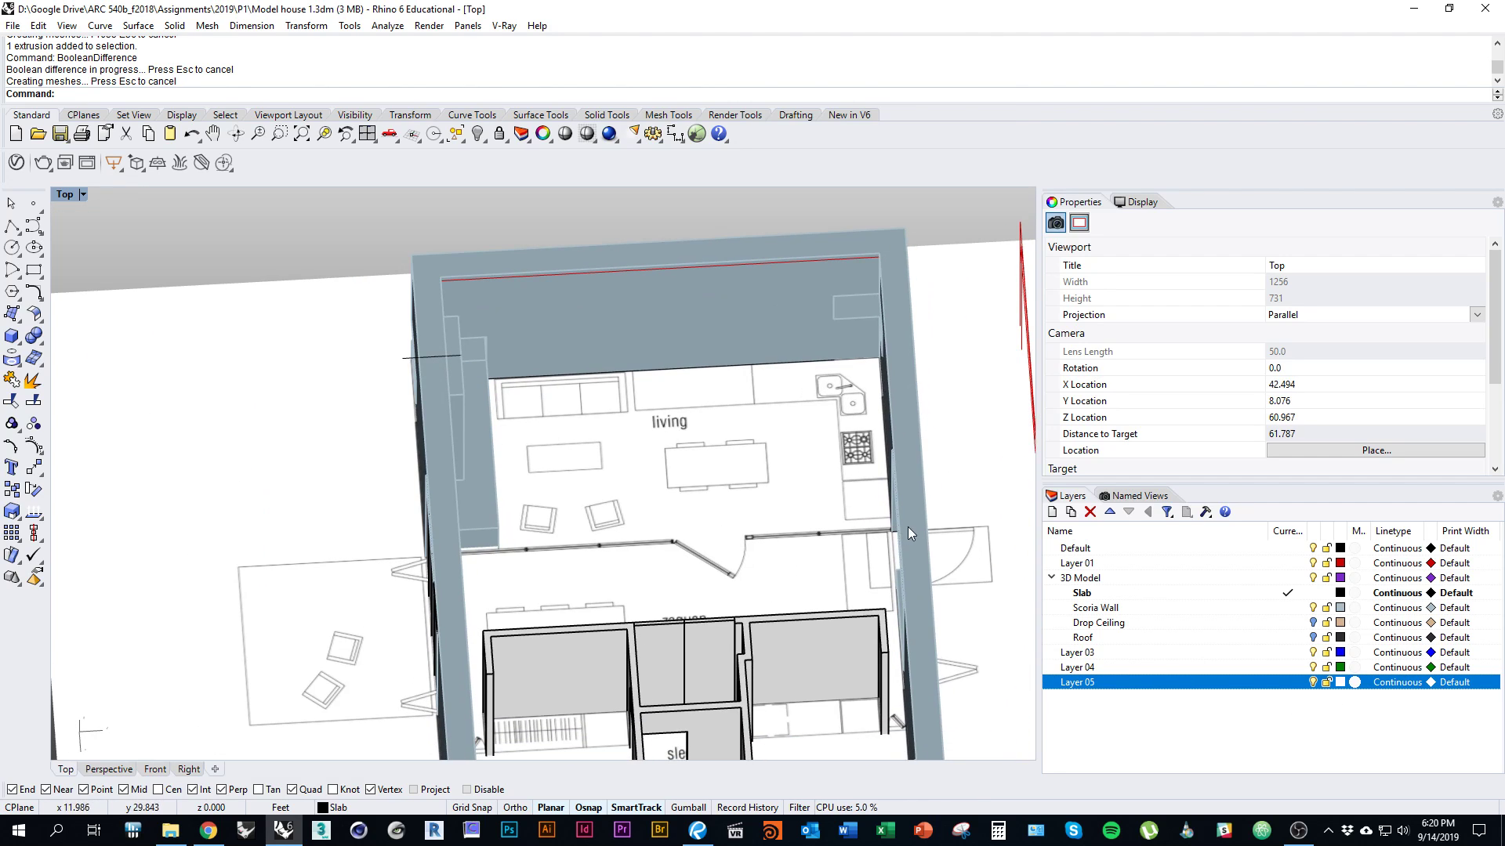
right_click_drag(915, 534, 725, 535)
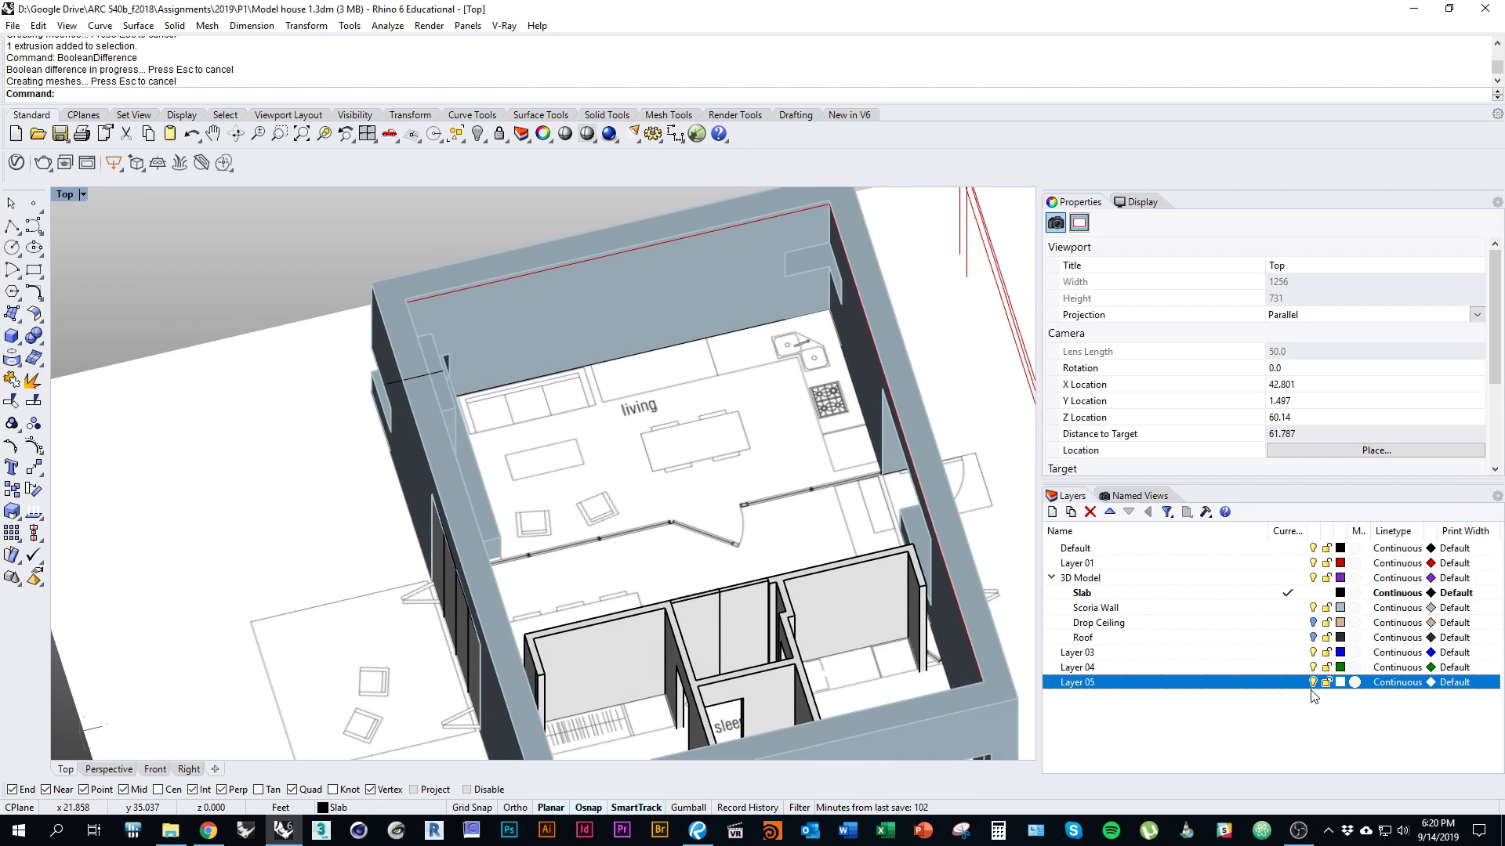
right_click_drag(727, 554, 991, 632)
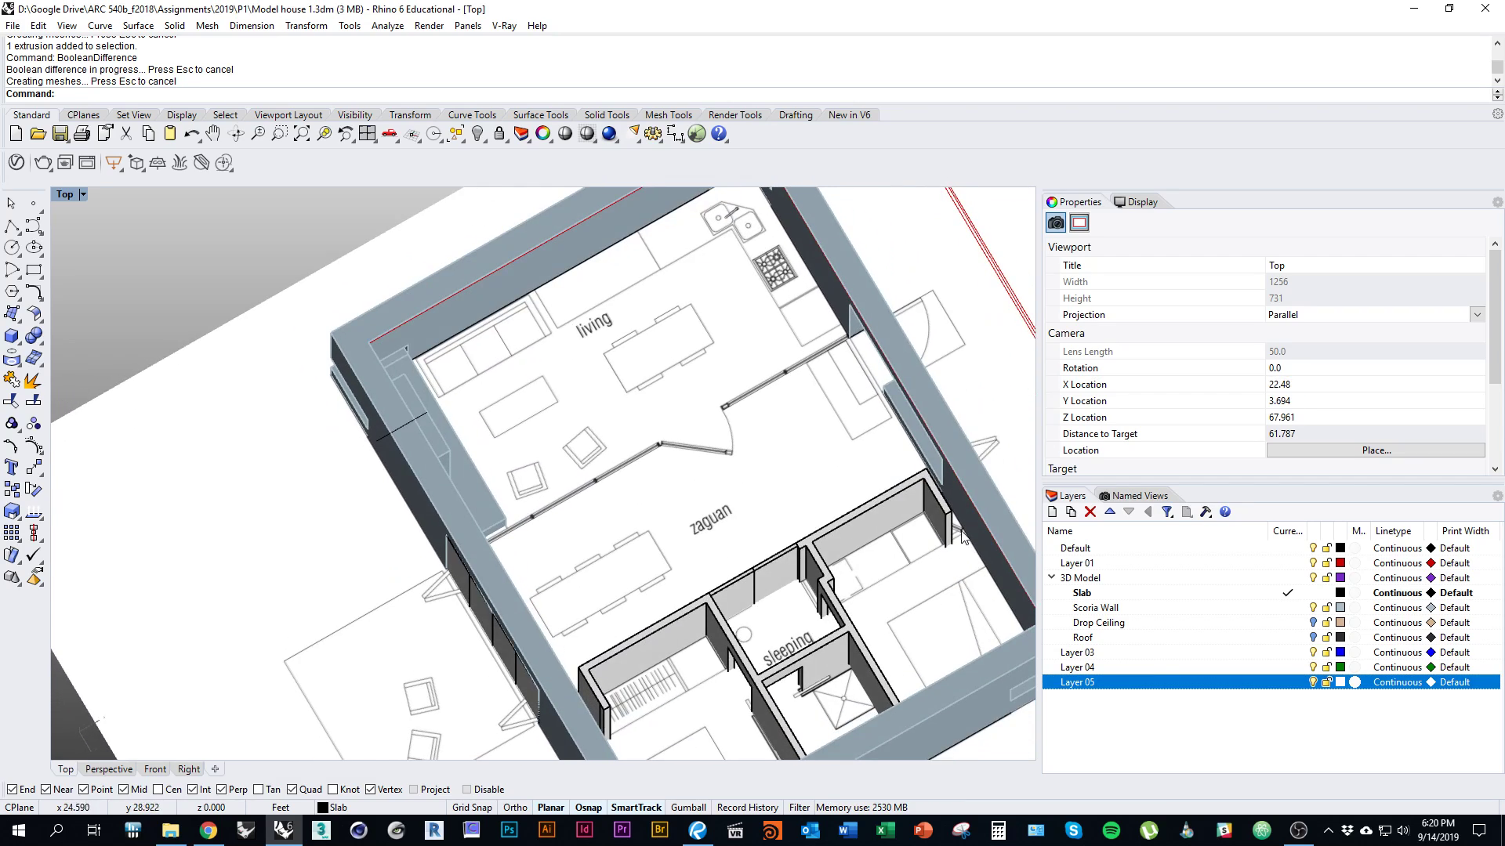
scroll(962, 537, "up", 5)
scroll(944, 584, "down", 5)
right_click_drag(944, 584, 857, 600)
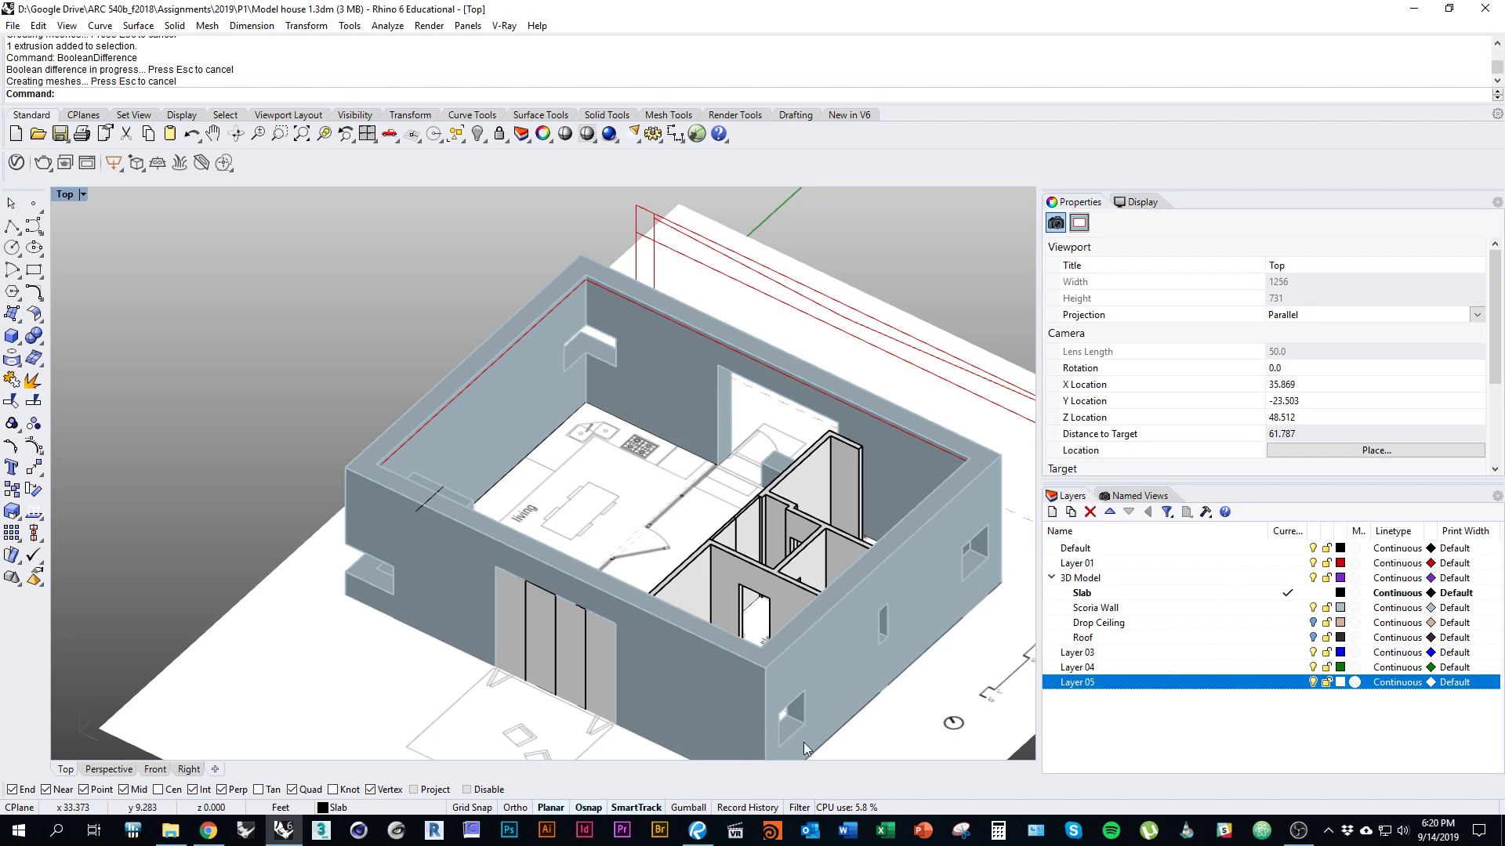
Move the floor plan image vertically down about 1 ft, below the slab
right_click_drag(643, 558, 730, 626)
right_click_drag(601, 572, 647, 636)
type("Top")
key("Return")
mouse_move(657, 654)
right_mouse_down("ctrl")
mouse_move(662, 627)
mouse_move(679, 635)
right_mouse_up("ctrl")
mouse_move(713, 694)
right_mouse_down()
mouse_move(592, 616)
mouse_move(604, 561)
mouse_move(727, 533)
mouse_move(705, 448)
mouse_move(695, 528)
mouse_move(736, 655)
mouse_move(745, 545)
right_mouse_up()
left_click(737, 660)
type("m")
key("Return")
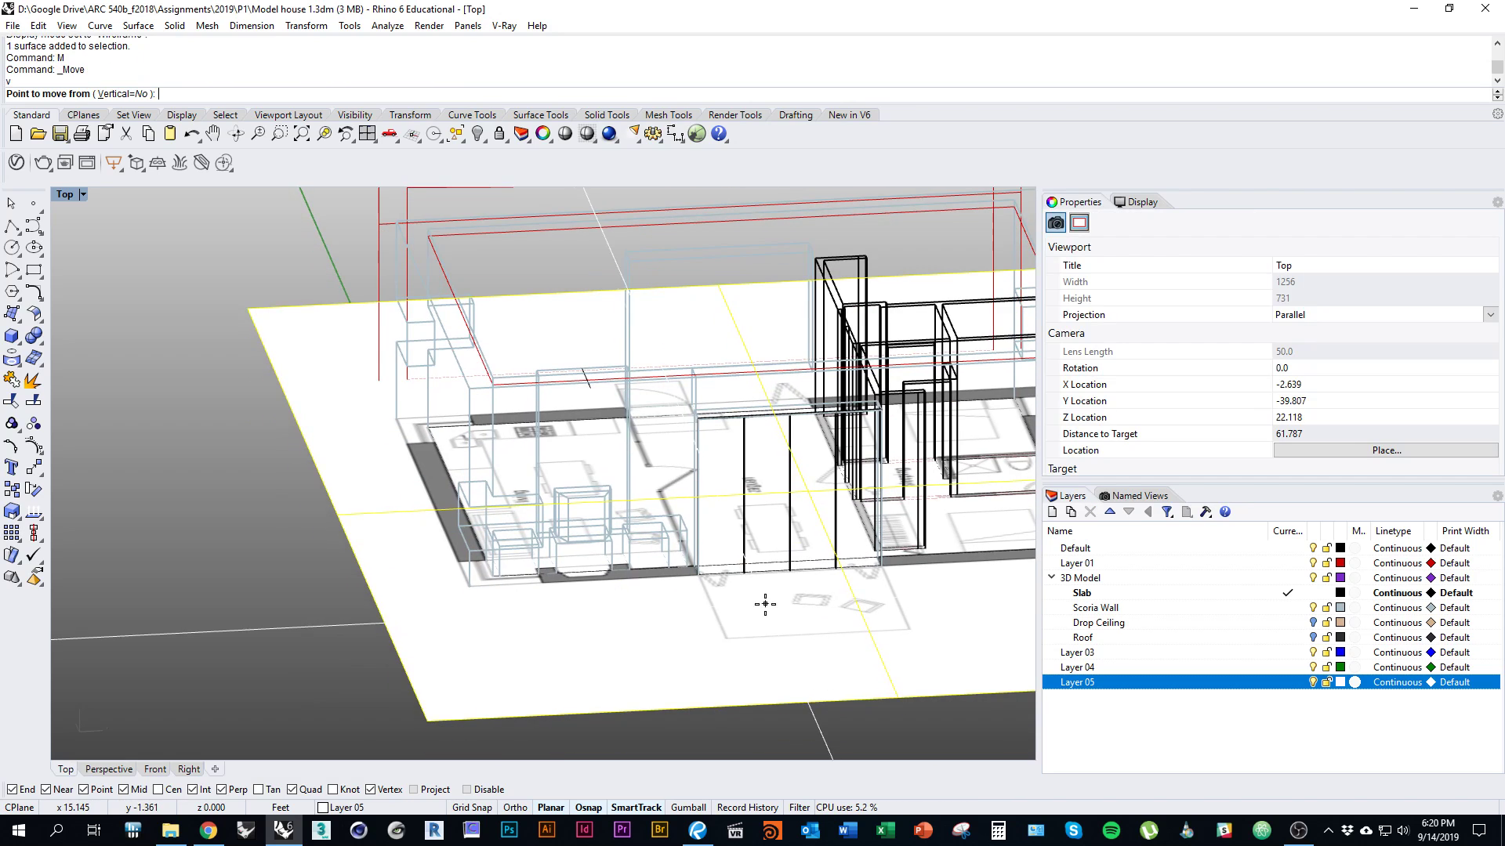
right_click_drag(785, 678, 776, 628, "shift")
left_click(788, 652)
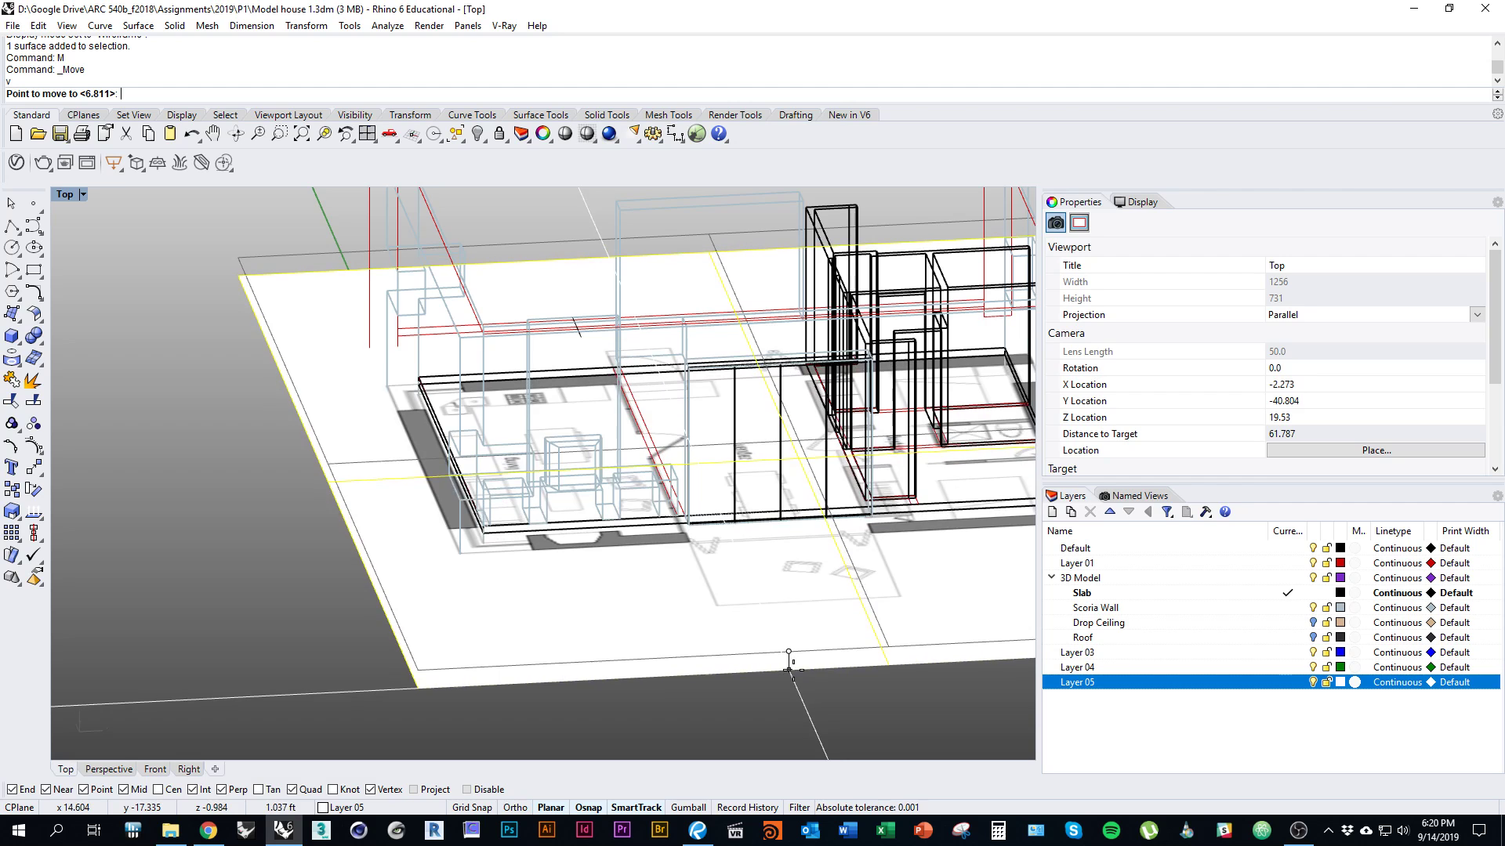
left_click(788, 663)
Return to shaded display, make Scoria Wall the current layer and hide the Slab layer
right_click_drag(672, 584, 652, 705, "ctrl+shift")
key("ctrl+alt+s")
right_click_drag(623, 494, 613, 594, "ctrl+shift")
left_click(614, 595)
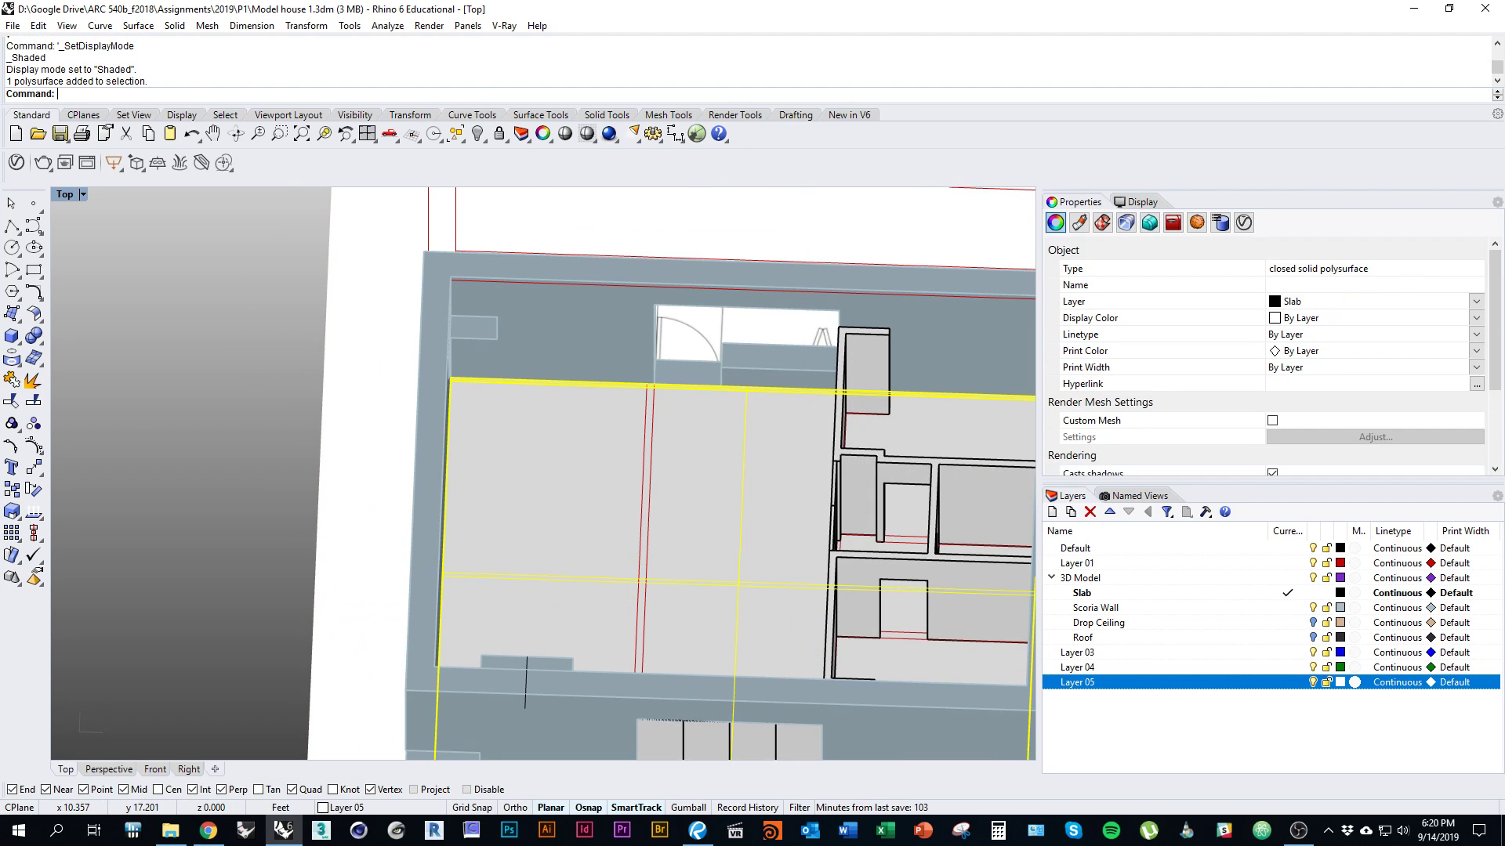
left_click(1287, 607)
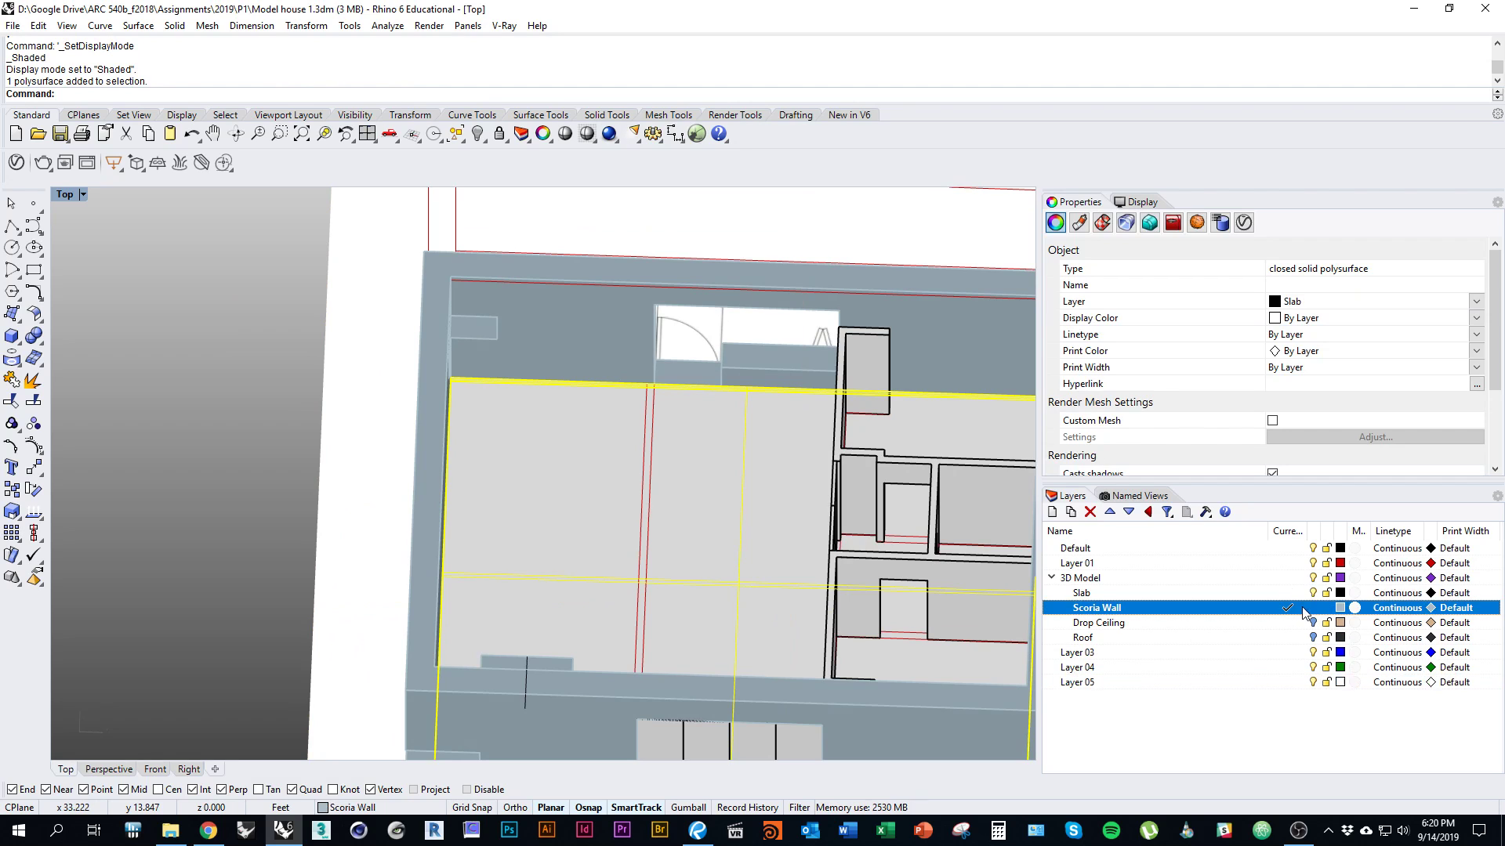
left_click(1312, 593)
Create a layer named Steel Windows under 3D Model and make it current
left_click(1052, 511)
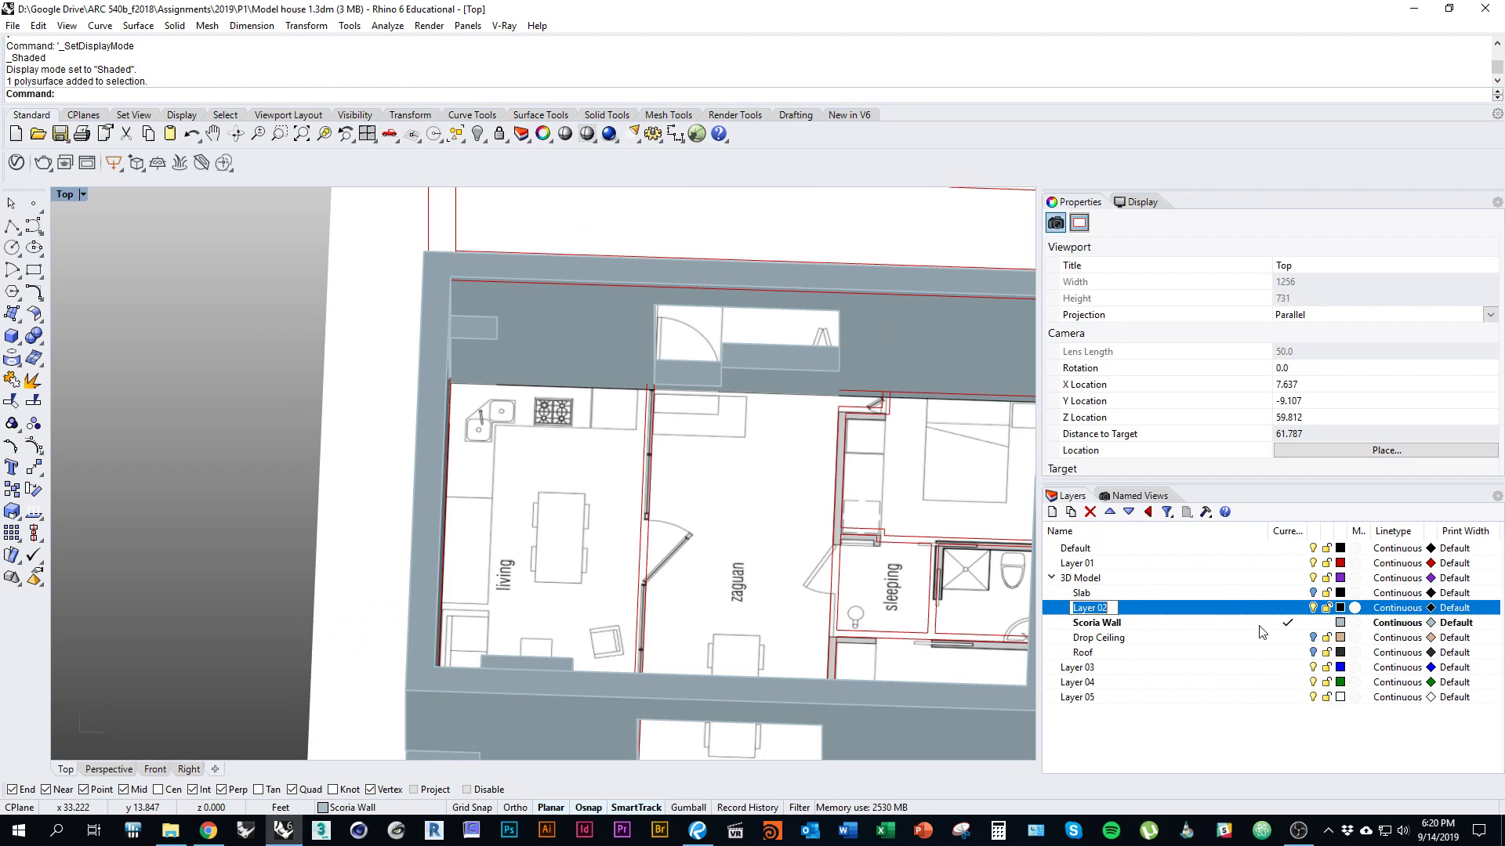
type("Steel")
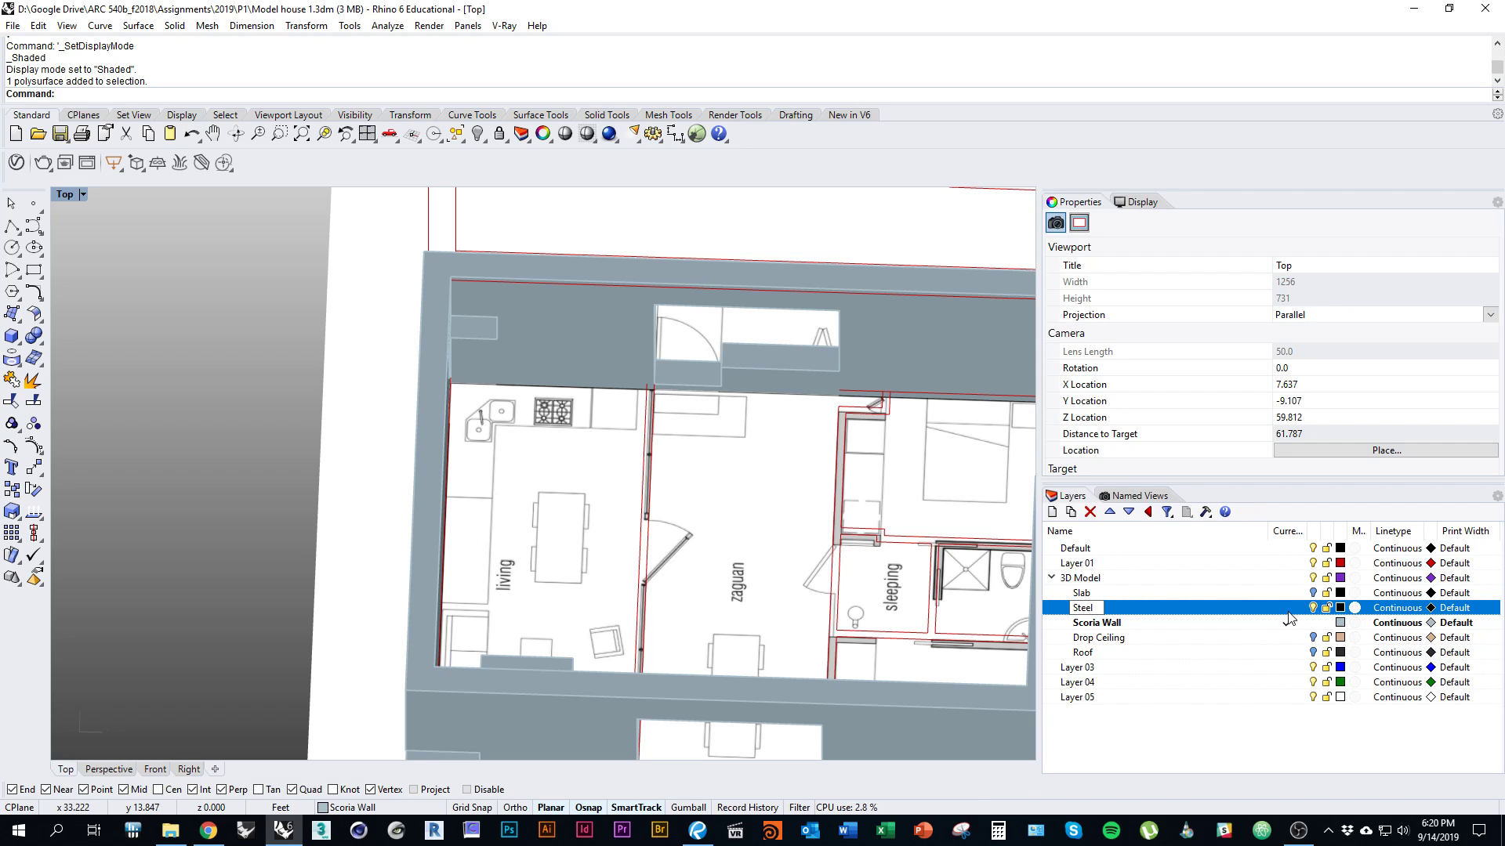
type(" Windows")
left_click(1291, 607)
On Layer 01, draw a short line across the partition's two guide lines at the latch side of the living-zaguan door
right_click_drag(951, 636, 764, 592, "ctrl+shift")
scroll(654, 569, "up", 1)
right_click_drag(656, 576, 722, 586, "ctrl+shift")
type("Top")
key("Return")
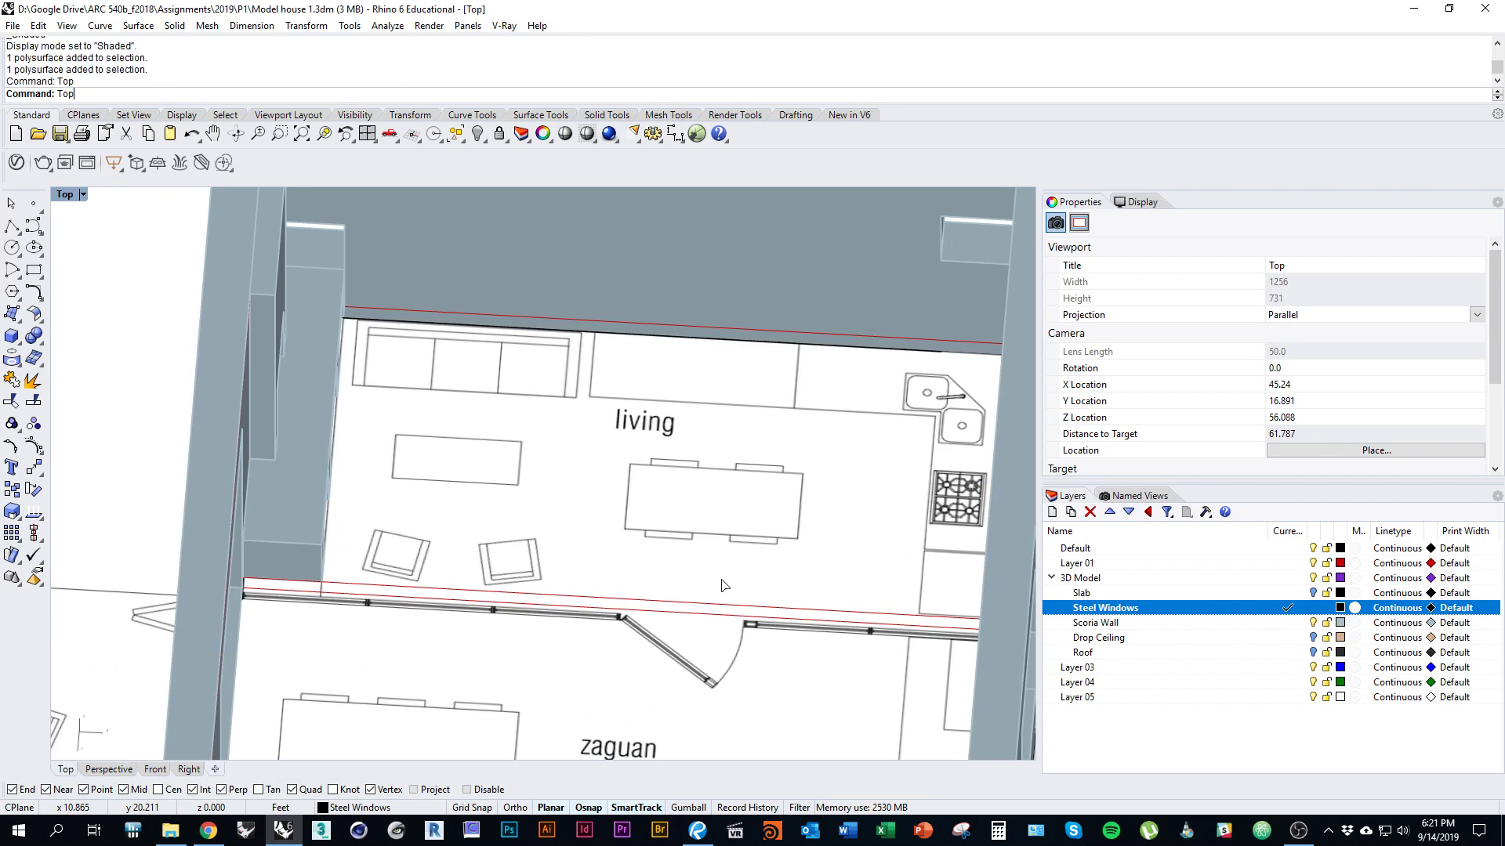
right_click_drag(603, 332, 632, 476)
scroll(636, 420, "up", 6)
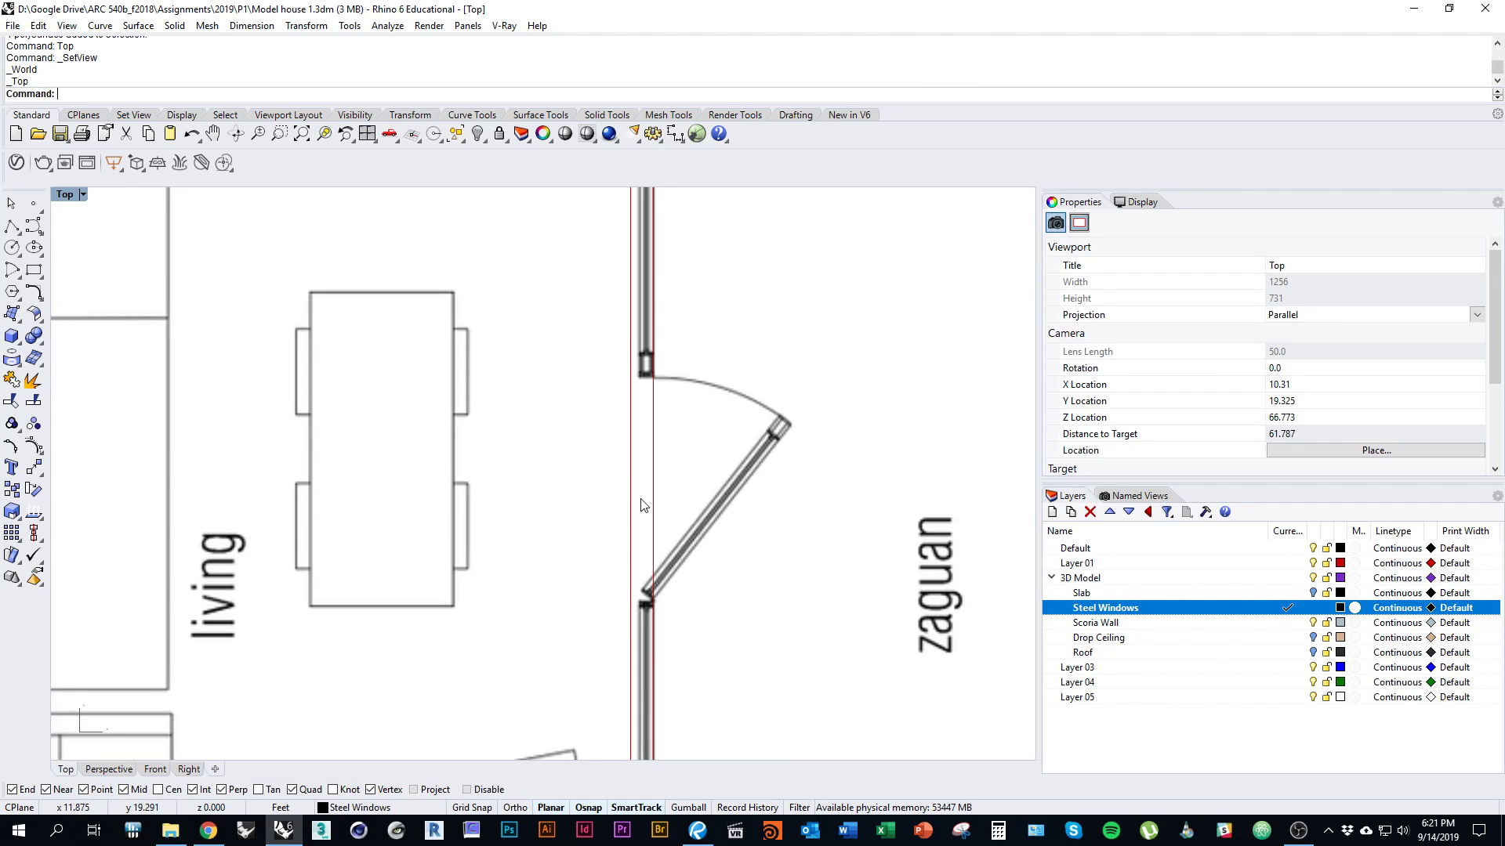
key("Right")
type("L")
key("Return")
key("Up")
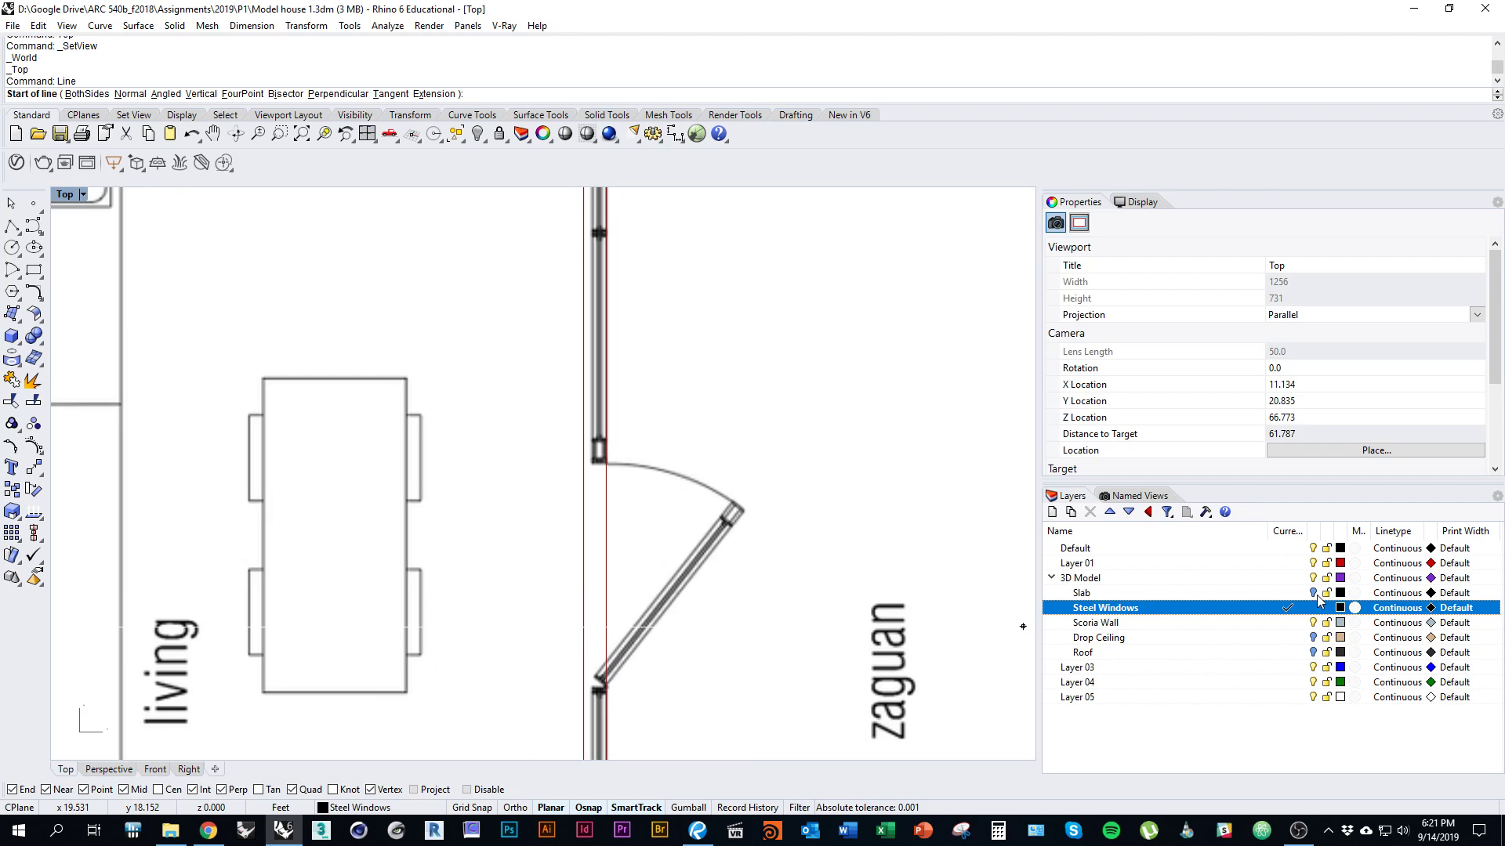
left_click(1290, 563)
right_click_drag(695, 526, 725, 493)
scroll(717, 549, "up", 9)
left_click(710, 487)
left_click(651, 487)
Draw a second short line across the partition's guide lines at the door's hinge side
scroll(745, 500, "down", 9)
scroll(727, 637, "up", 6)
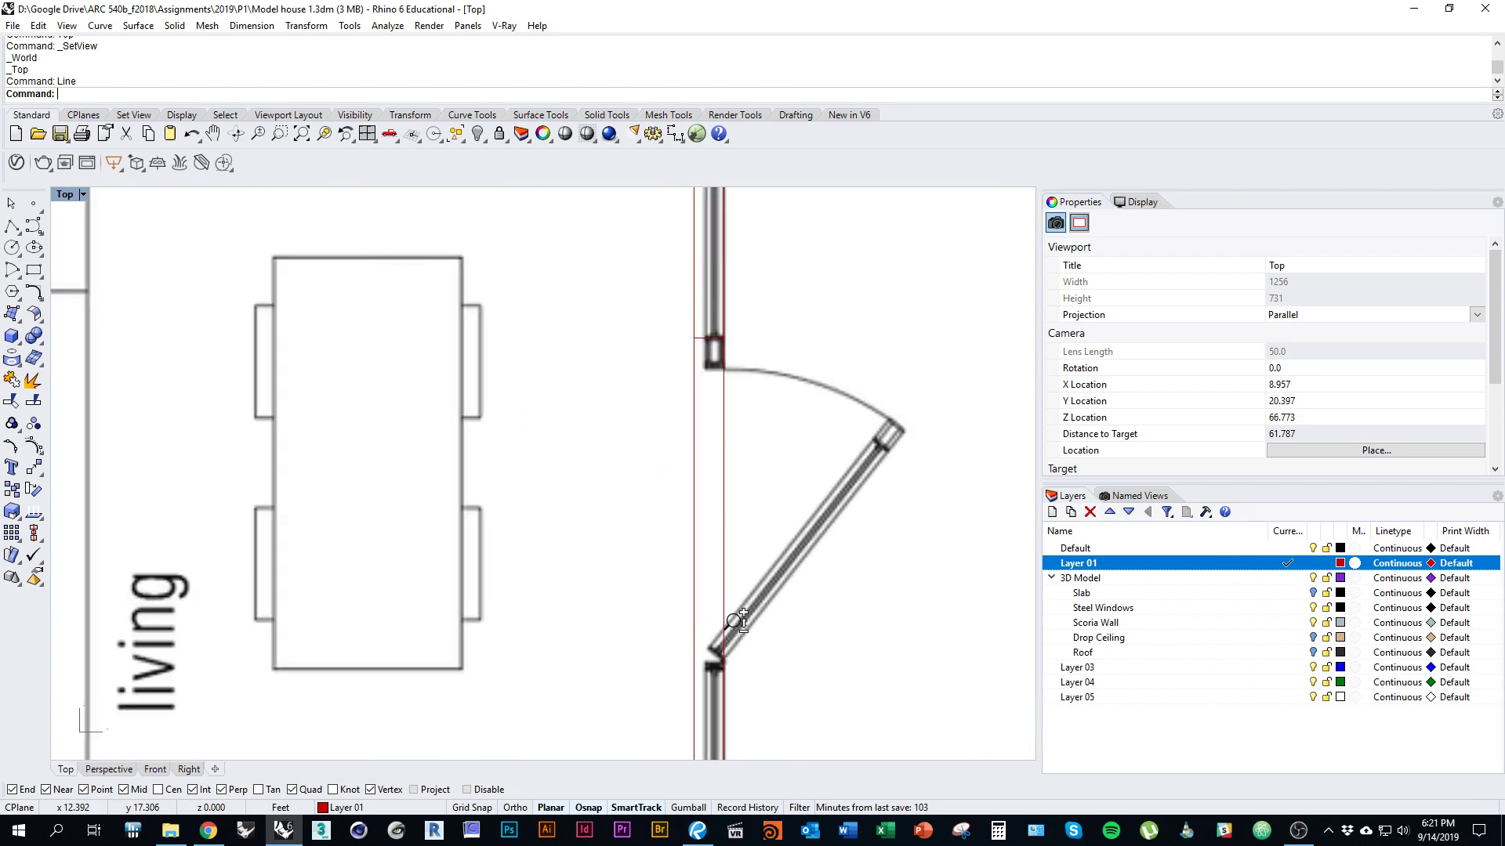
right_click(719, 673)
key("Escape")
scroll(705, 627, "down", 5)
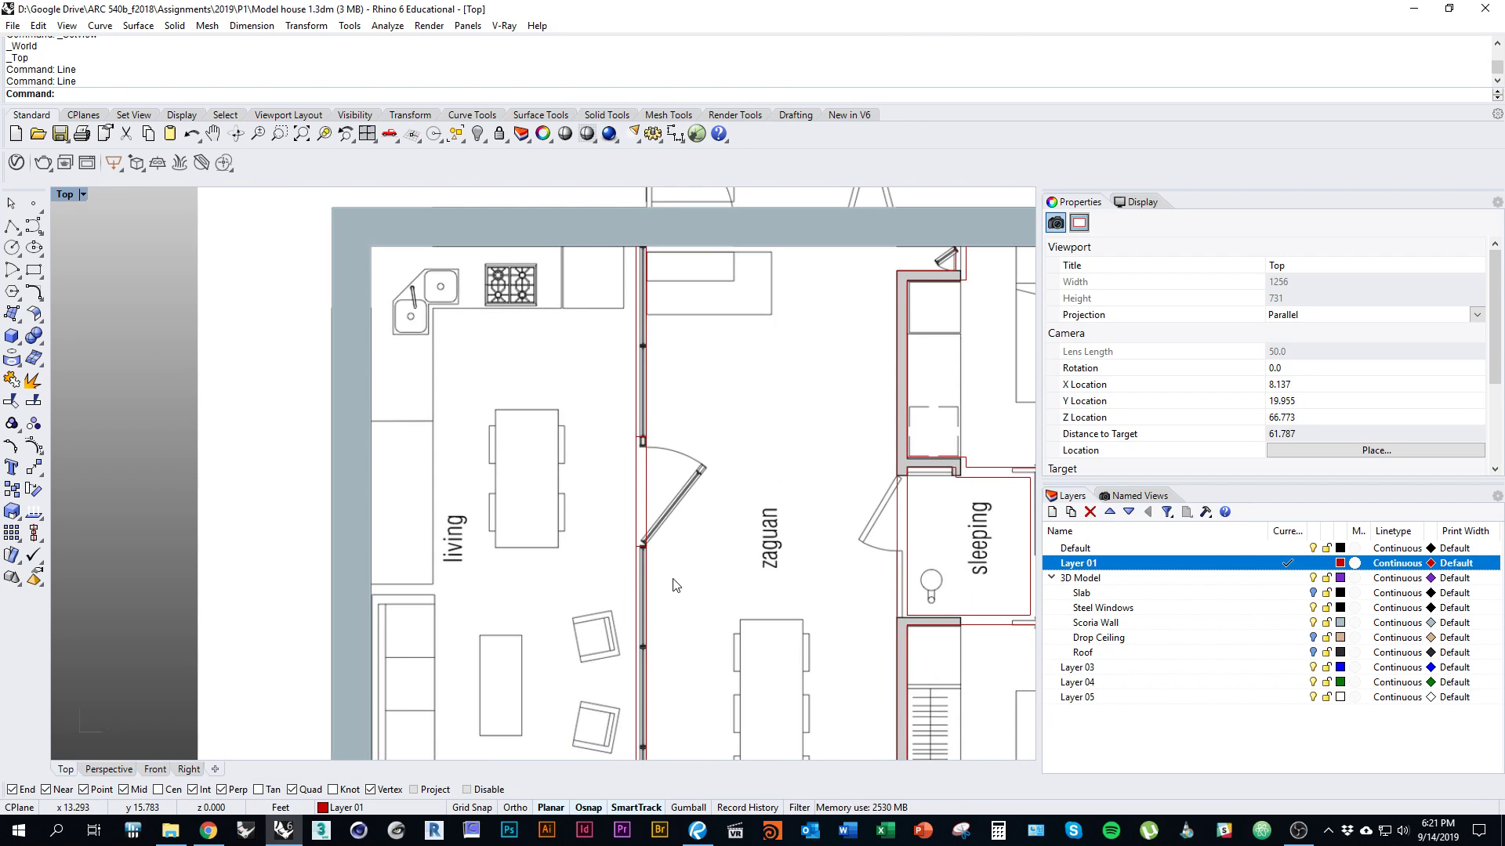
Split the partition's two long guide lines with the short lines at the door jambs
scroll(675, 584, "up", 4)
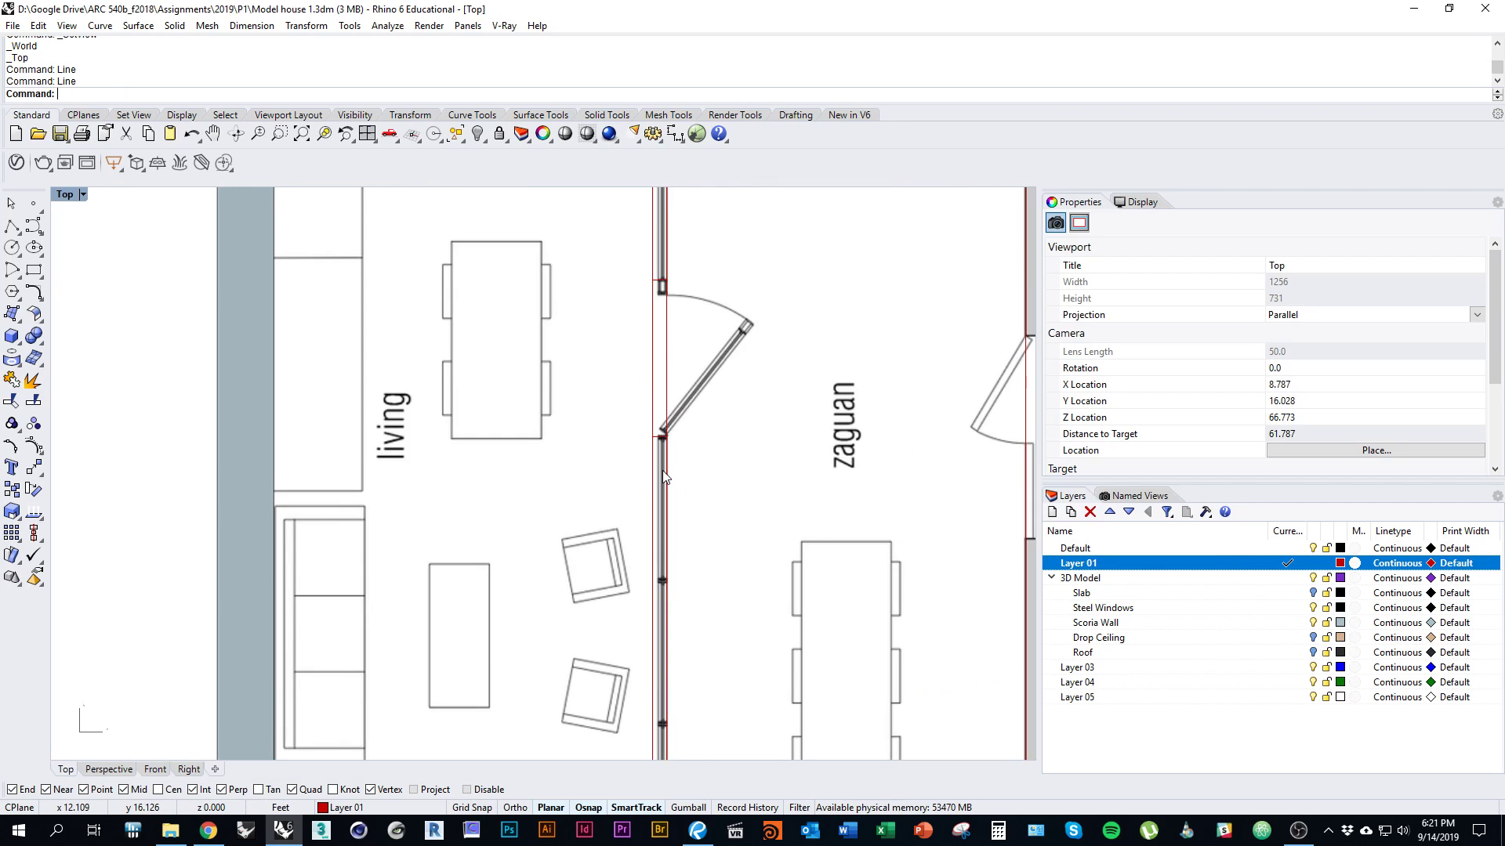
left_click(663, 474)
left_click(657, 413, "shift")
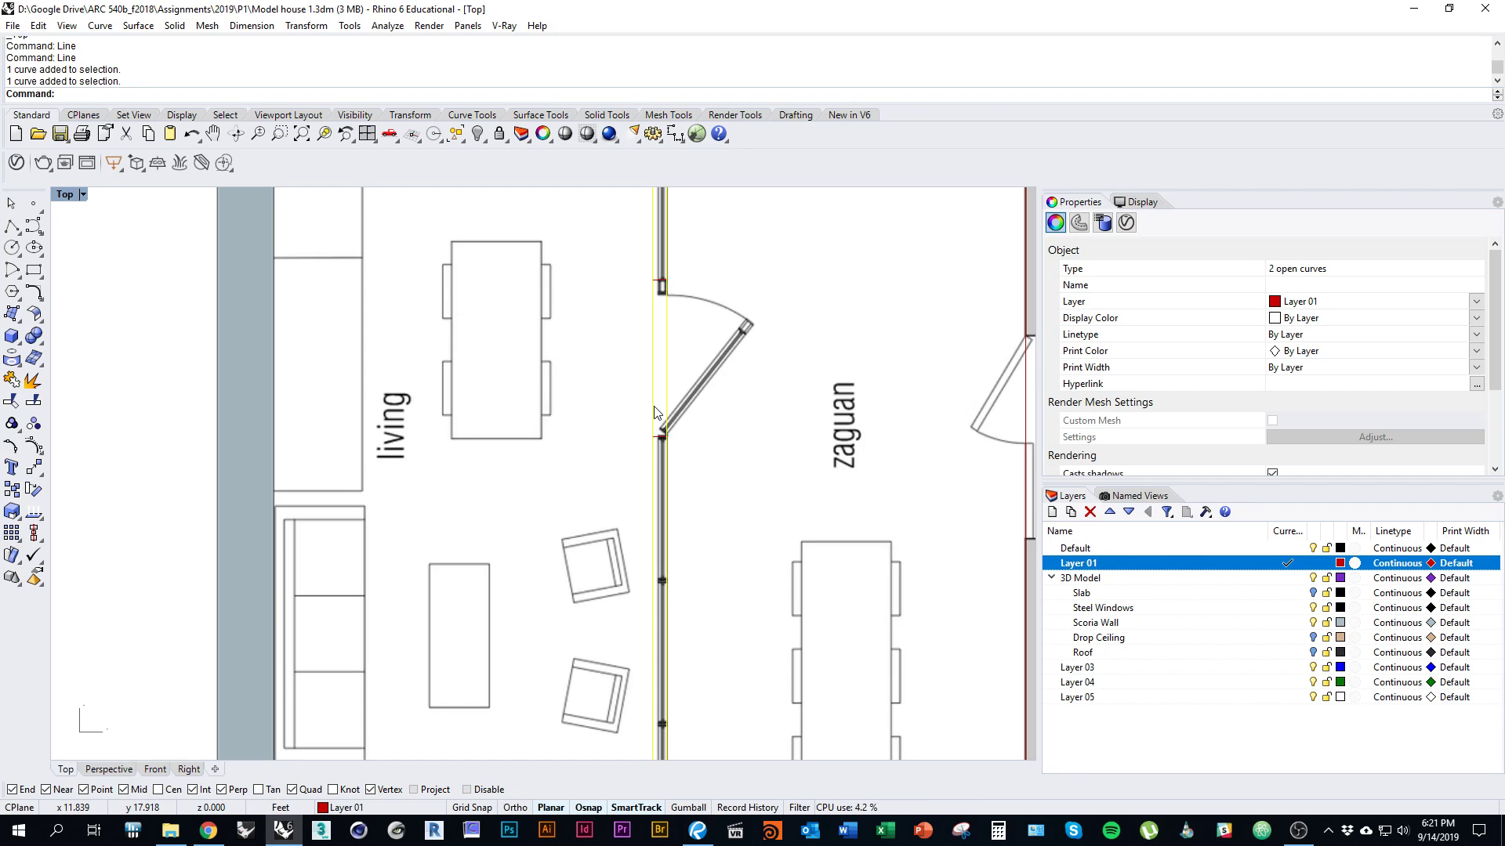
type("Split")
key("Return")
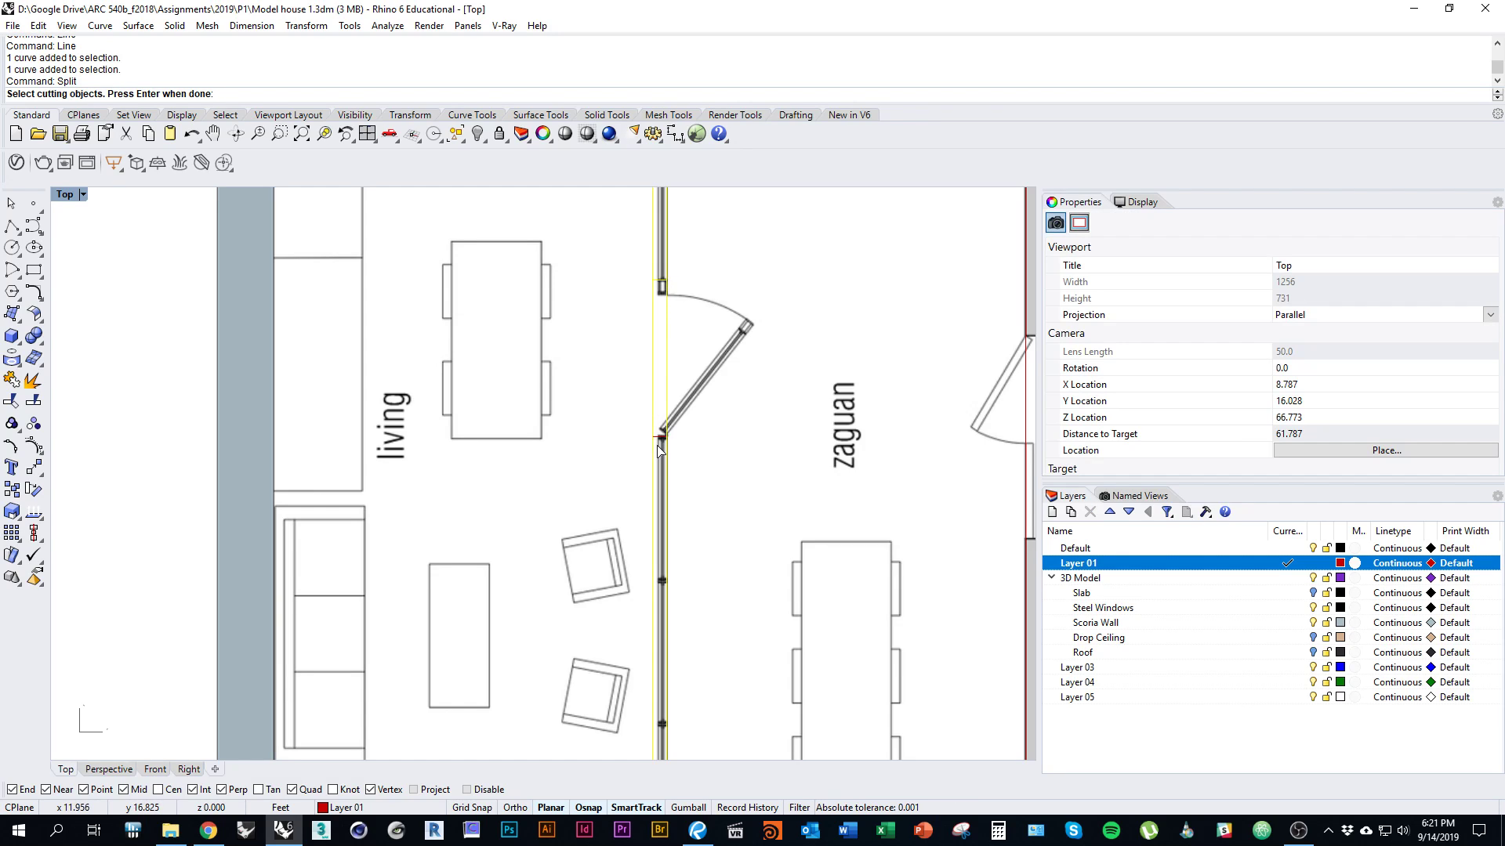
key("Return")
Divide the zaguan-side guide line between the fireplace wall and the door into 3 equal segments
right_click_drag(702, 463, 599, 458)
scroll(599, 458, "down", 4)
right_click_drag(705, 504, 503, 474, "ctrl+shift")
key("Escape")
left_click(452, 538)
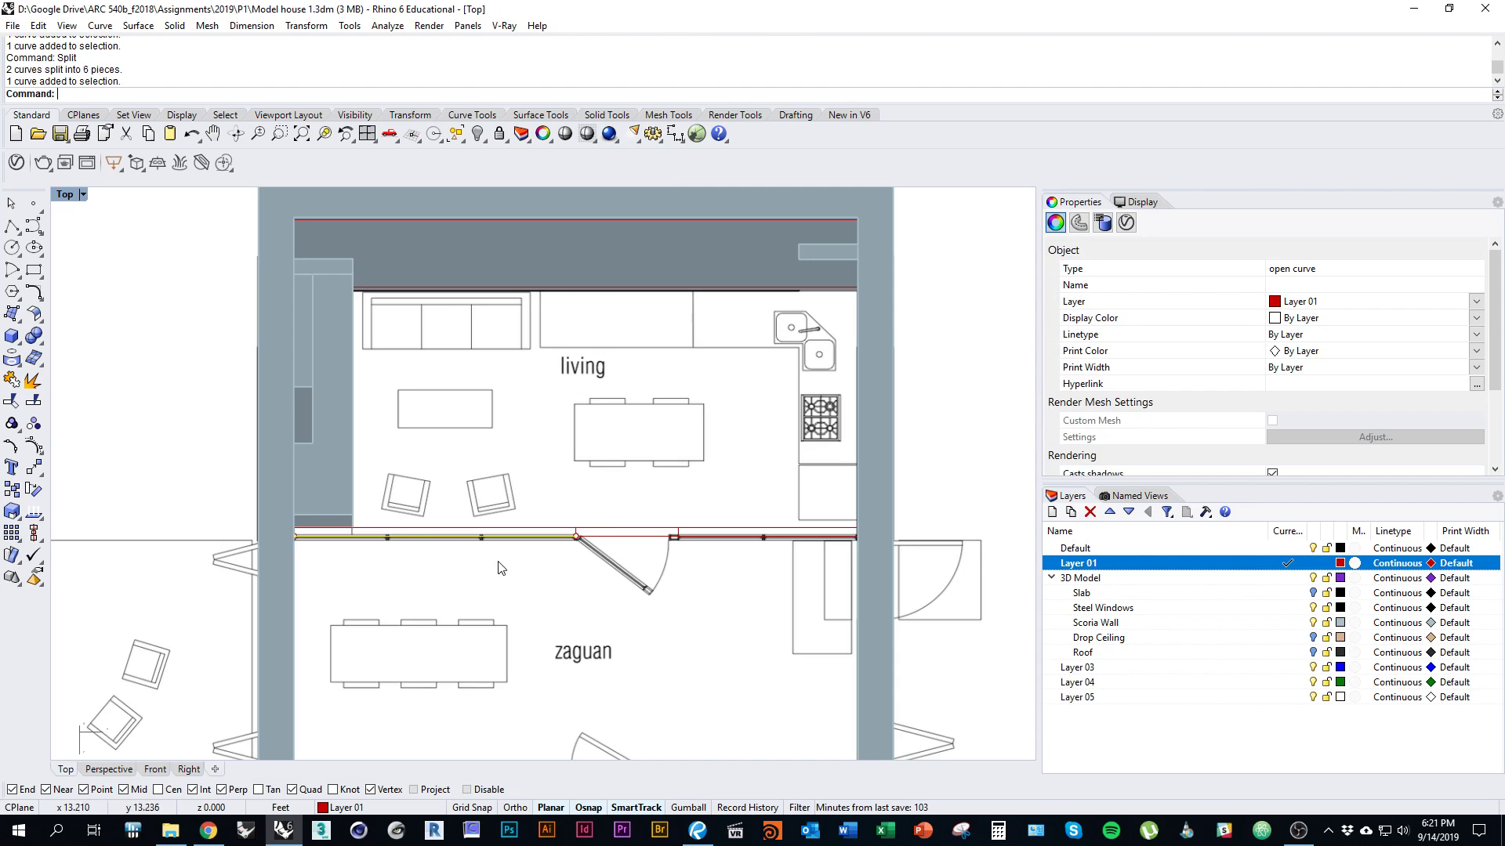
right_click_drag(500, 562, 521, 549, "ctrl+shift")
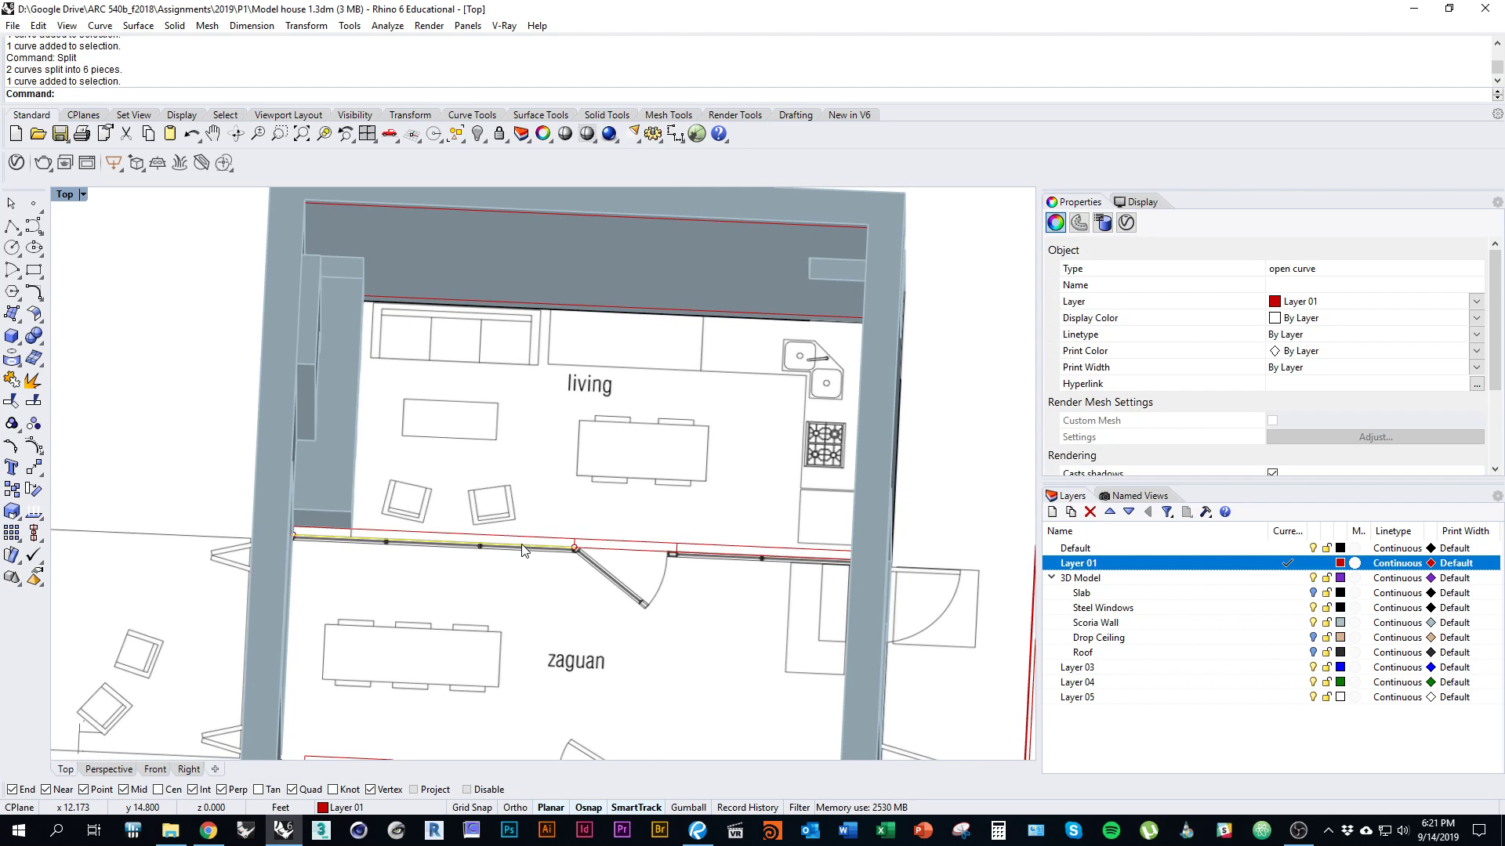
type("Divide")
key("Return")
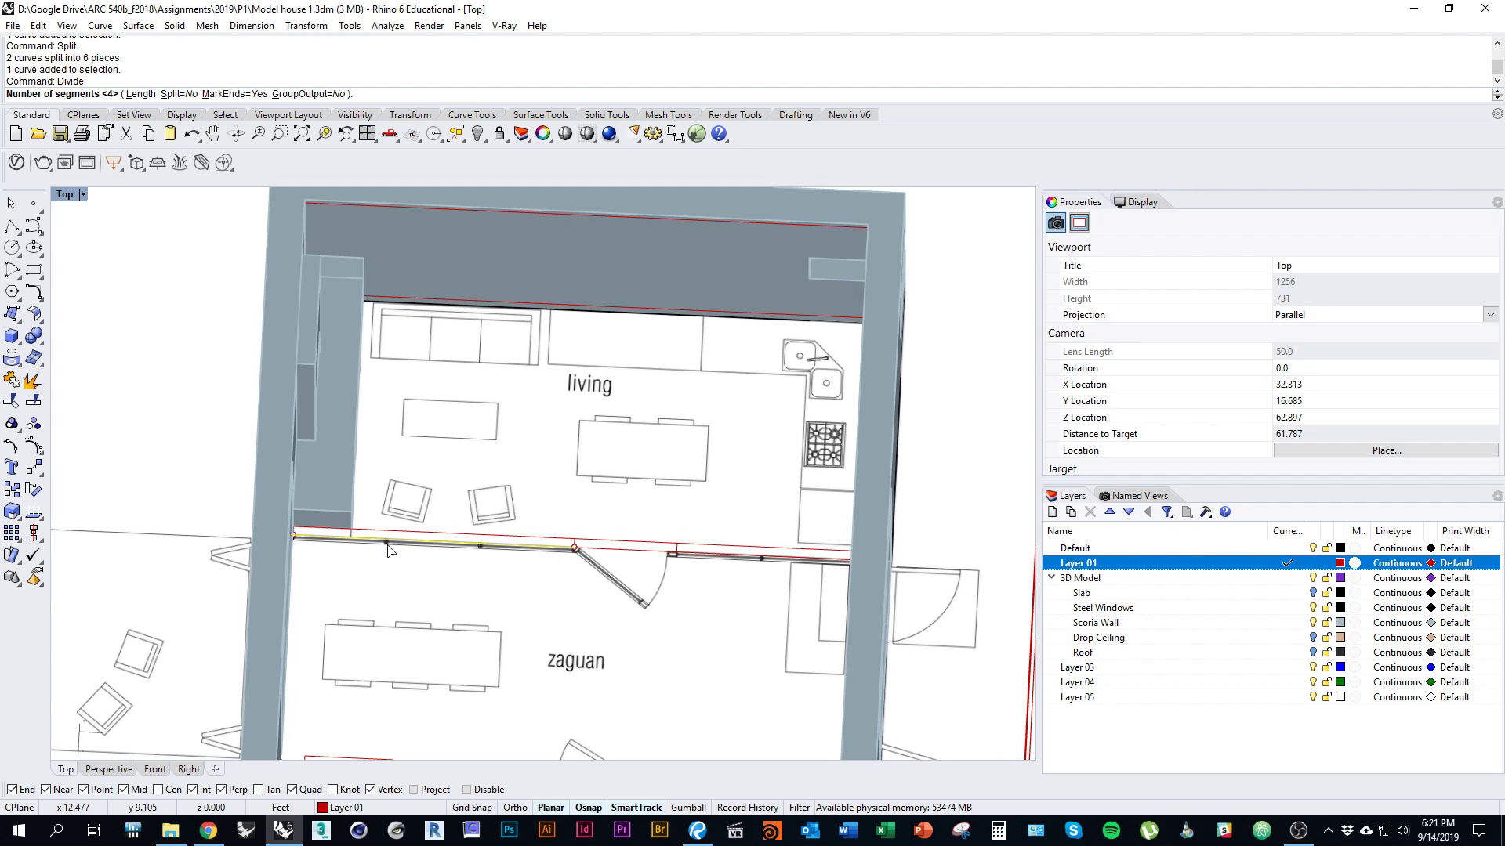
right_click_drag(332, 555, 373, 557, "ctrl+shift")
right_click_drag(373, 558, 393, 514, "ctrl")
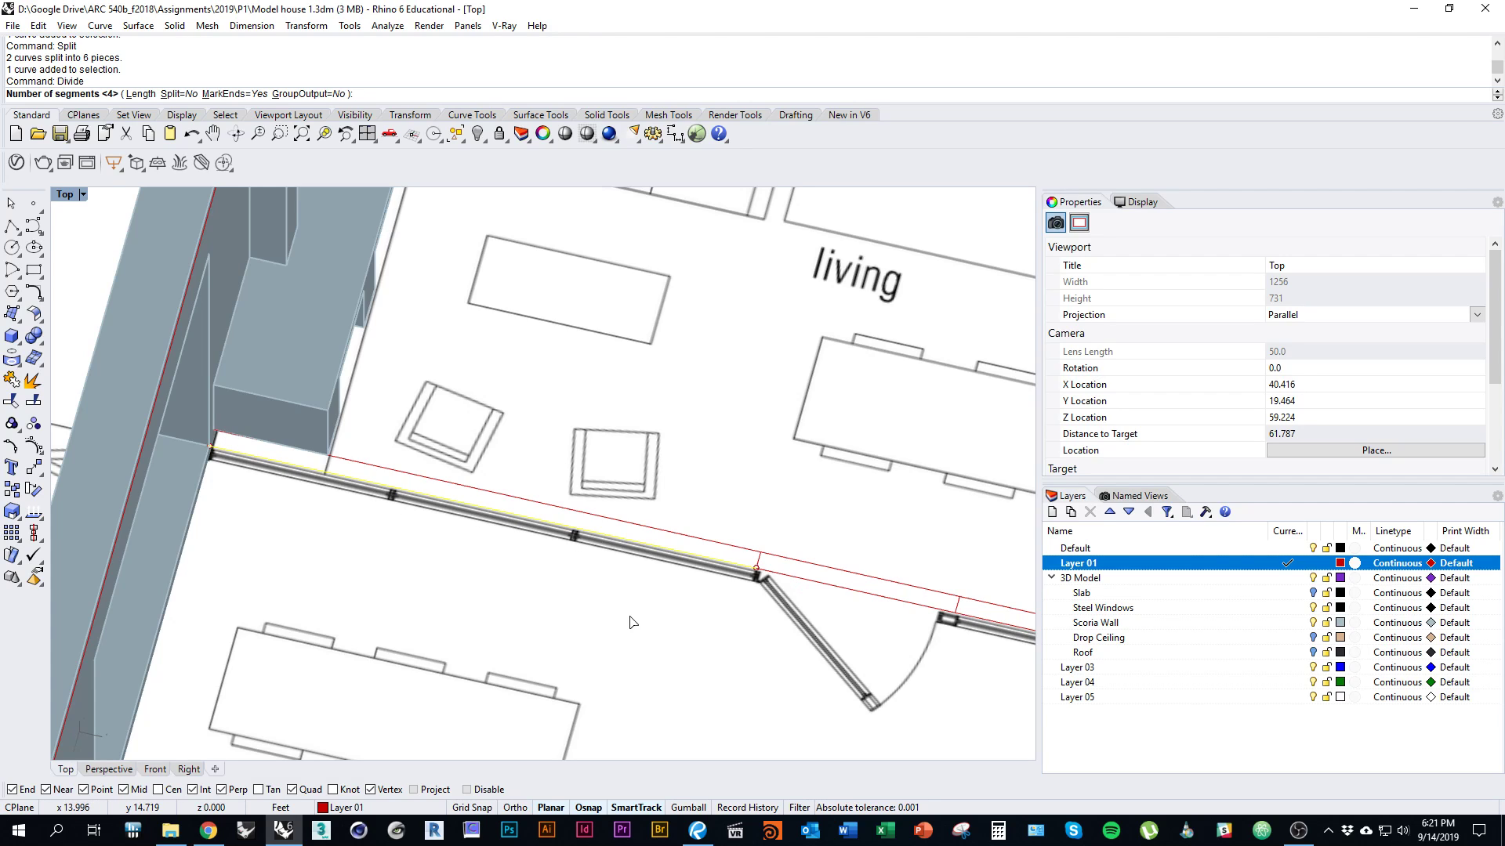
type("3")
key("Return")
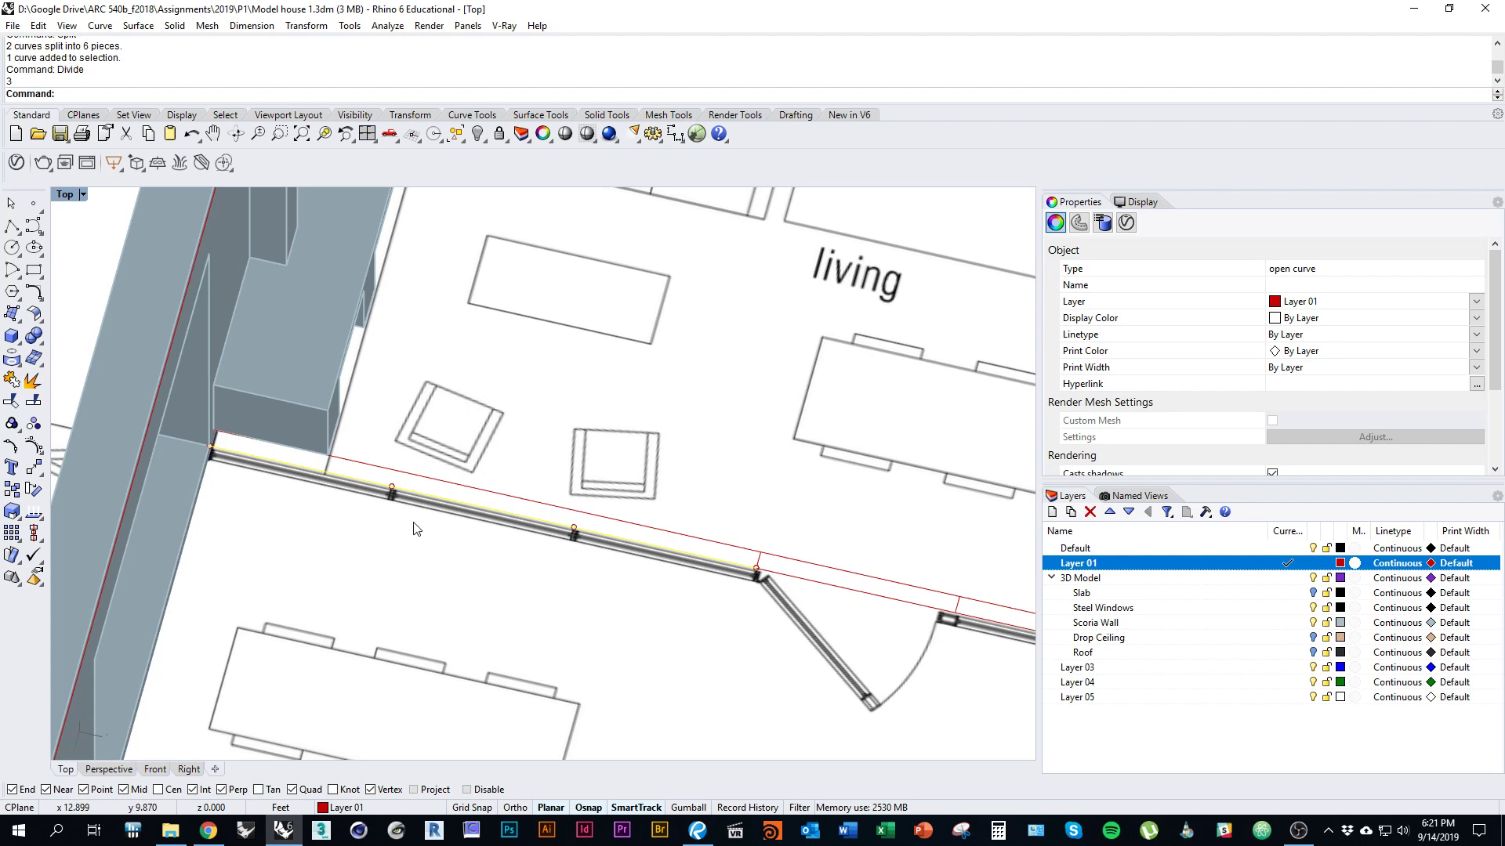
Divide the zaguan-side guide line between the door and the kitchen-side wall into 2 equal segments
right_click_drag(766, 643, 520, 501, "shift")
left_click(522, 500)
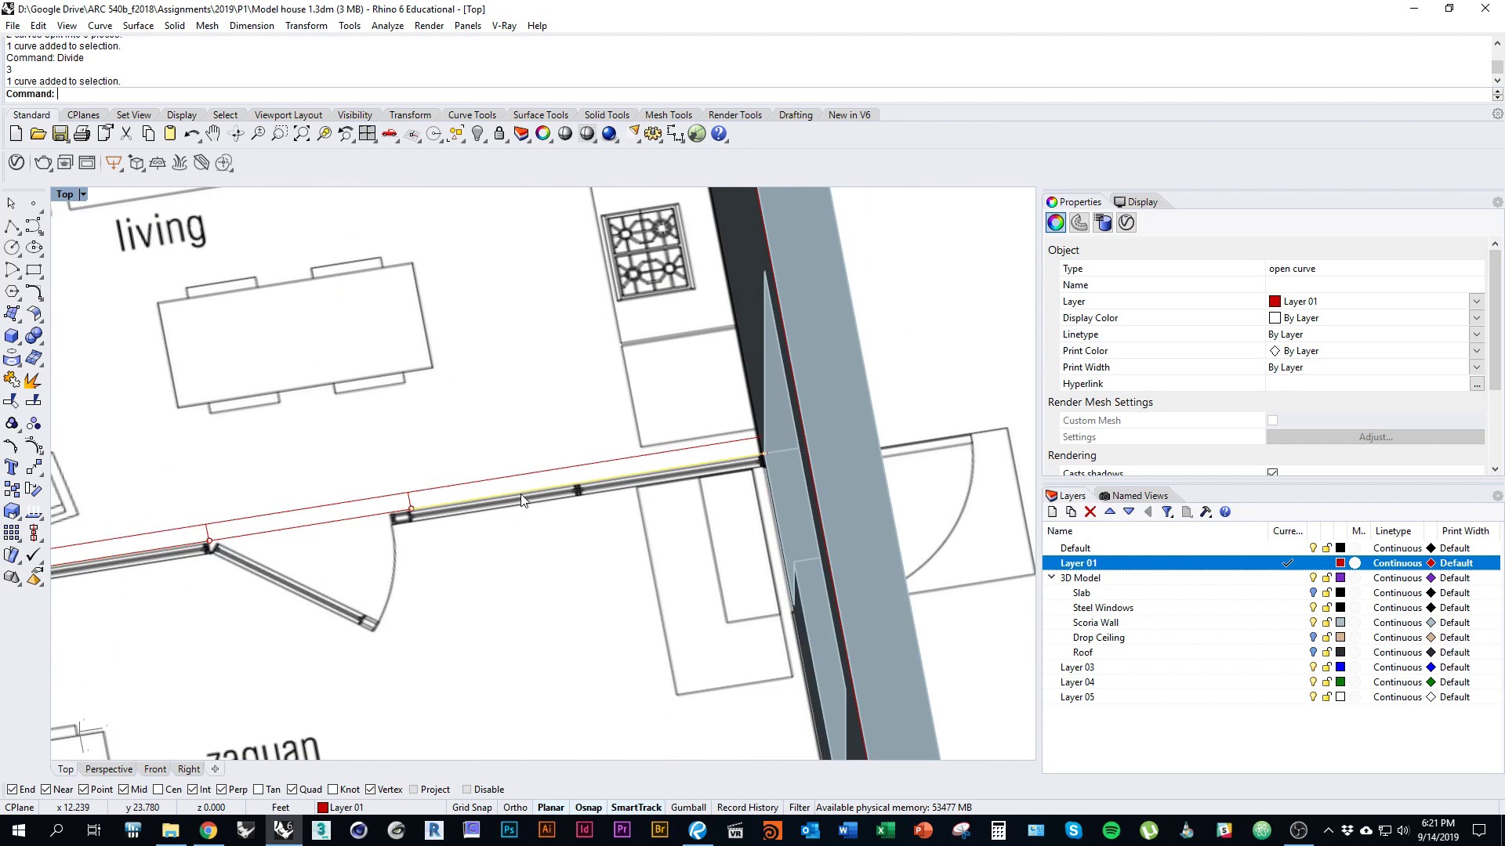
type("Divid")
key("Return")
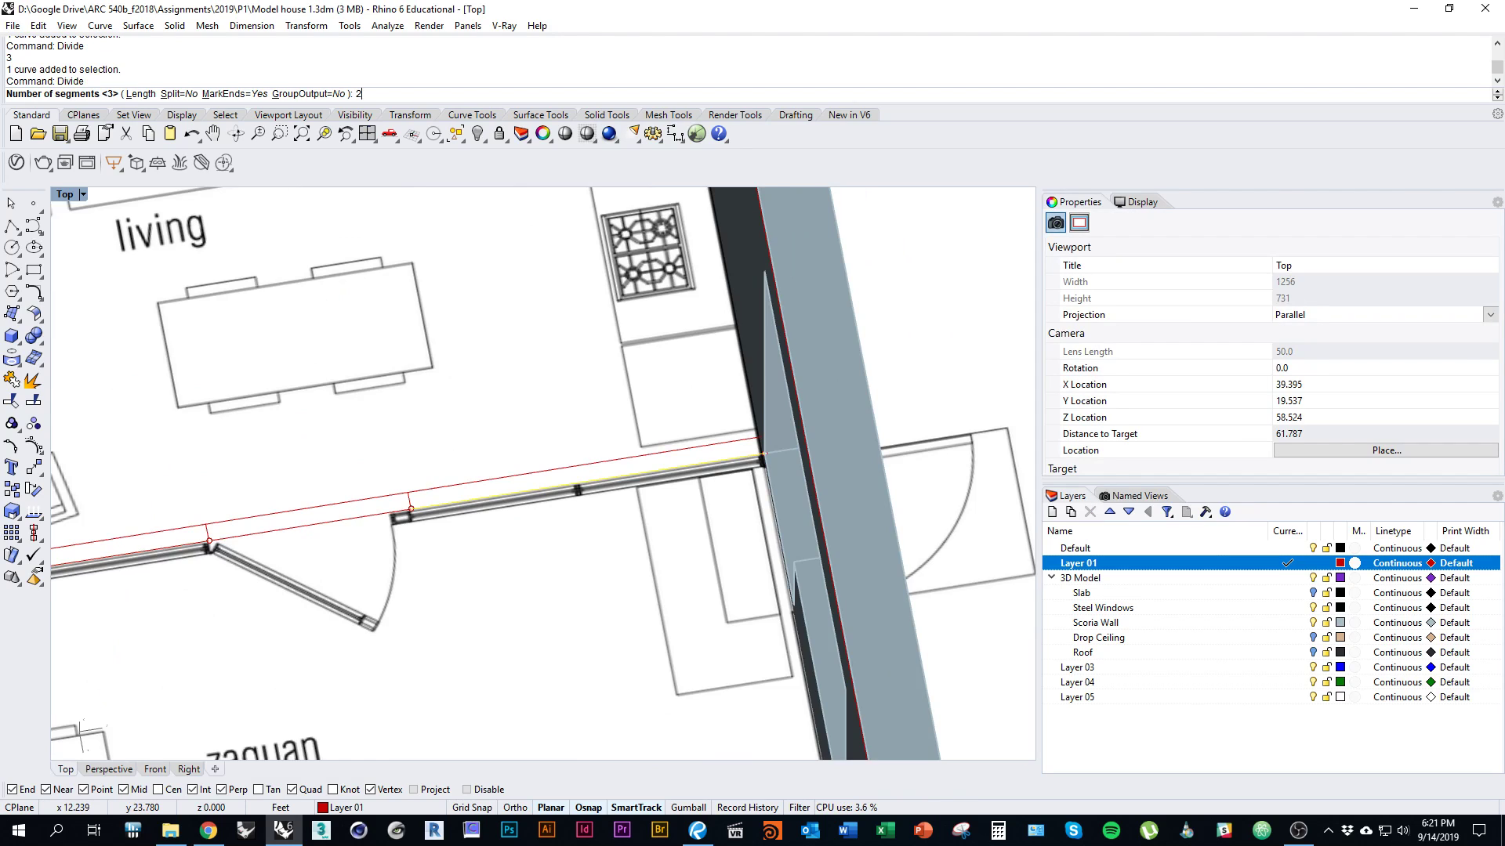
key("Return")
Copy the short line at the door's hinge side to the division points along the partition
right_click_drag(547, 483, 679, 463, "shift")
scroll(678, 462, "down", 2)
left_click(638, 497)
right_click_drag(478, 533, 686, 475, "shift")
scroll(577, 504, "up", 5)
left_click(575, 474)
type("co")
key("Return")
left_click(676, 470)
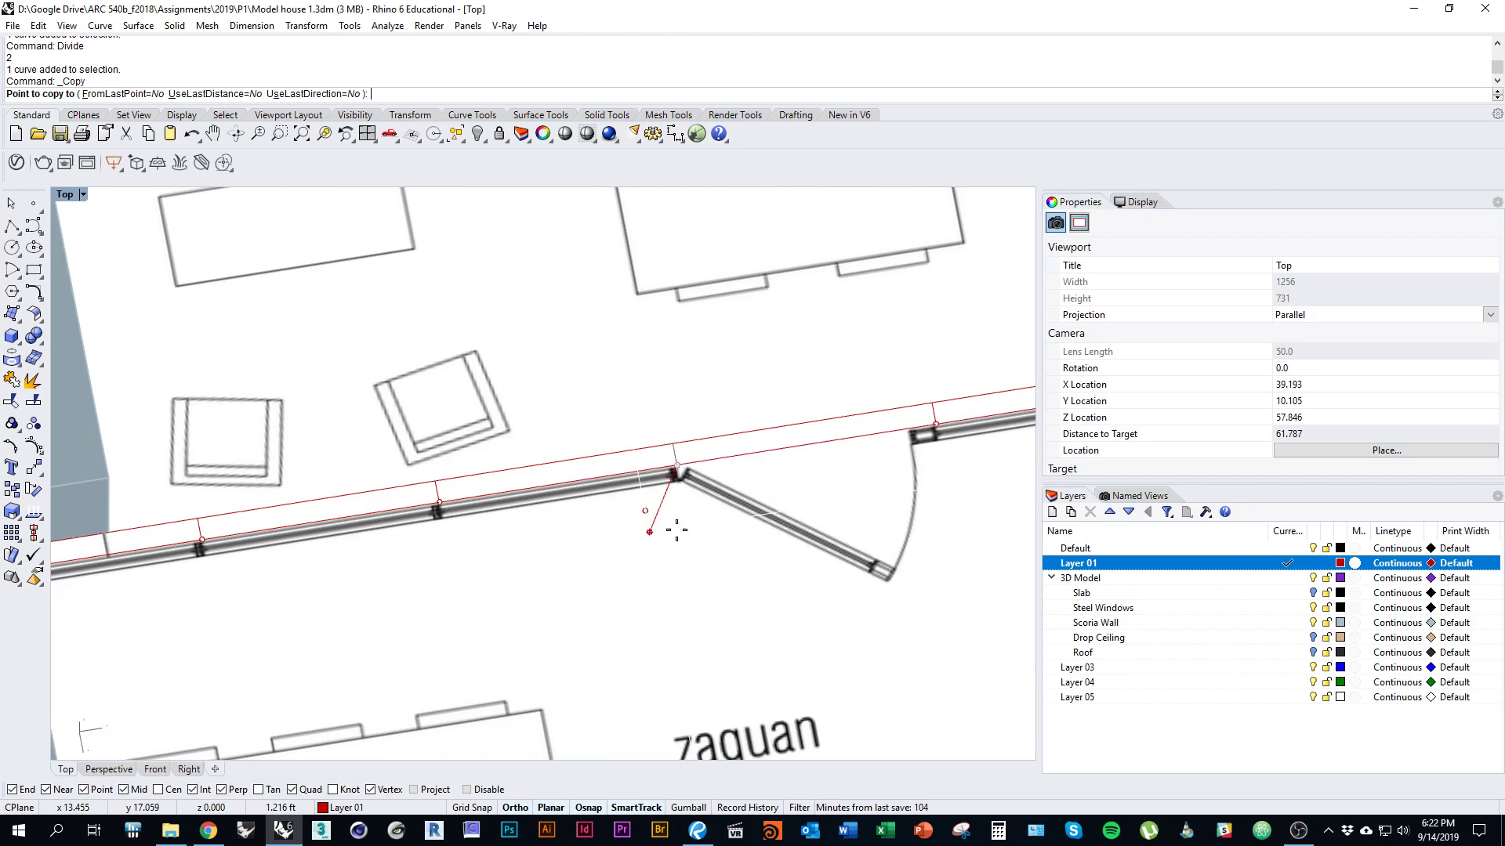
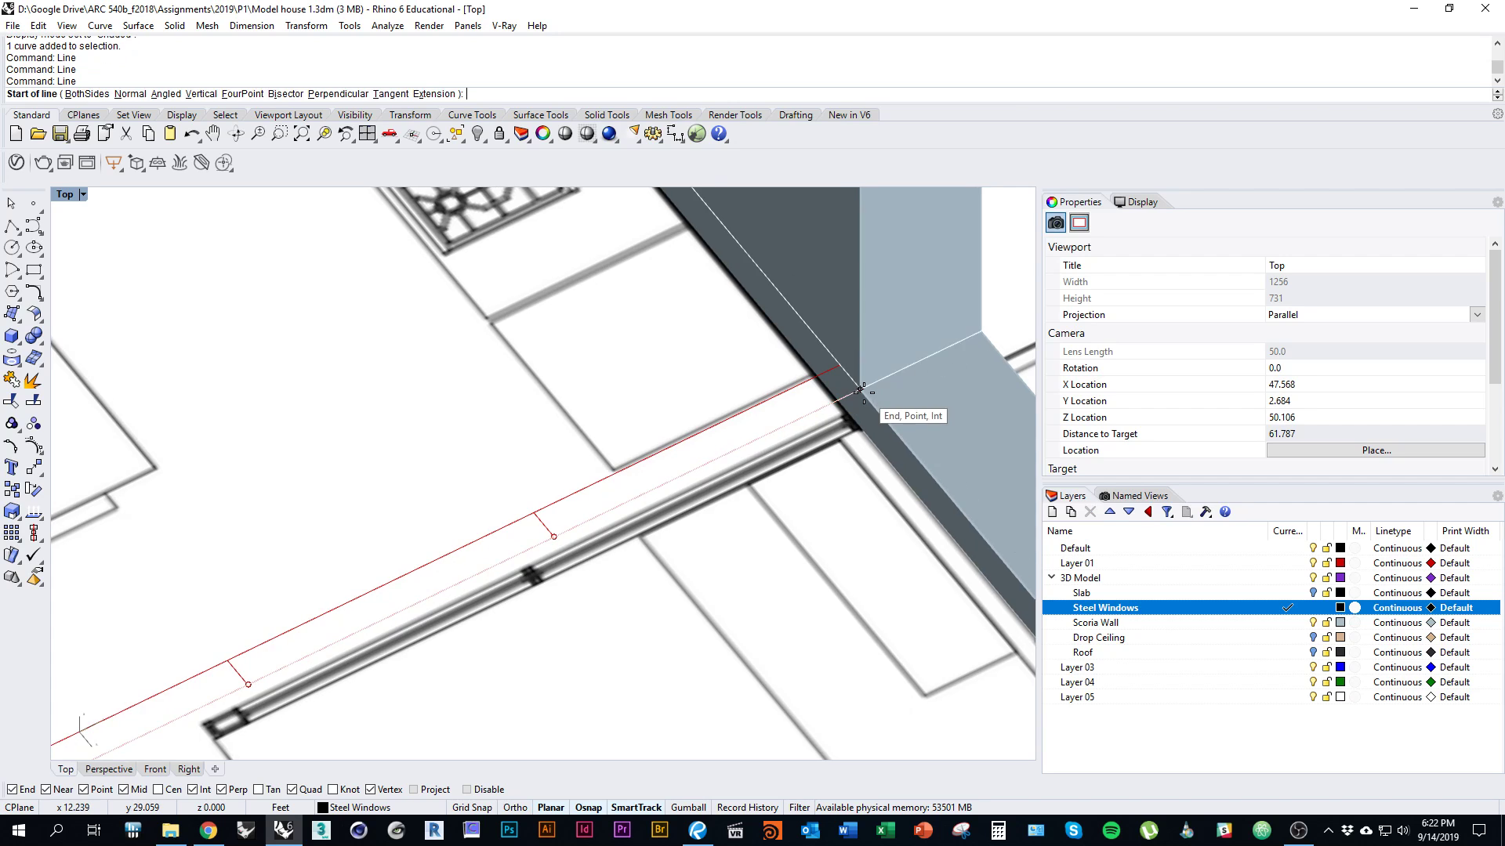
On the Steel Windows layer, draw a line across the guide lines where the partition meets the kitchen-side wall
left_click(837, 367)
left_click(849, 379)
Extrude all seven short cross lines along the partition up to the head of the adjacent exterior wall opening
left_click(548, 530, "shift")
right_click_drag(547, 528, 406, 512, "ctrl+shift")
left_click(305, 493, "shift")
right_click_drag(305, 494, 825, 559, "ctrl+shift")
left_click(452, 511, "shift")
right_click_drag(314, 502, 668, 555)
left_click(434, 518, "shift")
right_click_drag(434, 518, 675, 546)
right_click_drag(326, 507, 396, 473, "ctrl+shift")
scroll(397, 474, "up", 2)
left_click(378, 446, "shift")
left_click(427, 487)
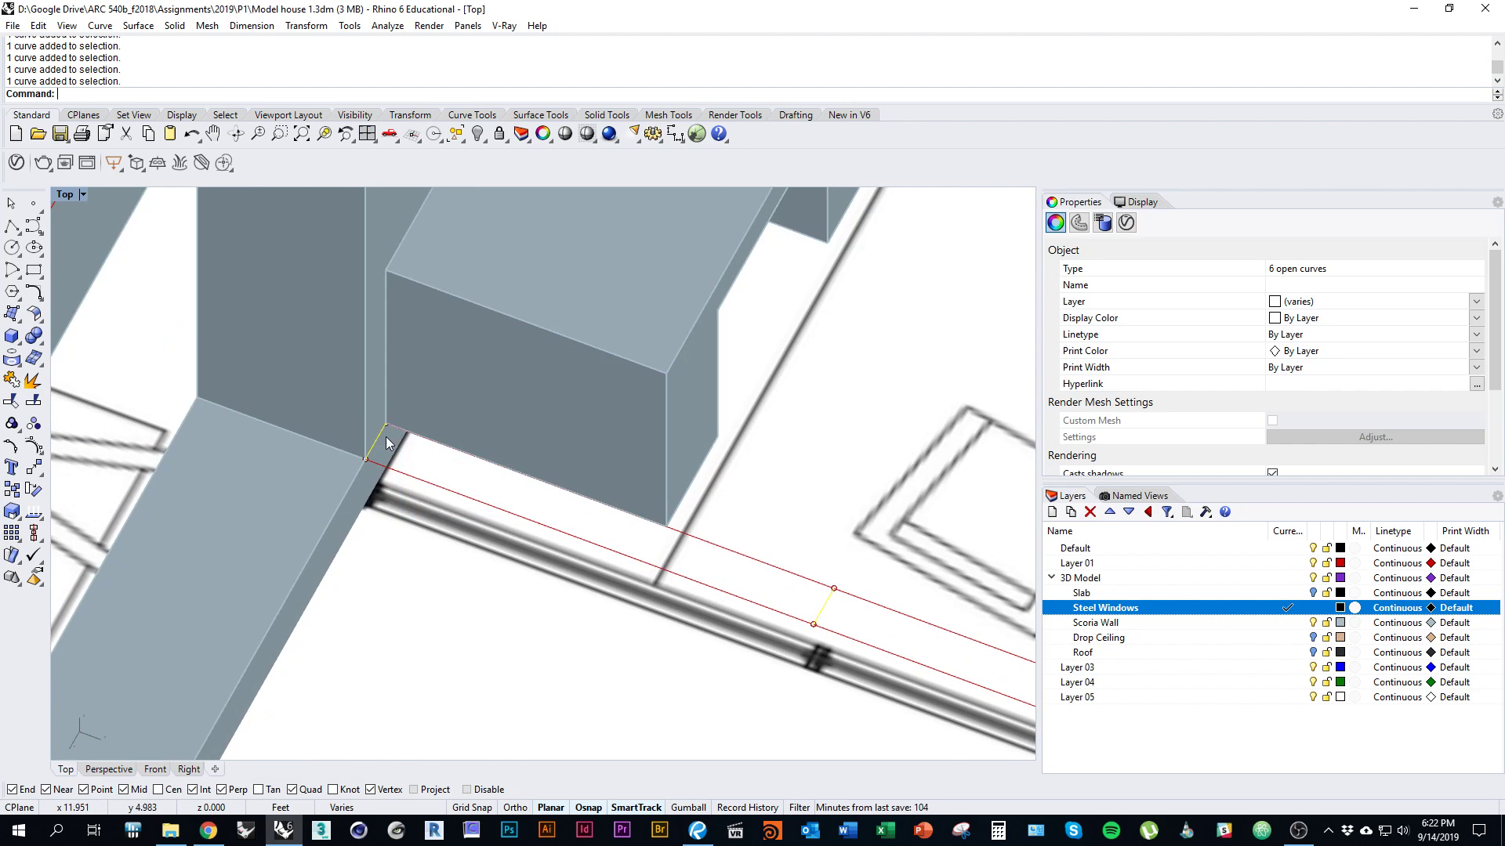
scroll(382, 495, "down", 14)
right_click_drag(451, 584, 439, 593)
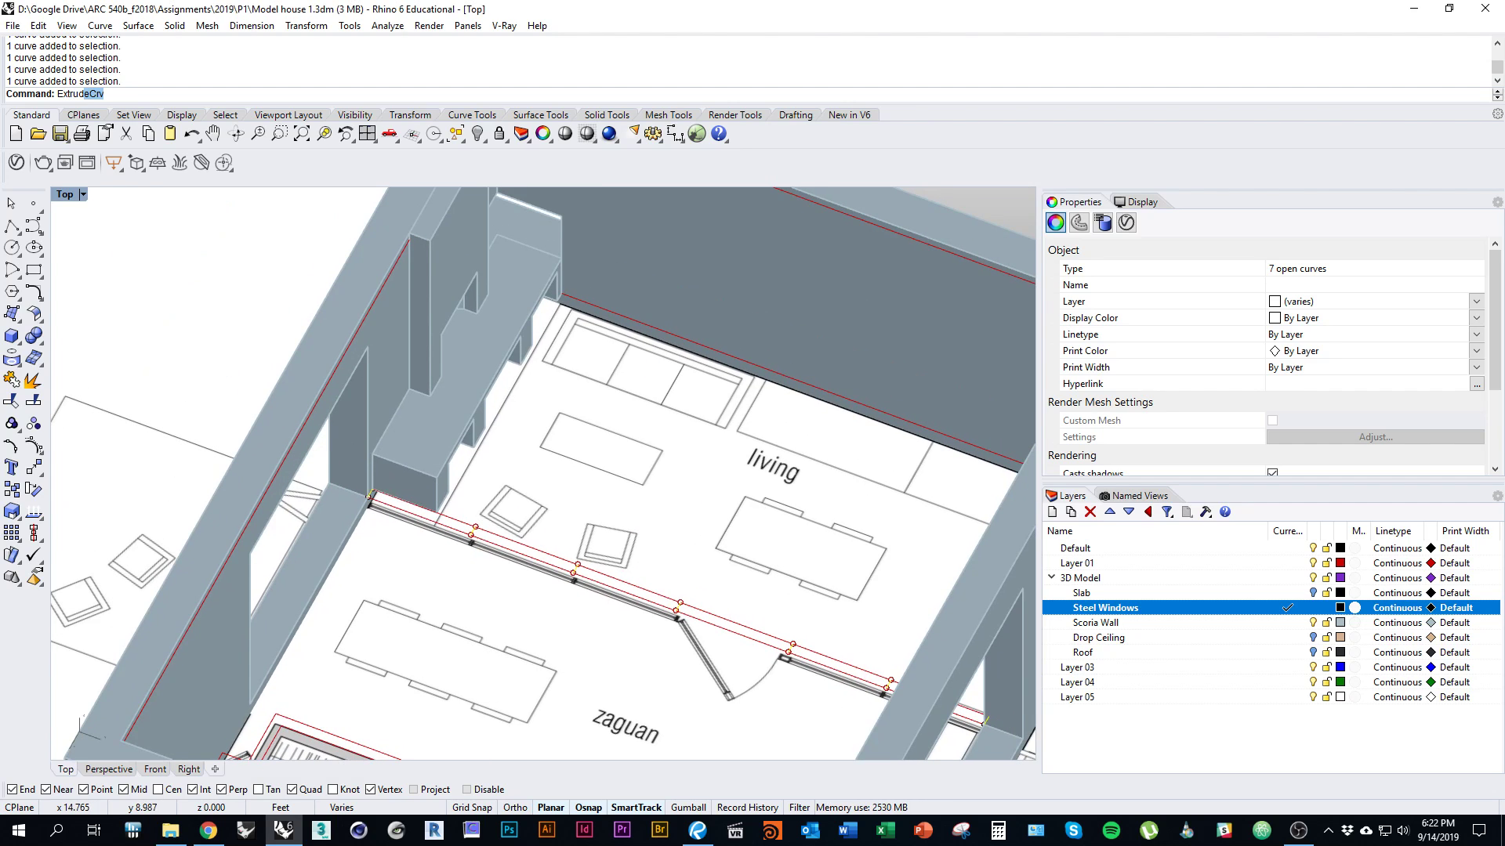
key("Return")
left_click(367, 349)
right_click_drag(367, 349, 262, 315, "ctrl+shift")
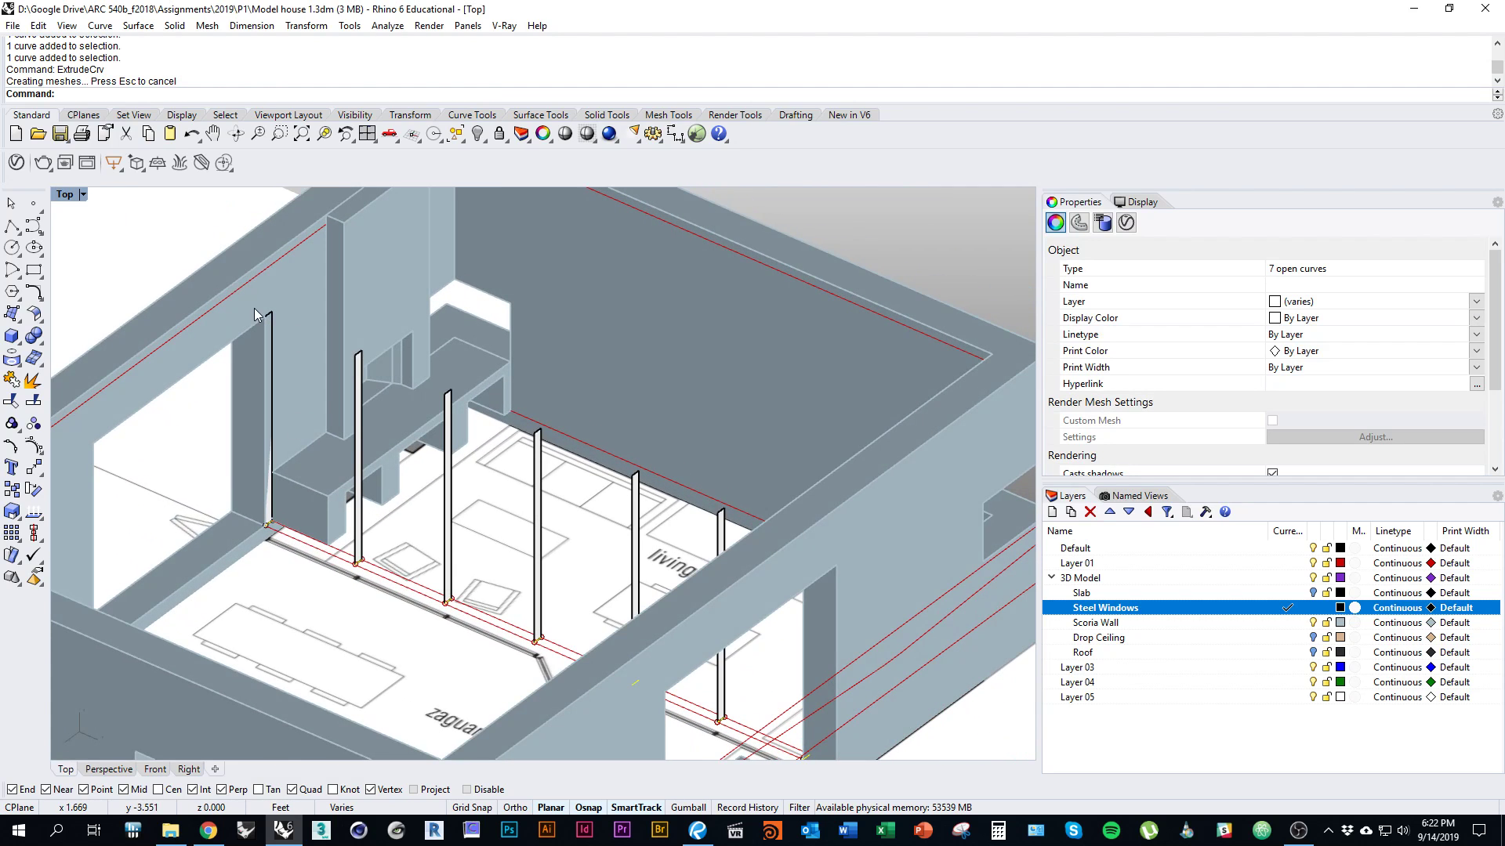
Try thickening the seven extruded mullion surfaces into solids with OffsetSrf at distance 3/16 on both sides, and undo that offset
key("Escape")
right_click_drag(325, 374, 443, 437, "ctrl+shift")
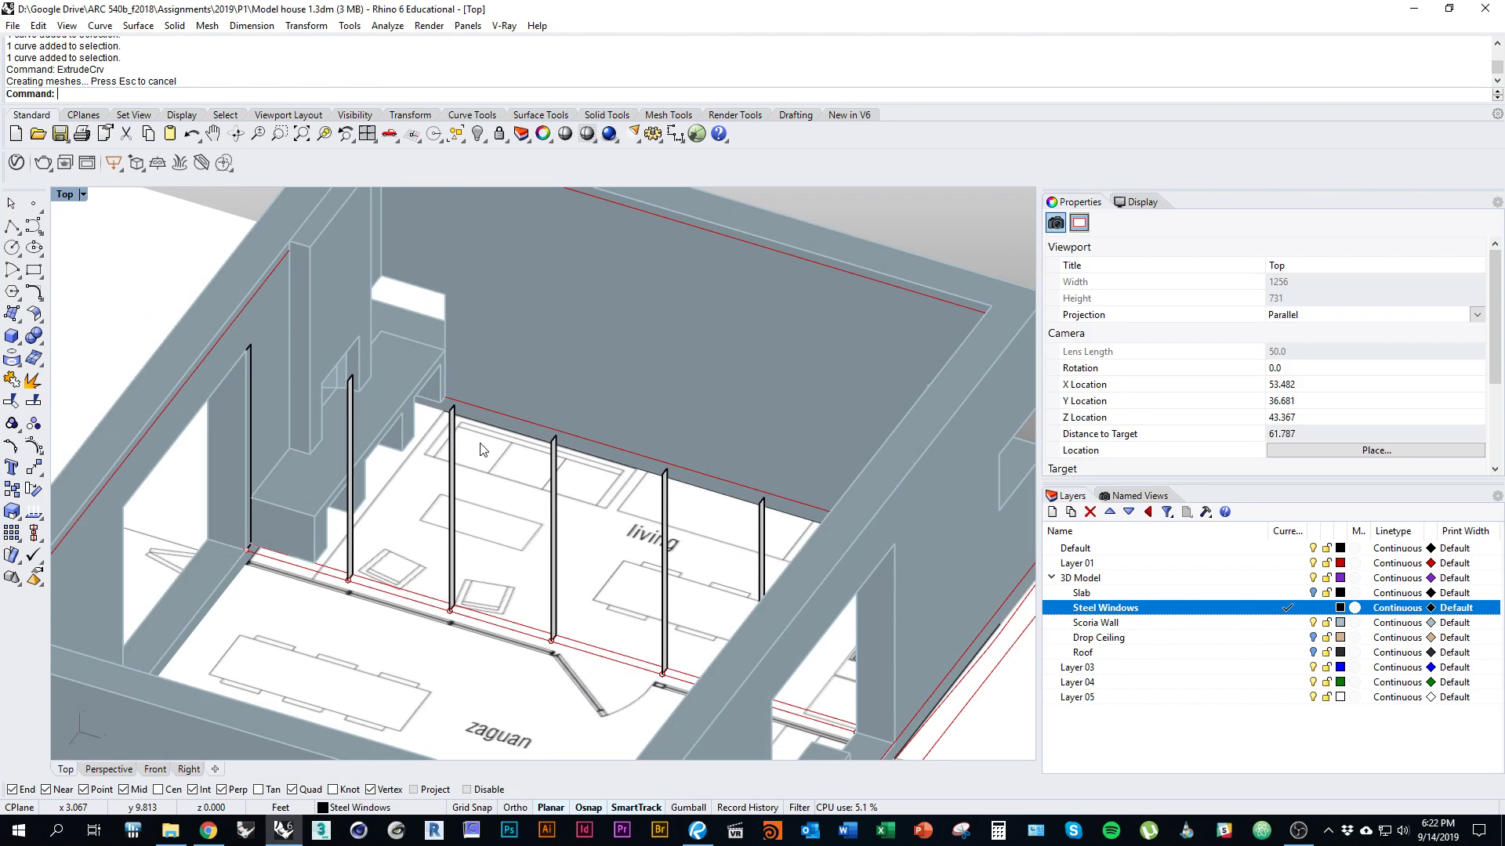
key("Return")
right_click_drag(481, 449, 423, 449)
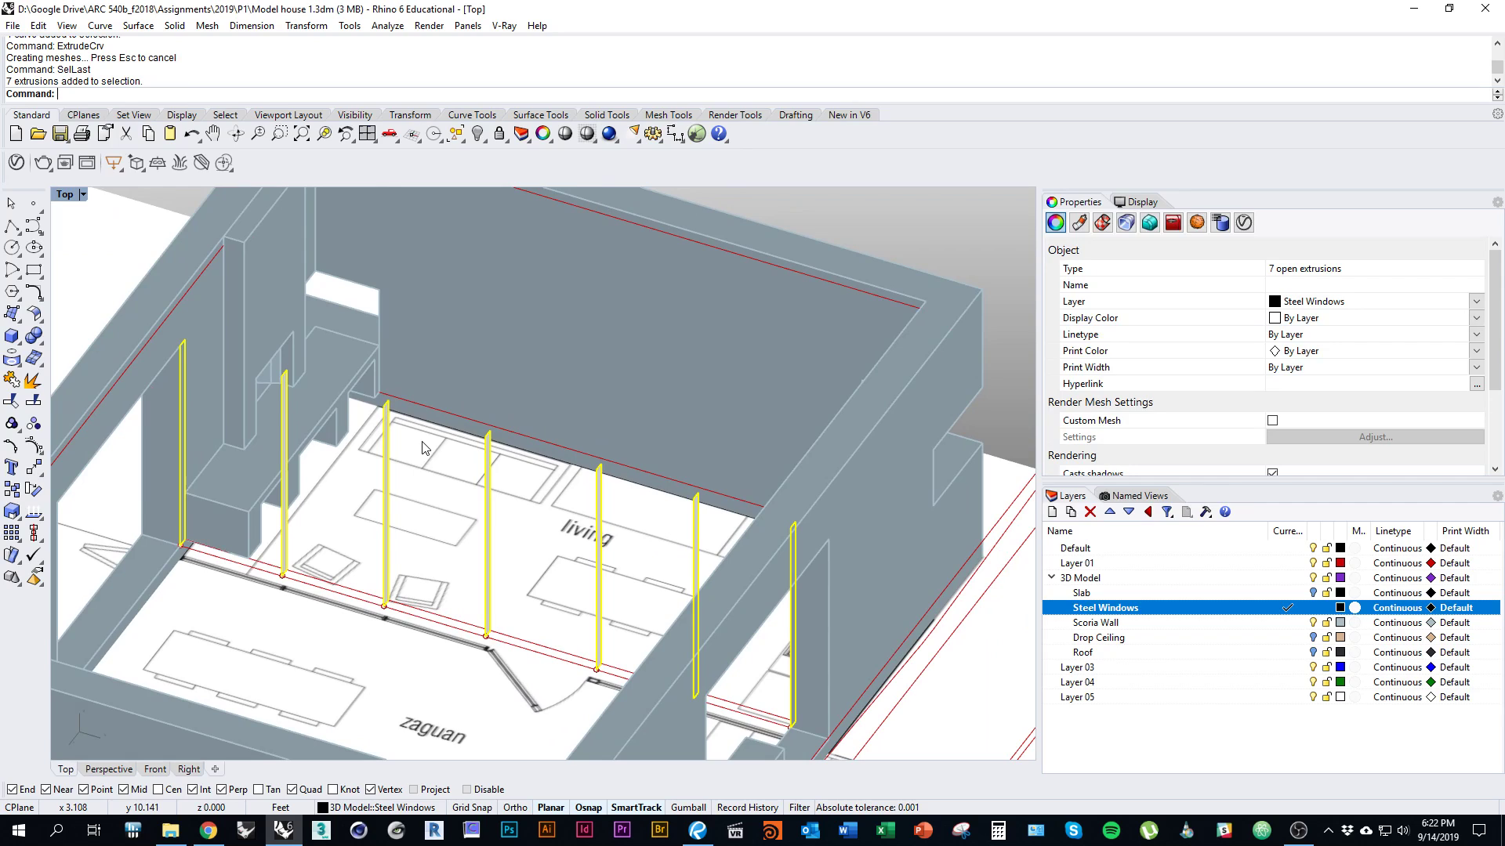
type("OffsetSrf")
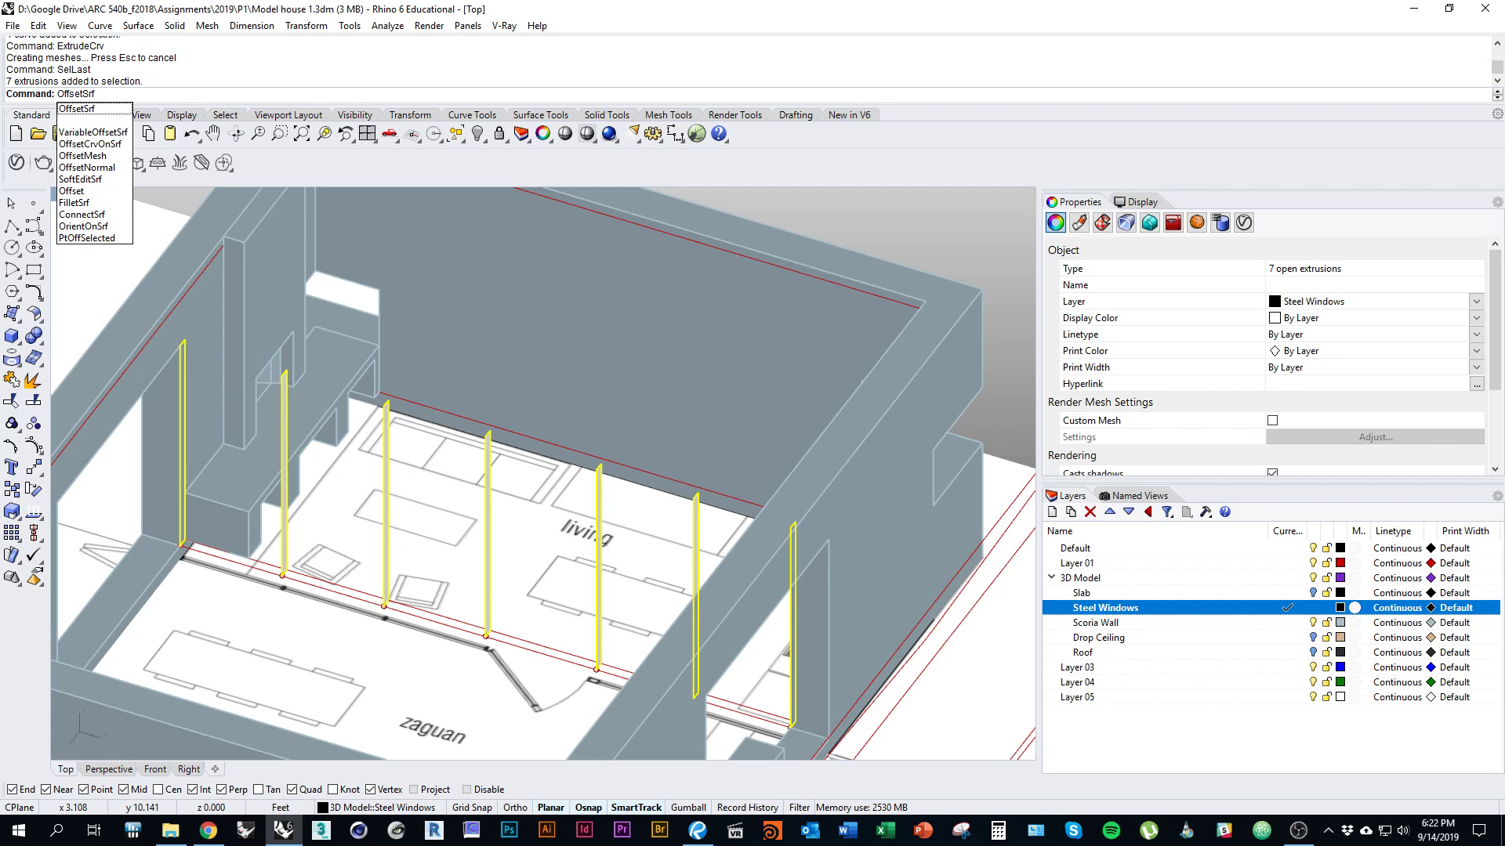
key("Return")
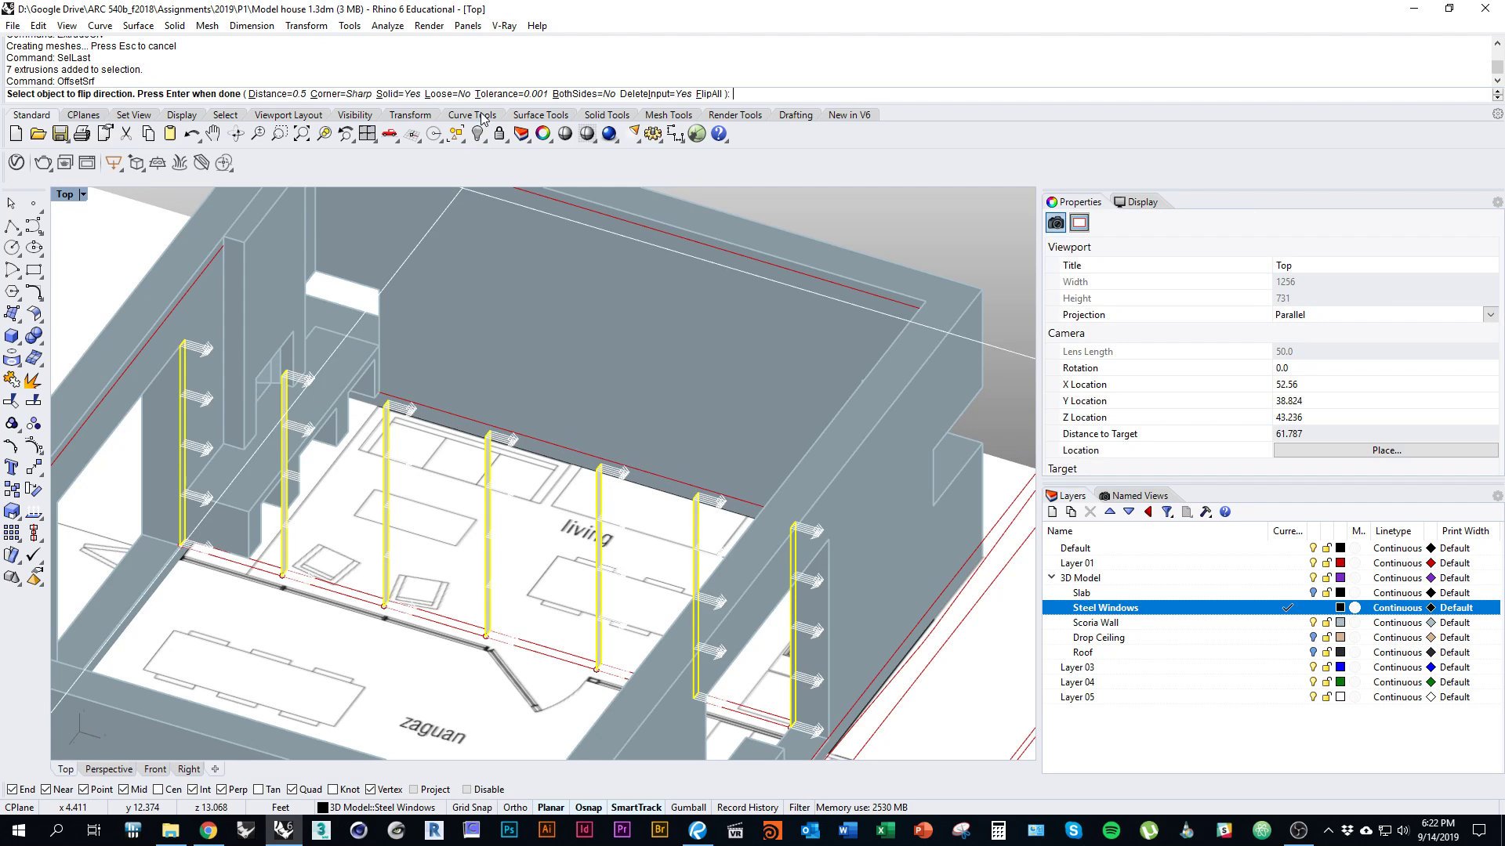
left_click(584, 94)
right_click_drag(439, 379, 559, 397, "ctrl+shift")
scroll(551, 402, "up", 5)
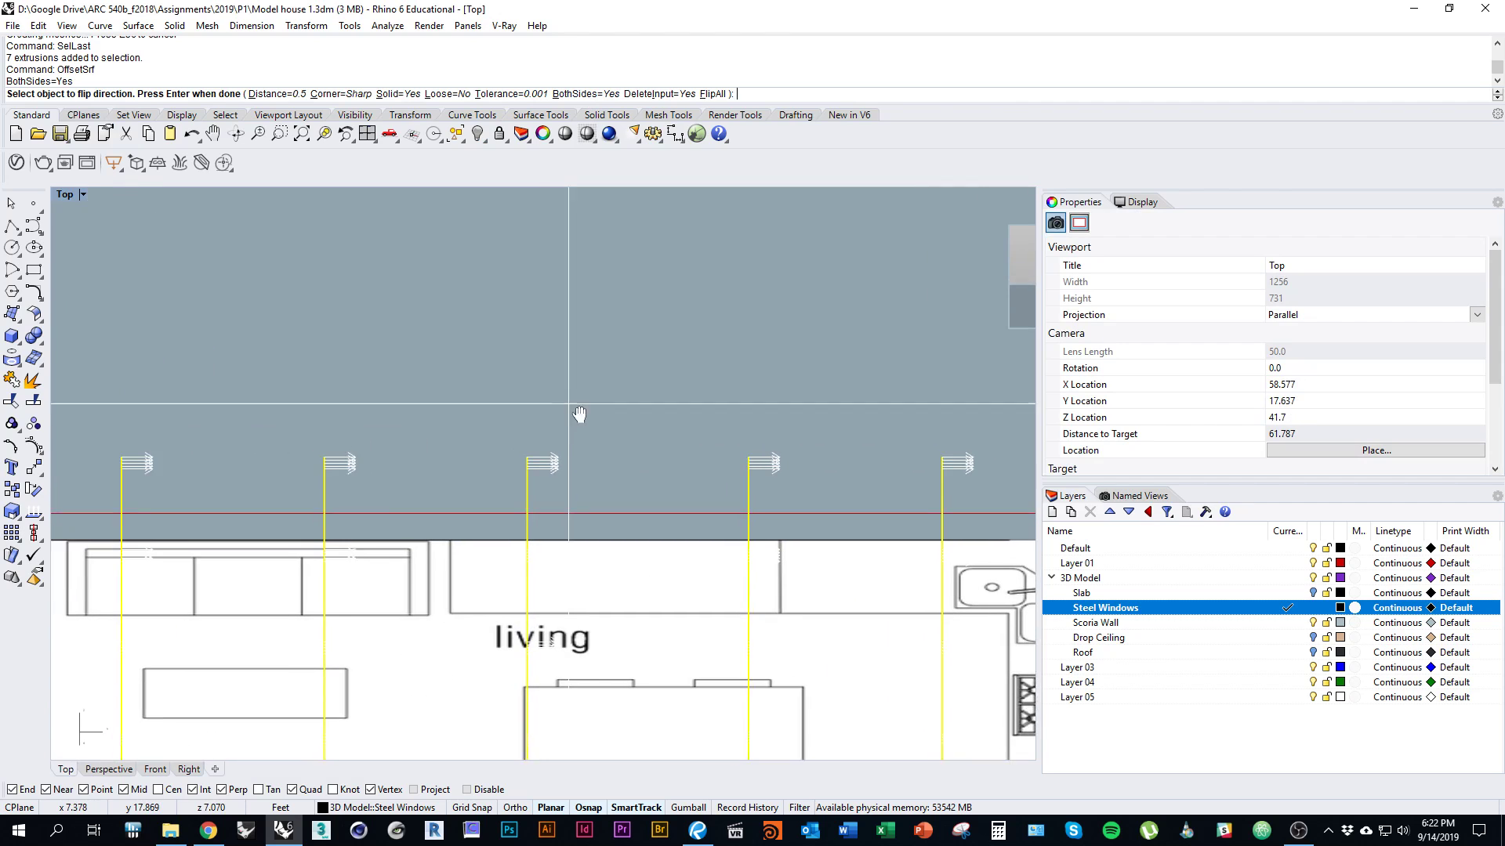
scroll(570, 442, "down", 2)
scroll(570, 442, "down", 2)
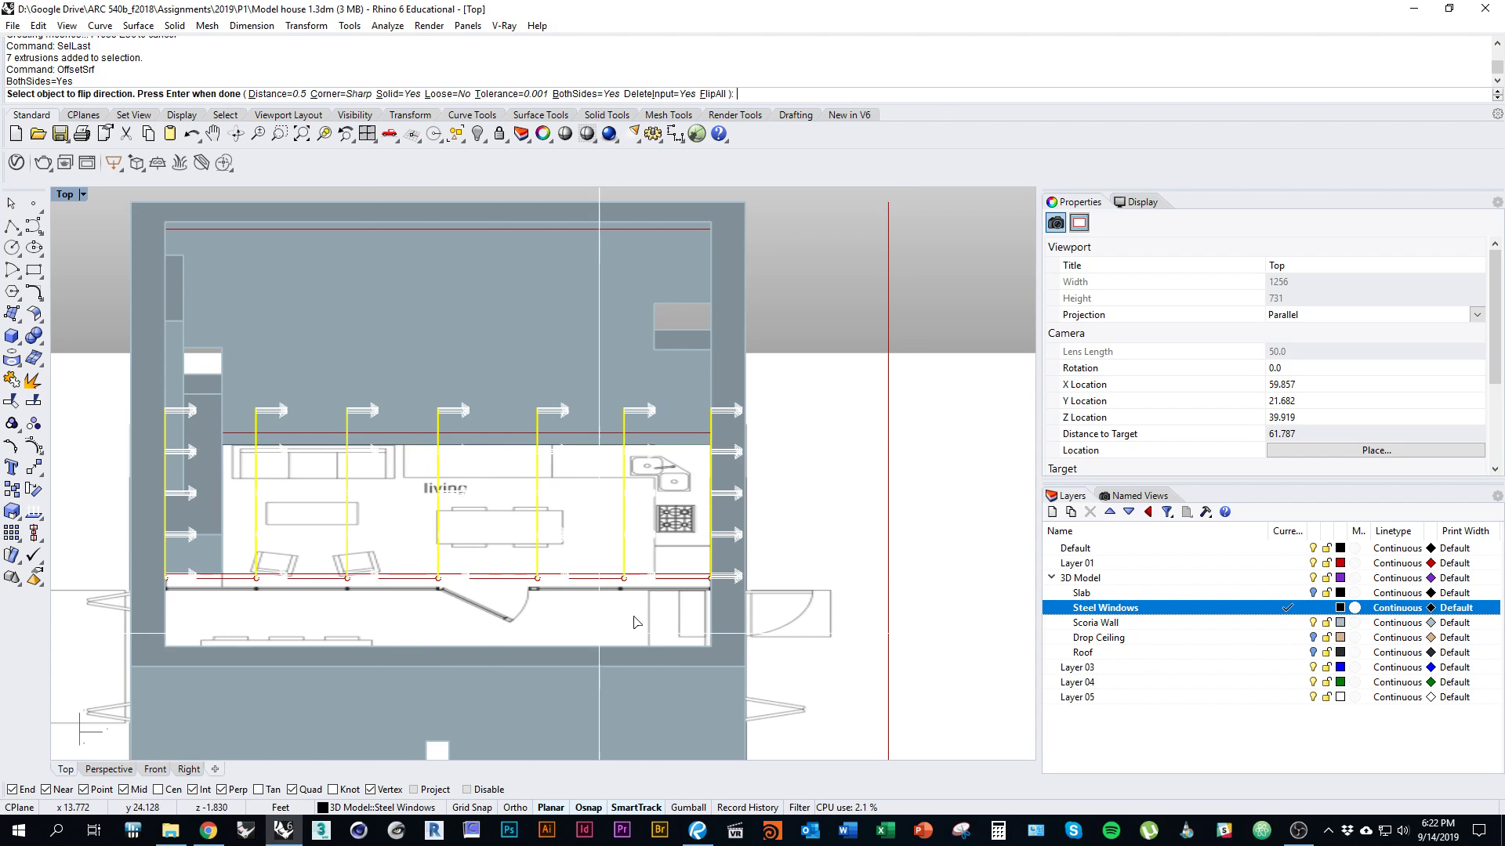
scroll(587, 639, "up", 5)
scroll(664, 604, "down", 2)
right_click_drag(664, 604, 862, 607)
right_click_drag(478, 620, 725, 618)
scroll(557, 608, "up", 1)
right_click_drag(559, 606, 653, 632)
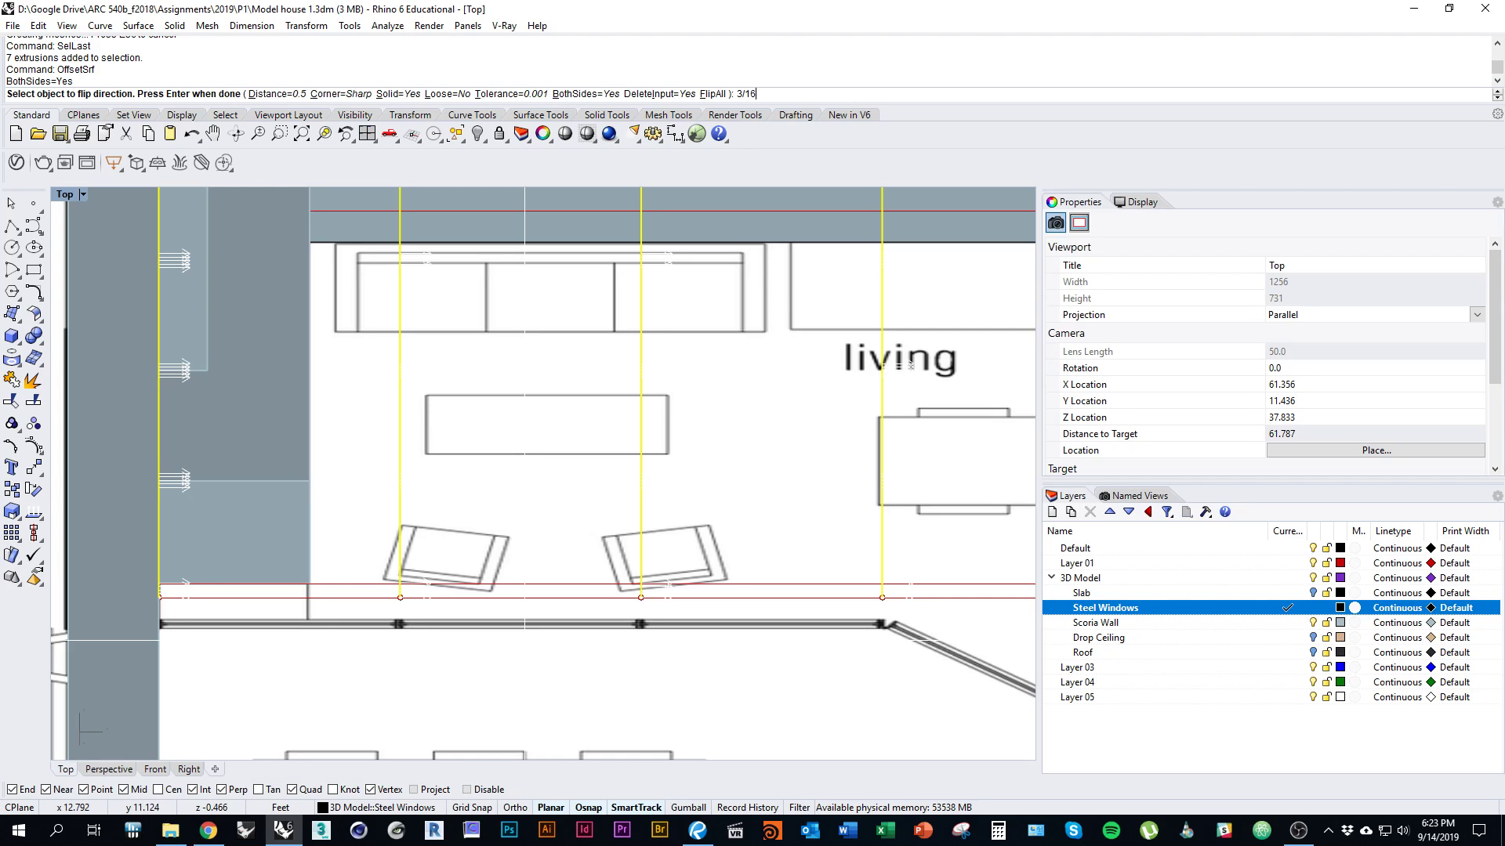
key("Return")
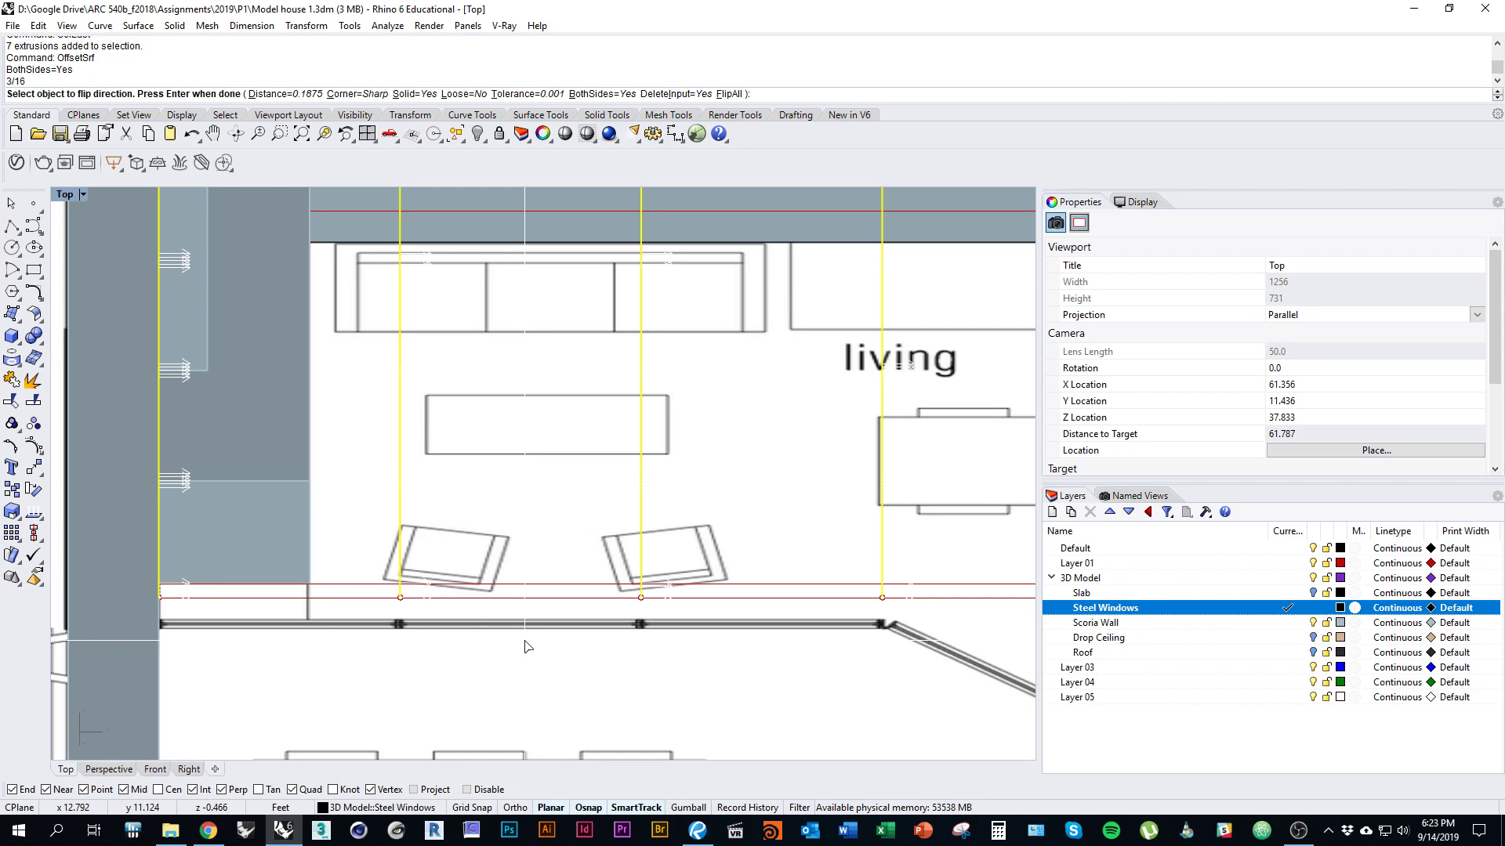
right_click_drag(500, 503, 503, 630)
scroll(455, 537, "down", 1)
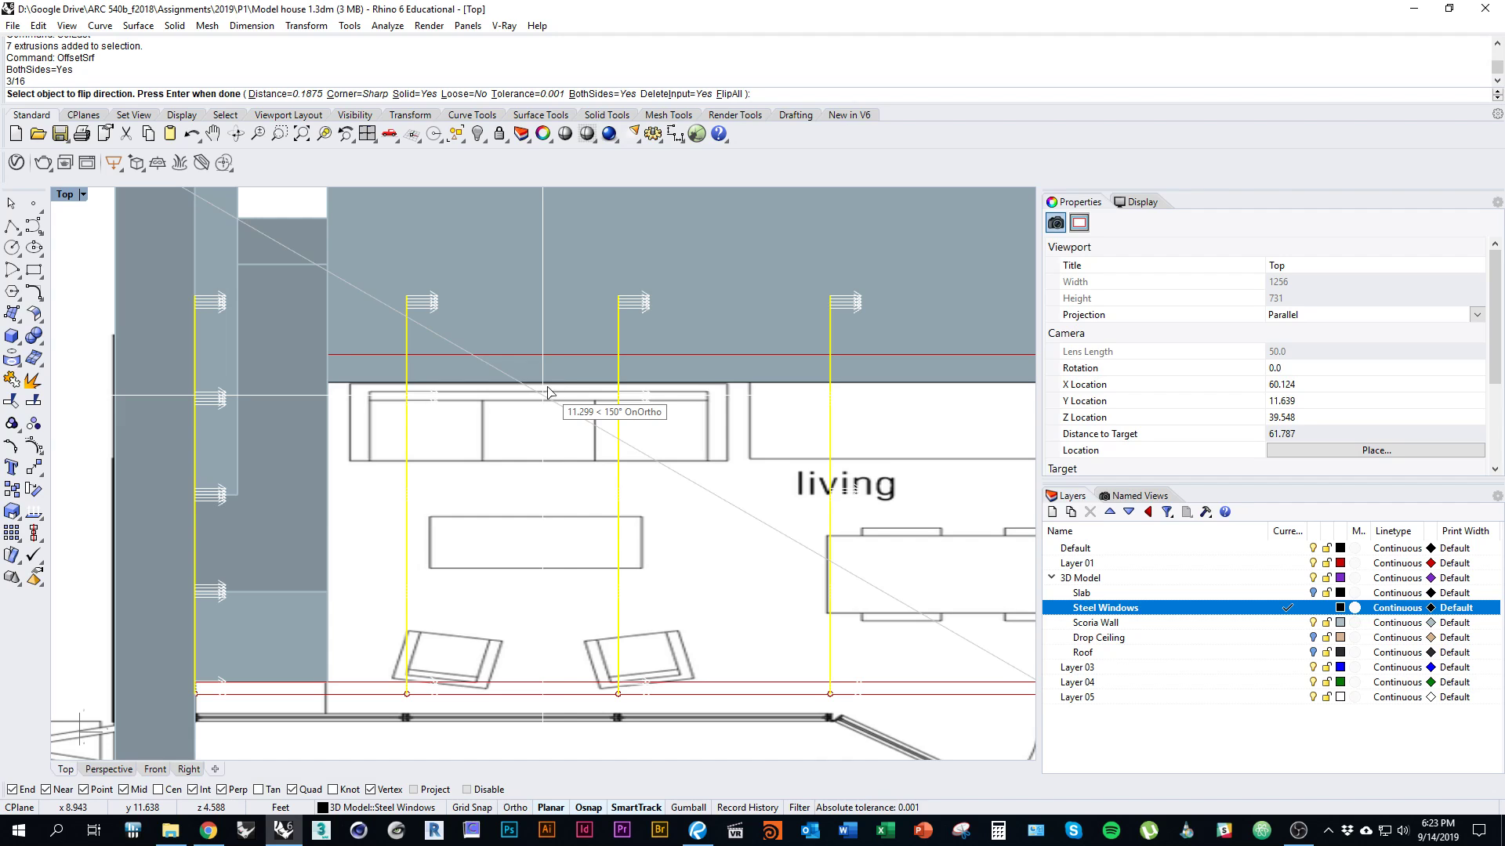
right_click(492, 293)
scroll(444, 396, "down", 2)
right_click_drag(444, 396, 440, 513, "ctrl+shift")
key("ctrl+z")
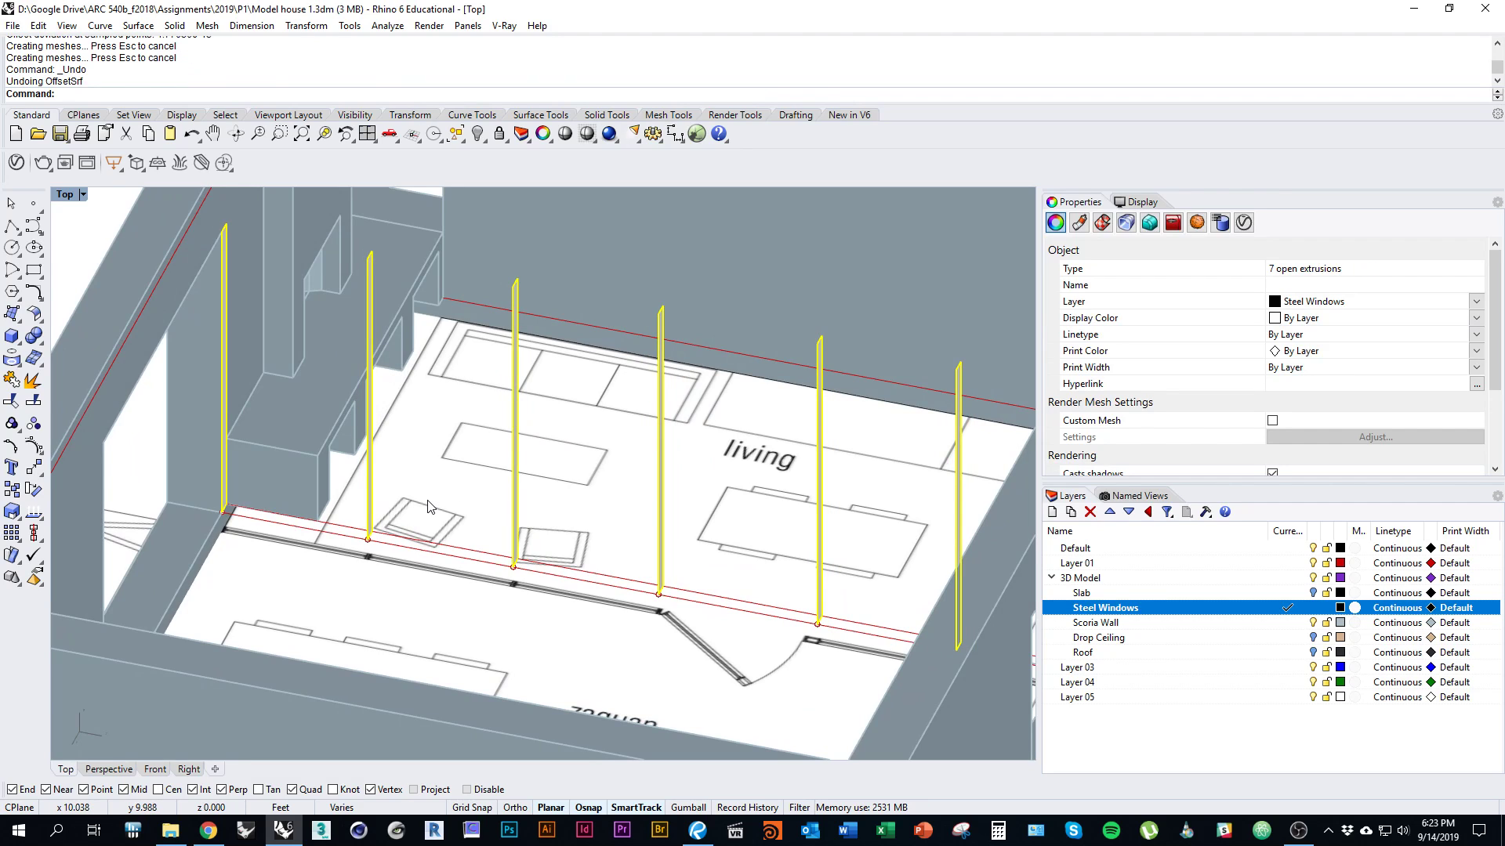
Thicken the seven extruded mullion surfaces into solids with OffsetSrf, offsetting 3/16" on both sides
type("OffsetSrf")
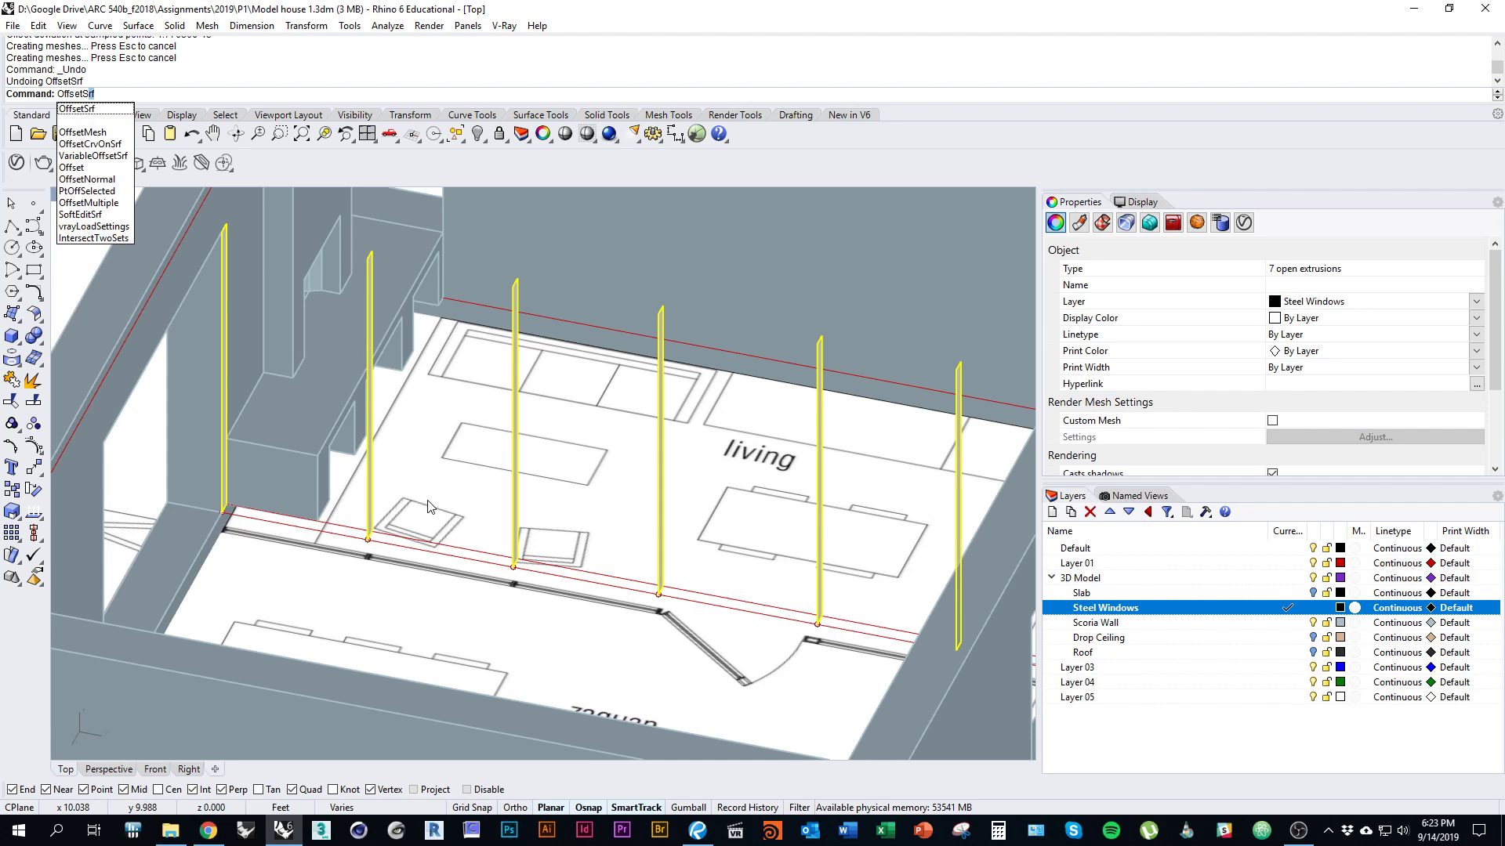
key("Return")
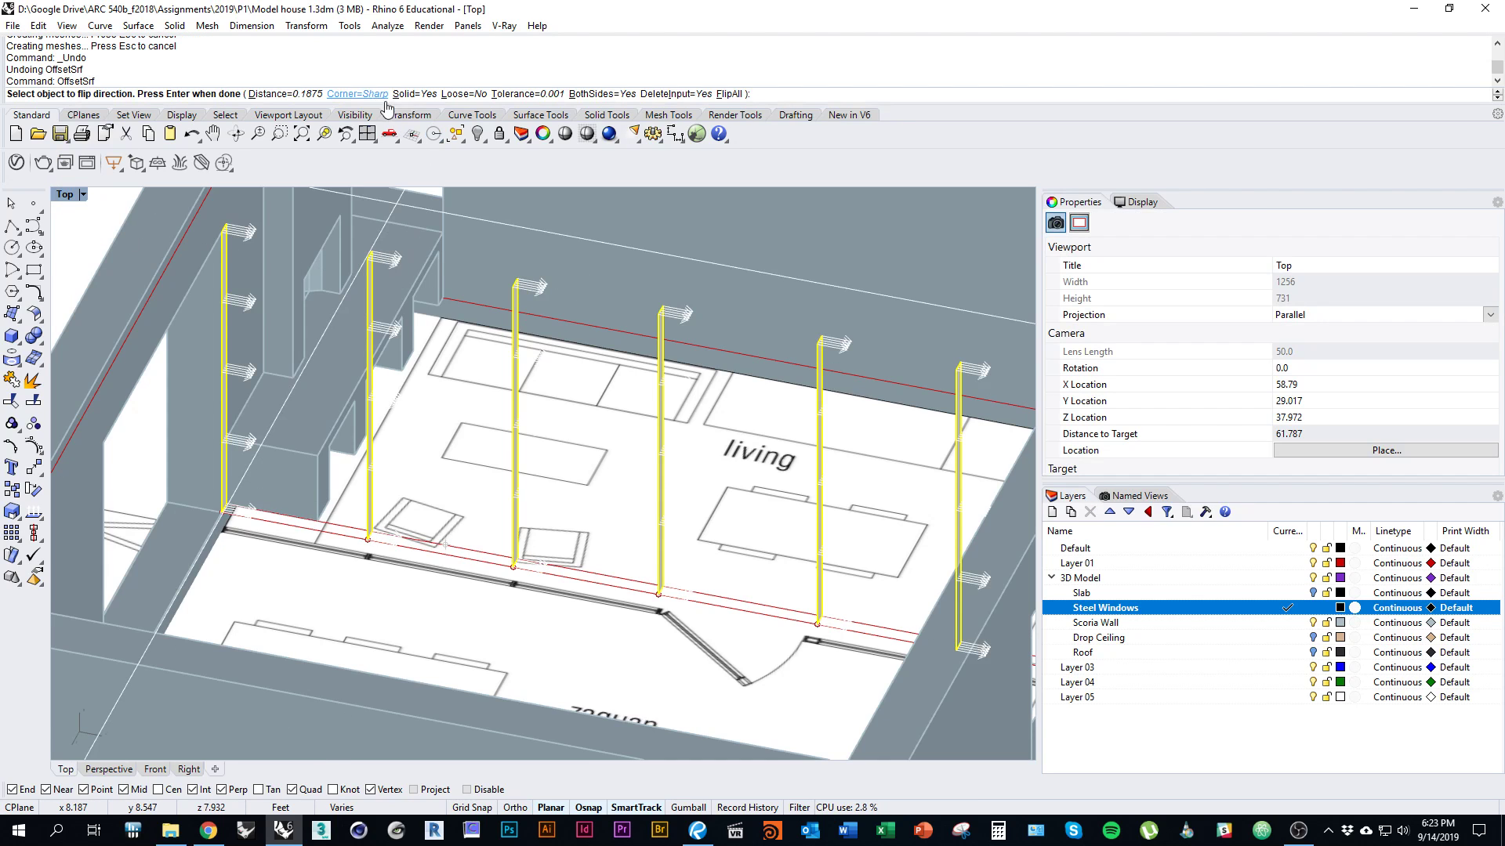
left_click(593, 93)
left_click(592, 93)
left_click(295, 95)
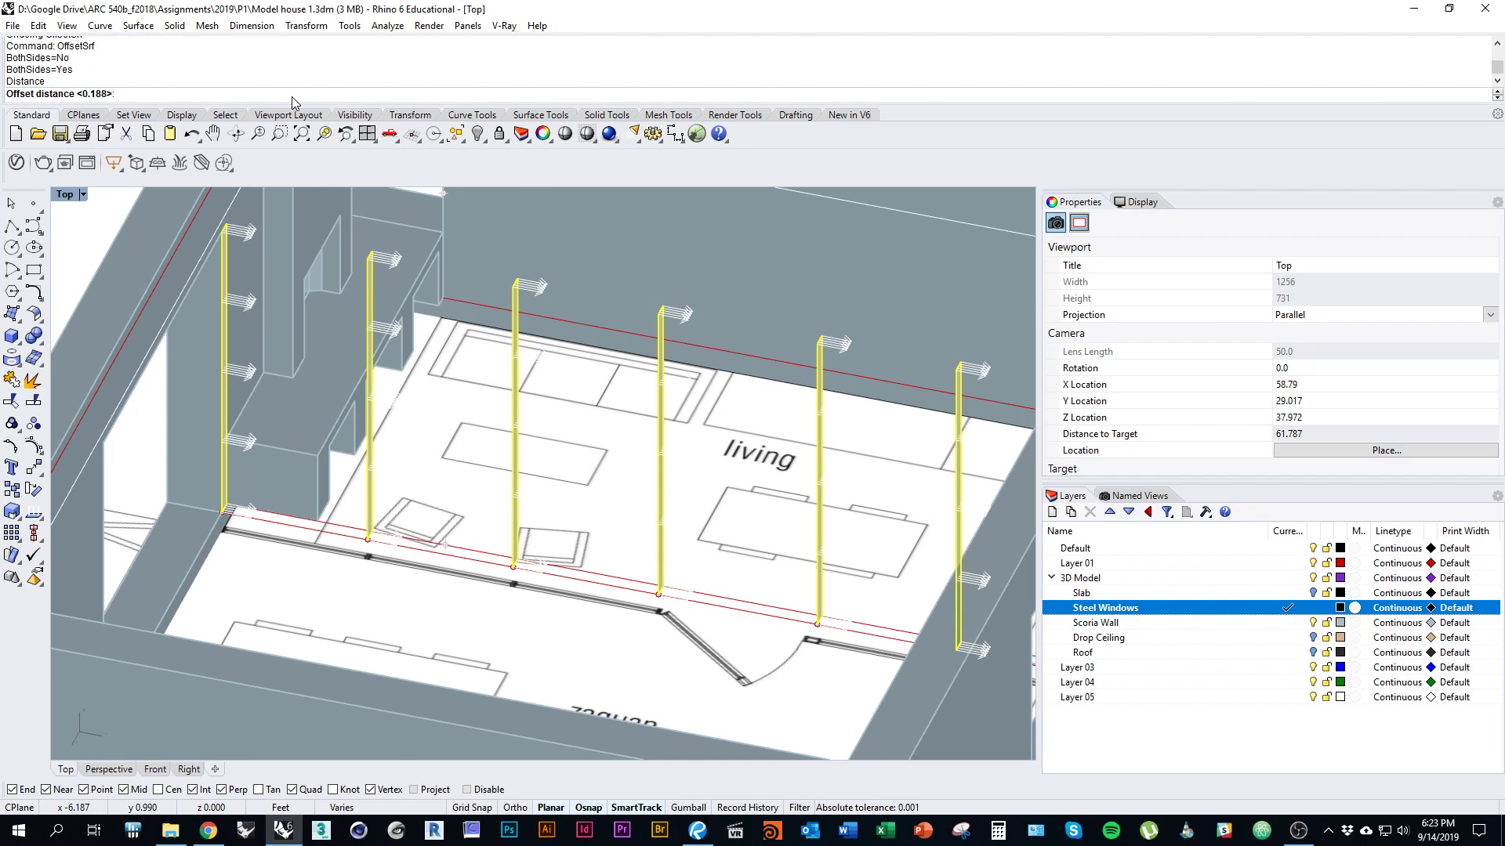
type("3/16\"")
key("Return")
key("Return")
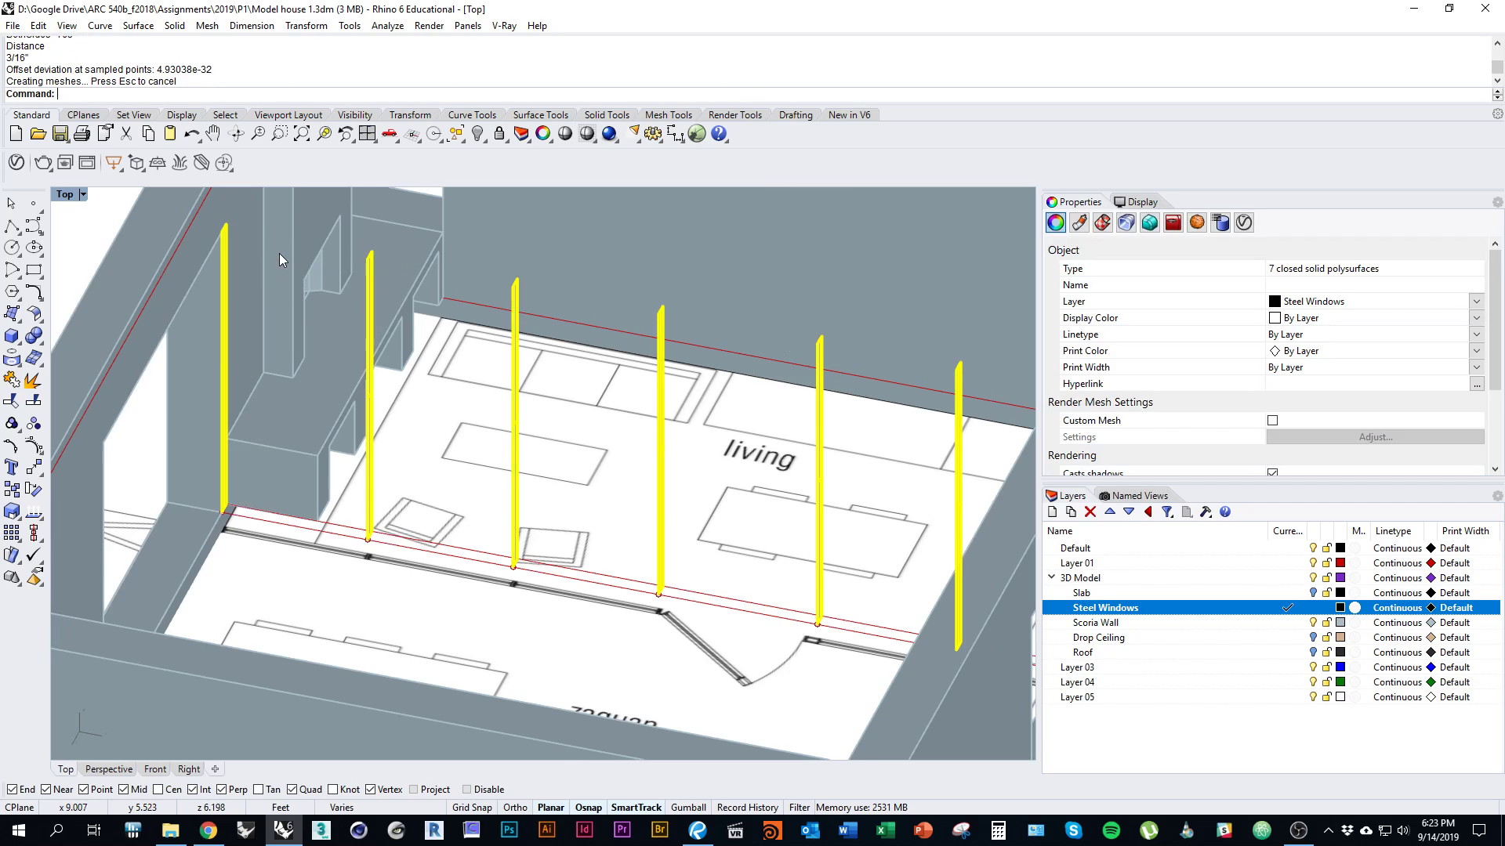
scroll(402, 362, "up", 3)
scroll(402, 362, "down", 5)
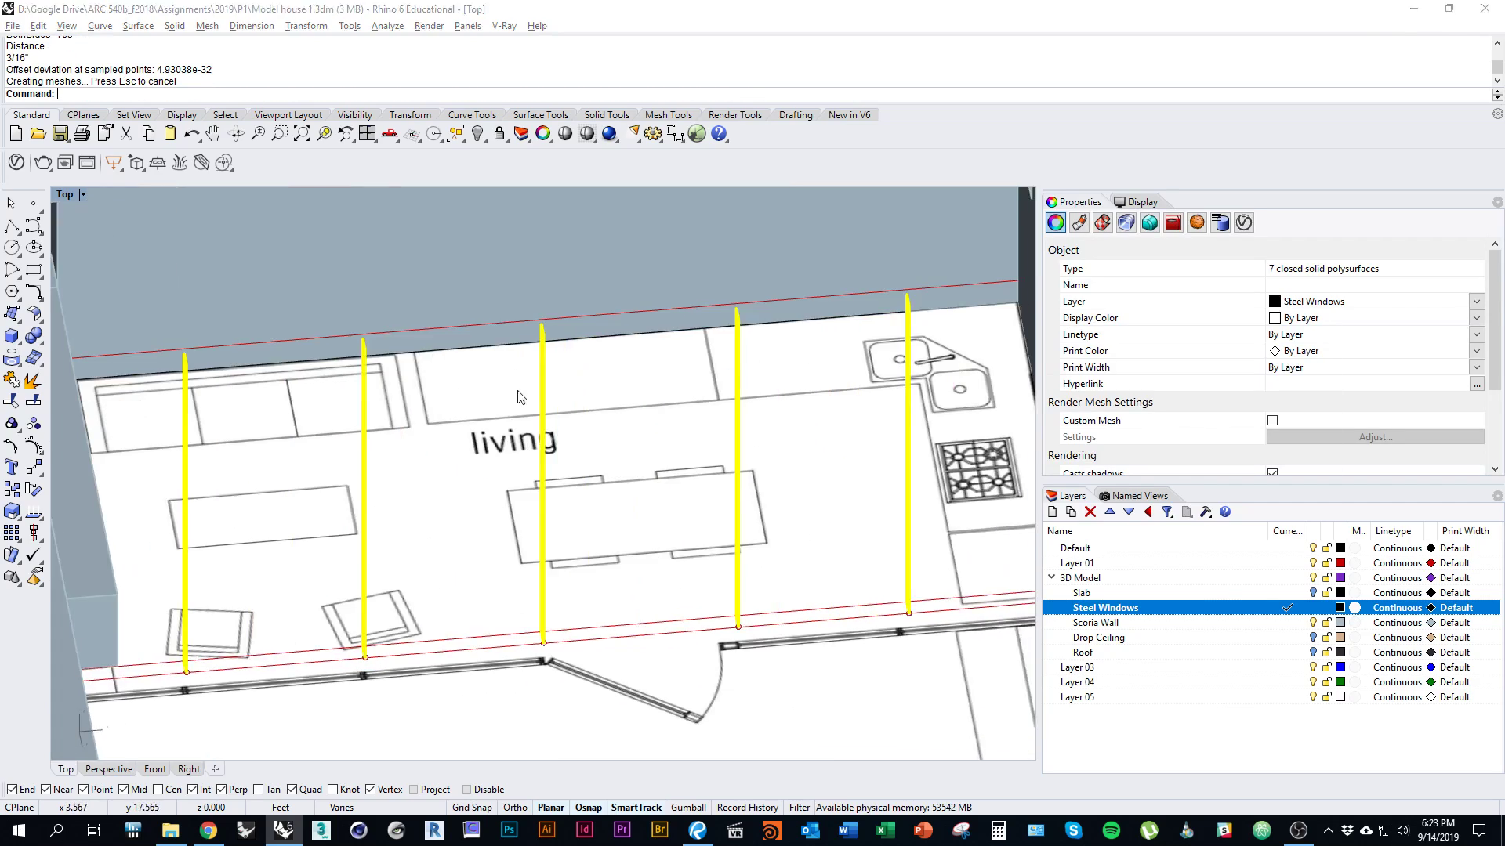
Switch to the browser and examine the reference photos of the steel window partition between zaguan and living room, and return to Rhino
key("alt+Tab")
left_click(1188, 15)
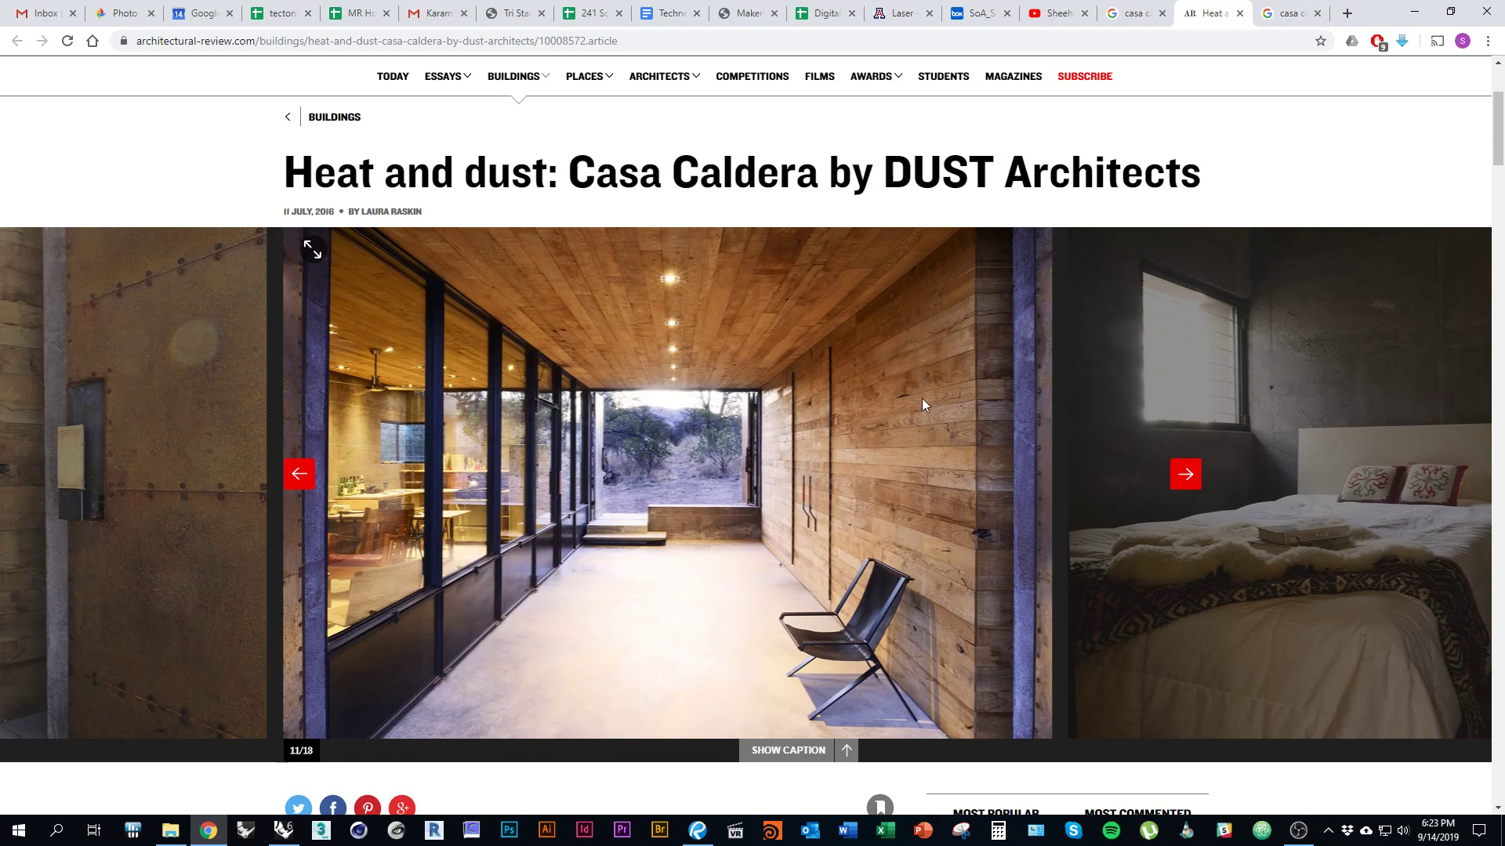
left_click(1130, 18)
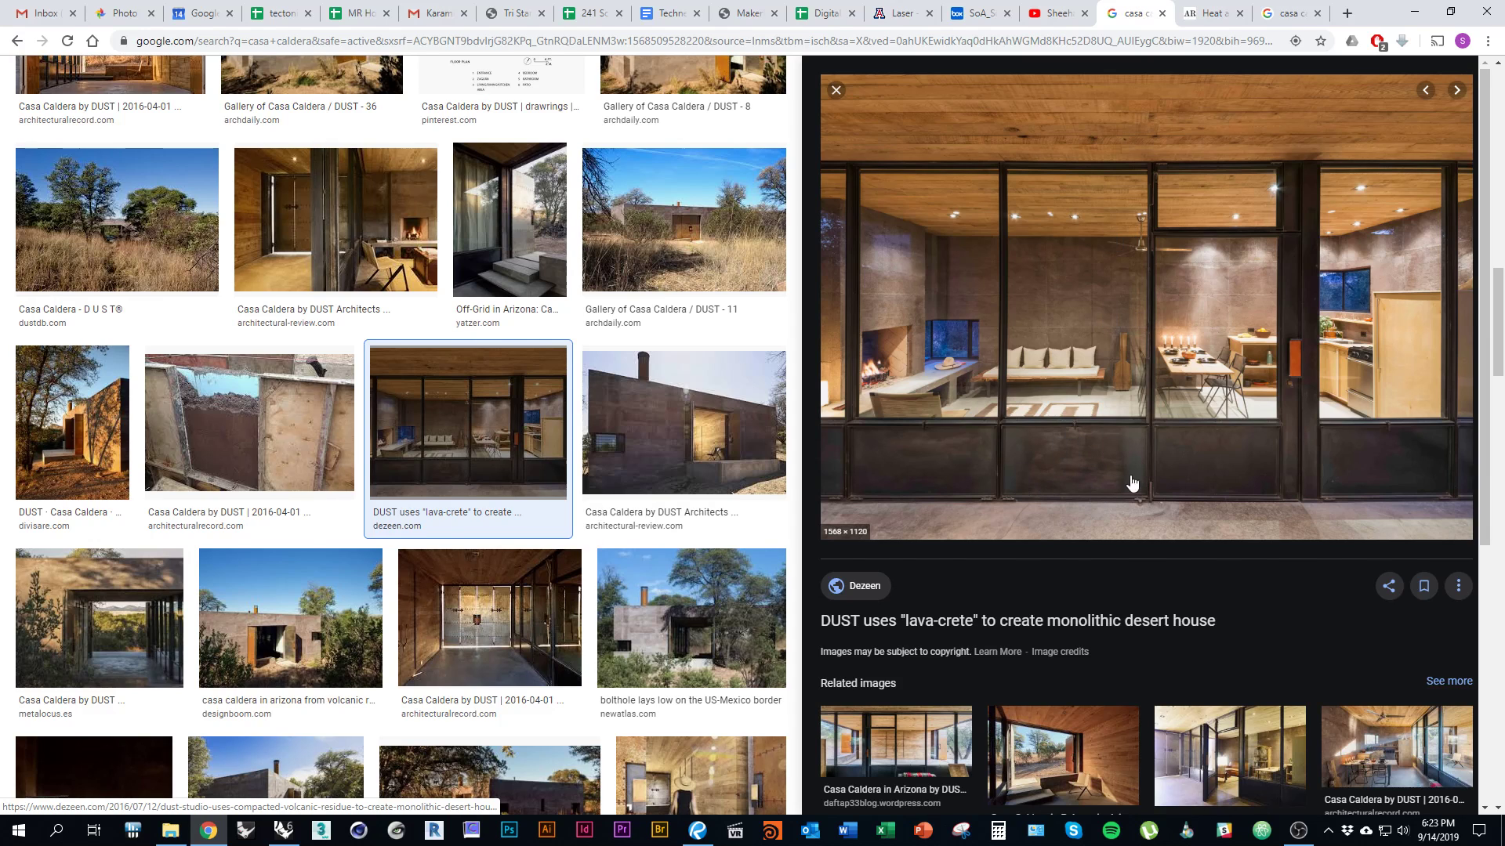
key("alt+Tab")
Extrude the zaguan-side guide line between the fireplace-side wall and the door horizontally to the living-side guide line, using a custom direction
right_click_drag(689, 455, 588, 449)
scroll(725, 570, "down", 6)
left_click(787, 494)
right_click_drag(787, 493, 658, 467, "ctrl+shift")
scroll(572, 497, "up", 2)
scroll(550, 669, "up", 2)
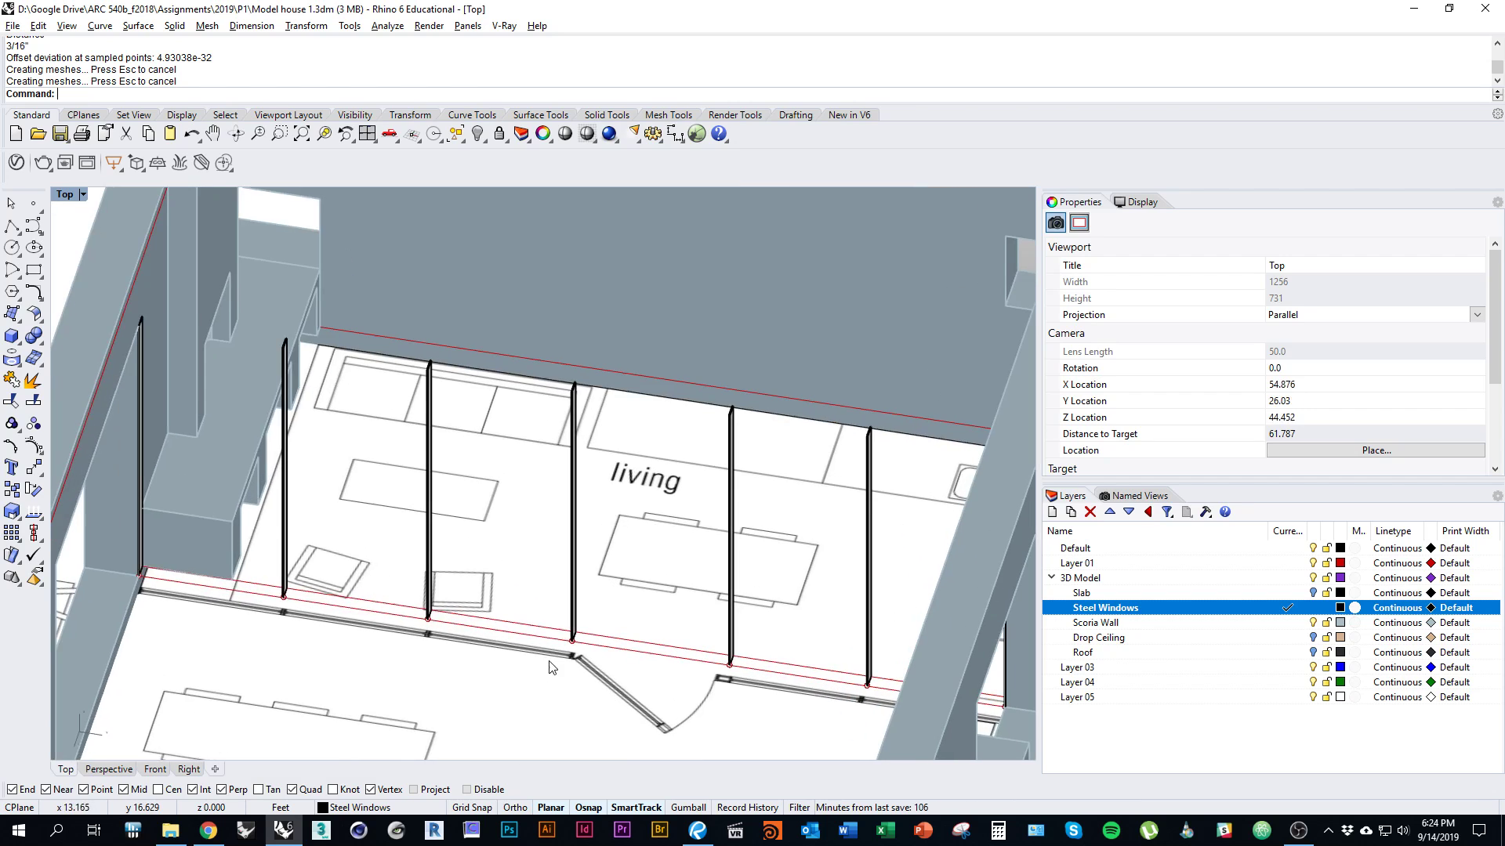
left_click(543, 644)
scroll(548, 651, "up", 3)
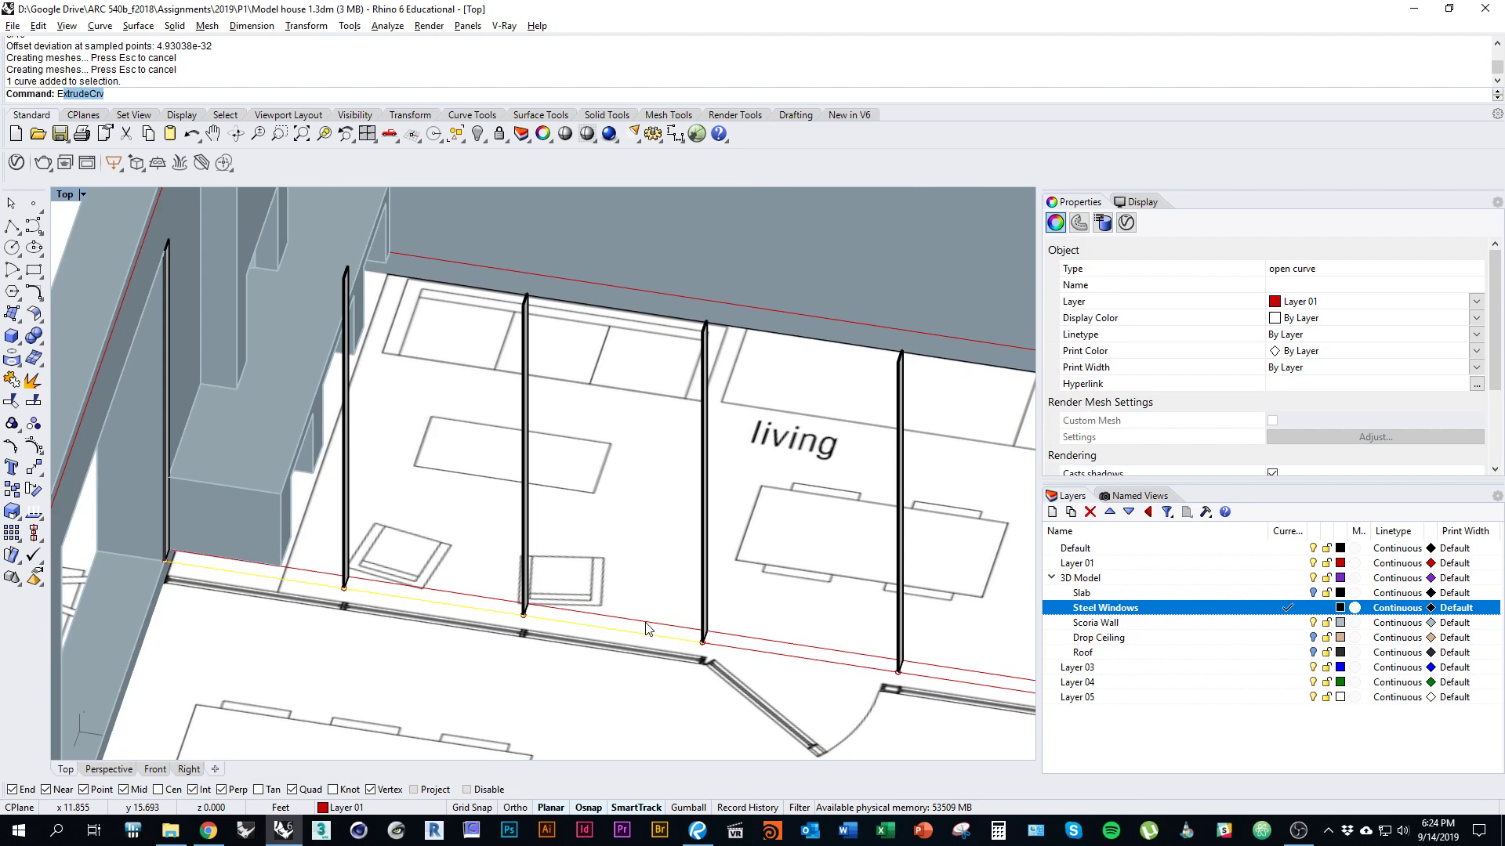
key("Return")
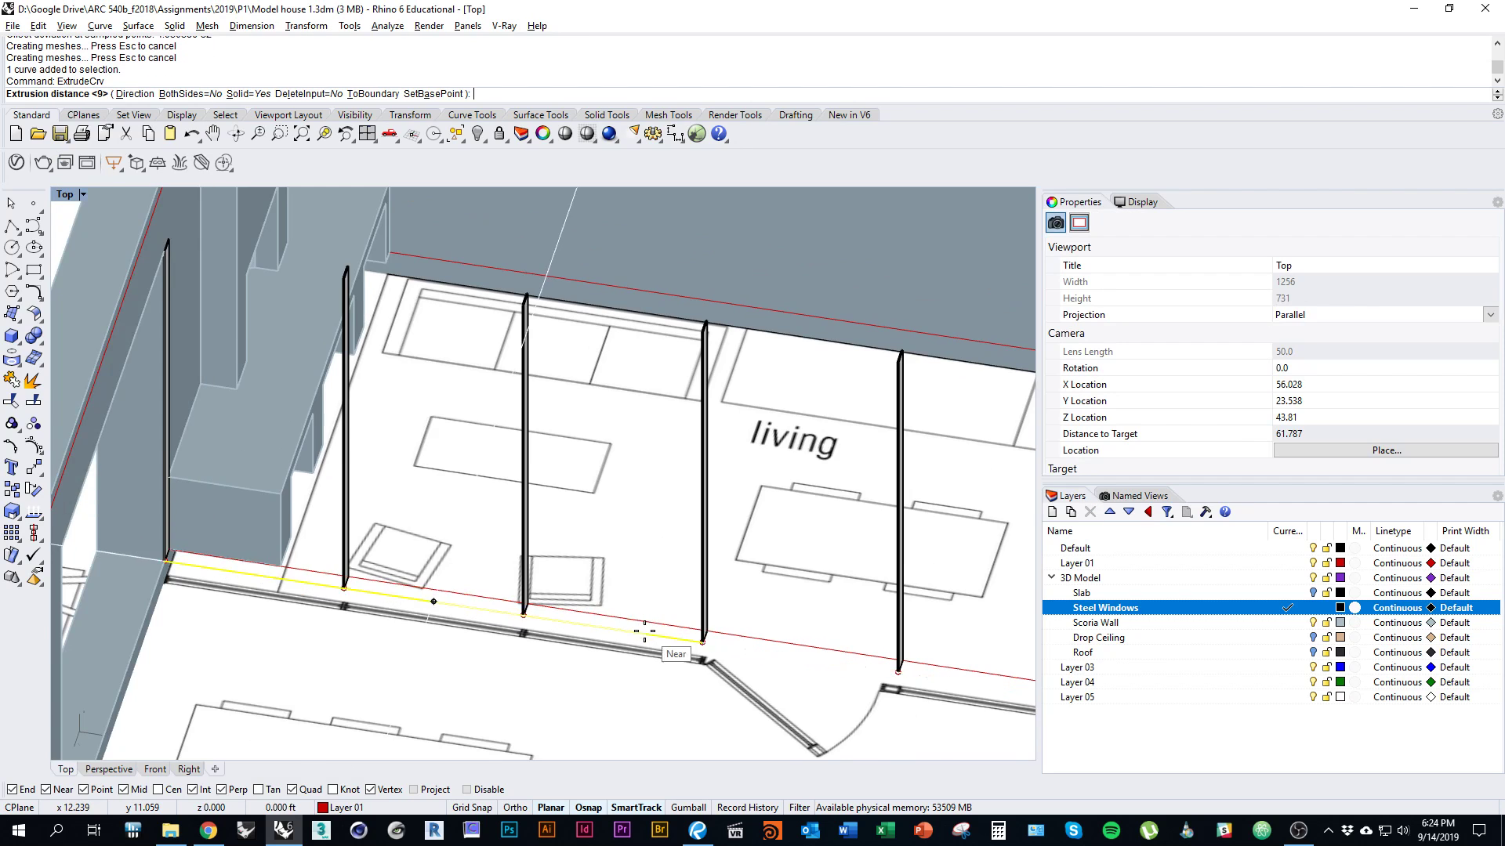
scroll(644, 623, "up", 3)
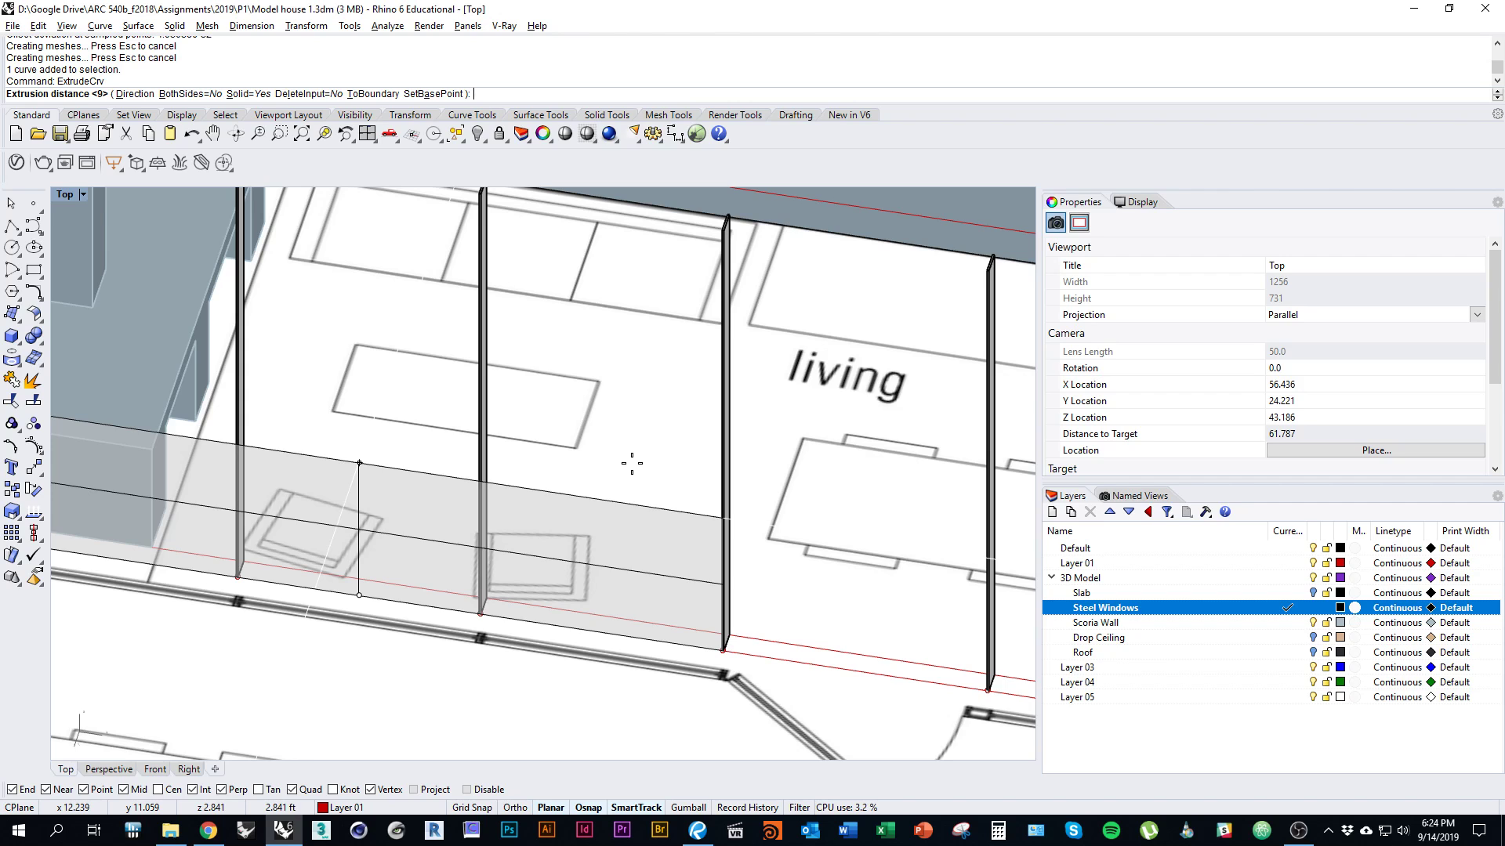
left_click(135, 94)
scroll(507, 729, "up", 2)
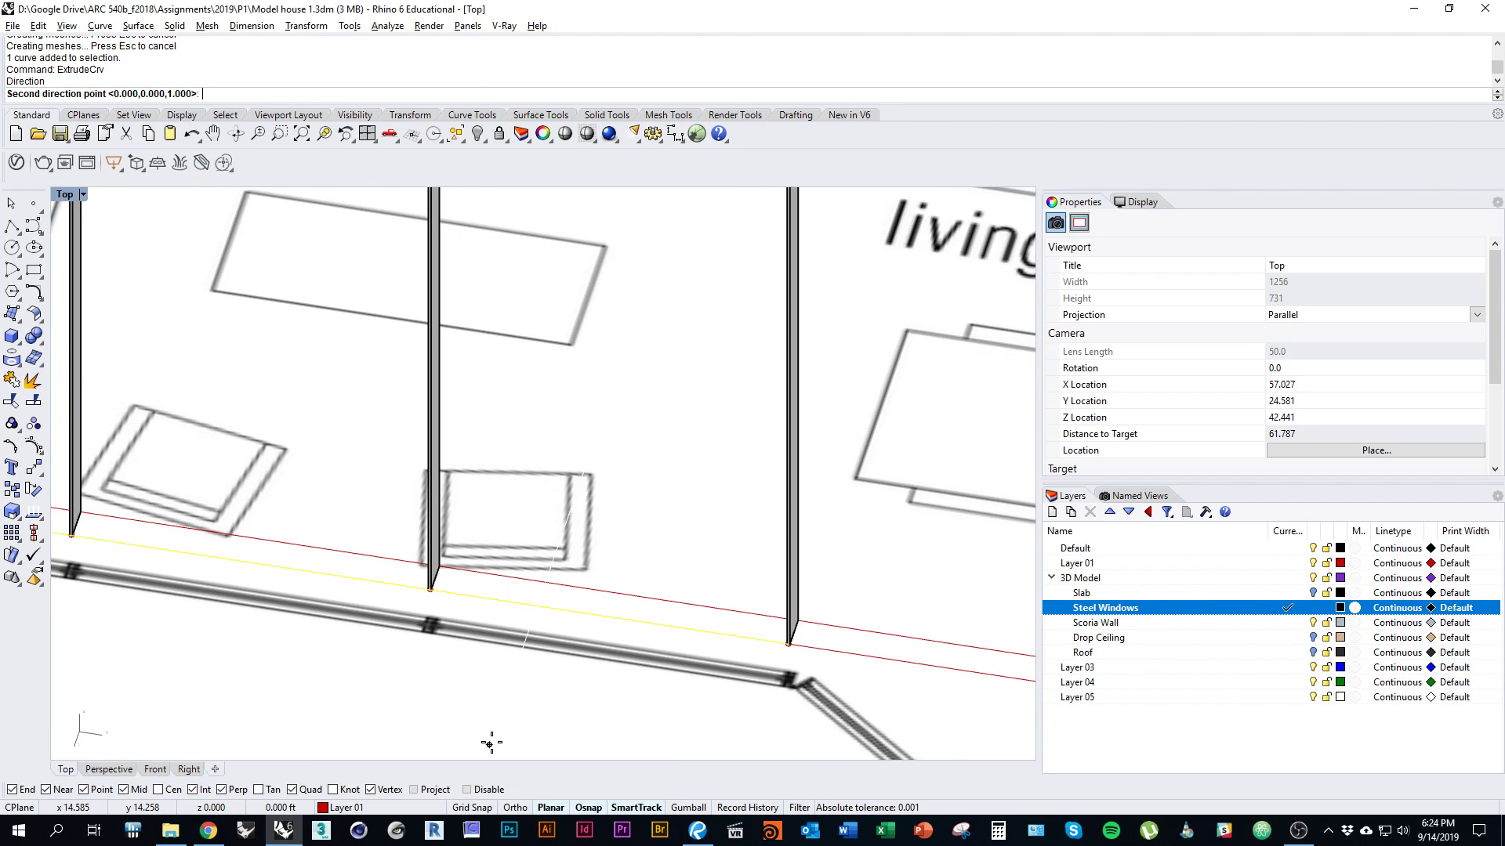
left_click(549, 656)
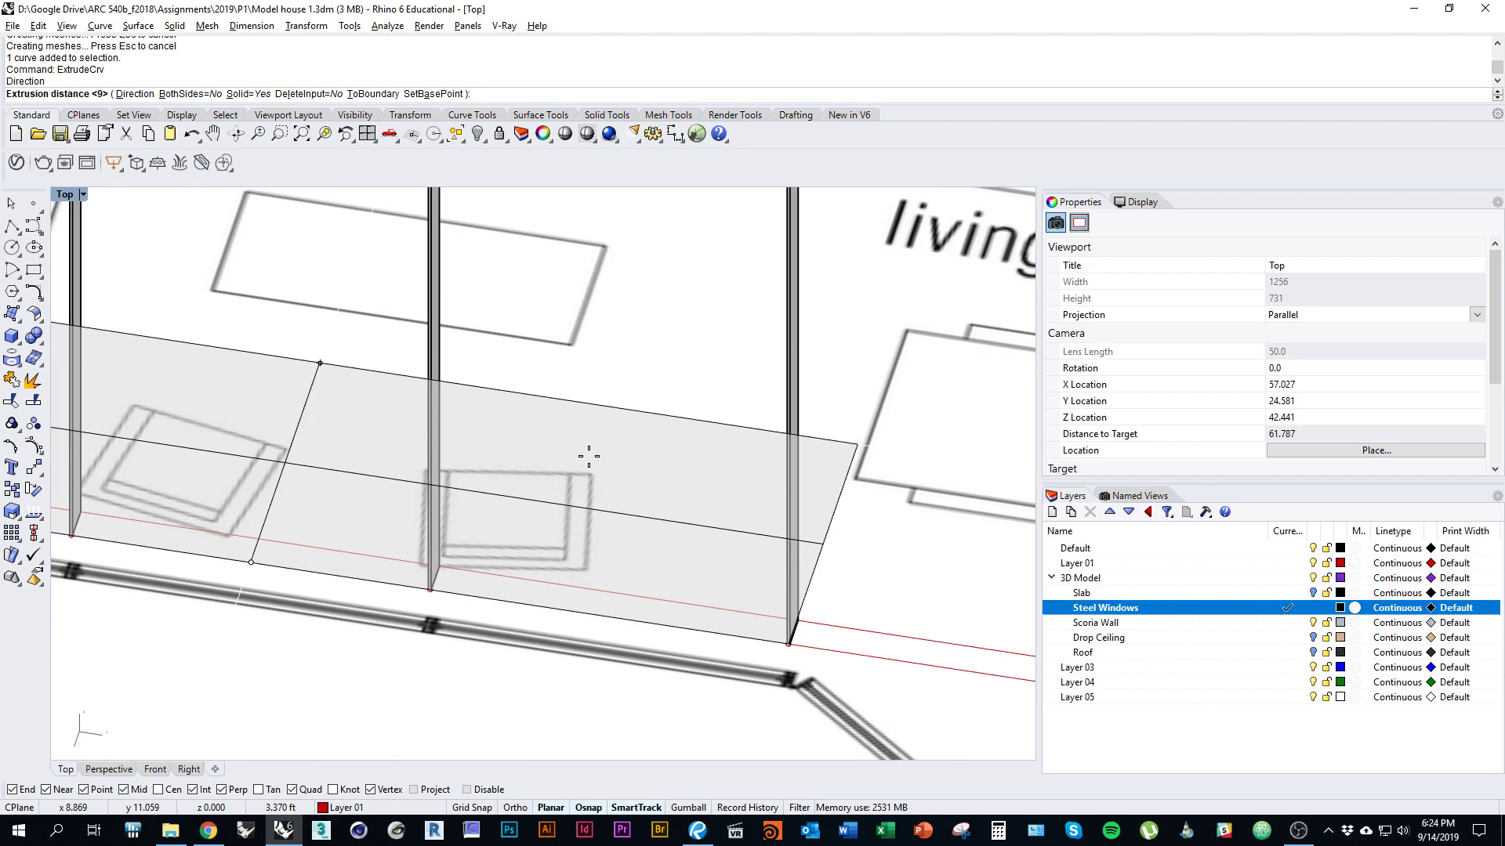
scroll(510, 580, "up", 3)
left_click(426, 502)
Extrude the zaguan-side guide line between the door and the kitchen-side wall horizontally to the living-side guide line
scroll(438, 541, "down", 3)
left_click(617, 558)
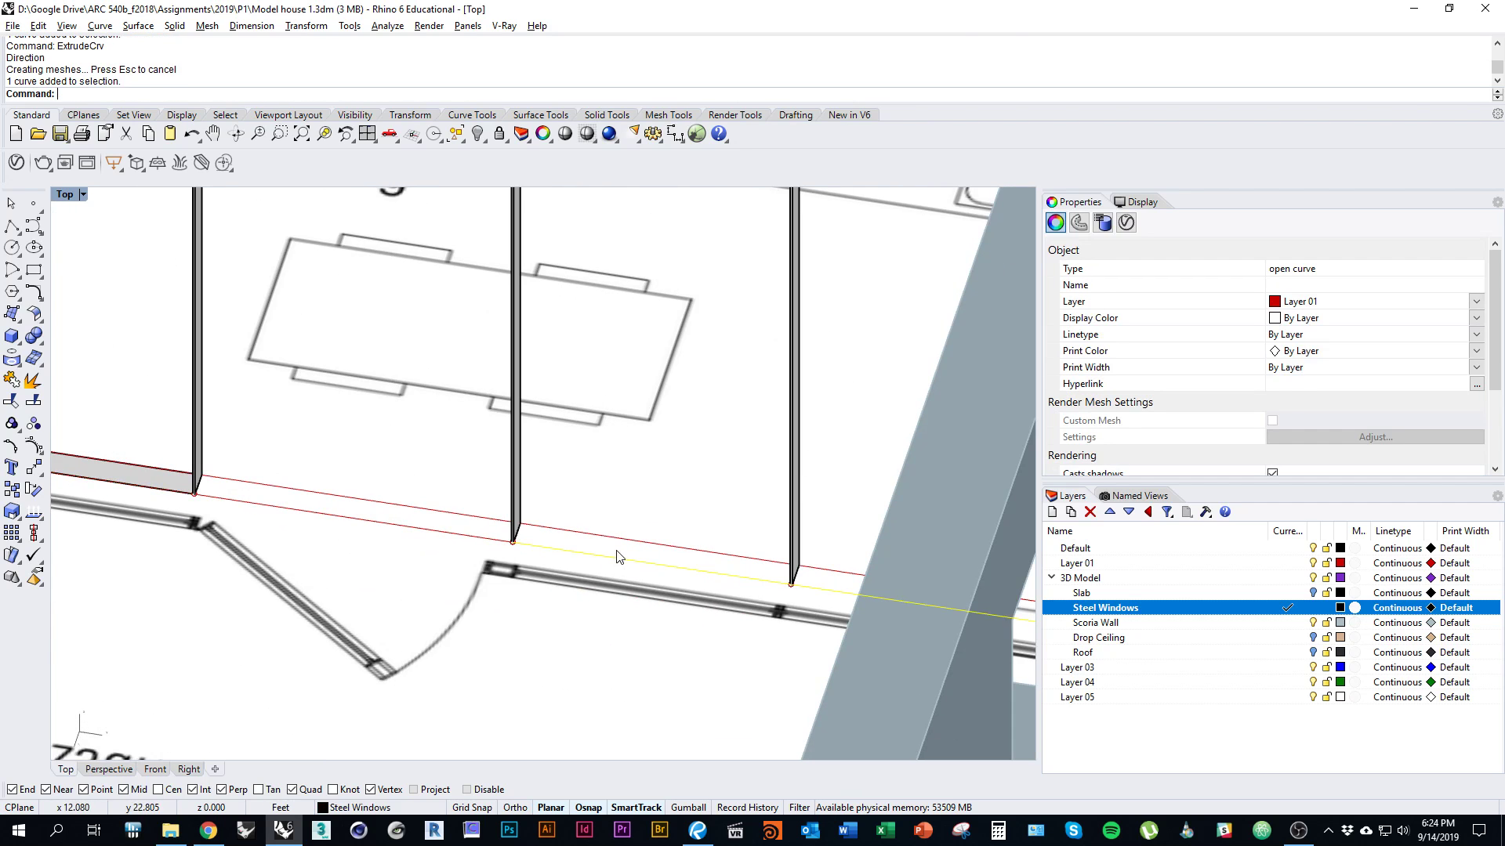
right_click(617, 554)
type("d")
key("Return")
left_click(550, 671)
left_click(571, 615)
left_click(608, 538)
right_click_drag(430, 548, 638, 595)
scroll(638, 597, "down", 4)
scroll(639, 598, "down", 2)
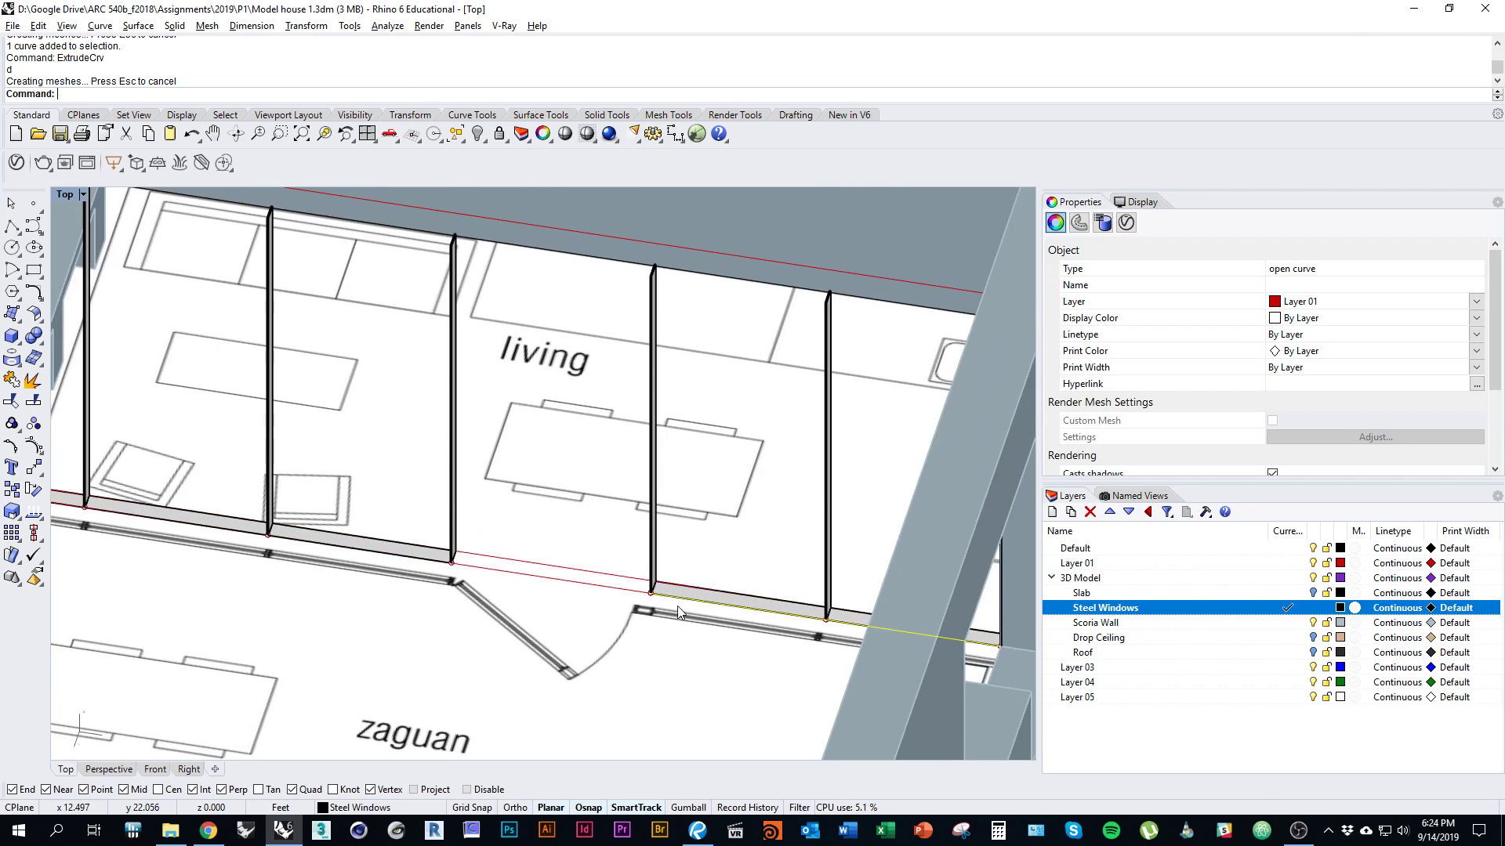
Check the door in the reference photo and extrude the guide segment across the door opening horizontally to the living-side guide line
key("alt+Tab")
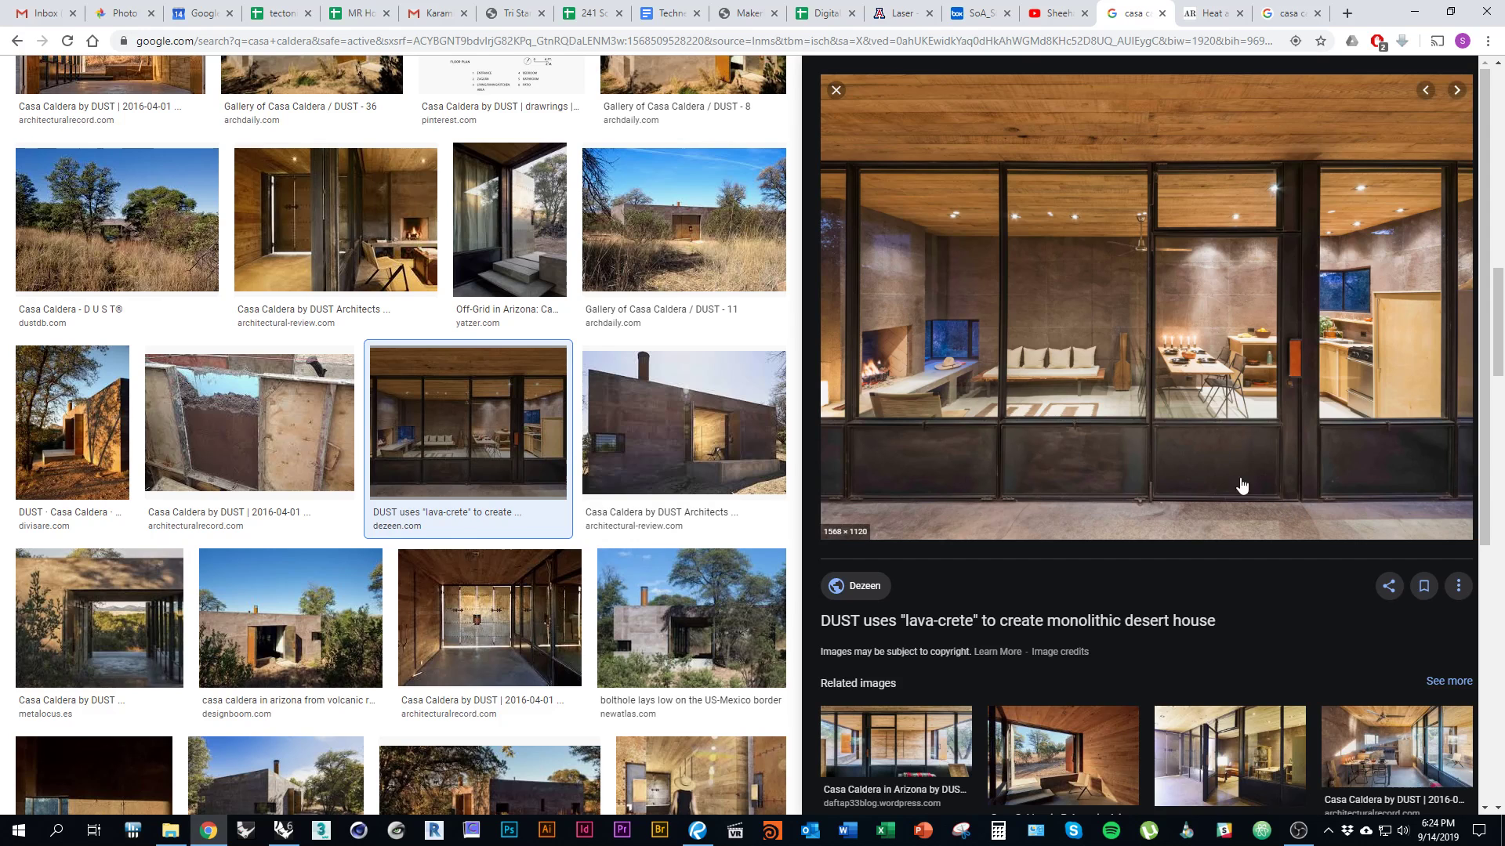
key("alt+Tab")
key("Return")
scroll(600, 499, "up", 3)
scroll(549, 596, "up", 1)
key("Escape")
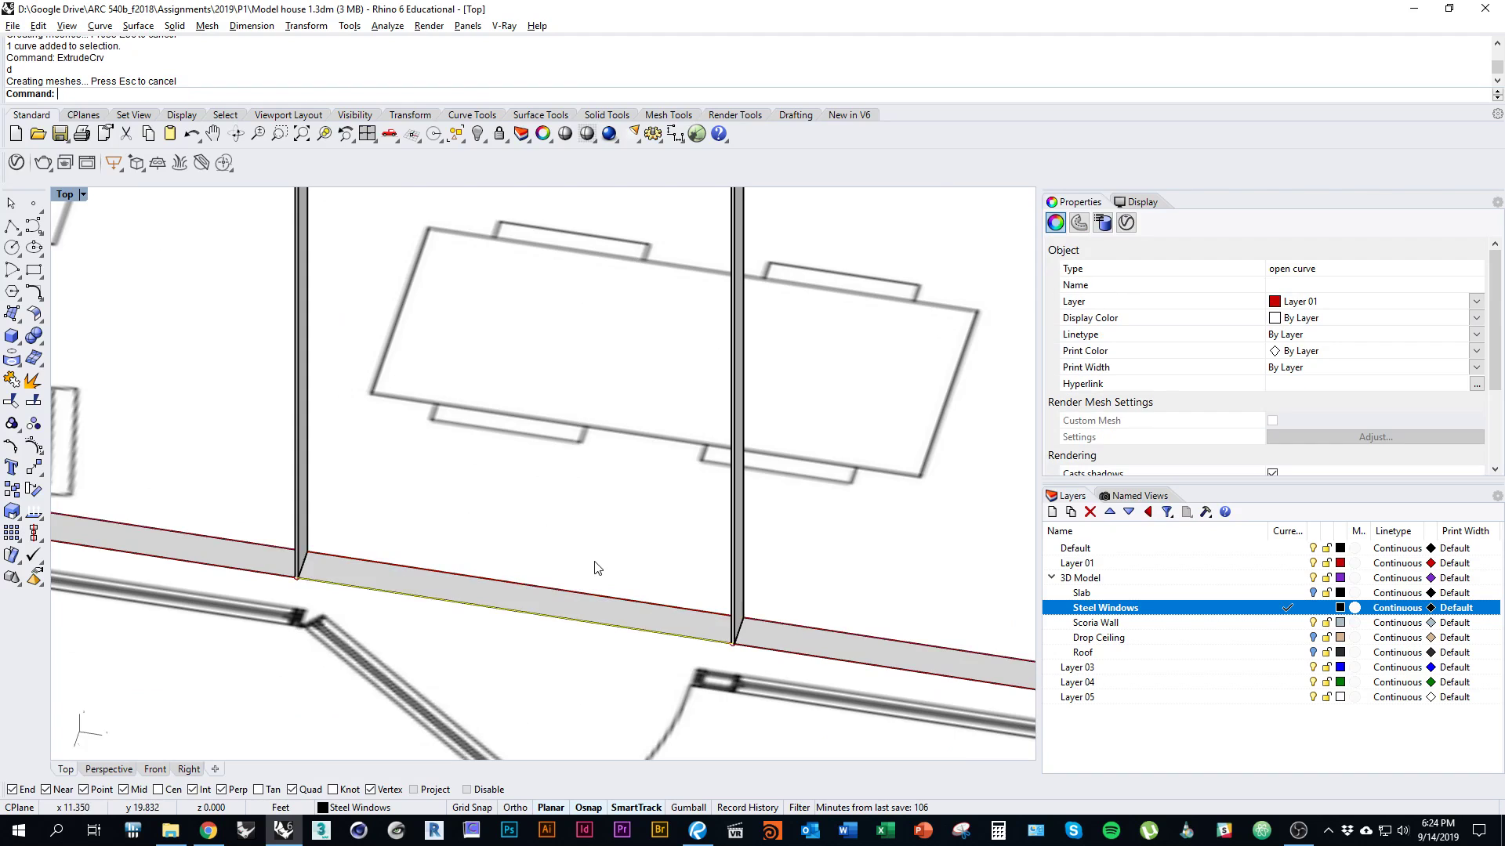
scroll(716, 668, "down", 10)
right_click_drag(678, 684, 653, 657)
key("Escape")
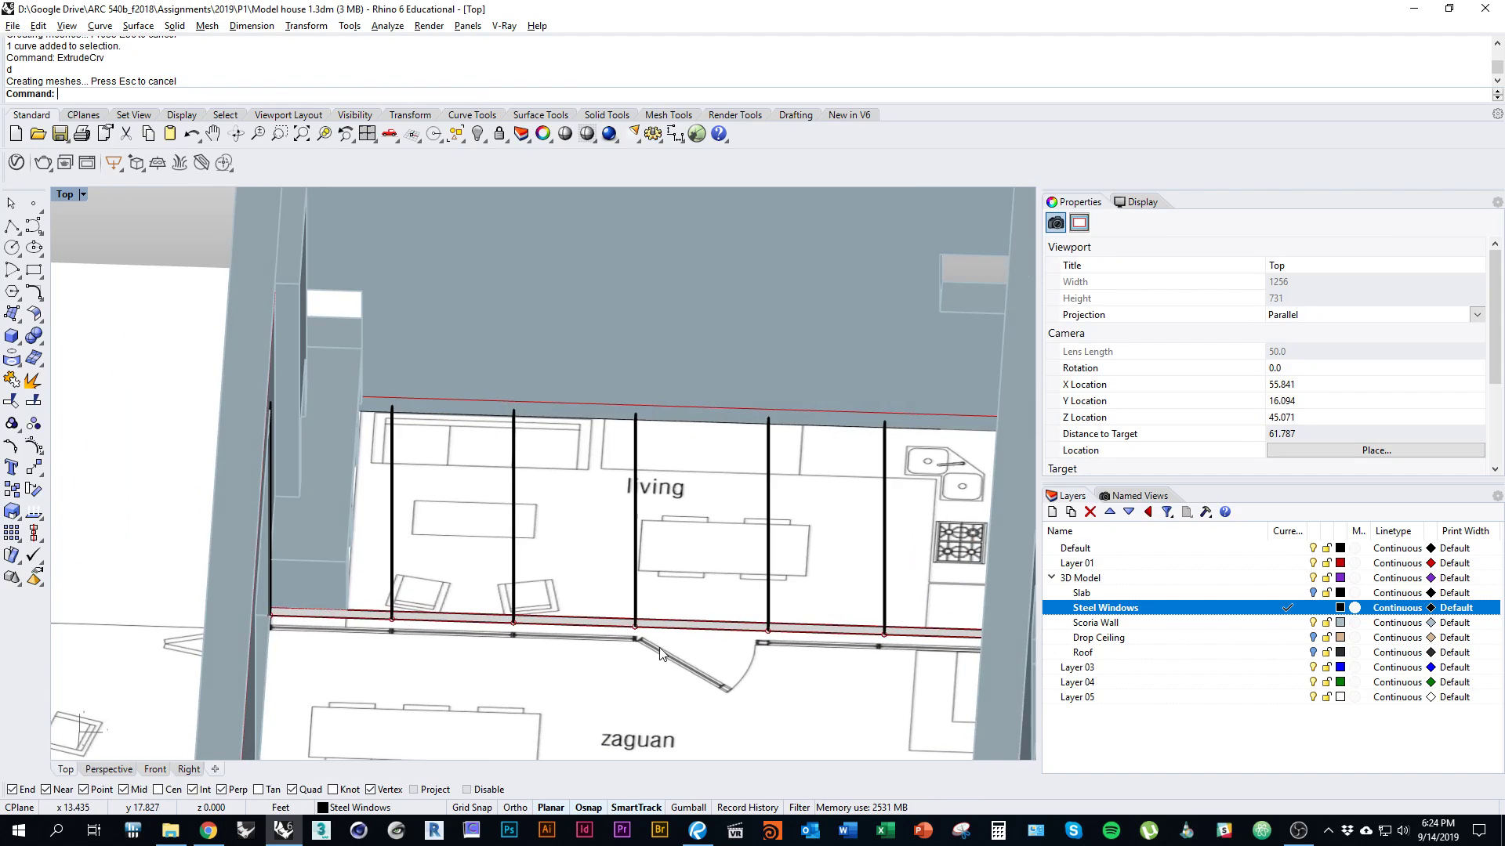
Thicken the three horizontal strips along the partition base into solids with OffsetSrf at distance 0.015625 ft on both sides
scroll(660, 645, "up", 7)
left_click(593, 602)
left_click(680, 597, "shift")
right_click_drag(907, 619, 624, 604)
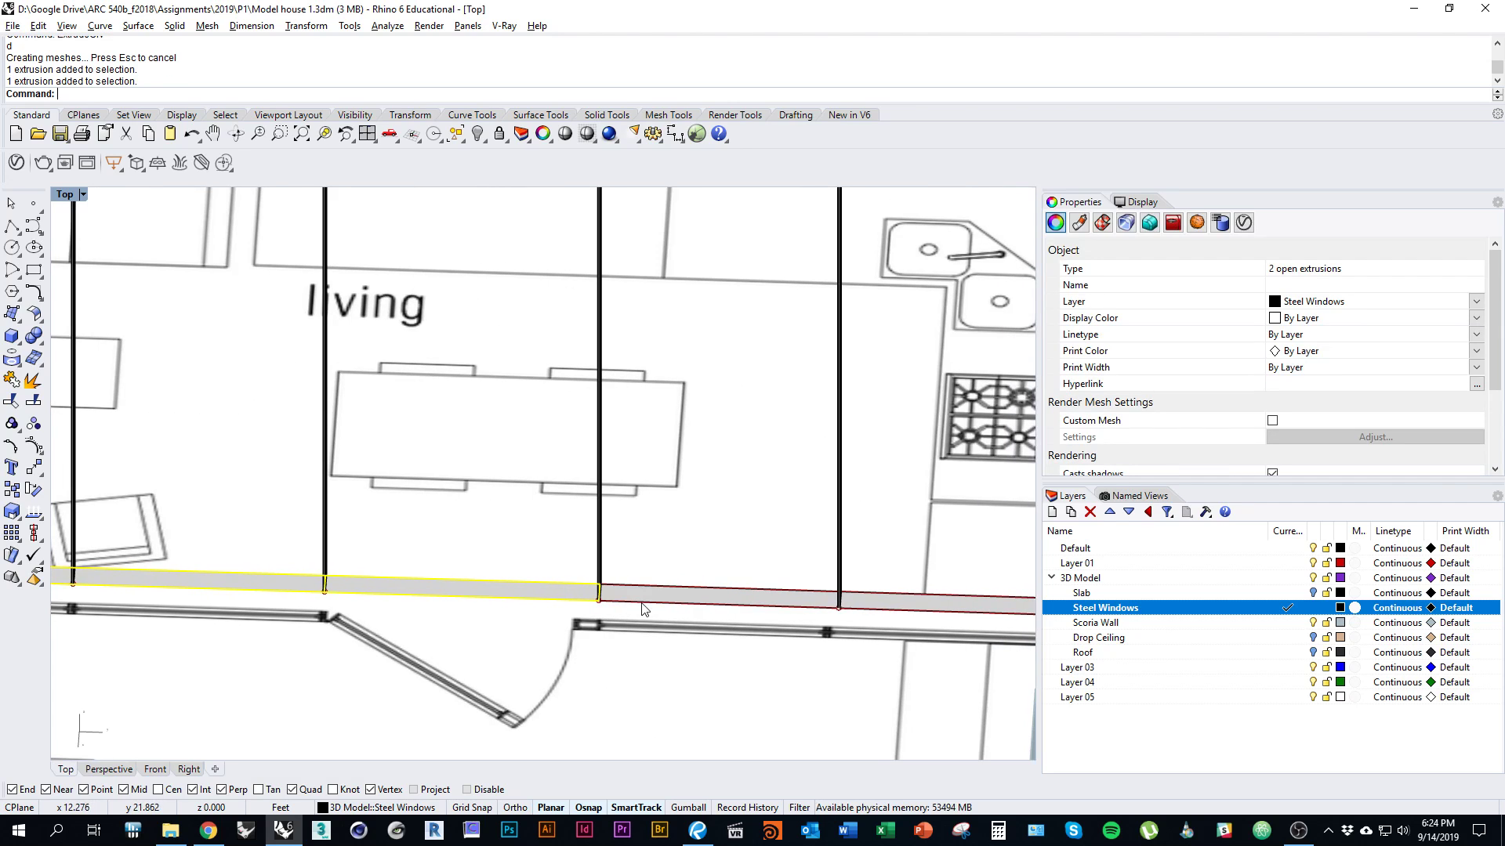
left_click(712, 601, "shift")
left_click(787, 653)
scroll(693, 664, "down", 2)
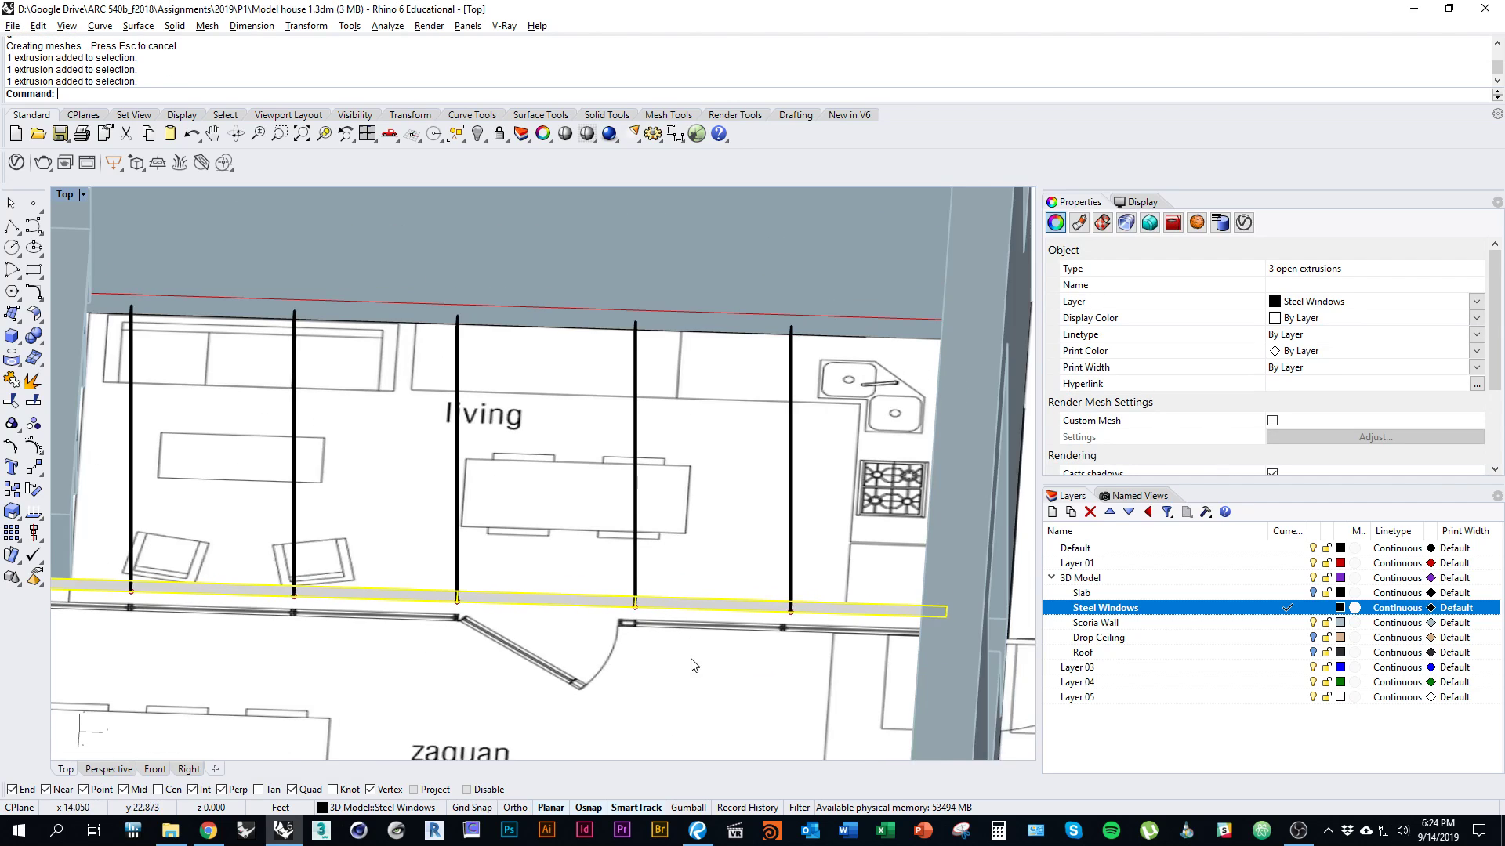
right_click_drag(724, 652, 776, 631)
type("Offst")
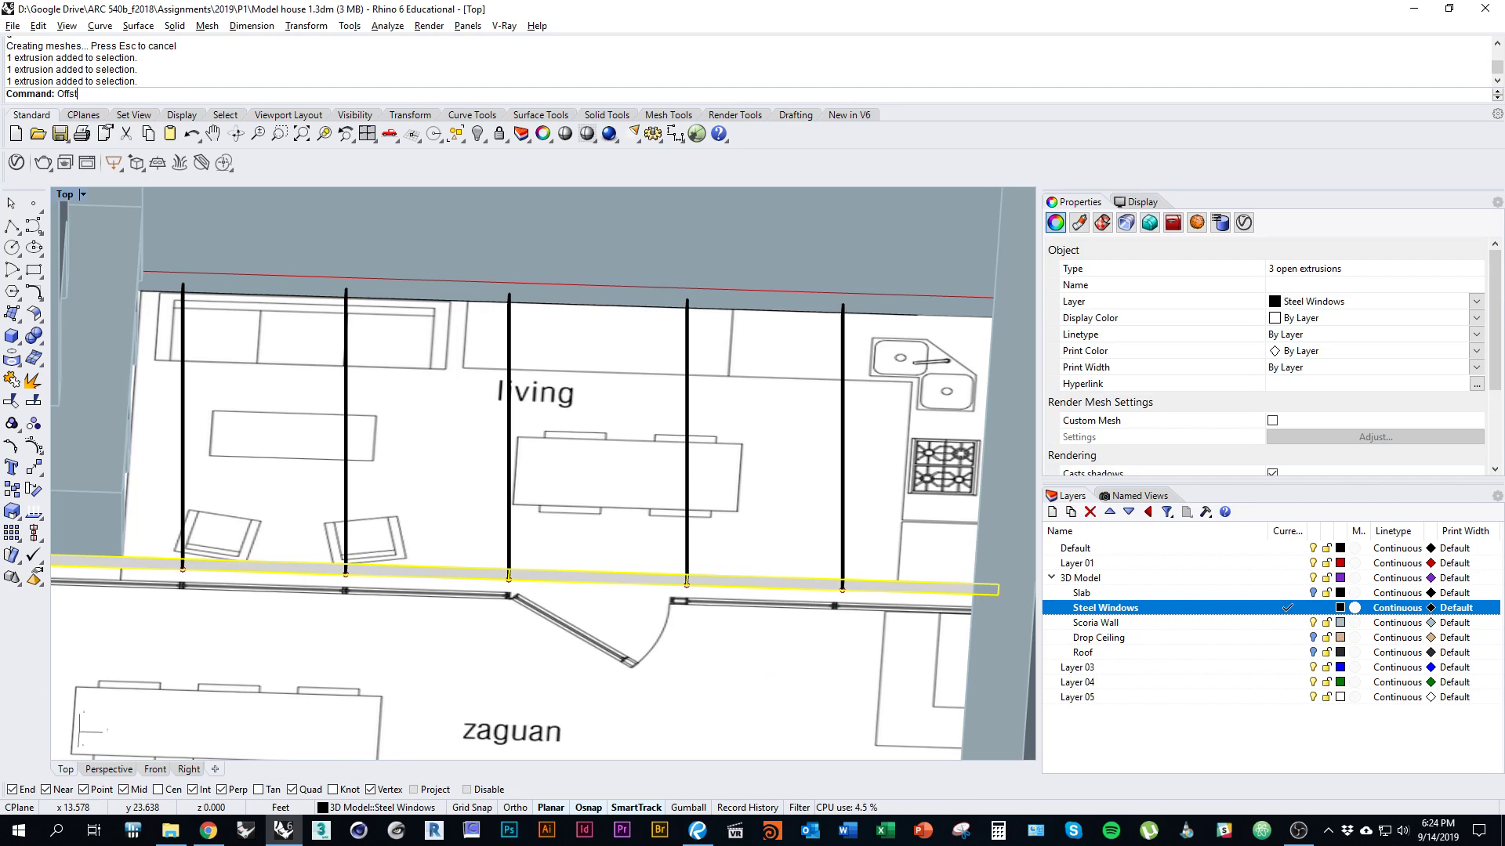
key("BackSpace")
type("etSrf")
key("Return")
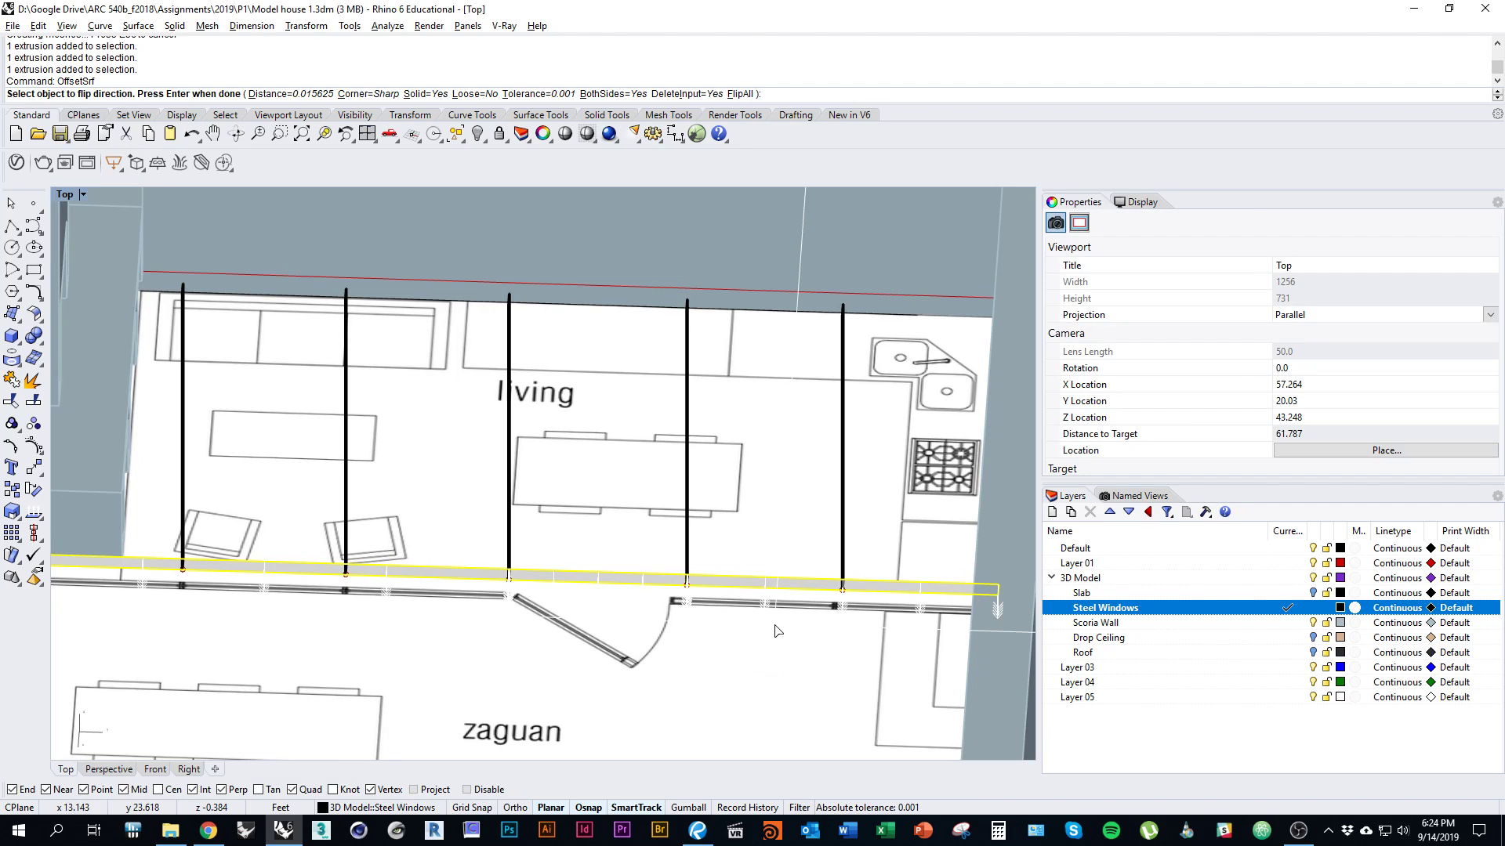
key("Return")
right_click_drag(769, 632, 662, 652, "ctrl+shift")
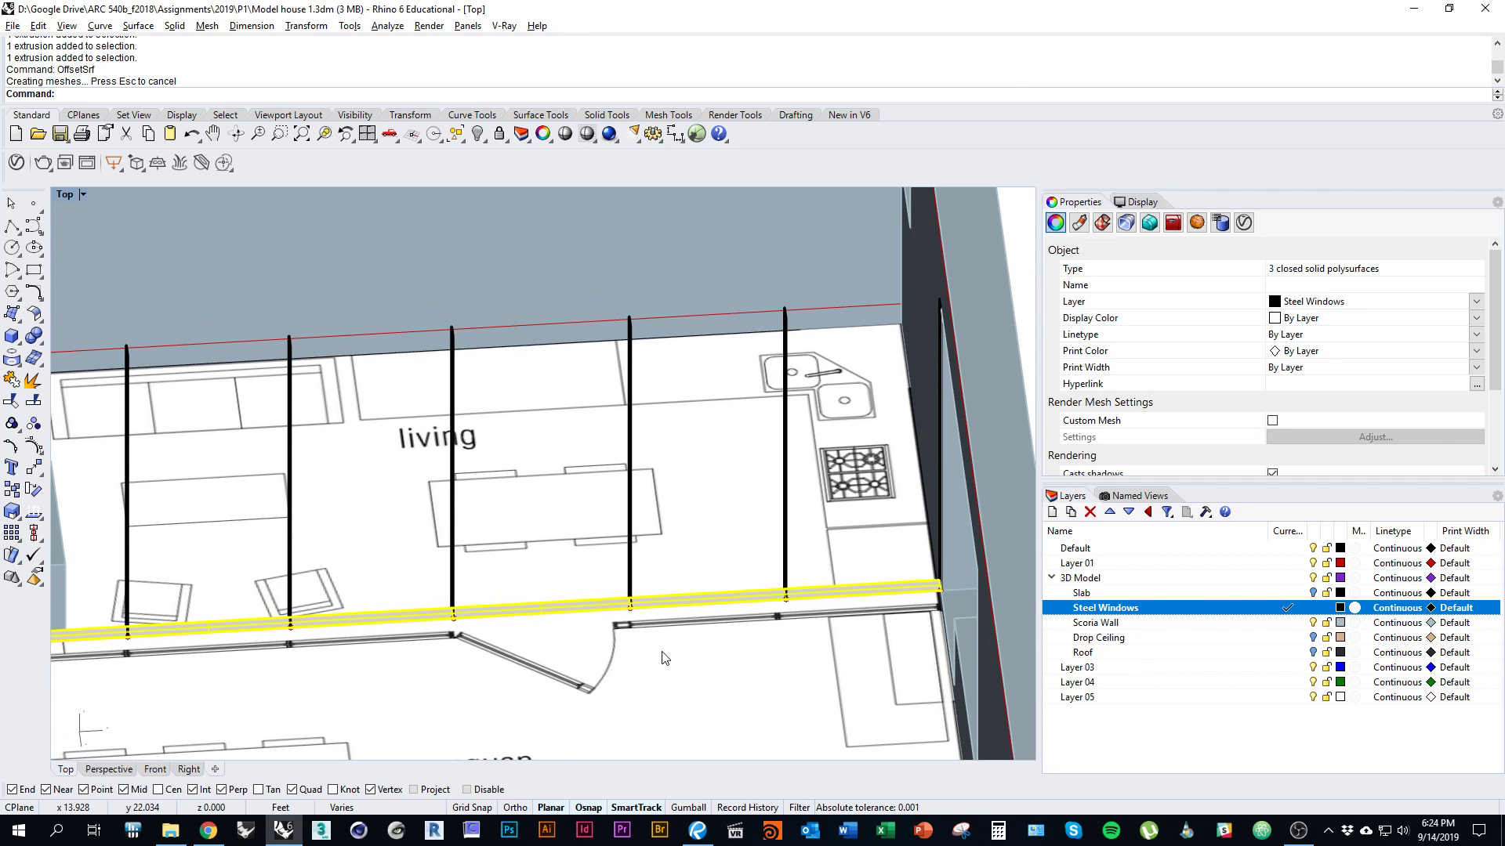
Copy the three solid base strips vertically up to the tops of the mullions to form the partition's head rail
type("Copy")
key("Return")
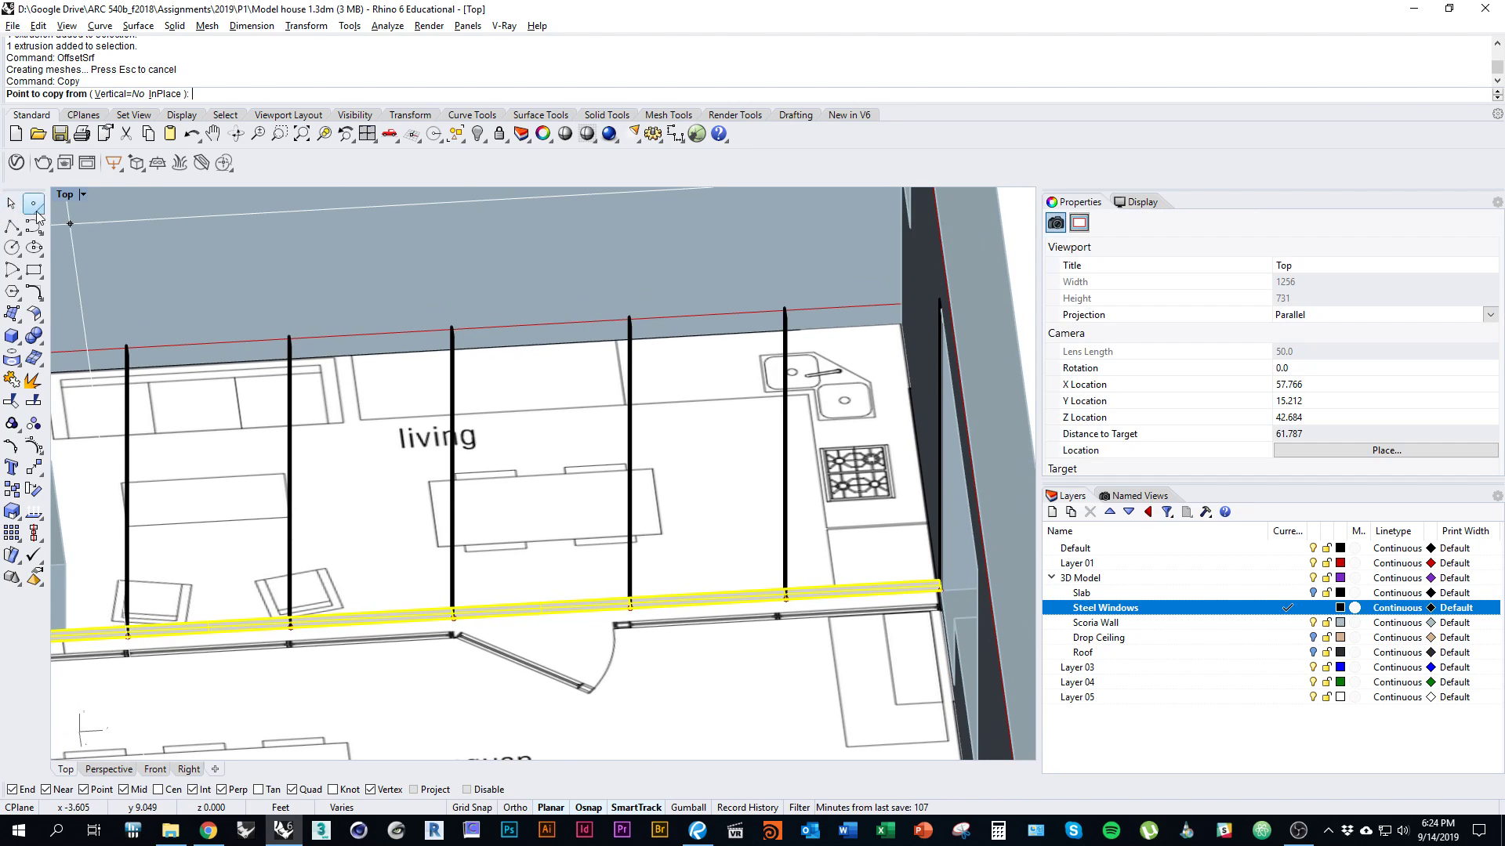
scroll(476, 559, "up", 10)
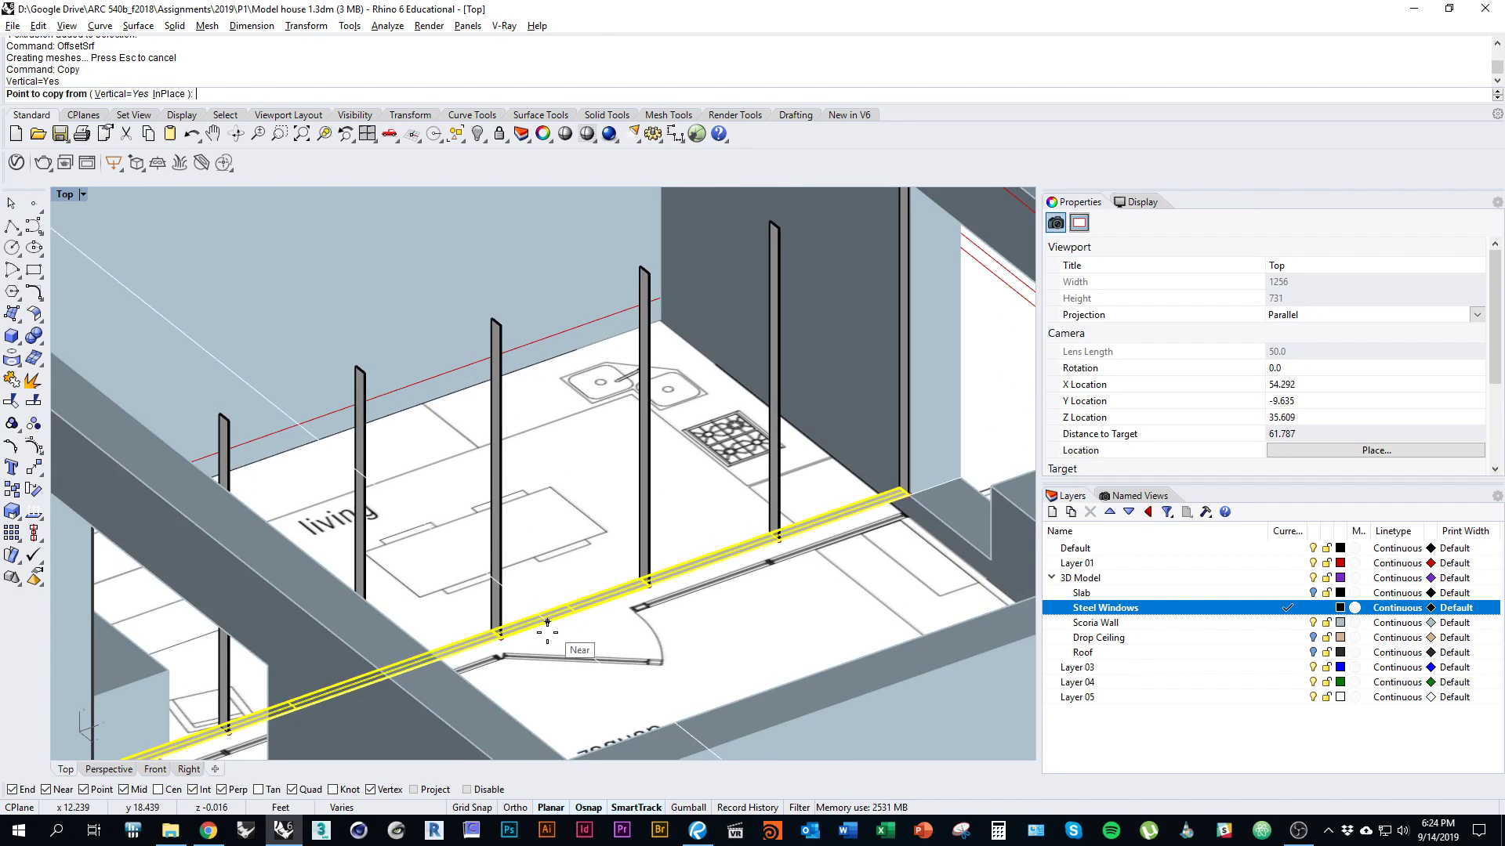
scroll(430, 608, "up", 5)
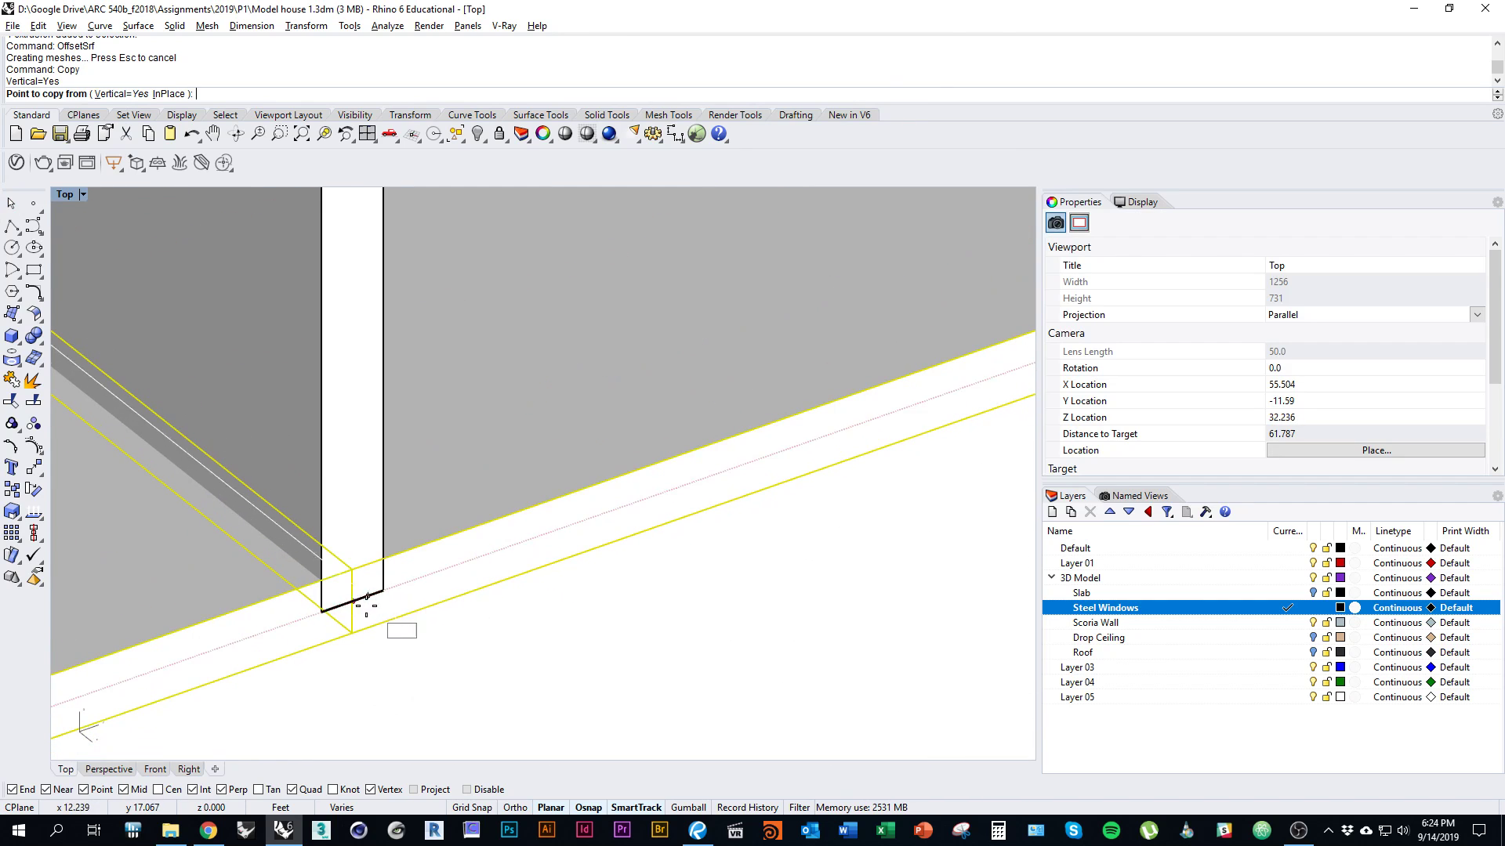
left_click(358, 605)
scroll(380, 578, "down", 10)
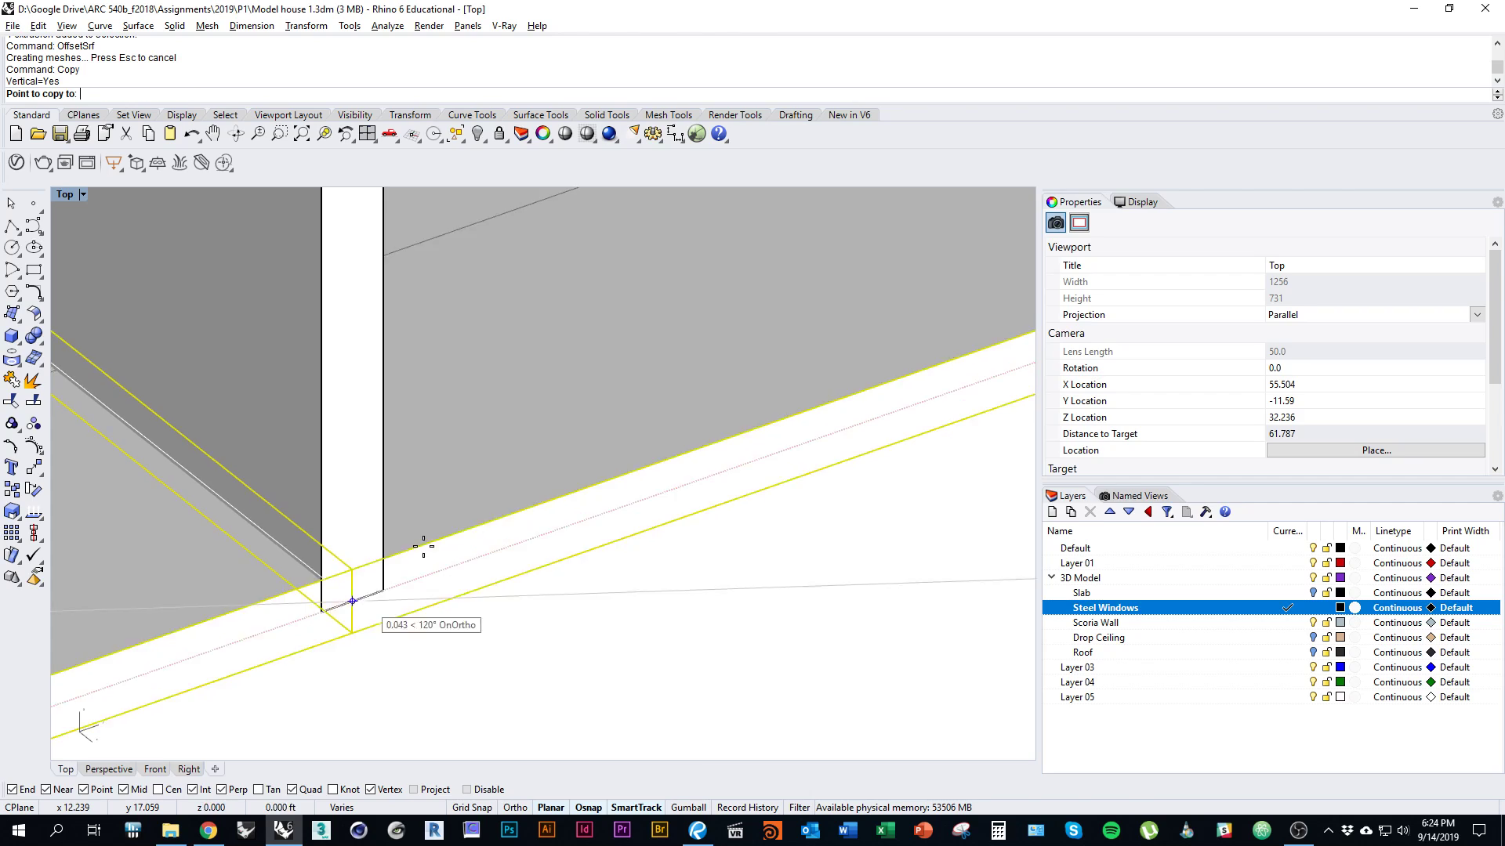
scroll(412, 282, "up", 10)
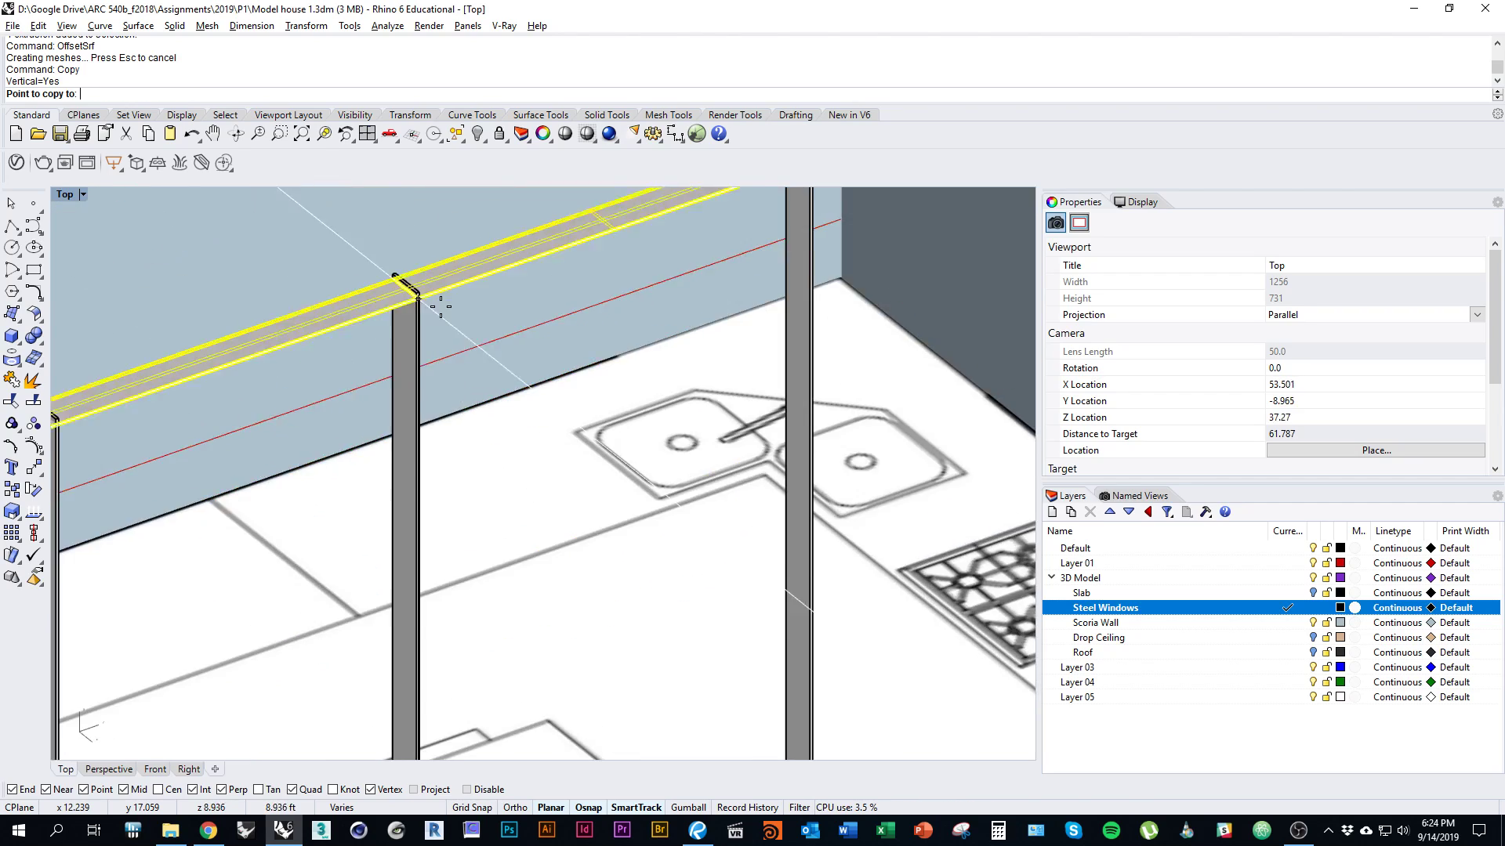
left_click(415, 290)
key("Return")
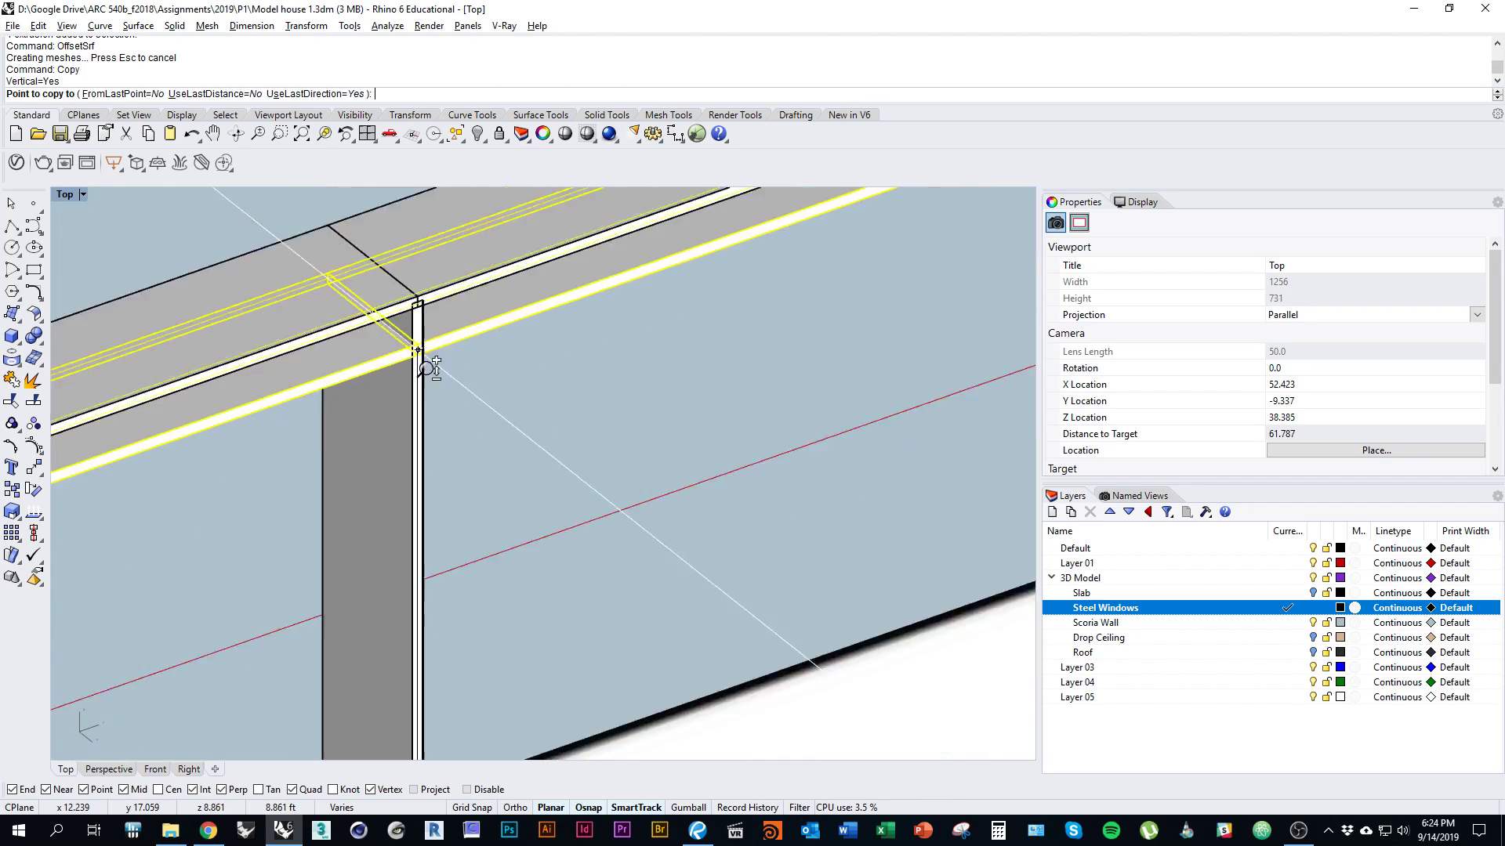
scroll(416, 392, "down", 10)
Switch to Chrome and examine the partition in the Casa Caldera photos, enlarging the fireplace interior image from the Tiny House Talk page
key("alt+Tab")
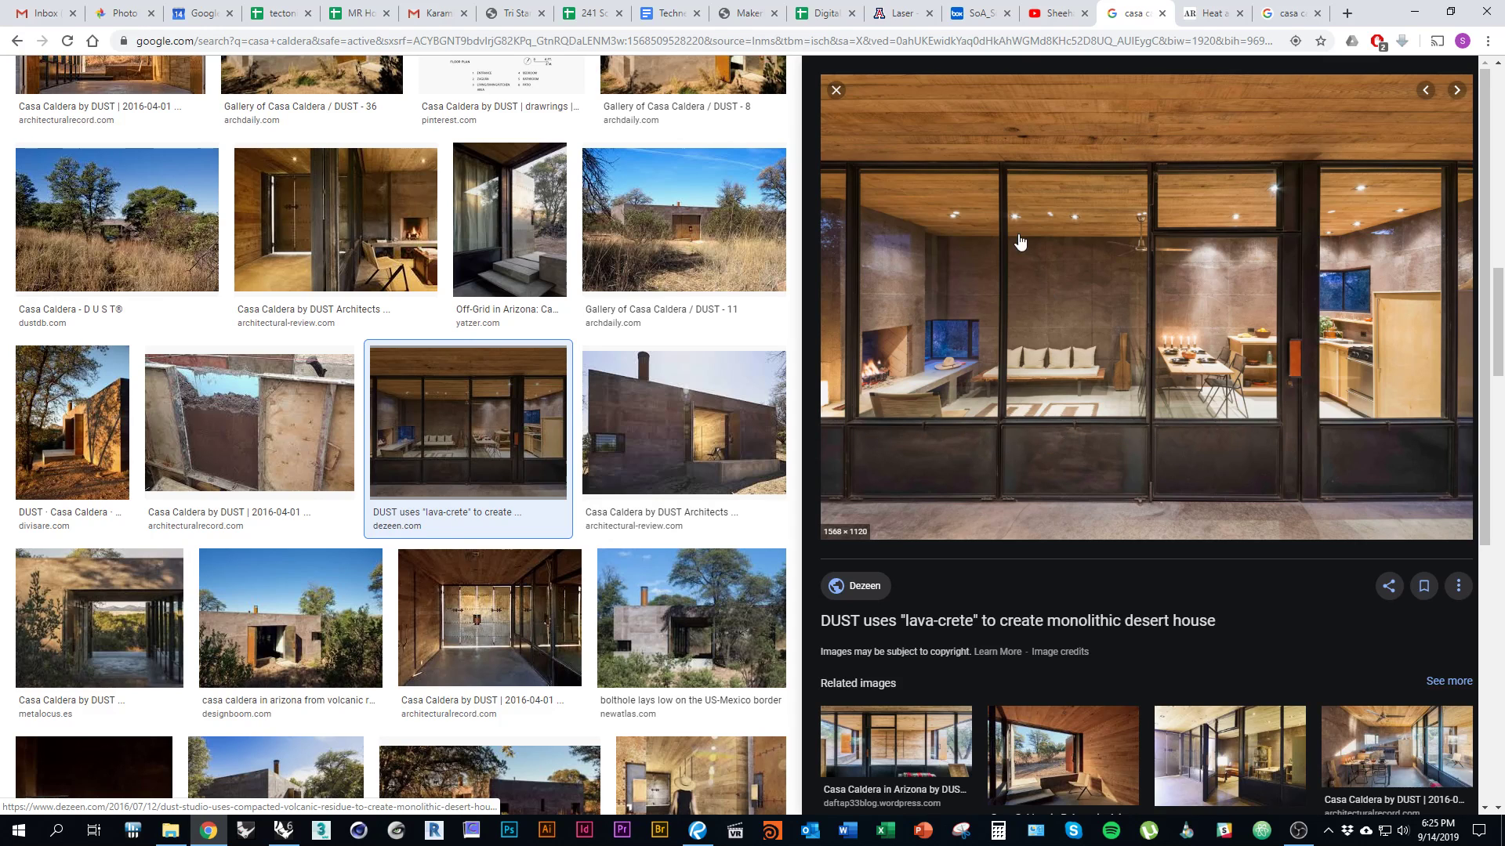
left_click(1206, 12)
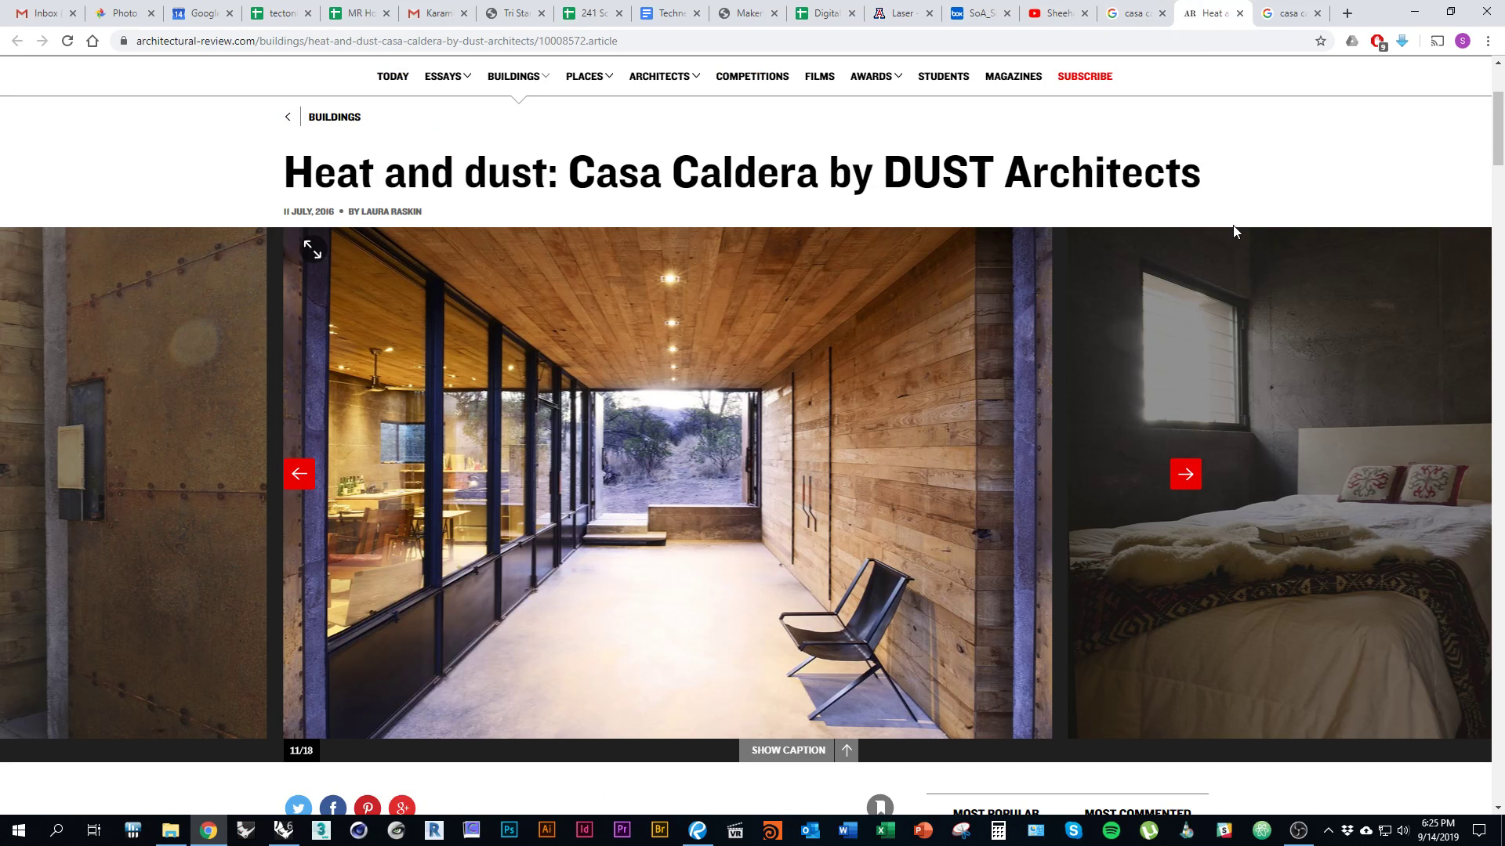
left_click(1285, 14)
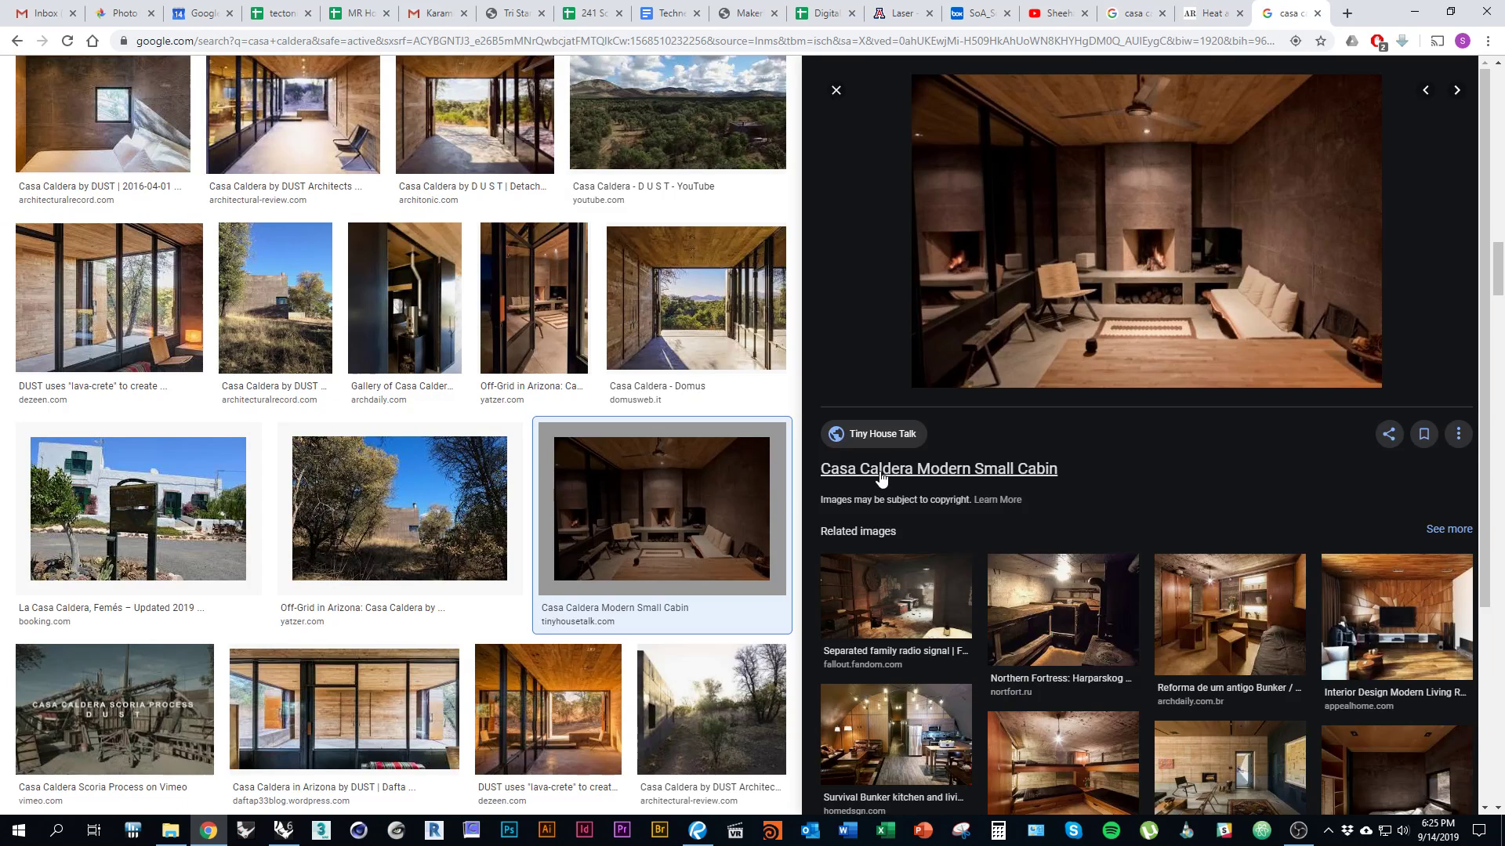
left_click(1122, 310)
scroll(776, 450, "down", 5)
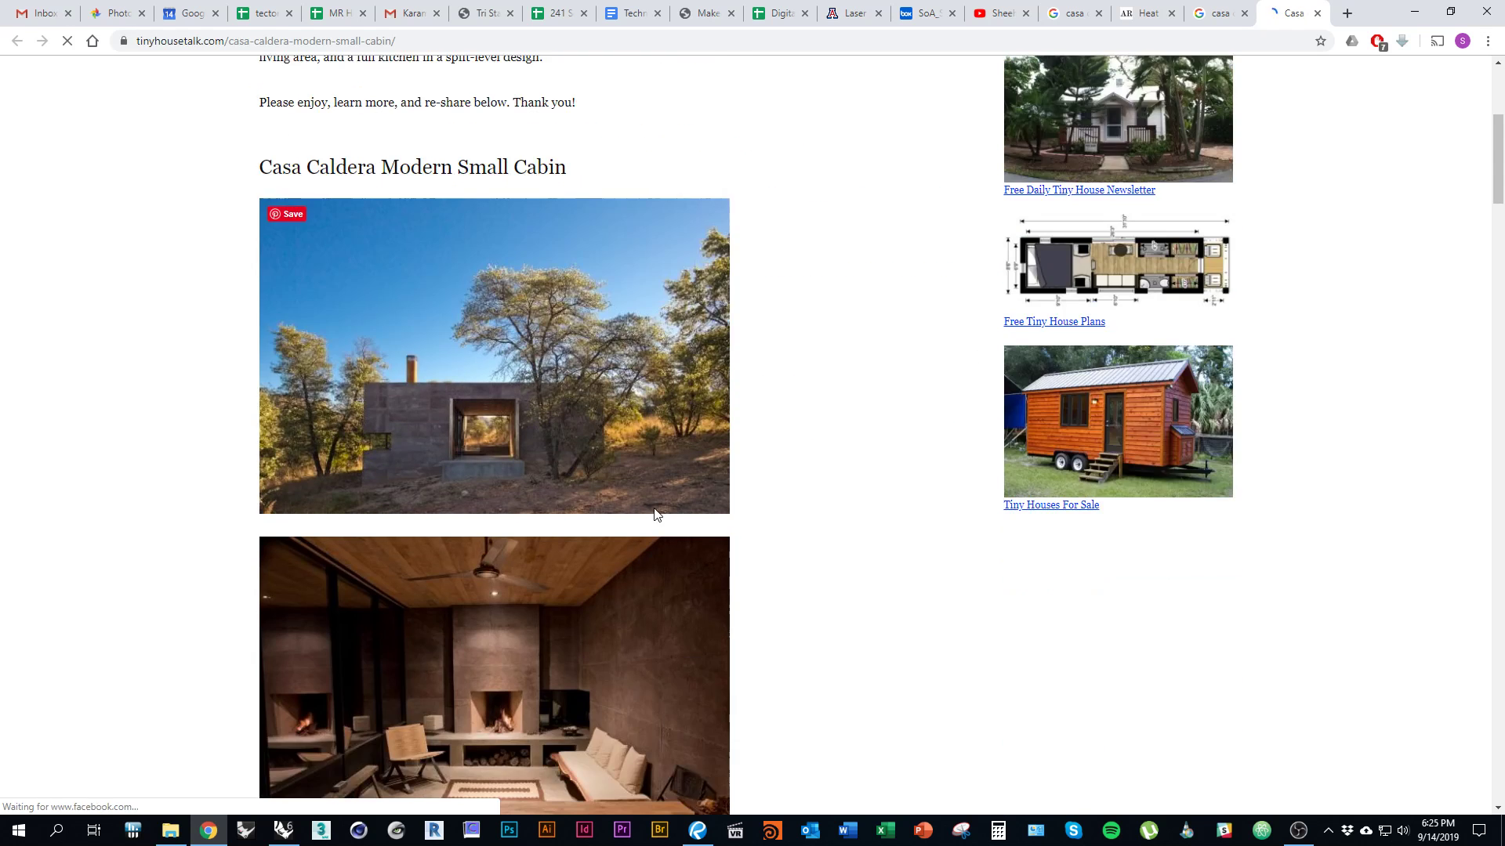
scroll(657, 514, "down", 5)
right_click(517, 298)
left_click(572, 309)
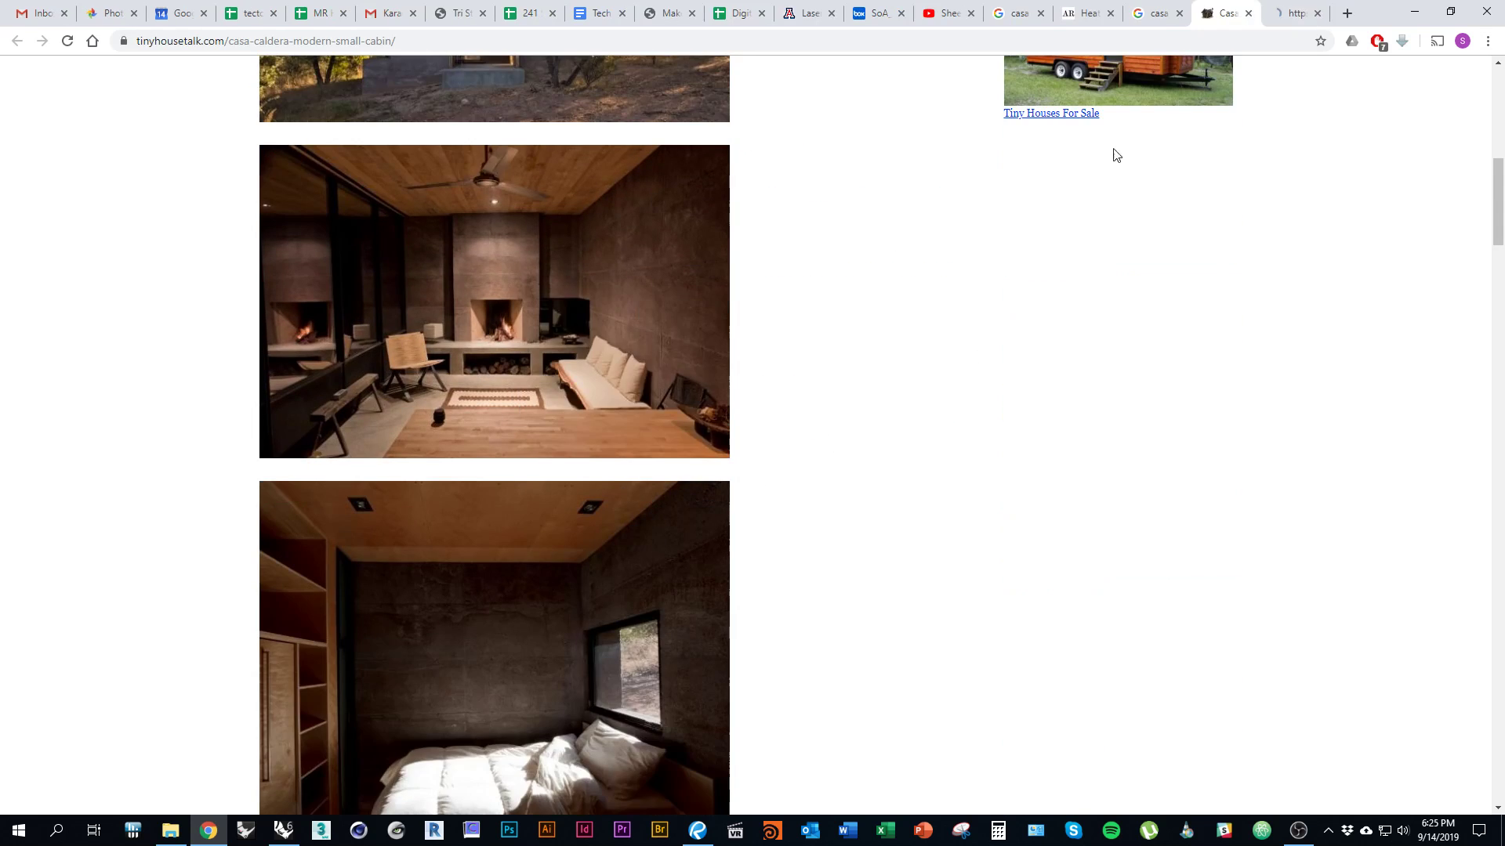
left_click(1292, 14)
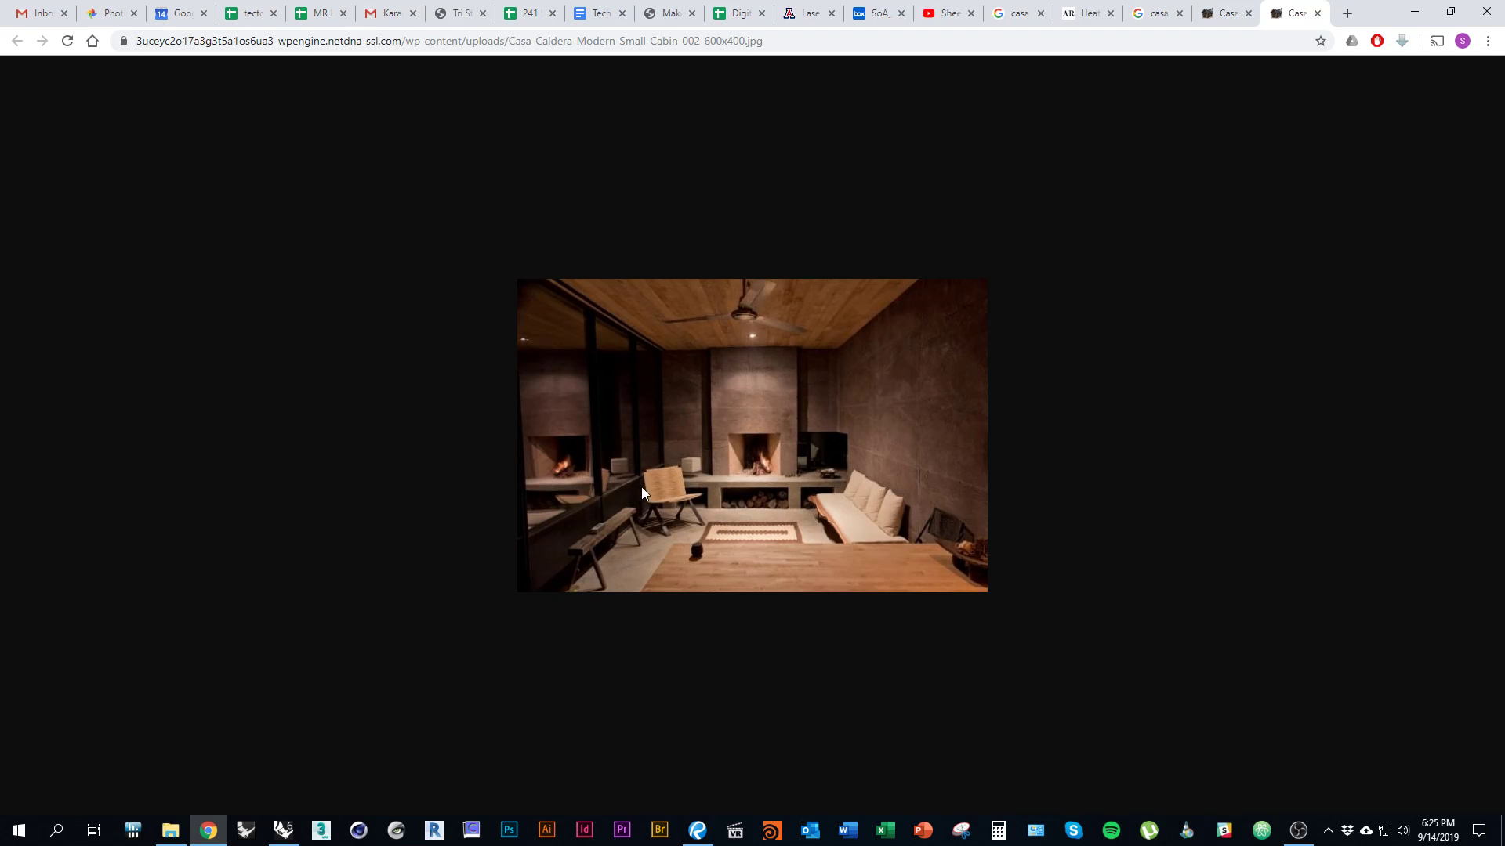
scroll(638, 487, "up", 8, "ctrl")
scroll(554, 558, "down", 2, "ctrl")
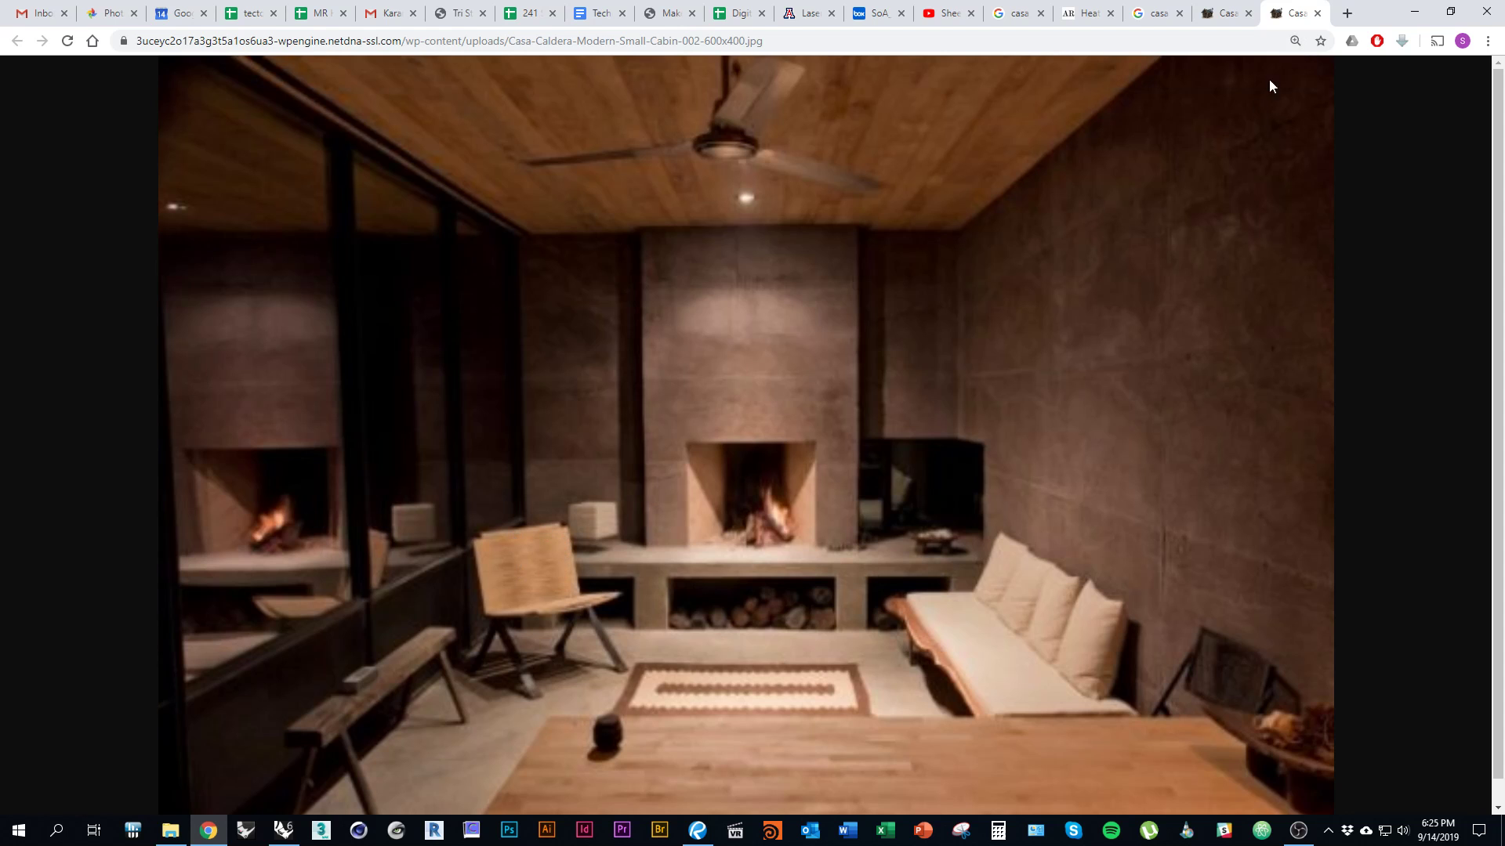
key("ctrl+w")
middle_click(1283, 24)
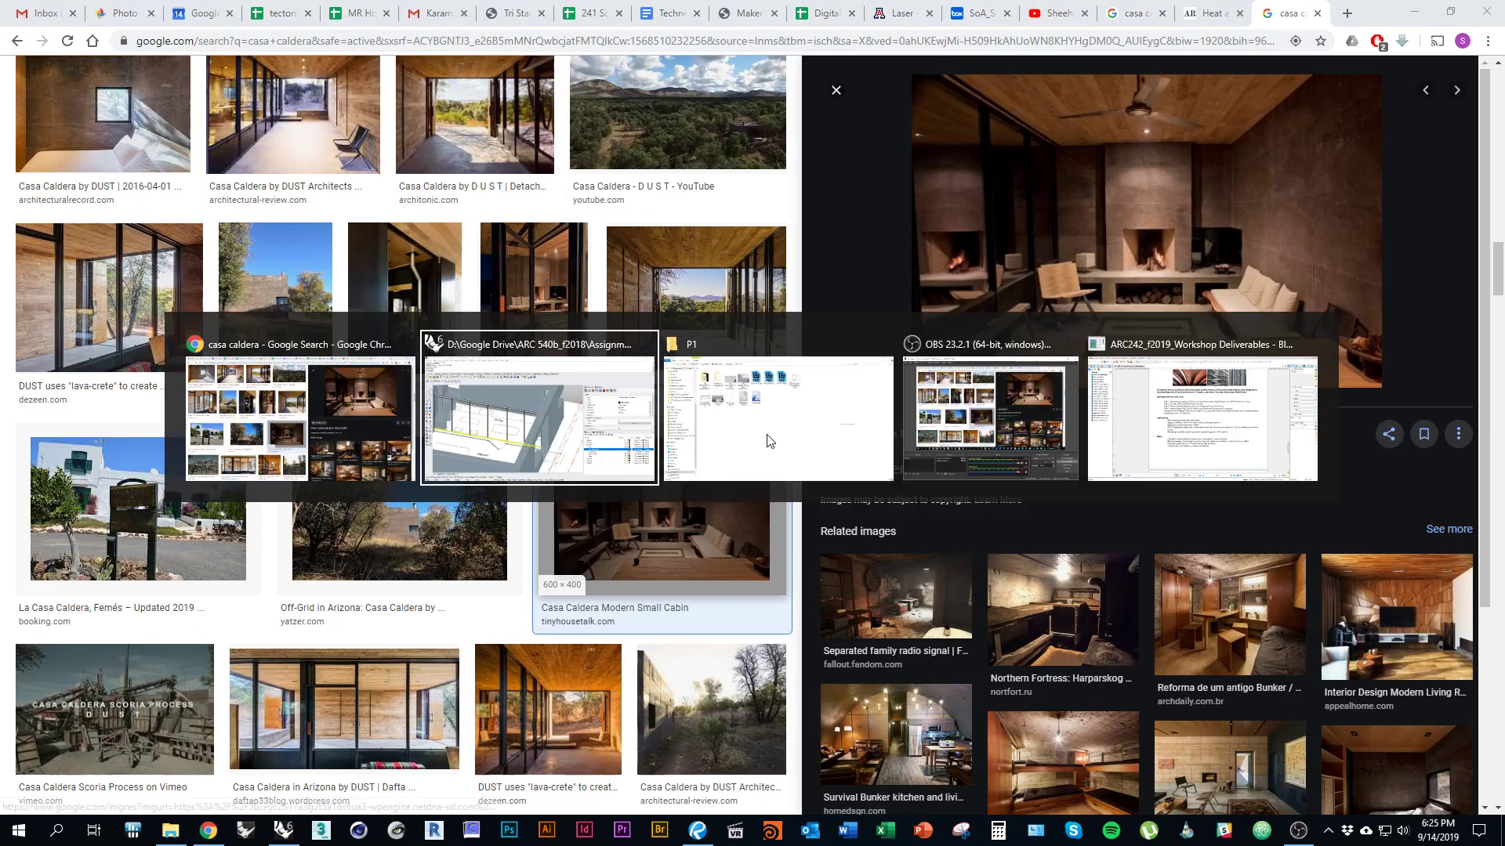
Return to Rhino and copy the three base strips vertically to about 2.5 ft above the base as the partition's middle rail
key("alt+Tab")
right_click_drag(580, 447, 815, 493)
scroll(717, 546, "down", 3)
scroll(719, 547, "up", 5)
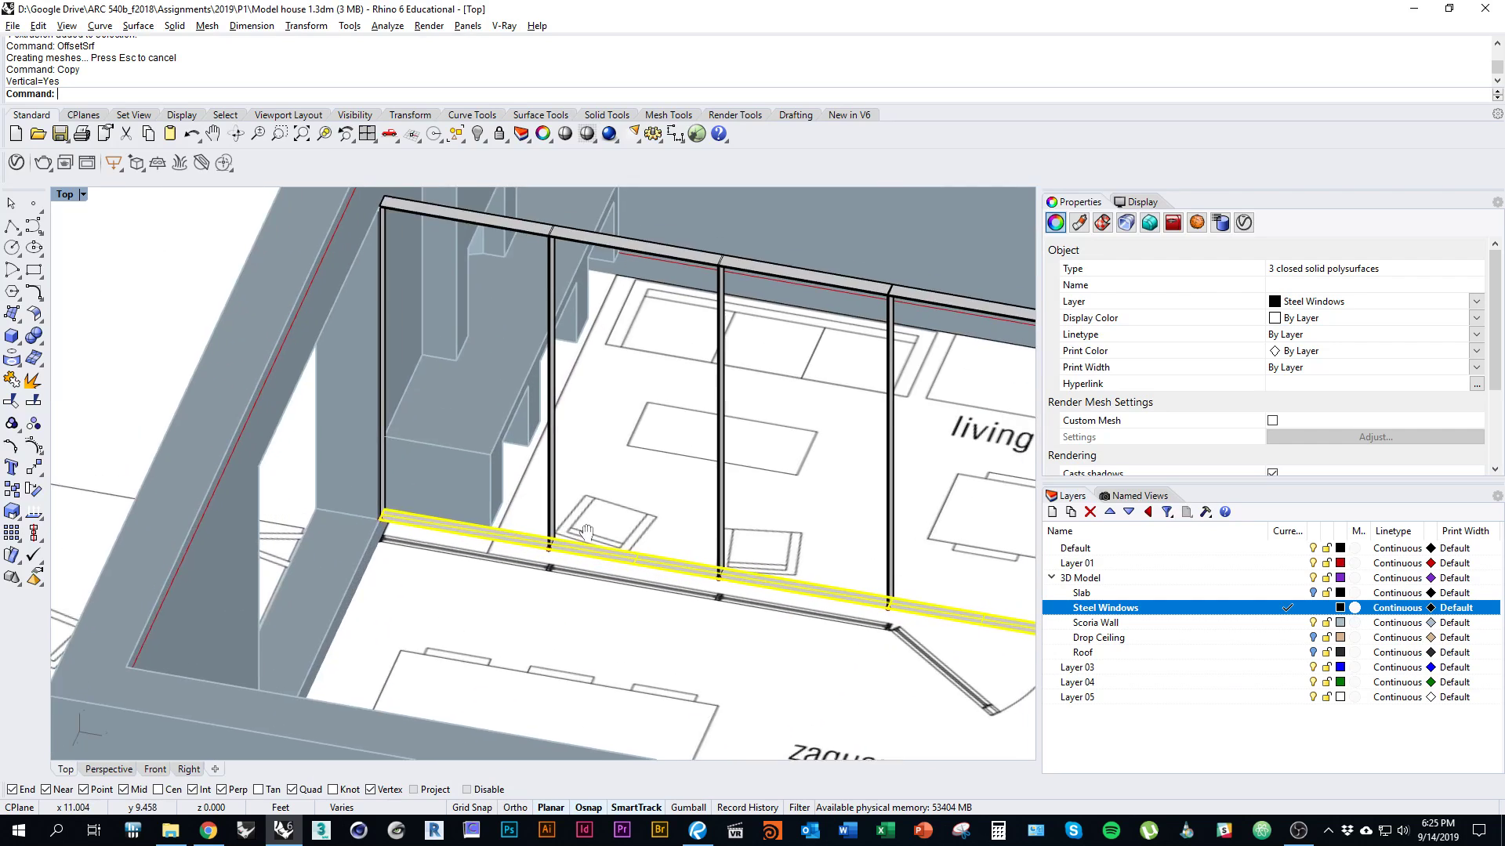
type("Copy")
key("Return")
left_click(119, 94)
scroll(409, 590, "up", 5)
left_click(469, 609)
left_click(549, 388)
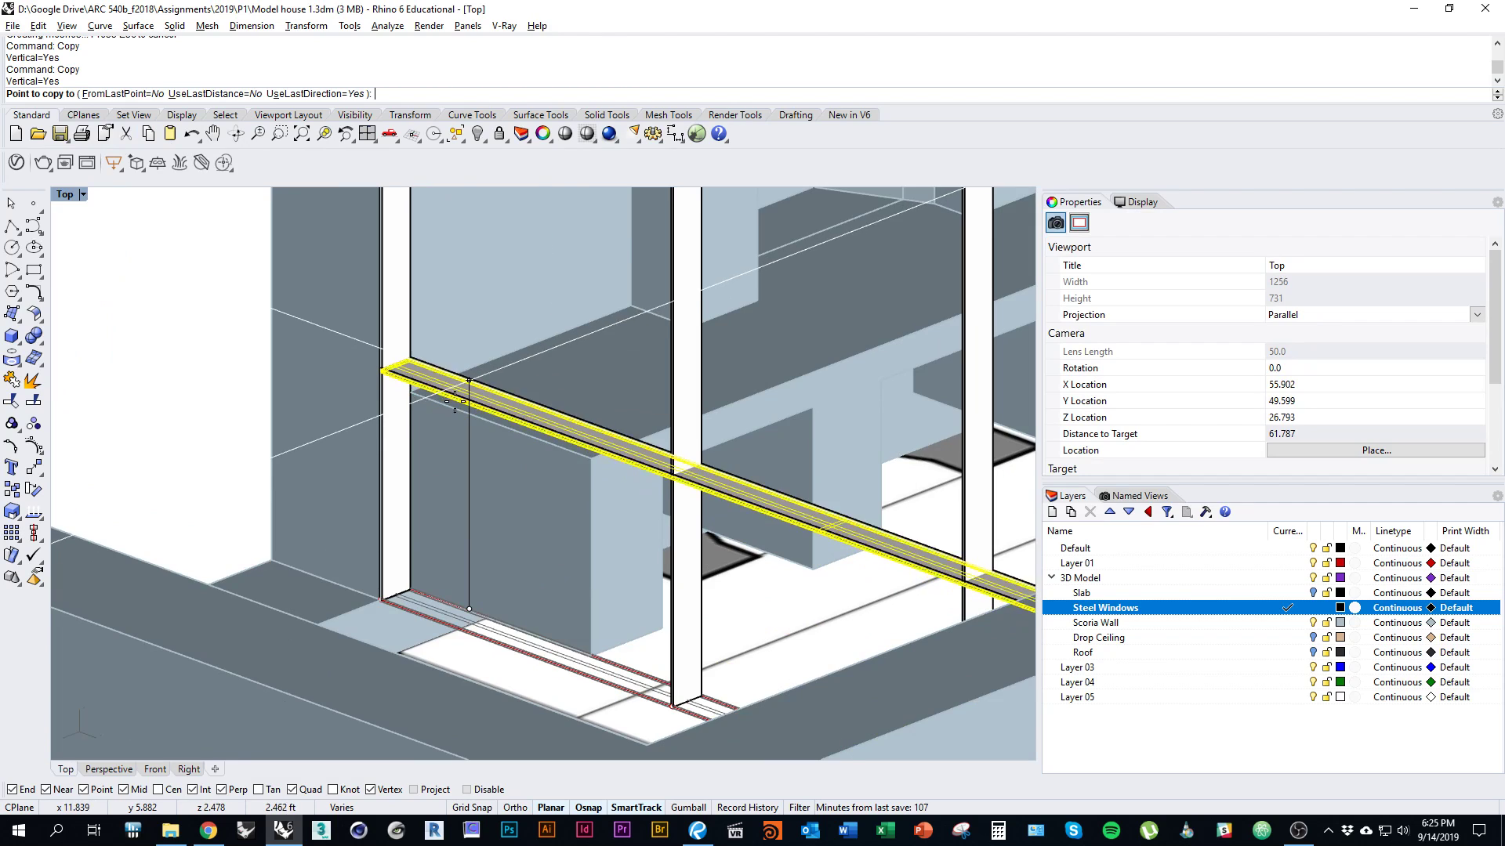
scroll(504, 405, "down", 8)
key("Escape")
right_click_drag(505, 405, 684, 525, "ctrl+shift")
key("Escape")
Examine the door's framing in the Chrome reference photos and compare it with the modelled partition in Rhino
scroll(685, 525, "up", 6)
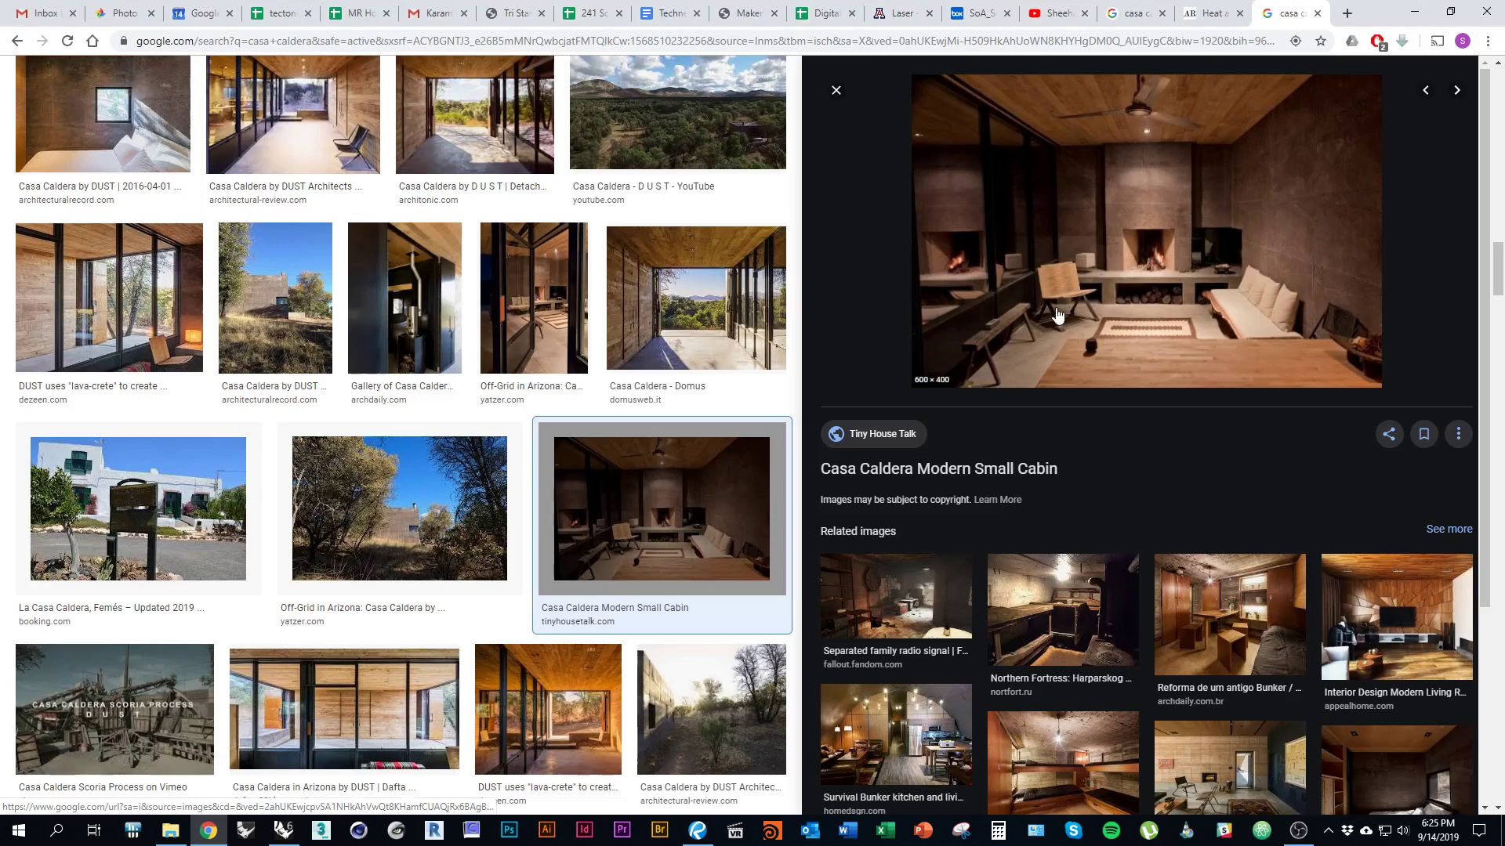
left_click(985, 384)
key("ctrl+shift+Tab")
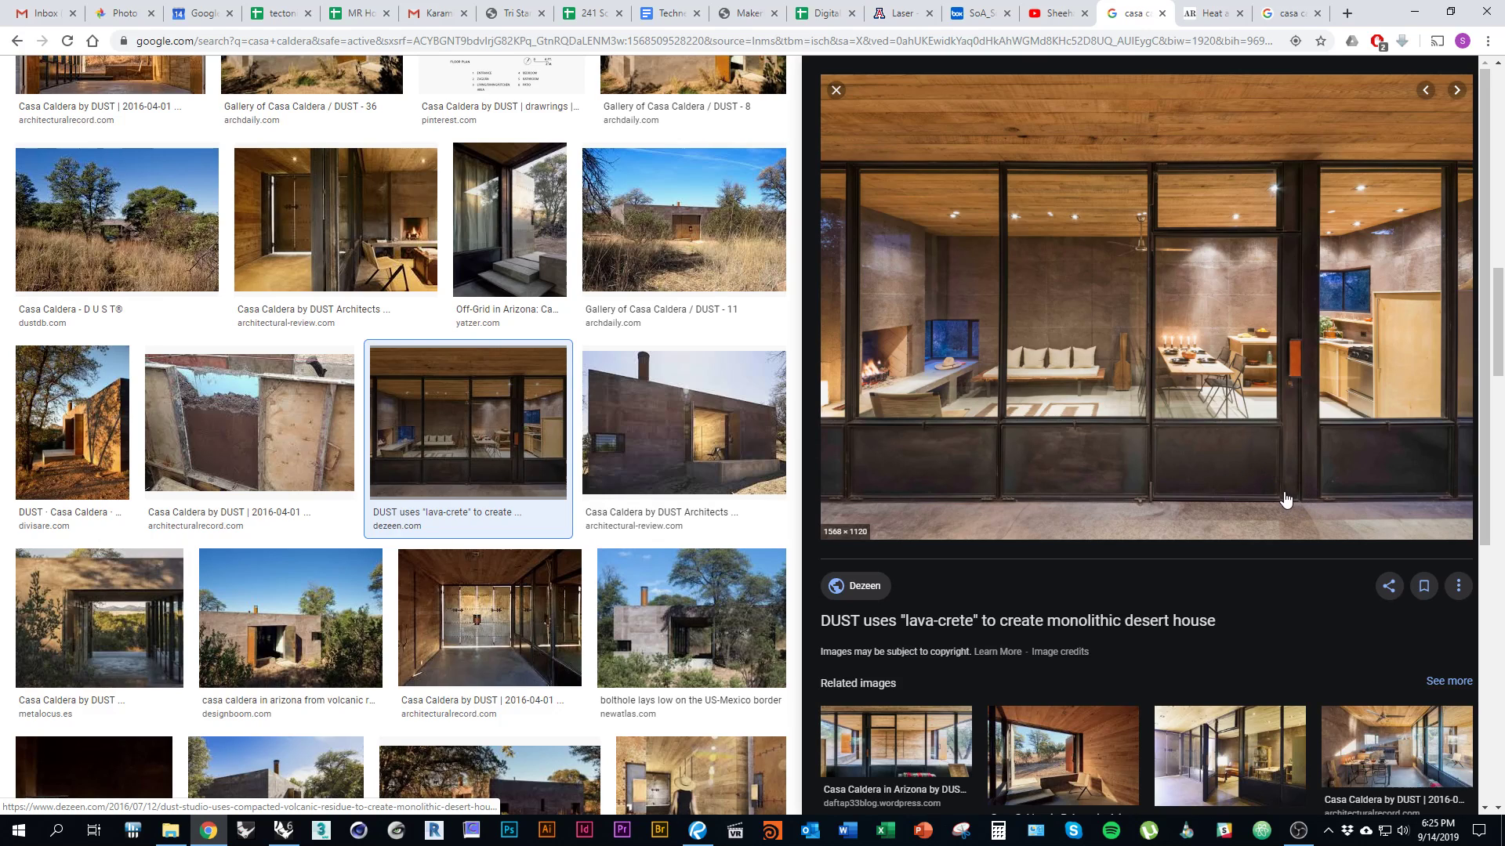
key("alt+Tab")
right_click_drag(706, 572, 661, 524)
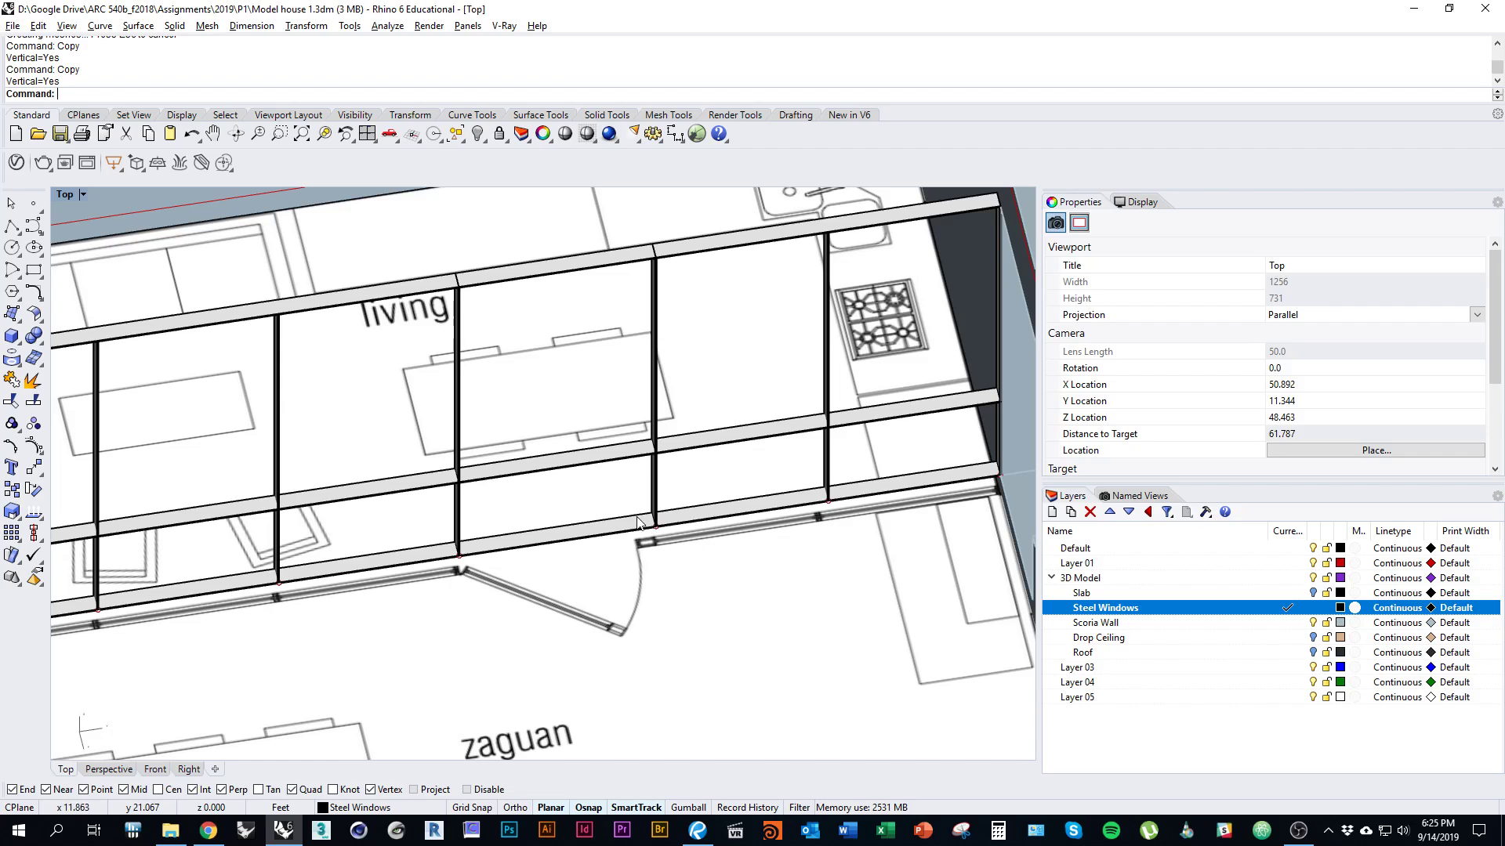
key("alt+Tab")
key("alt+Tab")
Copy the mullion on the kitchen side of the door along the partition to the jamb edge drawn on the plan, using wireframe display
scroll(689, 510, "up", 5)
scroll(688, 509, "up", 1)
left_click(677, 511)
right_click_drag(677, 511, 689, 556)
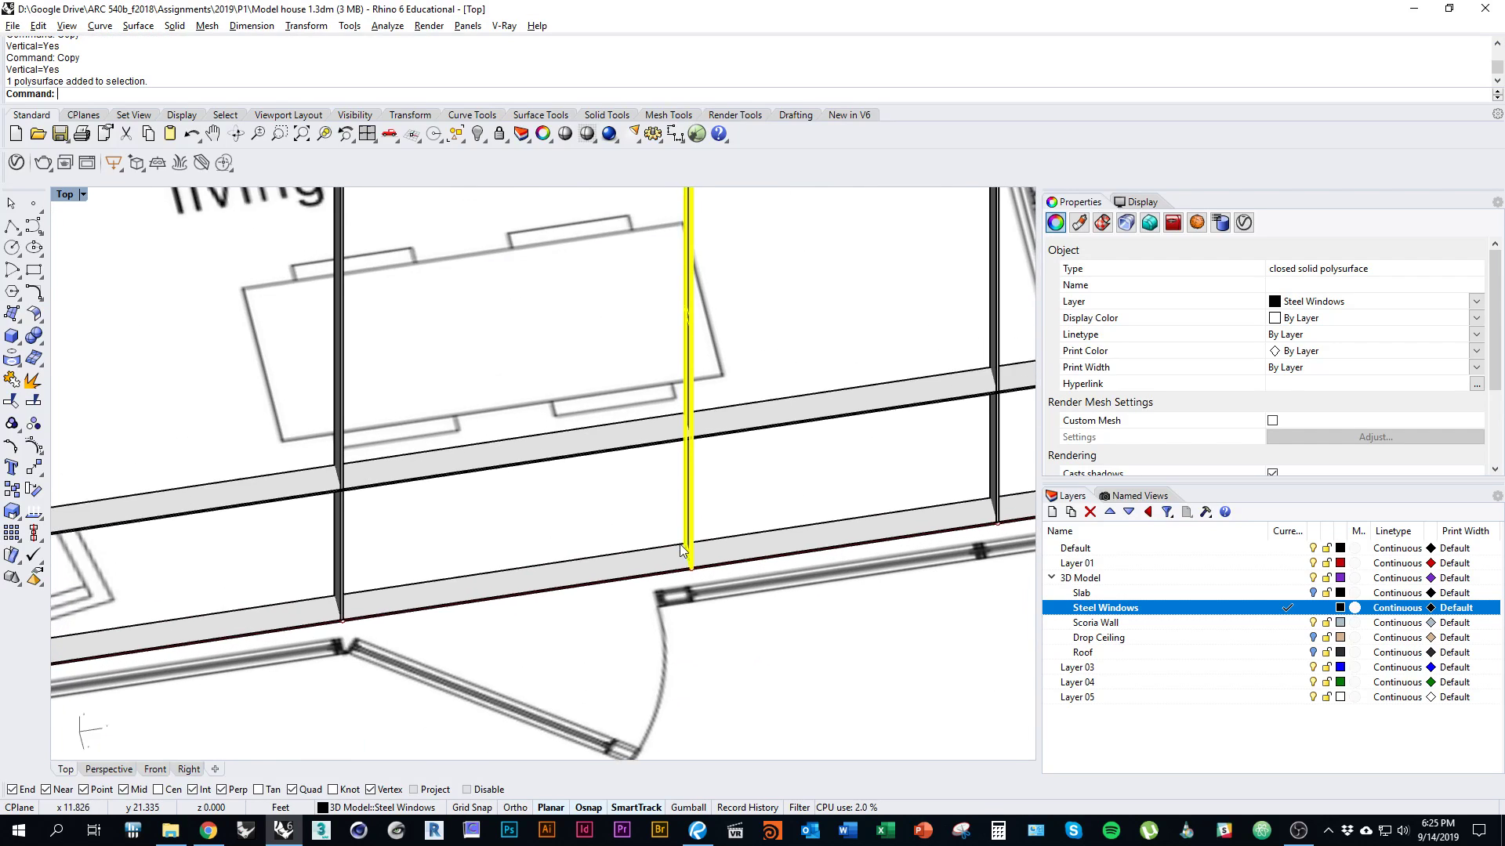
scroll(686, 555, "up", 4)
right_click(729, 621)
left_click(794, 632)
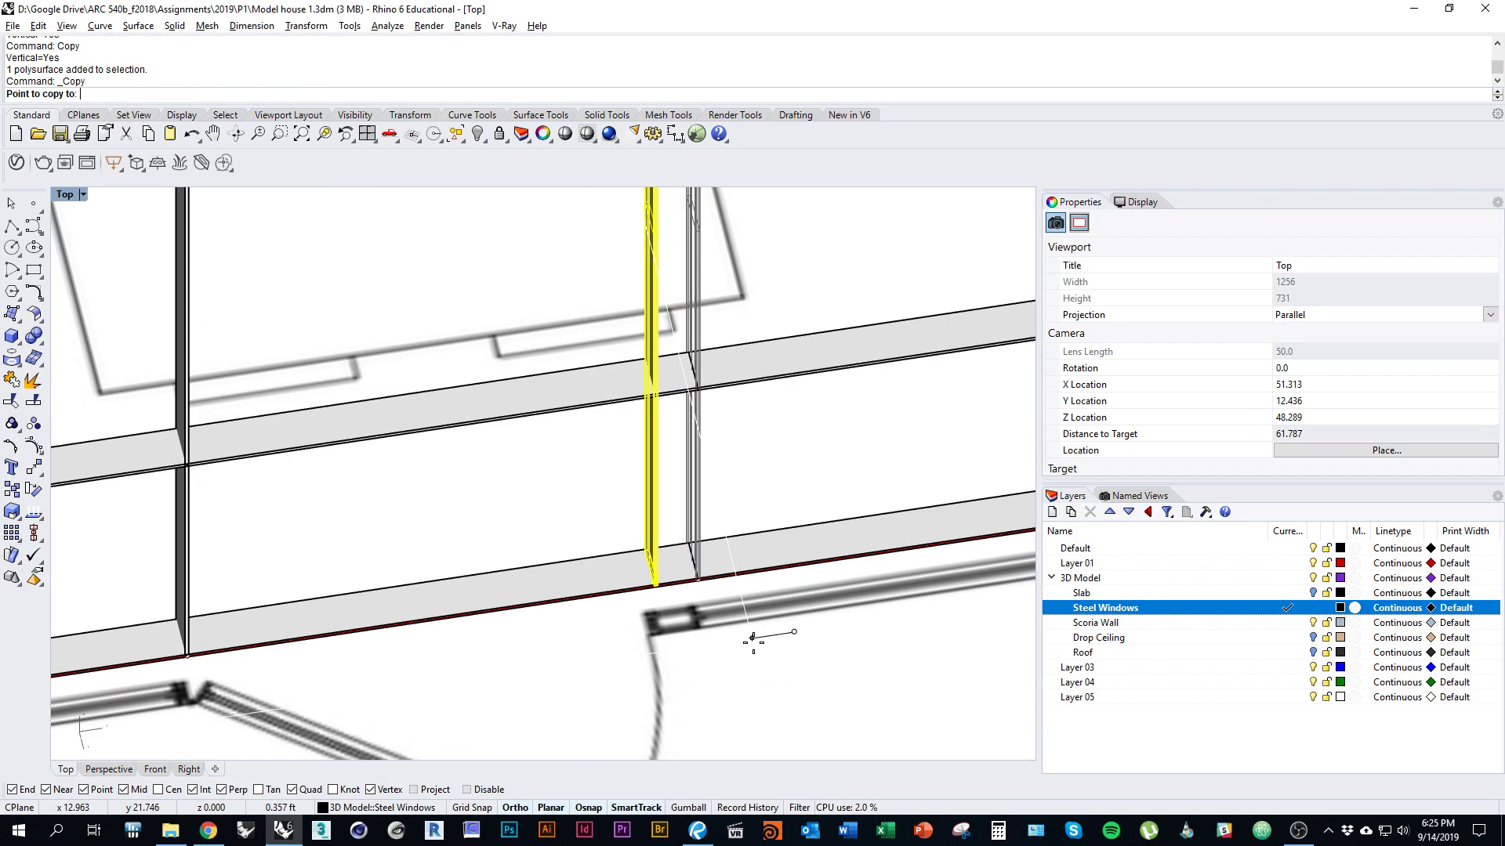
key("ctrl+F1")
scroll(710, 484, "down", 2)
key("ctrl+alt+w")
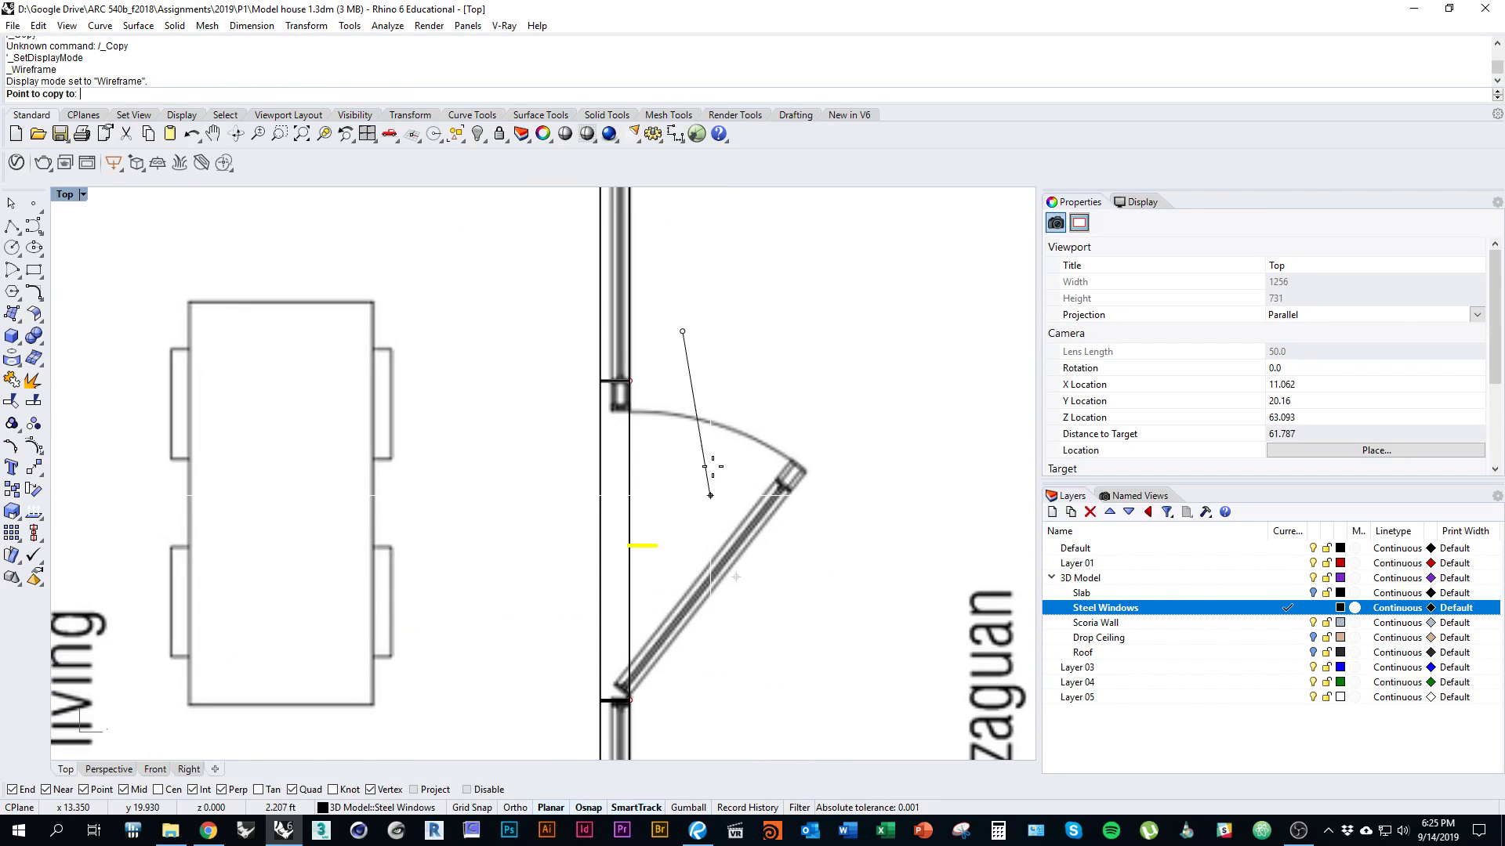
left_click(682, 361, "alt")
right_click(688, 453)
Restore shaded display and copy the new door-jamb mullion once more toward the door opening, offset by the spacing between the two jamb mullions
mouse_move(779, 533)
right_mouse_down()
mouse_move(745, 520)
mouse_move(645, 393)
mouse_move(627, 406)
mouse_move(636, 392)
right_mouse_up()
scroll(627, 406, "up", 1)
left_click(647, 394)
left_click(672, 435)
right_click_drag(862, 411, 862, 475)
key("ctrl+alt+s")
key("alt+Tab")
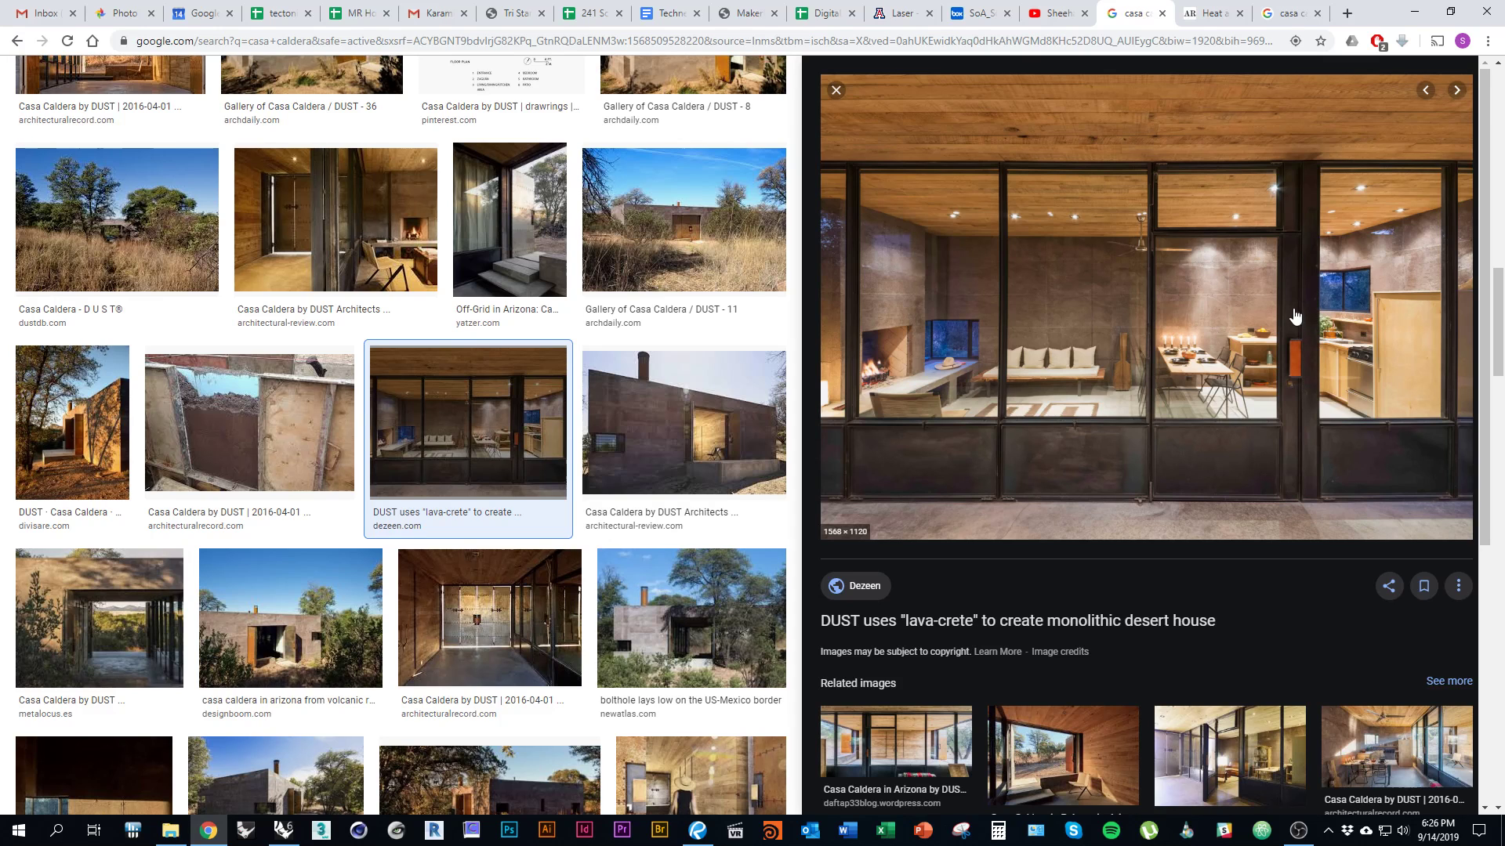
key("alt+Tab")
right_click_drag(623, 547, 606, 509)
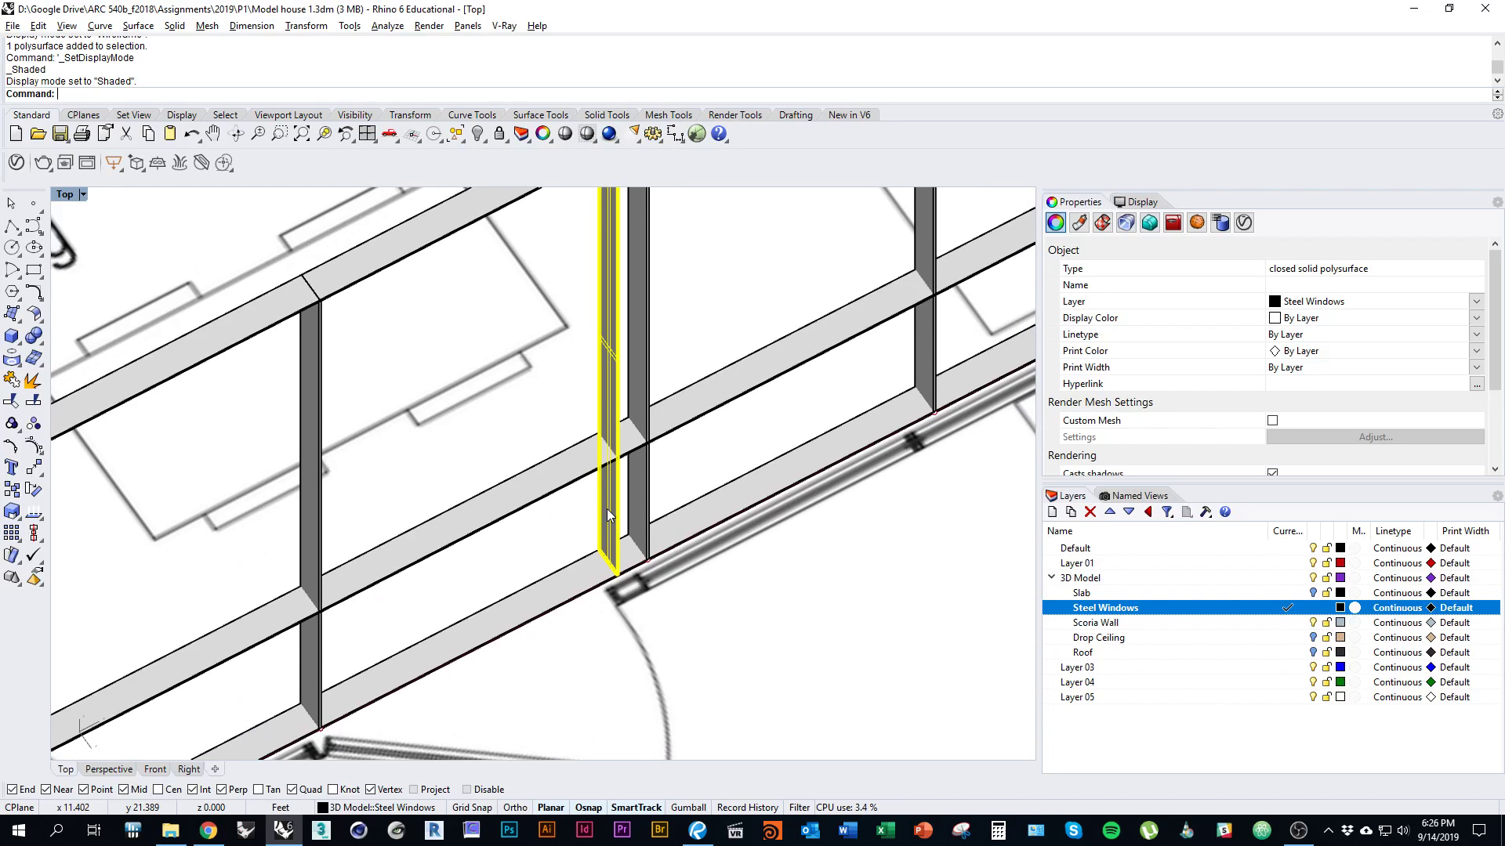
key("Return")
scroll(607, 510, "up", 5)
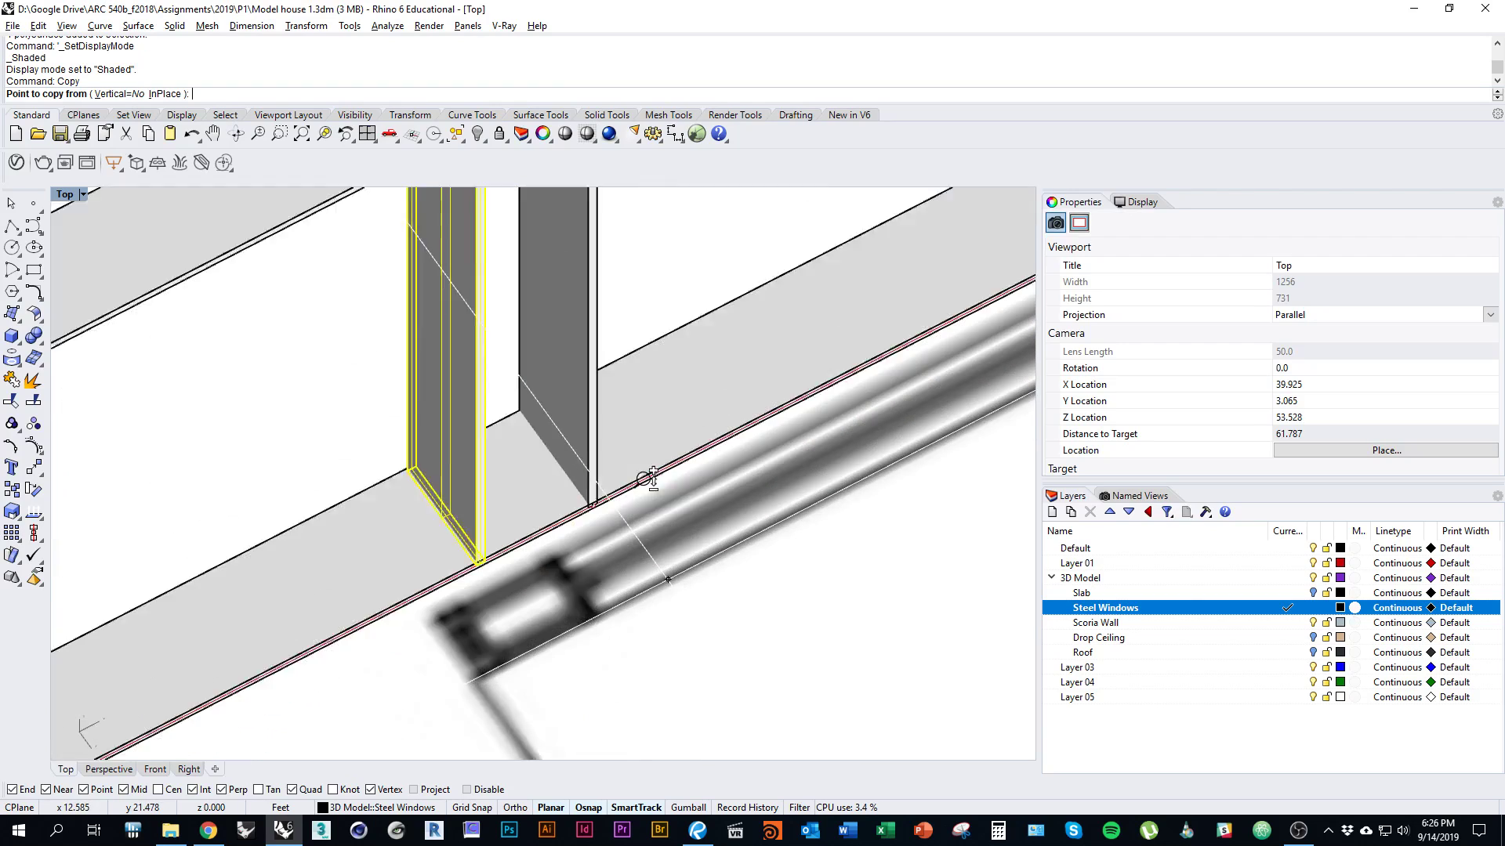
scroll(520, 413, "up", 4)
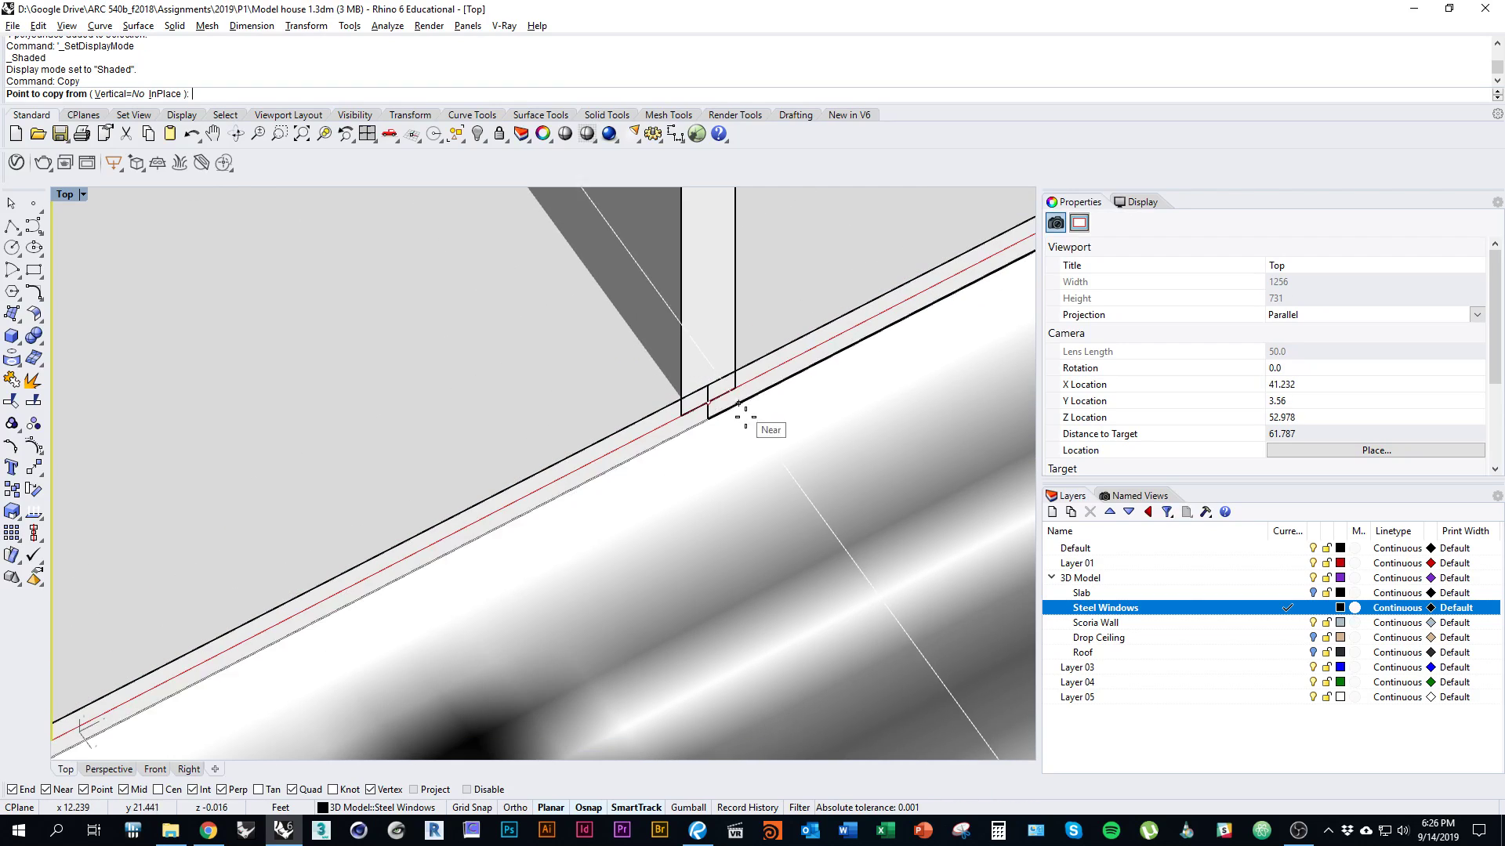
left_click(735, 387)
right_click_drag(734, 387, 464, 537)
left_click(462, 537)
scroll(517, 576, "down", 5)
key("Return")
Compare the modelled mullions and rails around the door with the partition in the reference photo
scroll(558, 626, "down", 6)
right_click_drag(568, 651, 626, 642, "ctrl+shift")
right_click_drag(626, 643, 633, 631, "ctrl")
key("Escape")
key("alt+Tab")
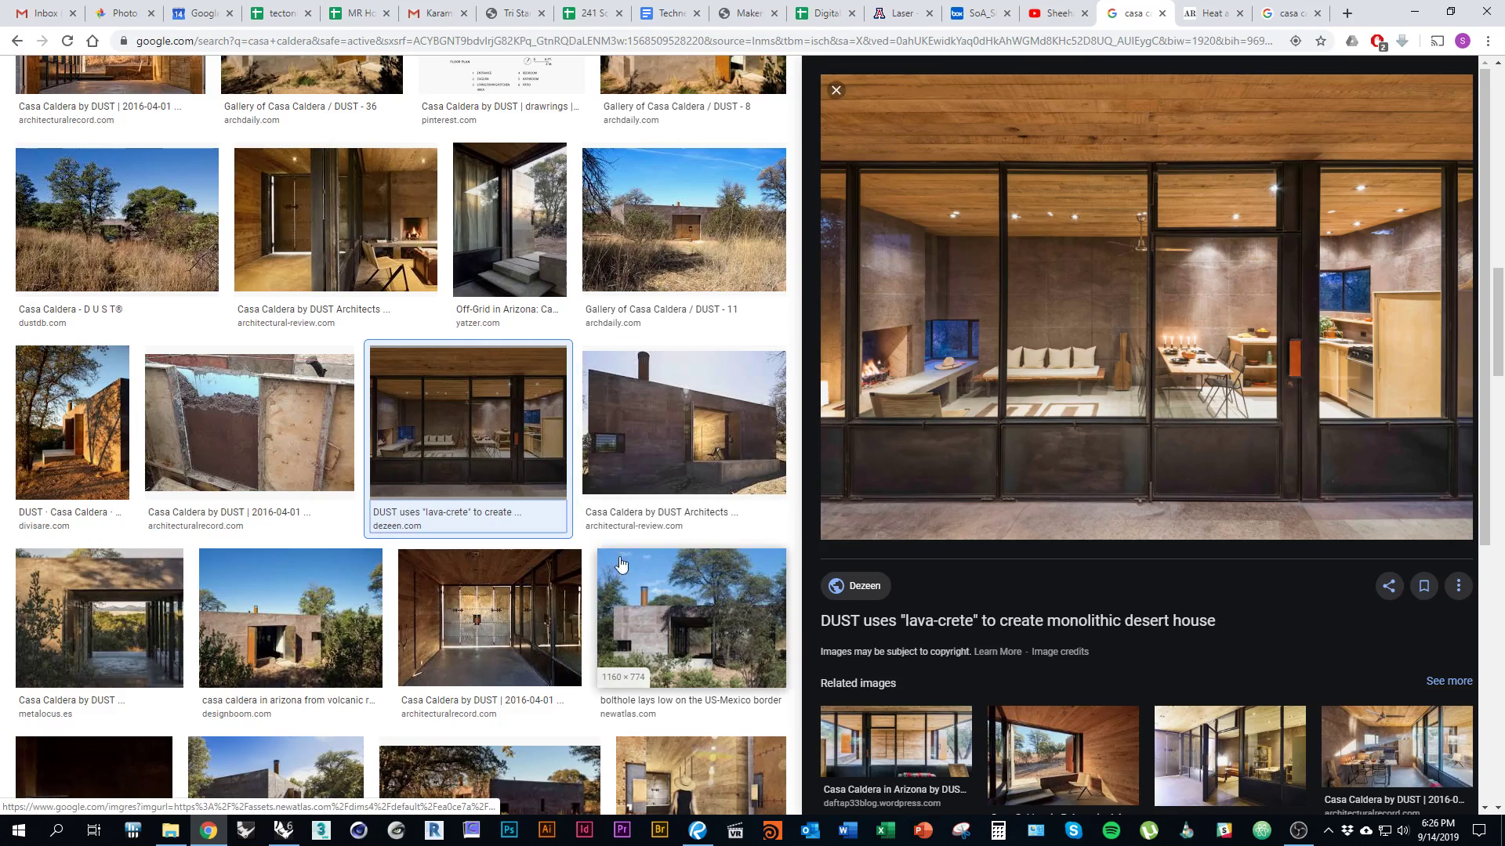
key("alt+Tab")
scroll(719, 562, "up", 4)
right_click_drag(679, 583, 744, 561)
scroll(608, 547, "down", 3)
right_click_drag(647, 563, 284, 463)
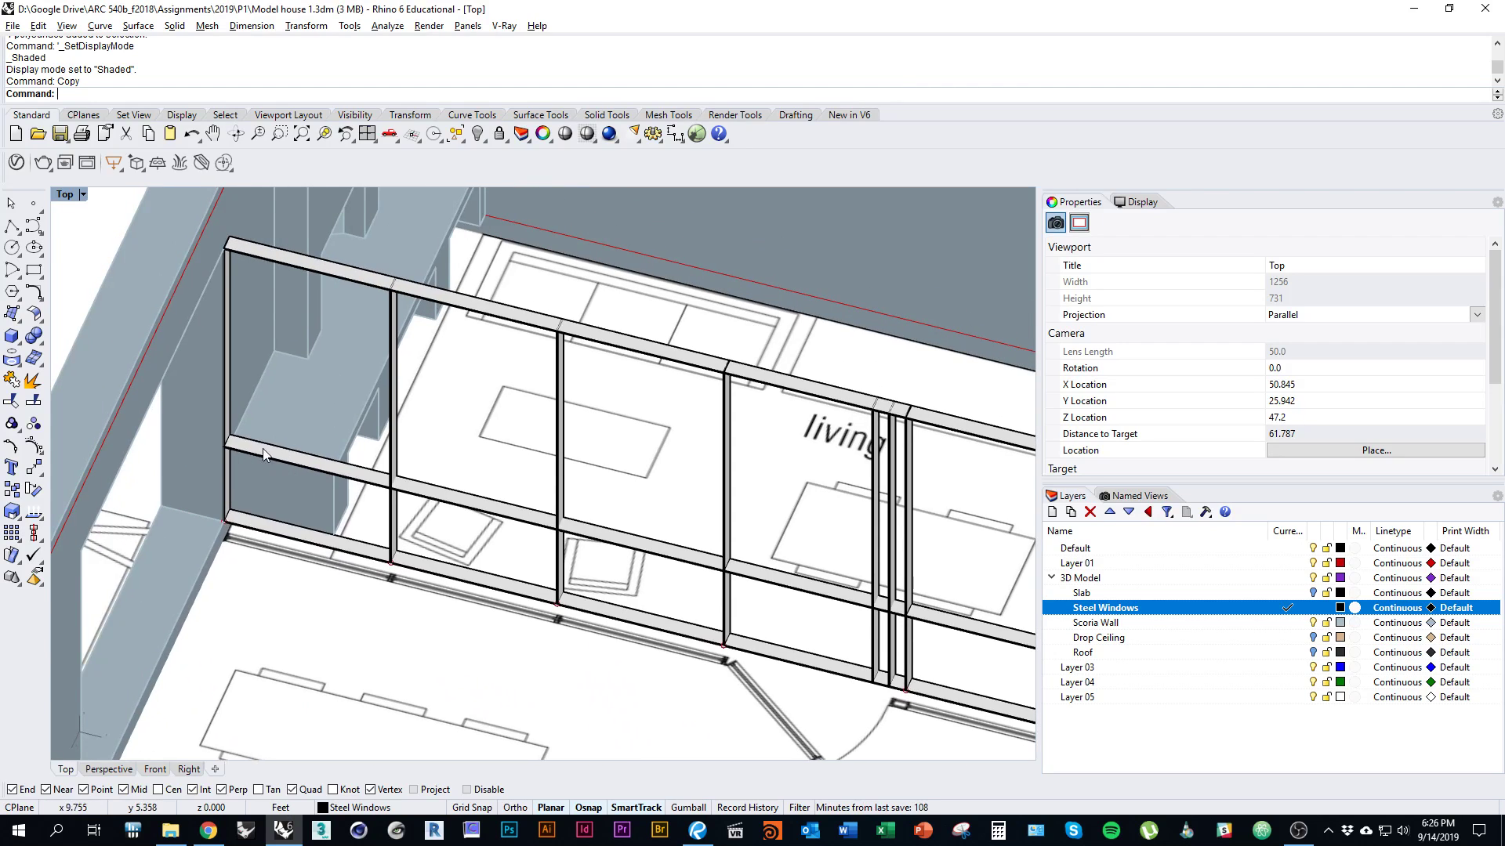
Fill the partition's lower bay beside the wall with a vertical plane from the bottom rail up to the middle rail
right_click_drag(357, 553, 424, 558)
scroll(470, 530, "up", 2)
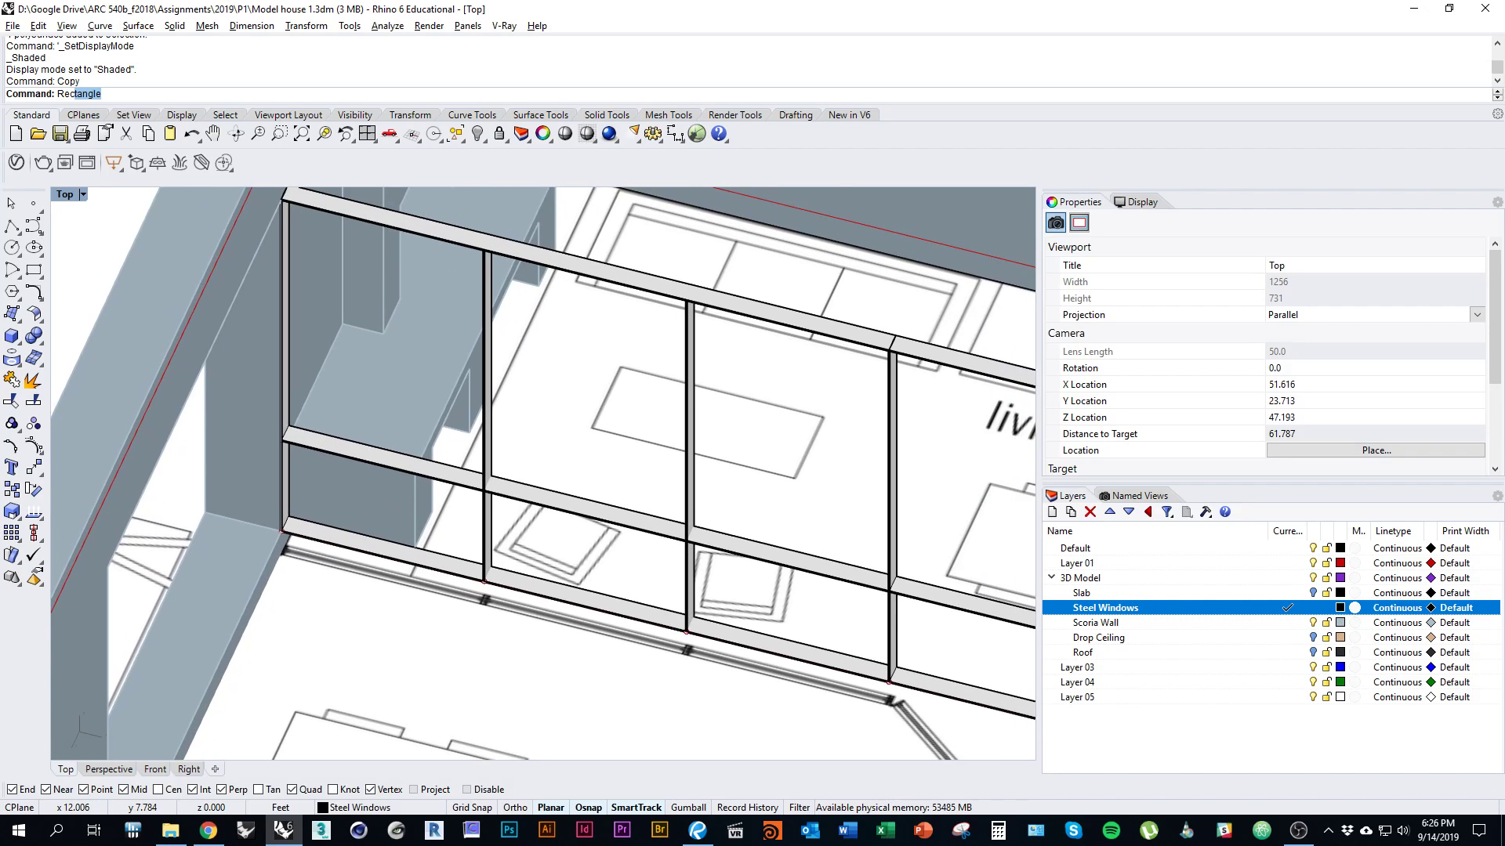
key("Return")
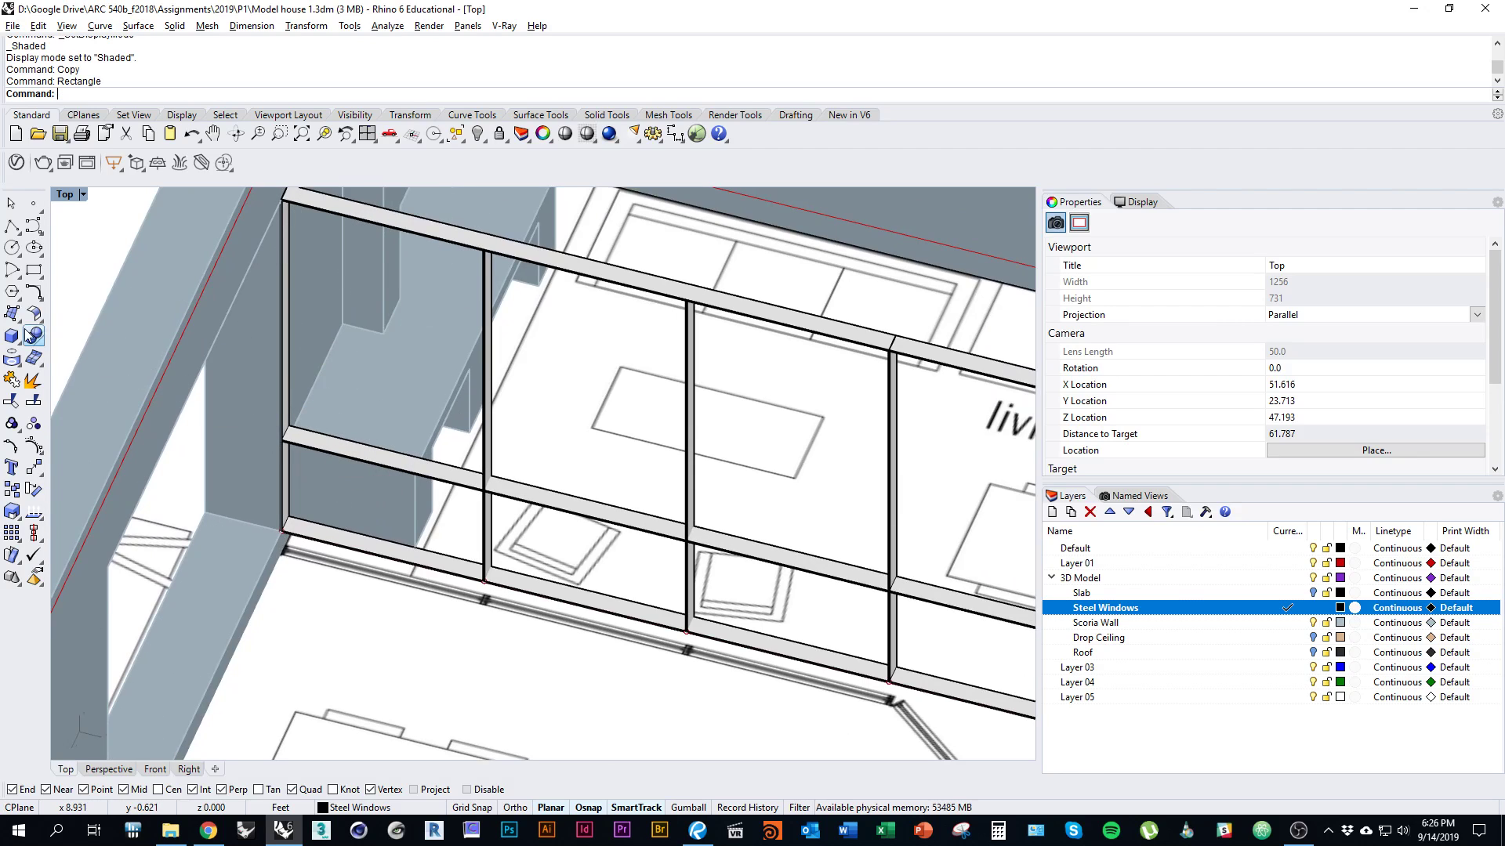
left_click(20, 324)
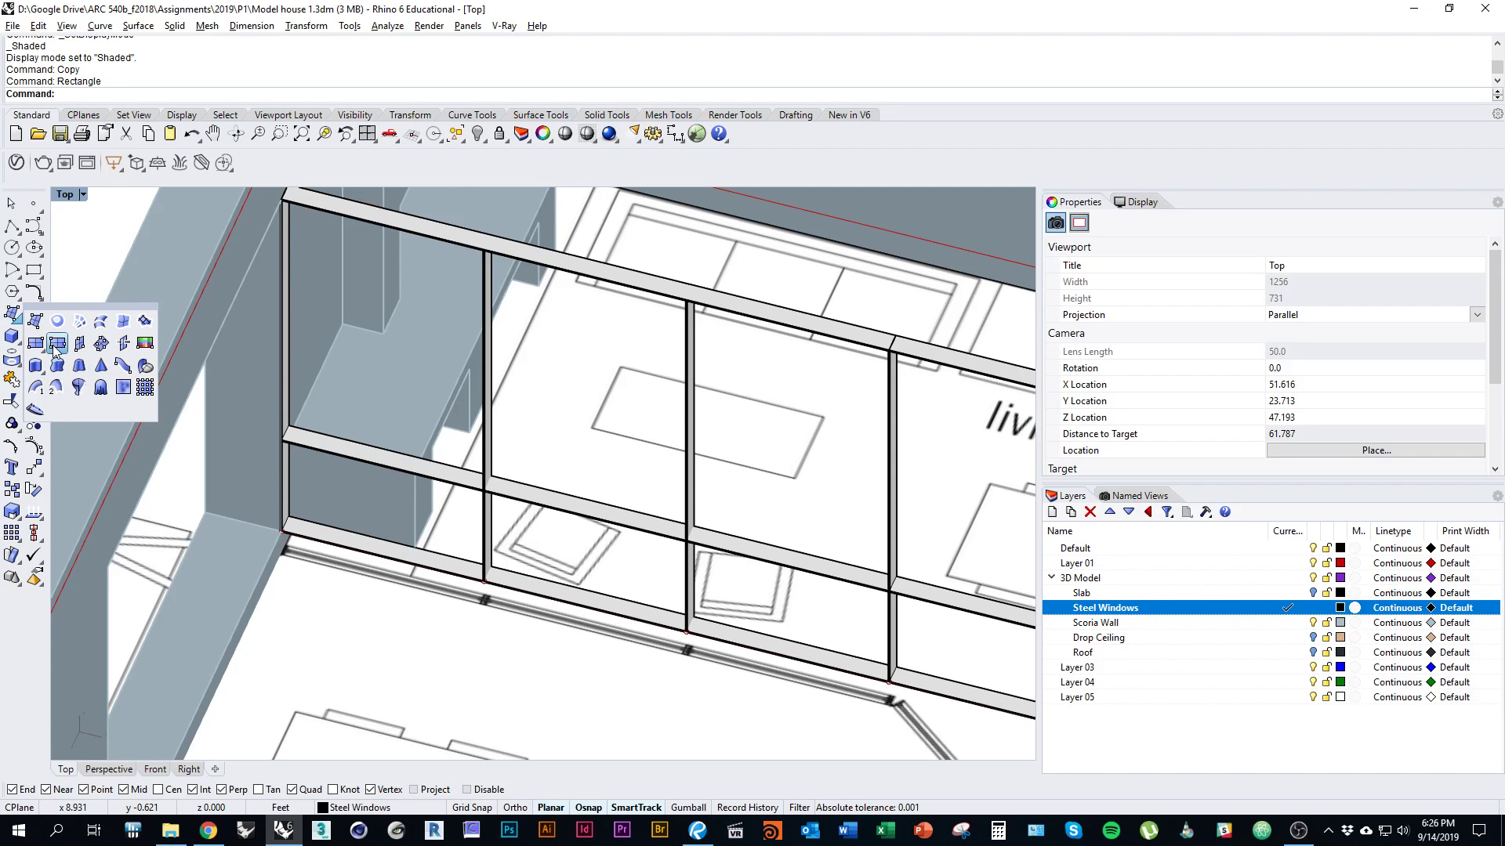
left_click(79, 345)
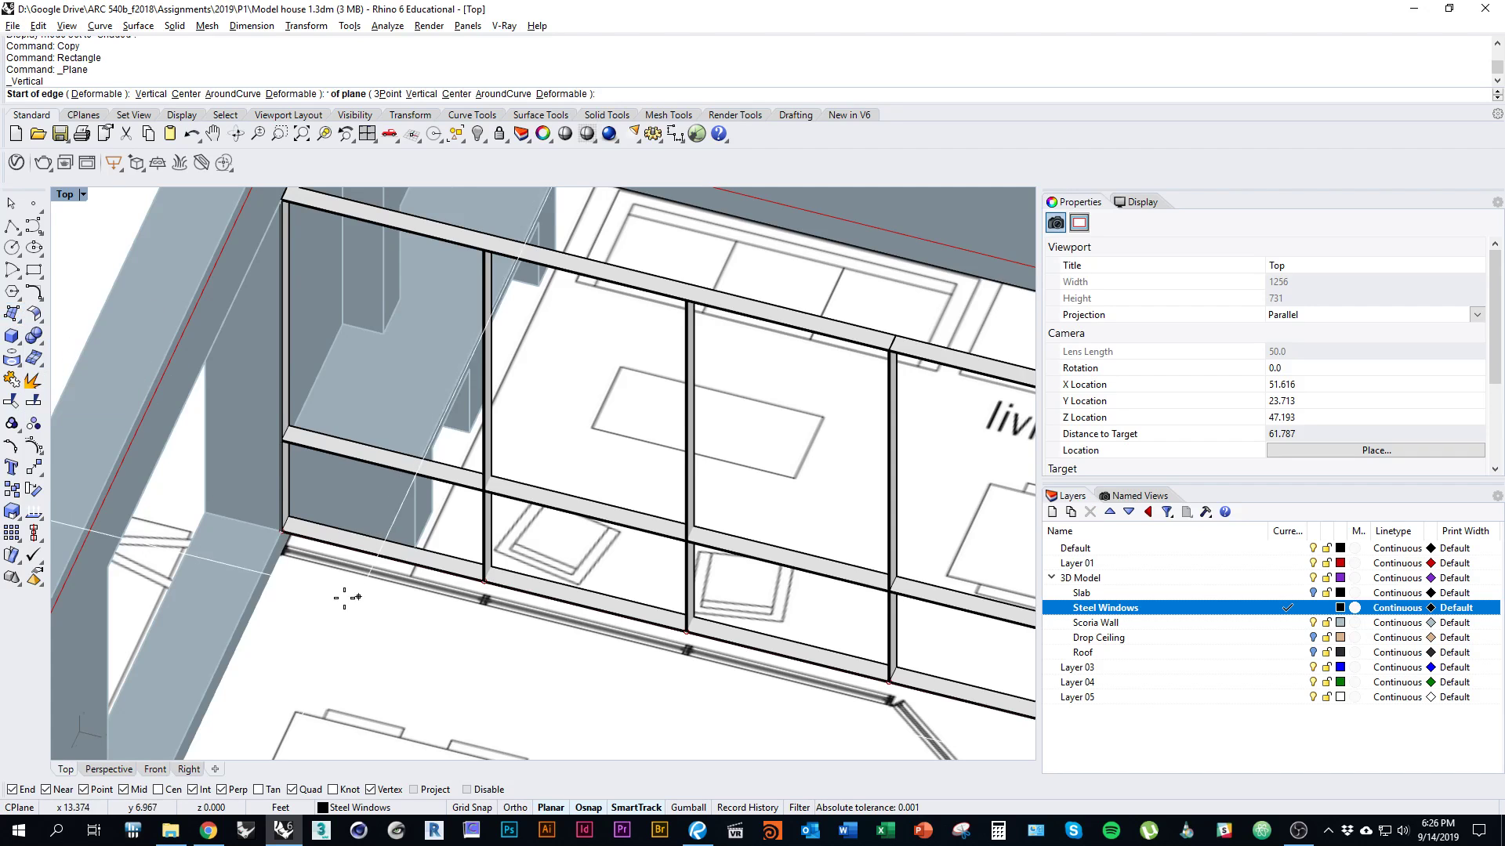
scroll(276, 337, "up", 8)
left_click(276, 337)
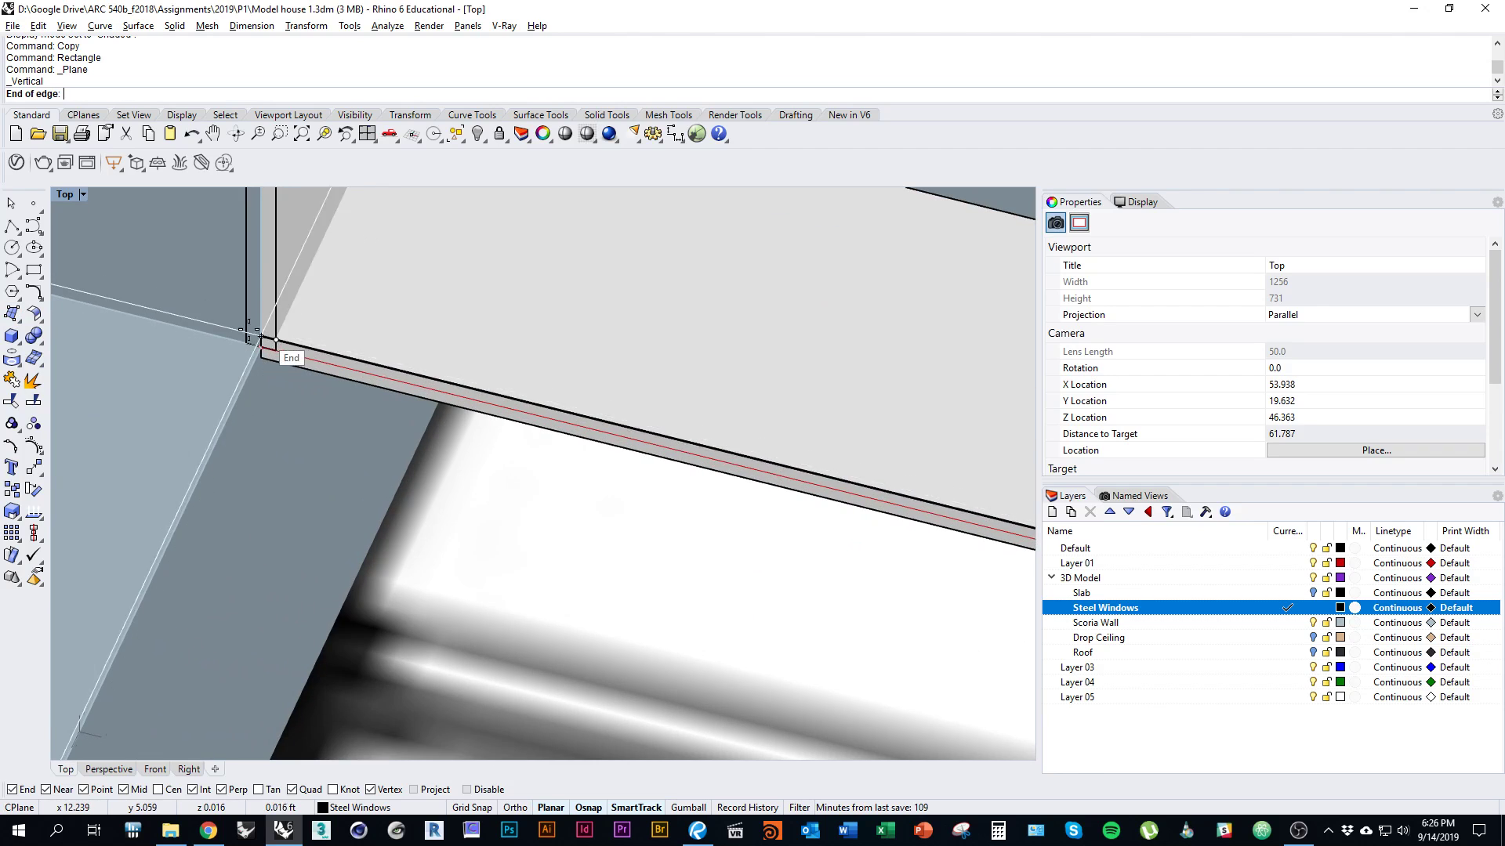
scroll(346, 504, "down", 5)
scroll(454, 504, "up", 5)
scroll(629, 401, "up", 3)
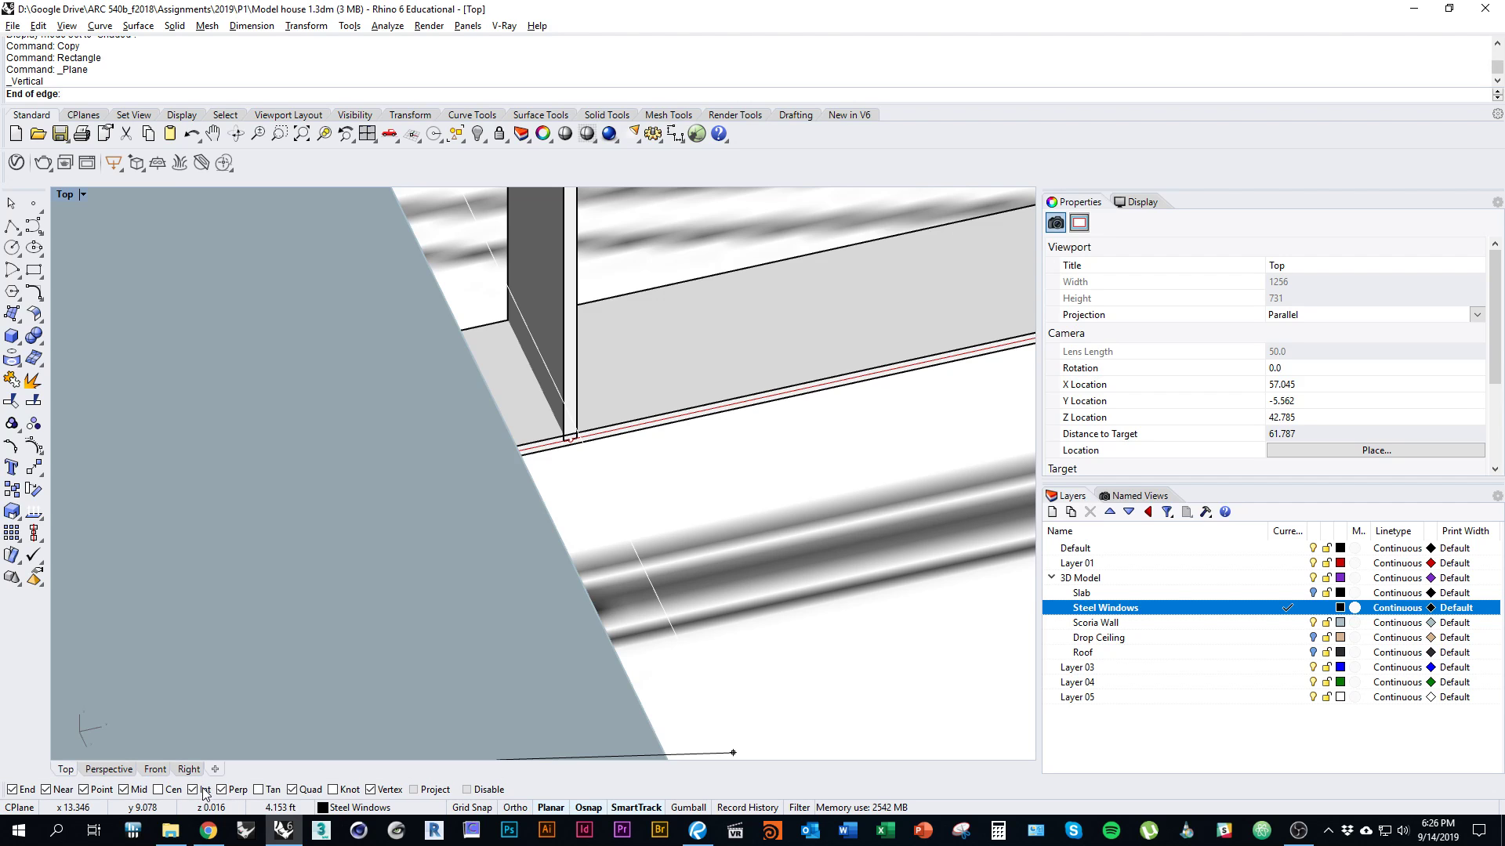
scroll(548, 447, "down", 3)
scroll(552, 445, "up", 3)
left_click(549, 445)
scroll(615, 444, "down", 6)
right_click_drag(659, 548, 502, 580, "ctrl+shift")
scroll(501, 585, "up", 7)
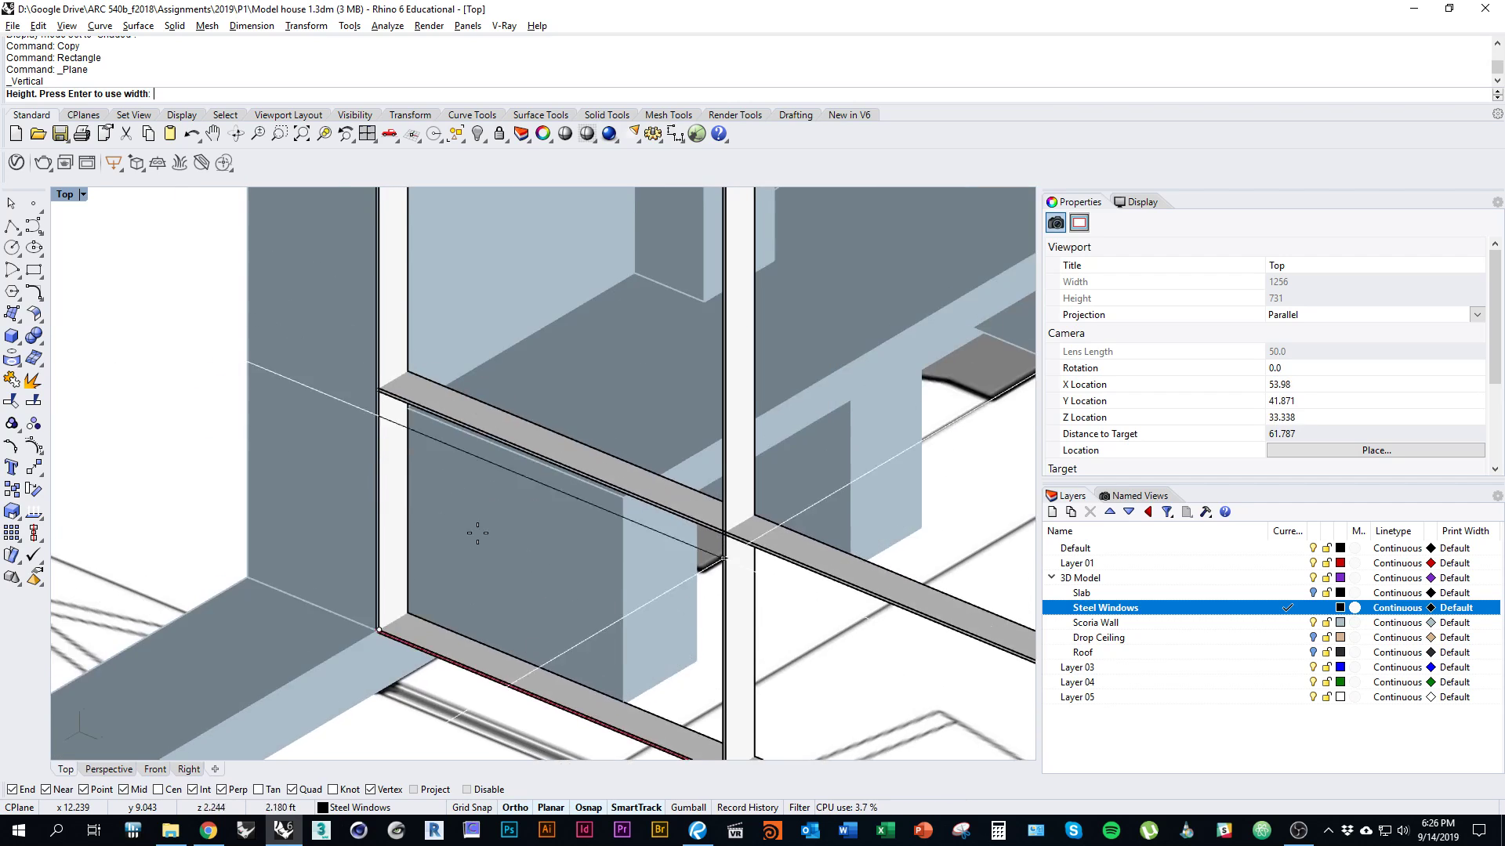
scroll(307, 365, "up", 2)
left_click(339, 304)
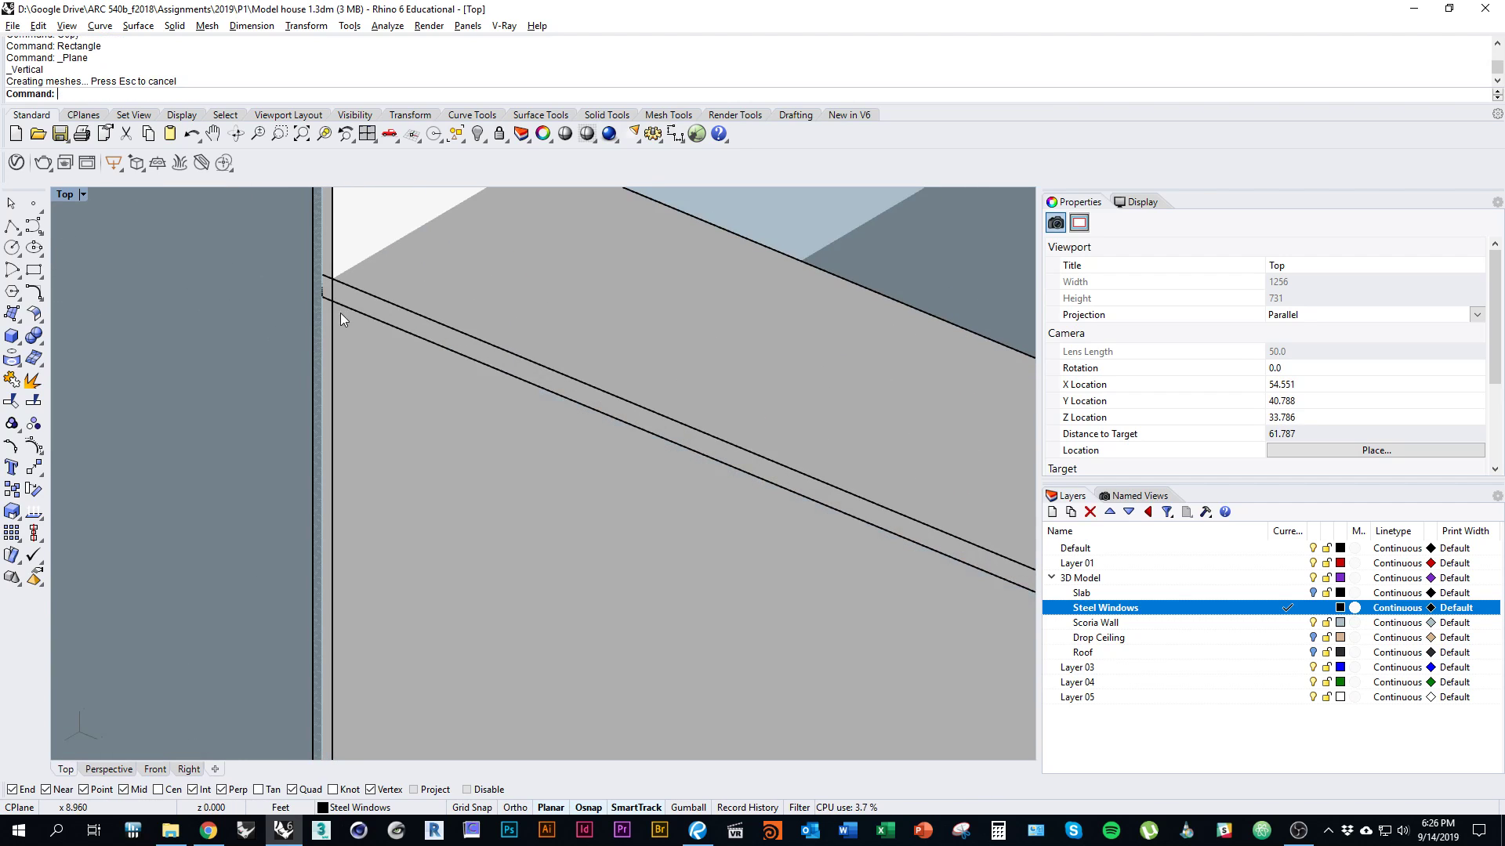
Compare the lower bay's plane with the steel panels in the Chrome reference photo, then return to Rhino
scroll(367, 410, "down", 5)
scroll(463, 454, "down", 3)
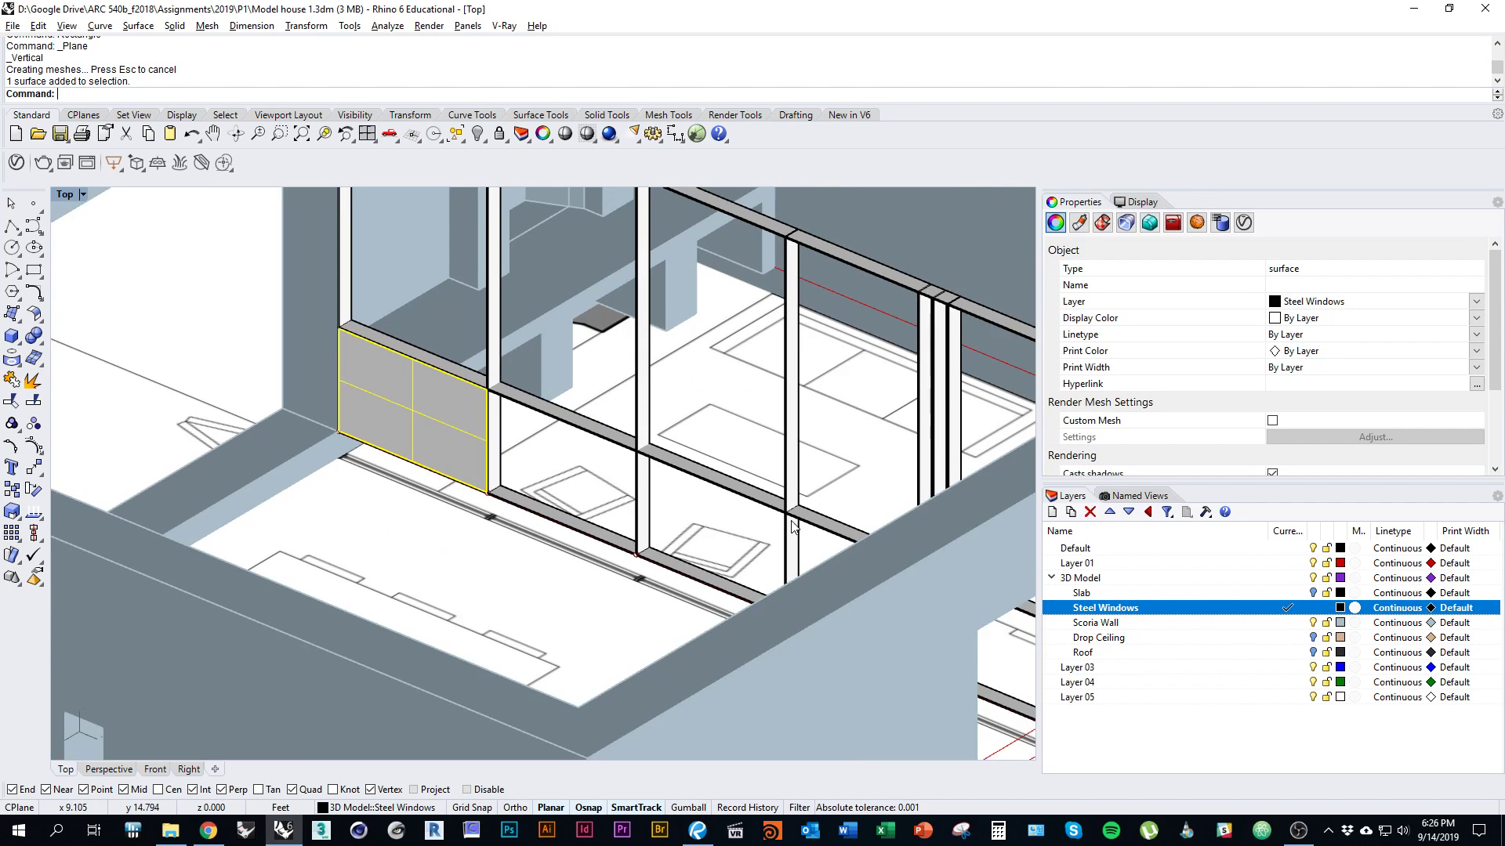
scroll(407, 387, "up", 4)
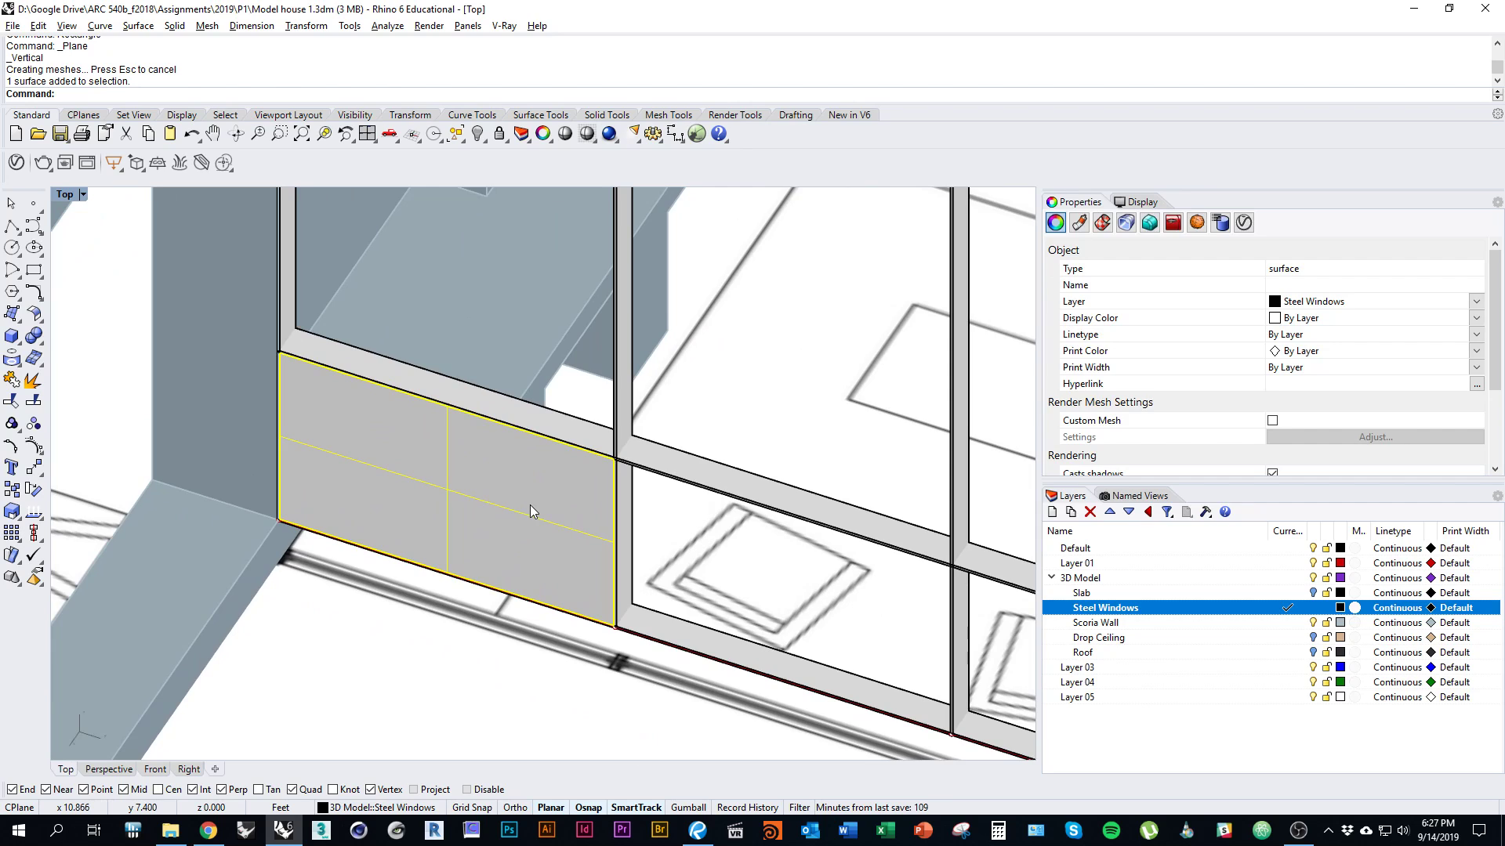
key("alt+Tab")
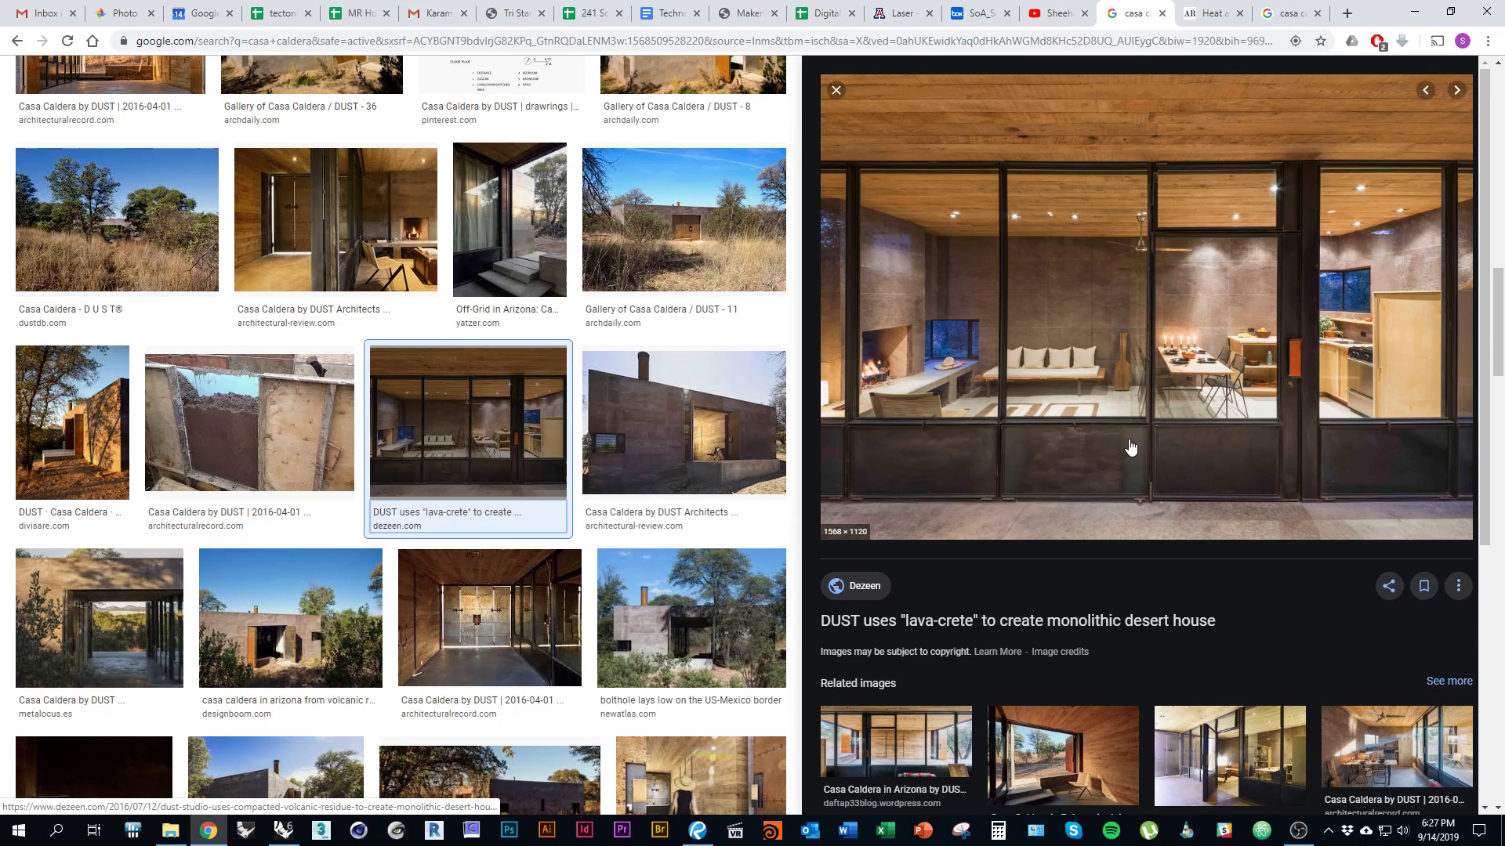
key("alt+Tab")
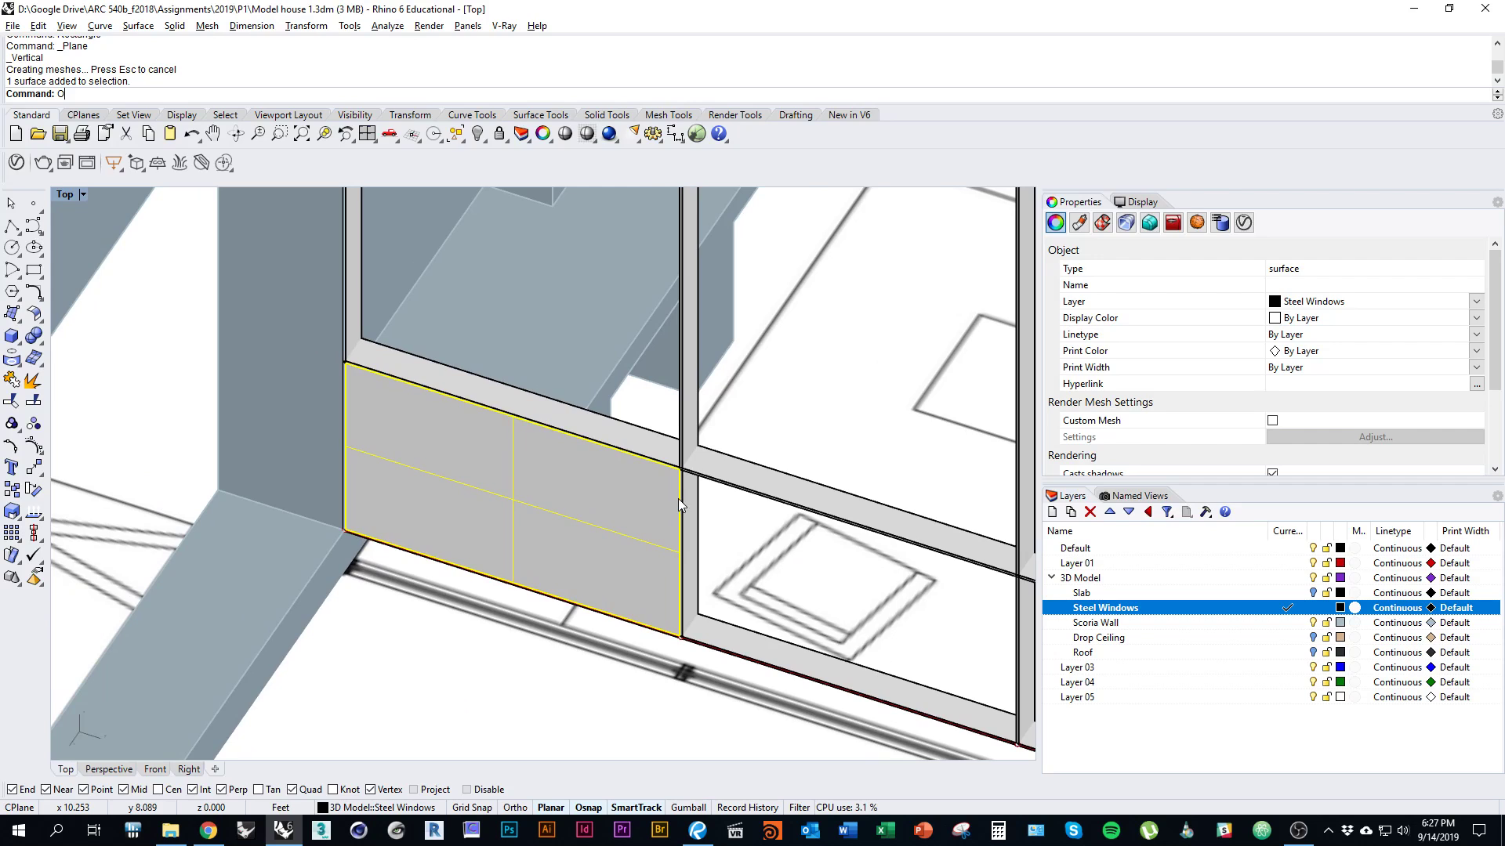
Try to offset the plane's outline, then delete the plane surface from the lower bay
type("Offset")
key("Return")
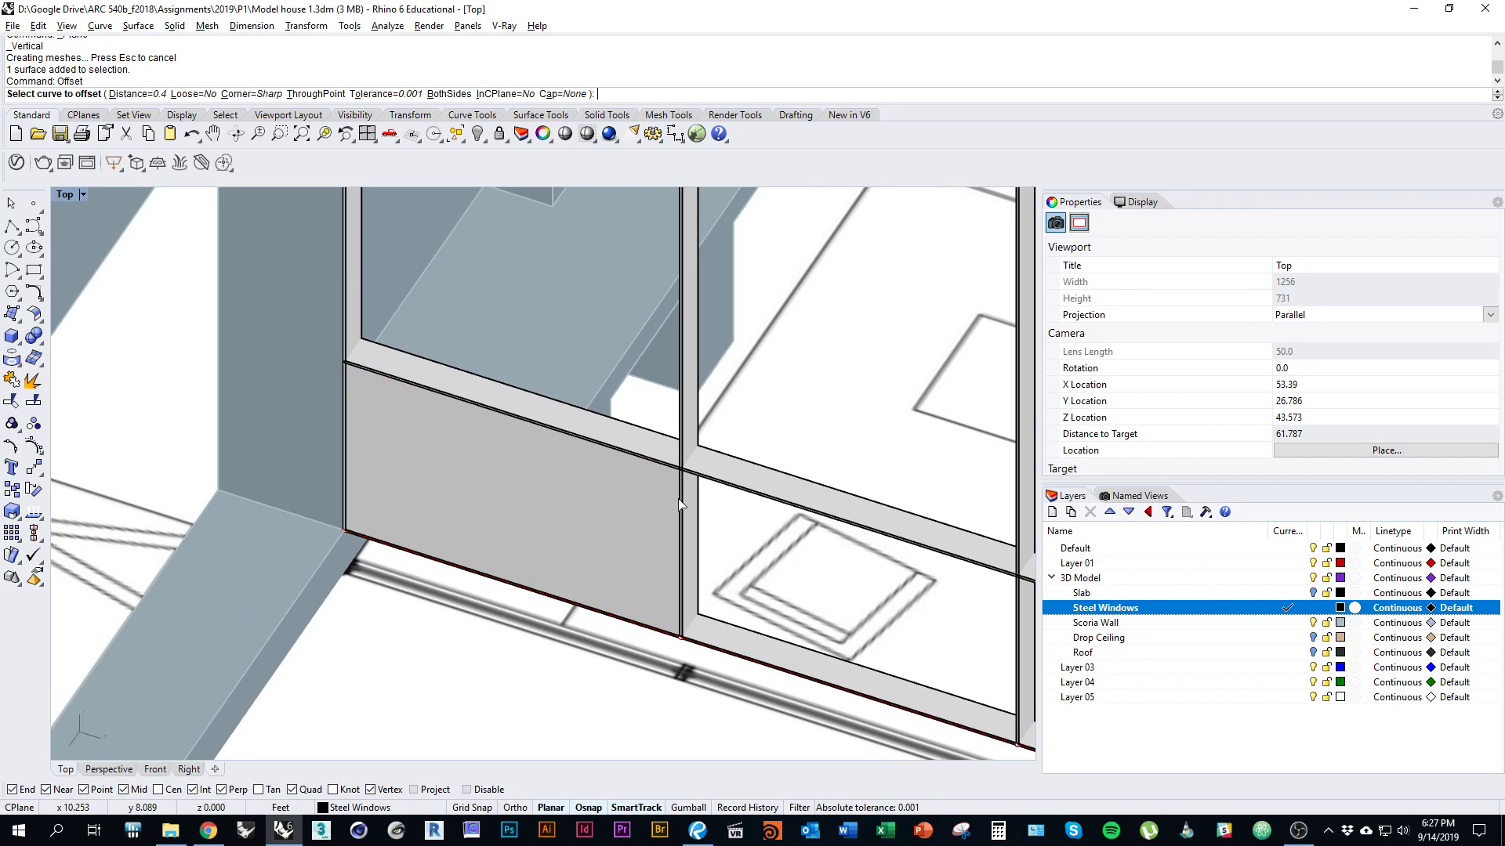
left_click(598, 506)
type("D")
key("Return")
right_click_drag(566, 528, 607, 510)
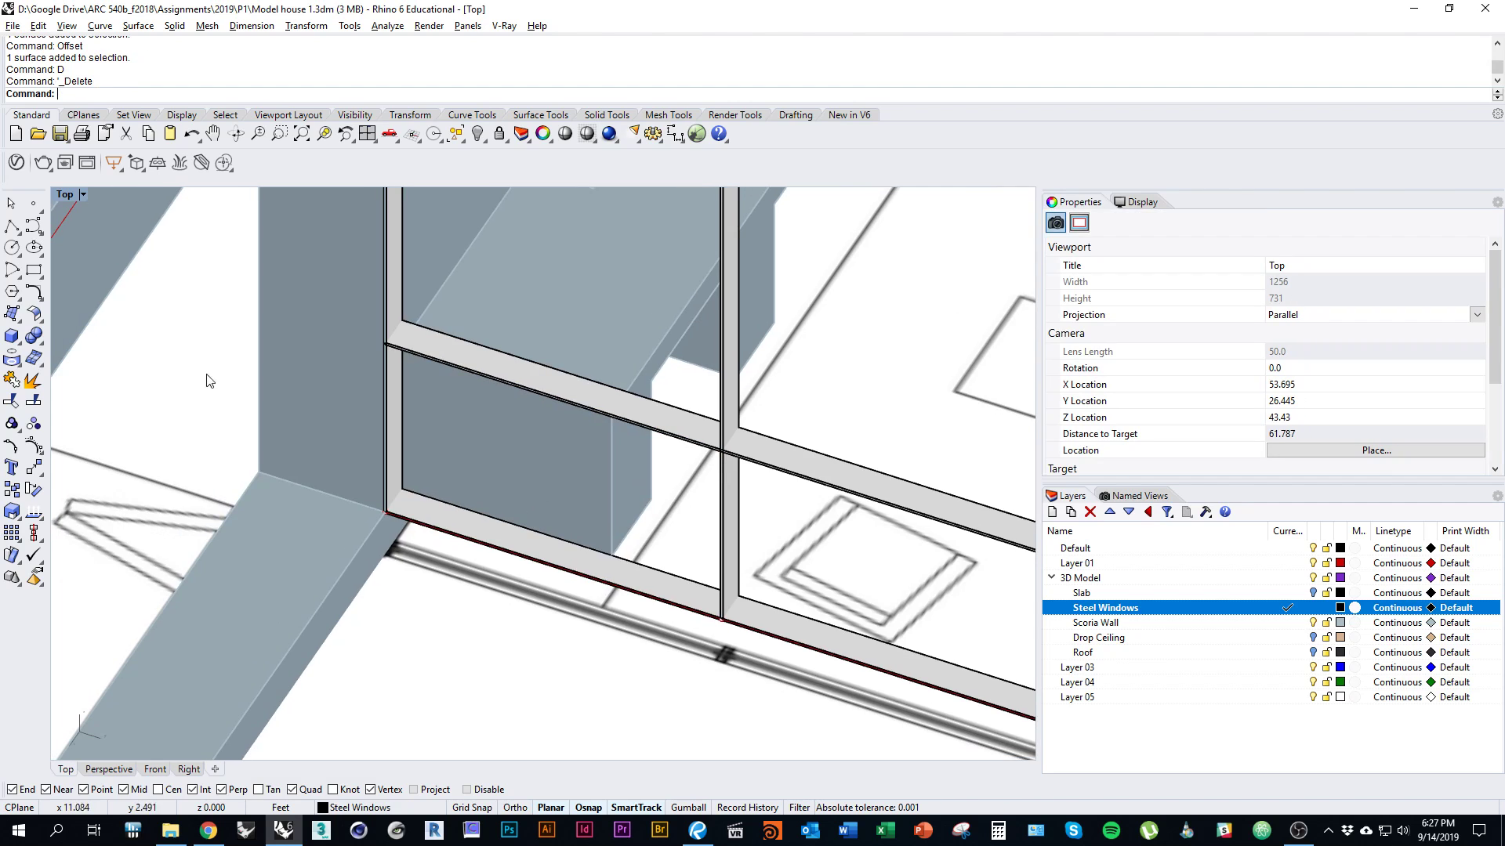
Draw a three-point rectangle around the lower bay beside the wall, snapping to the mullion and rail corners
left_click(41, 276)
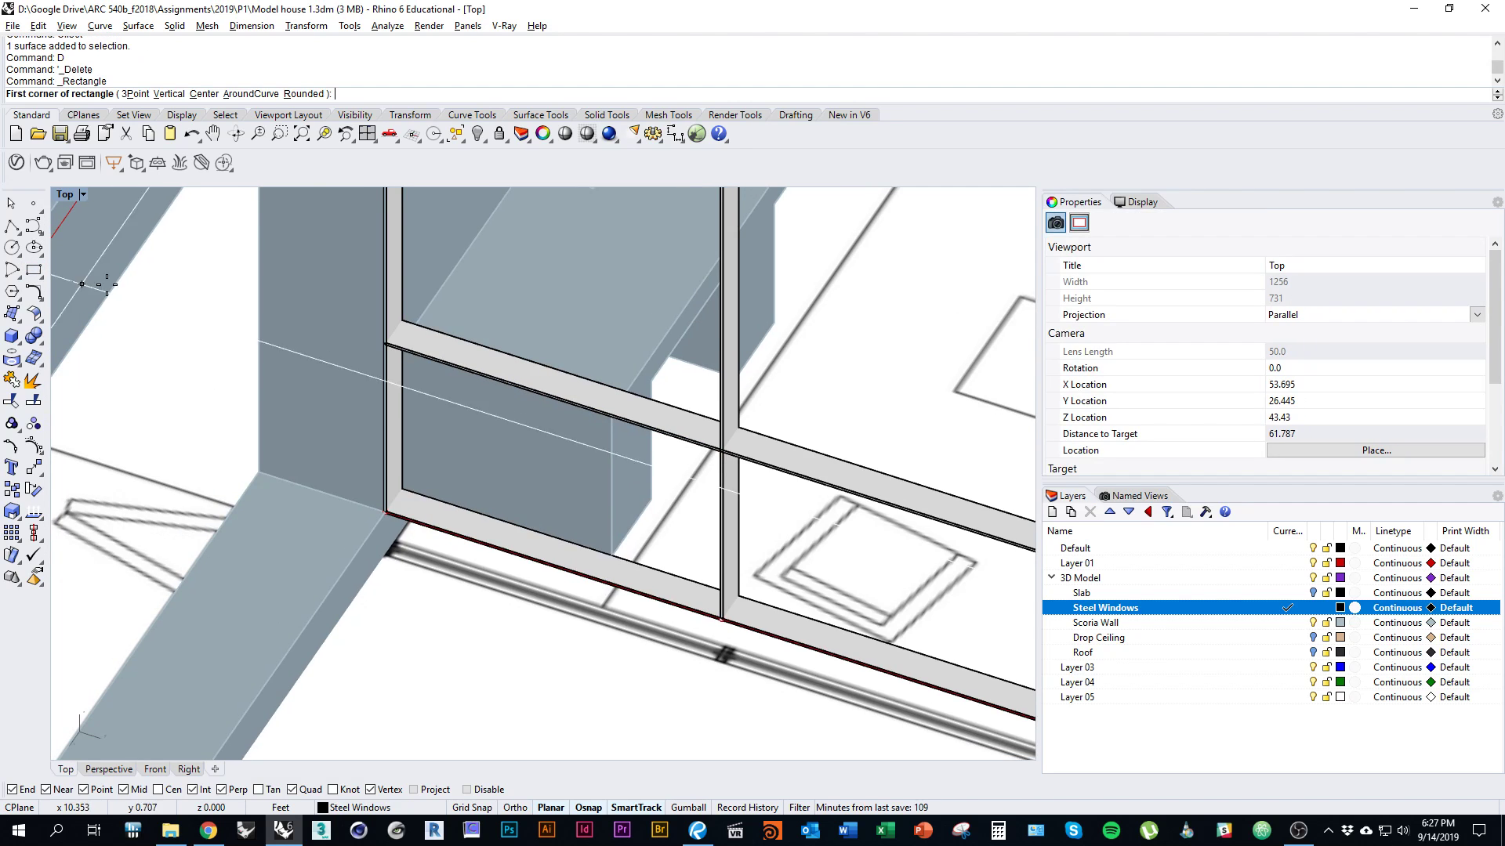
left_click(134, 95)
right_click_drag(392, 512, 346, 343, "ctrl")
left_click(328, 528)
right_click_drag(313, 477, 356, 554, "ctrl")
scroll(357, 554, "down", 3)
scroll(890, 619, "up", 3)
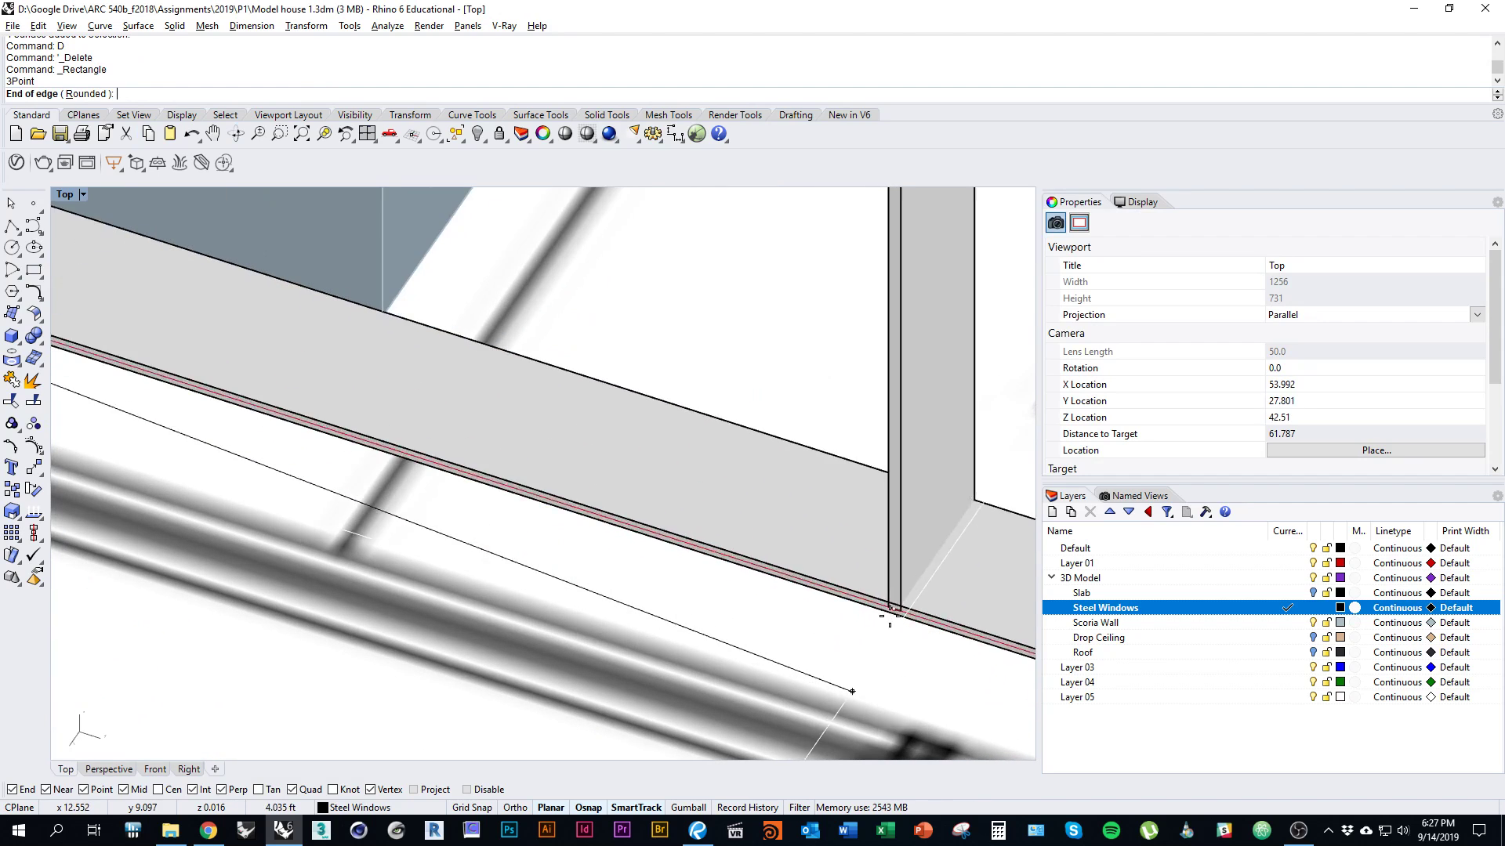
left_click(892, 605)
scroll(822, 516, "down", 3)
scroll(827, 329, "up", 3)
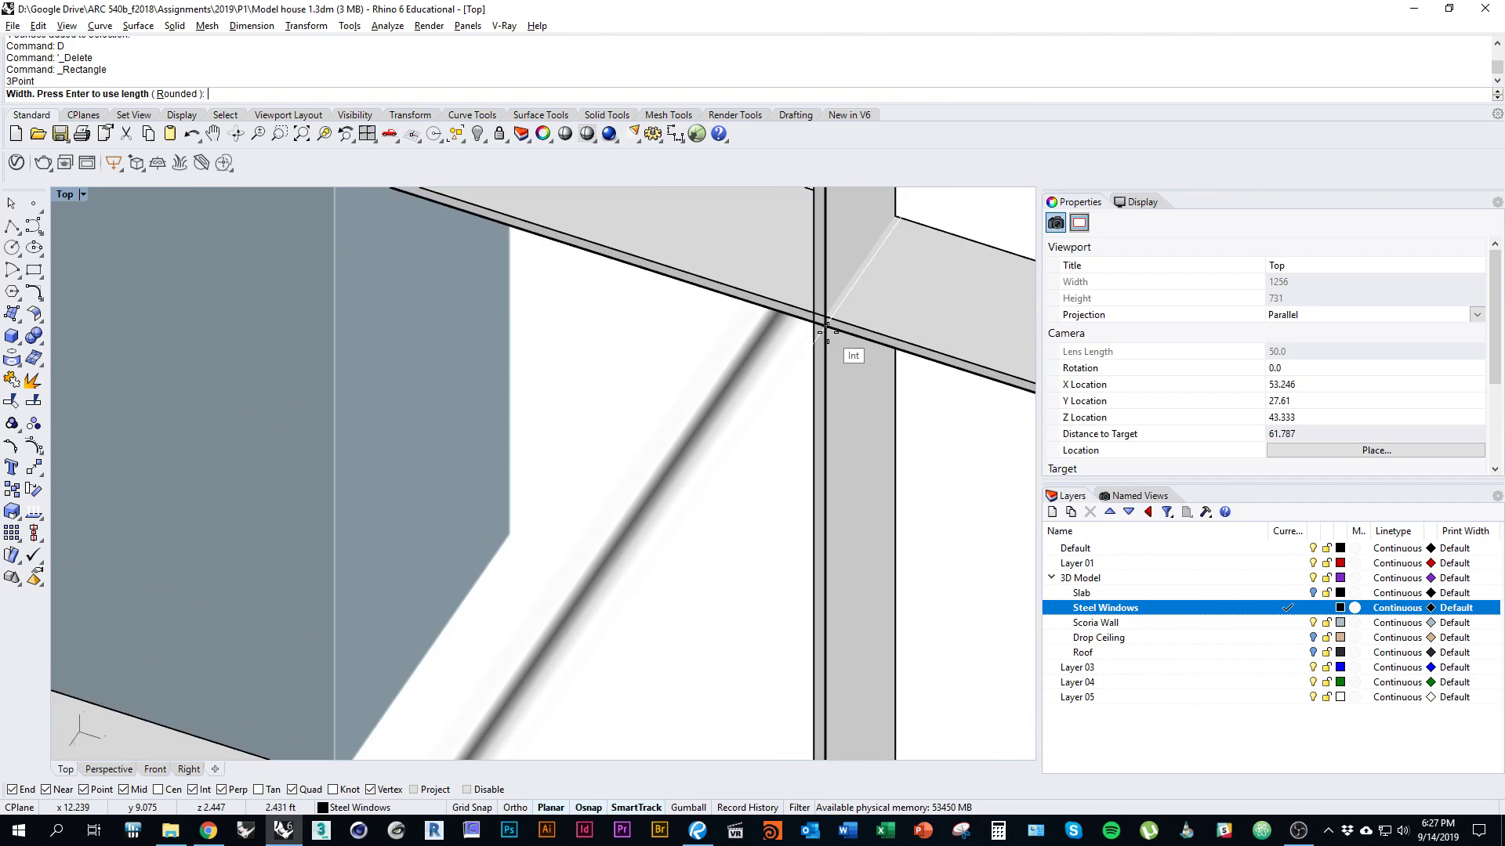
left_click(815, 324)
scroll(815, 324, "down", 3)
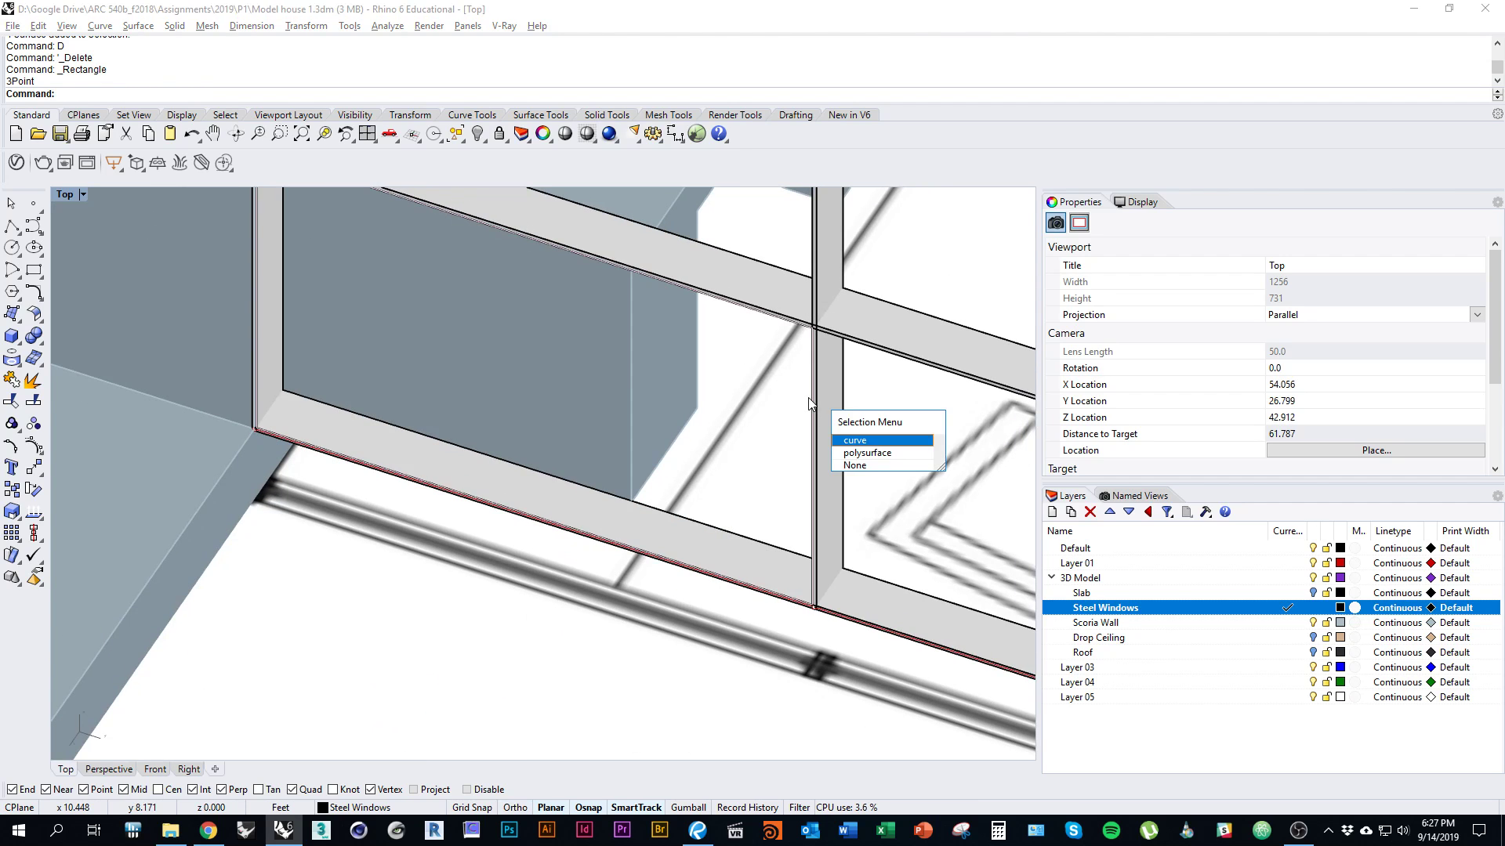
Offset the lower bay's rectangle inward by 0.03125 ft, picking the distance from two points at the mullion corner
right_click_drag(758, 370, 664, 443)
scroll(664, 443, "down", 2)
scroll(680, 477, "up", 2)
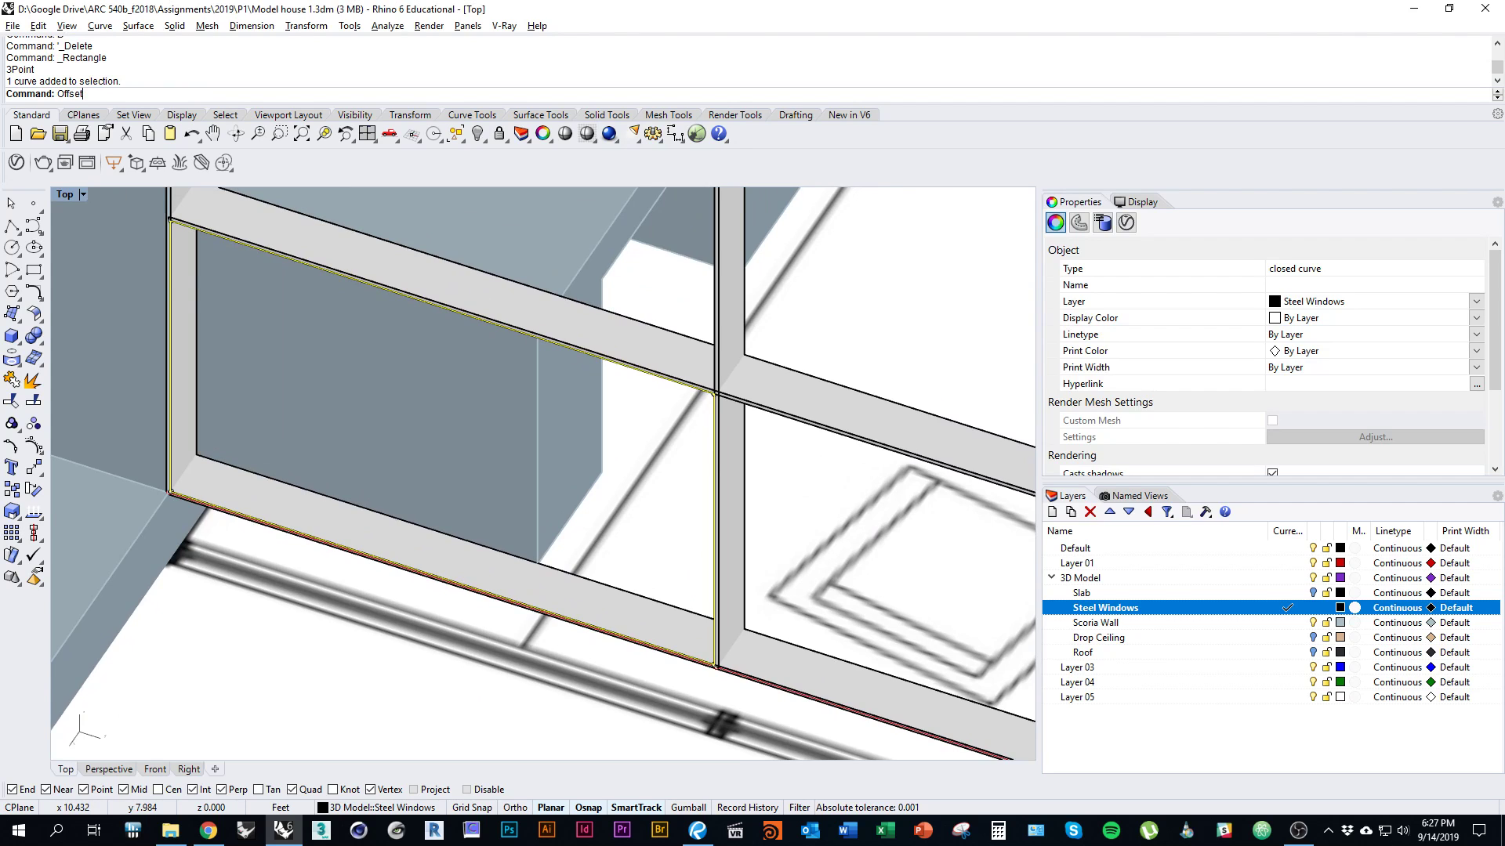
key("Return")
scroll(682, 427, "up", 5)
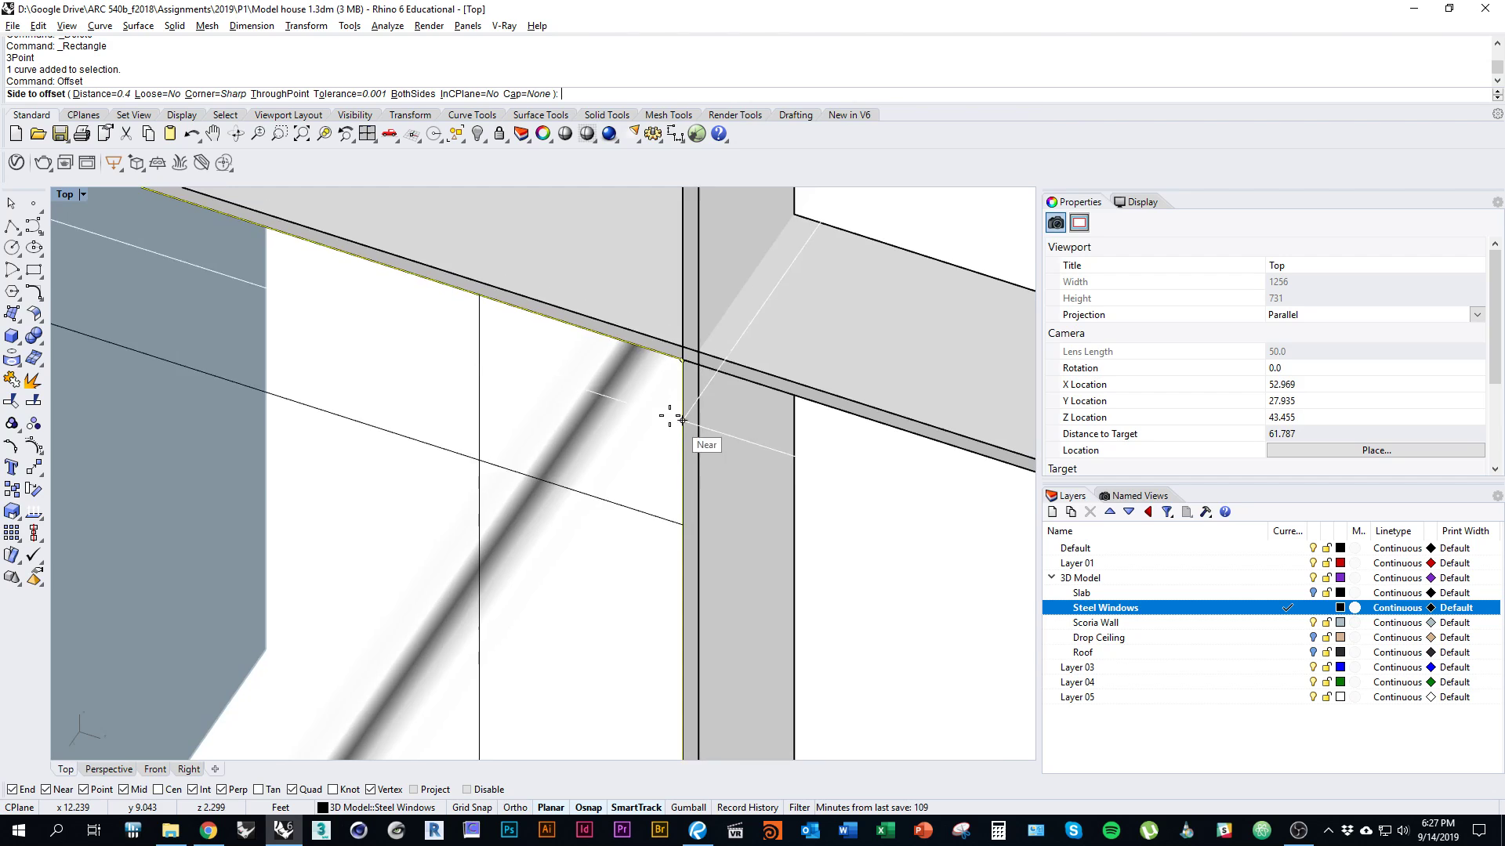
left_click(98, 94)
scroll(667, 355, "up", 2)
scroll(668, 354, "up", 5)
left_click(658, 314)
left_click(648, 343)
scroll(630, 352, "down", 8)
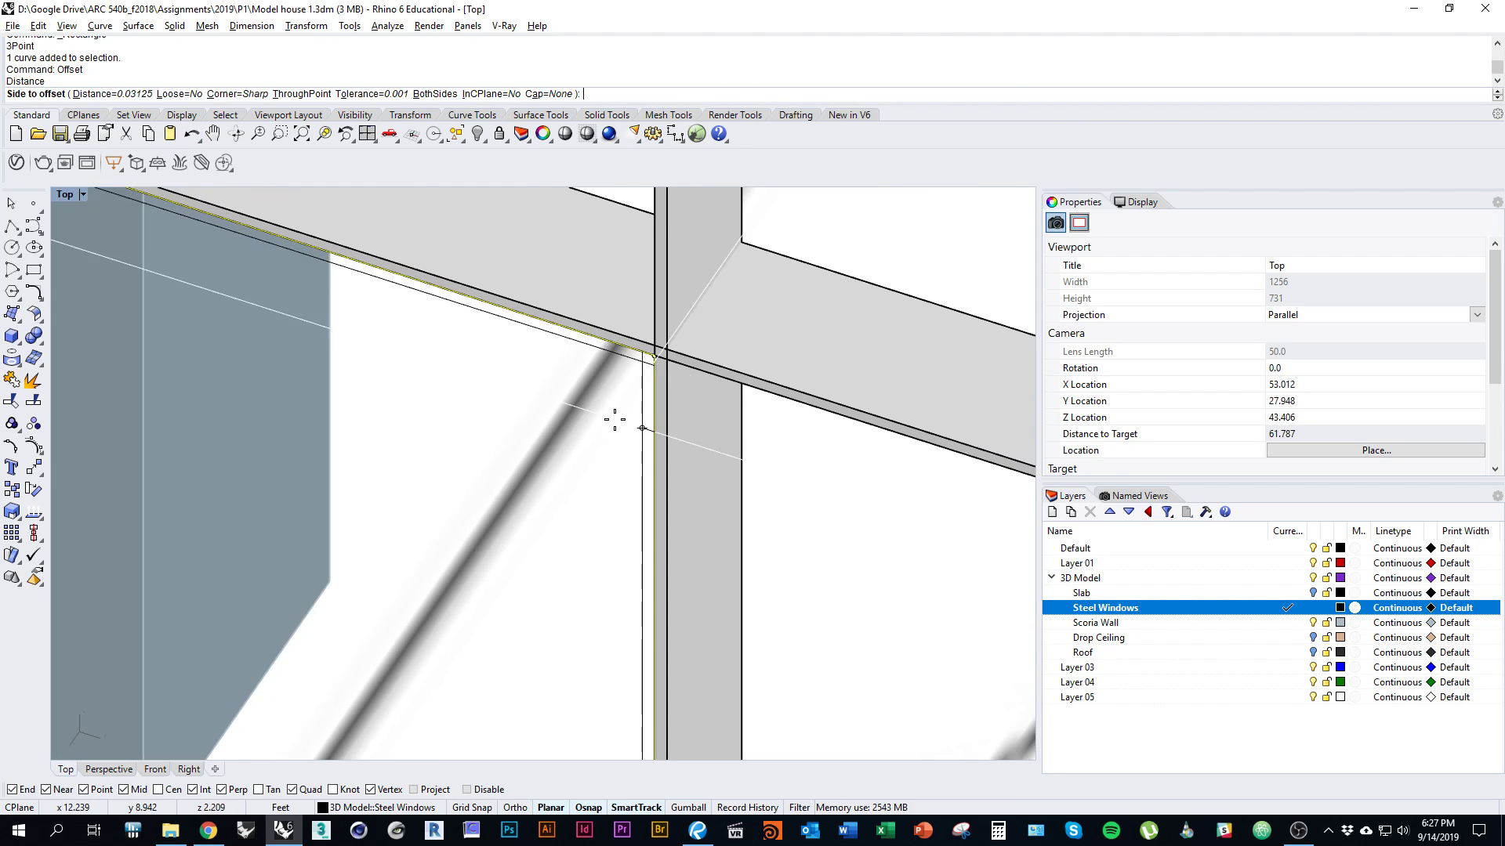
left_click(614, 419)
scroll(665, 420, "down", 4)
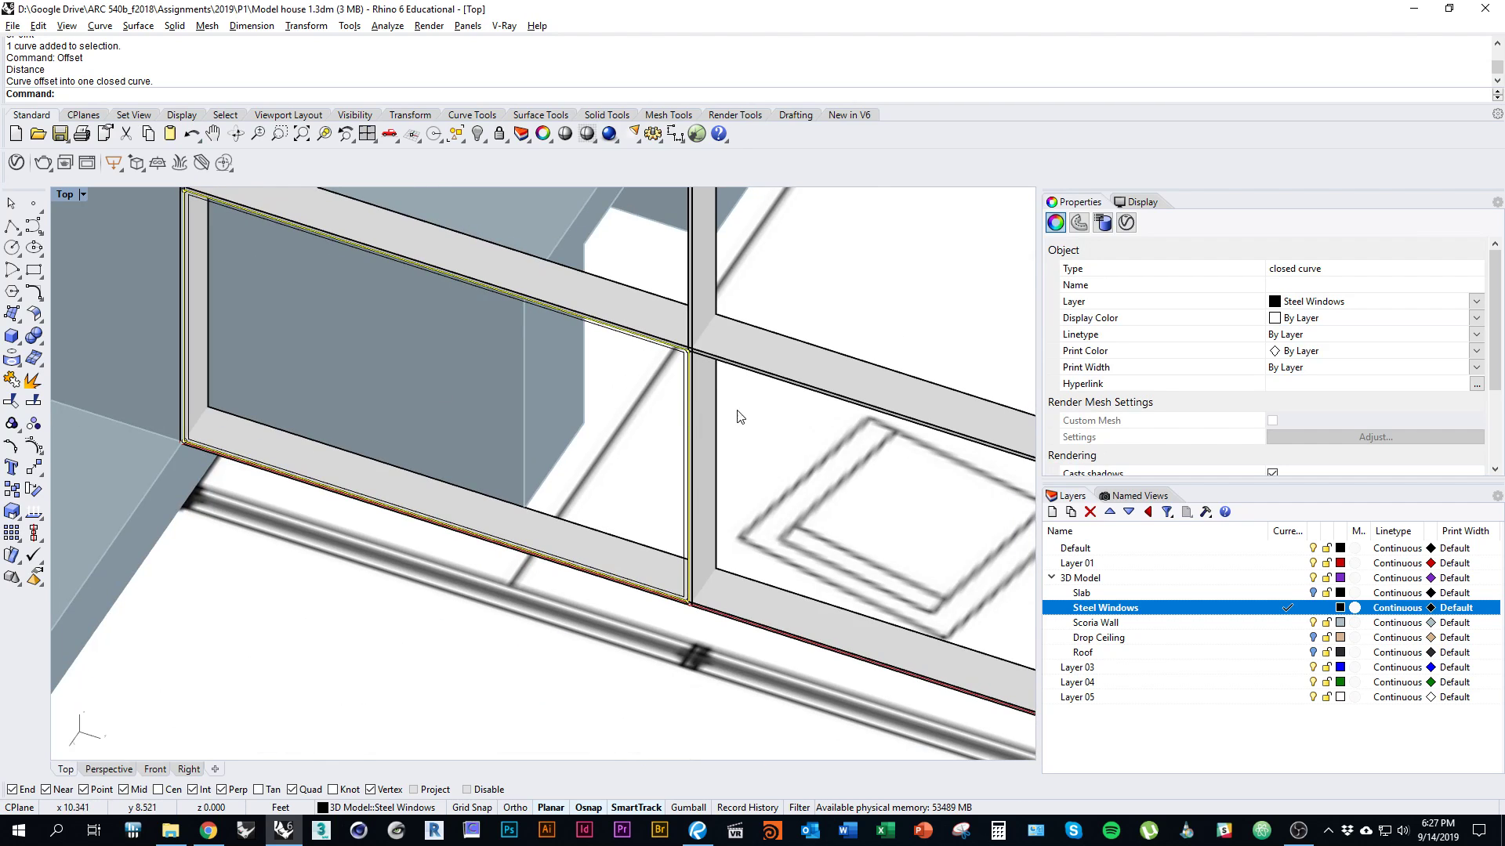
Offset the inner rectangle inward once more by the same distance to outline the panel's thin frame
scroll(716, 433, "up", 5)
left_click(657, 406)
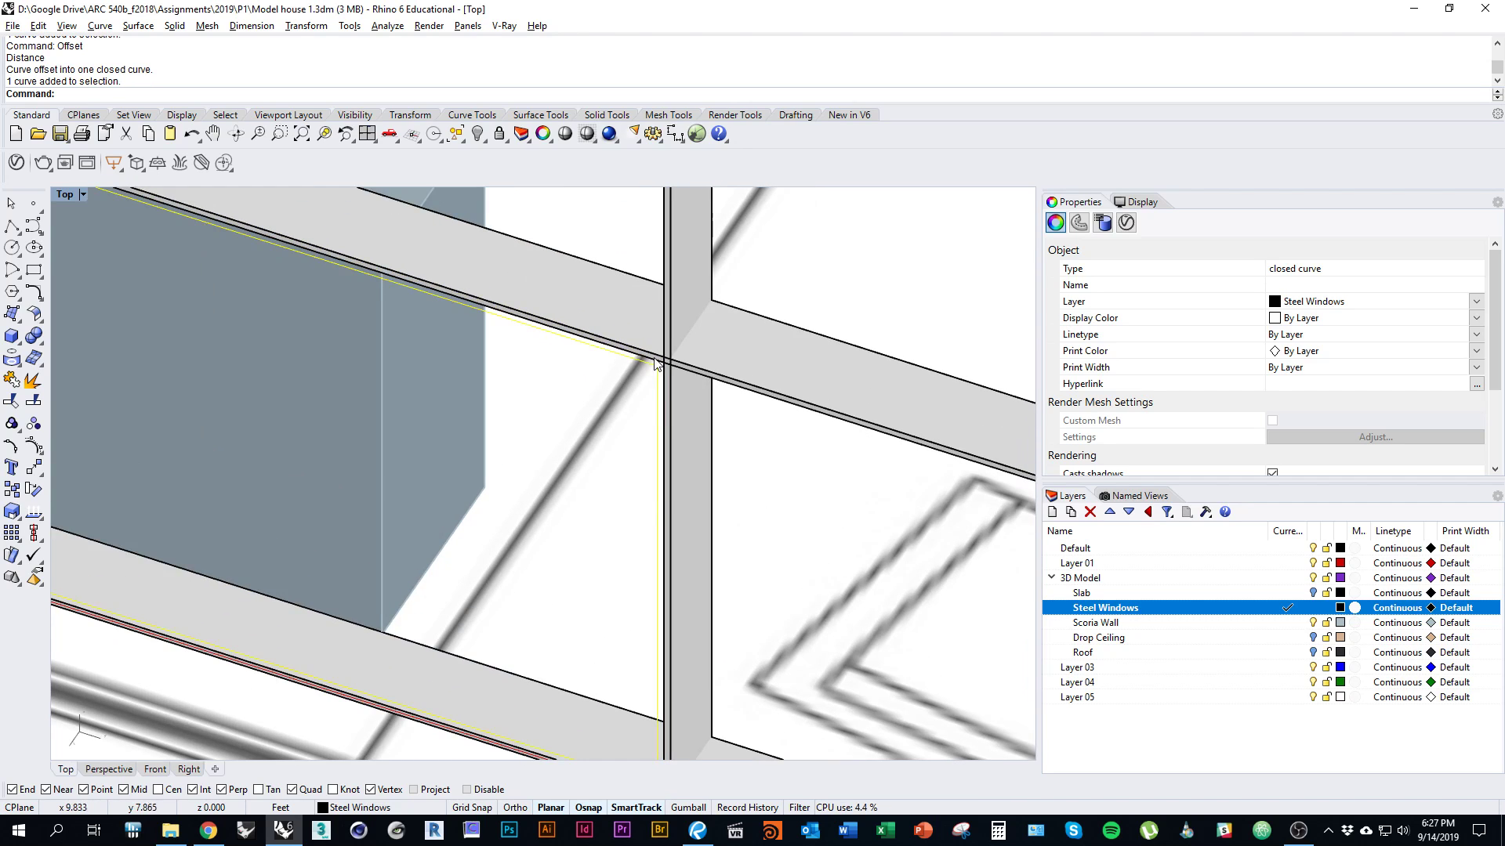
type("Offset")
key("Return")
left_click(592, 463)
scroll(641, 480, "down", 5)
key("Escape")
scroll(720, 376, "up", 8)
scroll(728, 348, "up", 1)
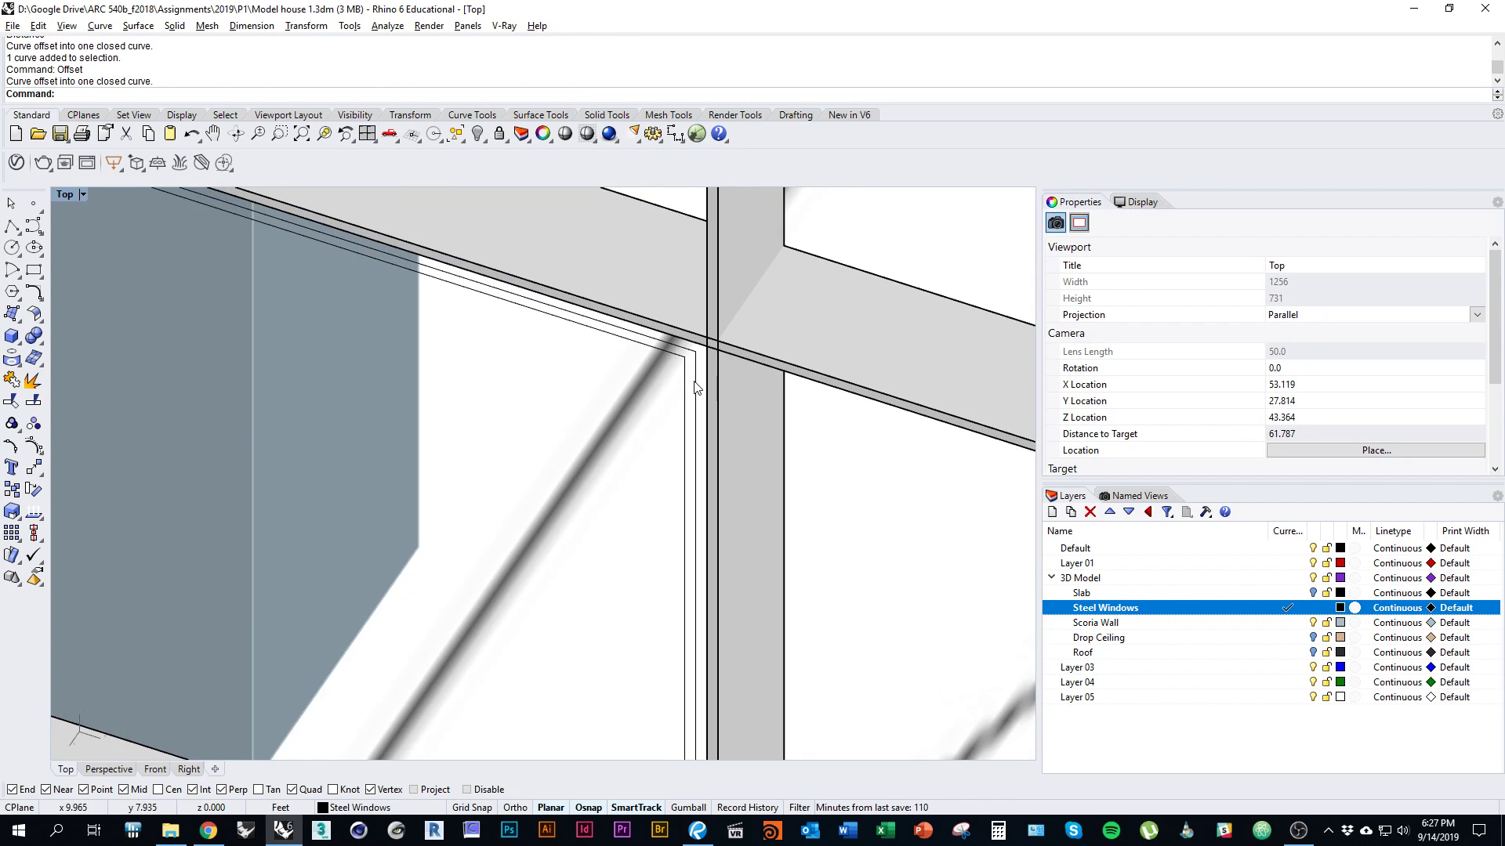
Create a planar surface between the two offset rectangles to form the panel's narrow frame
left_click(694, 381)
left_click(686, 400, "shift")
right_click_drag(695, 431, 759, 416)
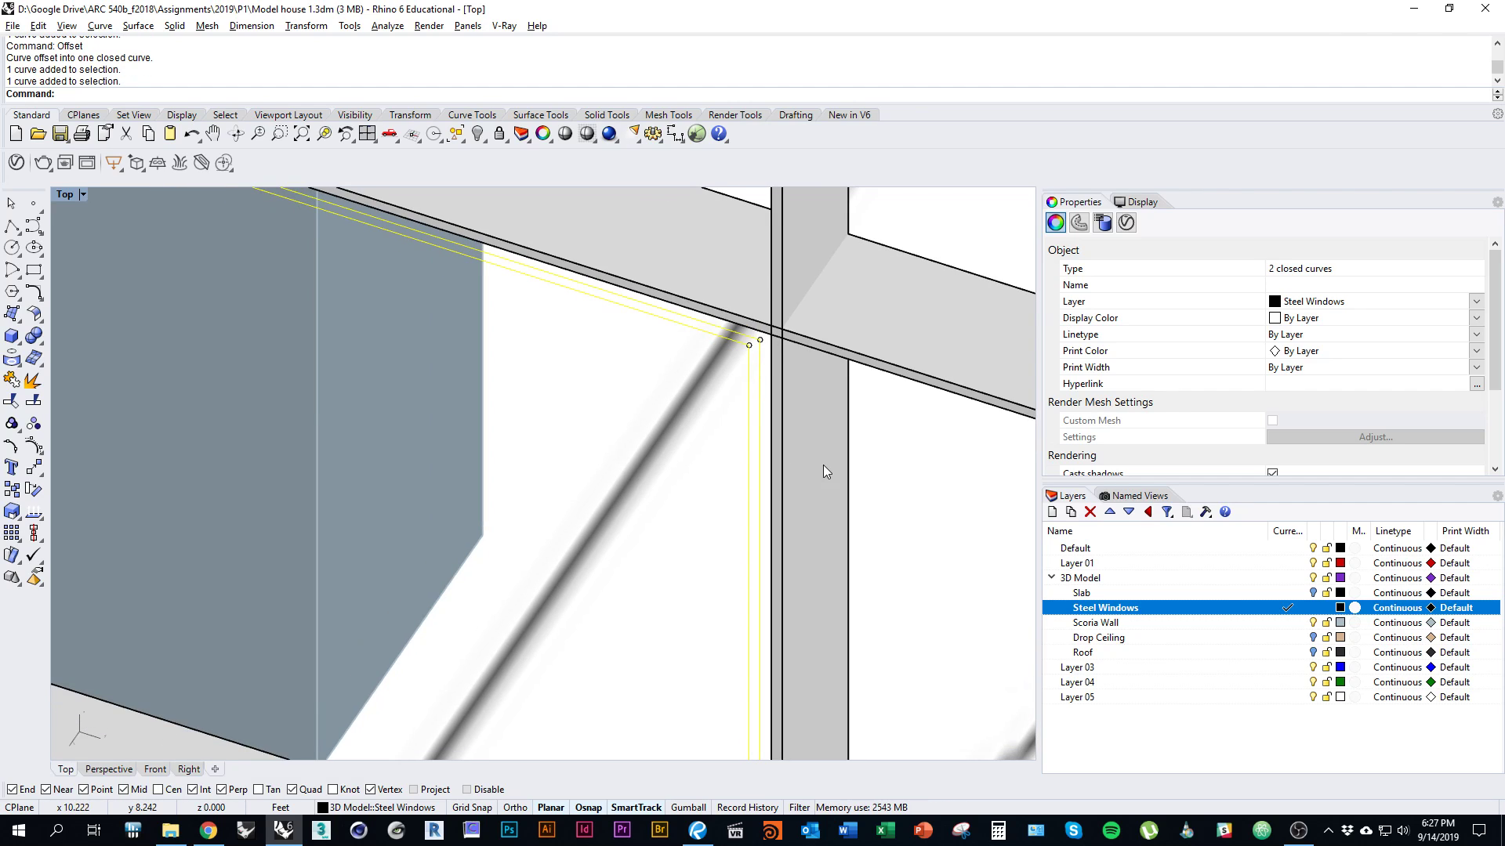
left_click(21, 321)
type("Srf")
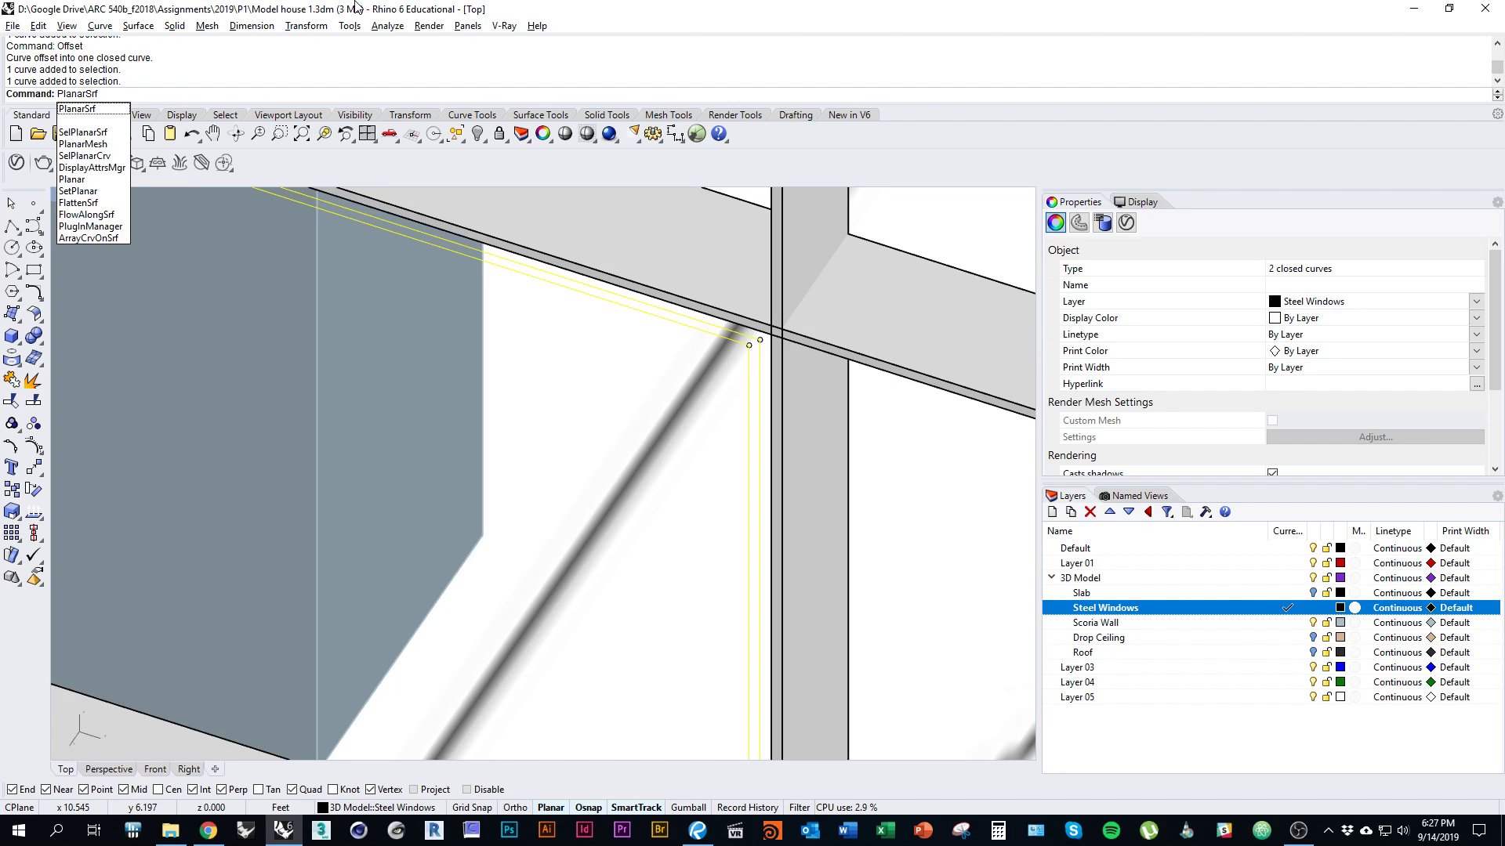
key("Return")
scroll(562, 407, "down", 5)
scroll(708, 471, "up", 6)
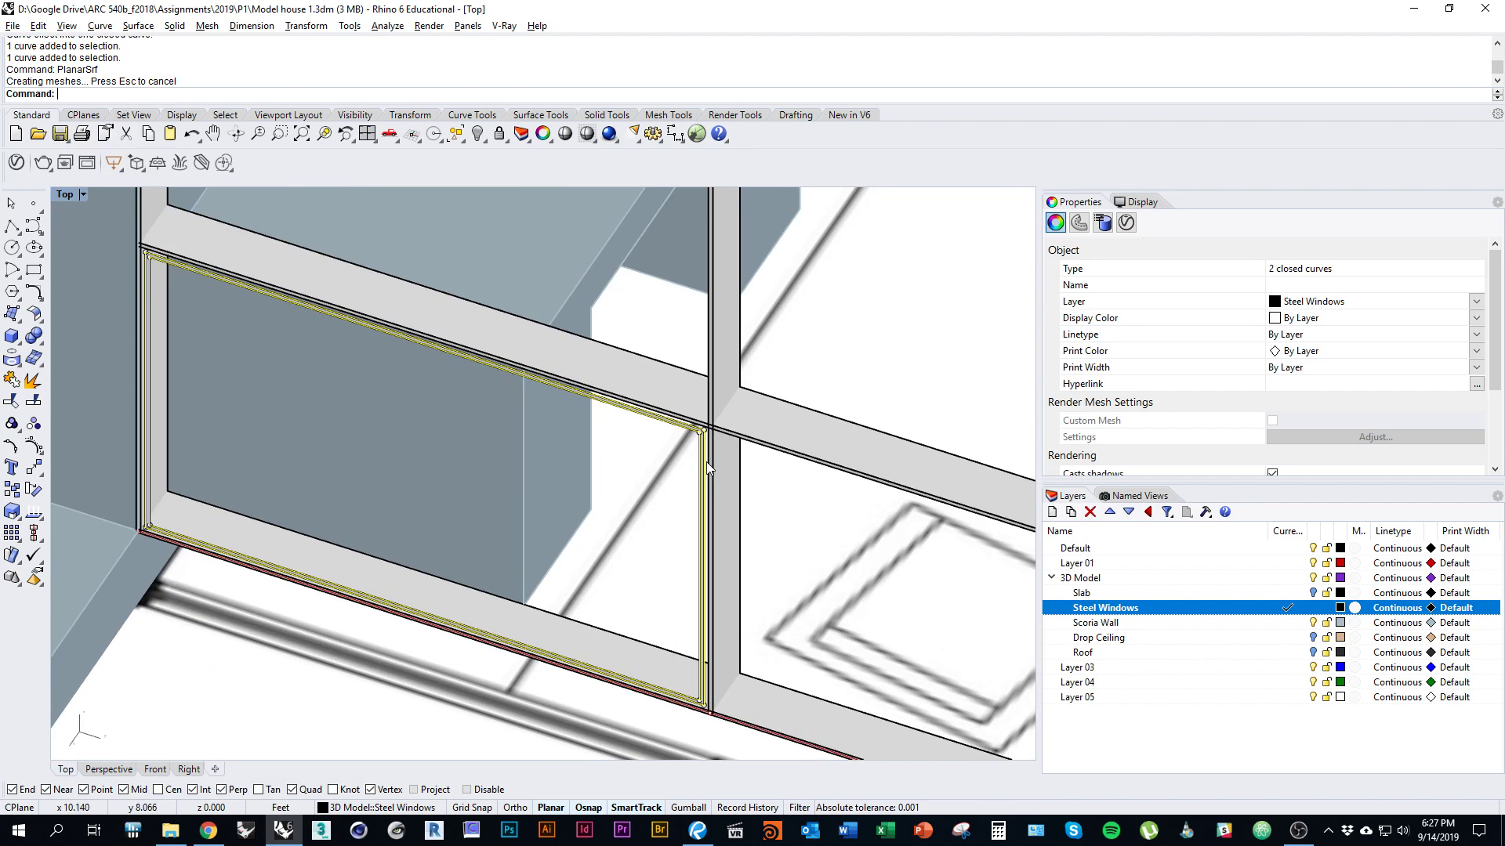
scroll(769, 368, "down", 3)
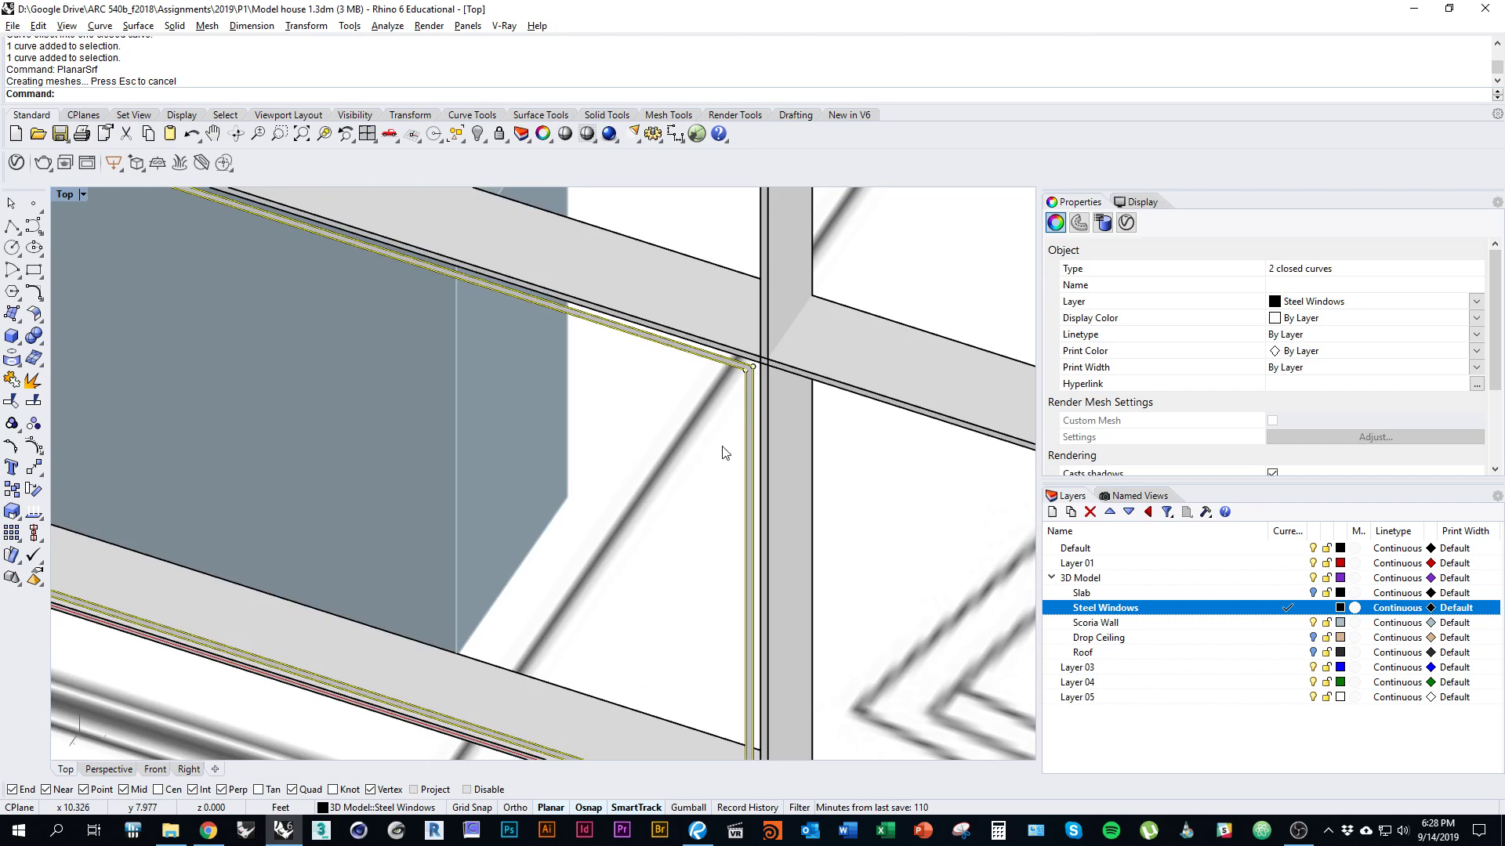
scroll(715, 462, "down", 3)
scroll(736, 423, "up", 3)
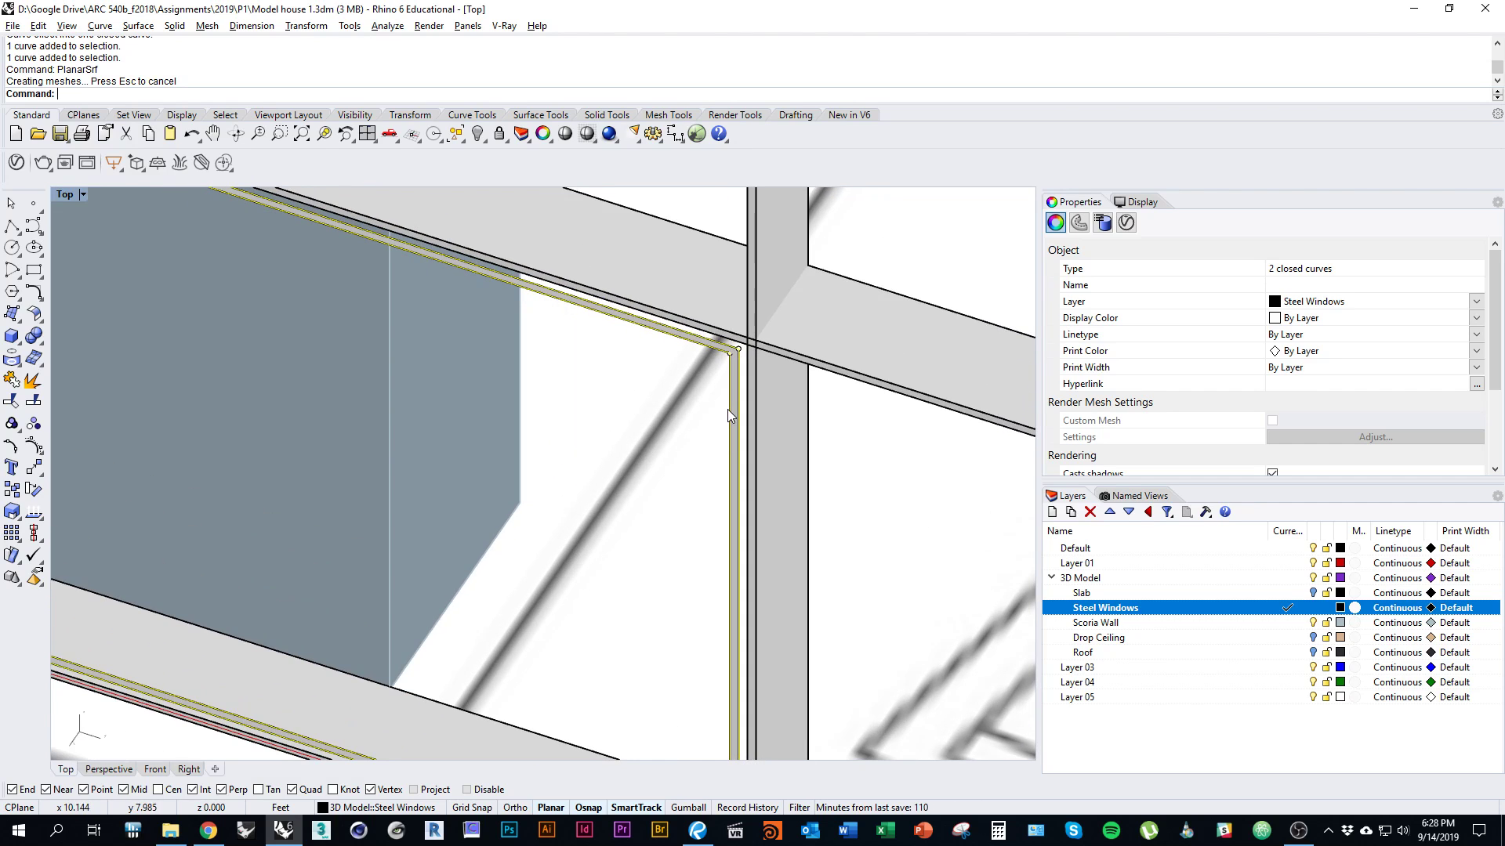
Create a planar surface inside the innermost rectangle to fill the lower panel
left_click(728, 414)
right_click_drag(714, 417, 683, 445)
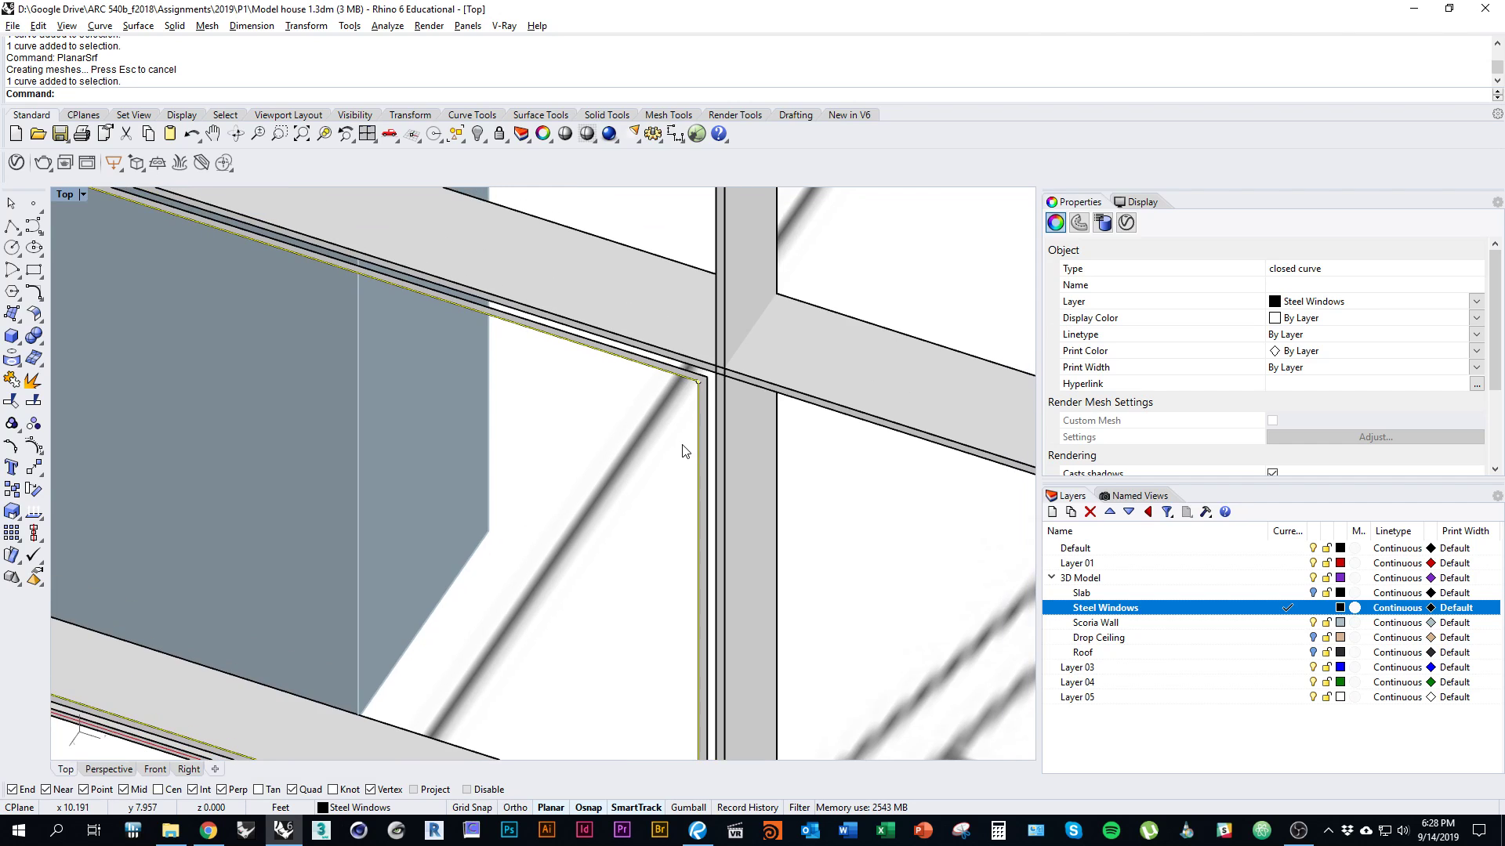
type("Srf")
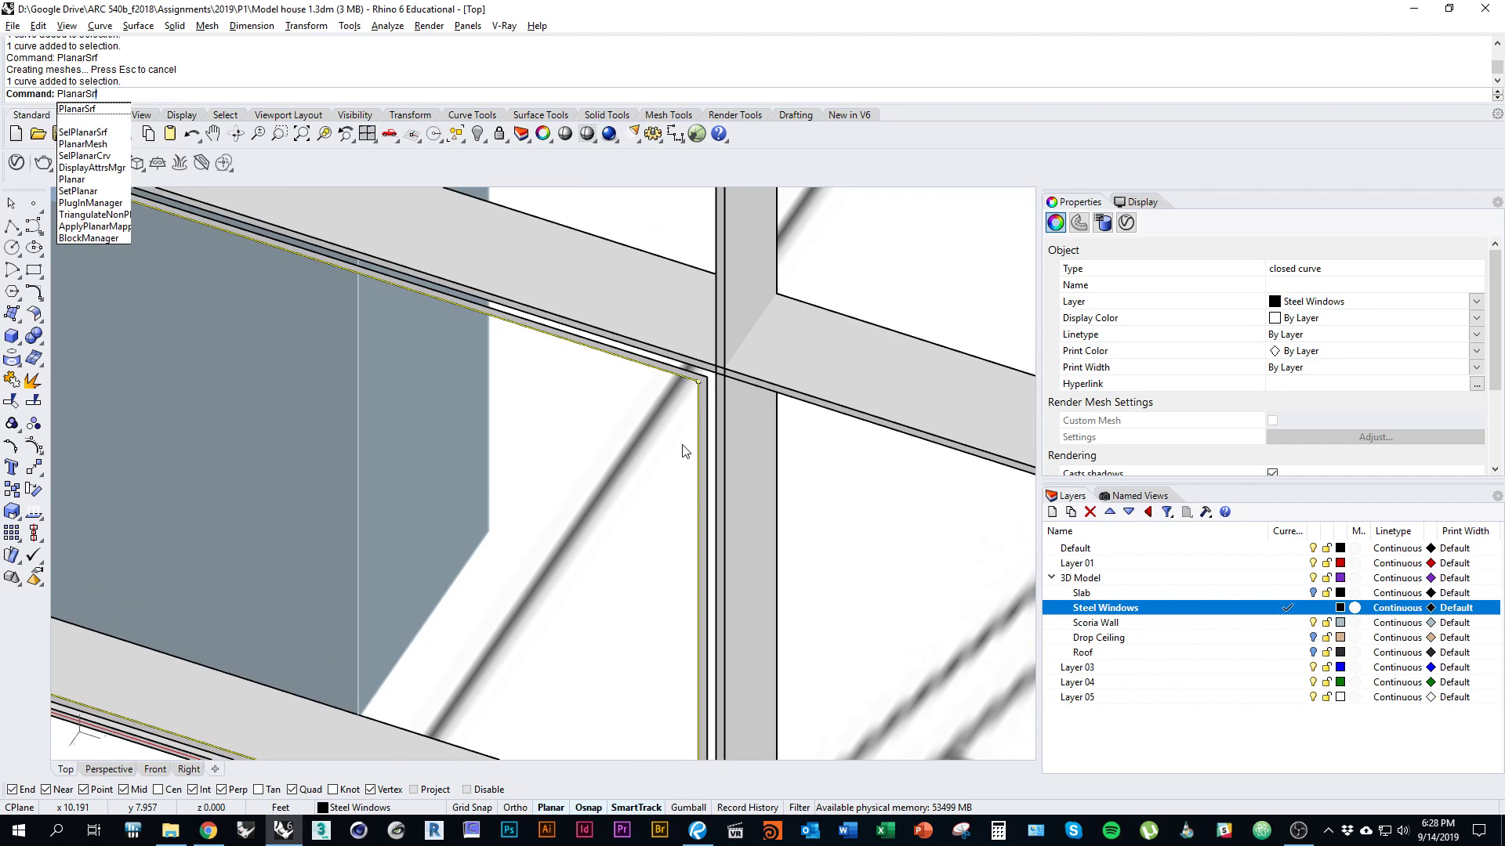
key("Return")
scroll(663, 519, "down", 3)
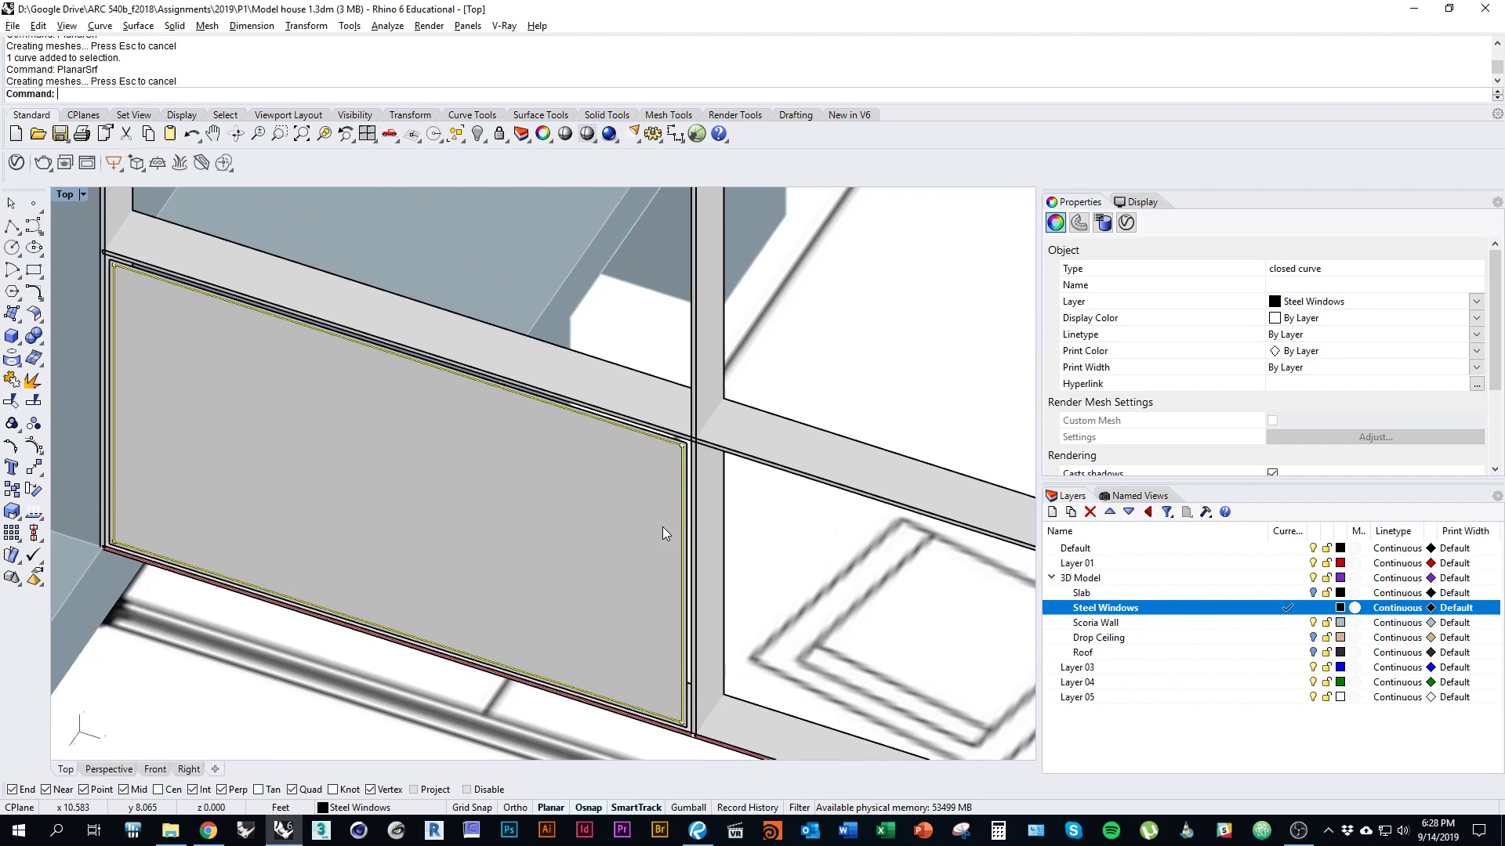
Extrude the lower panel's narrow frame surface into a solid reaching partway into the mullion depth
scroll(688, 444, "up", 3)
left_click(693, 423)
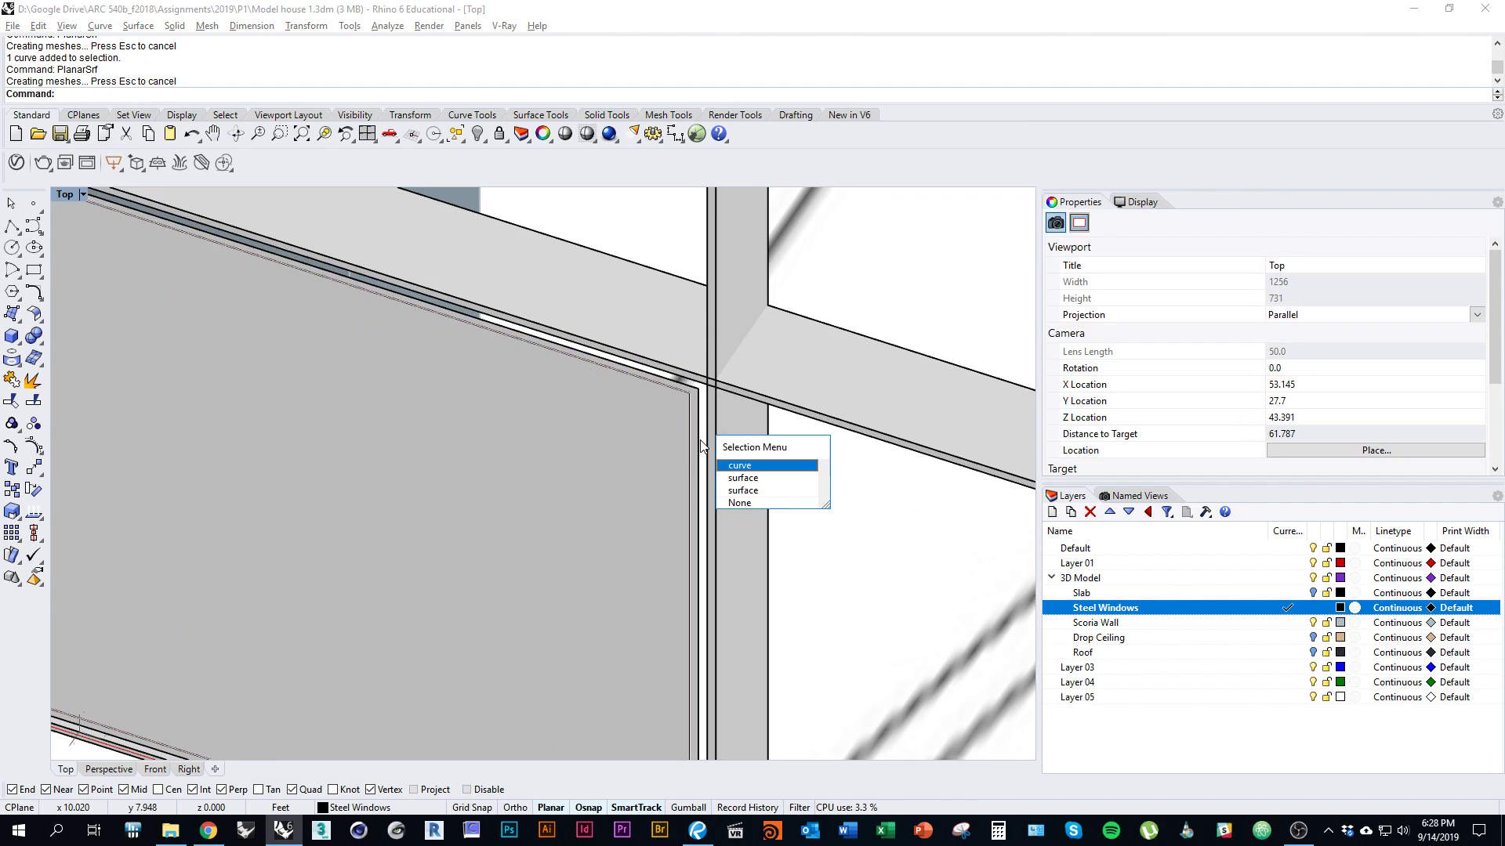
left_click(740, 476)
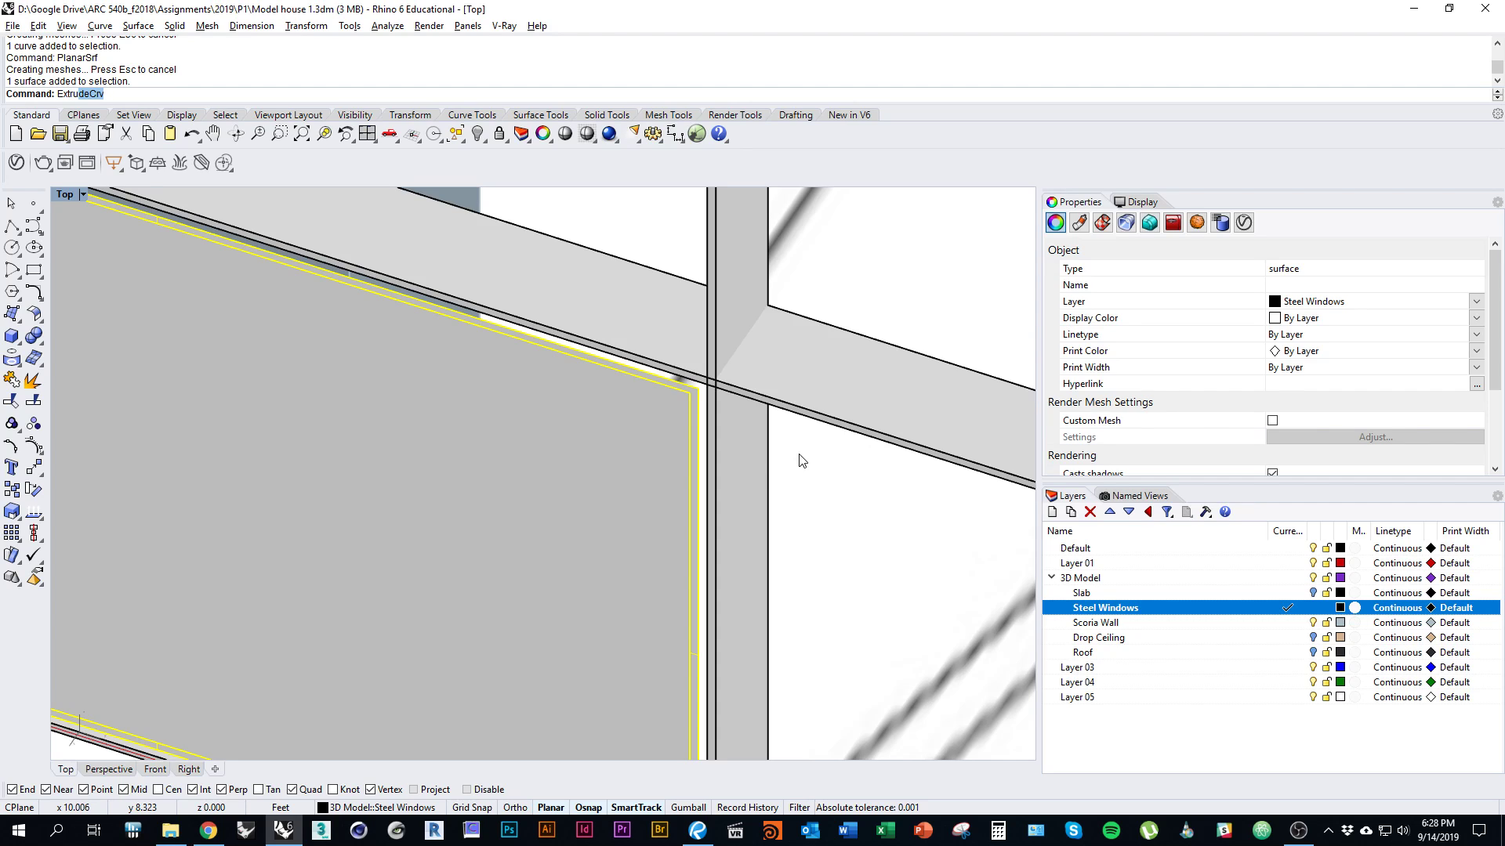
type("e")
key("BackSpace")
type("deSrf")
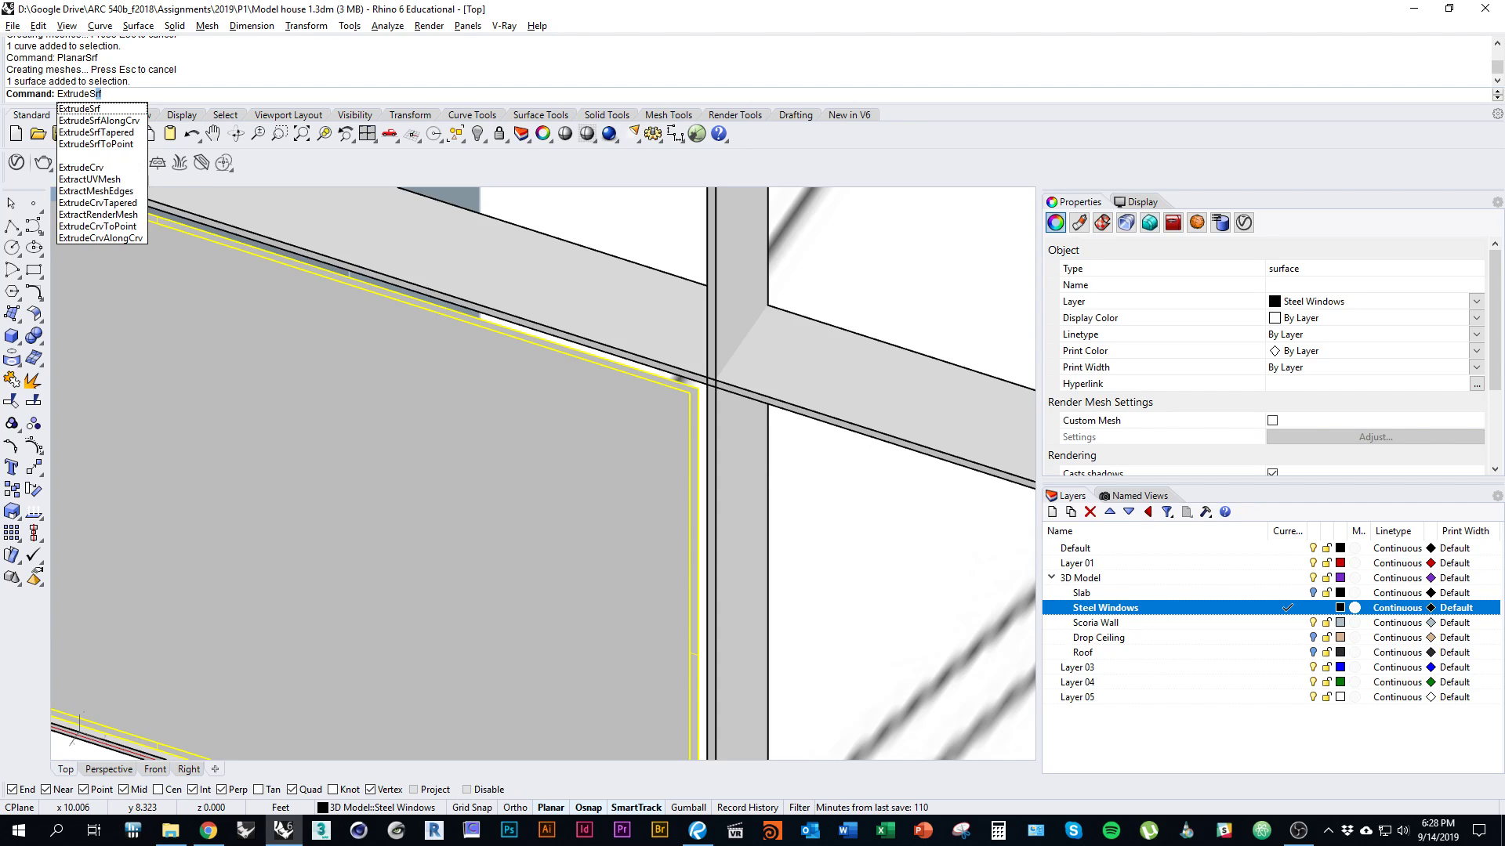
key("Return")
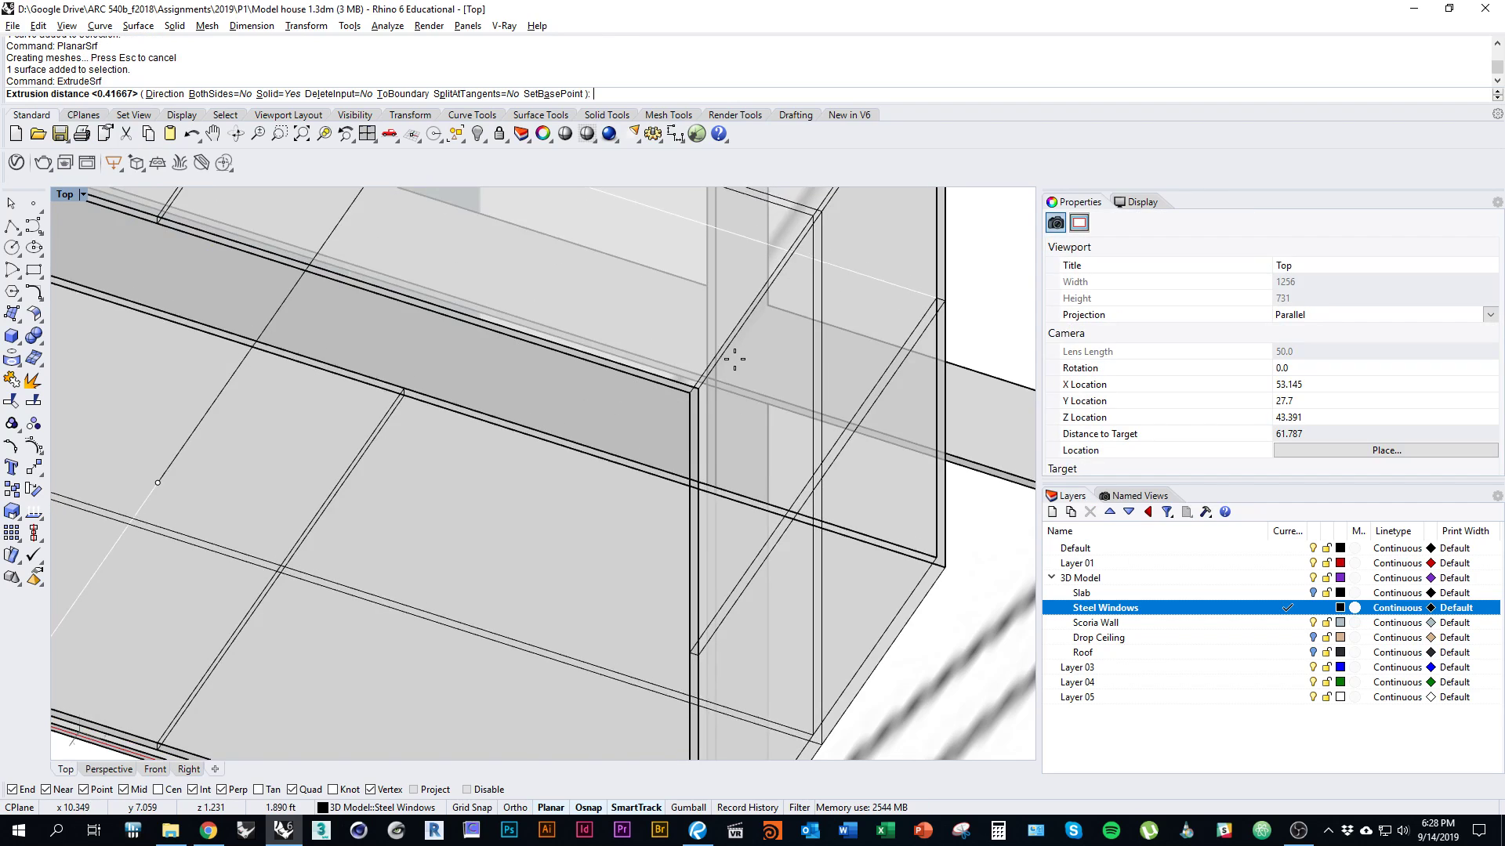
scroll(713, 477, "down", 7)
key("alt")
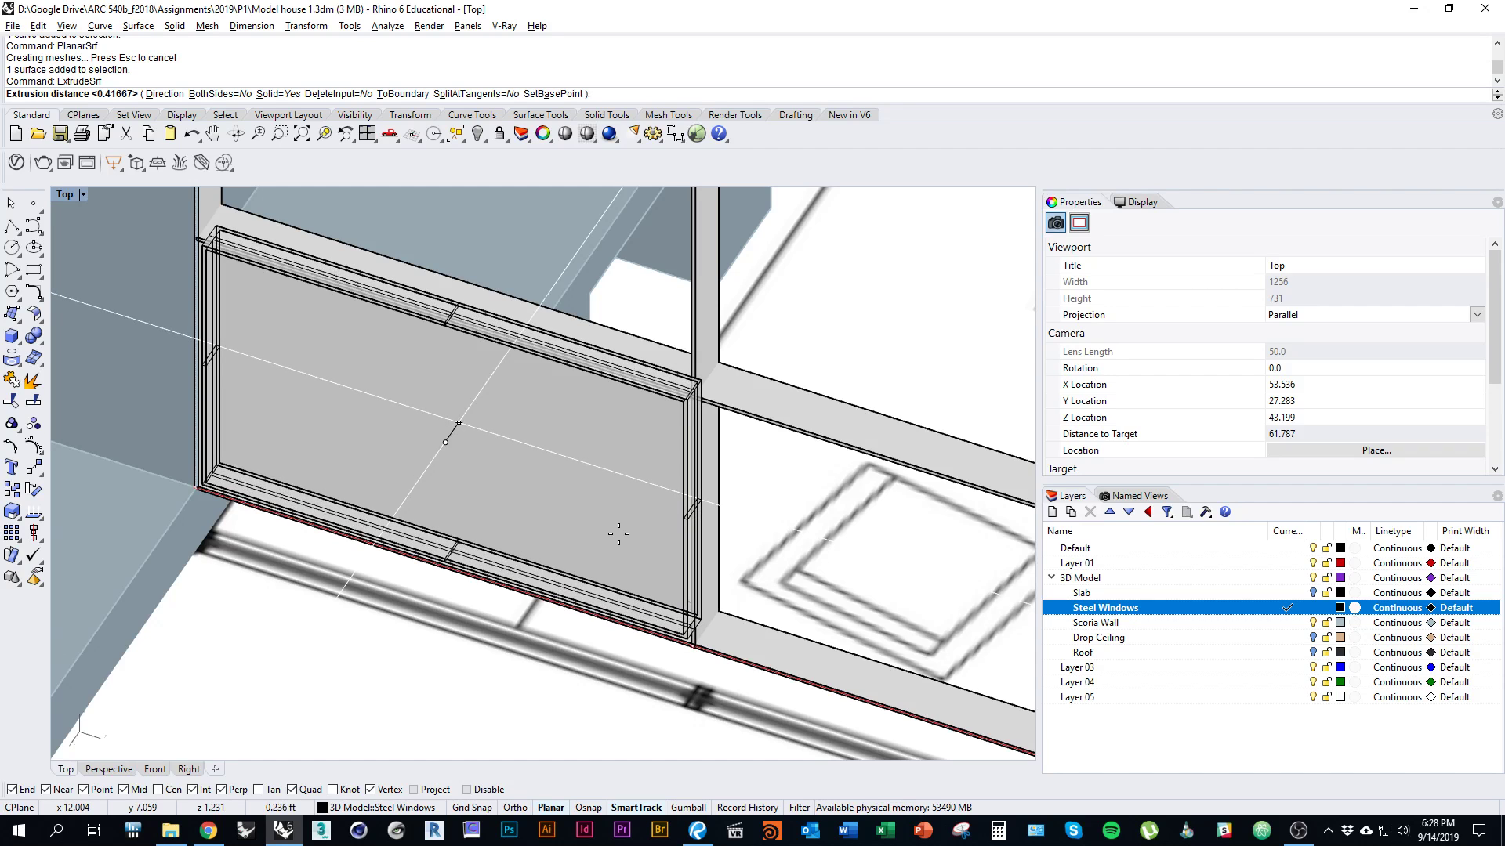
left_click(619, 539)
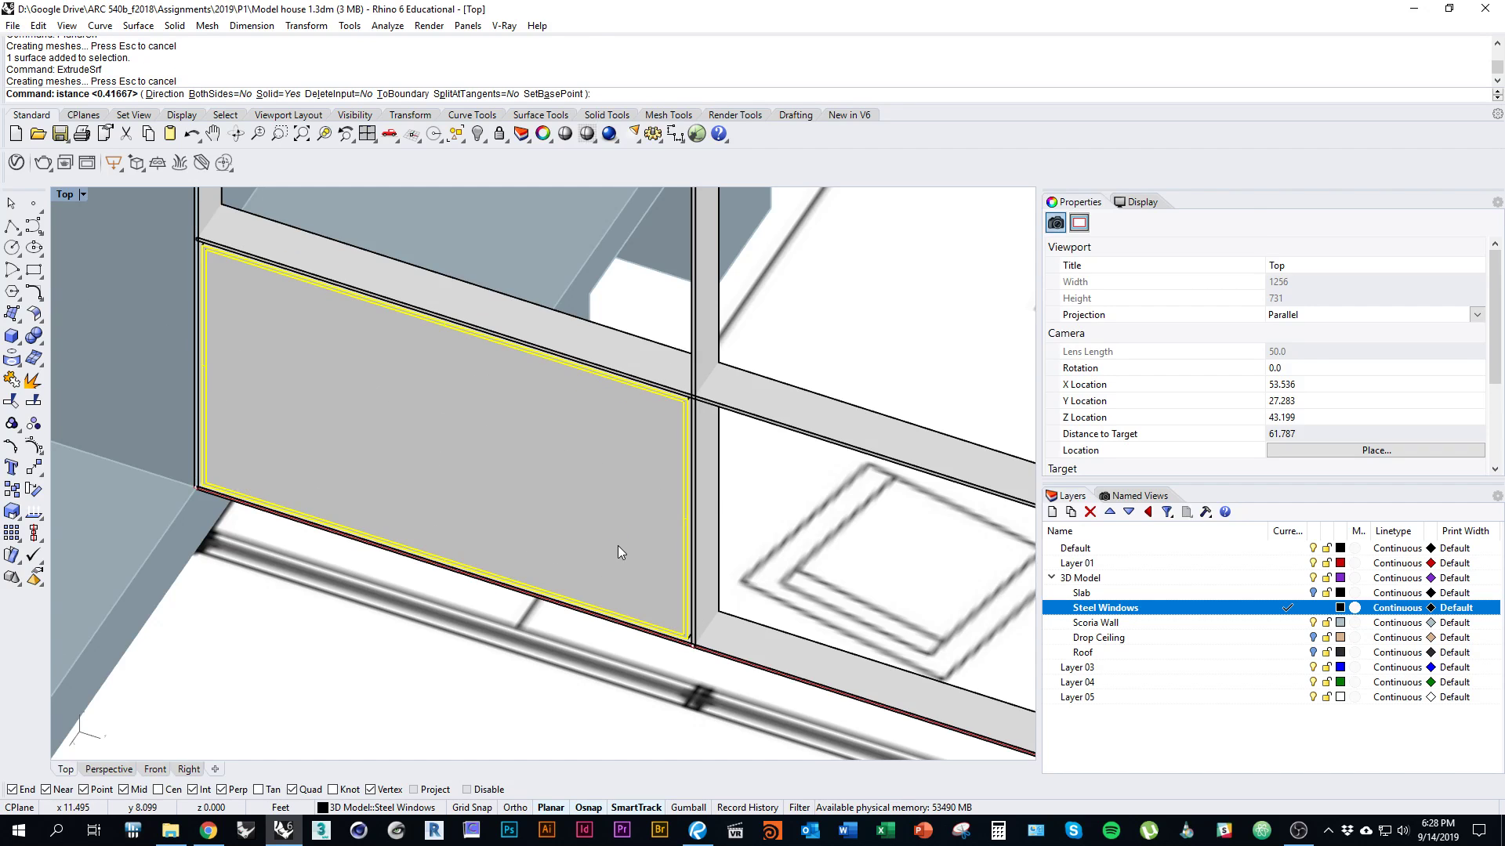
Delete the flat frame surface left over at the face of the extruded panel frame
scroll(627, 541, "up", 5)
left_click(650, 580)
scroll(713, 483, "up", 12)
left_click(653, 389)
left_click(647, 401)
type("d")
key("Return")
Select the lower panel surface together with its extruded frame and hide the Scoria Wall layer
scroll(647, 403, "down", 5)
scroll(572, 486, "up", 2)
left_click(566, 491)
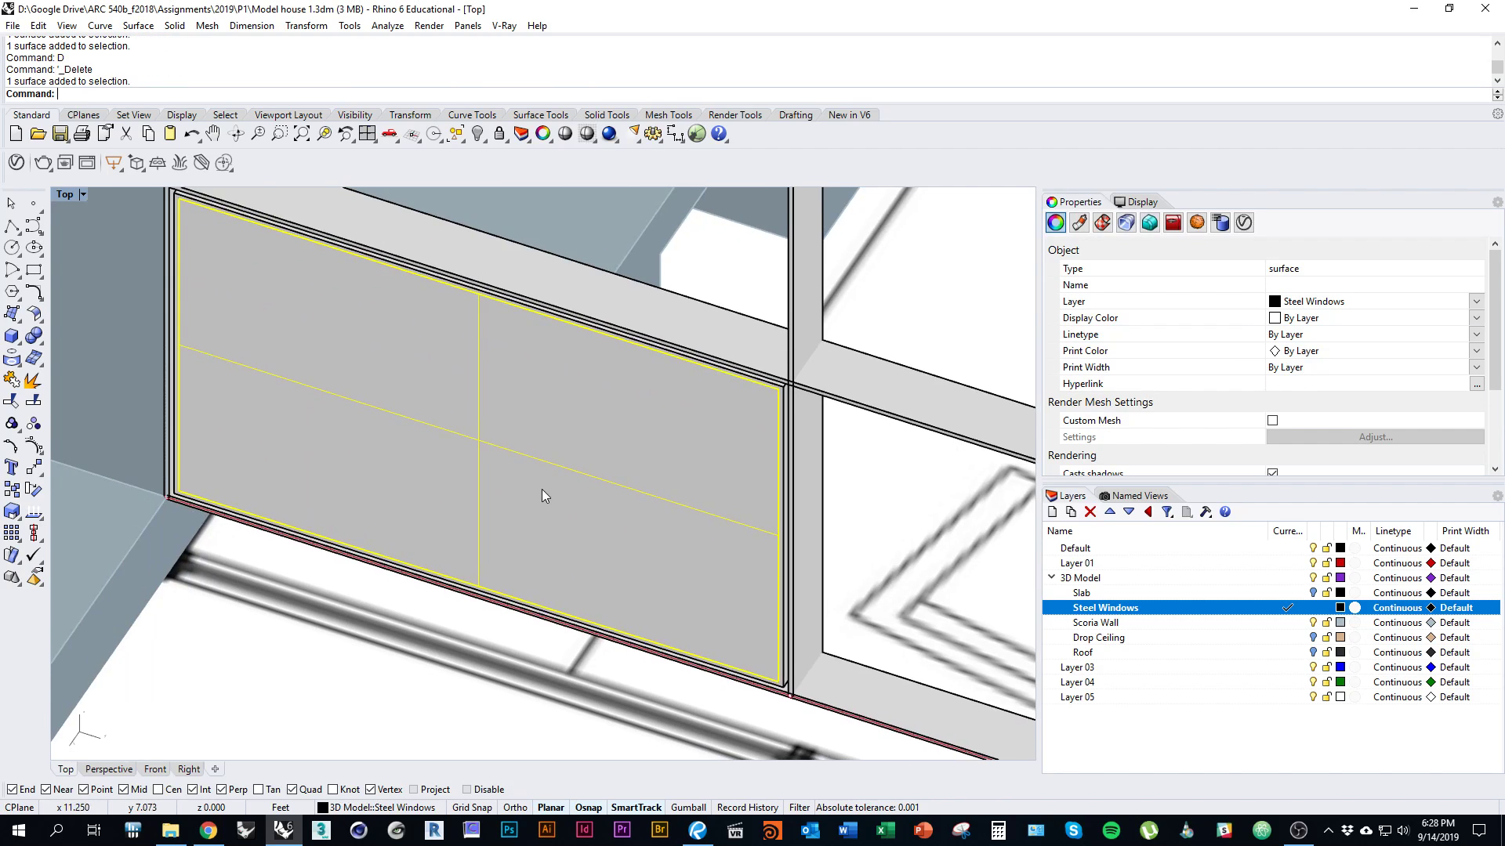
left_click_drag(537, 488, 545, 477)
left_click(540, 599, "shift")
right_click_drag(808, 527, 499, 535)
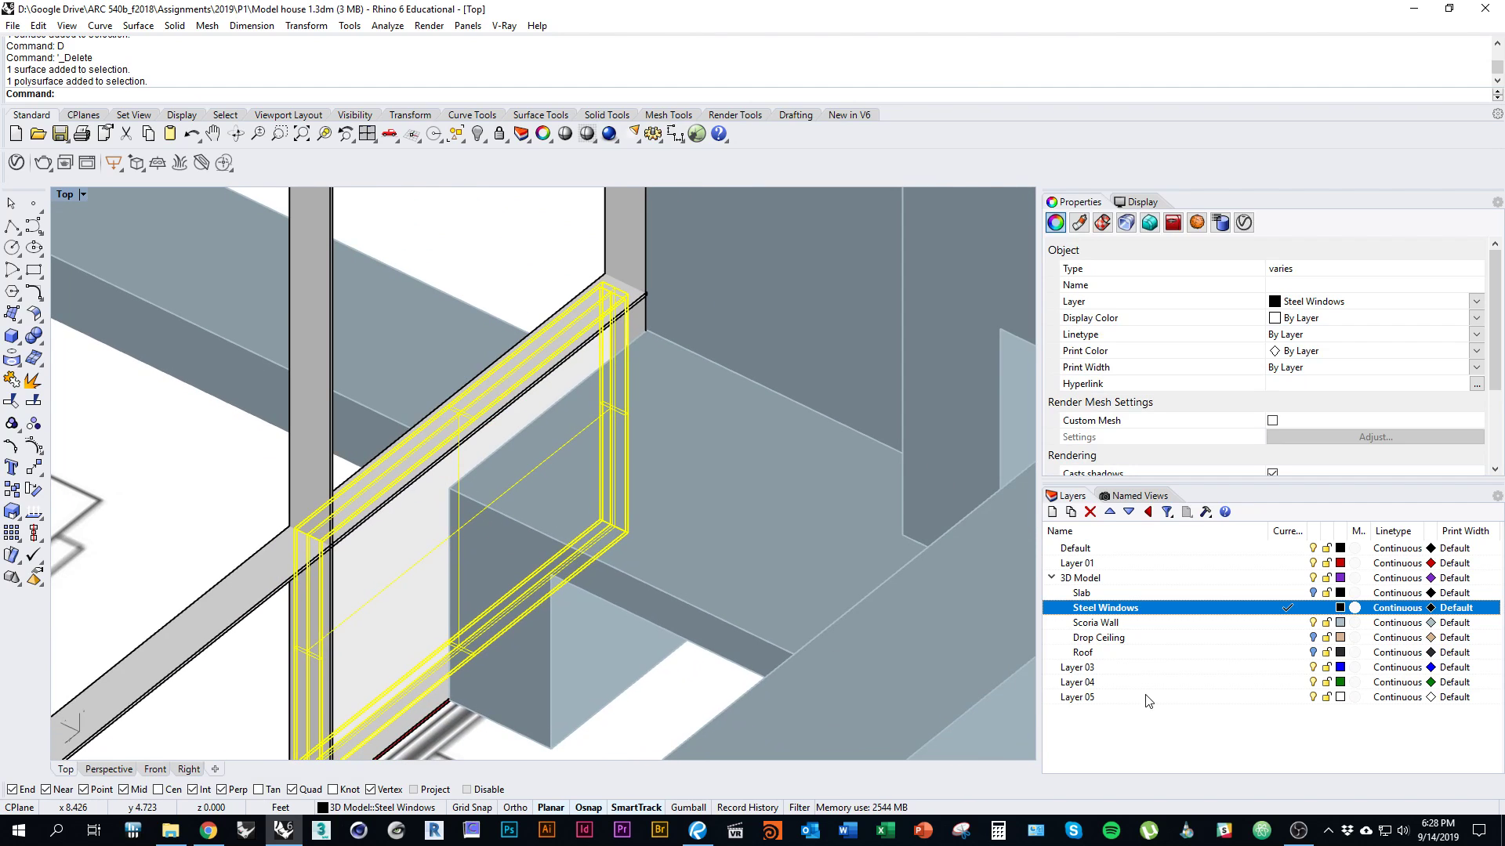
left_click(1314, 623)
right_click_drag(737, 605, 846, 618)
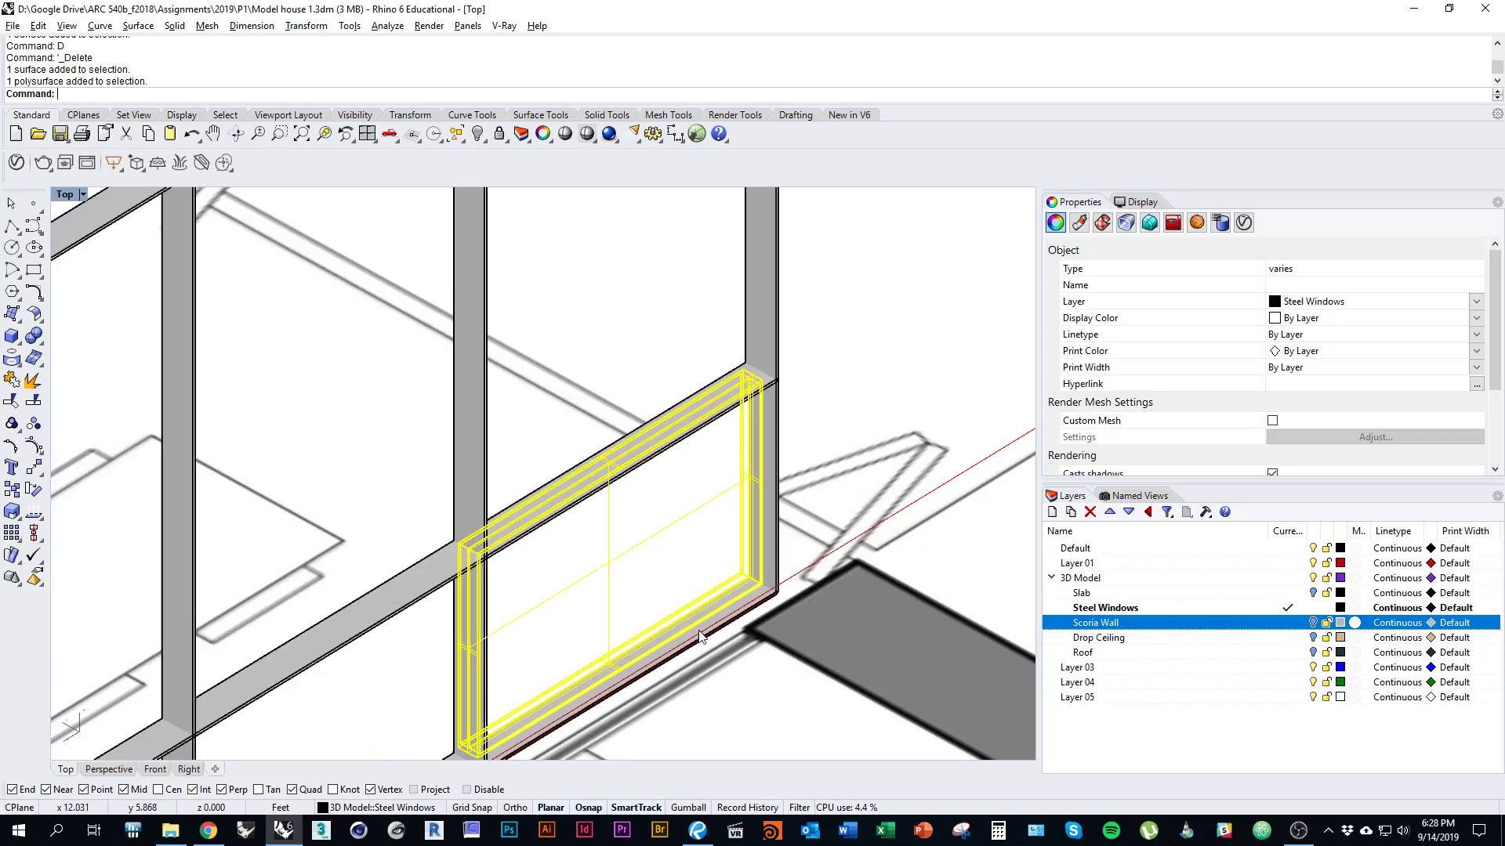
scroll(764, 630, "up", 6)
left_click(804, 572)
right_click_drag(788, 595, 820, 545)
scroll(797, 540, "down", 2)
left_click(638, 503)
left_click_drag(638, 504, 630, 507)
key("ctrl+z")
Move the lower panel surface by its corner to the inner corner of the extruded frame
scroll(659, 548, "up", 3)
scroll(642, 532, "up", 1)
scroll(630, 509, "down", 6)
key("ctrl+alt+w")
scroll(688, 529, "down", 2)
scroll(766, 439, "up", 7)
right_click_drag(774, 436, 753, 454)
key("ctrl+alt+s")
scroll(748, 423, "up", 3)
type("M")
key("Return")
left_click(709, 429)
left_click(710, 431)
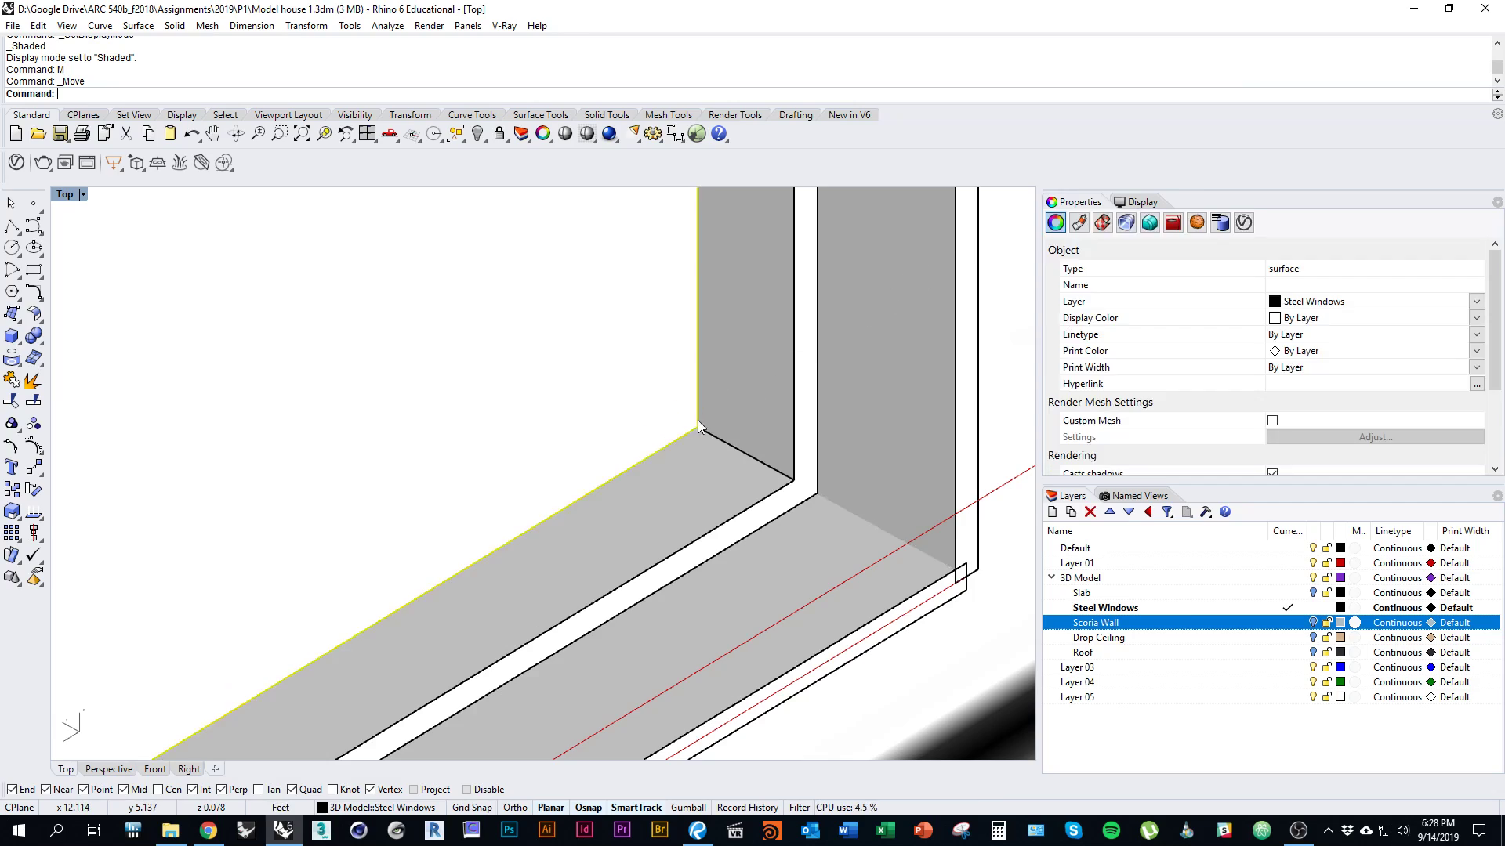
Examine how the panel and its frame sit between the mullions, in both wireframe and shaded display
scroll(739, 596, "down", 3)
scroll(739, 596, "down", 2)
mouse_move(722, 517)
right_mouse_down()
mouse_move(790, 535)
mouse_move(742, 463)
mouse_move(289, 440)
mouse_move(443, 449)
mouse_move(743, 526)
mouse_move(518, 582)
mouse_move(501, 511)
right_mouse_up()
key("Escape")
key("ctrl+alt+w")
right_click_drag(565, 484, 575, 510, "ctrl")
right_click_drag(575, 509, 610, 564, "ctrl+shift")
scroll(610, 563, "down", 3)
key("ctrl+alt+s")
scroll(574, 548, "down", 6)
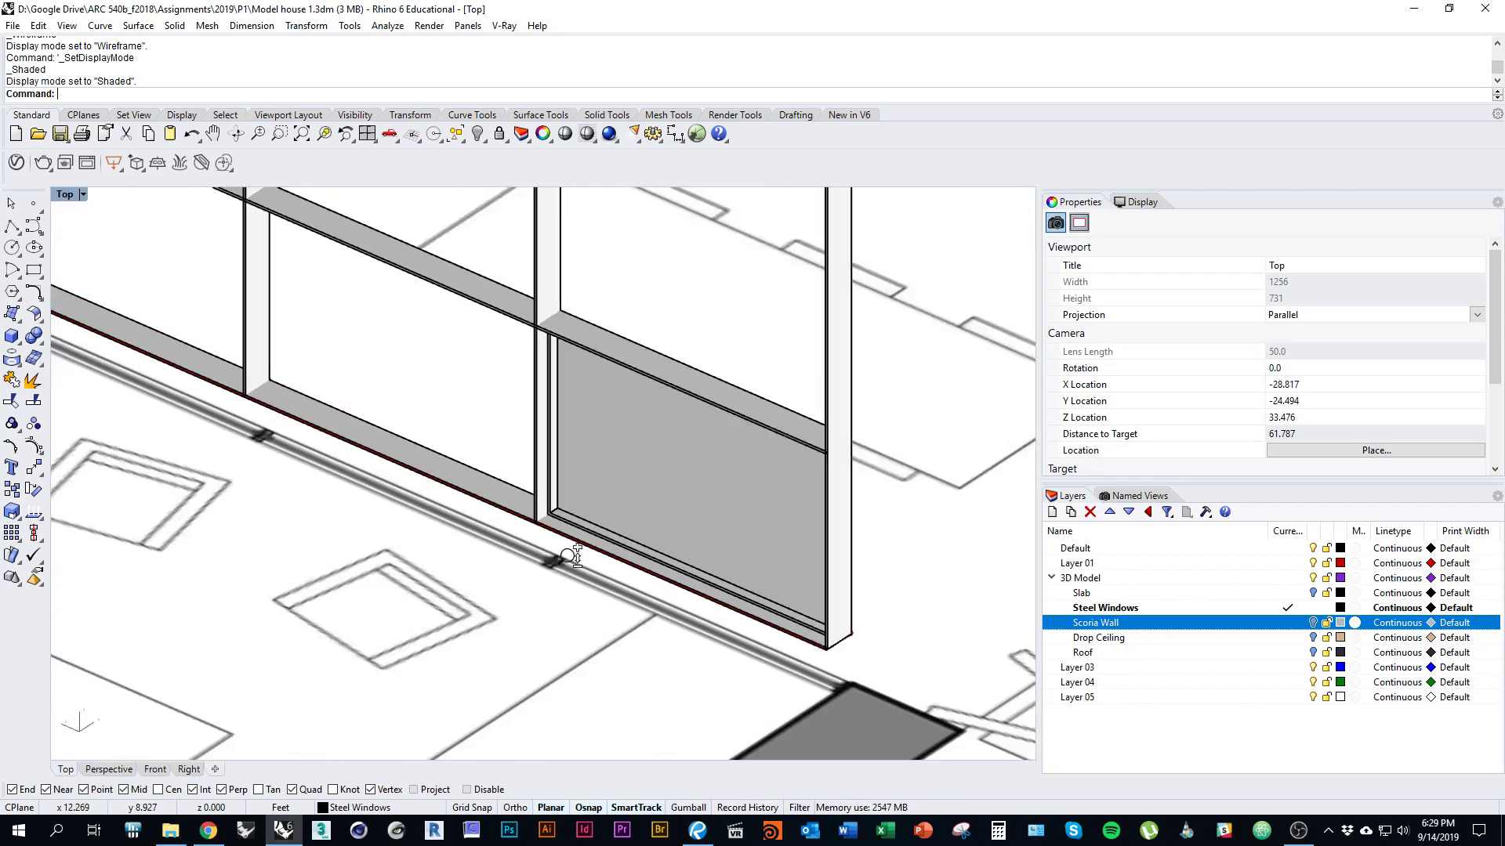
scroll(560, 561, "up", 5)
scroll(572, 543, "up", 2)
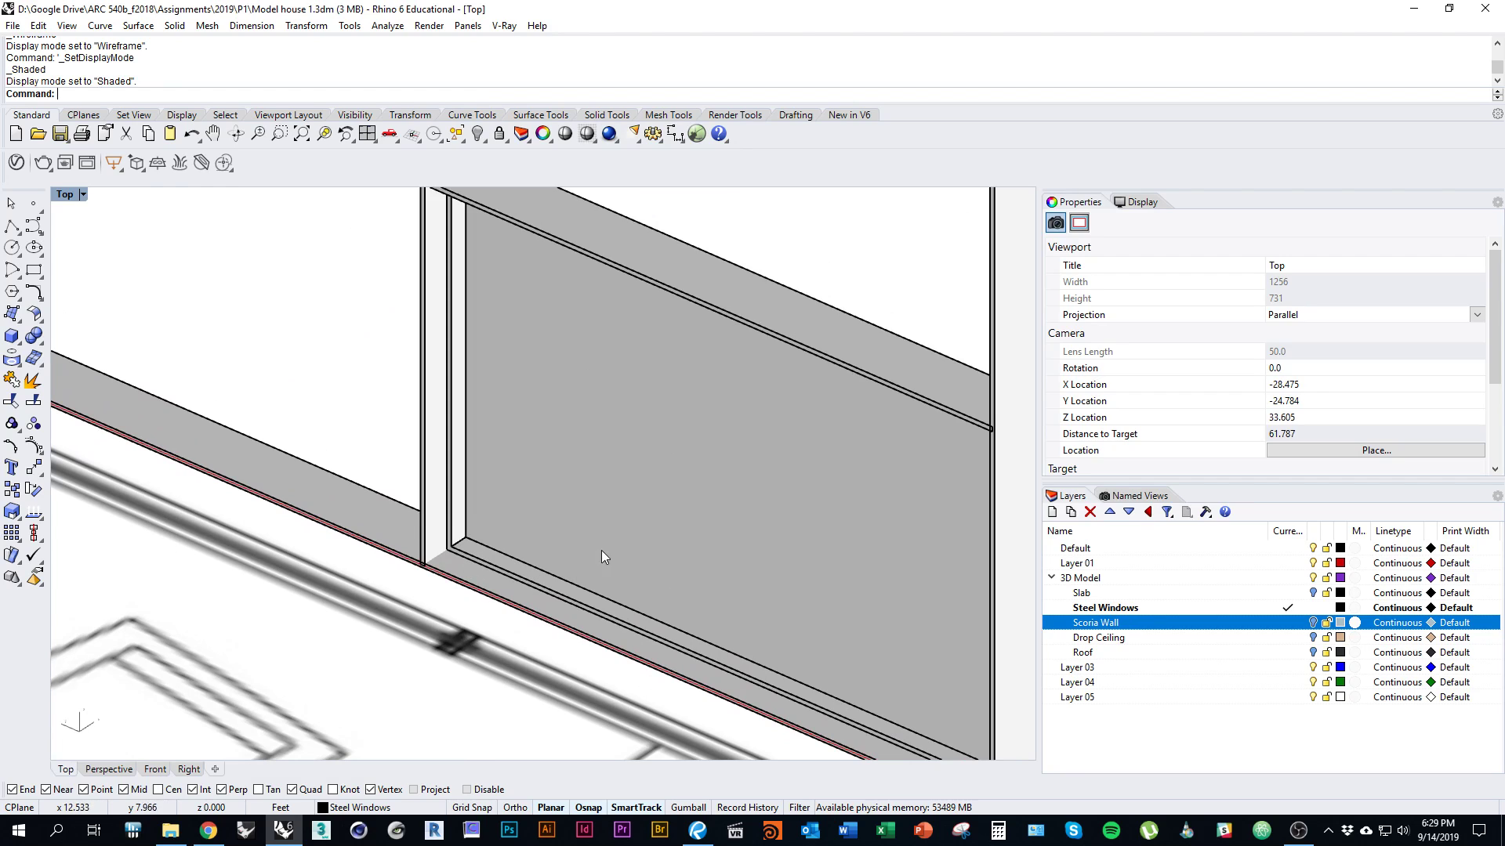
mouse_move(626, 533)
right_mouse_down()
mouse_move(504, 558)
mouse_move(444, 476)
mouse_move(522, 523)
mouse_move(641, 536)
right_mouse_up()
left_click(641, 536)
left_click(687, 577)
left_click(631, 541, "shift")
left_click(679, 582)
scroll(575, 518, "down", 4)
right_click_drag(574, 527, 639, 538)
Copy the lower panel's outline curves to the mullion corner on the opposite face of the partition
left_click(498, 558)
left_click(499, 561)
left_click(482, 548, "shift")
left_click(474, 478)
right_click_drag(519, 503, 619, 564, "ctrl")
type("opy")
key("Return")
scroll(607, 556, "up", 3)
left_click(625, 517)
left_click(321, 668)
scroll(403, 536, "down", 7)
key("Return")
Delete the surplus copied curve, keeping the outline rectangle along the mullion edge
scroll(426, 633, "down", 5)
right_click_drag(427, 632, 440, 451)
scroll(435, 381, "down", 1)
right_click_drag(431, 379, 533, 337, "ctrl")
left_click(455, 336)
scroll(454, 336, "up", 3)
scroll(487, 269, "down", 6)
key("Delete")
Offset the remaining outline rectangle inward by 0.015 ft
left_click(535, 332)
type("Offset")
key("Return")
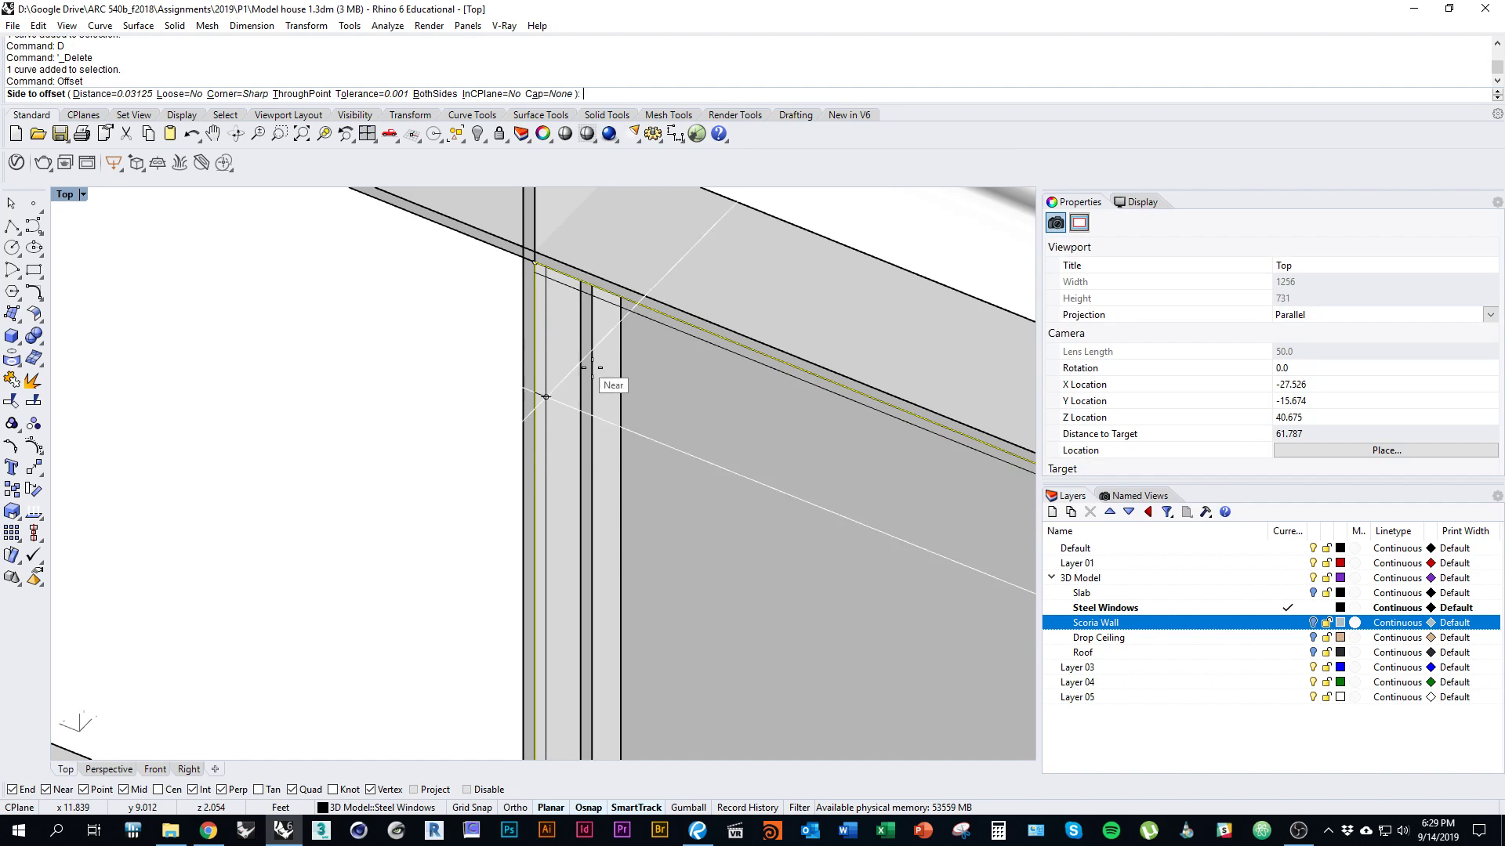
scroll(613, 368, "up", 1)
scroll(614, 368, "up", 1)
type(".015")
key("Return")
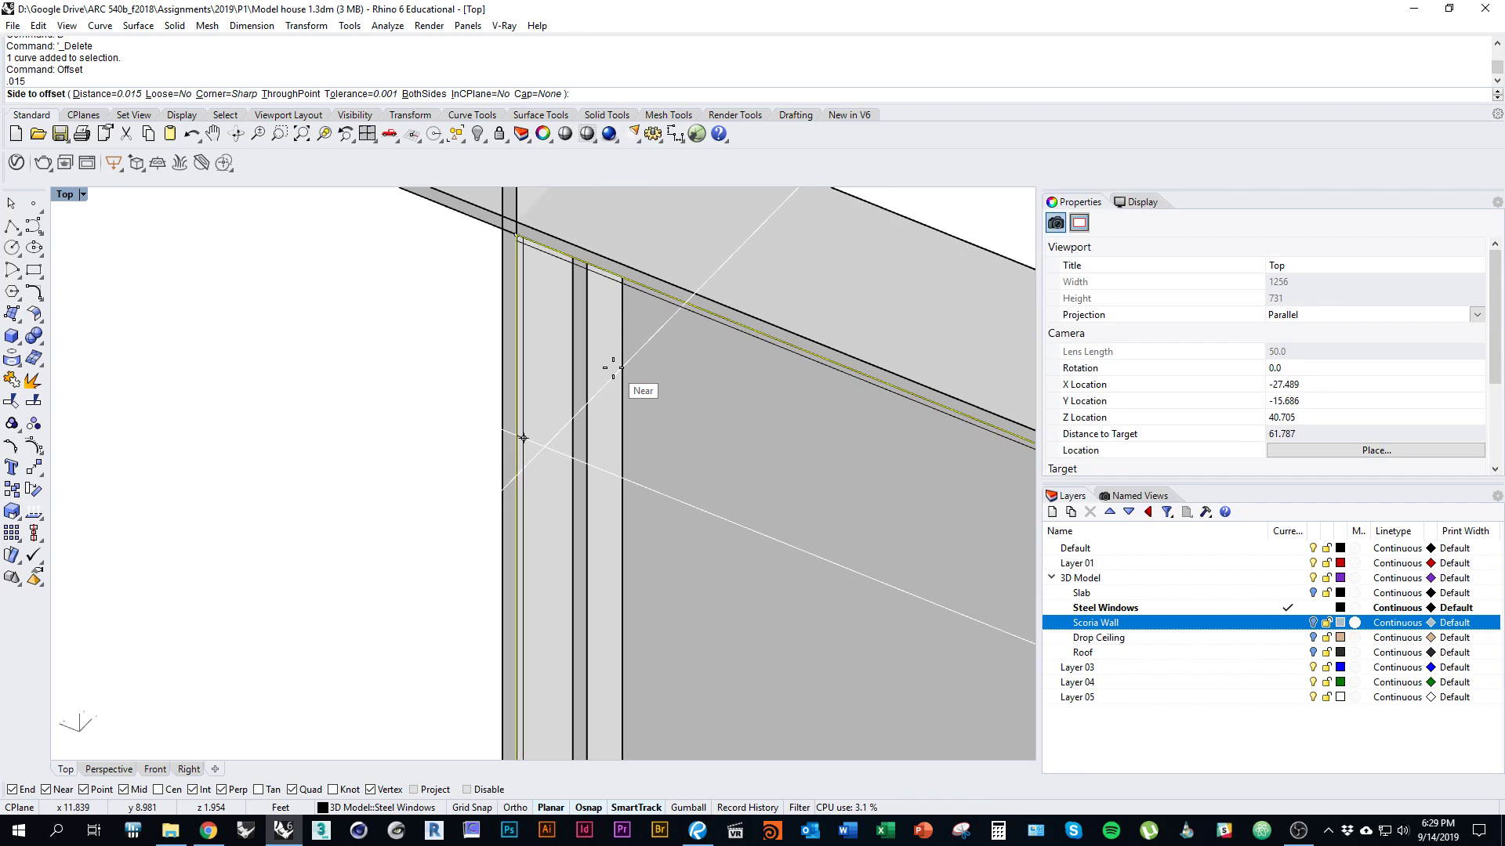
left_click(613, 368)
right_click_drag(530, 302, 505, 343)
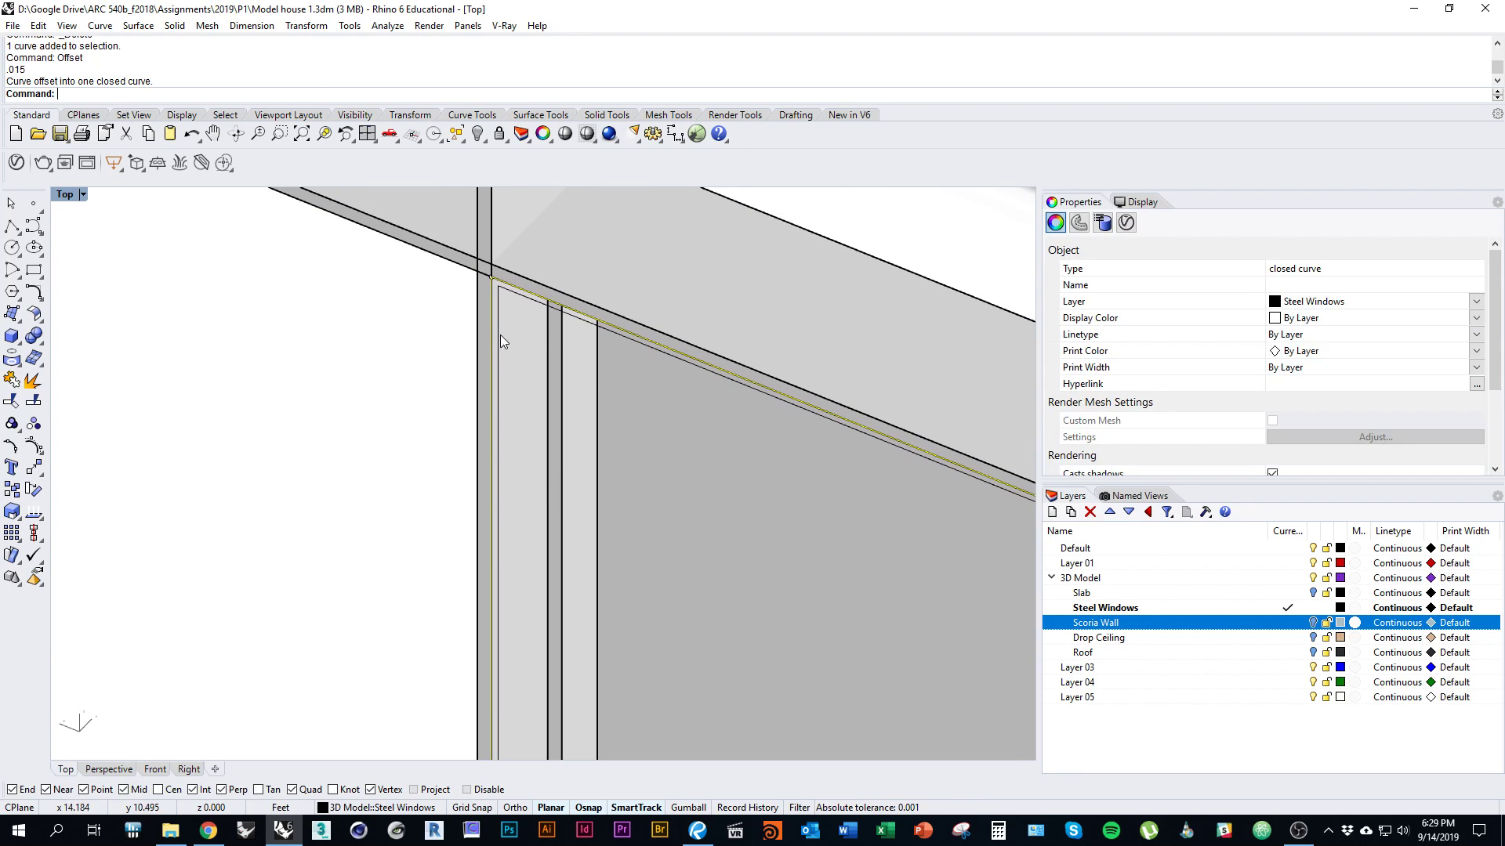
Offset the new inner rectangle inward once more, by 0.06 ft
left_click(500, 335)
right_click(525, 340)
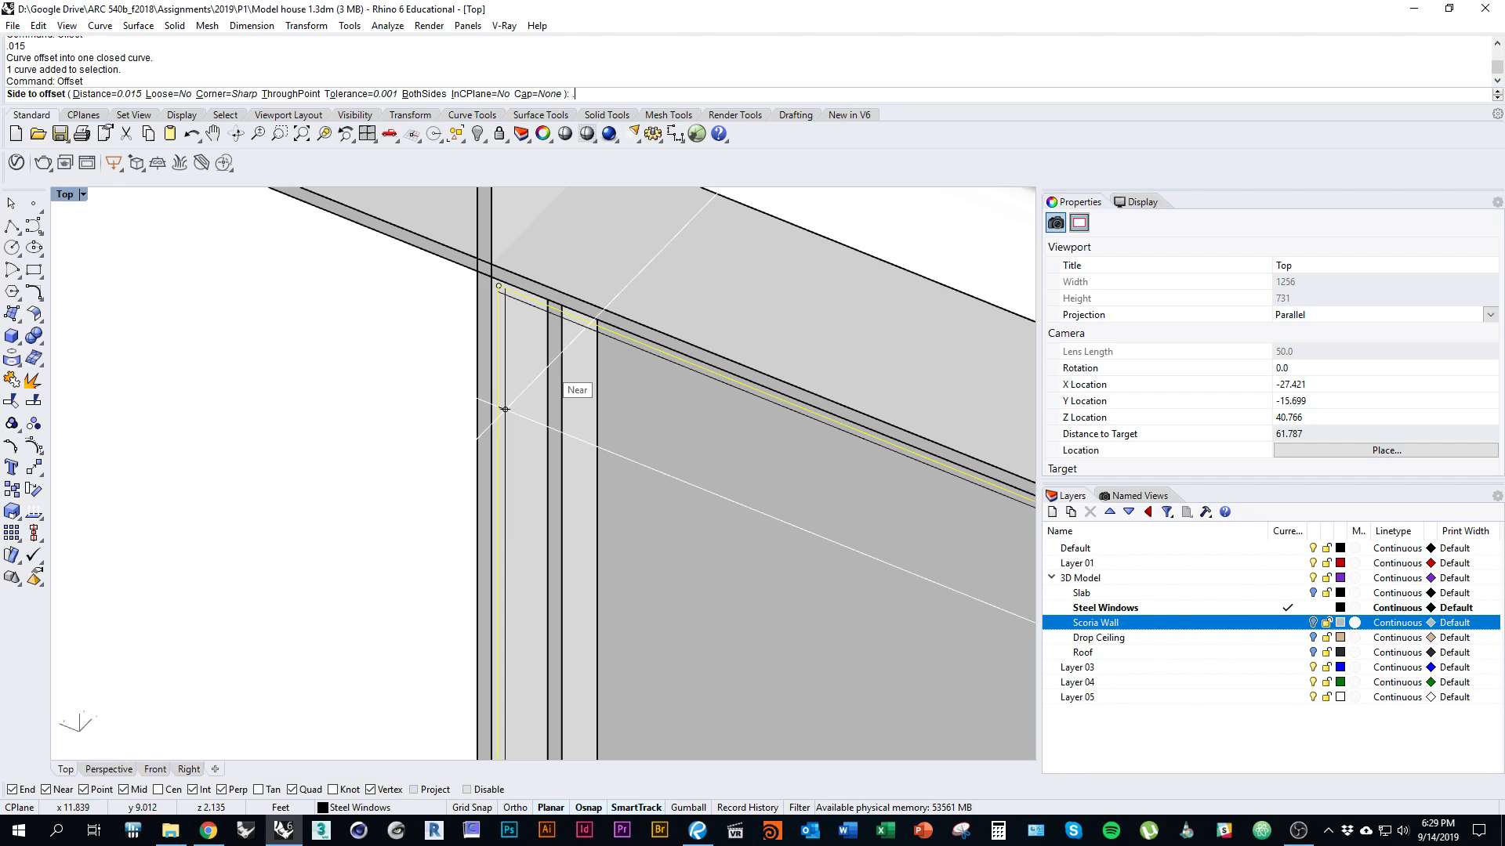
type("06")
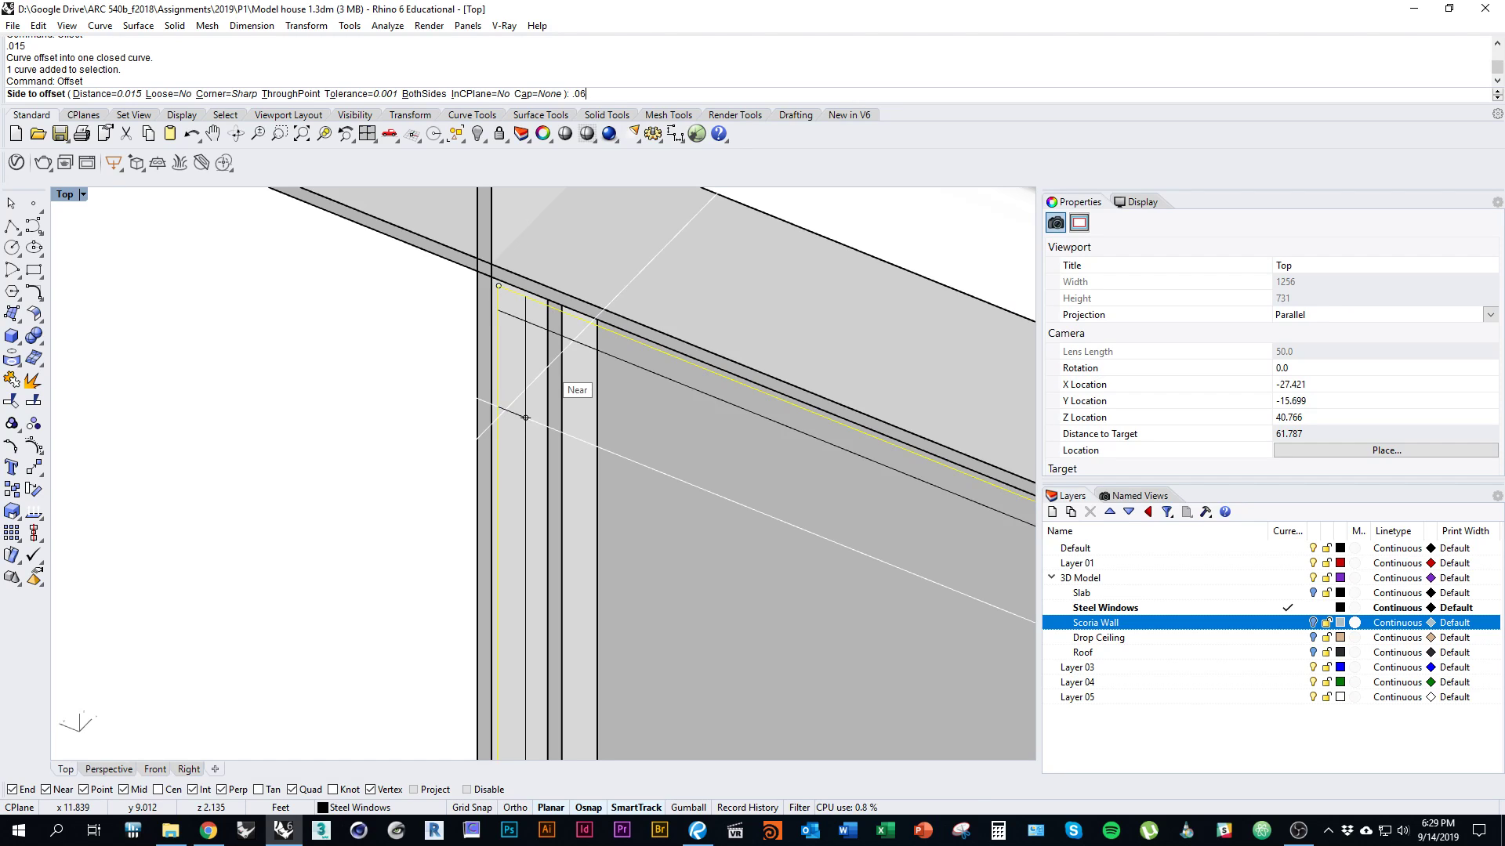
left_click(547, 366)
right_click_drag(547, 367, 505, 392)
scroll(505, 396, "up", 2)
scroll(496, 441, "down", 4)
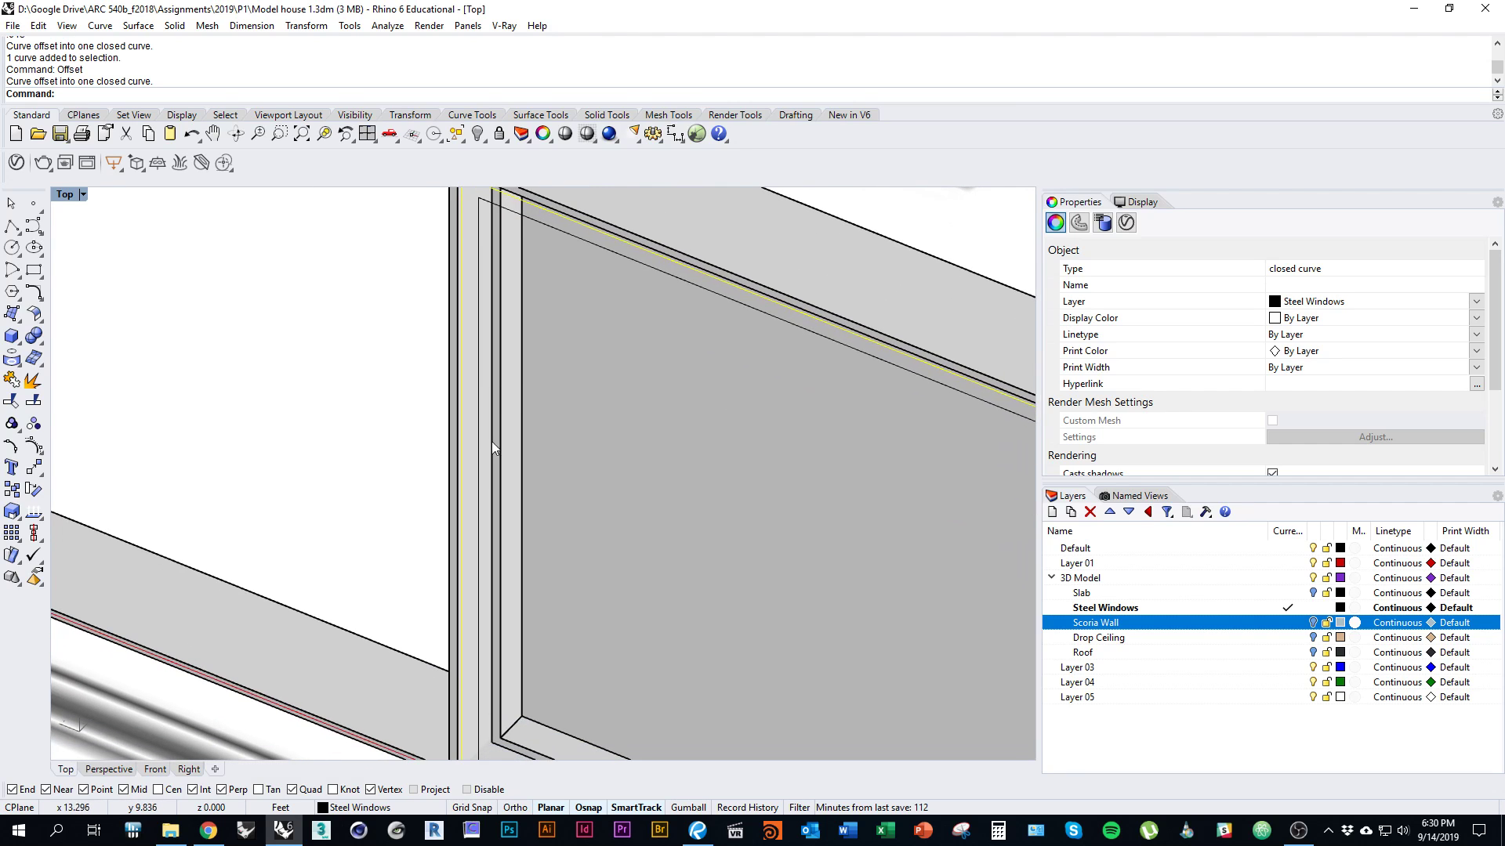
Delete both inner offset rectangles, keeping only the outline along the mullion edge
right_click_drag(489, 497, 492, 408)
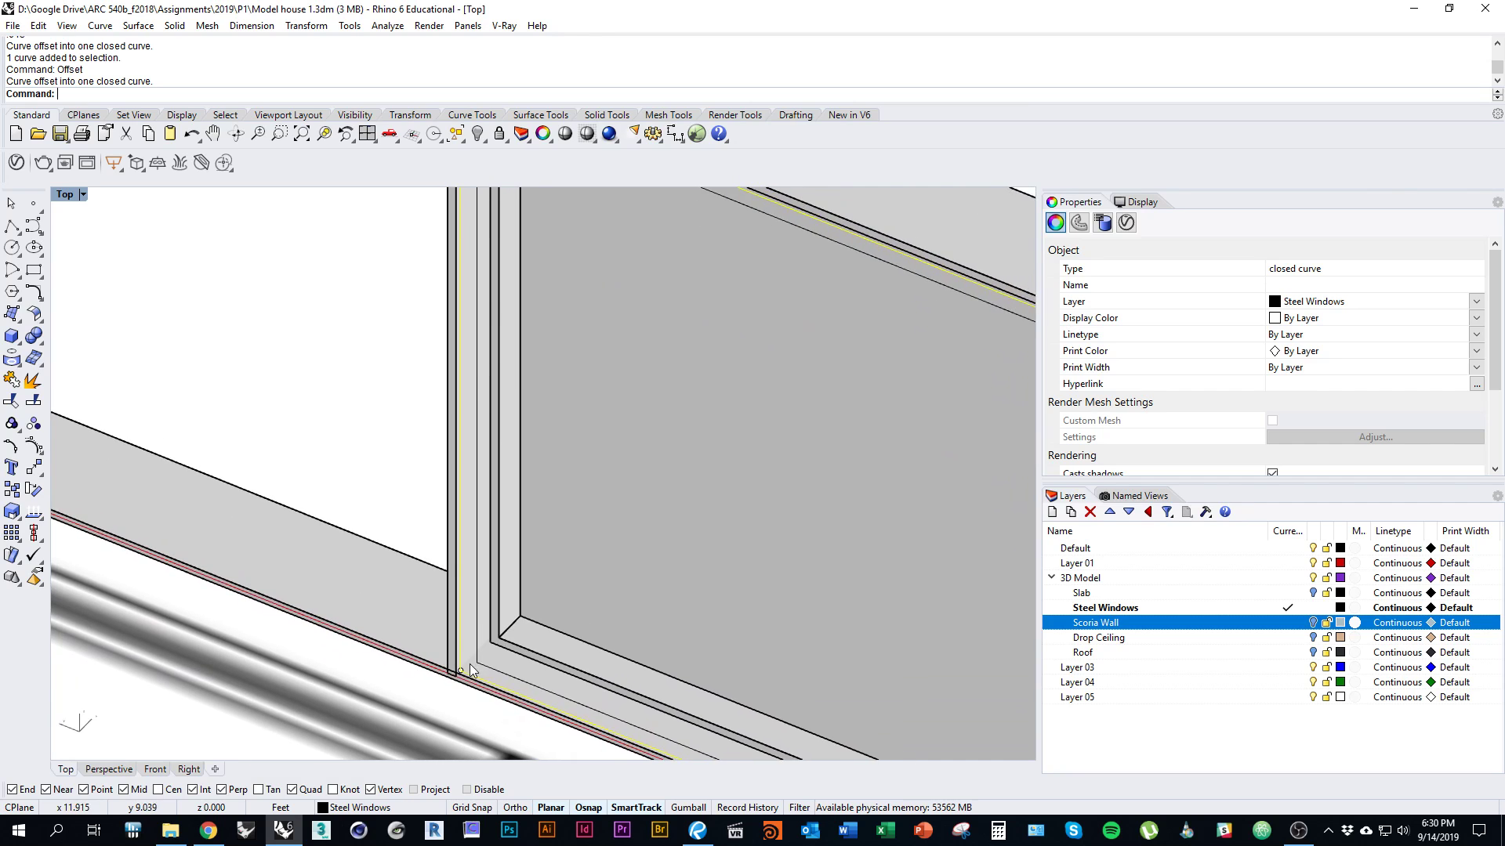
scroll(470, 662, "up", 3)
left_click(489, 638)
left_click(489, 638)
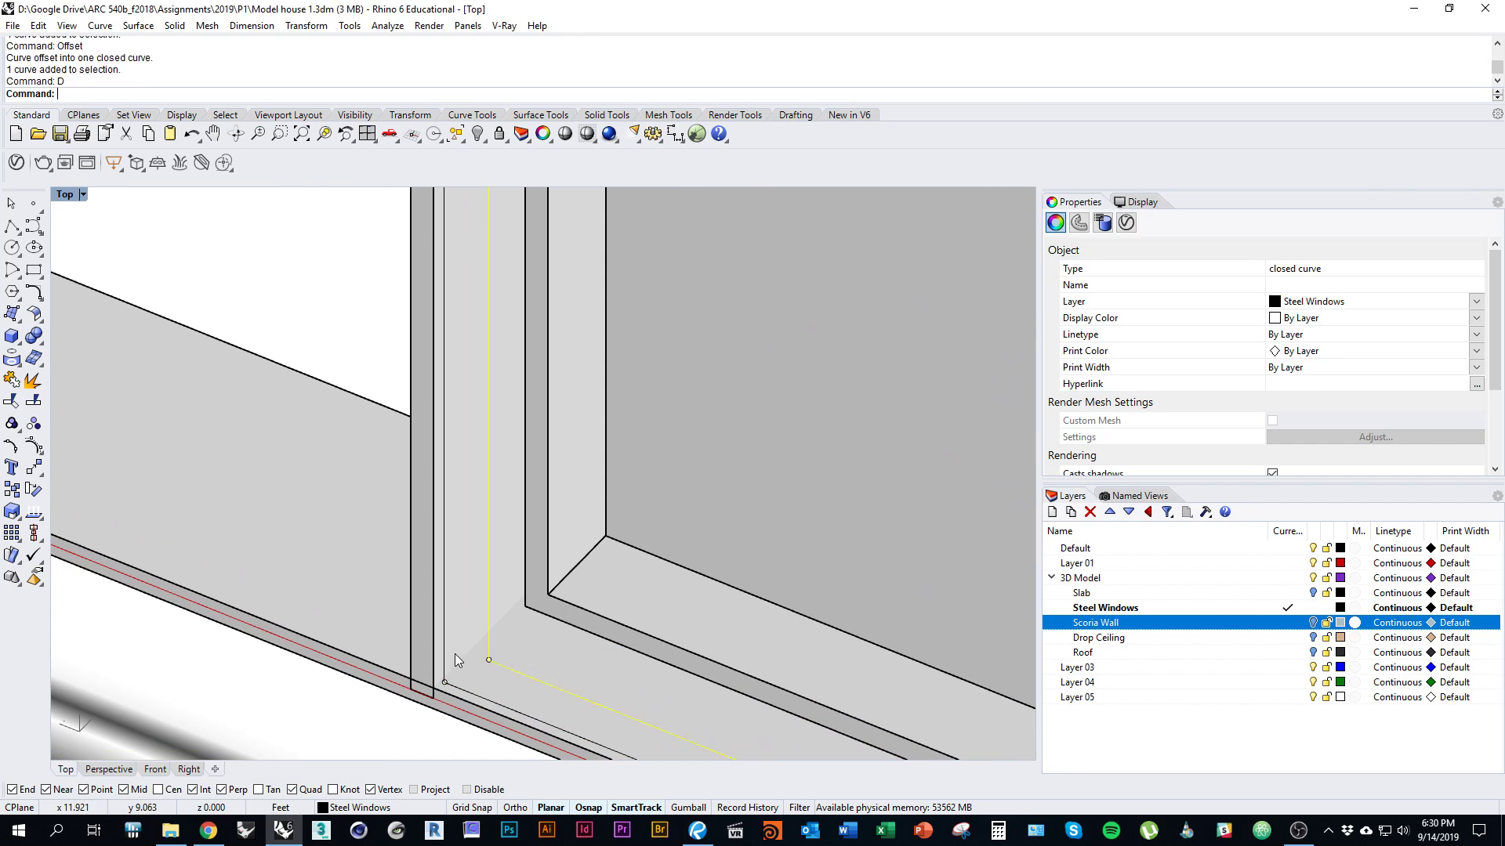
key("d")
key("Return")
left_click(447, 645)
left_click(447, 645)
key("d")
key("Return")
scroll(471, 627, "down", 3)
left_click(493, 647)
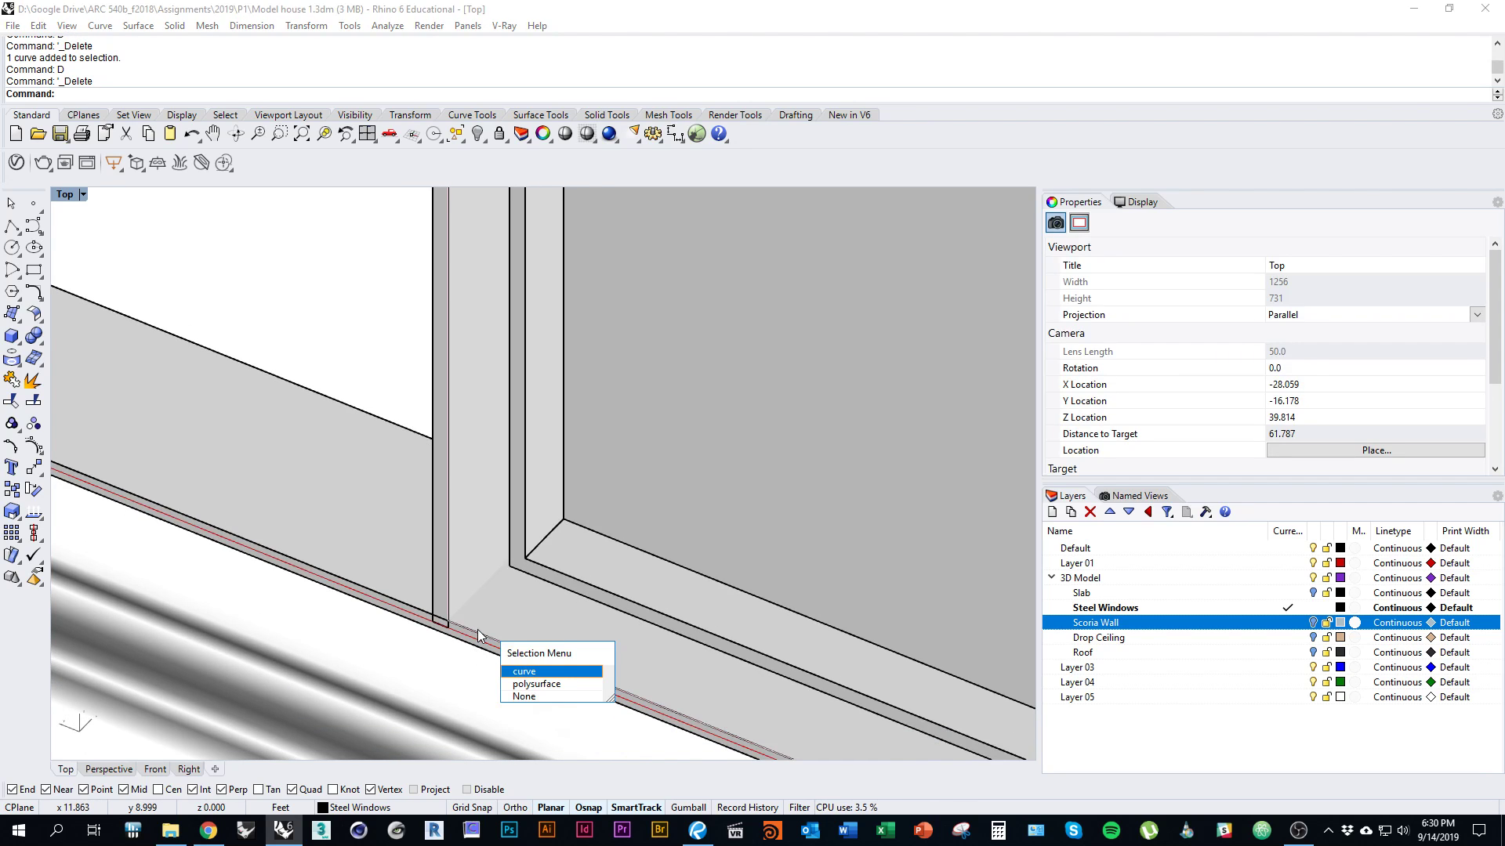
left_click(533, 667)
scroll(492, 558, "up", 2)
scroll(492, 556, "down", 2)
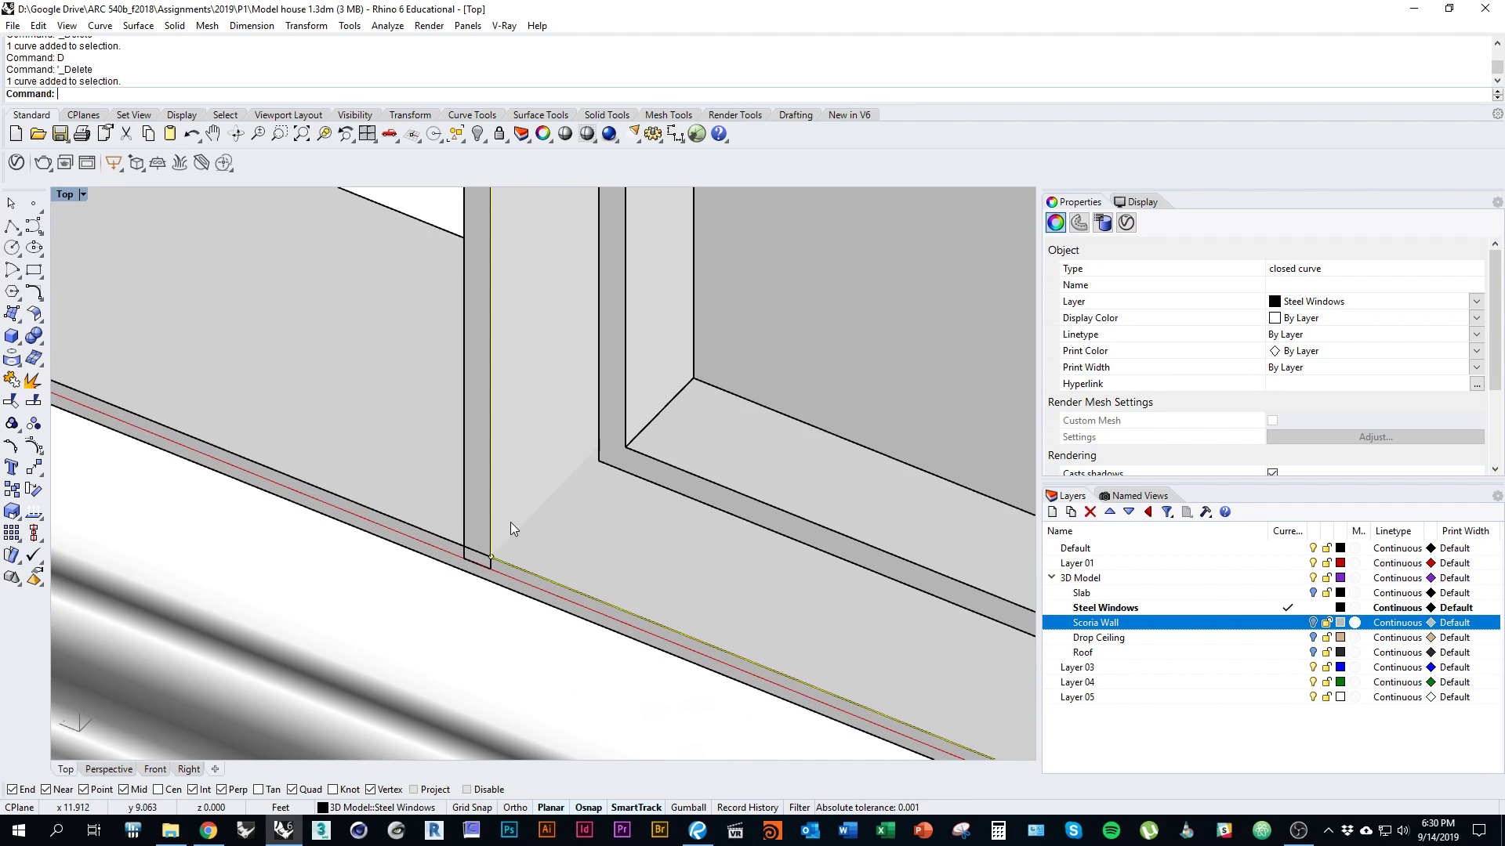
Draw a horizontal 0.75 inch line in the empty area outside the plan, working in the top view
scroll(462, 600, "down", 10)
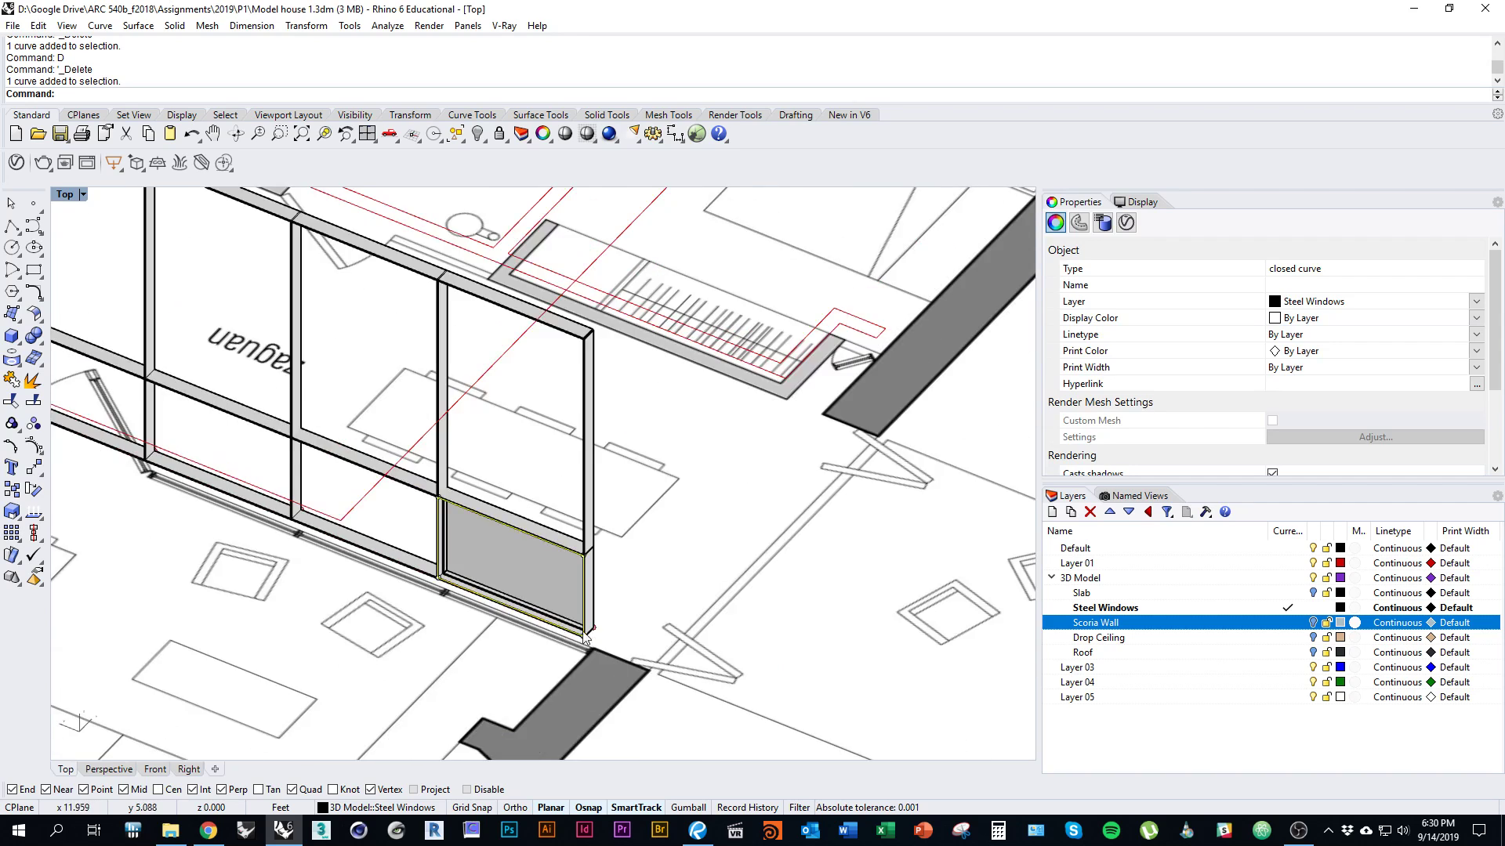
scroll(576, 615, "up", 3)
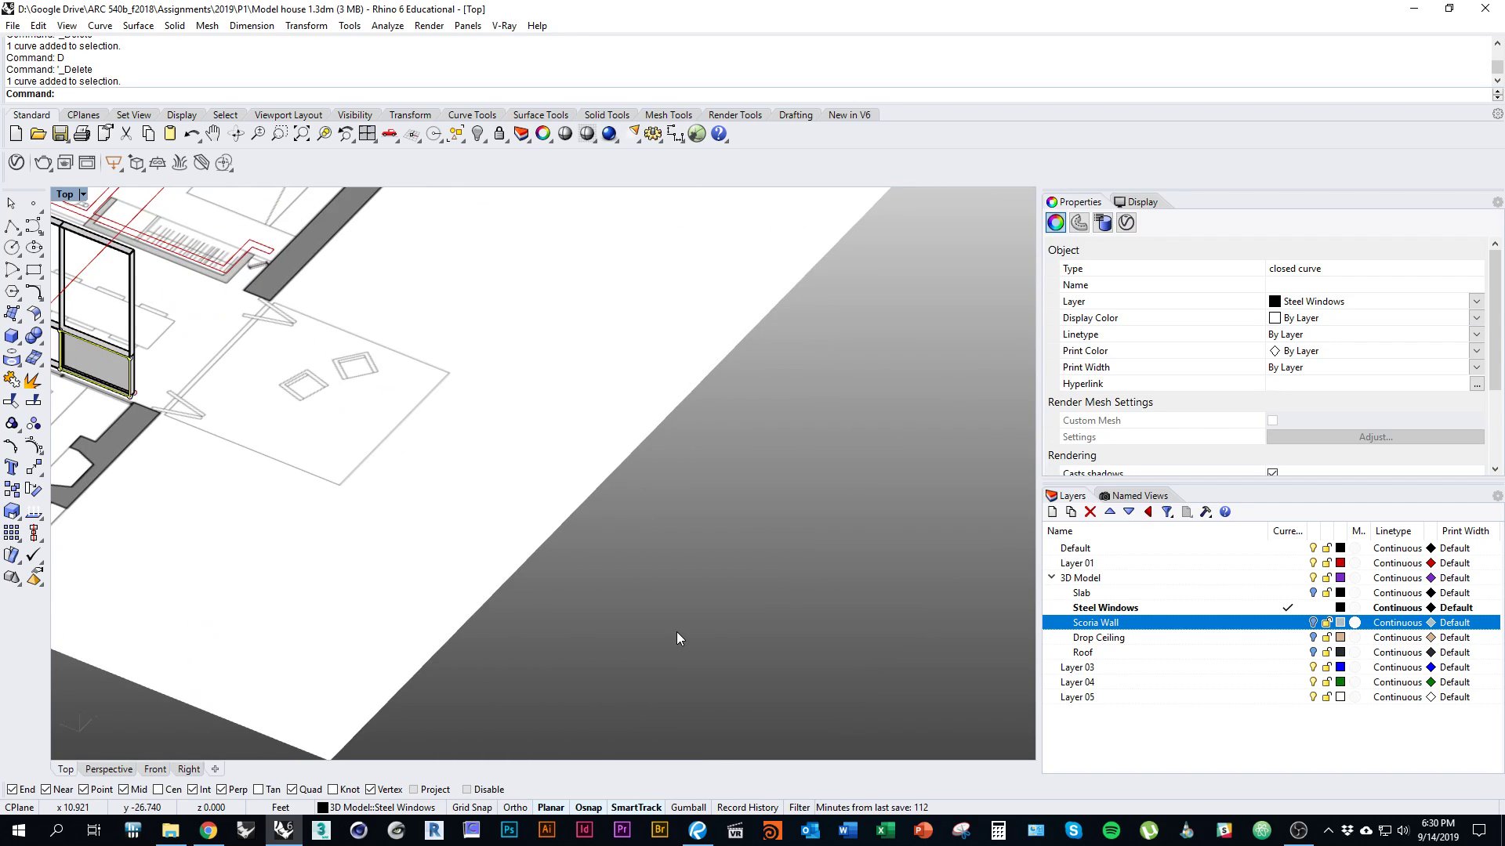
type("yline")
key("Return")
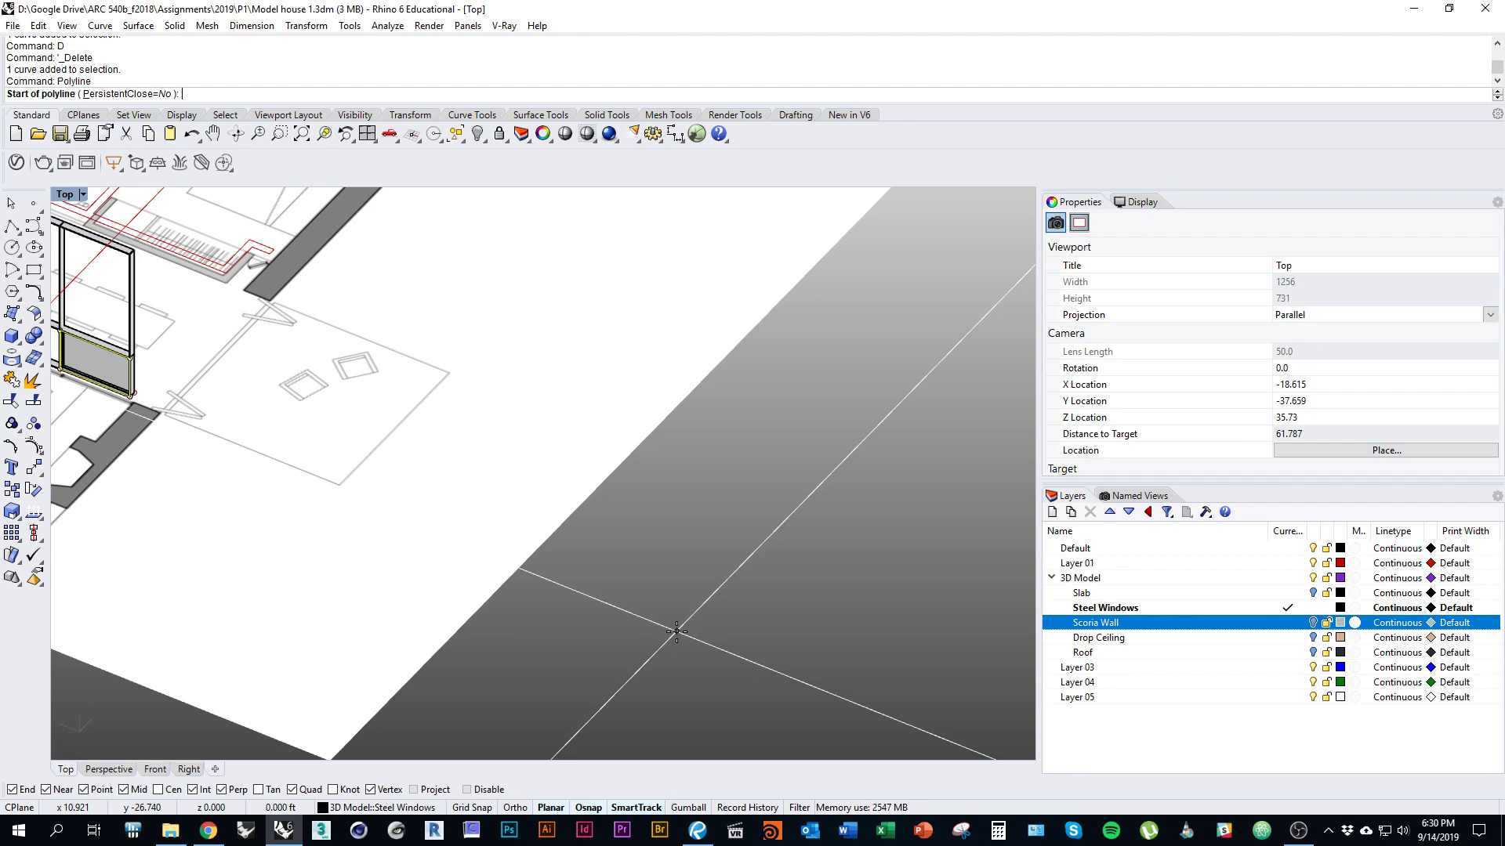
left_click(665, 635)
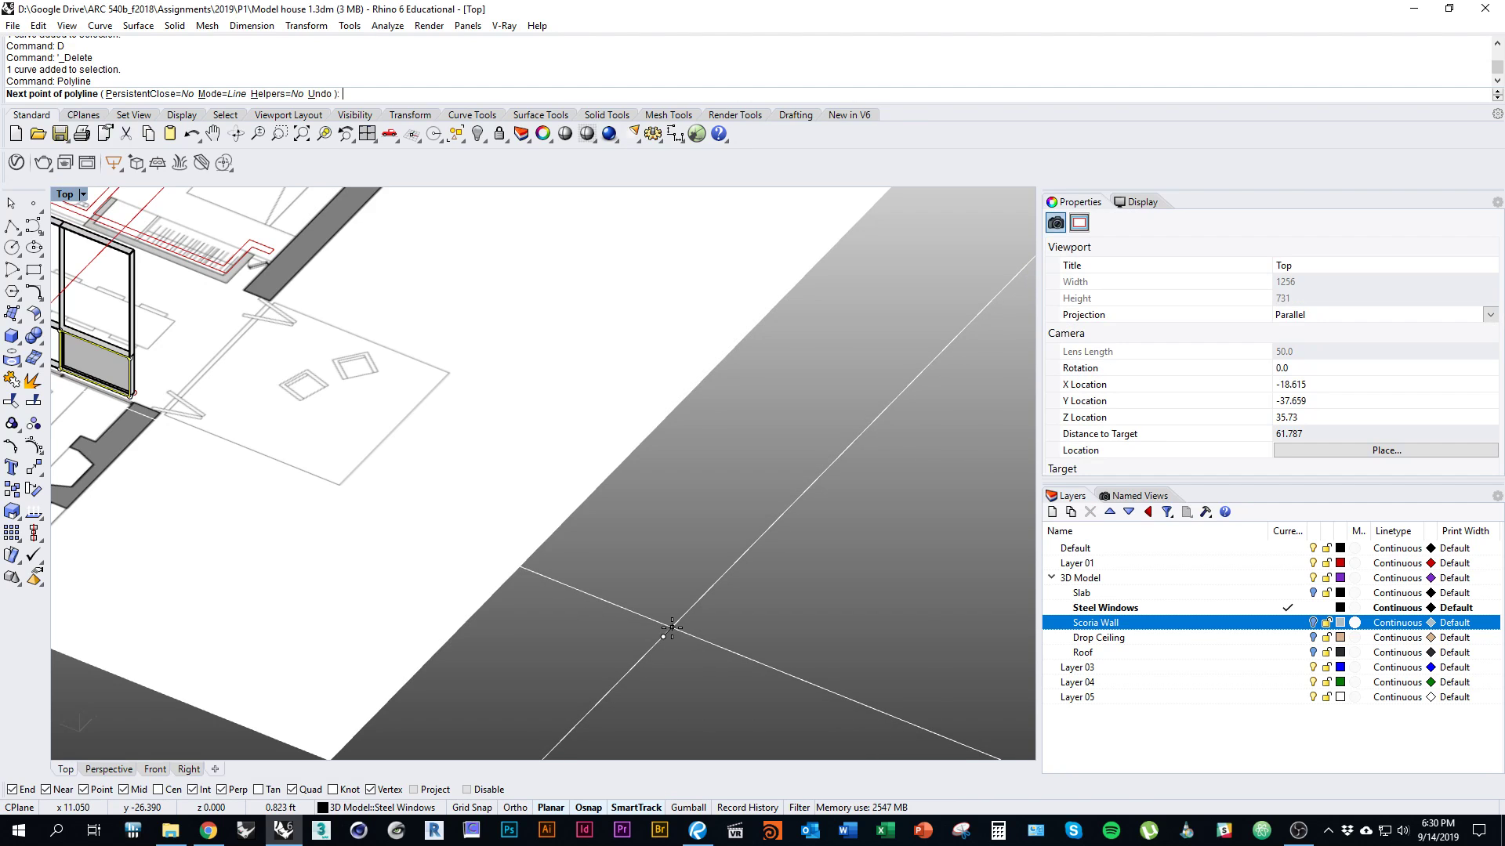
type("top")
key("Return")
scroll(571, 537, "up", 5)
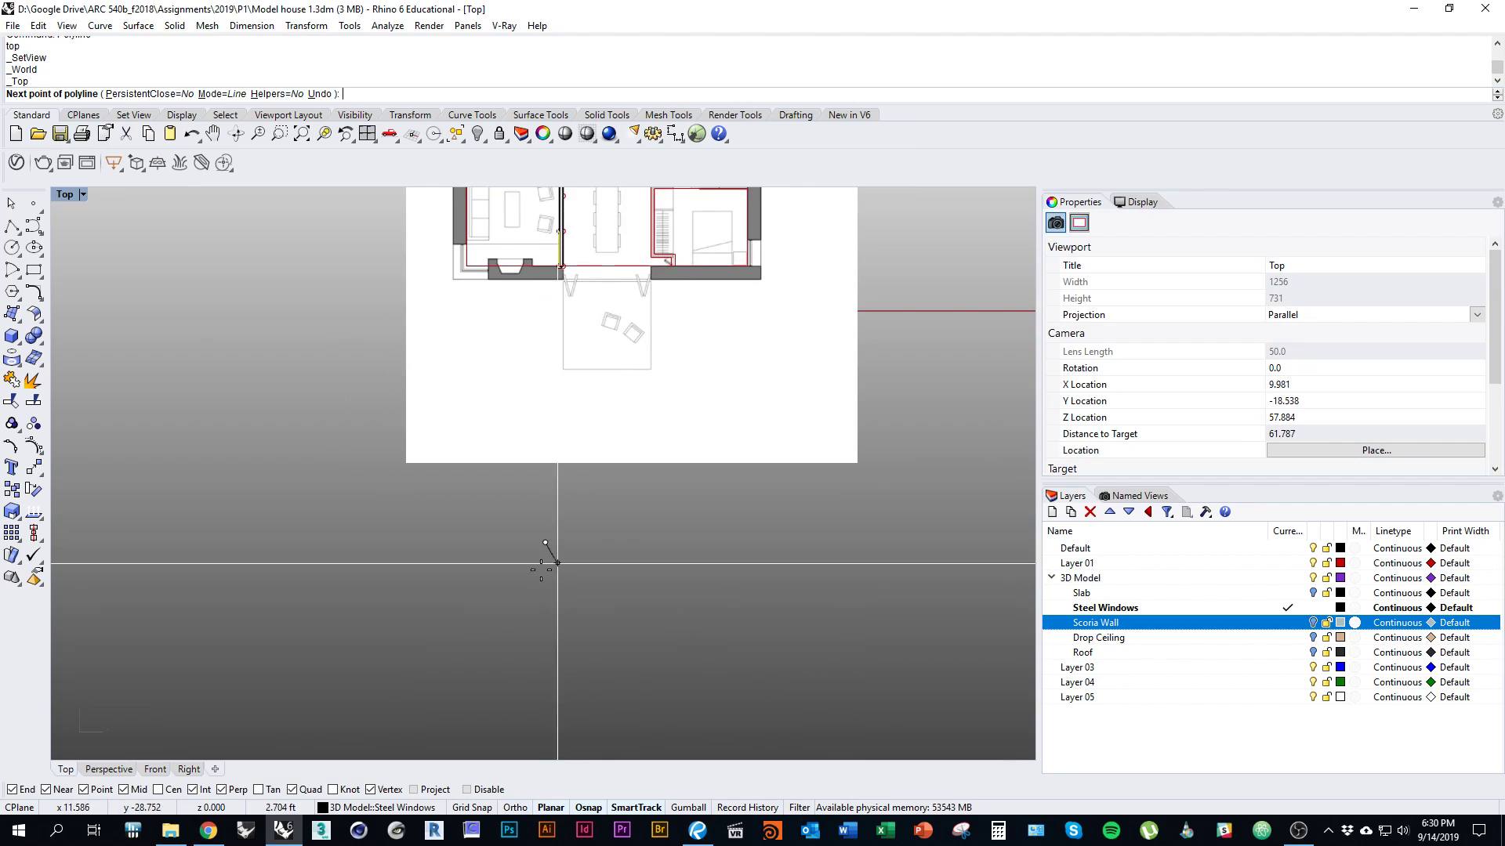
scroll(615, 504, "up", 5)
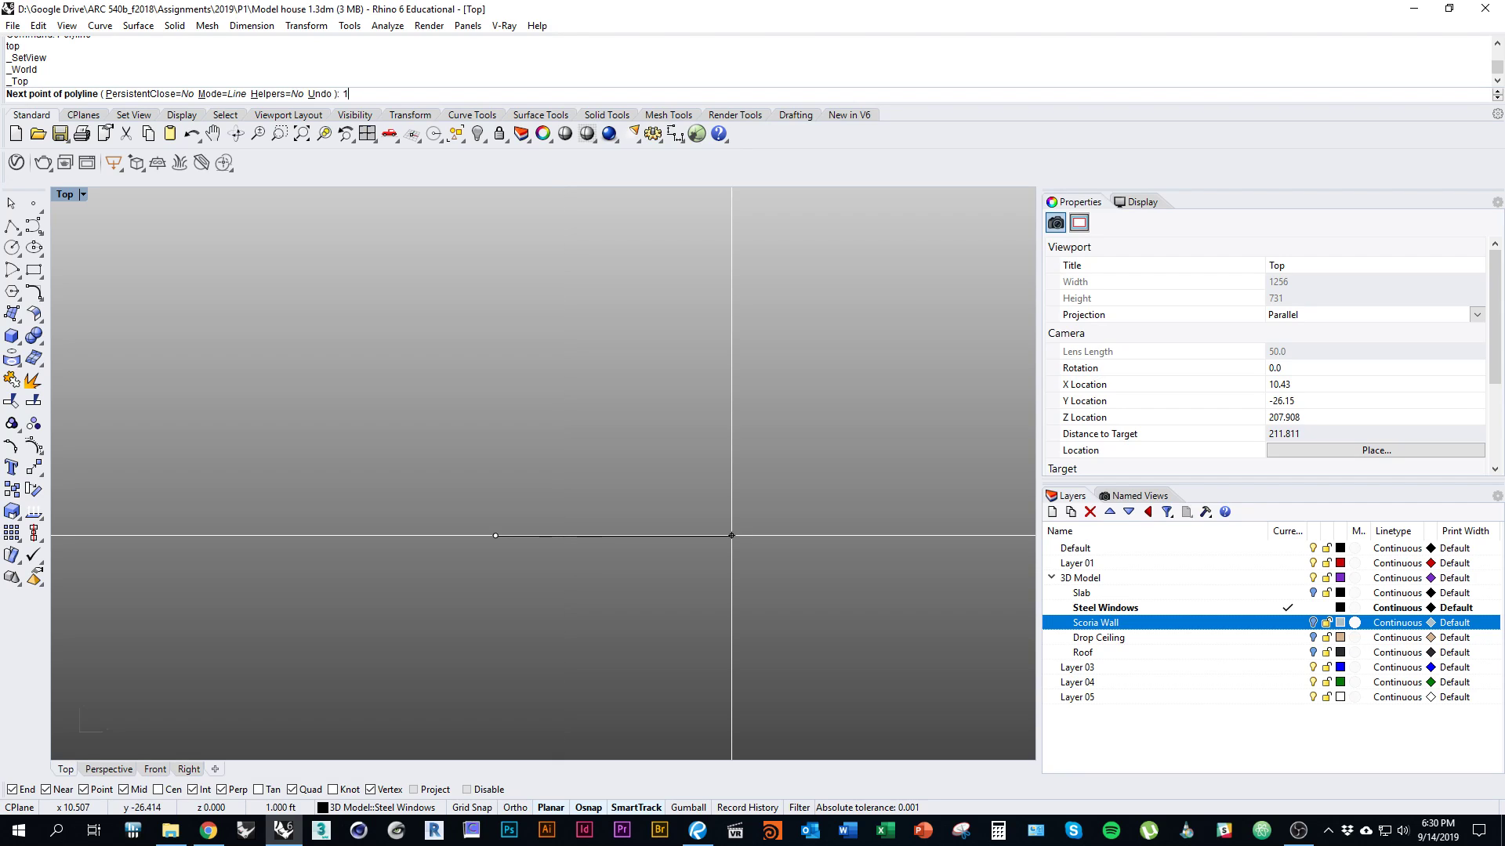
type("1'")
key("BackSpace")
key("BackSpace")
type(".75\"")
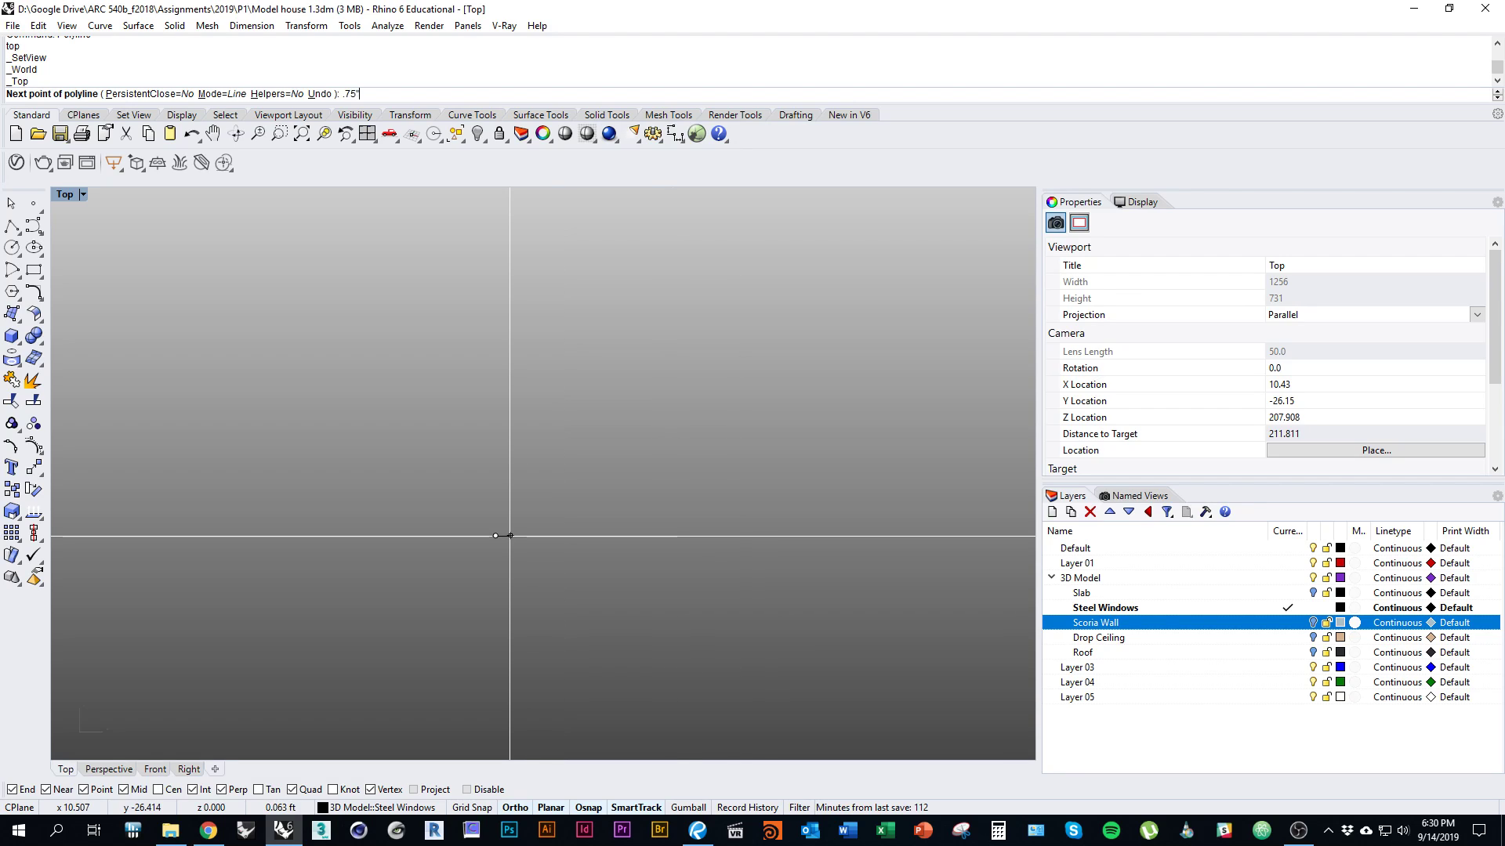
key("Return")
right_click_drag(496, 547, 517, 430, "ctrl")
left_click(595, 486, "shift")
key("Return")
Rotate a copy of the line 90 degrees about its end point and join both lines into an L-shaped curve
left_click(548, 491)
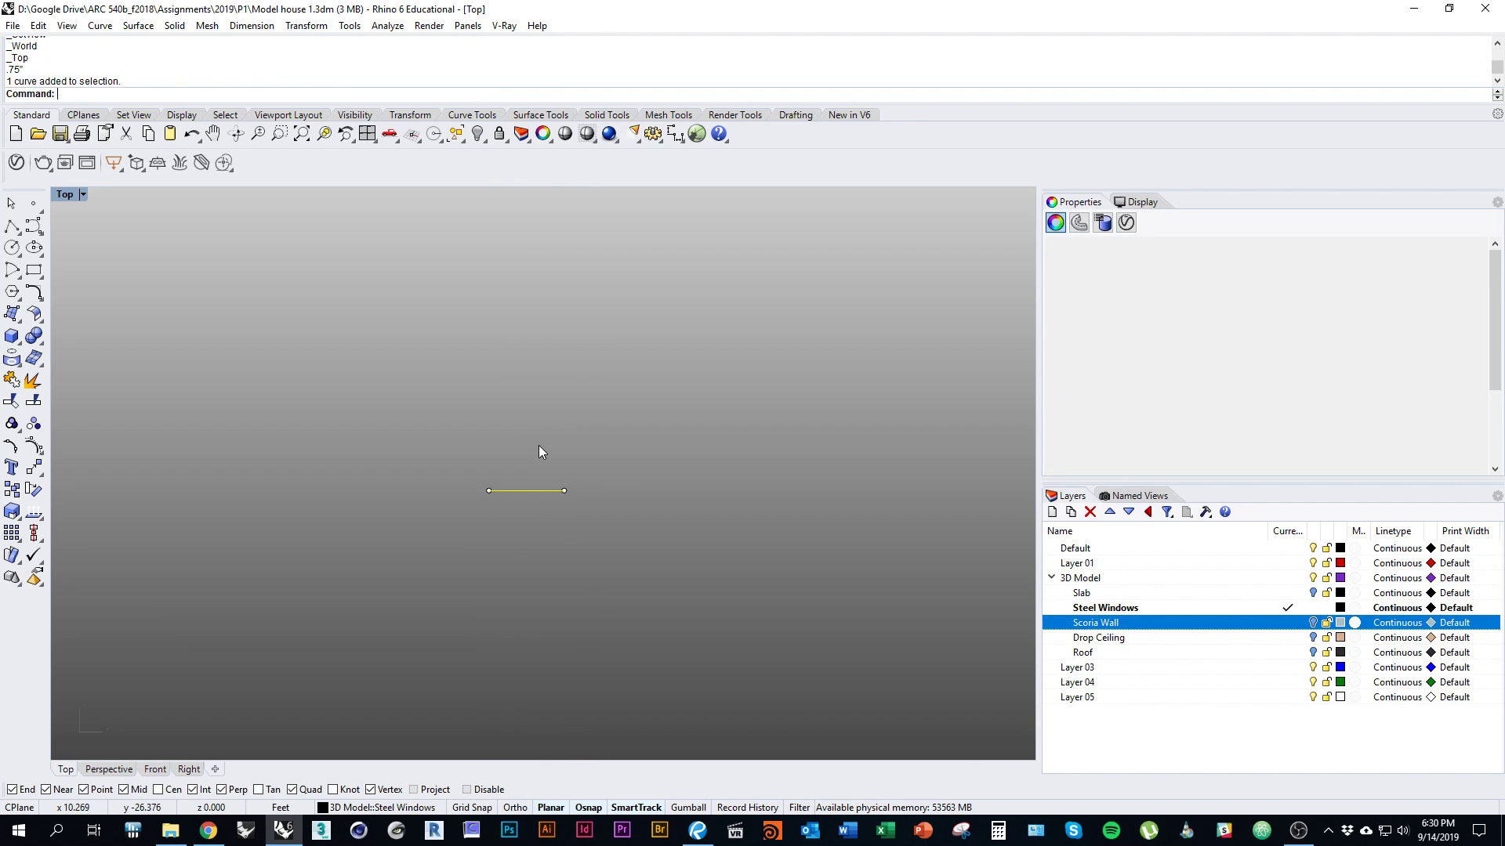
type("Rotate")
key("Return")
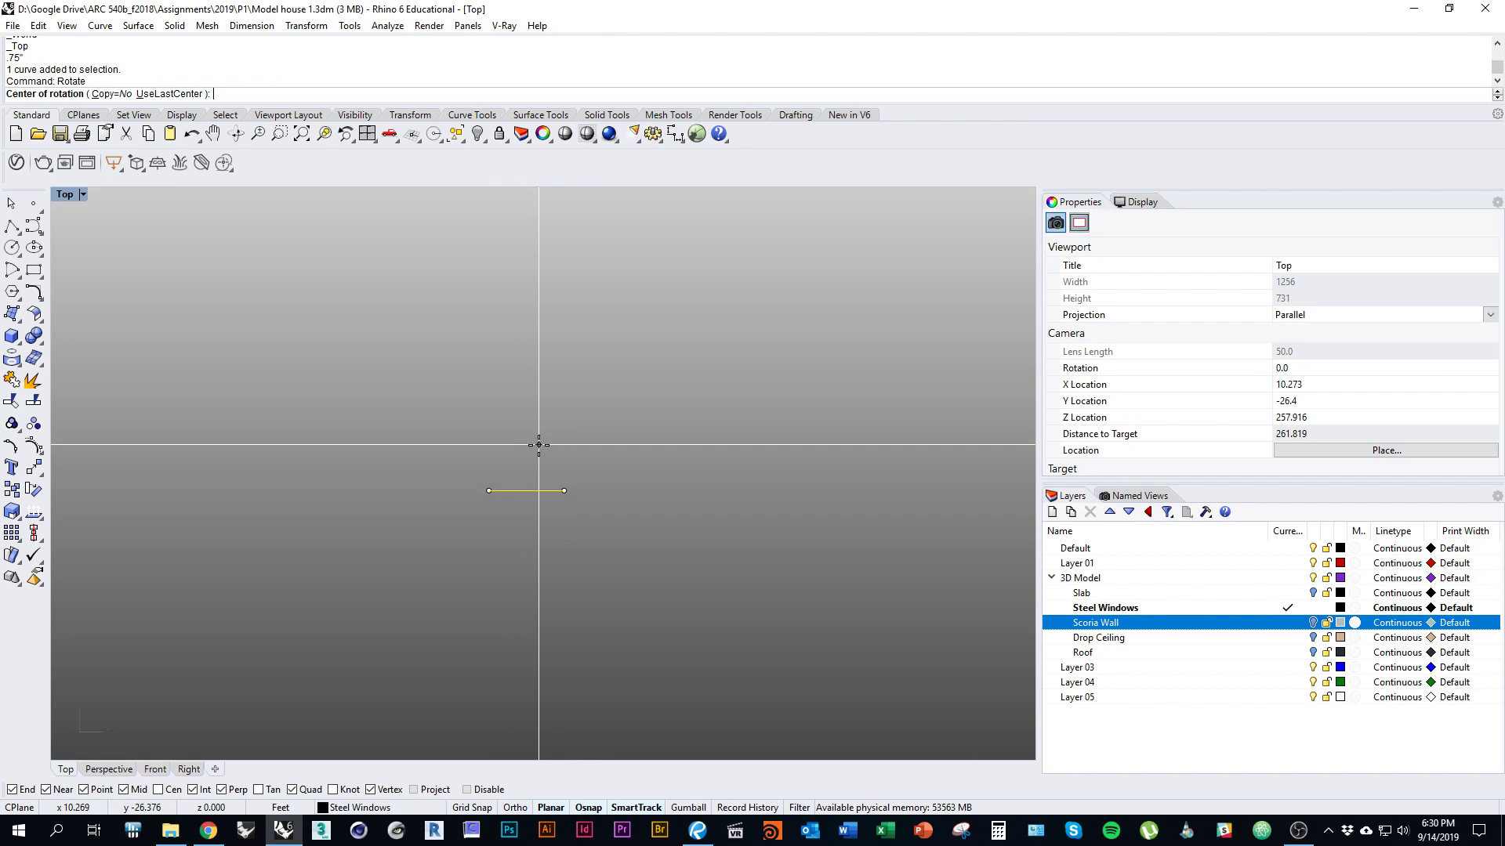
left_click(564, 491)
type("c")
key("Return")
left_click(564, 299)
left_click(349, 520, "shift")
key("Return")
left_click_drag(721, 651, 403, 379)
key("Return")
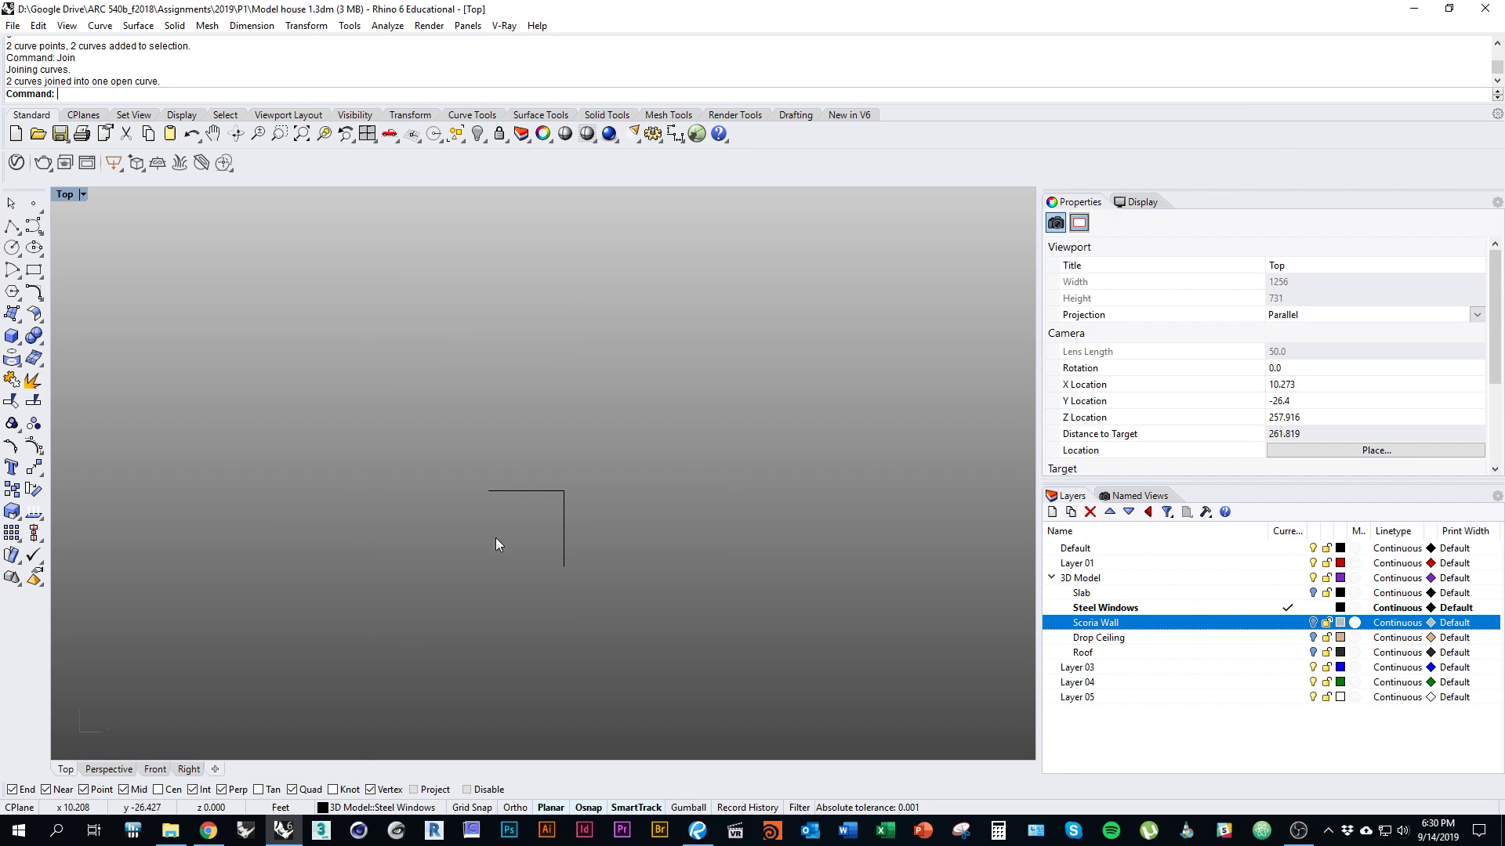
Offset the L-shaped curve 0.01 ft toward its inner side with a flat cap to make a closed profile
type("OffsetCrvOnSrf")
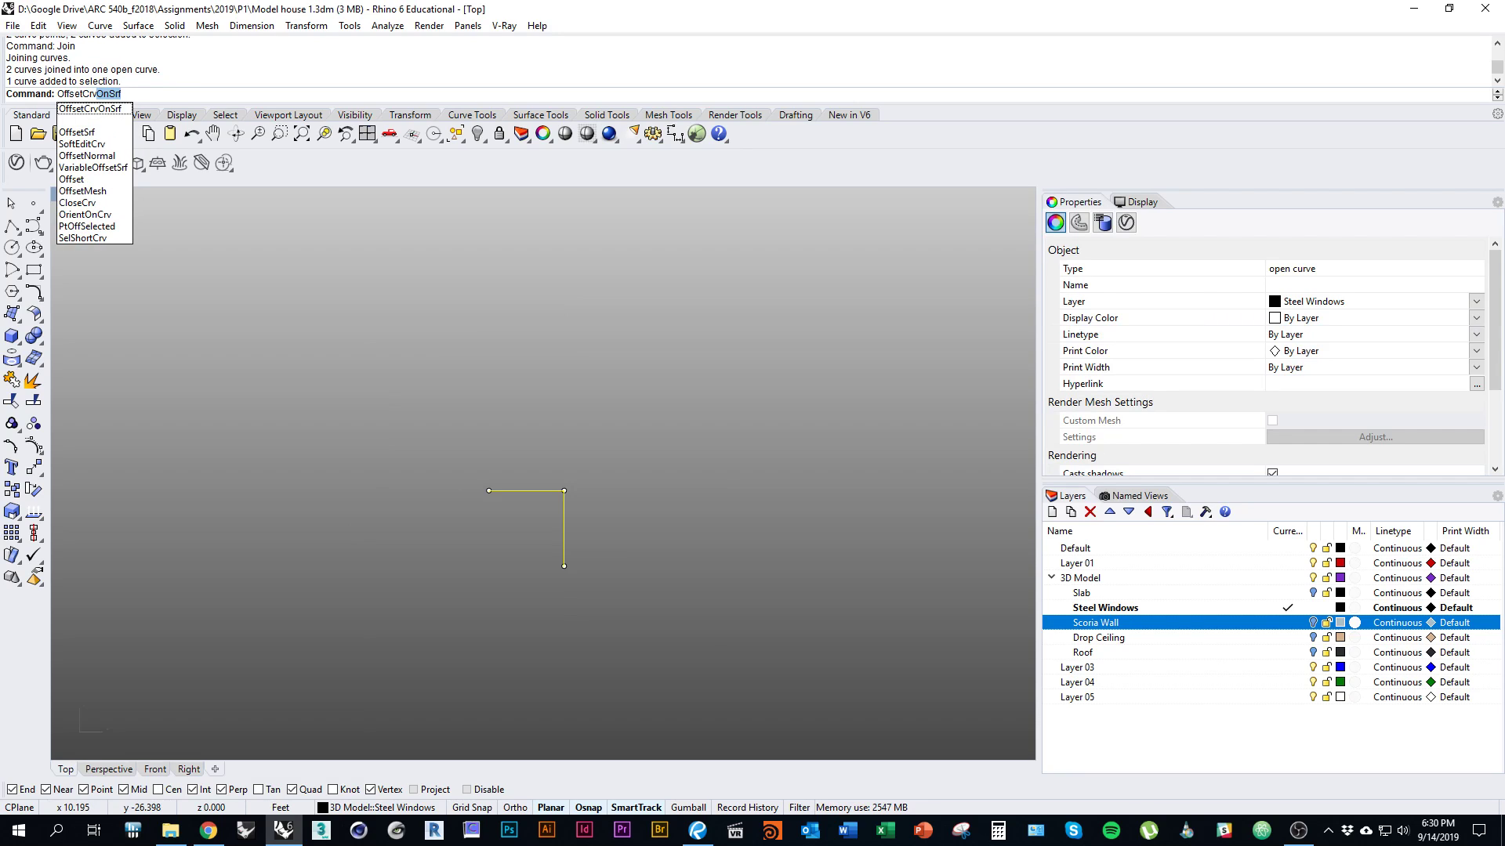
key("Escape")
type("Offset")
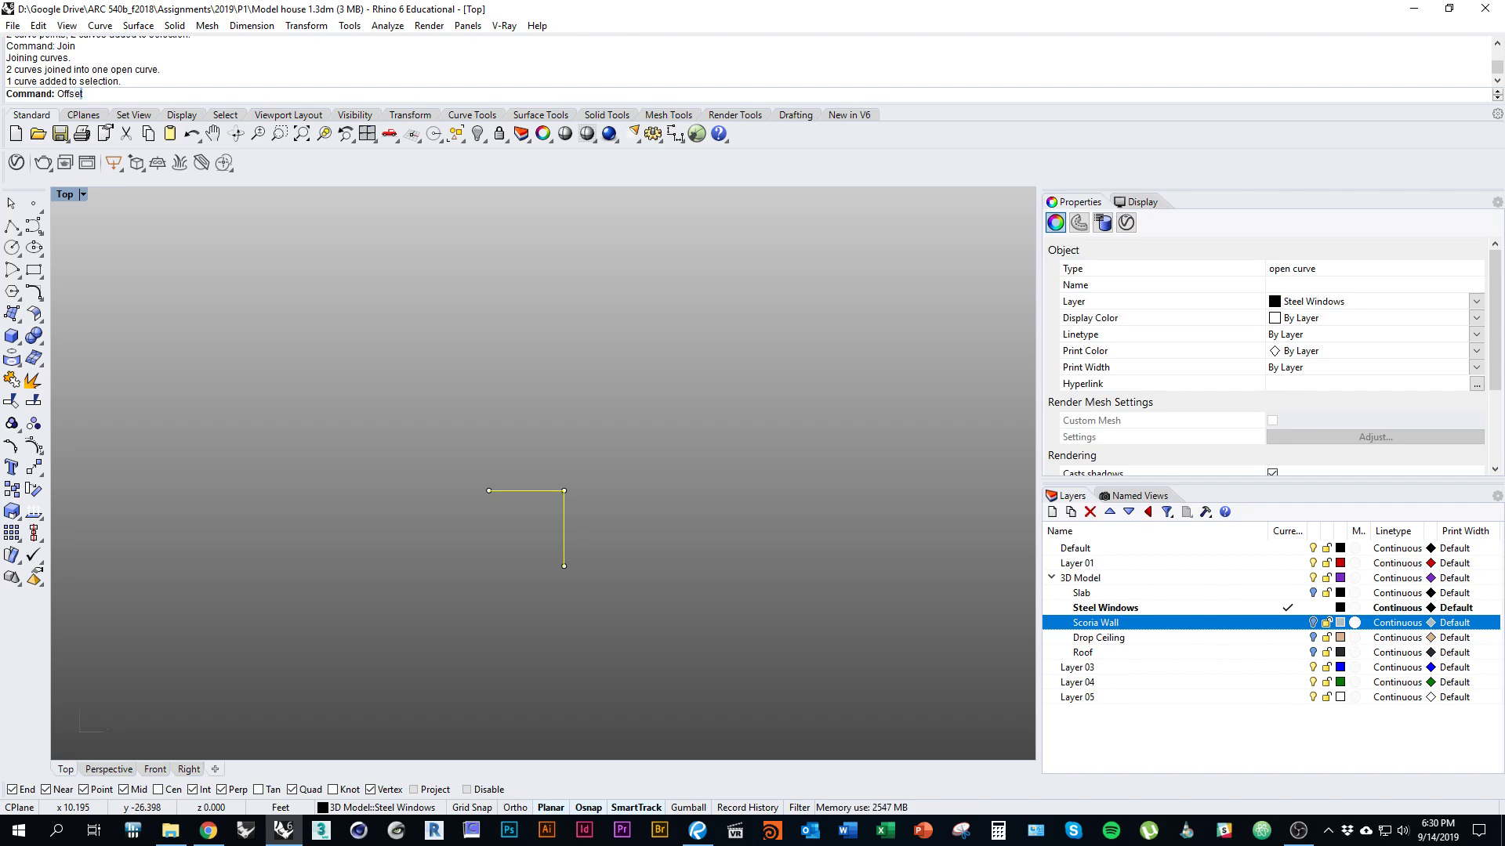
key("Return")
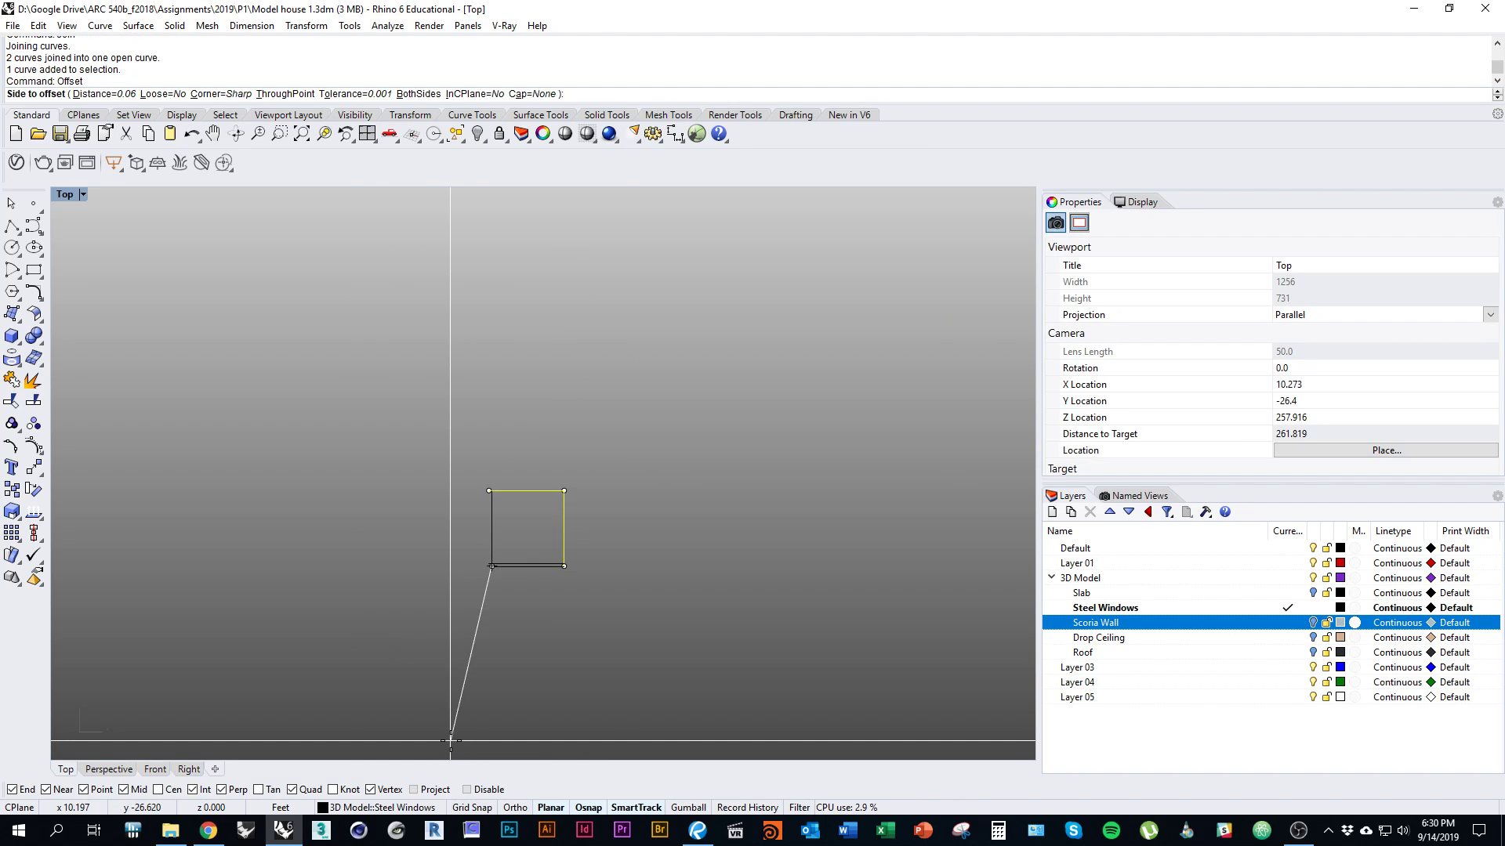
type(".015")
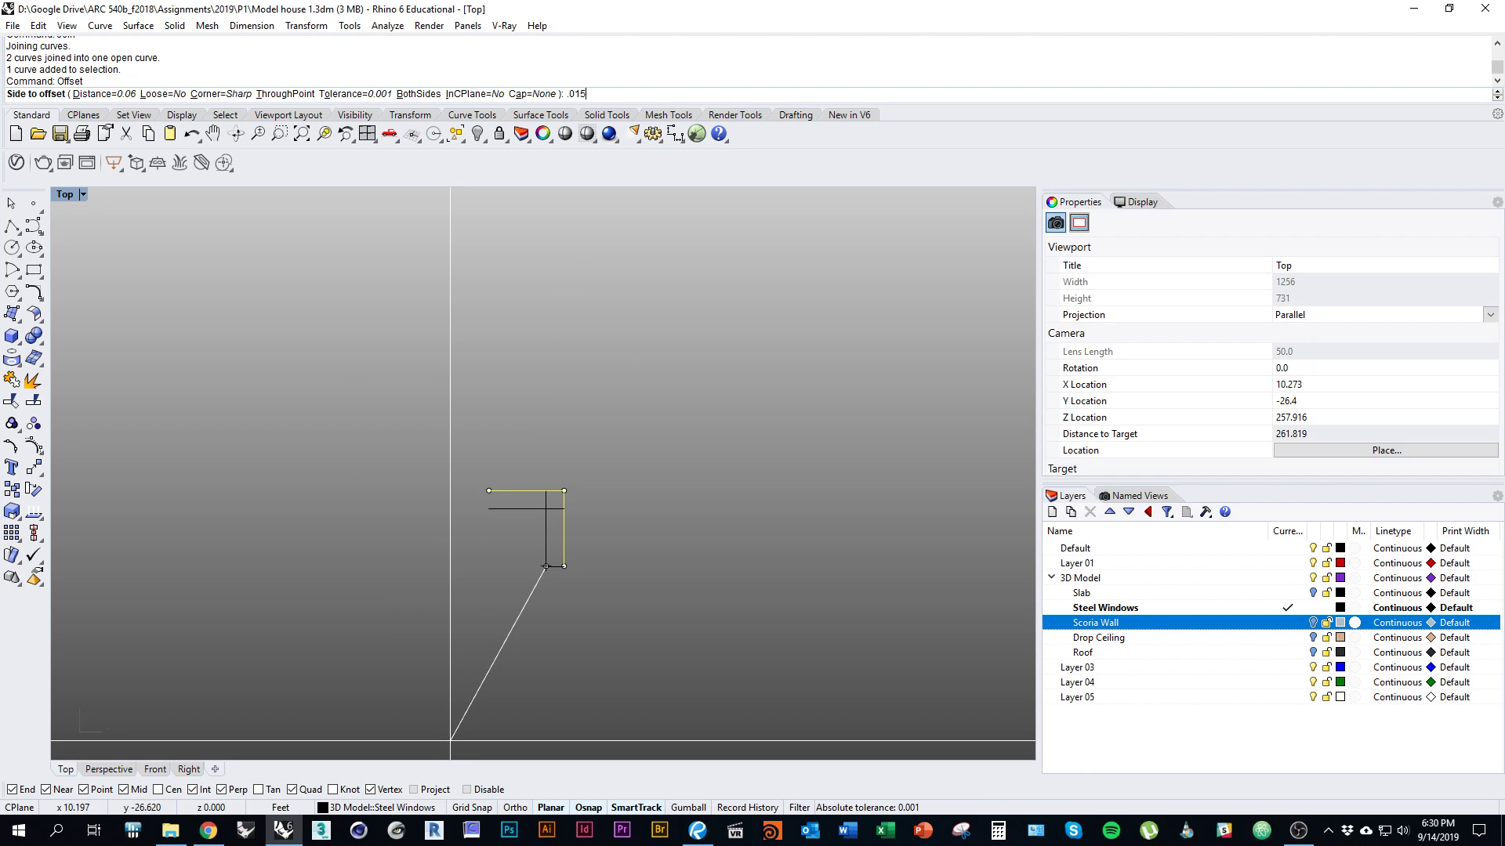
key("BackSpace")
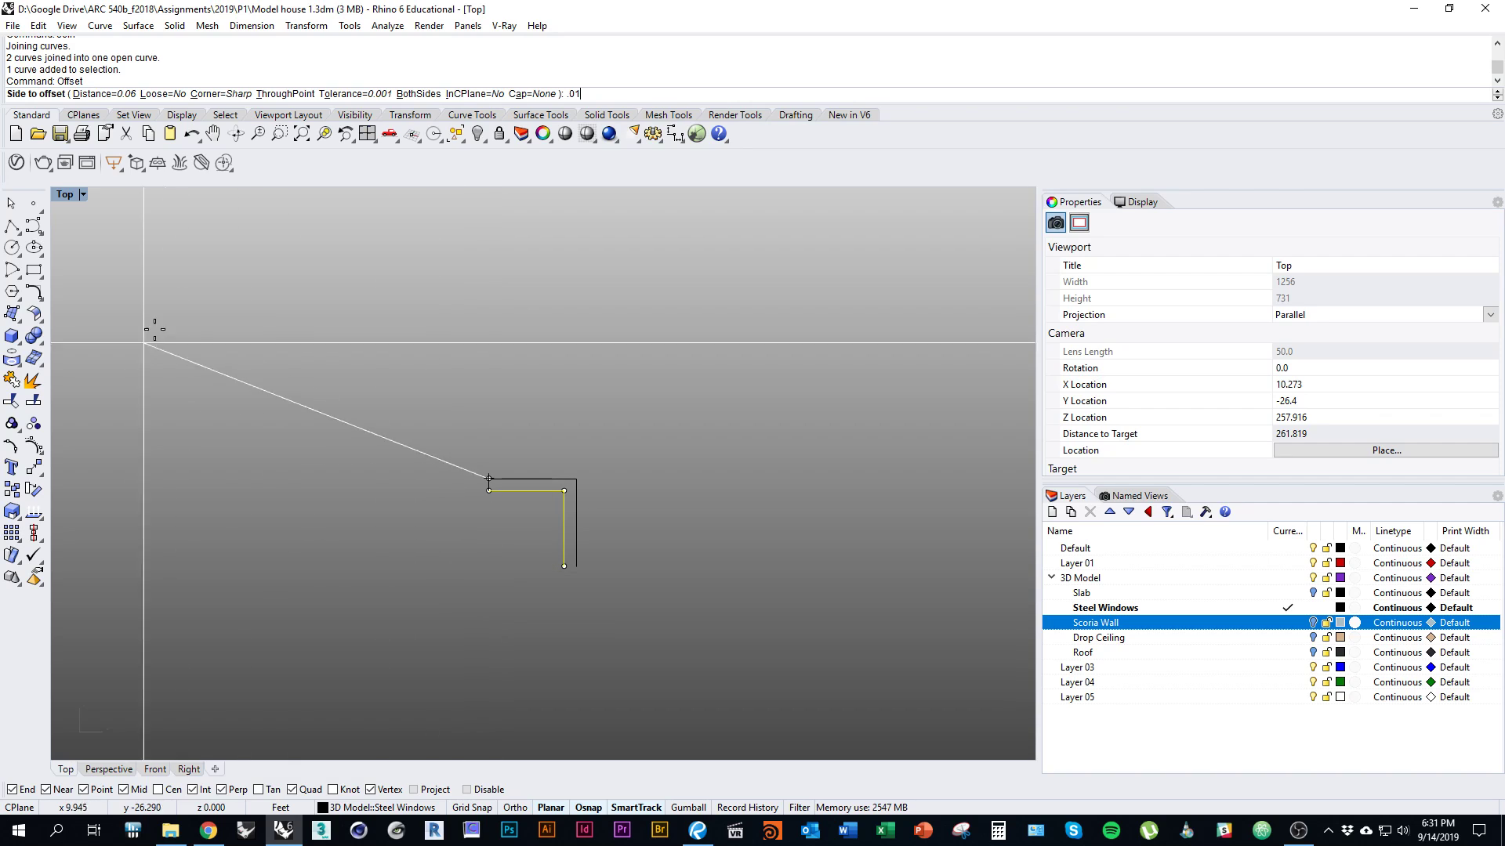
left_click(523, 96)
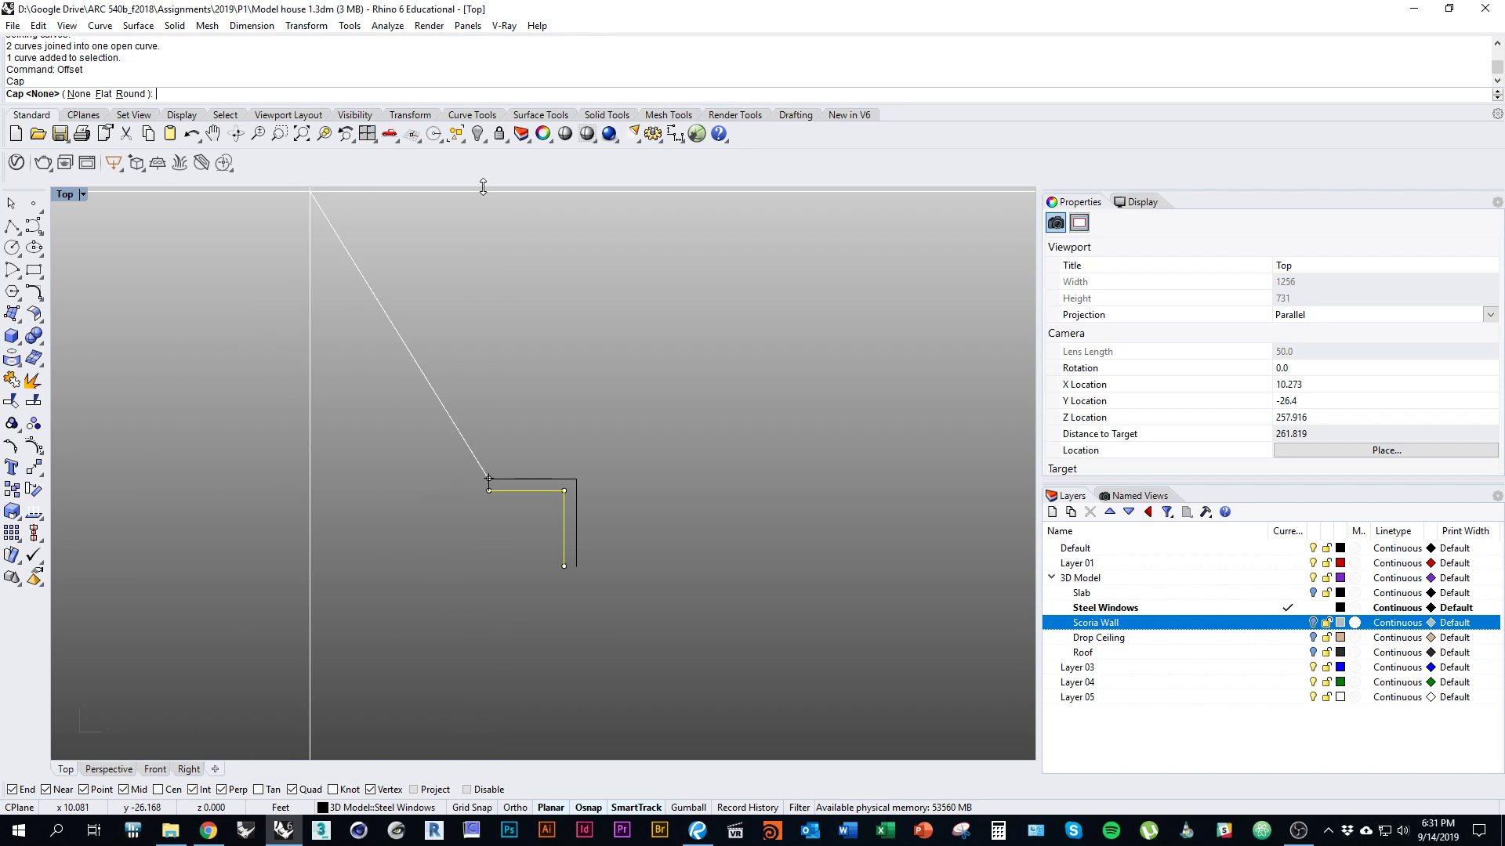
left_click(103, 95)
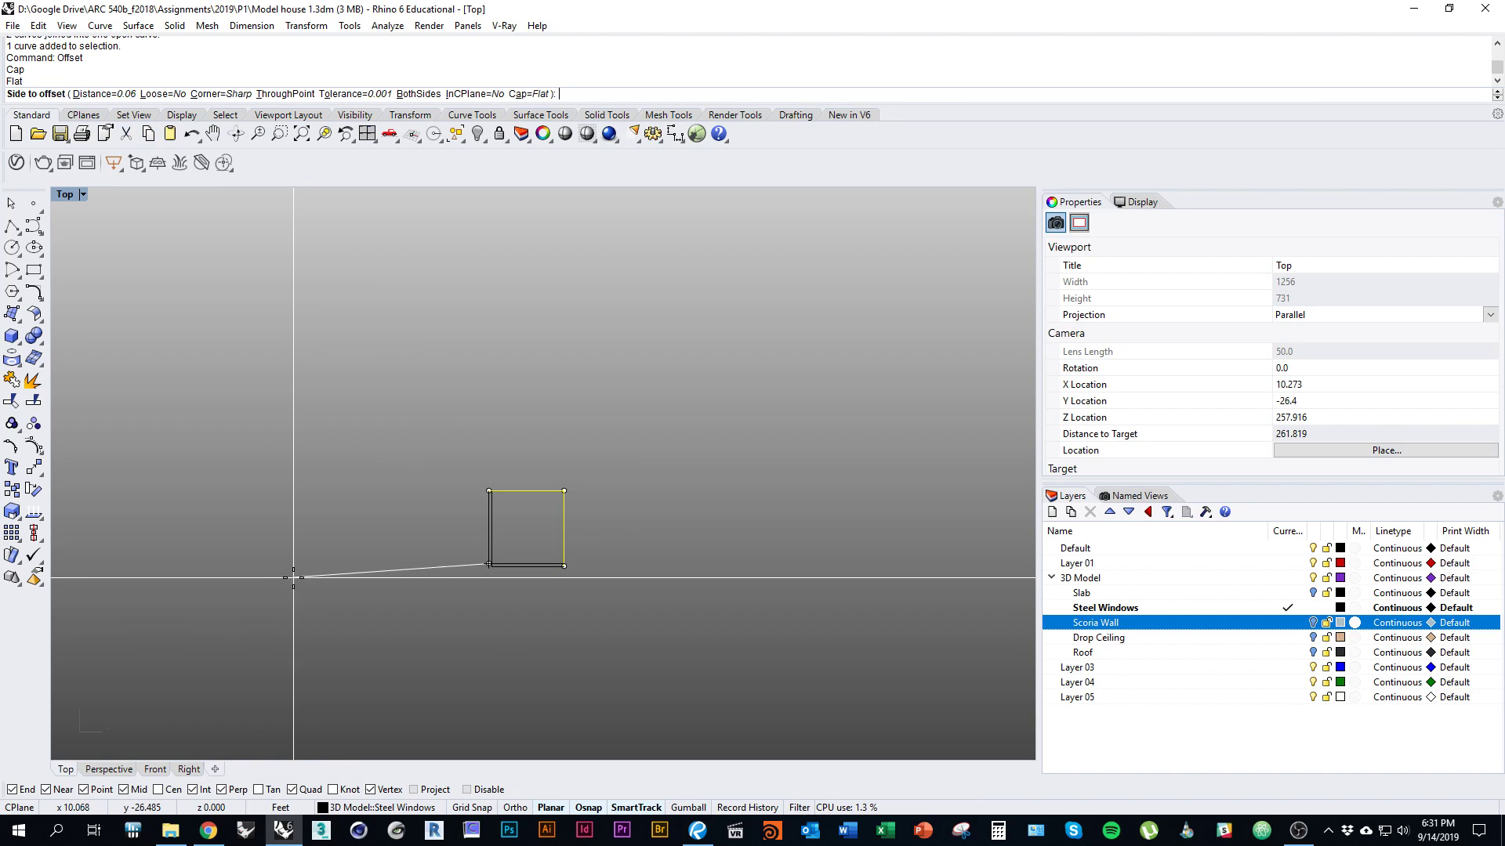
type(".01")
key("Return")
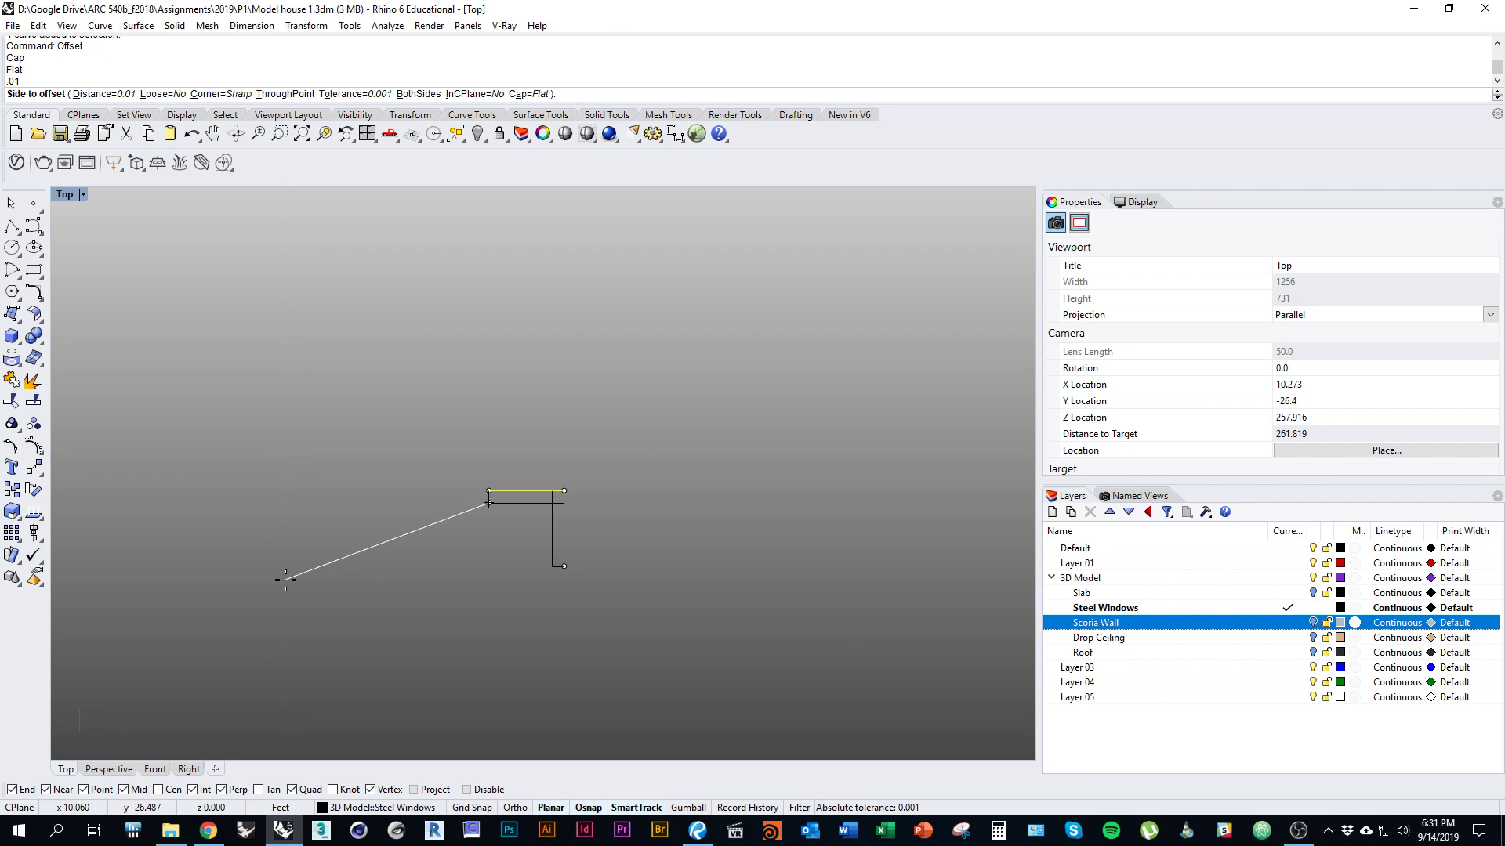
left_click(285, 581)
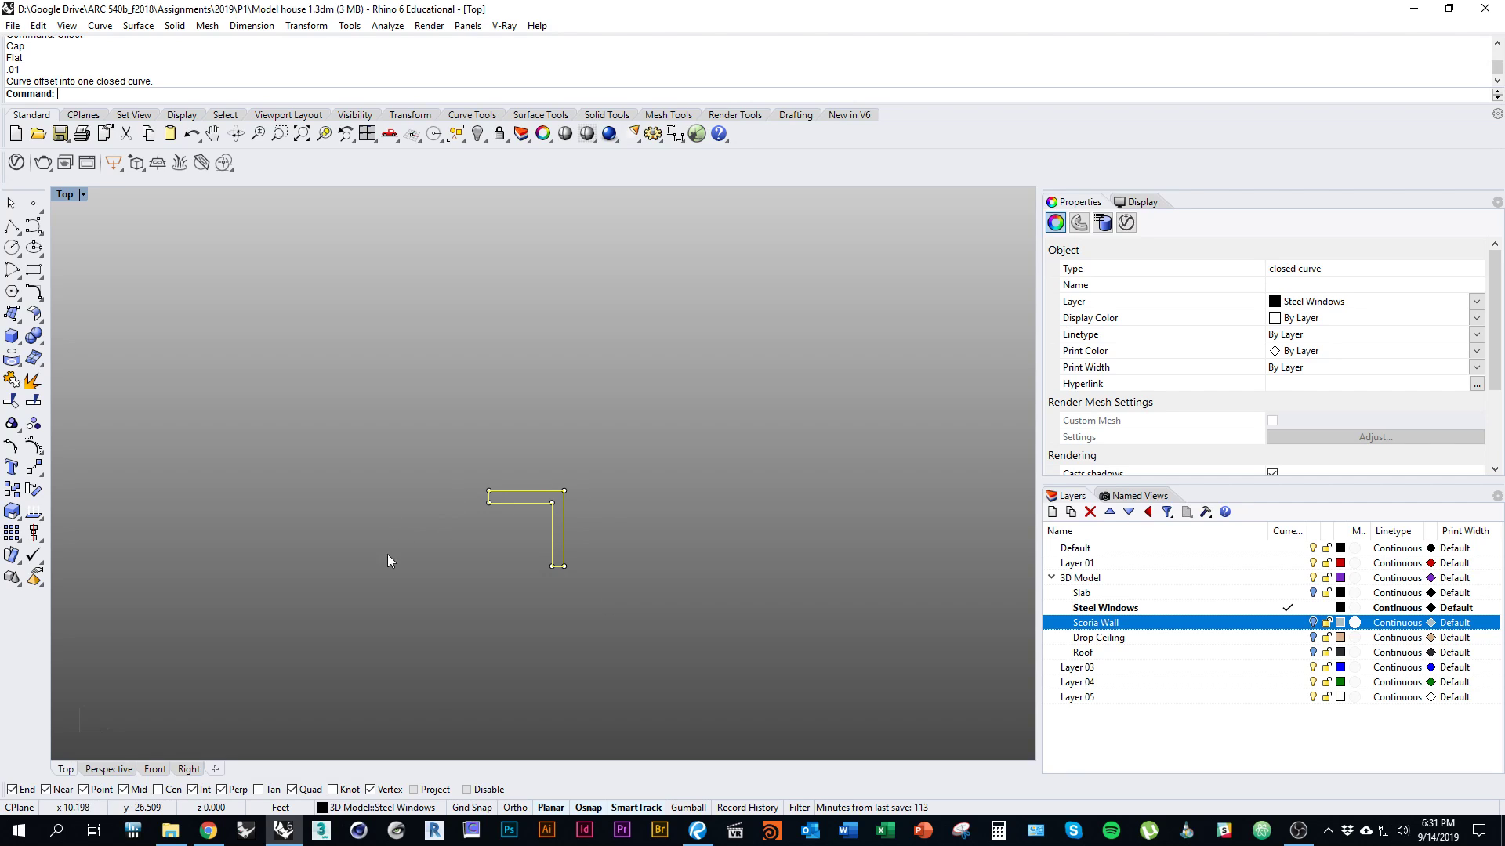
Move the closed L-profile from its outer corner onto the midpoint of the lower panel outline's vertical edge
type("M")
key("Return")
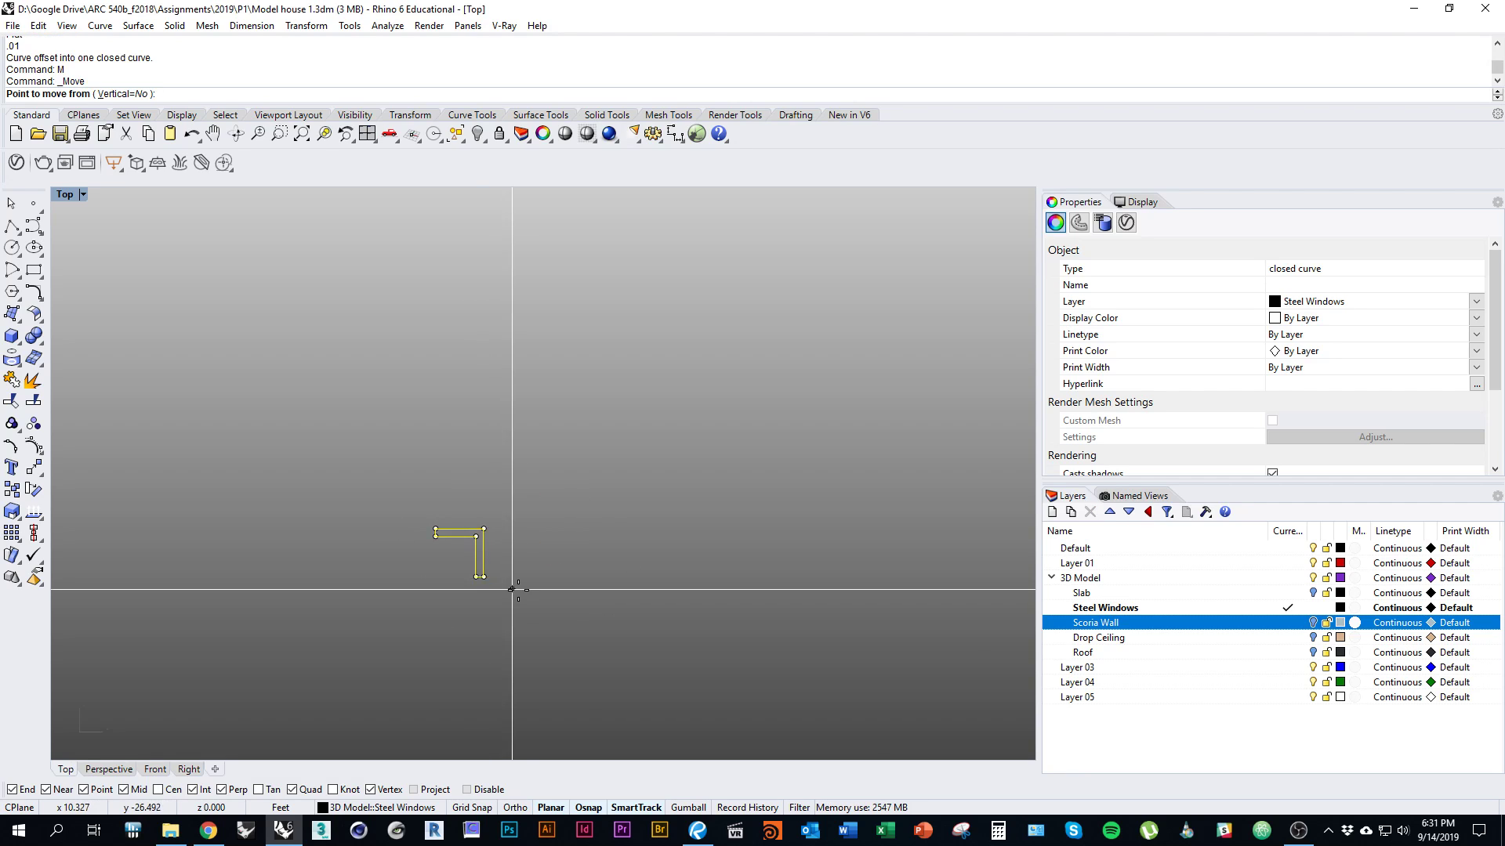
scroll(507, 491, "up", 2)
left_click(431, 492)
scroll(475, 495, "down", 5)
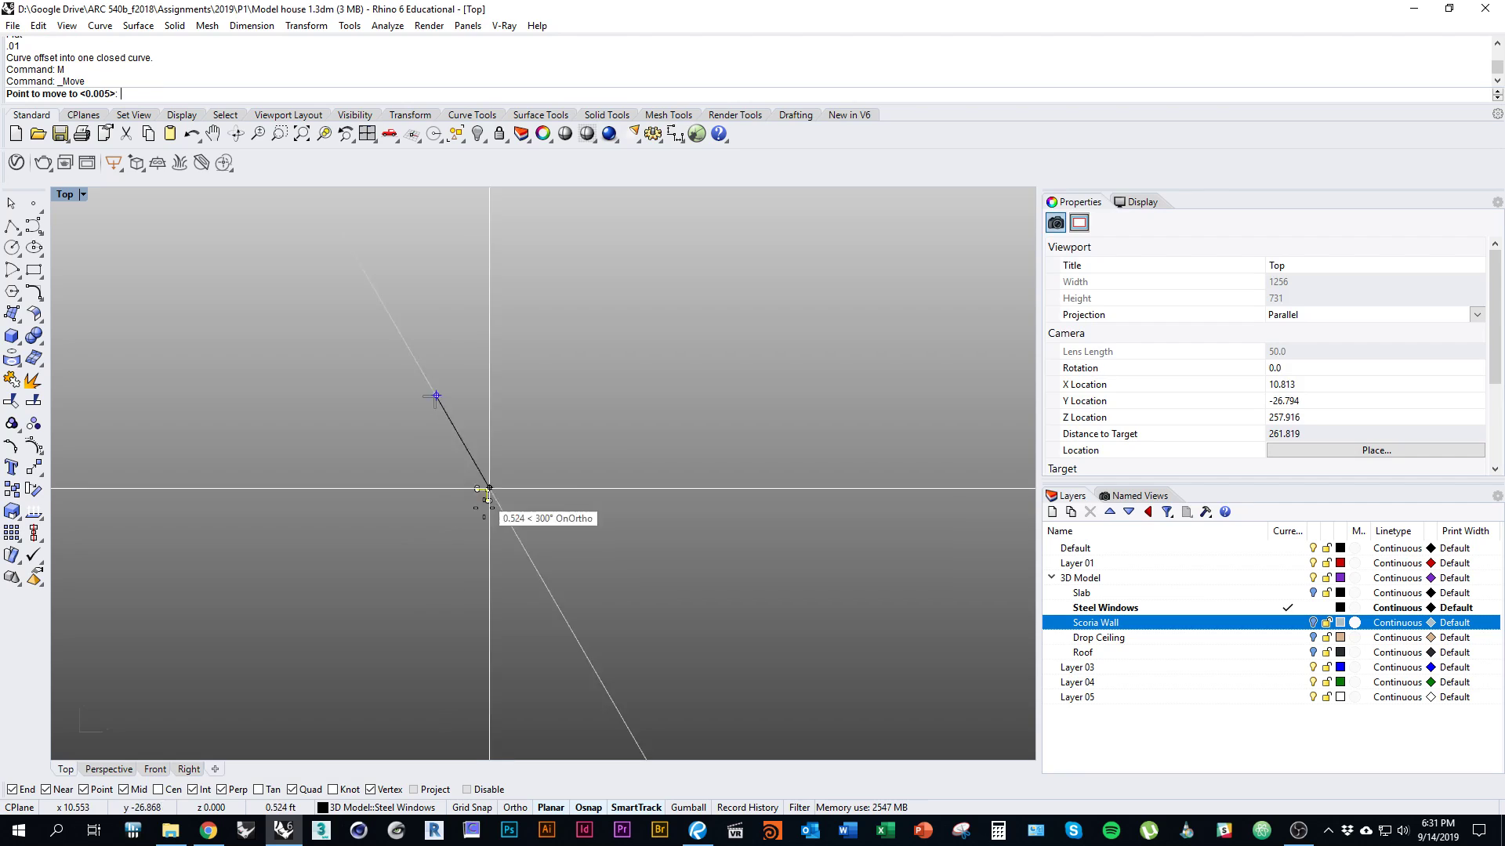
scroll(484, 558, "down", 7)
right_click_drag(527, 546, 692, 483)
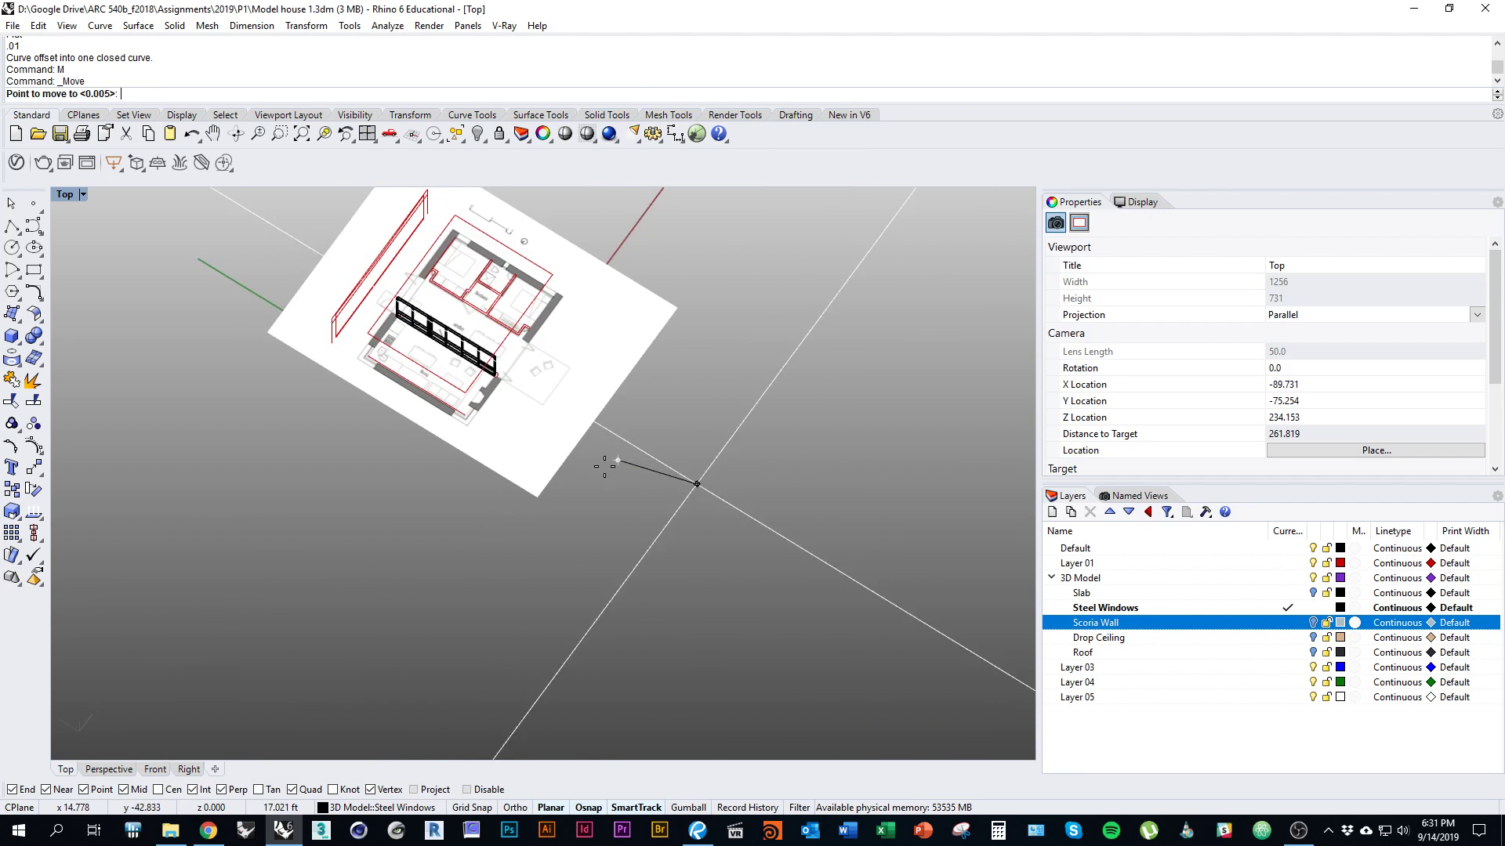
scroll(485, 384, "up", 12)
scroll(507, 366, "up", 8)
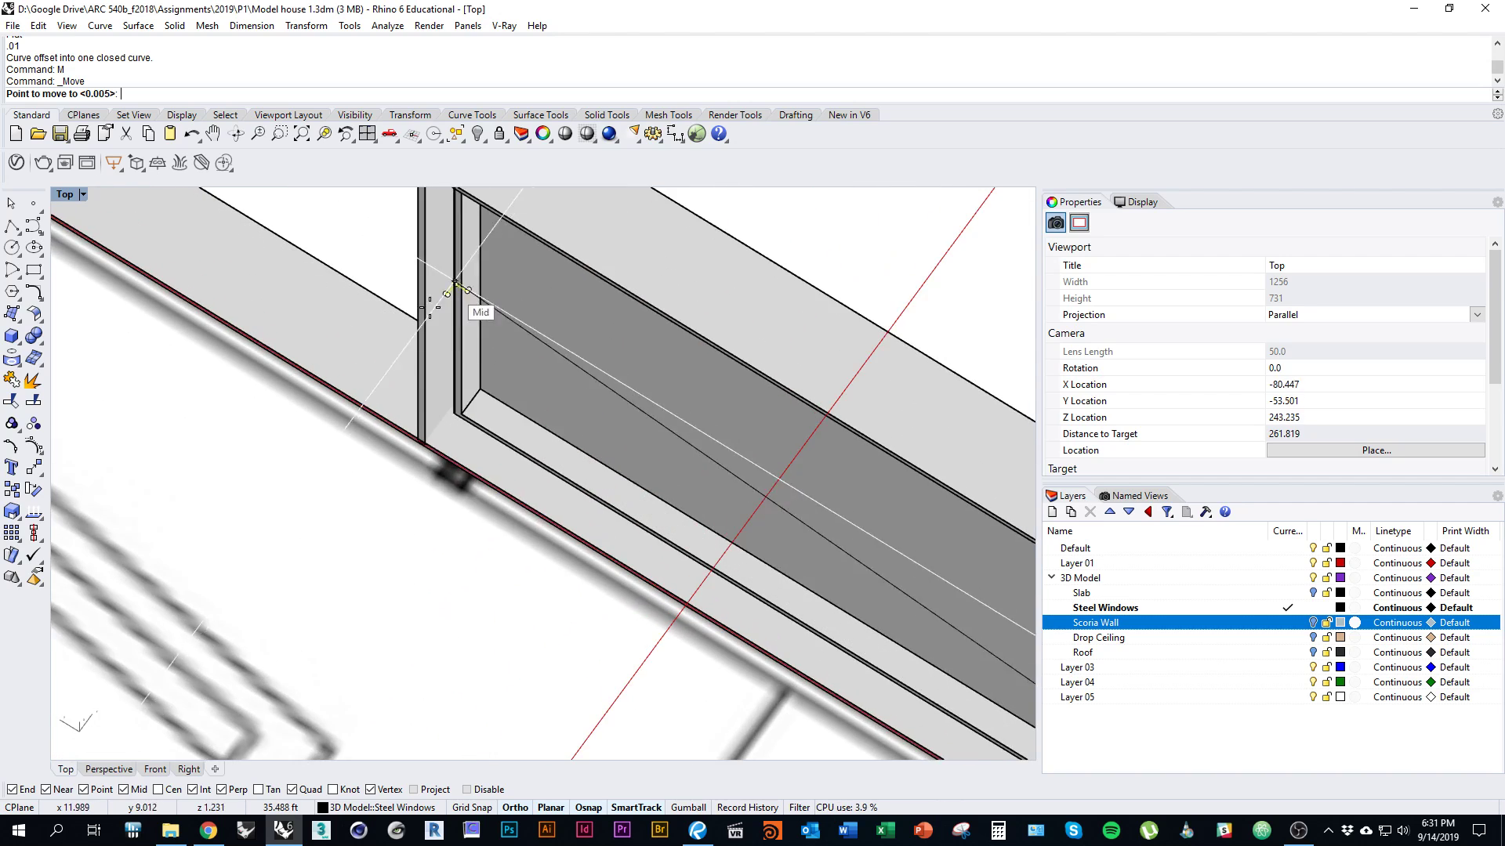
scroll(485, 450, "up", 4)
left_click(454, 382, "shift")
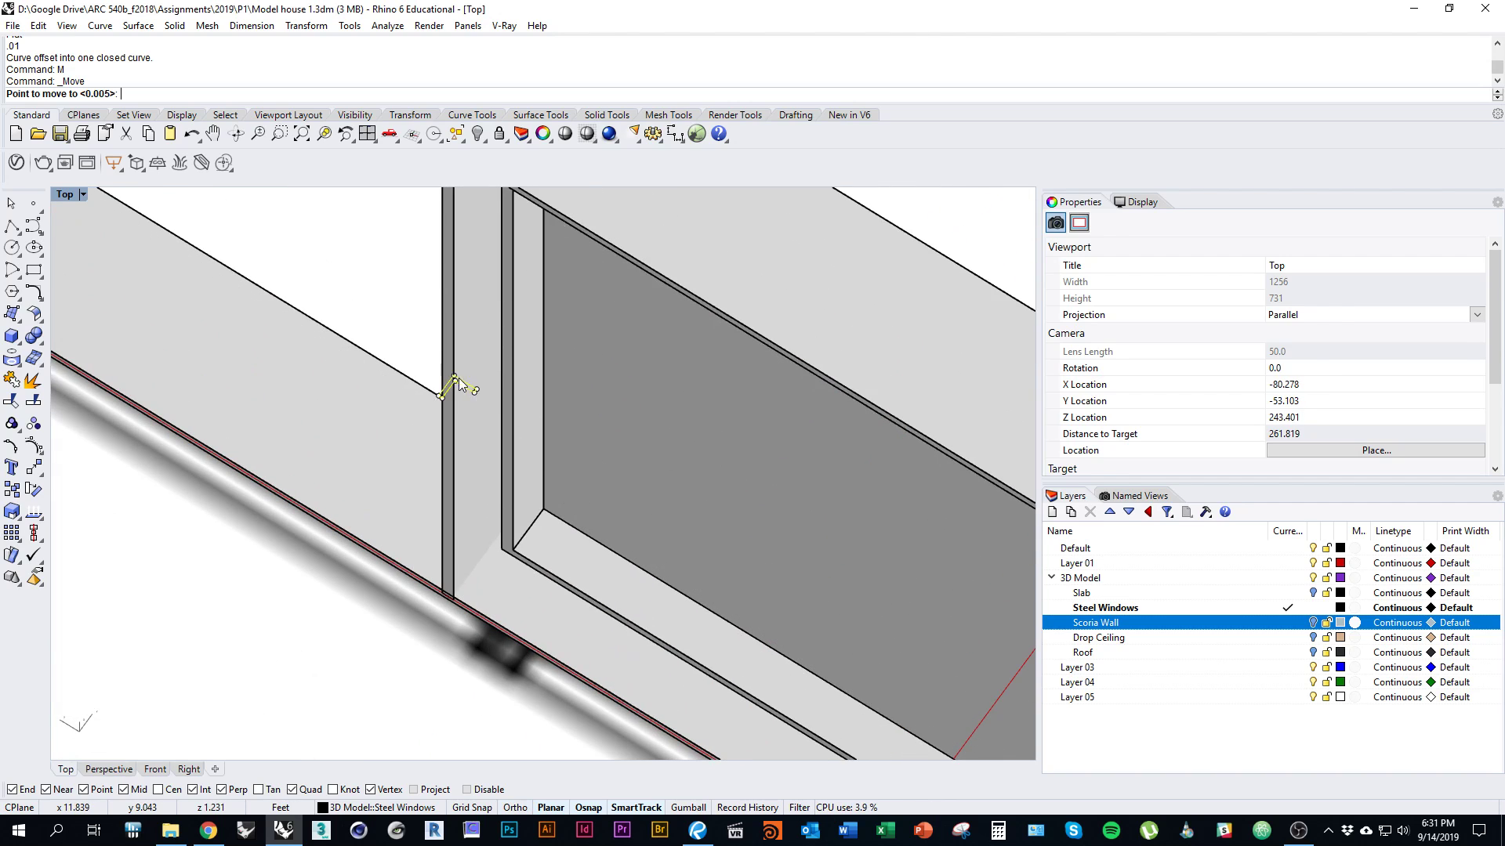
Examine how the L-profile sits against the lower panel's outline and the adjacent mullion, with both curves highlighted, and clear the selection
scroll(513, 374, "down", 9)
right_click_drag(508, 444, 527, 396, "ctrl+shift")
left_click(449, 554, "shift")
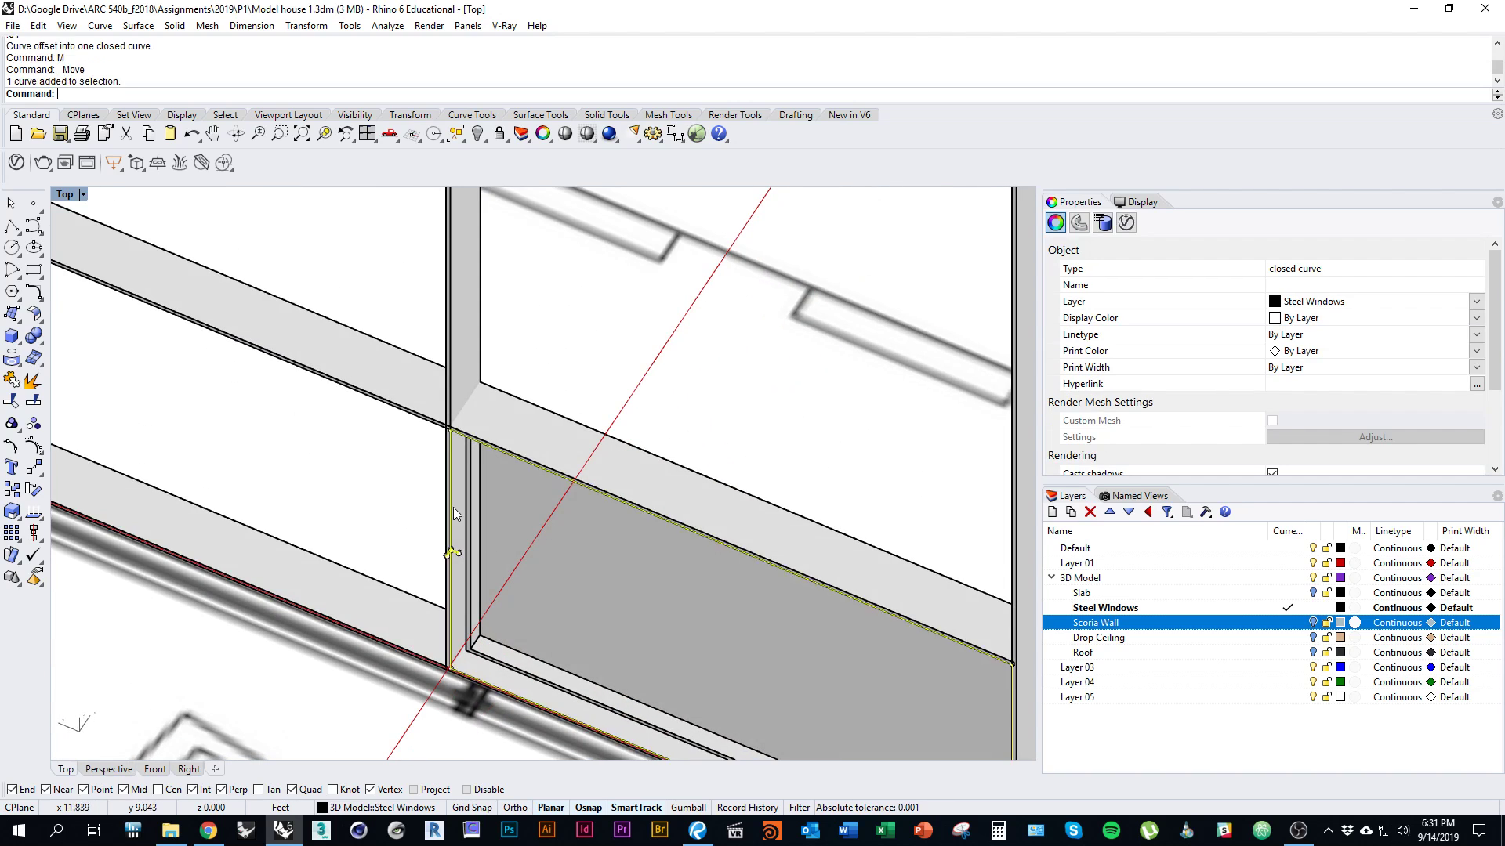
scroll(541, 330, "down", 9)
right_click_drag(538, 481, 562, 498, "ctrl+shift")
scroll(561, 478, "up", 9)
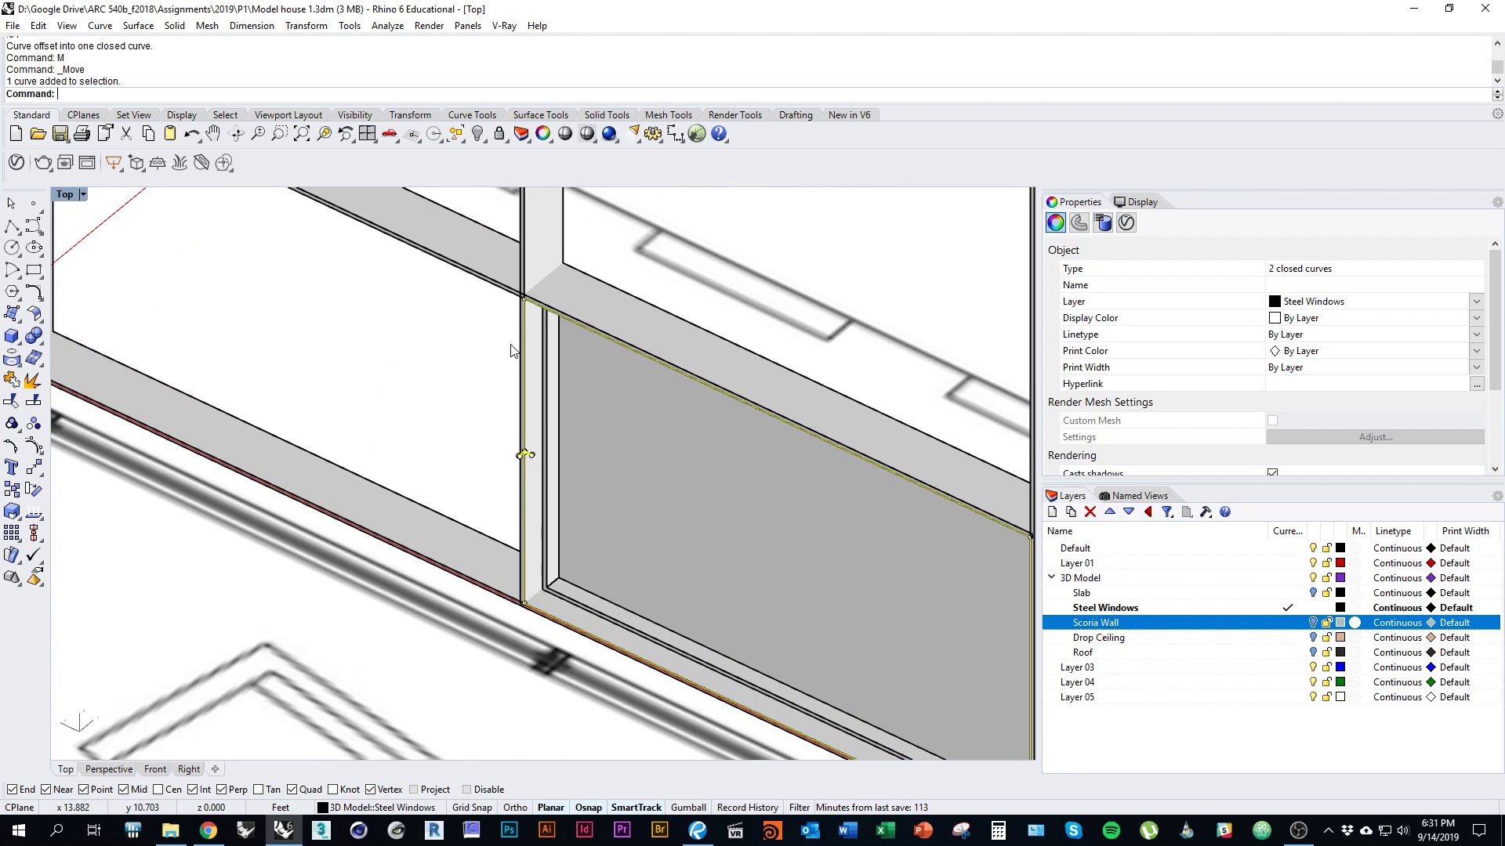
right_click_drag(868, 546, 747, 390)
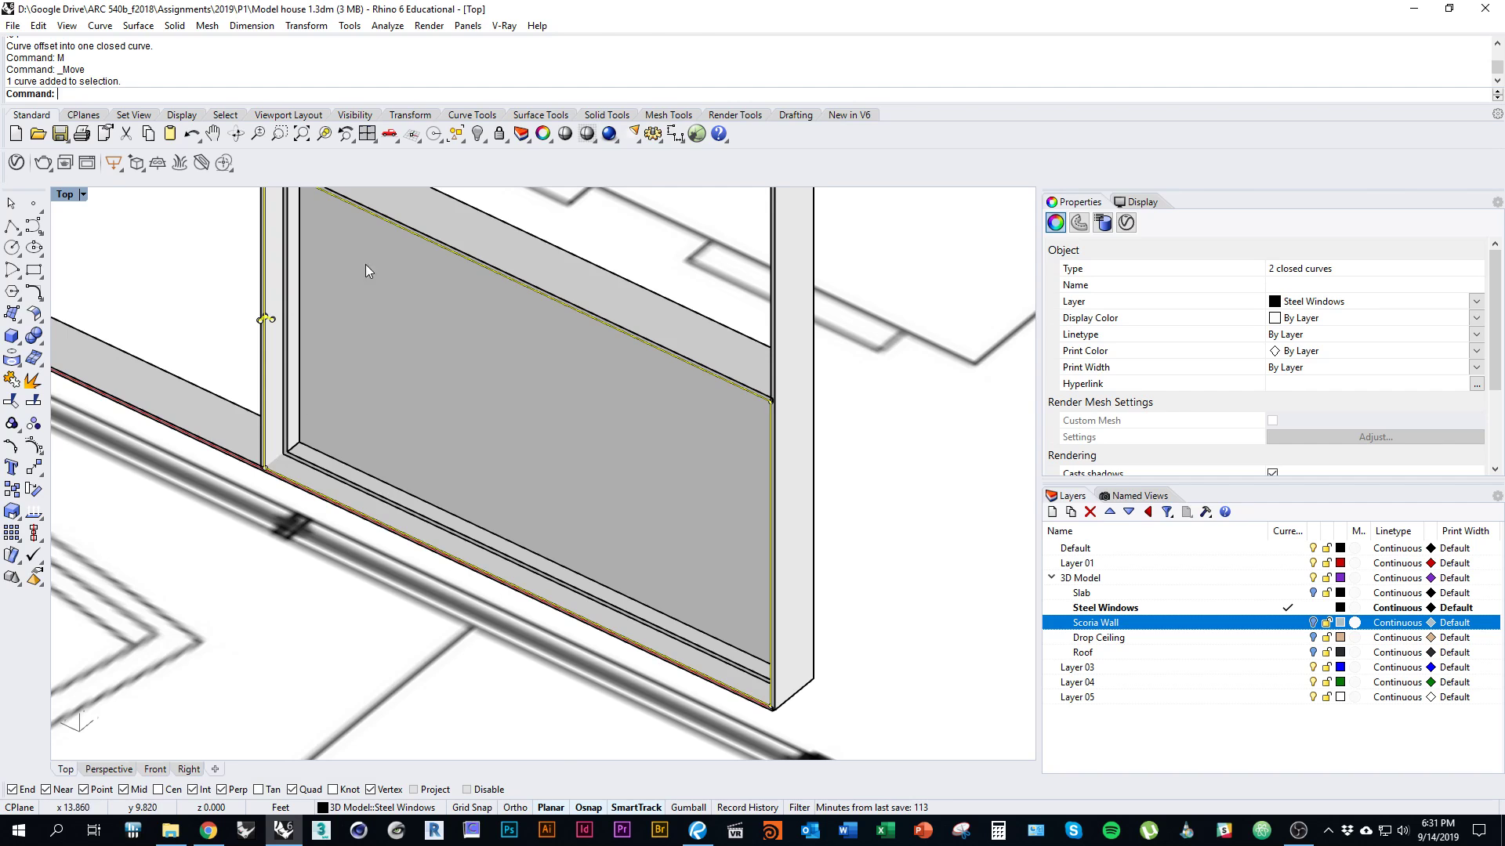
right_click_drag(342, 270, 575, 302)
right_click_drag(566, 478, 621, 492)
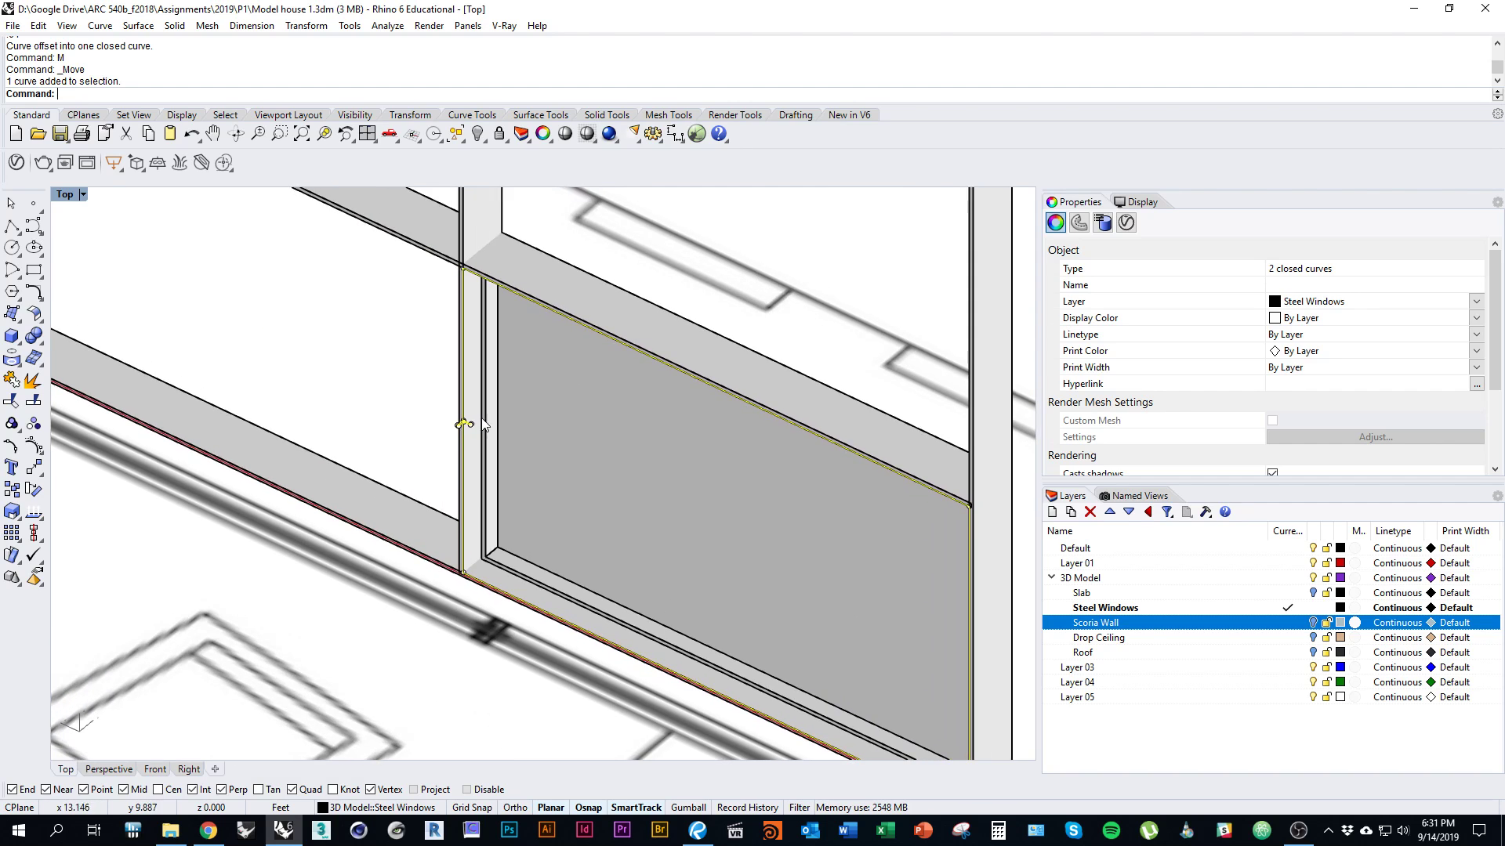
scroll(483, 430, "up", 6)
right_click_drag(487, 375, 539, 408)
scroll(515, 463, "up", 3)
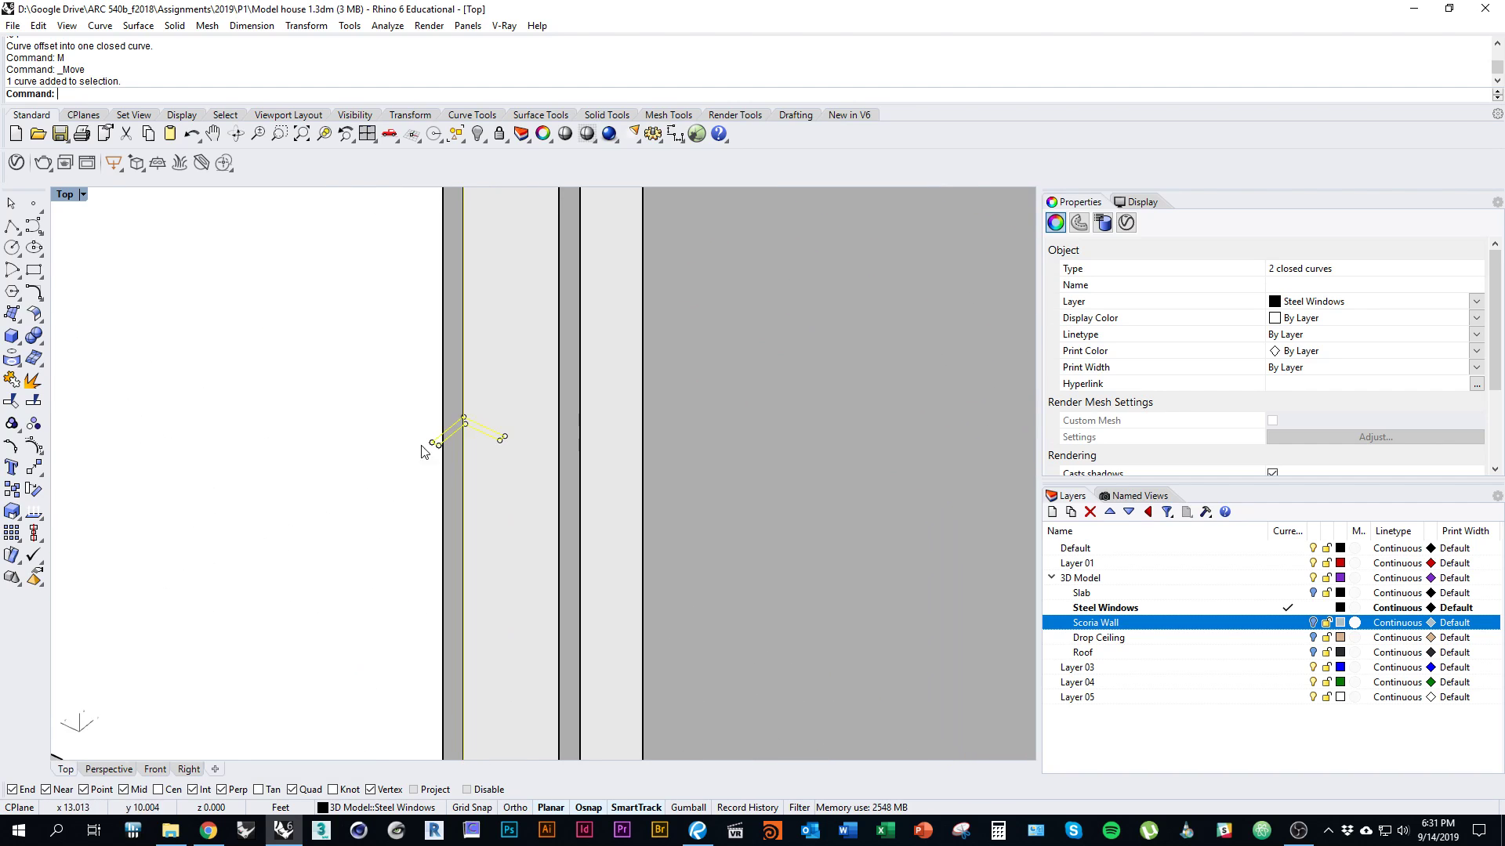
scroll(459, 477, "down", 3)
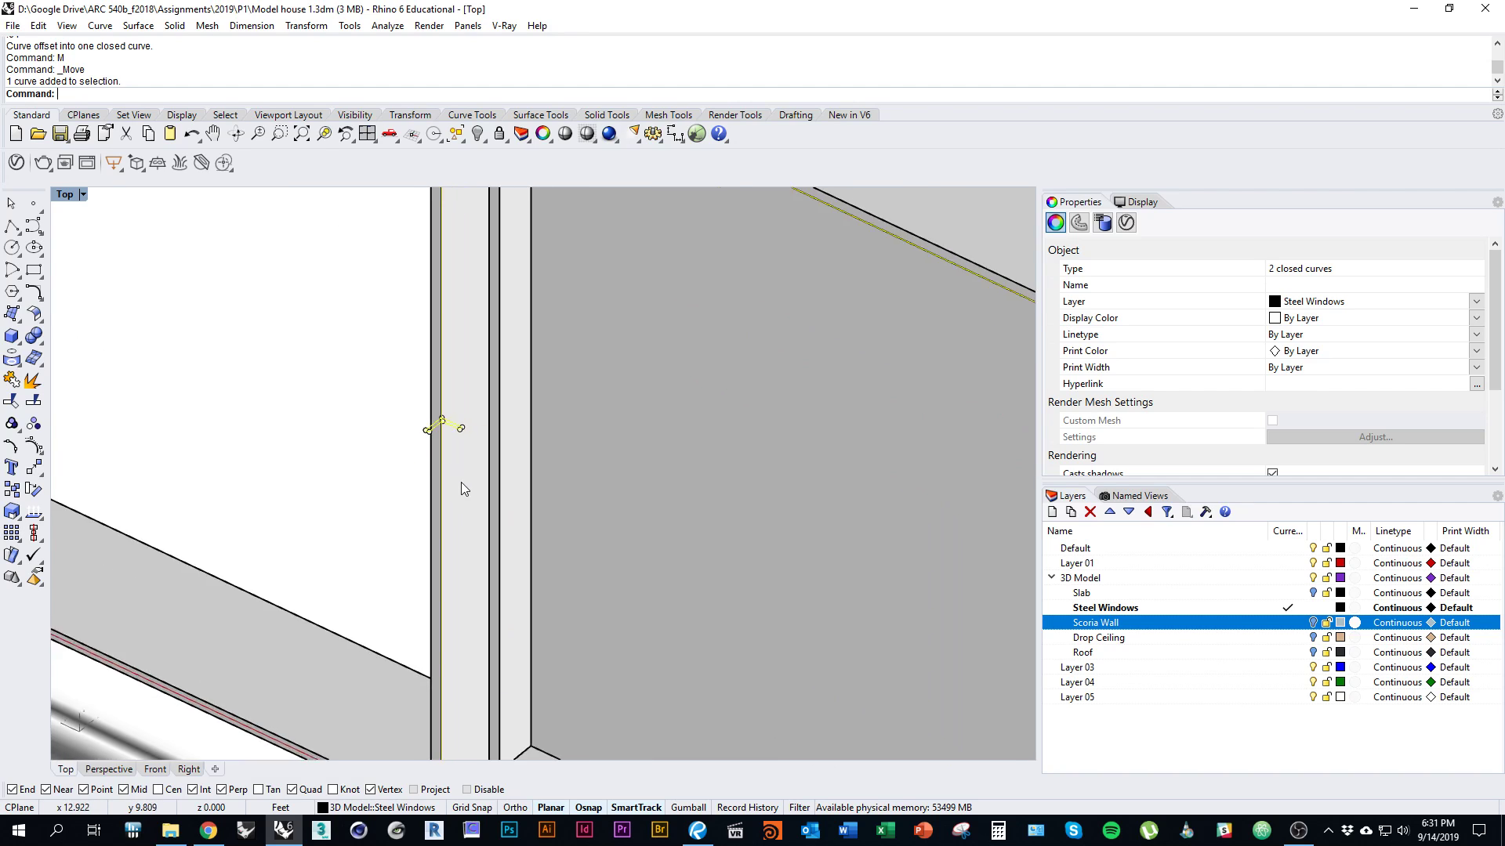
key("Escape")
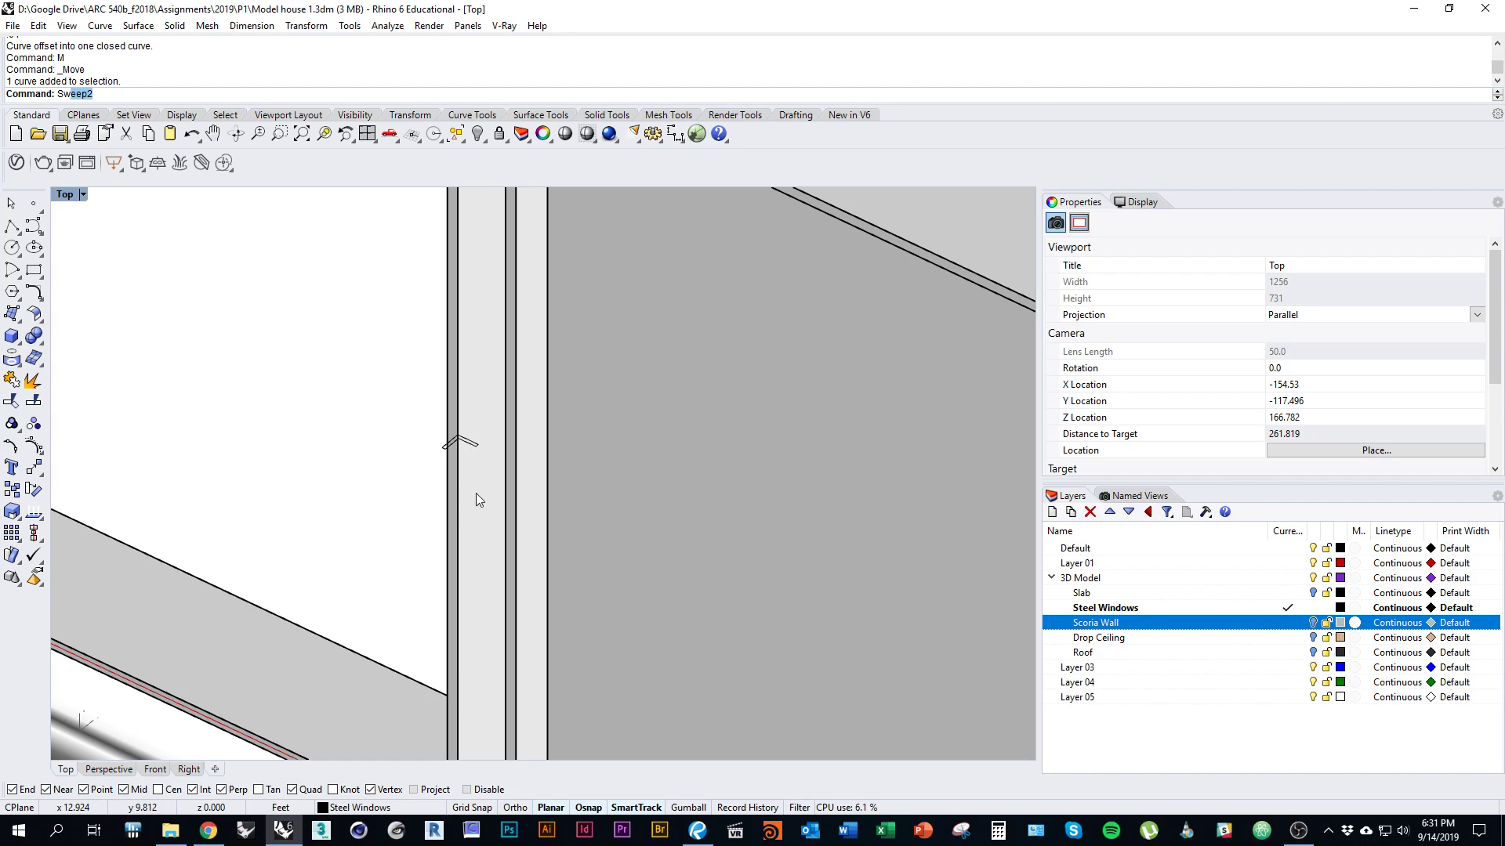
Set up a one-rail sweep of the L-profile along the lower panel's rectangular outline, accepting the default seam point
type("1")
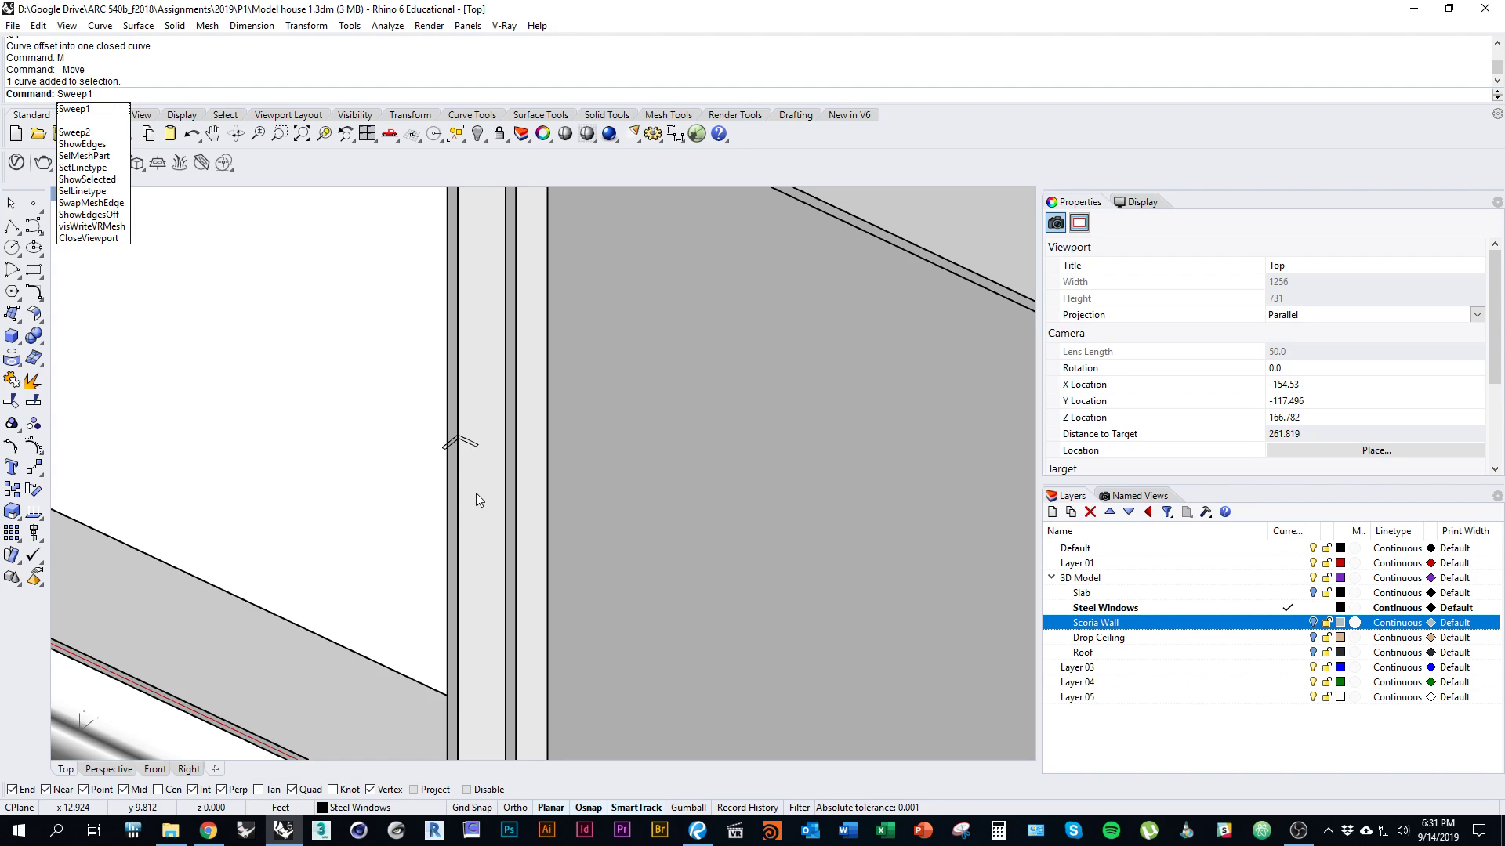
key("Return")
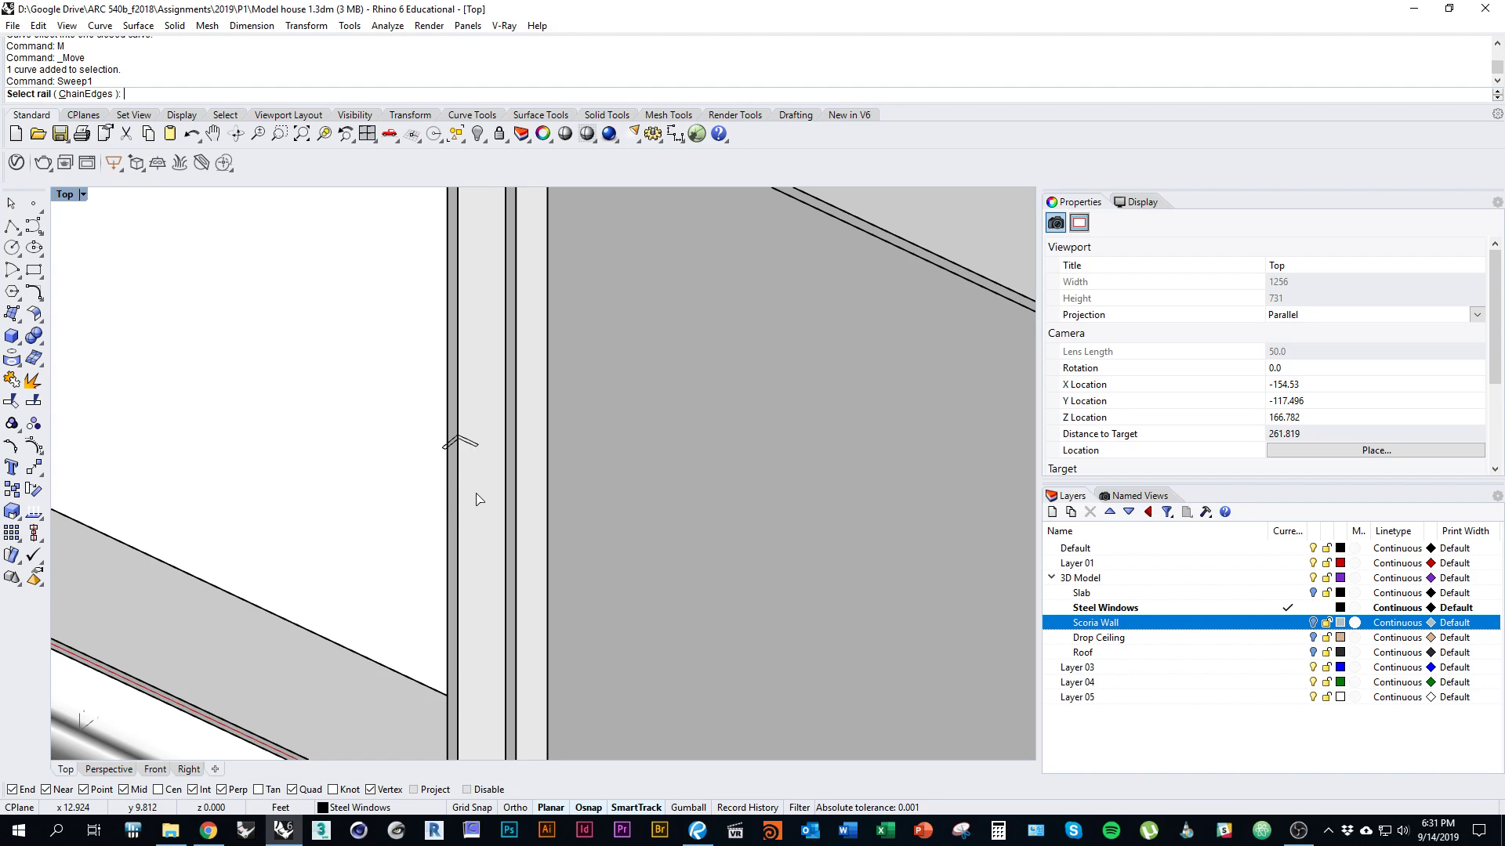
scroll(473, 446, "up", 1)
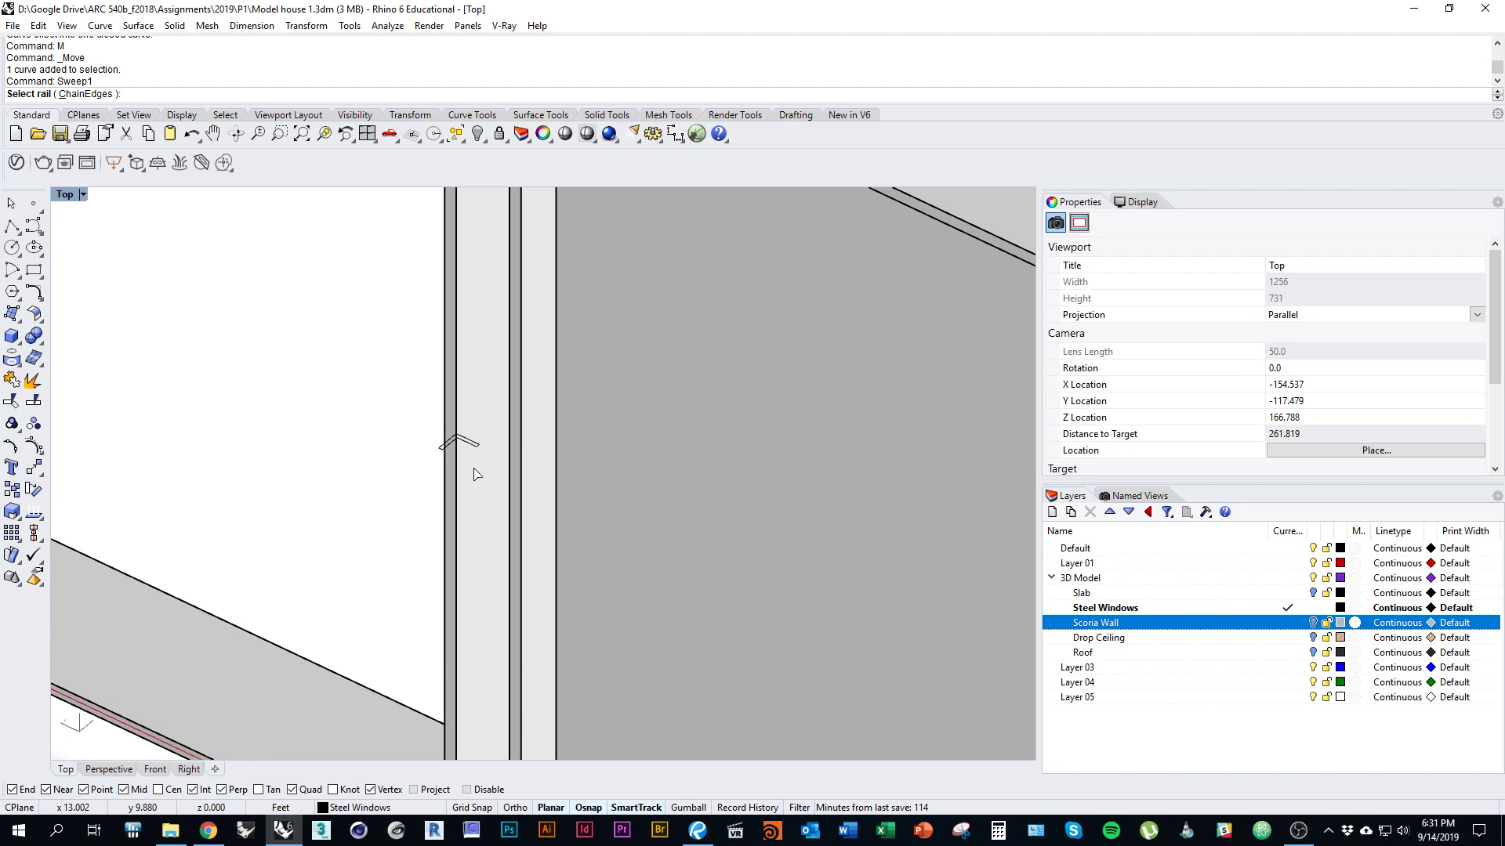
left_click(458, 408)
left_click(496, 449)
scroll(392, 354, "down", 8)
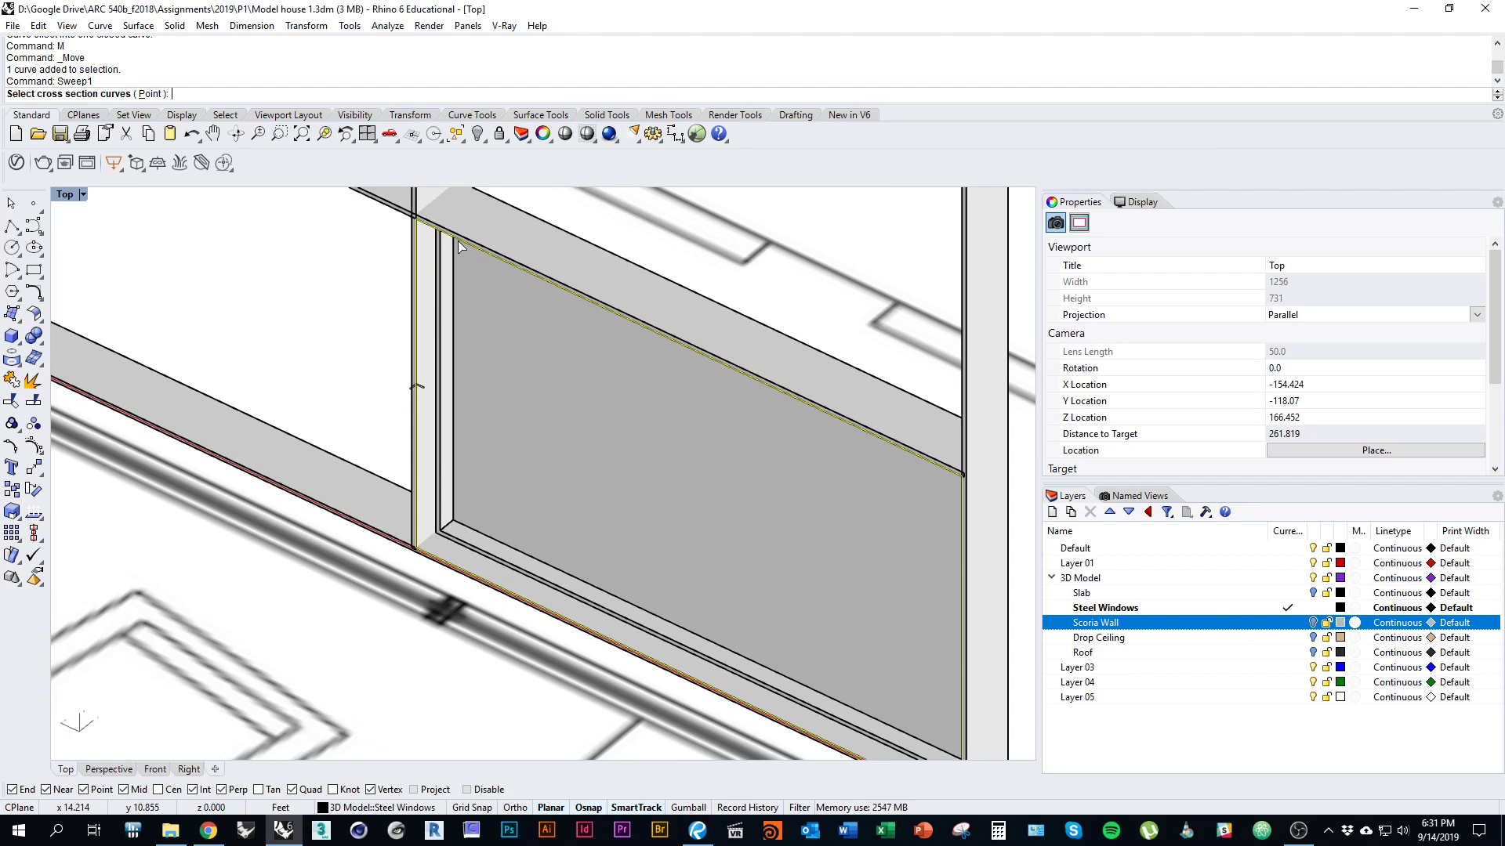
scroll(383, 408, "up", 5)
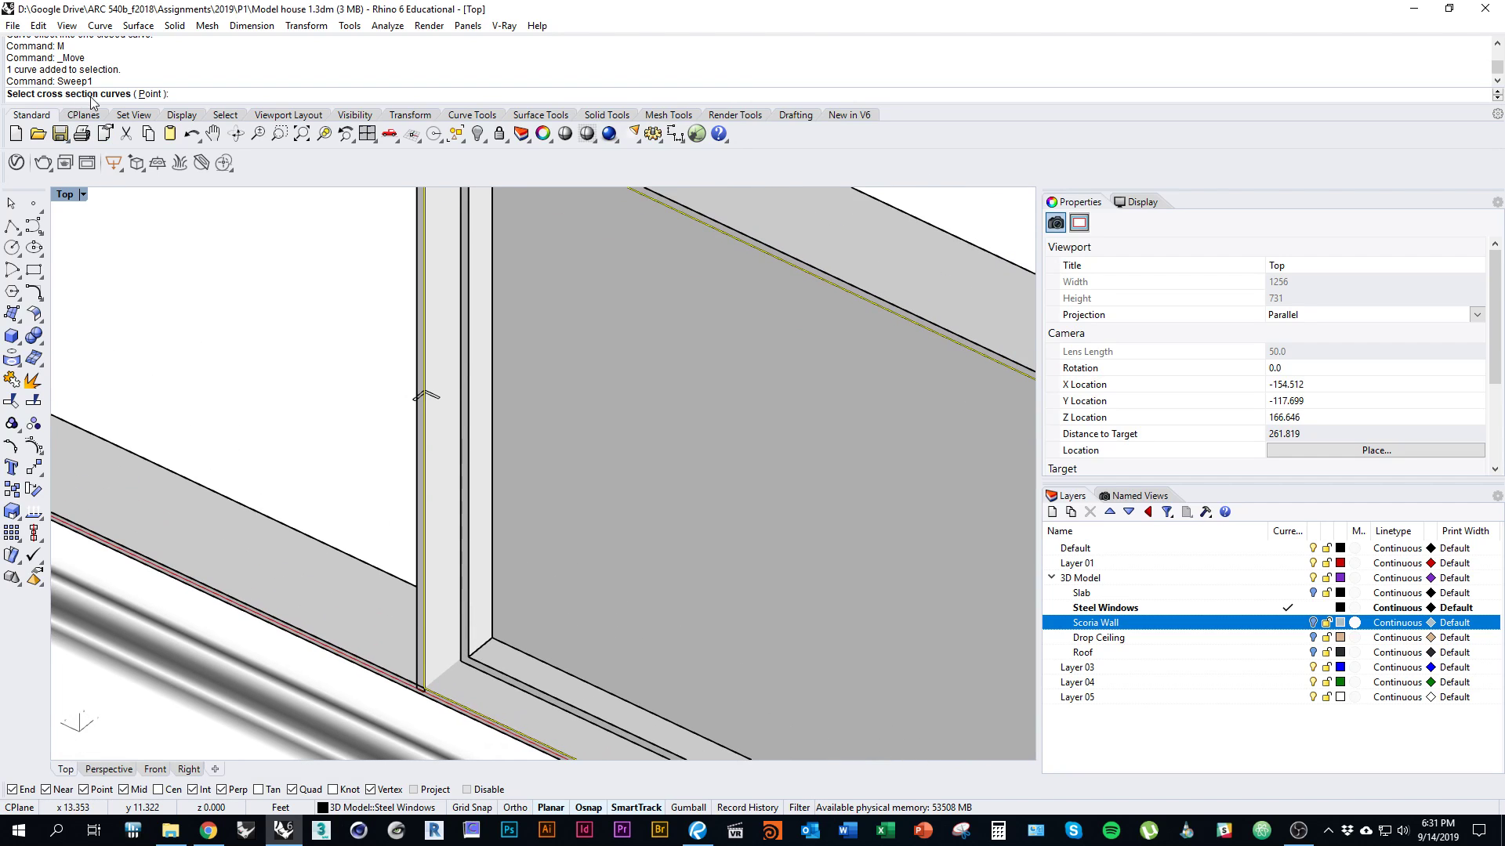
scroll(443, 396, "up", 3)
left_click(413, 363)
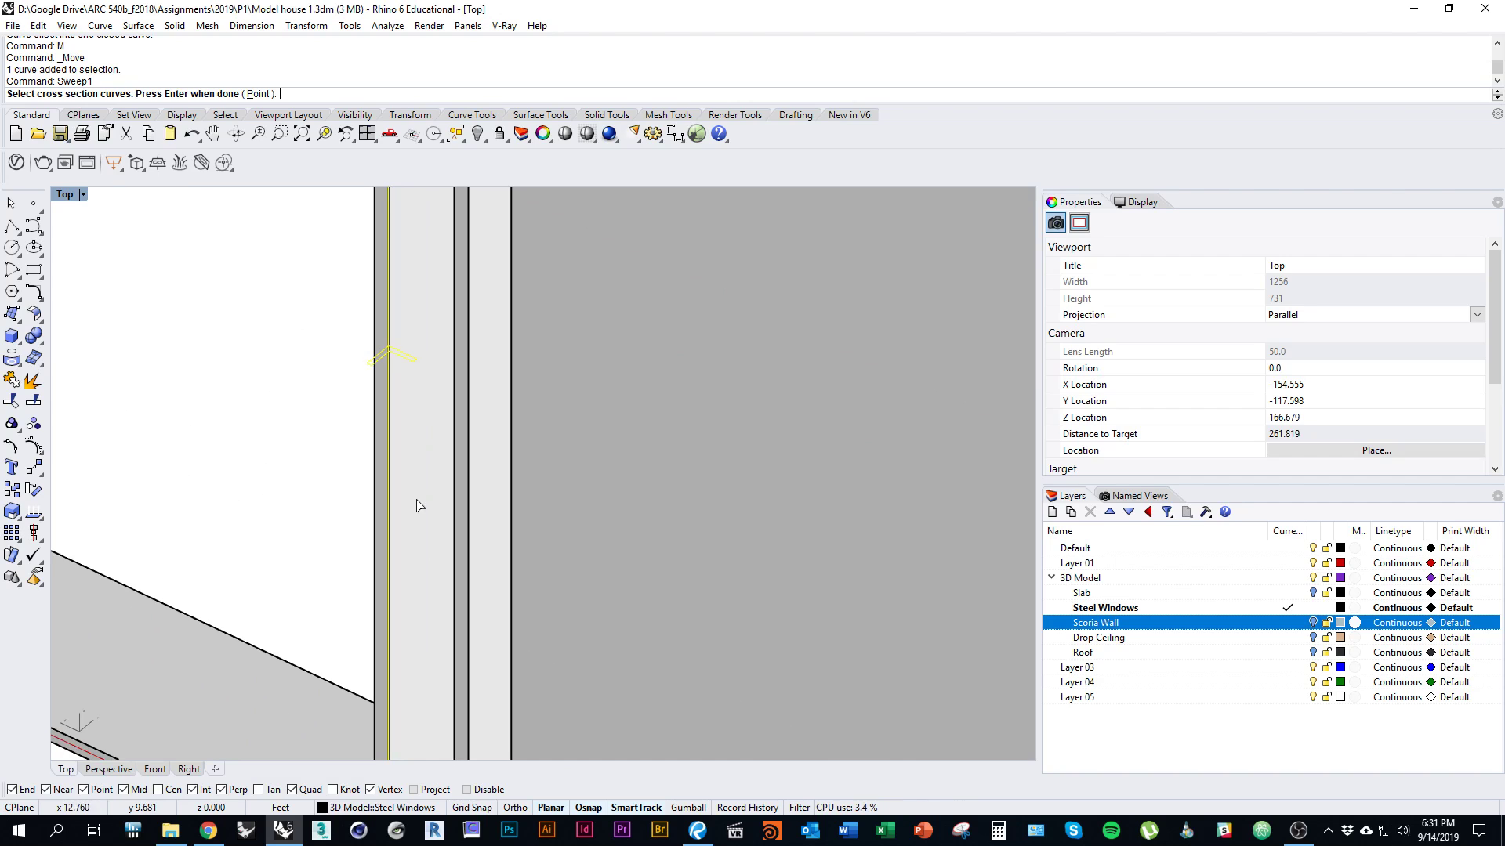
scroll(386, 419, "down", 3)
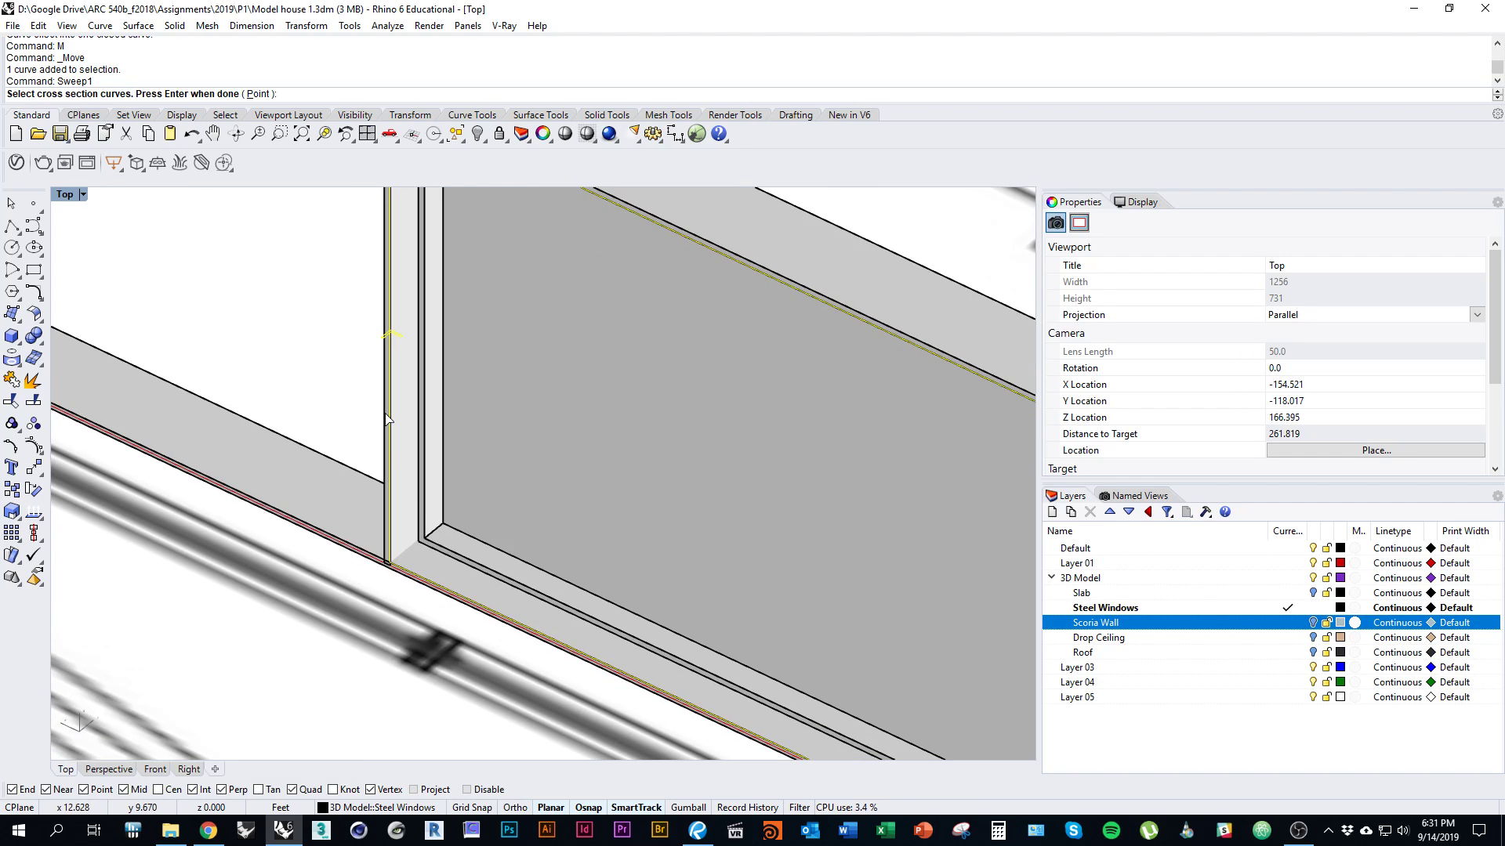
key("Return")
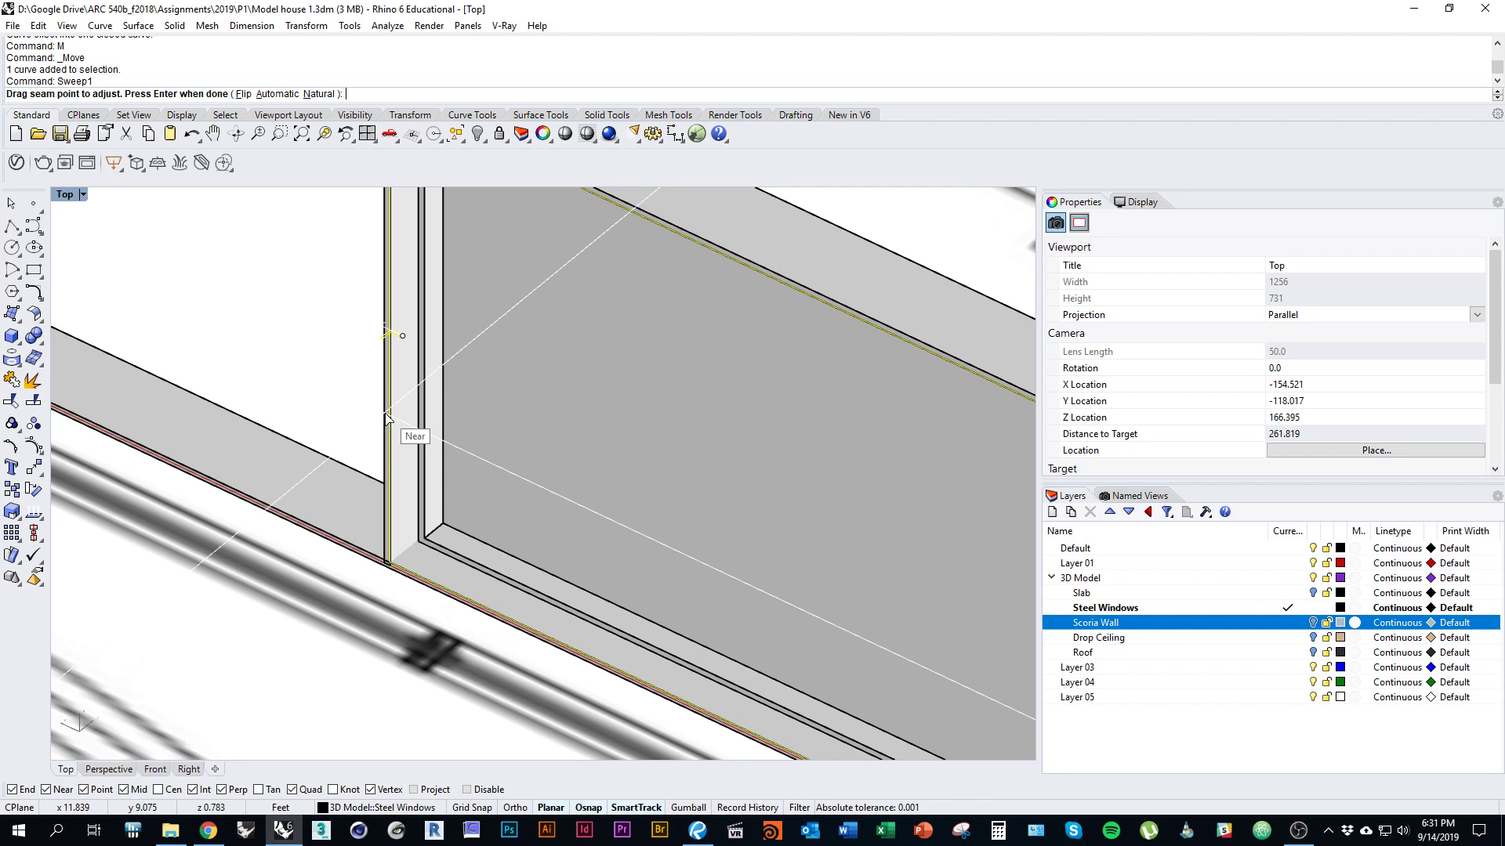
key("Return")
Examine the previewed L-profile sweep along the lower panel's vertical edge and at the corners of its outline
right_click_drag(404, 546, 391, 460)
scroll(391, 460, "up", 8)
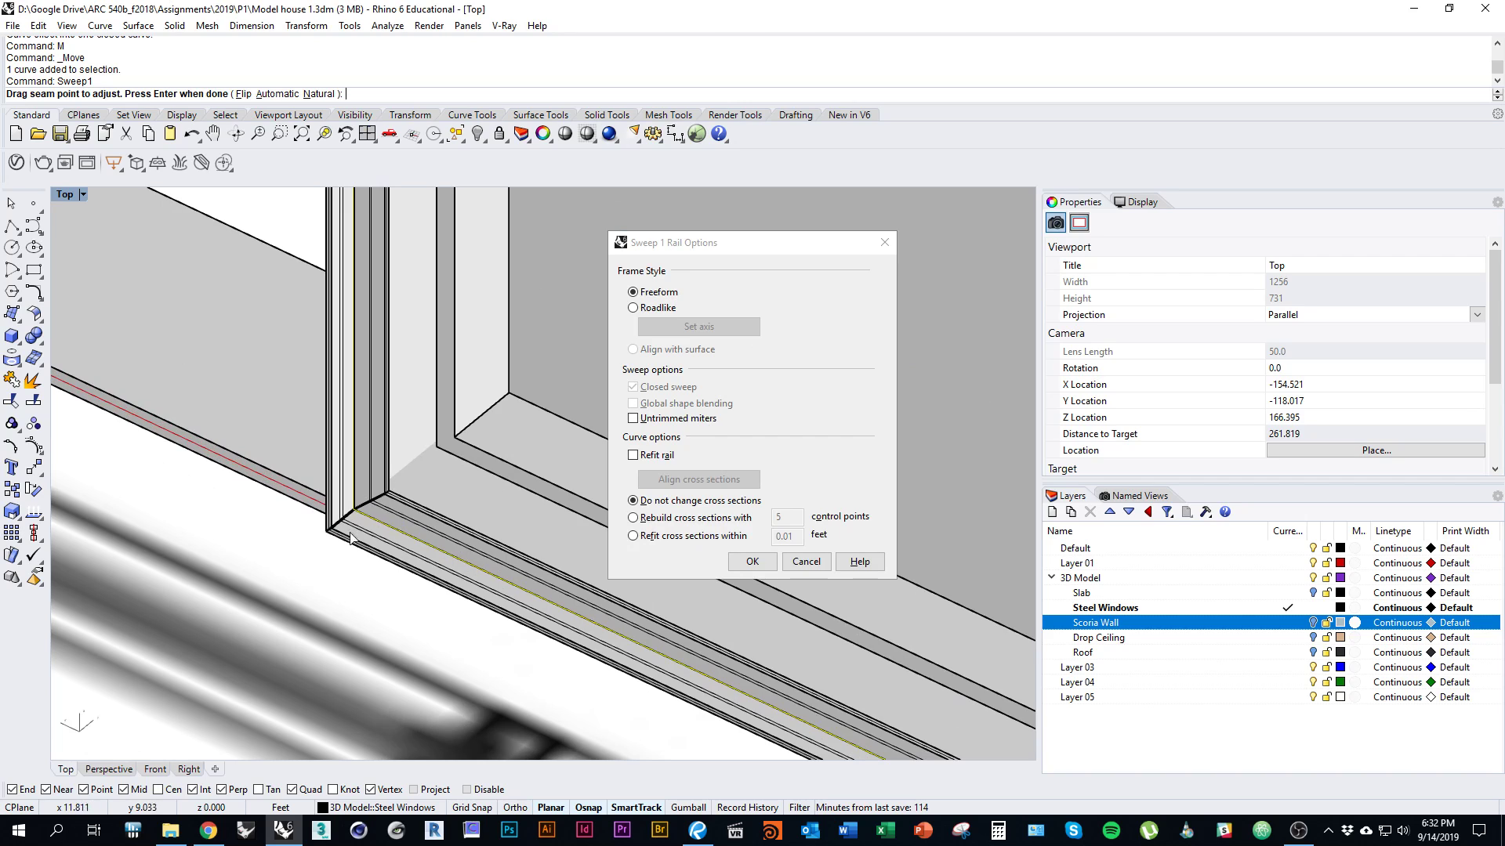
scroll(389, 507, "down", 14)
right_click_drag(417, 667, 397, 611)
scroll(591, 599, "up", 6)
right_click_drag(591, 600, 555, 672)
scroll(327, 462, "down", 3)
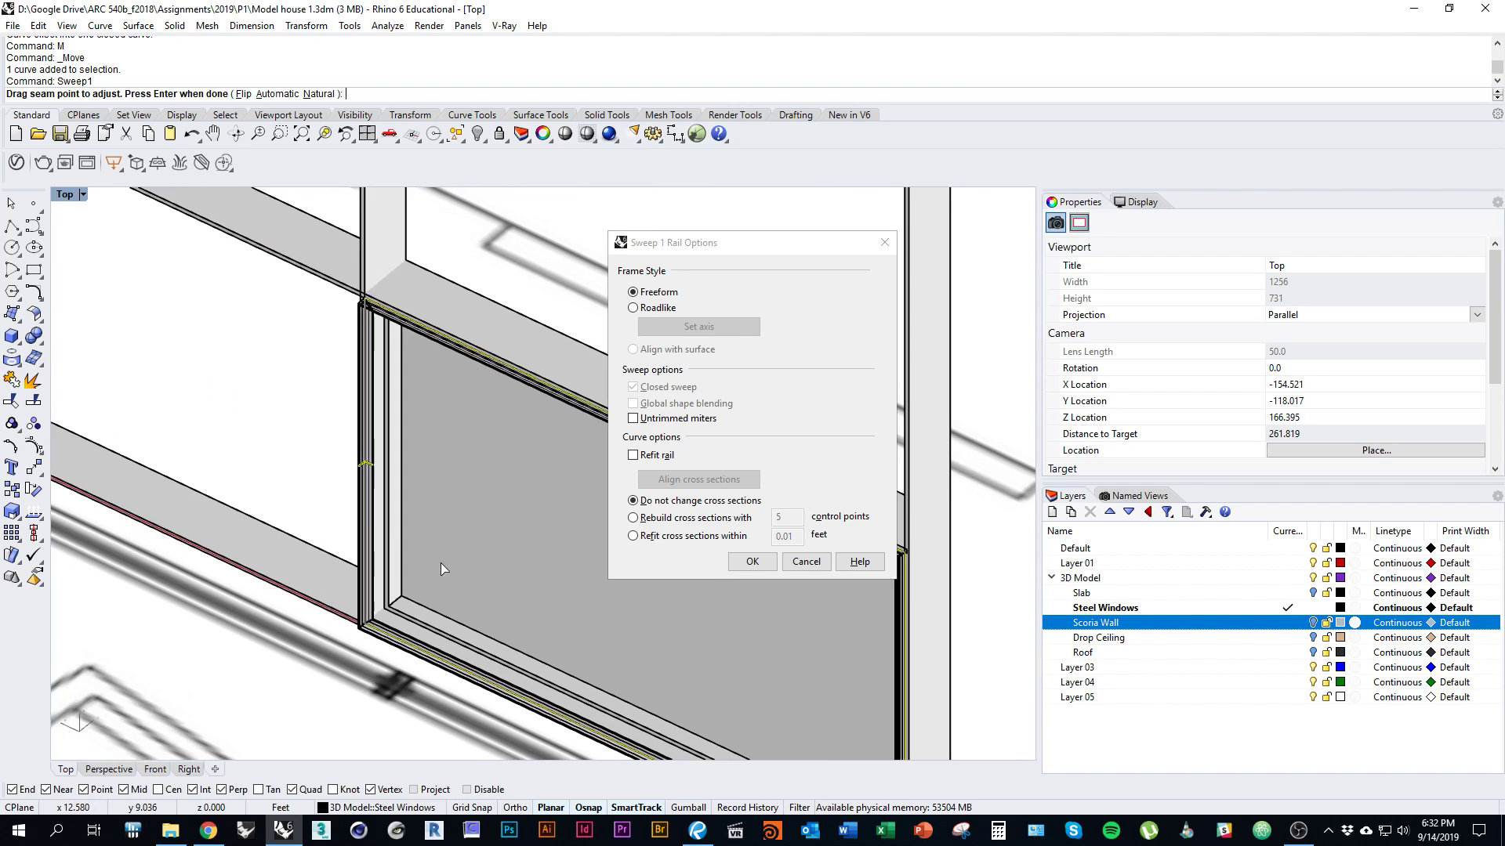
scroll(397, 457, "up", 4)
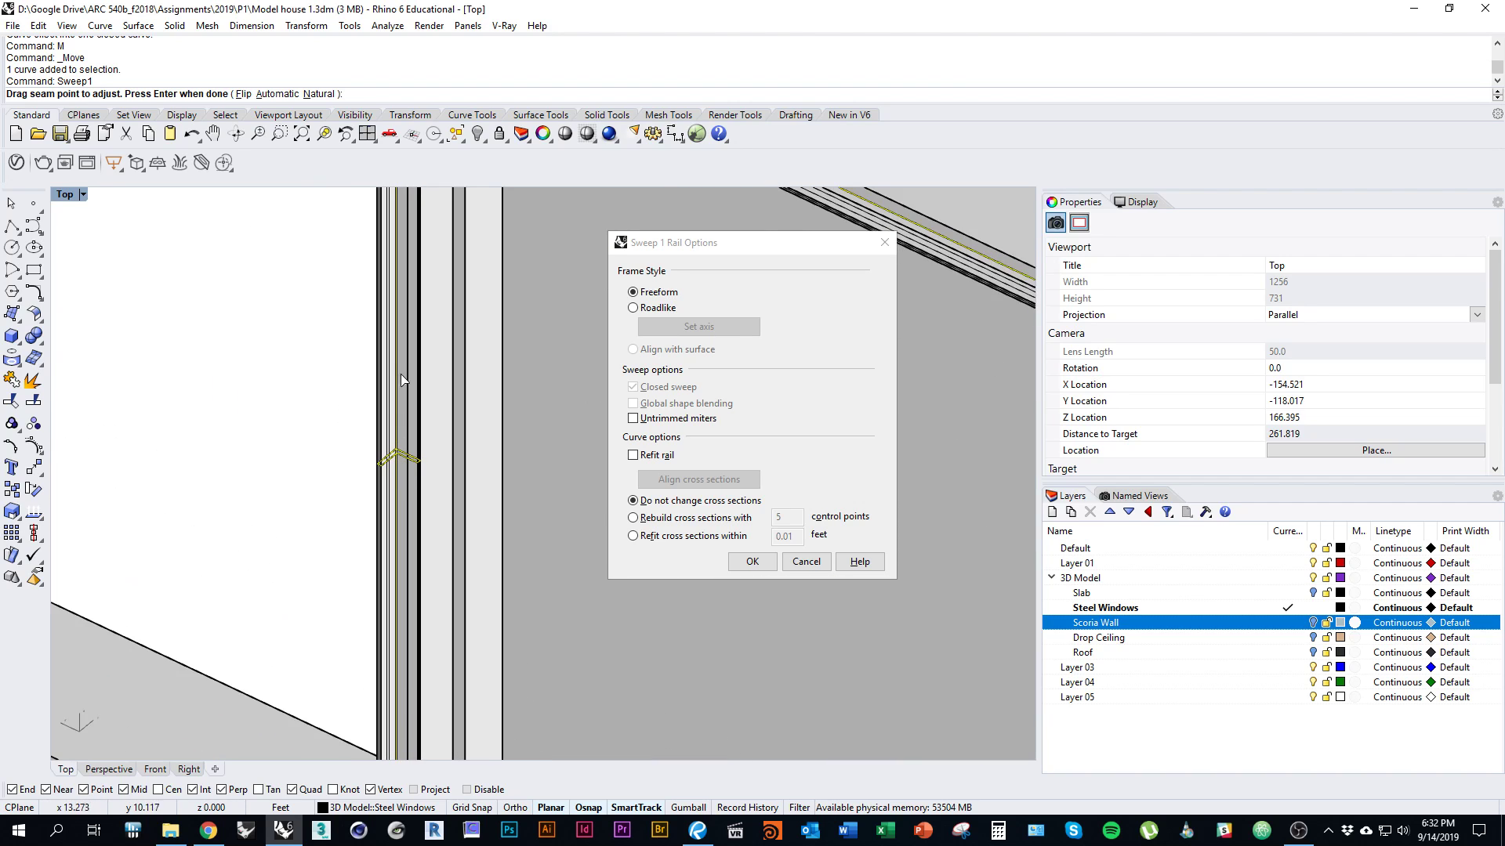
right_click_drag(400, 285, 409, 519)
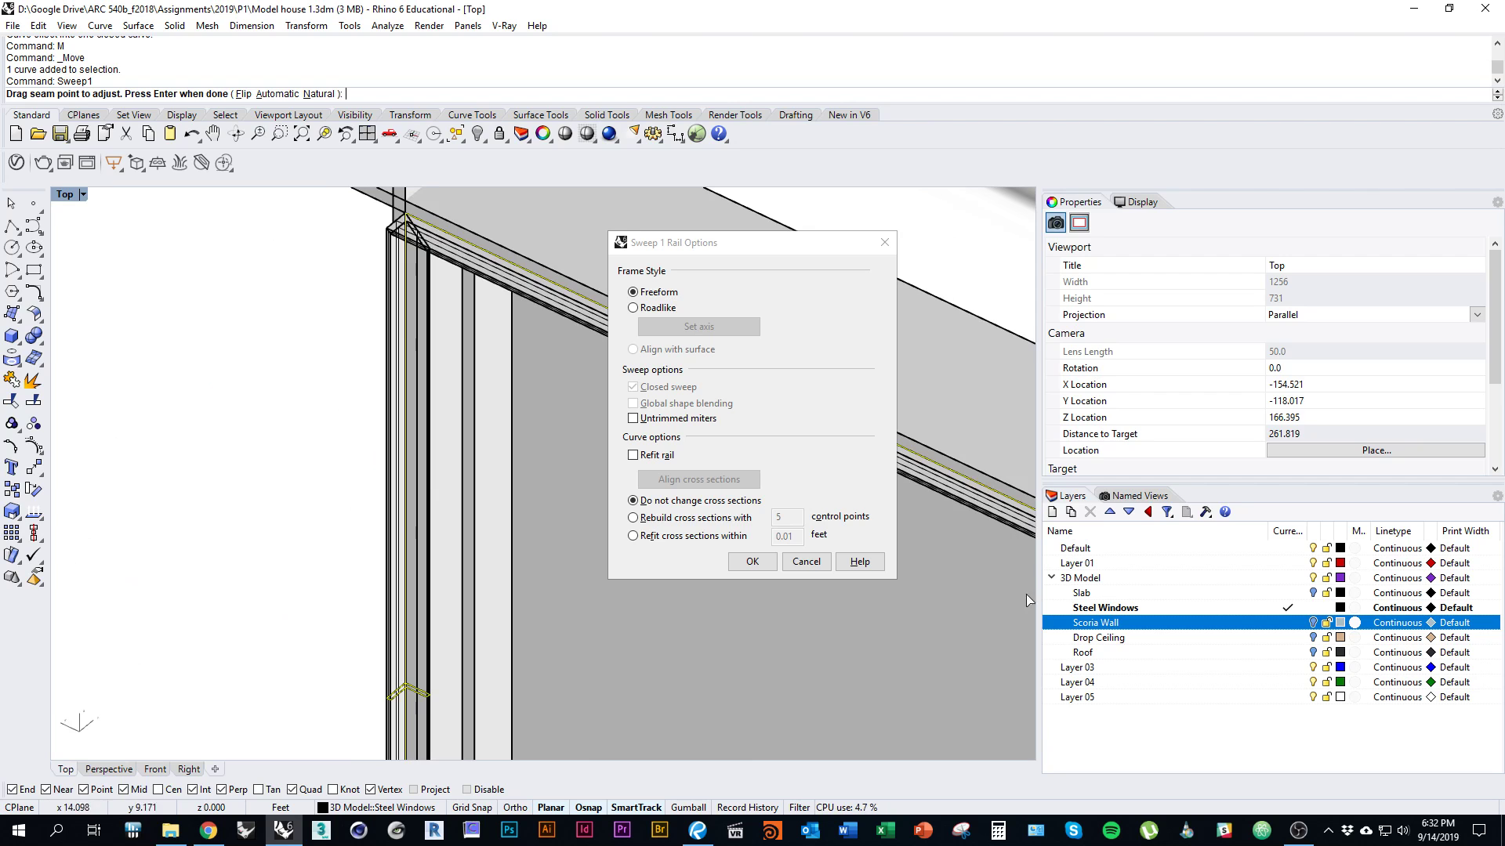
right_click_drag(430, 362, 433, 420, "ctrl+shift")
scroll(433, 423, "down", 6)
scroll(201, 403, "up", 4)
right_click_drag(202, 402, 308, 444)
scroll(308, 444, "down", 3)
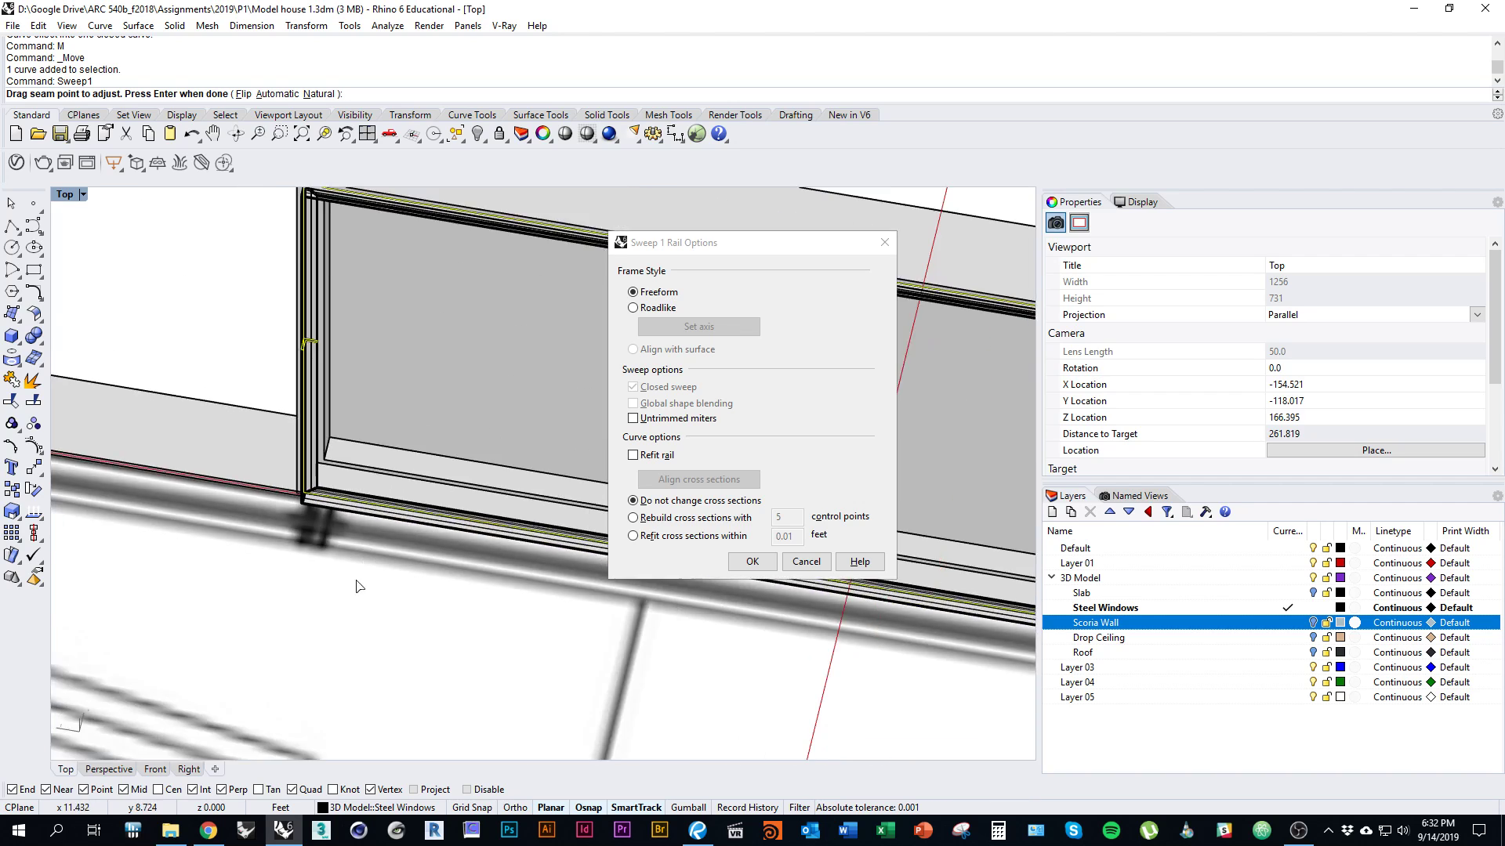
scroll(355, 485, "up", 4)
scroll(375, 514, "down", 3)
scroll(266, 455, "up", 5)
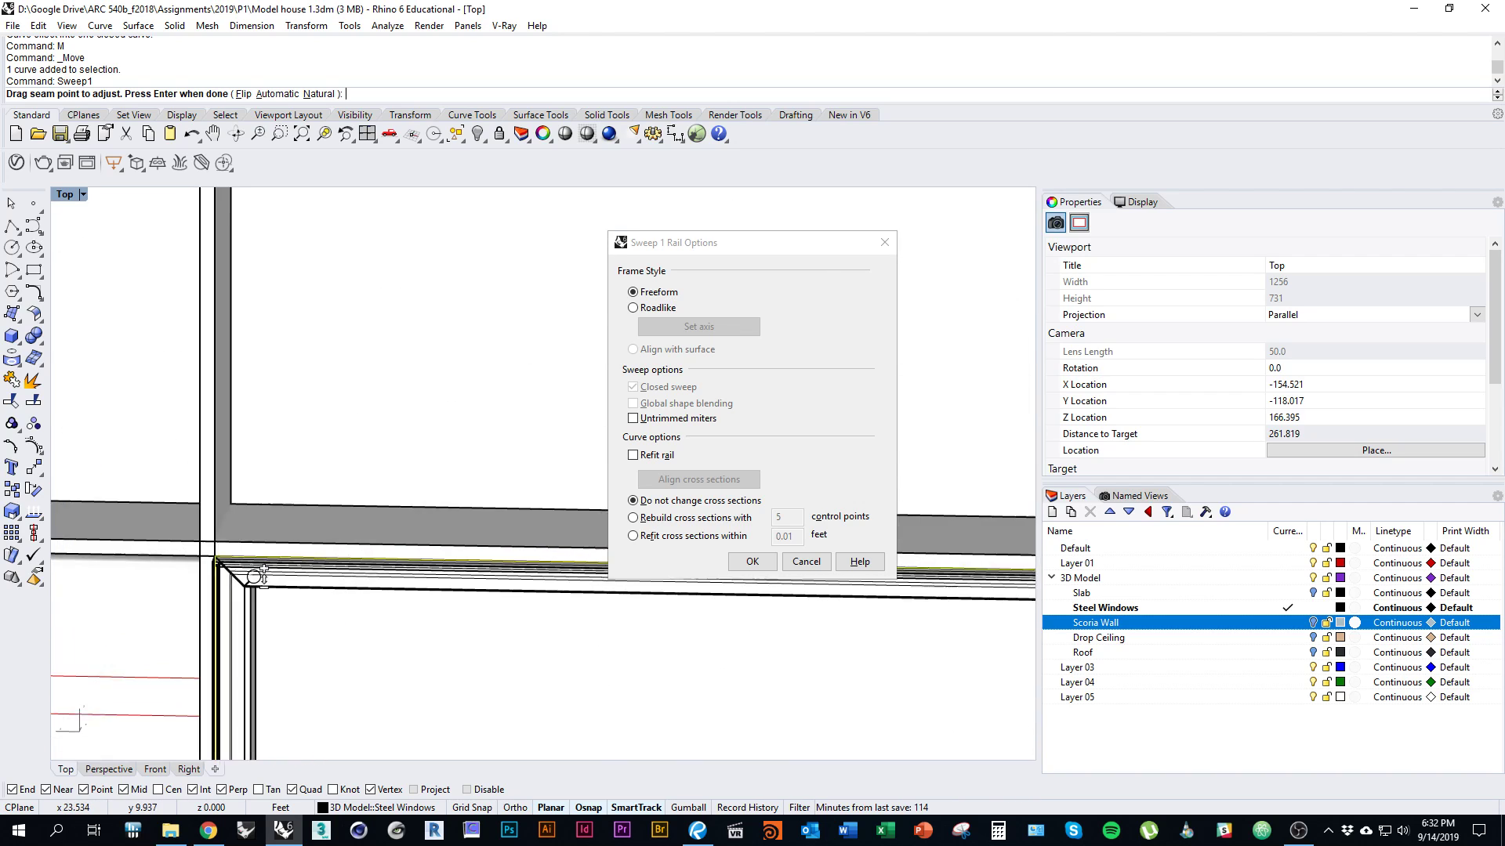
scroll(297, 492, "down", 3)
scroll(352, 544, "up", 5)
scroll(353, 544, "down", 5)
mouse_move(352, 544)
right_mouse_down("ctrl+shift")
mouse_move(343, 564)
mouse_move(366, 529)
right_mouse_up("ctrl+shift")
right_click_drag(368, 312, 390, 501)
scroll(395, 476, "up", 8)
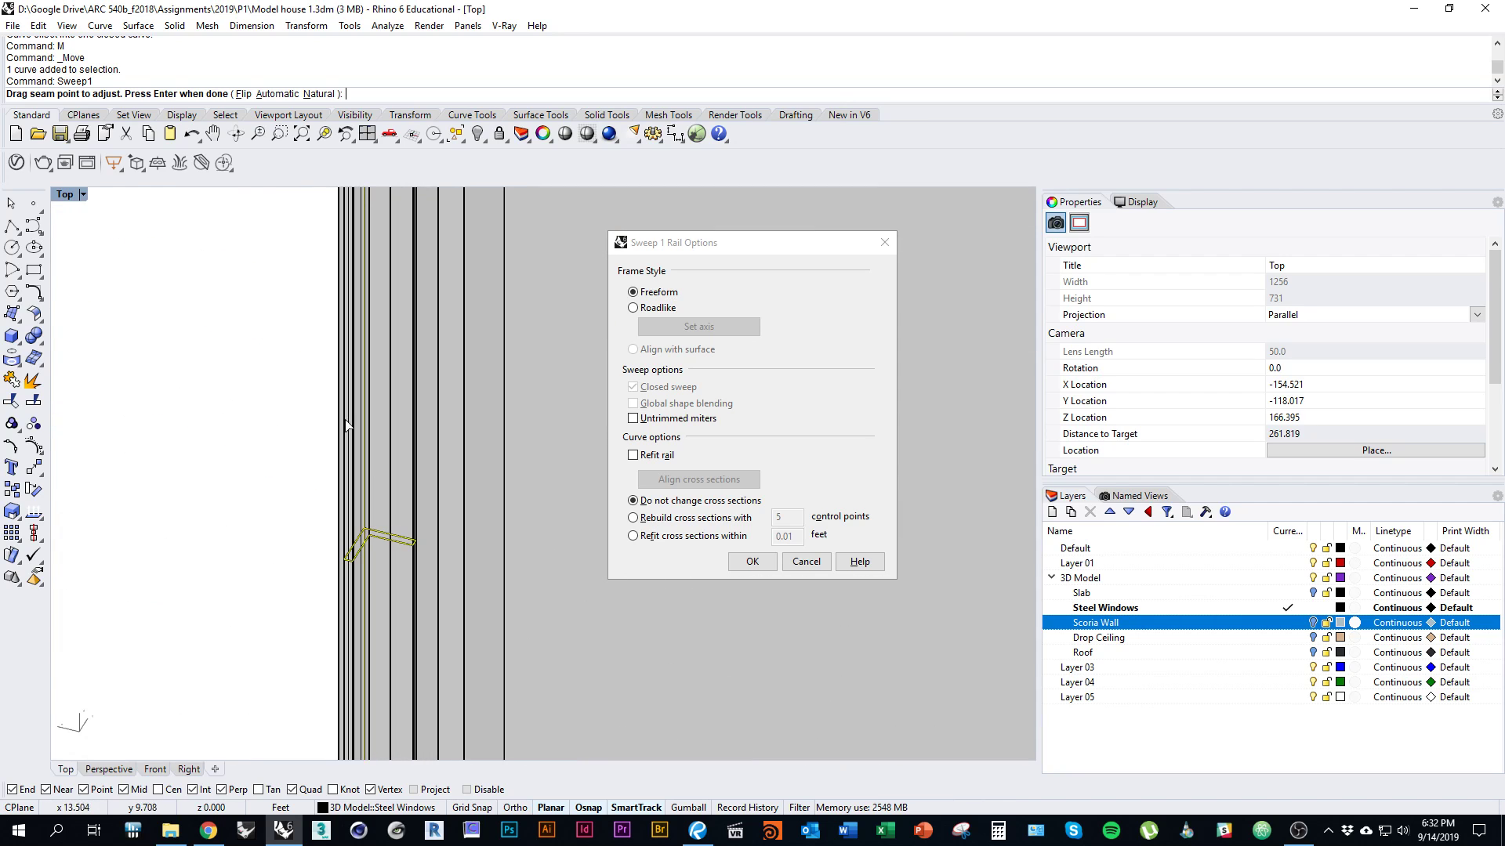
scroll(418, 506, "down", 2)
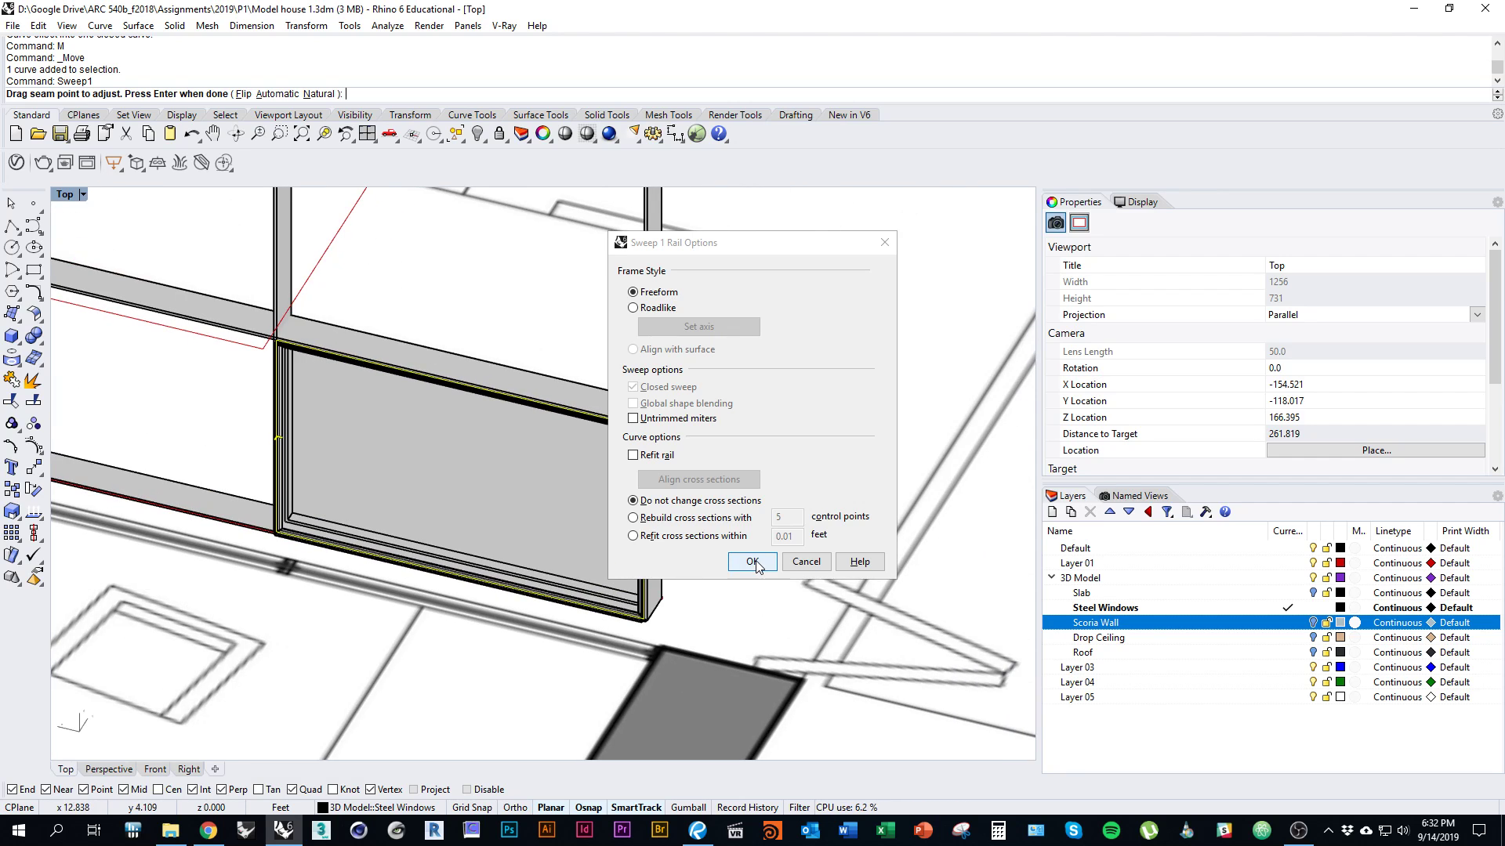
Create the one-rail sweep of the L-profile around the lower panel with Freeform frame style and unchanged cross sections
scroll(255, 380, "up", 3)
scroll(379, 308, "up", 3)
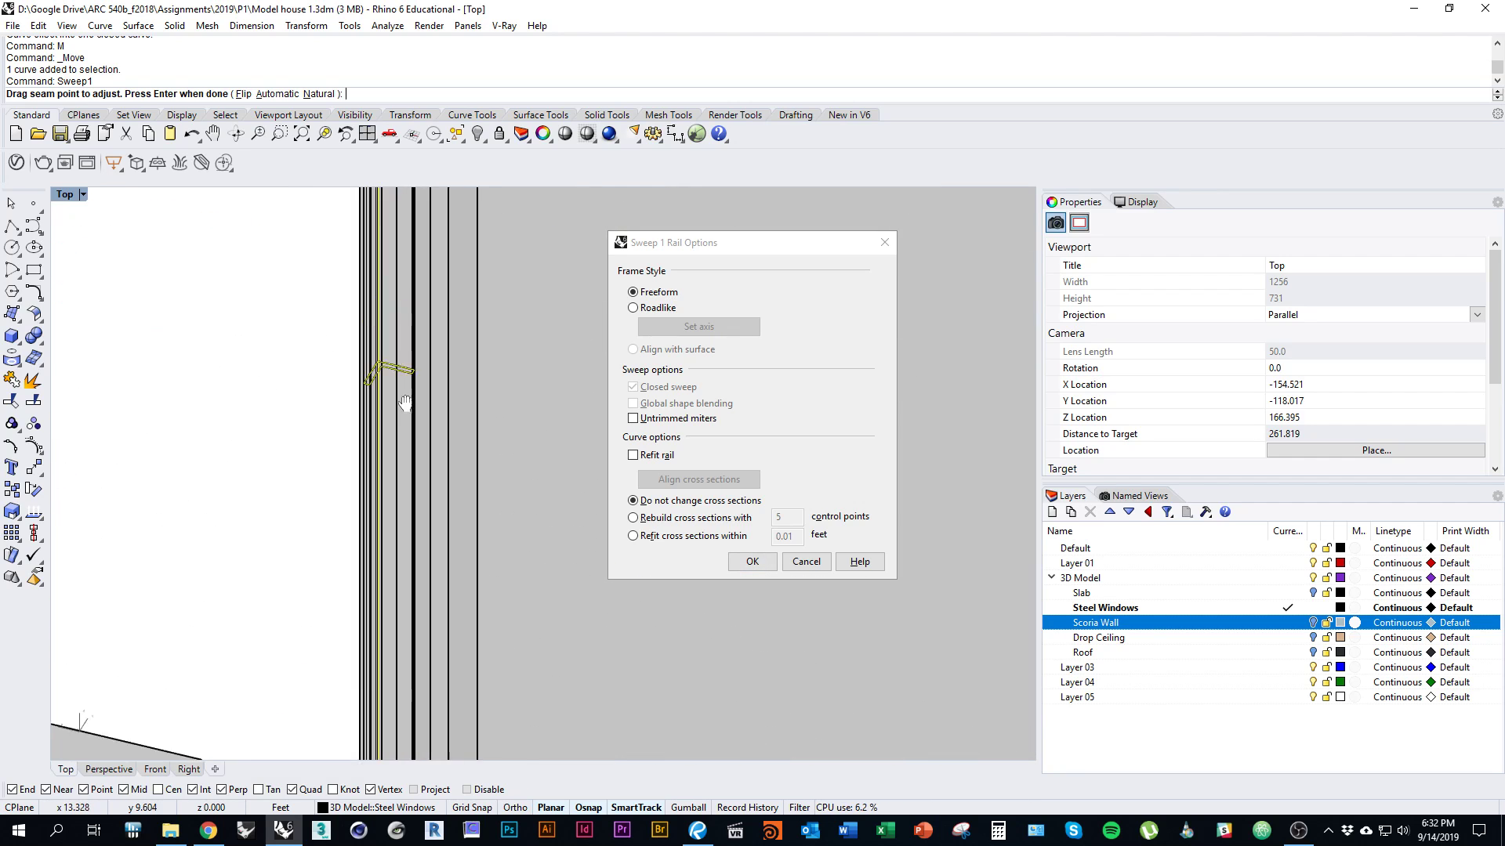
right_click_drag(494, 572, 376, 541)
scroll(376, 541, "down", 3)
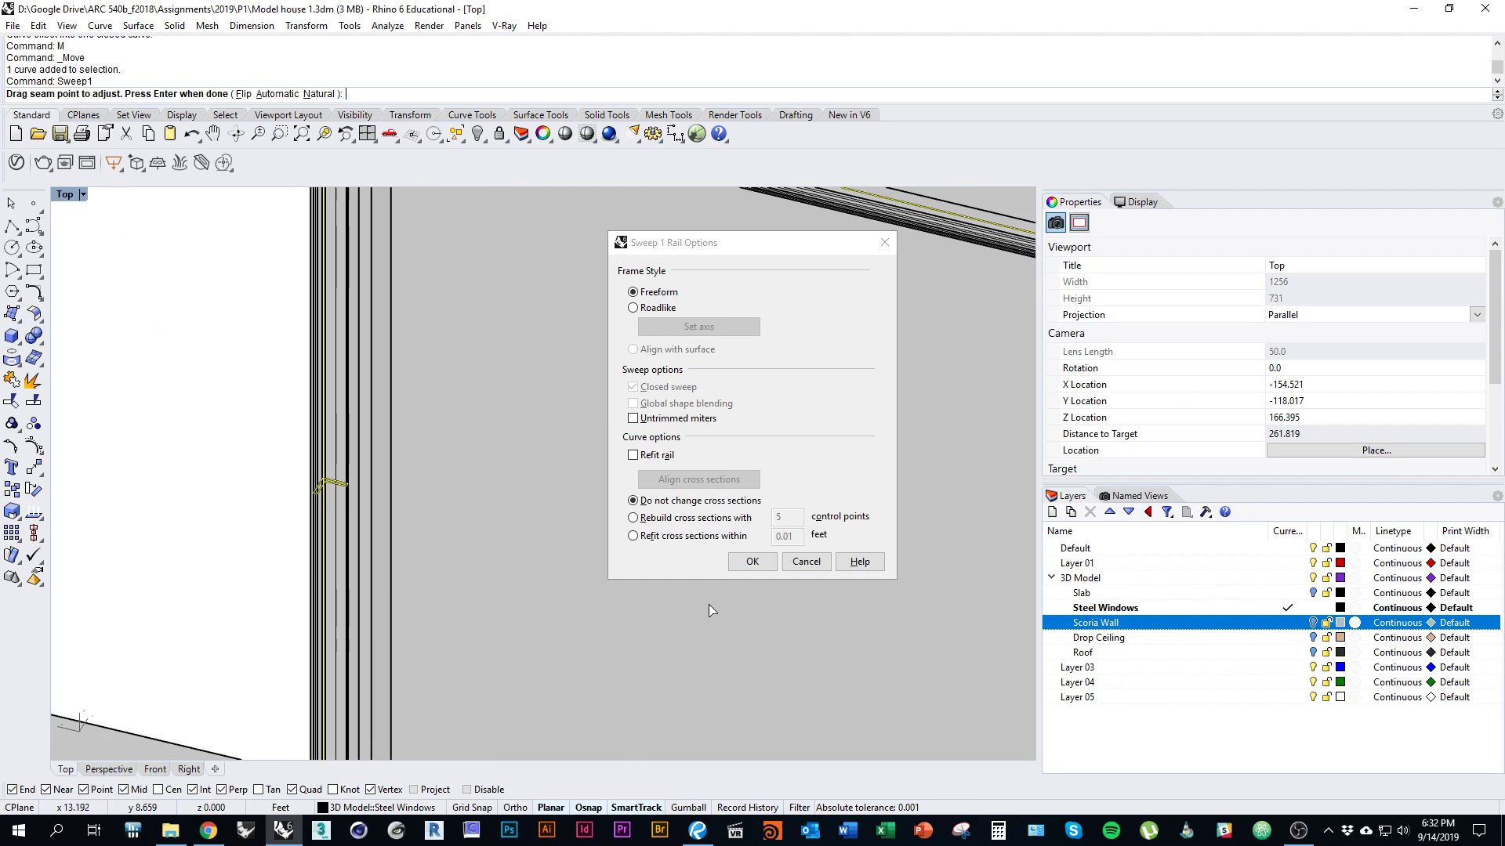
left_click(754, 570)
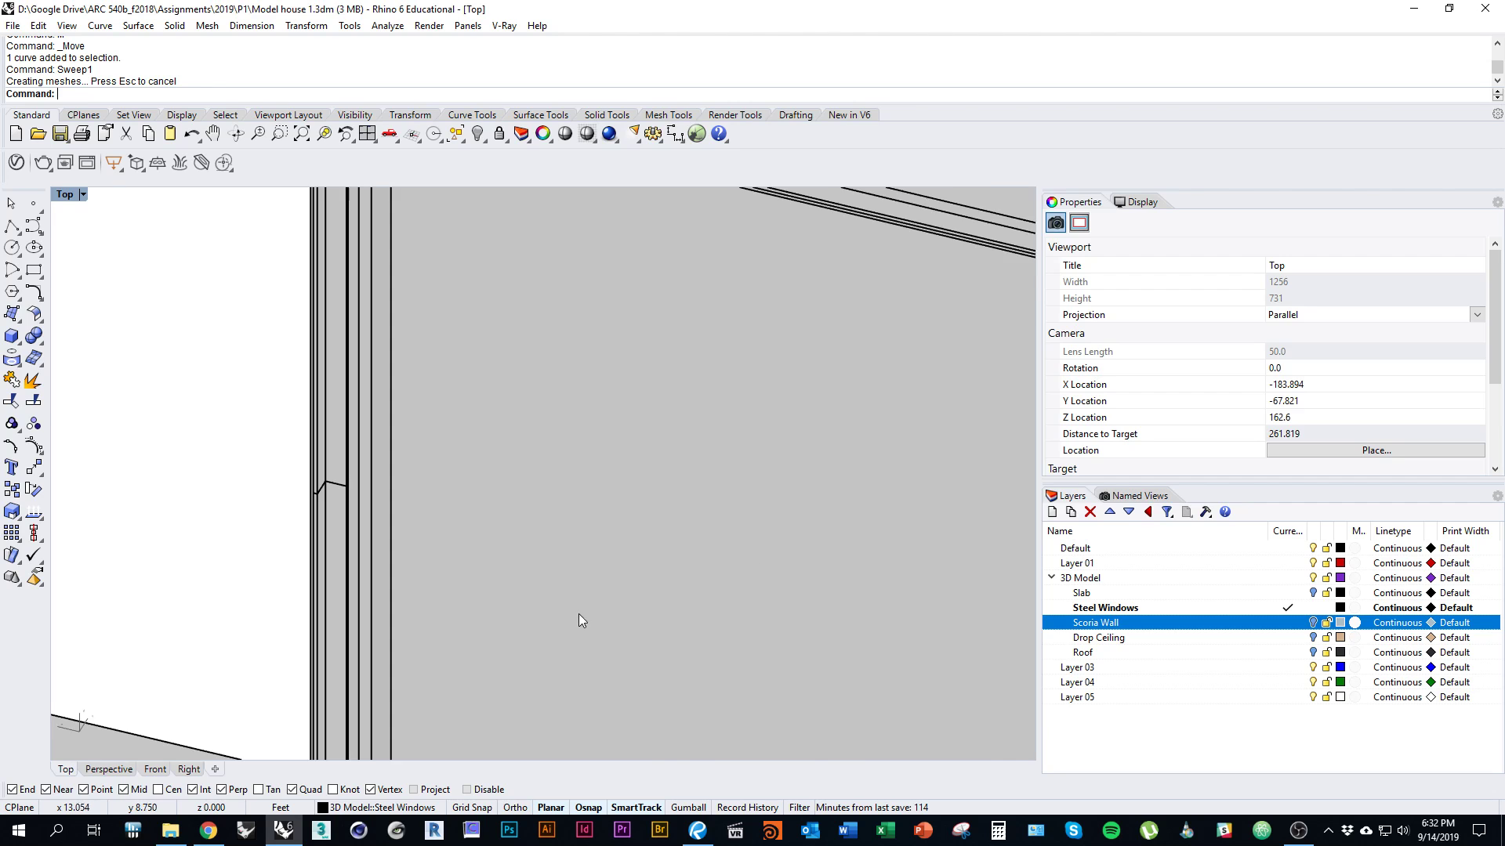
Move the swept L-shaped trim from its outer lower corner to the adjacent corner intersection further inside the panel frame
scroll(319, 475, "down", 6)
right_click_drag(345, 571, 239, 599, "ctrl+shift")
scroll(364, 565, "up", 3)
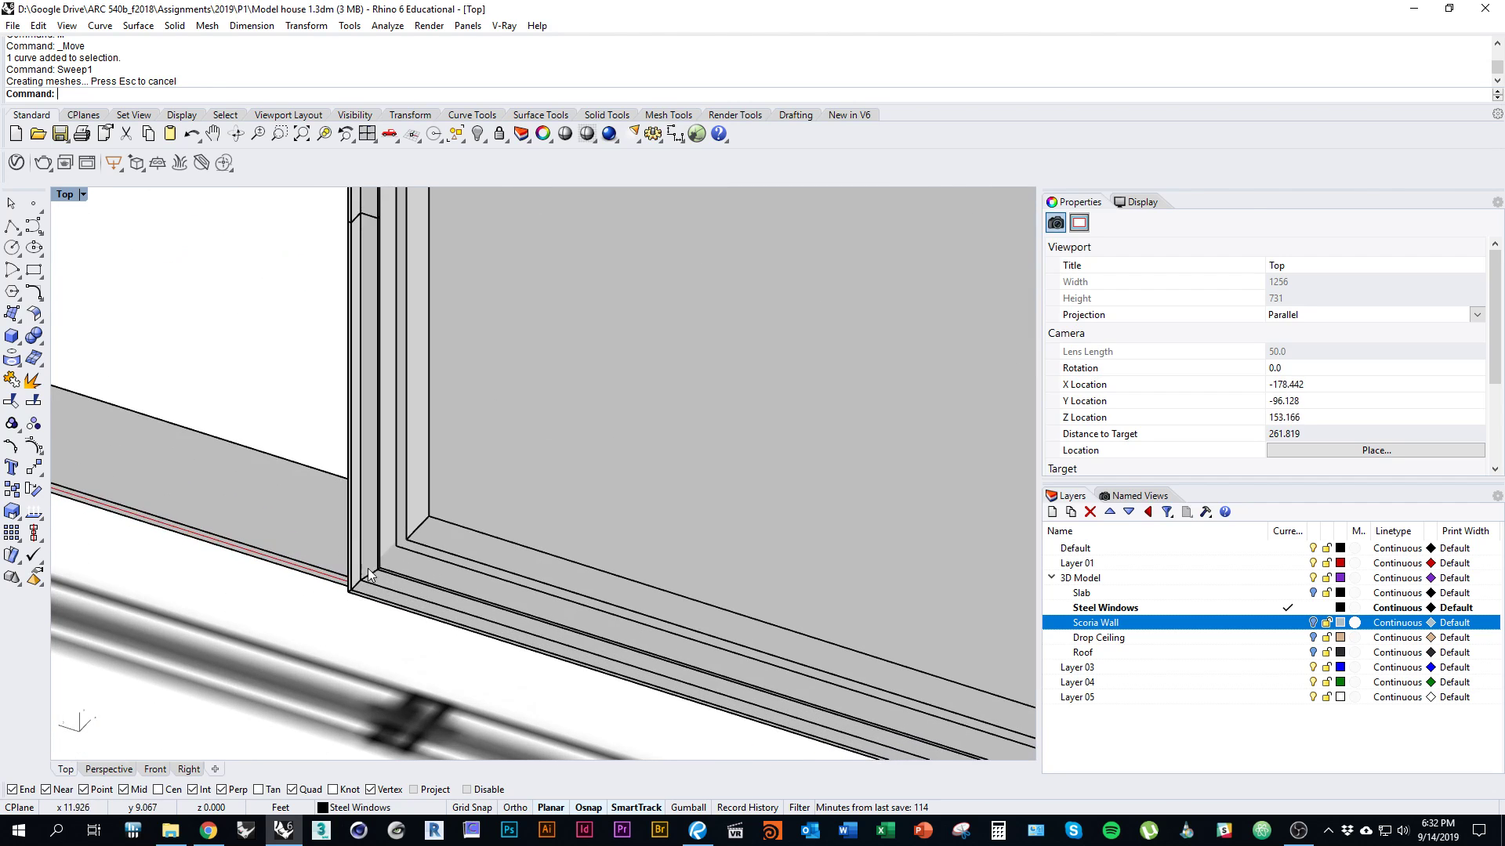
left_click(393, 579)
scroll(387, 524, "up", 2)
type("M")
key("Return")
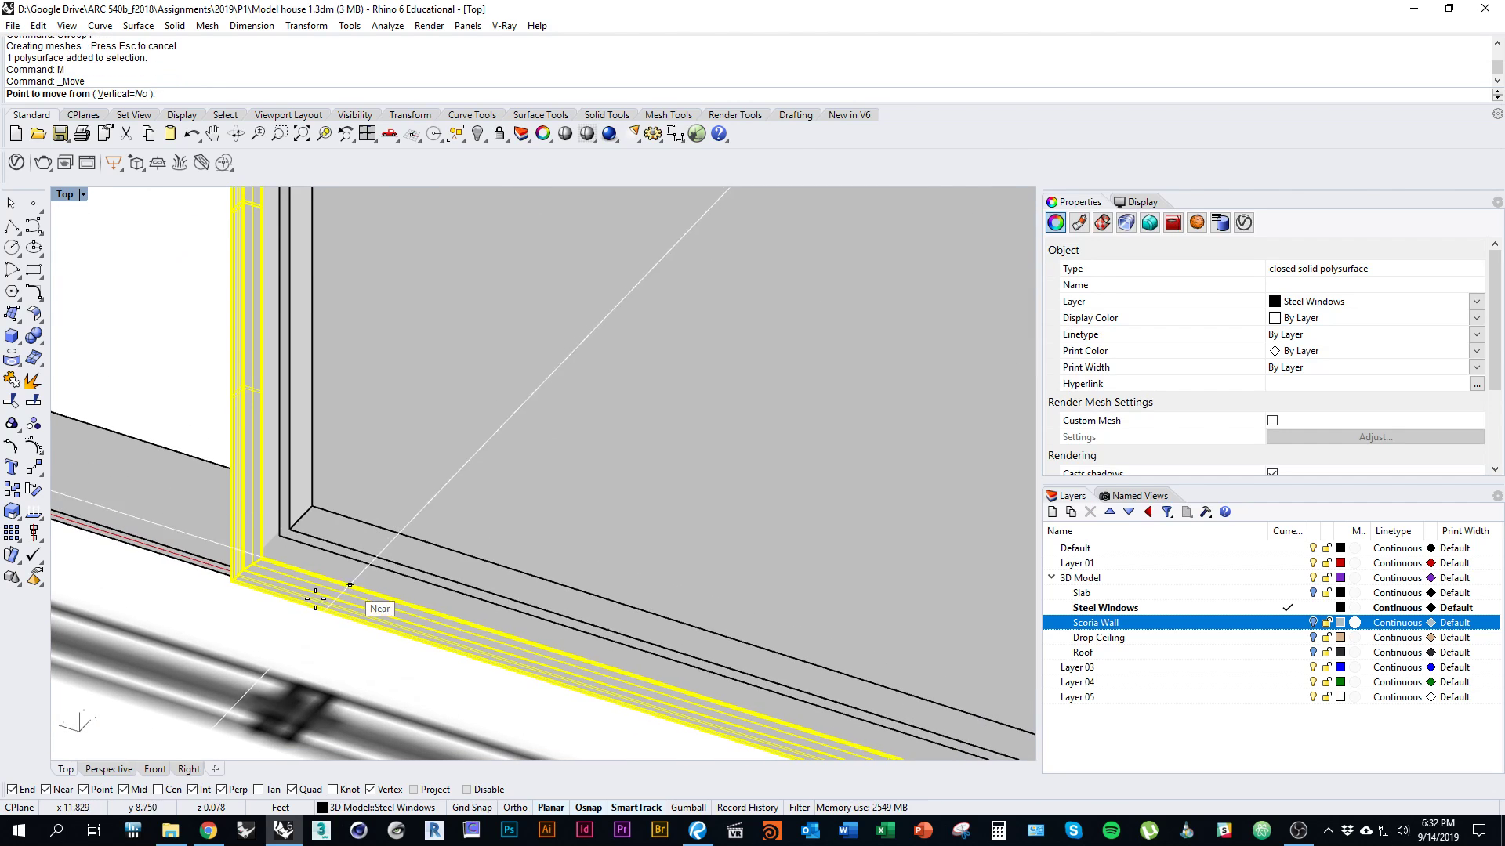
scroll(273, 536, "up", 2)
scroll(182, 572, "up", 3)
left_click(179, 598)
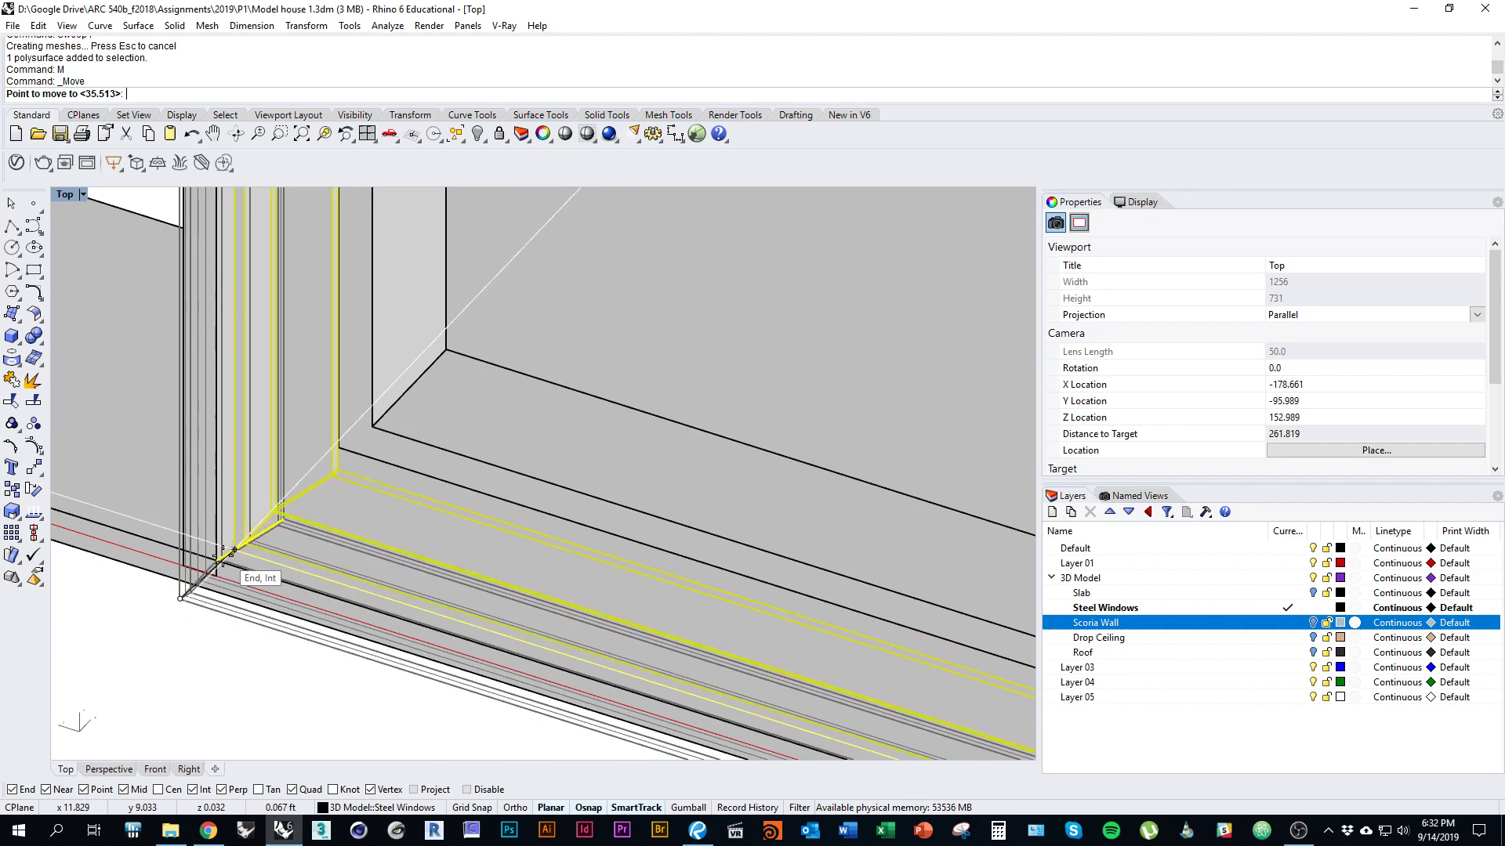
left_click(208, 556)
scroll(227, 439, "down", 8)
right_click_drag(326, 487, 258, 533)
scroll(245, 538, "down", 3)
type("mi")
key("Return")
scroll(192, 478, "up", 3)
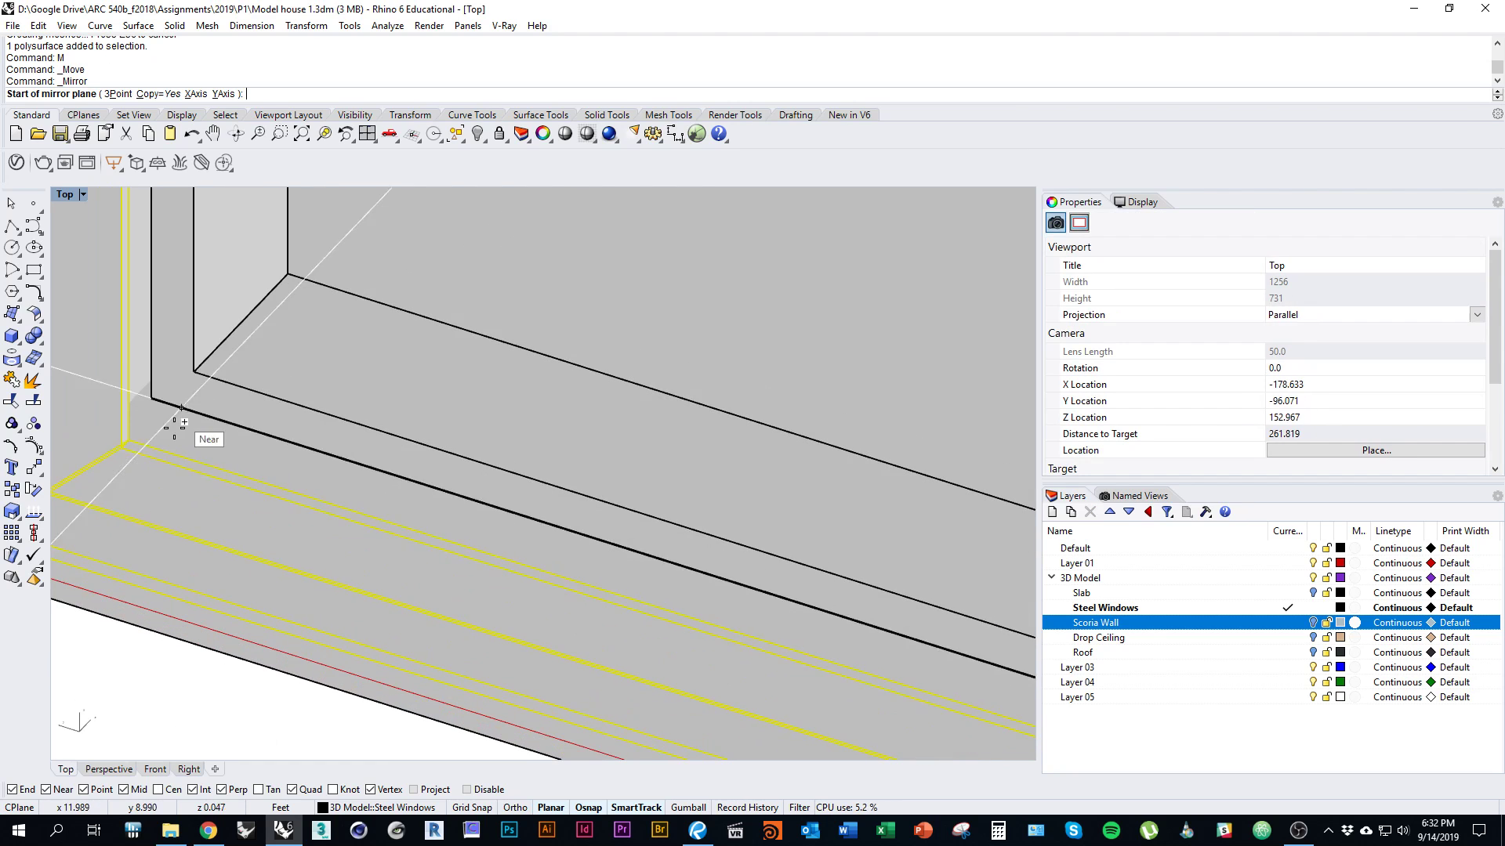
key("Escape")
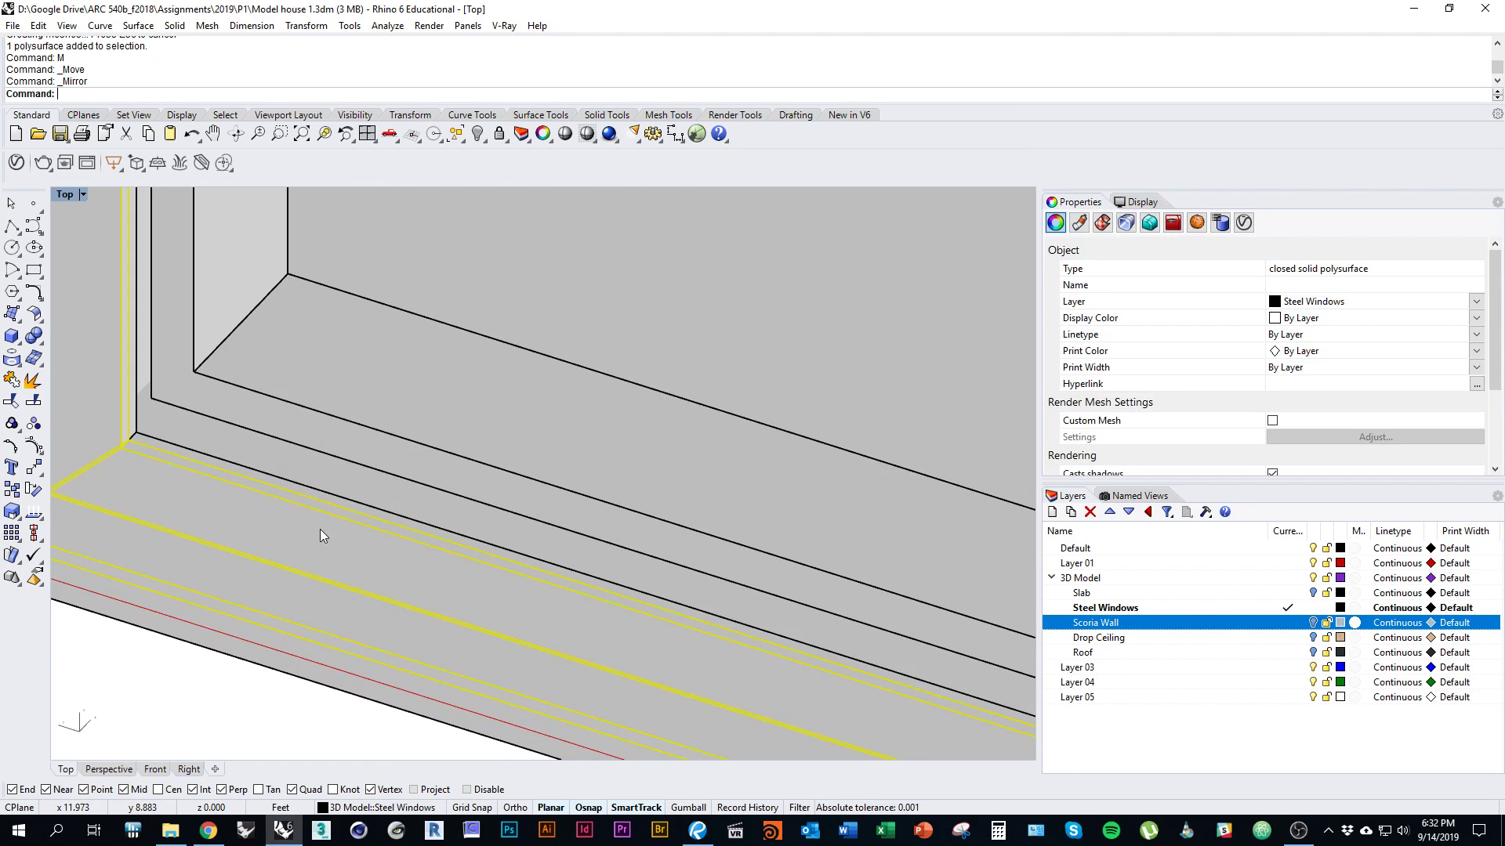
Examine how the moved trim sits against the inner frame at the lower panel's corners and clear the selection
scroll(314, 500, "up", 6)
scroll(335, 431, "down", 8)
scroll(694, 442, "up", 3)
left_click(624, 399)
scroll(623, 398, "up", 4)
scroll(565, 450, "down", 4)
left_click_drag(546, 438, 573, 428)
scroll(472, 480, "down", 7)
key("Escape")
scroll(404, 471, "down", 4)
left_click(373, 436)
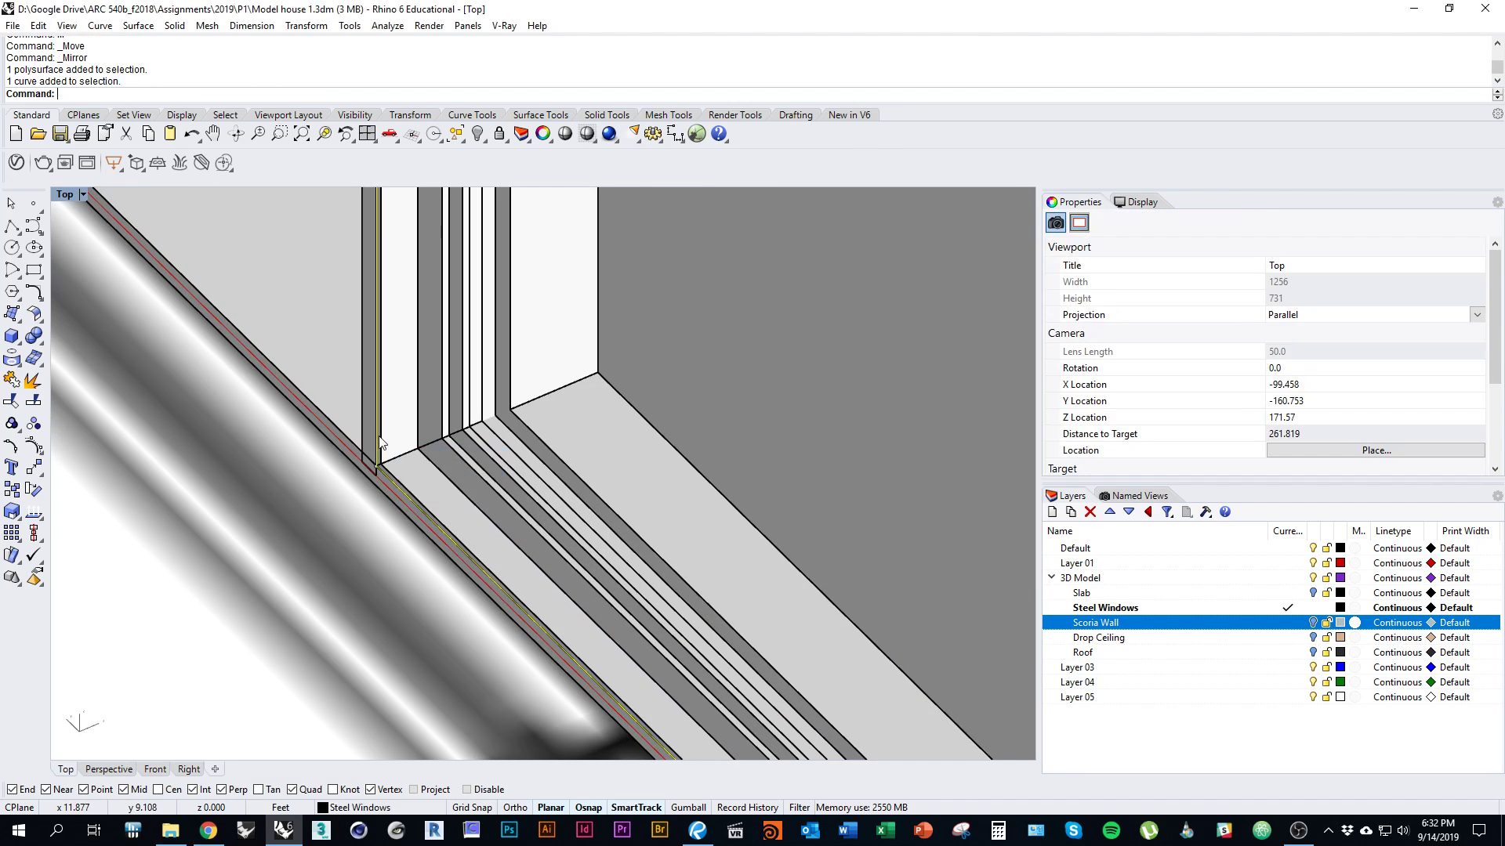
scroll(369, 435, "up", 3)
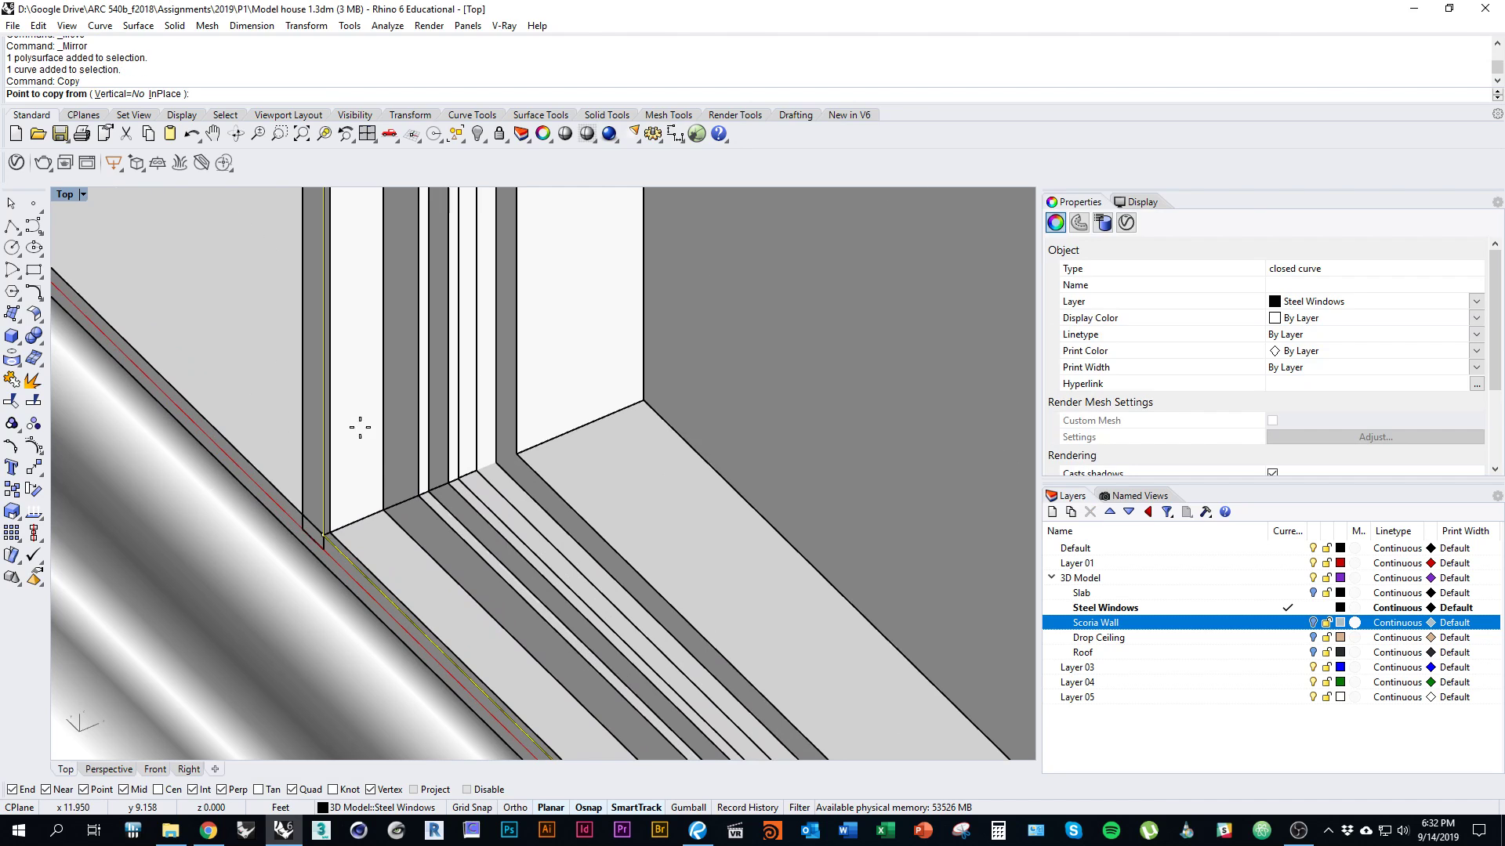
key("Return")
scroll(325, 558, "up", 6)
left_click(321, 507)
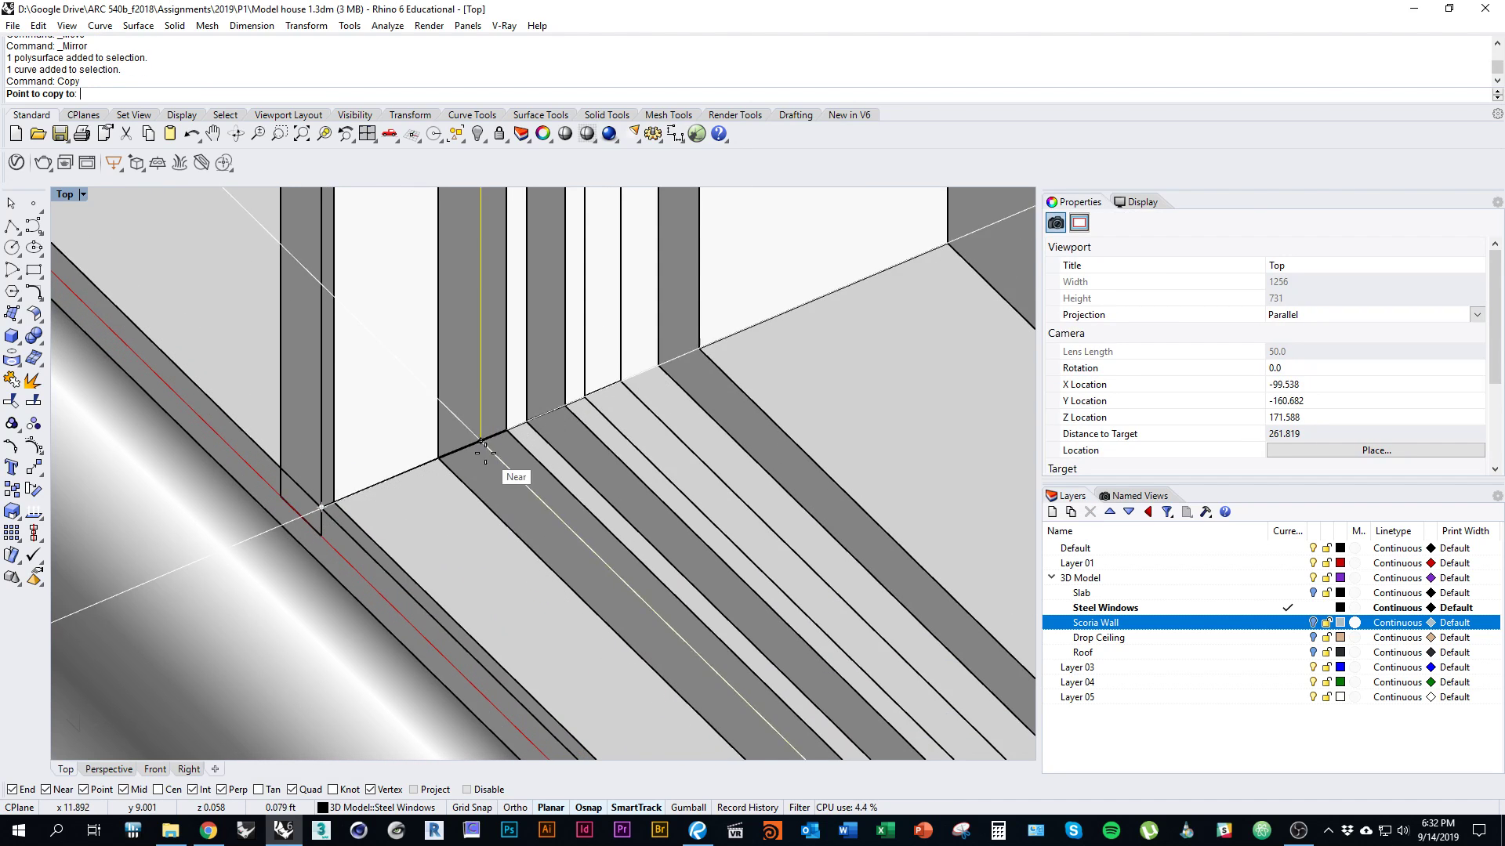
key("ctrl+alt+w")
scroll(481, 462, "up", 3)
right_click_drag(466, 430, 508, 537)
scroll(509, 538, "down", 6)
scroll(313, 384, "up", 4)
scroll(264, 465, "up", 2)
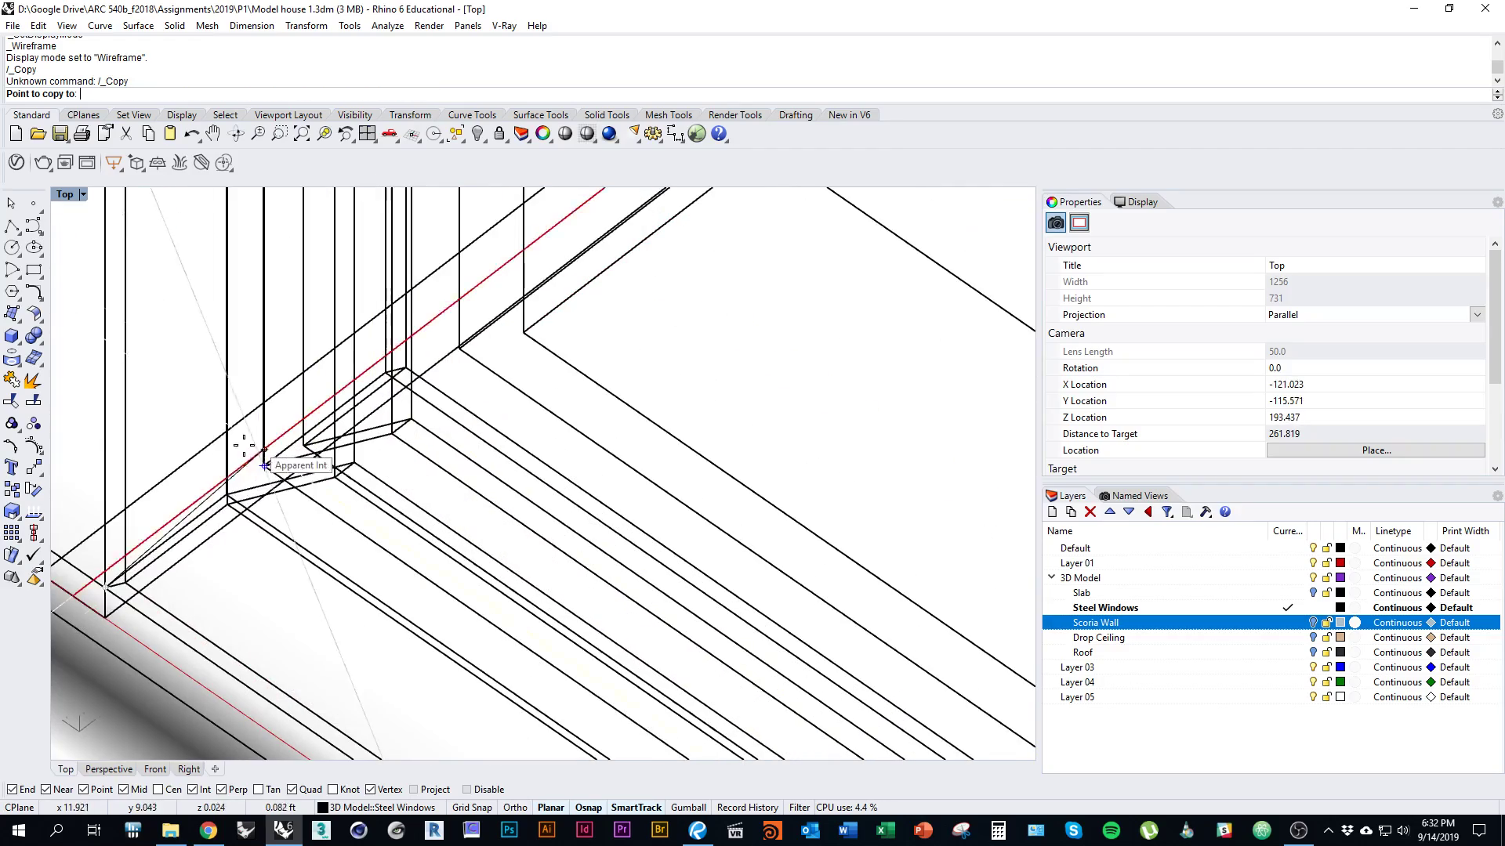
scroll(282, 478, "down", 3)
key("Escape")
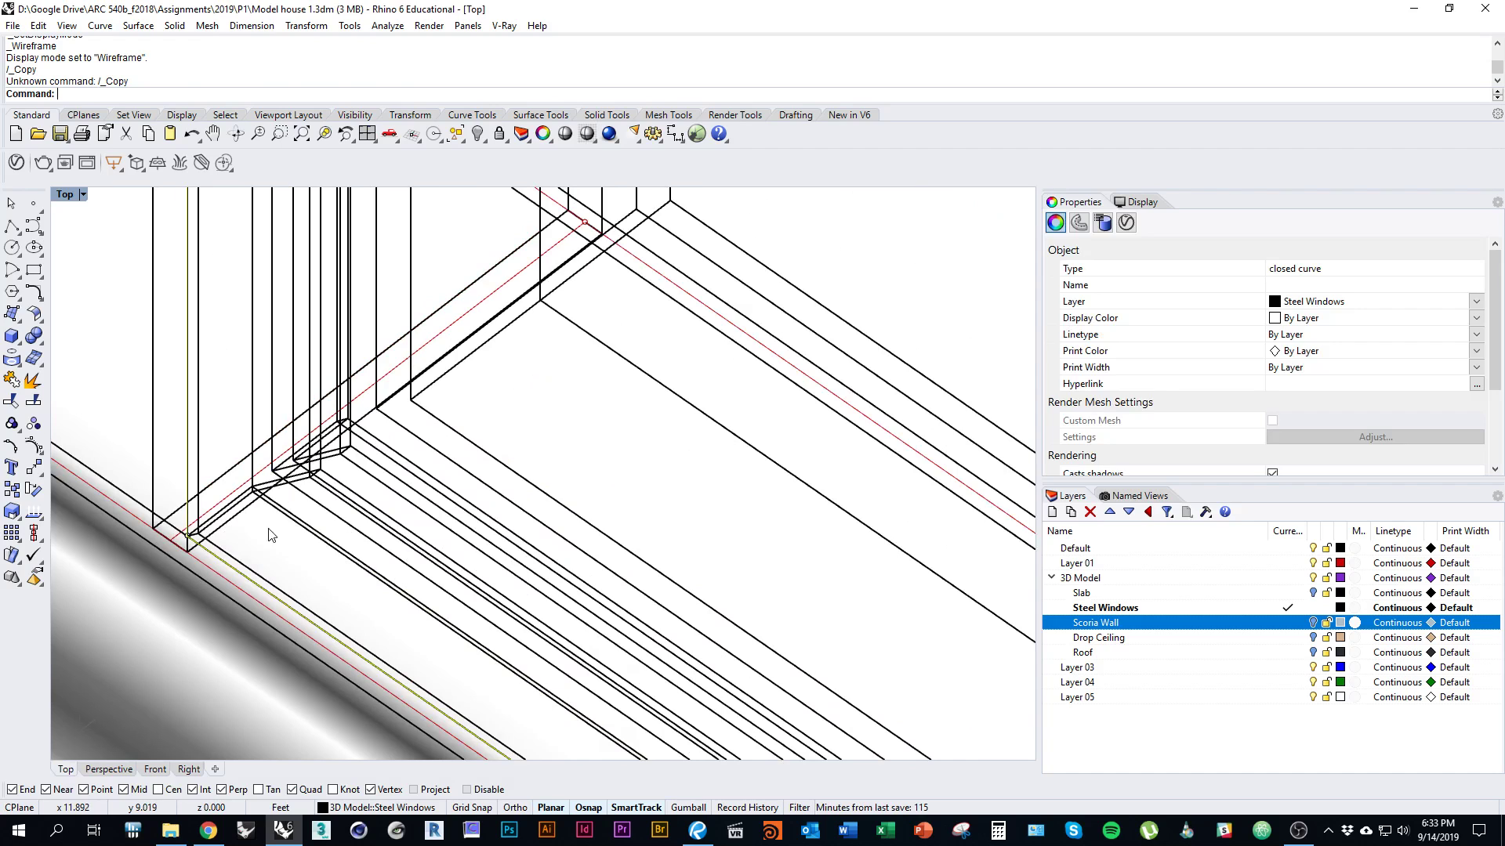
Extrude the closed rectangular curve set inside the lower panel's opening to make a thin glass pane within the trim frame
key("ctrl+alt+s")
scroll(275, 499, "down", 3)
right_click_drag(275, 498, 341, 501)
scroll(476, 509, "down", 5)
right_click_drag(479, 510, 495, 431, "ctrl")
key("ctrl+alt+w")
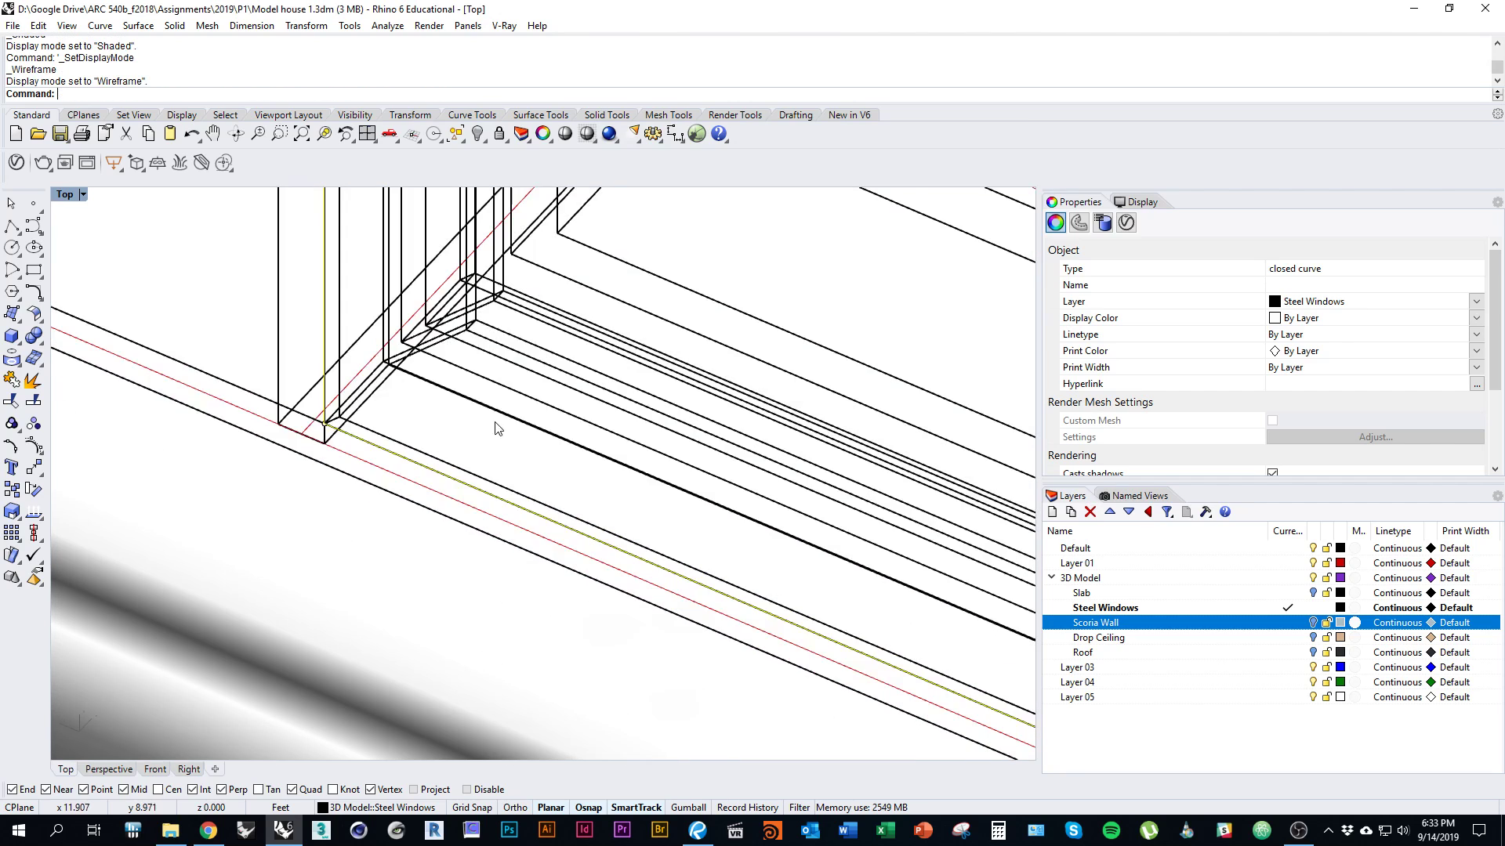
left_click(479, 383)
left_click(382, 345)
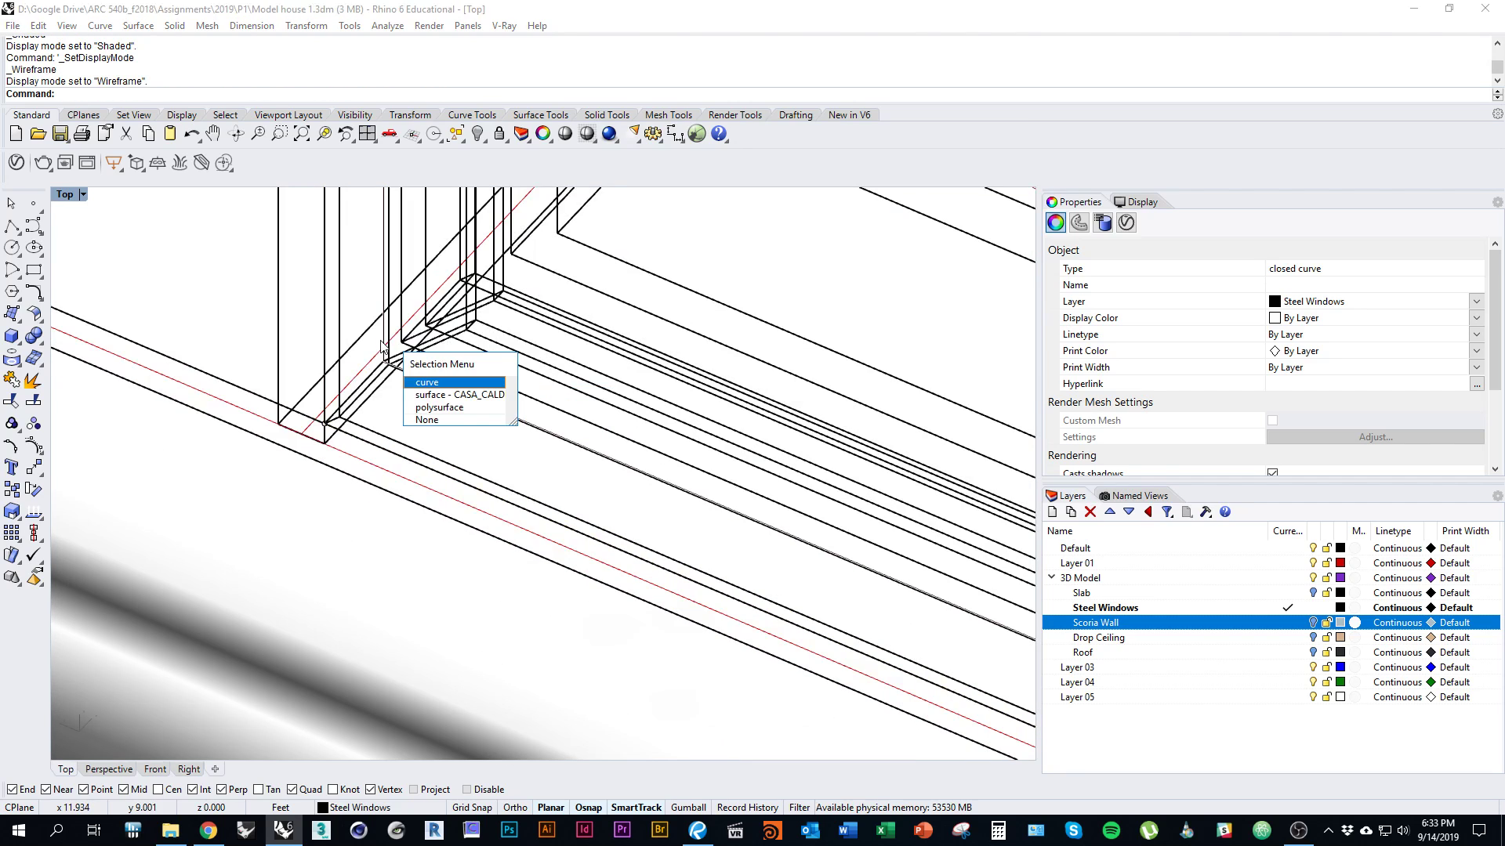
left_click(425, 382)
scroll(391, 408, "down", 8)
key("ctrl+alt+s")
right_click_drag(423, 440, 397, 501)
scroll(409, 474, "up", 3)
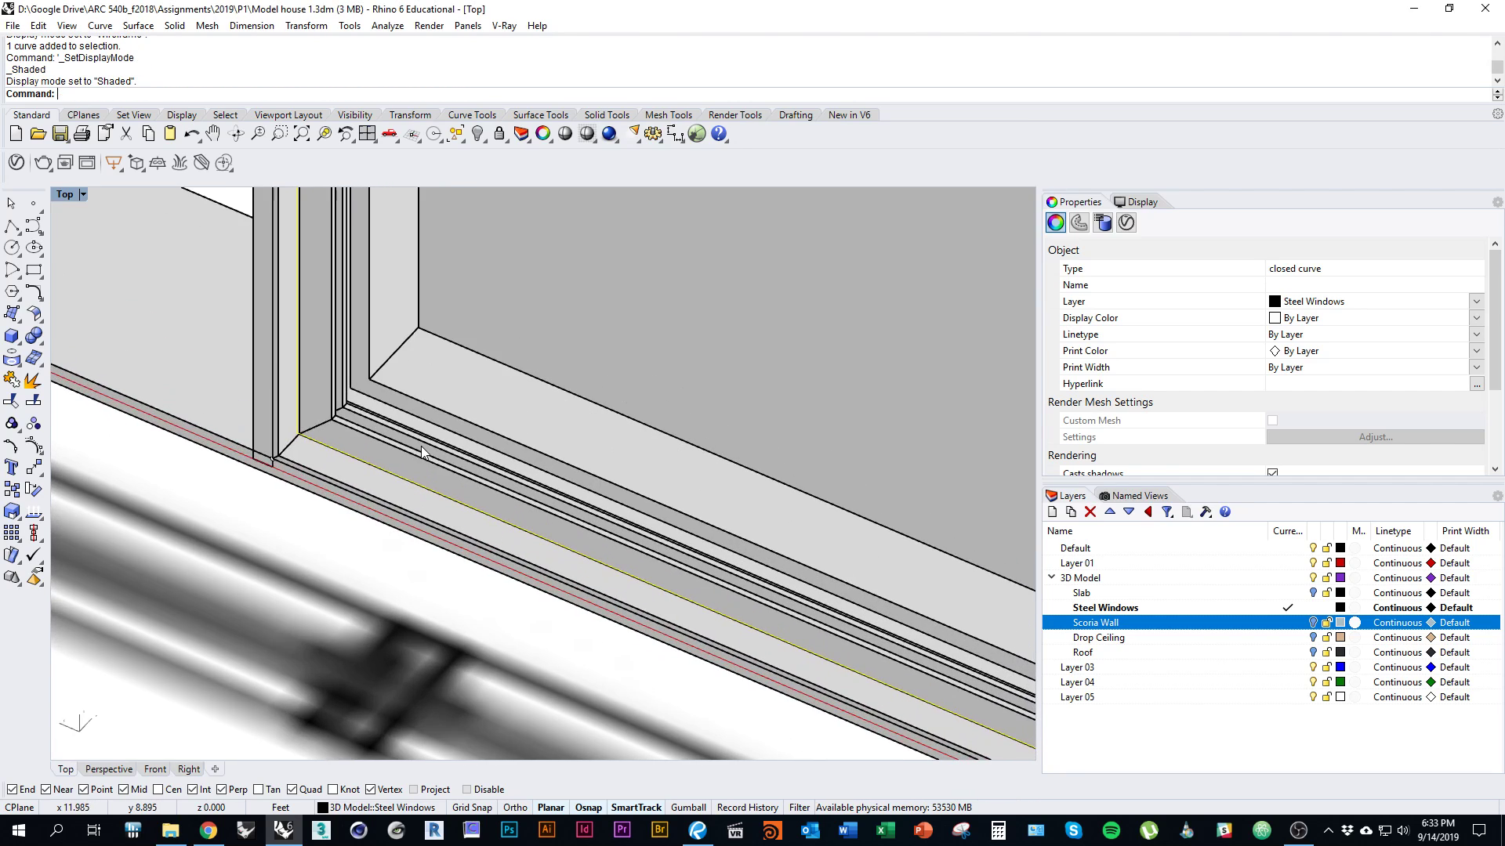
type("ExtrudeCrv")
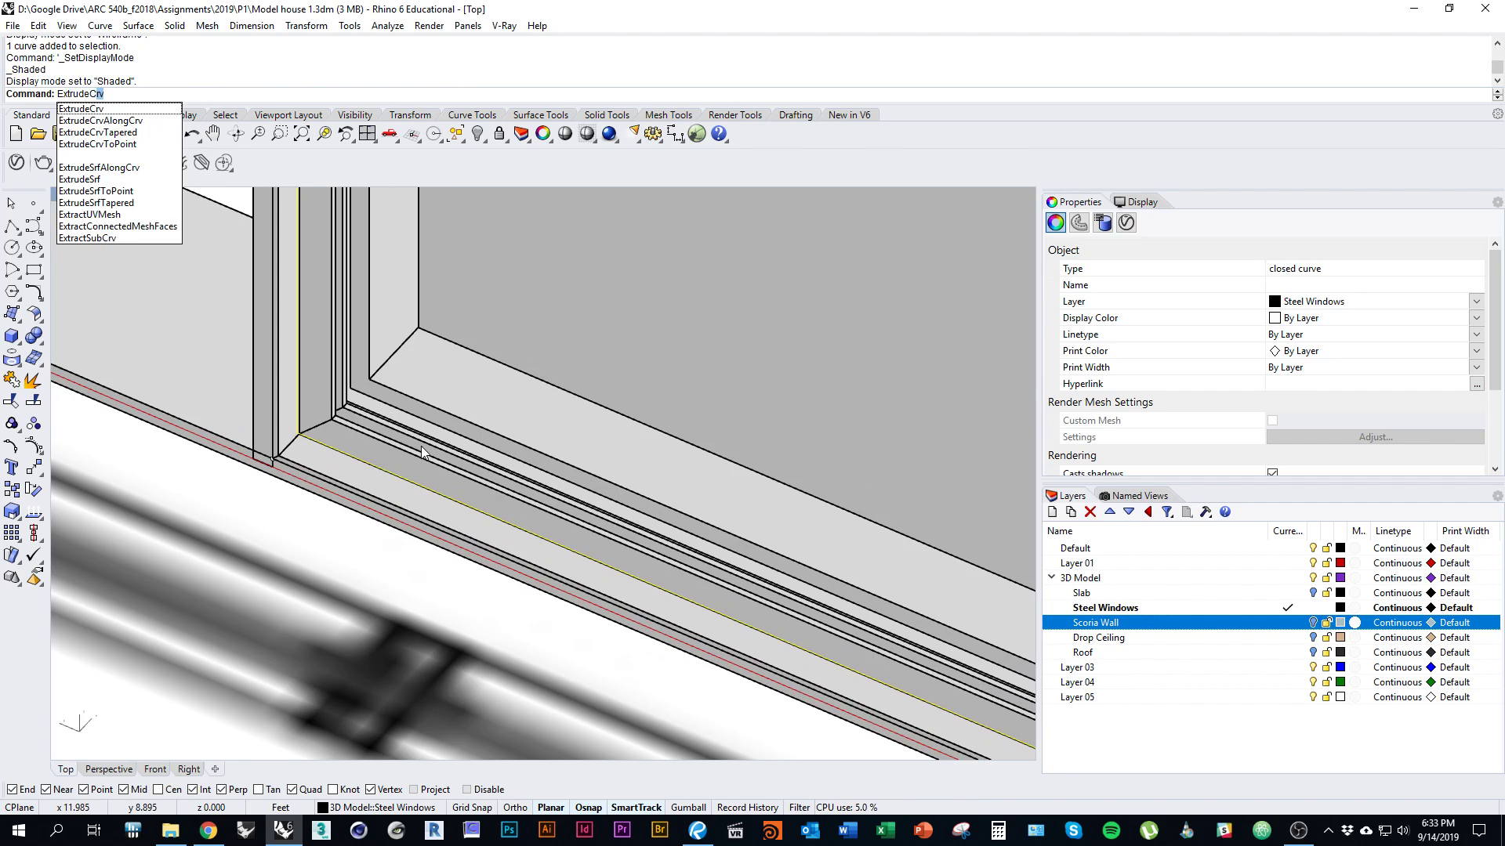
key("Return")
scroll(413, 379, "up", 4)
scroll(291, 419, "up", 4)
left_click(269, 401)
Create a Glass layer under 3D Model and assign the extruded pane to it
scroll(347, 402, "down", 5)
right_click_drag(347, 403, 387, 423, "ctrl+shift")
scroll(387, 423, "down", 5)
left_click(453, 548)
scroll(583, 384, "down", 1)
right_click_drag(583, 384, 655, 434, "ctrl+shift")
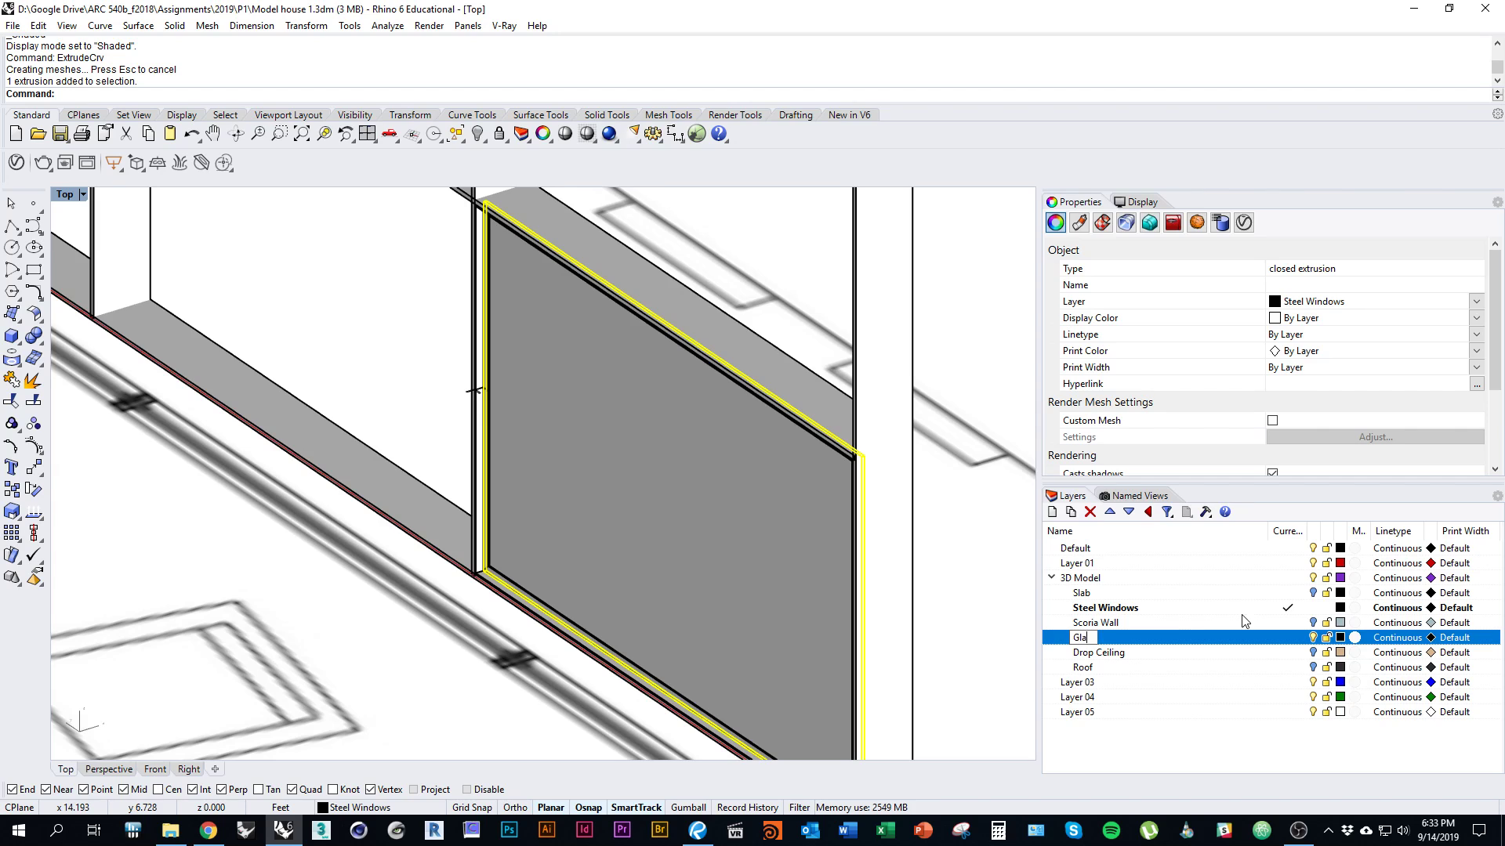
right_click(1189, 638)
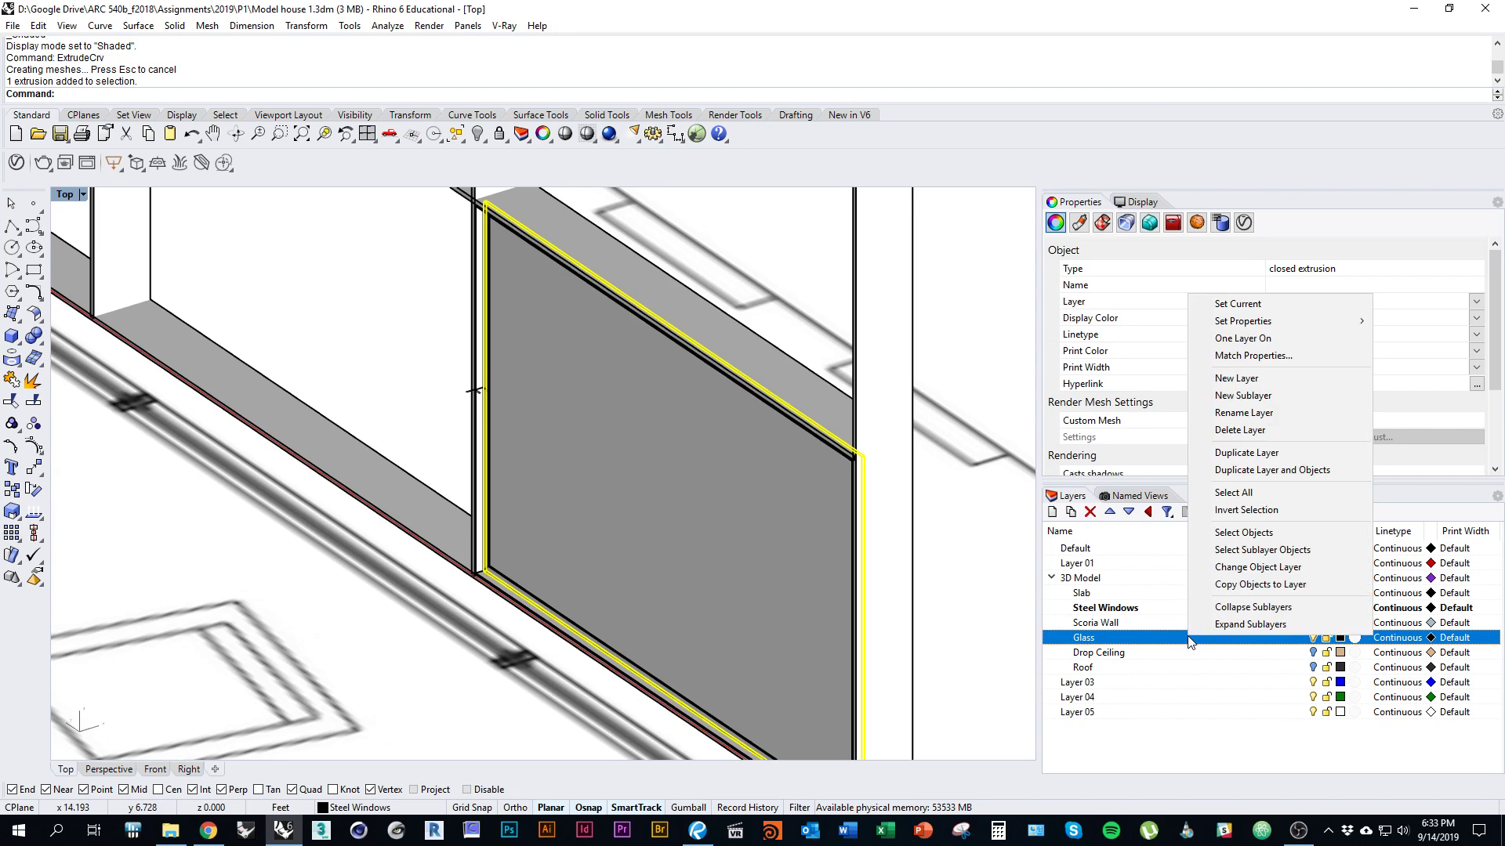
left_click(1229, 578)
Set the Glass layer's colour to a pale, muted shade of Cyan and deselect the pane
left_click(1340, 639)
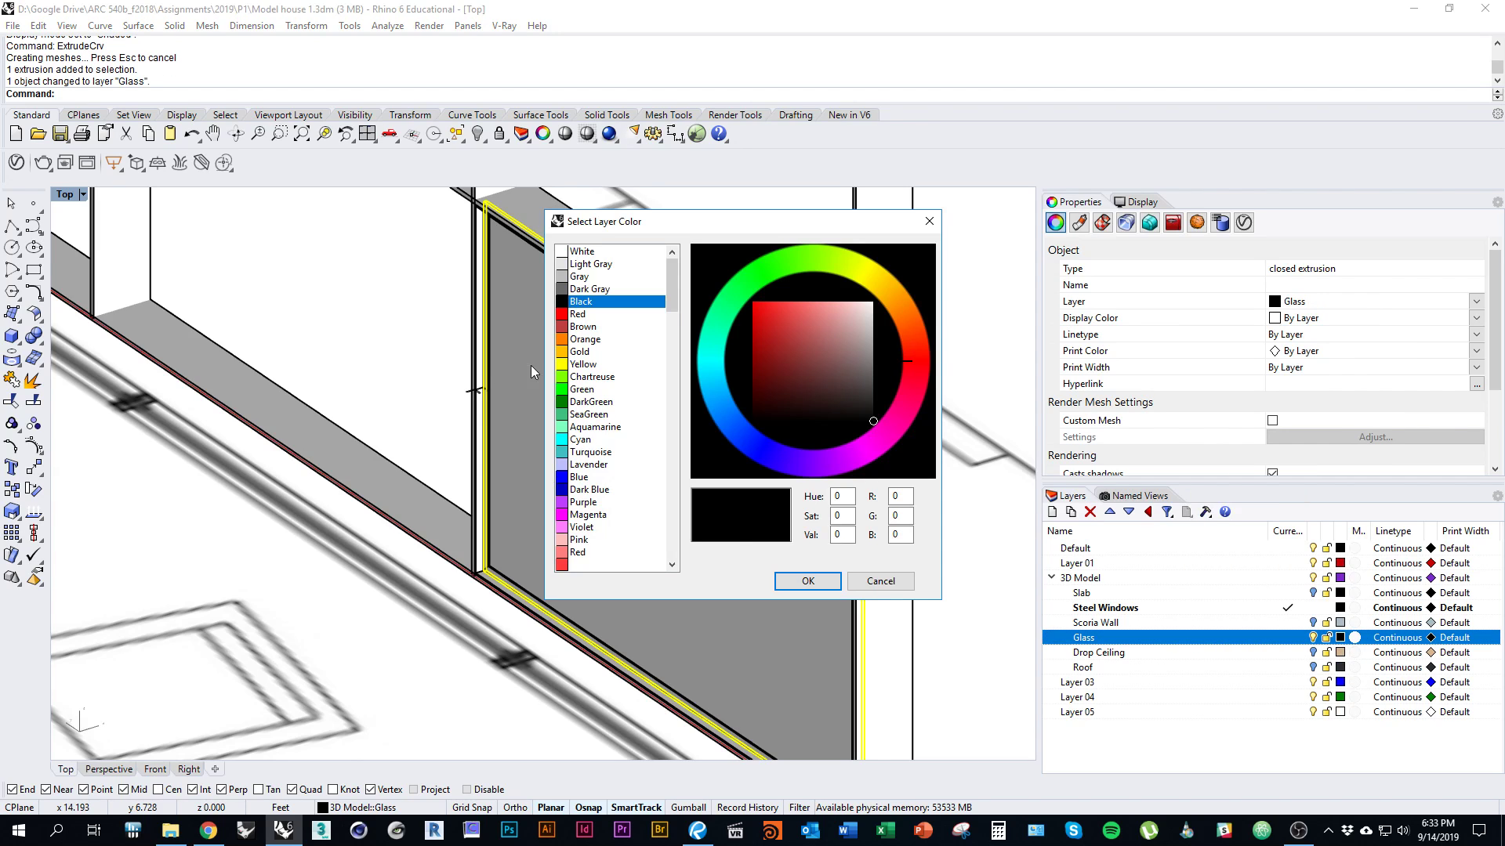
left_click(625, 441)
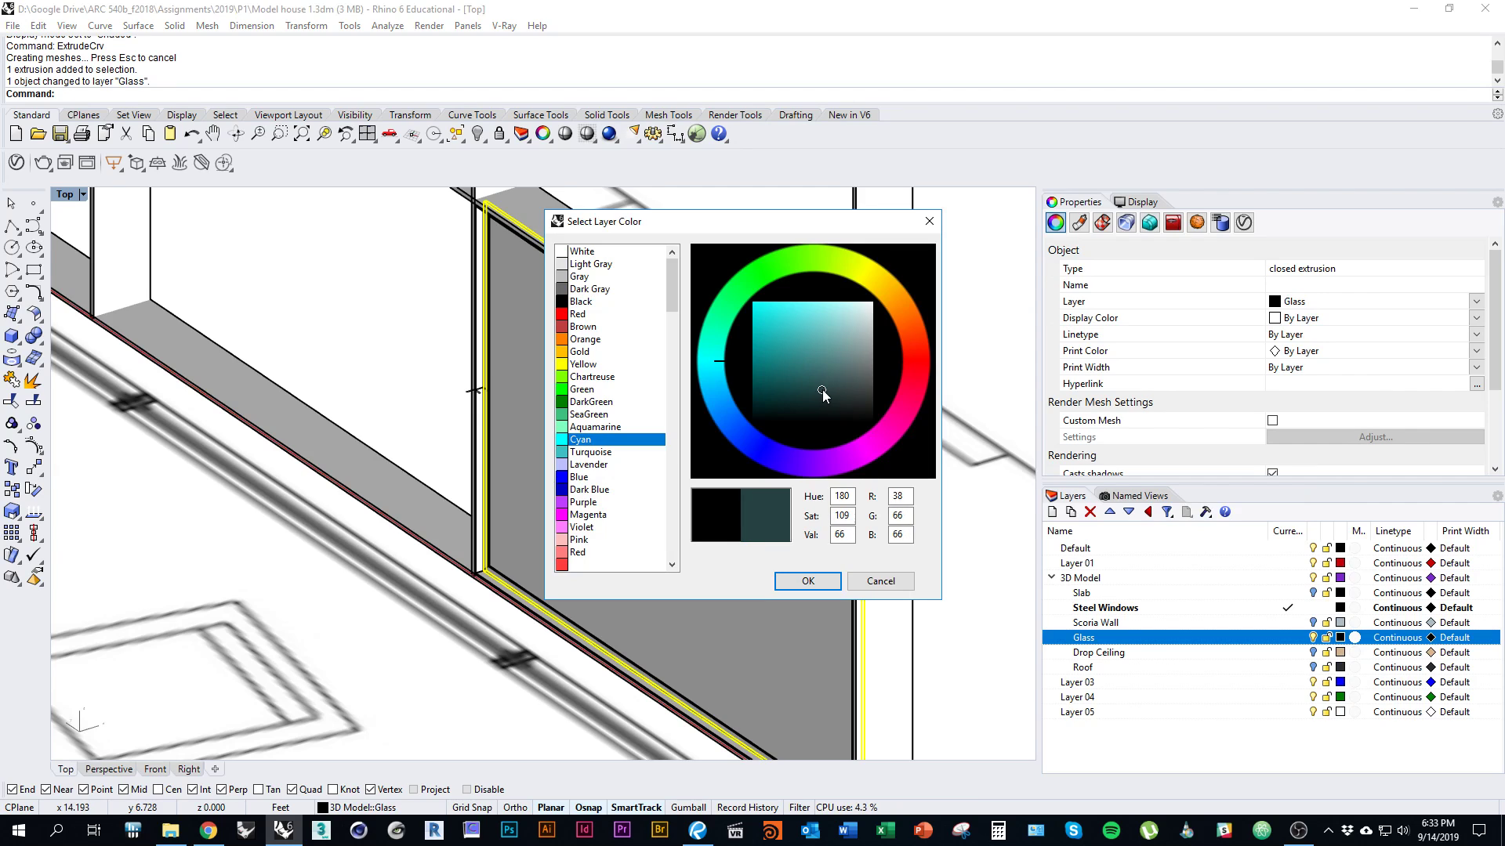
left_click(807, 581)
scroll(723, 605, "down", 13)
right_click_drag(538, 580, 622, 489, "ctrl+shift")
key("Escape")
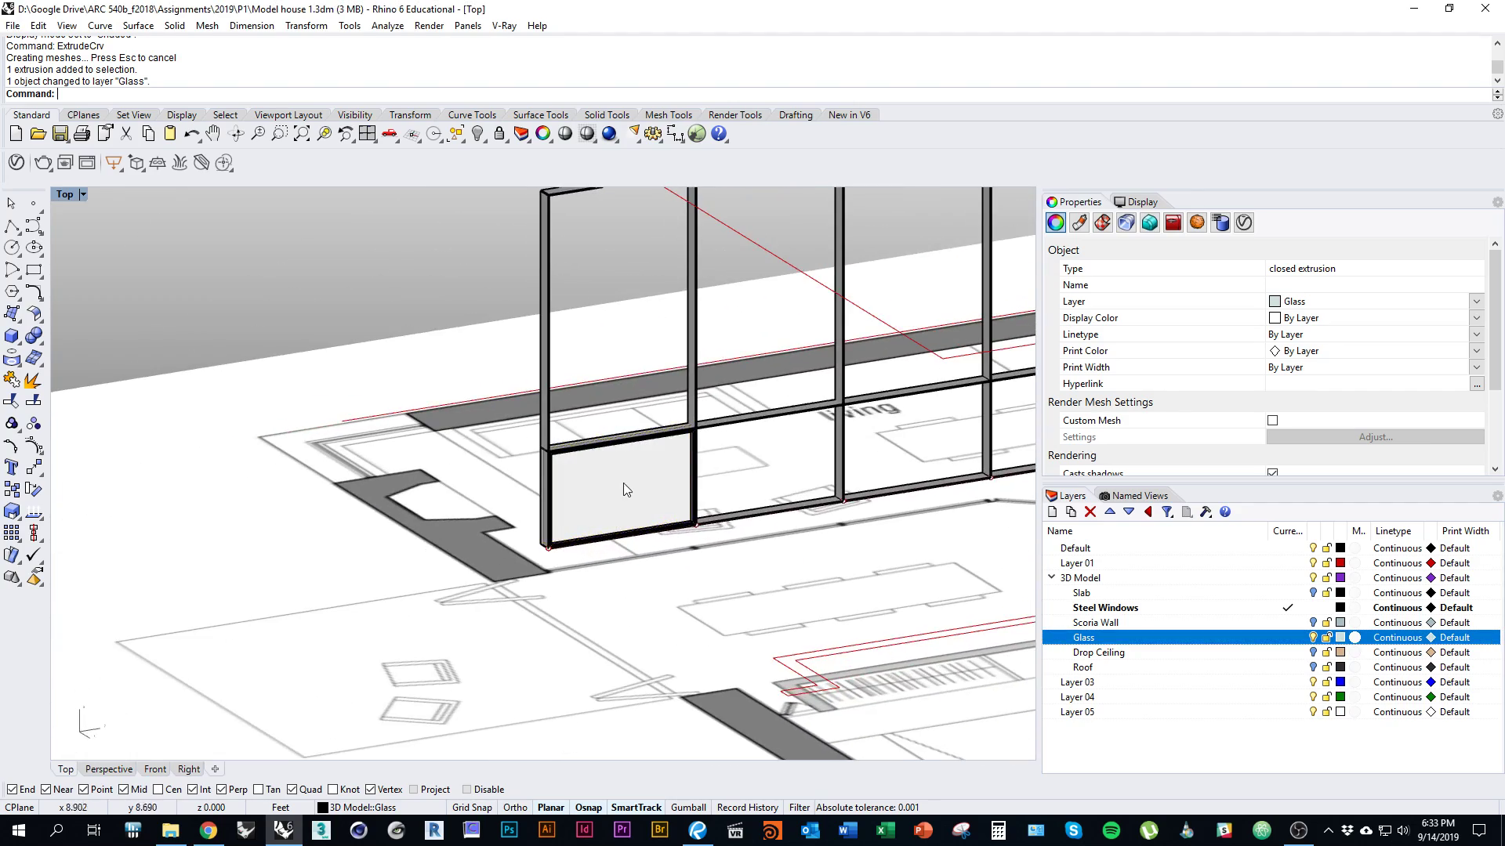
Copy the lower end panel's trim frame and glass pane from its lower corner to the matching corner of the upper opening
scroll(647, 483, "up", 13)
left_click(647, 483)
scroll(647, 483, "down", 8)
right_click_drag(467, 407, 935, 487, "ctrl+shift")
scroll(521, 436, "up", 9)
left_click(492, 481)
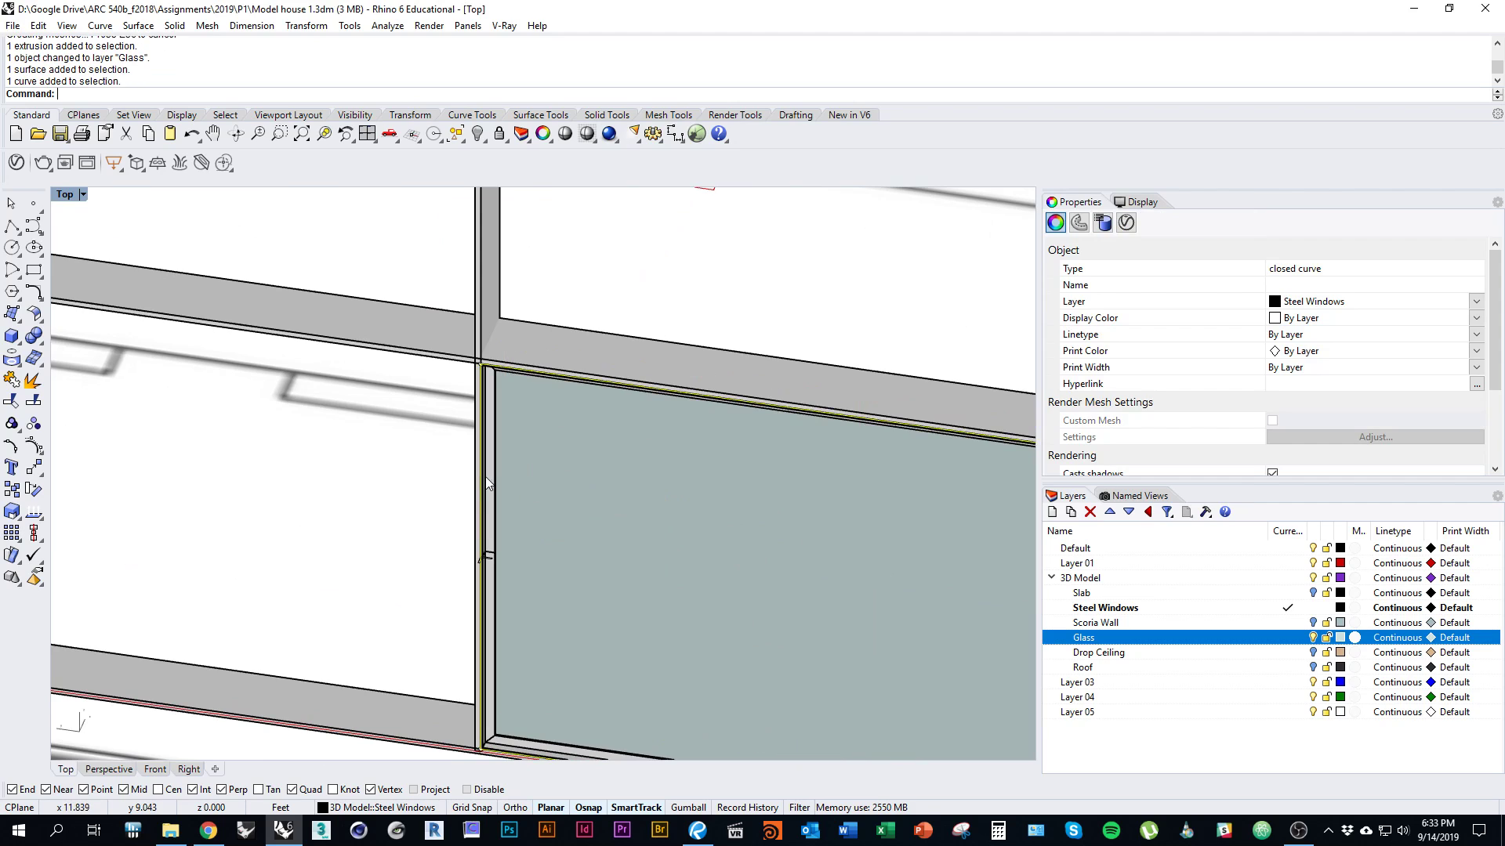
left_click(492, 479)
left_click(506, 453)
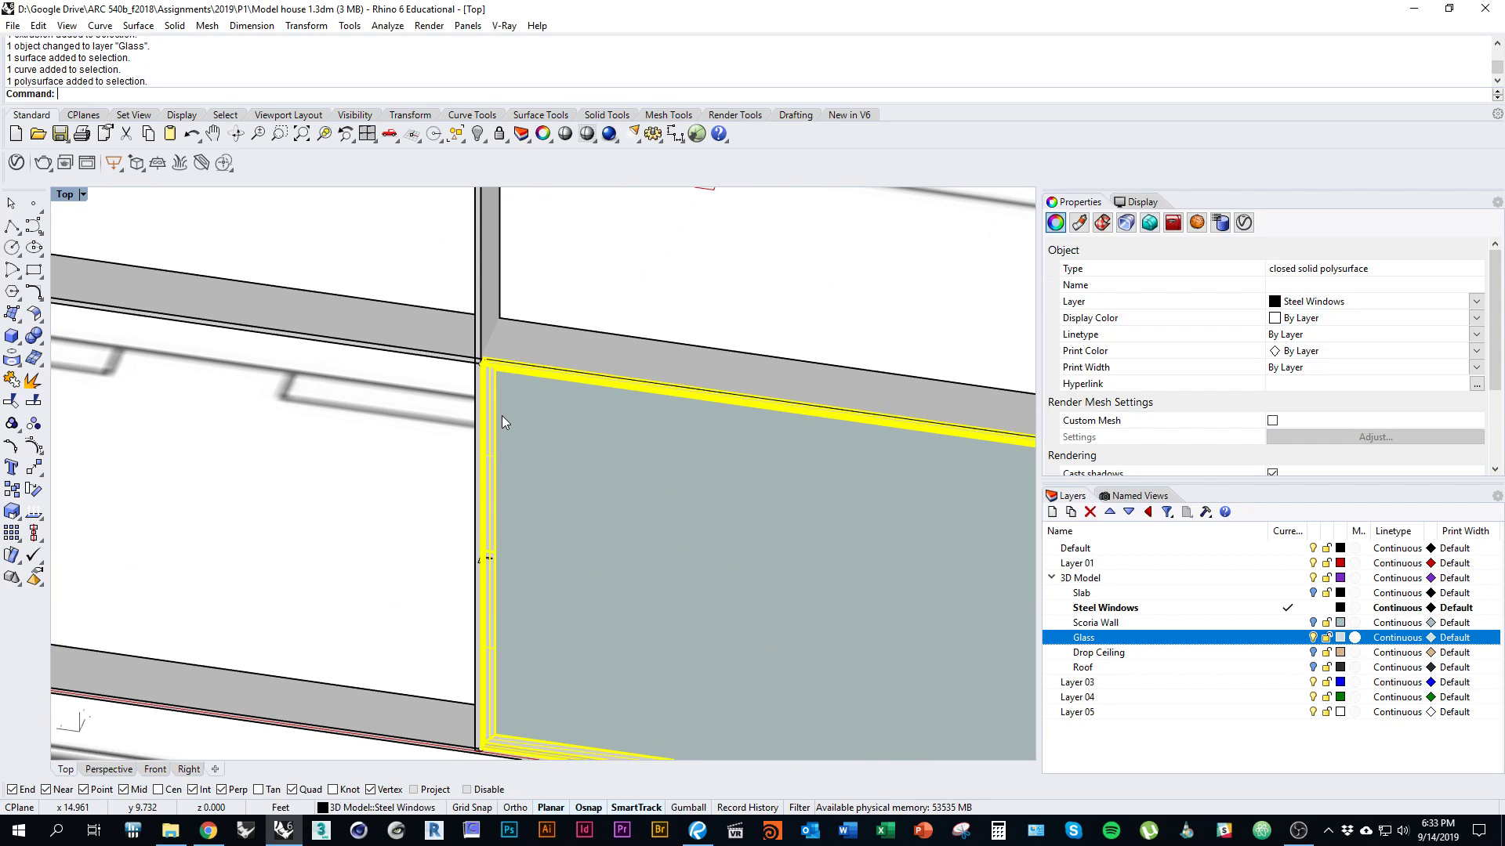
left_click(501, 415)
left_click(558, 458)
scroll(517, 470, "down", 3)
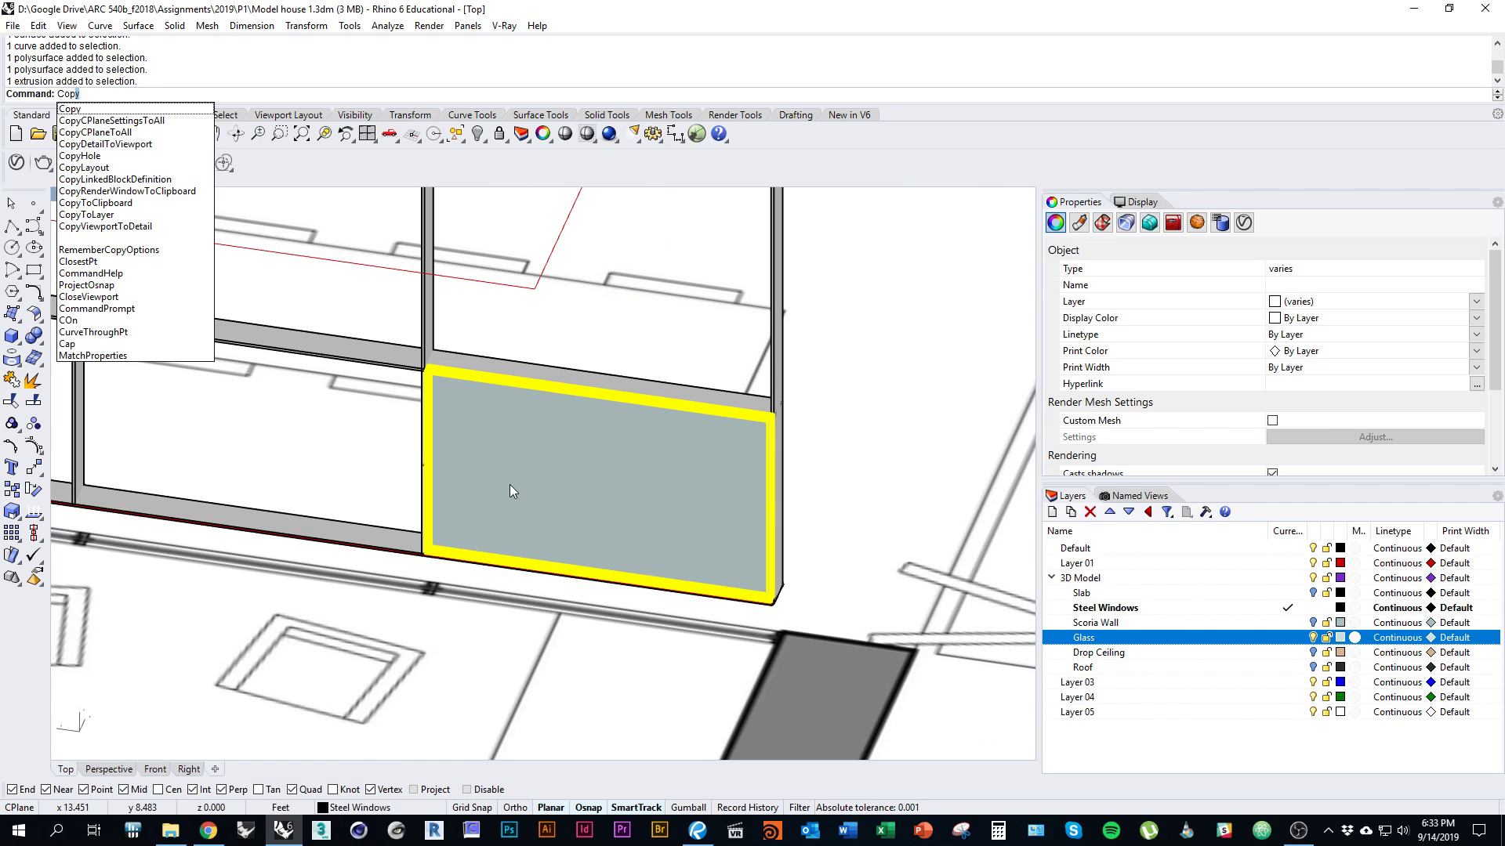
key("Return")
scroll(249, 542, "up", 5)
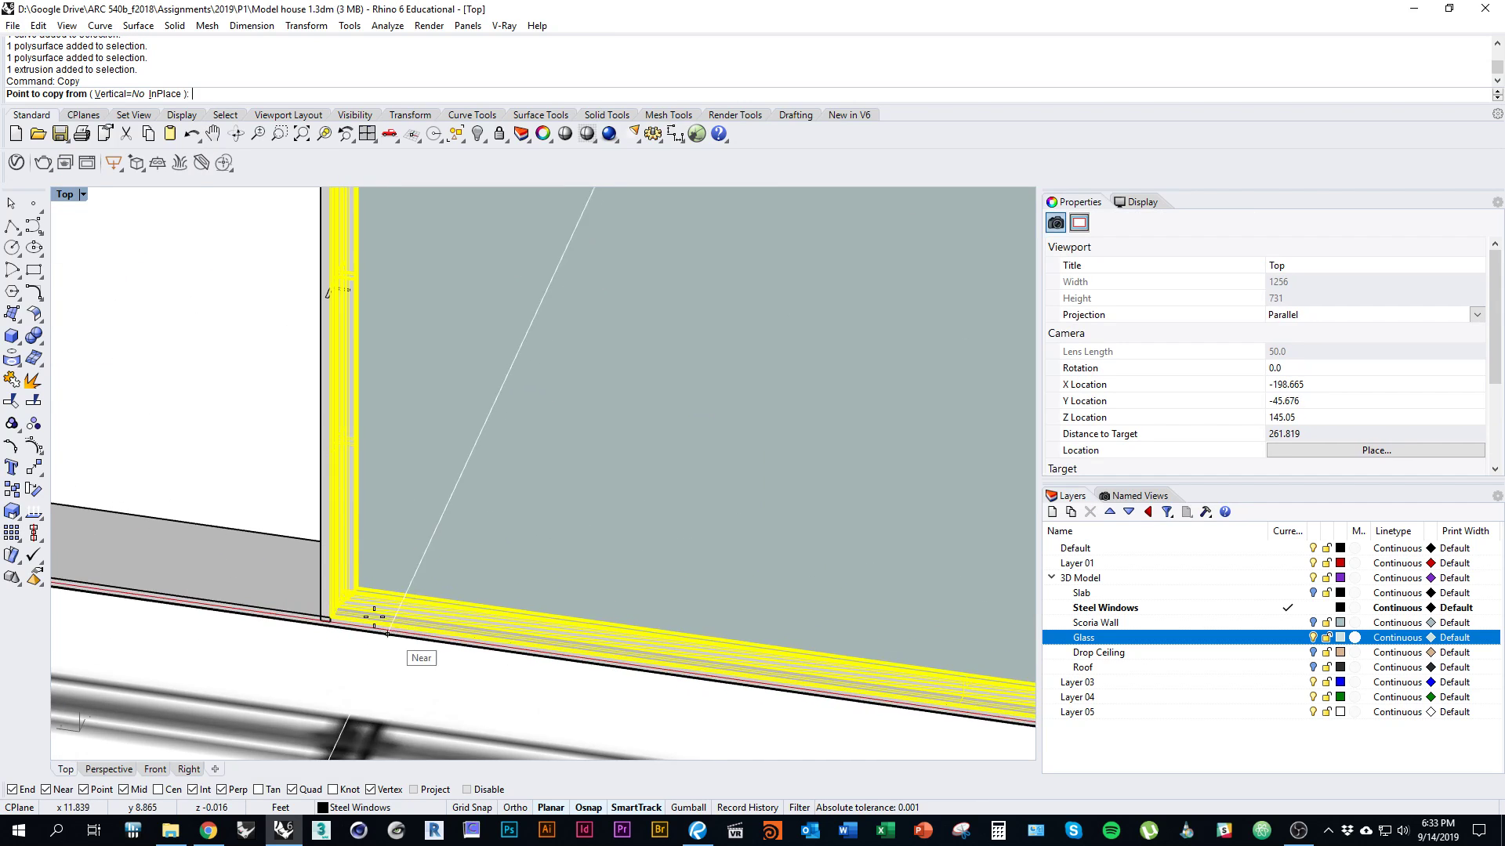
left_click(190, 572)
scroll(319, 608, "down", 6)
right_click_drag(333, 235, 369, 376)
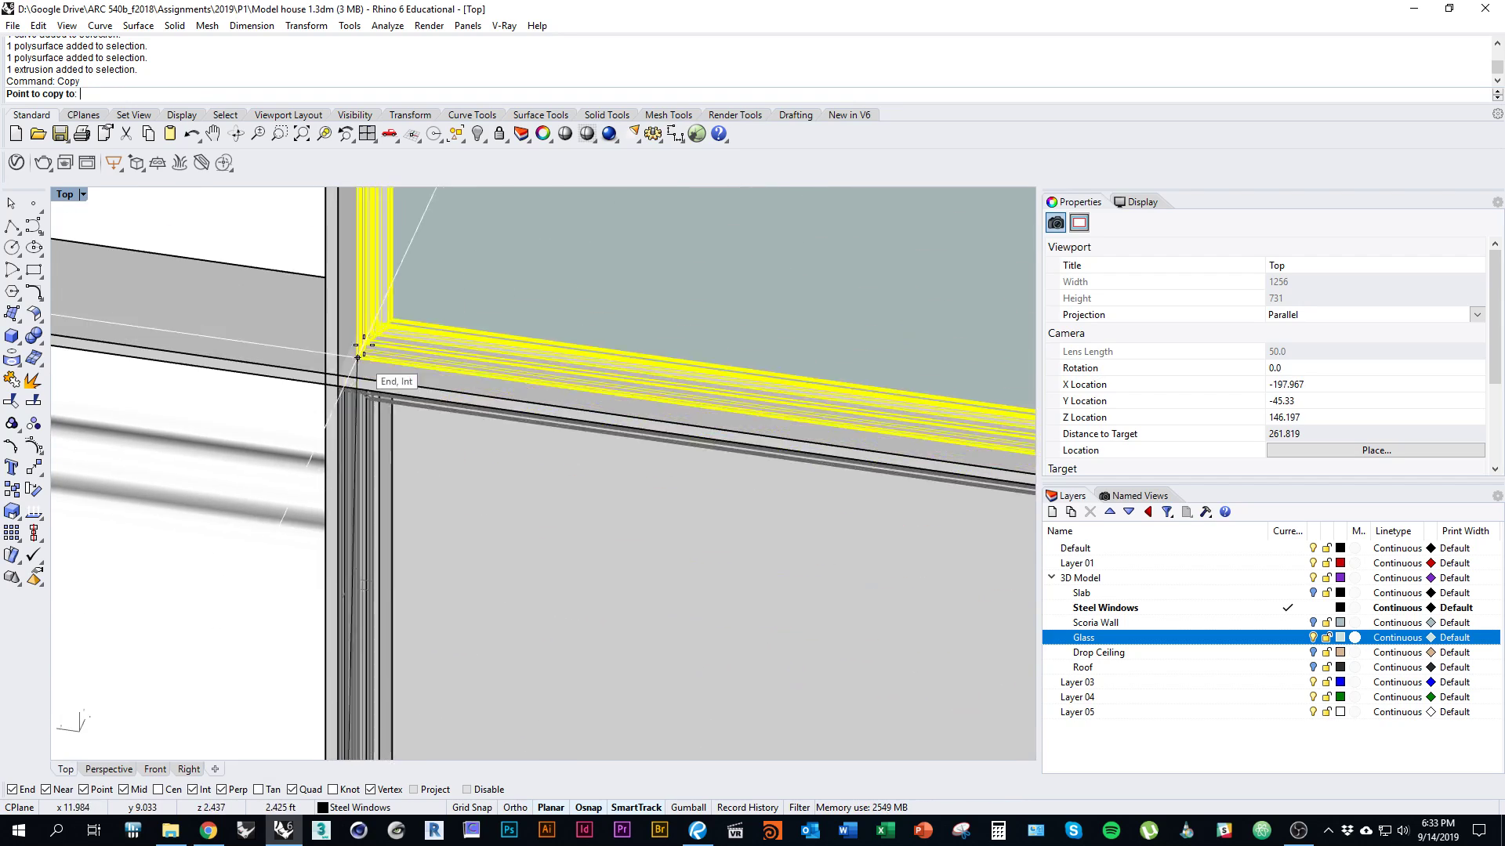
scroll(366, 364, "up", 6)
left_click(294, 415)
scroll(353, 452, "down", 6)
right_click(327, 495)
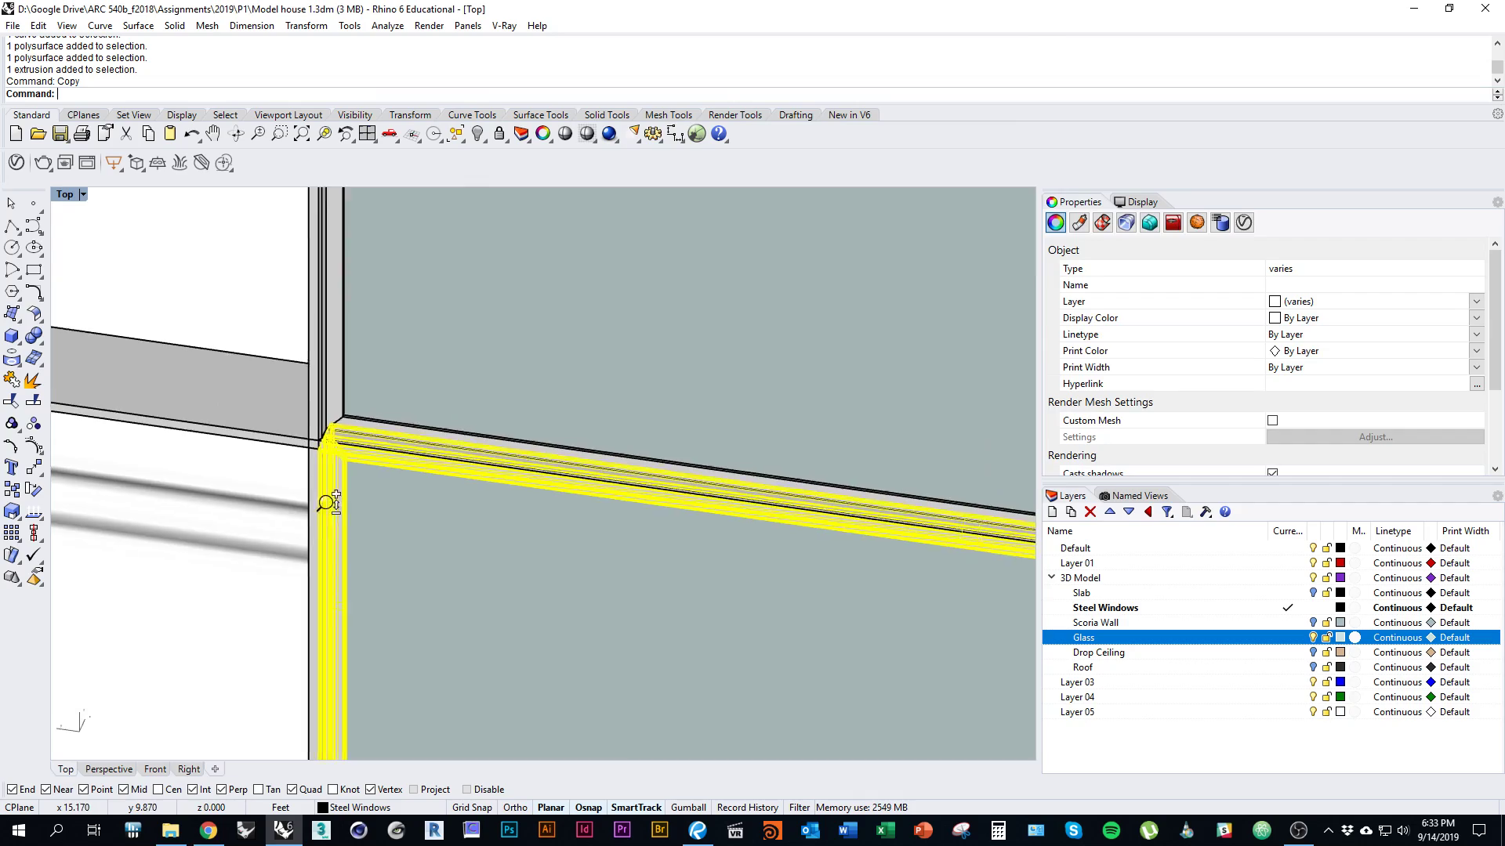
Use MoveEdge to stretch the top edges of the copied trim and glass up to the frame's top rail
scroll(345, 523, "down", 10)
right_click_drag(370, 551, 345, 402)
scroll(446, 388, "up", 3)
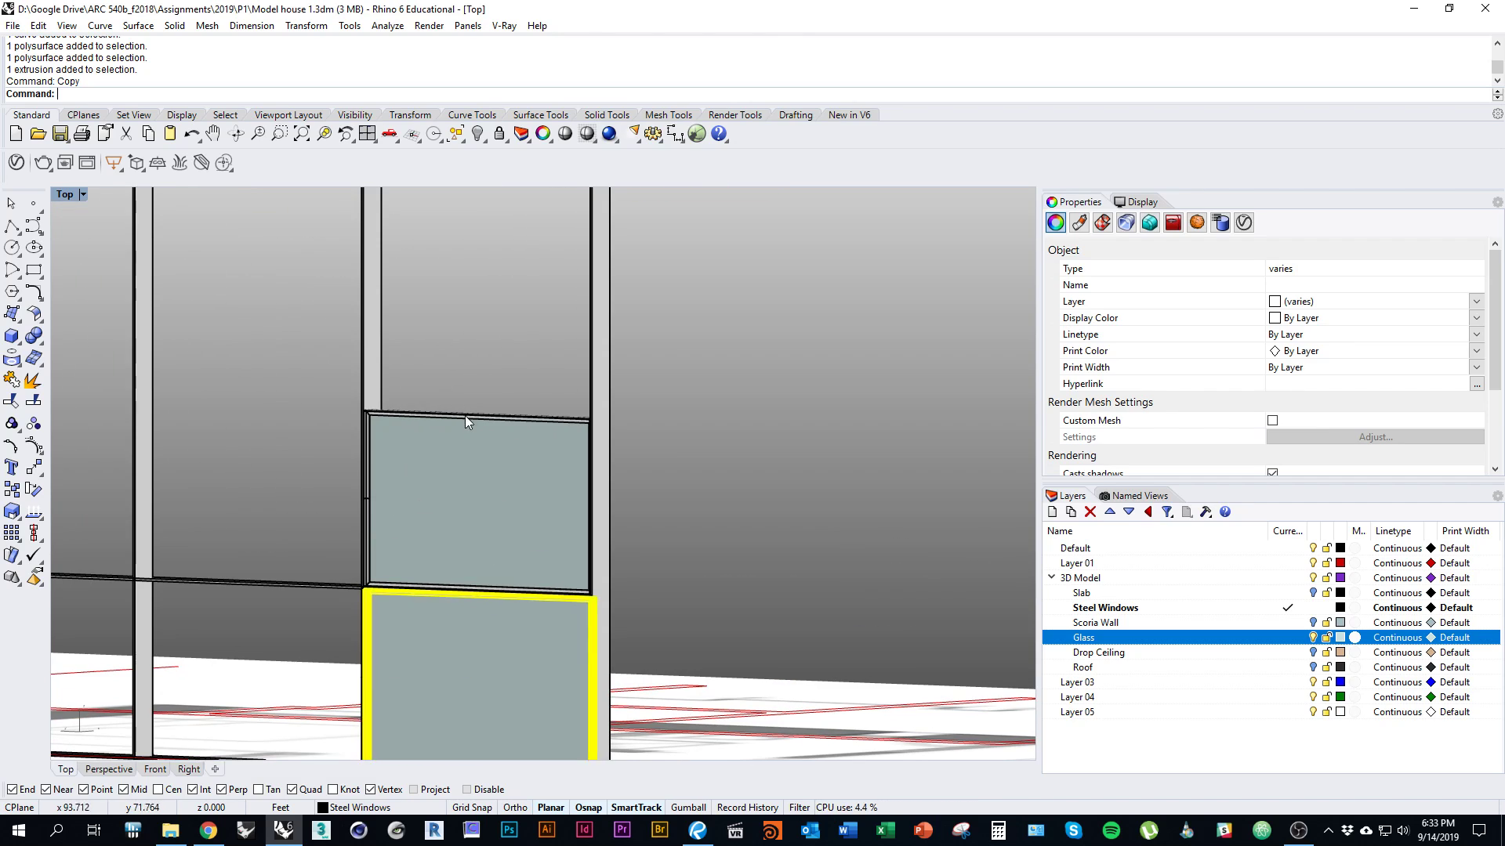
key("Escape")
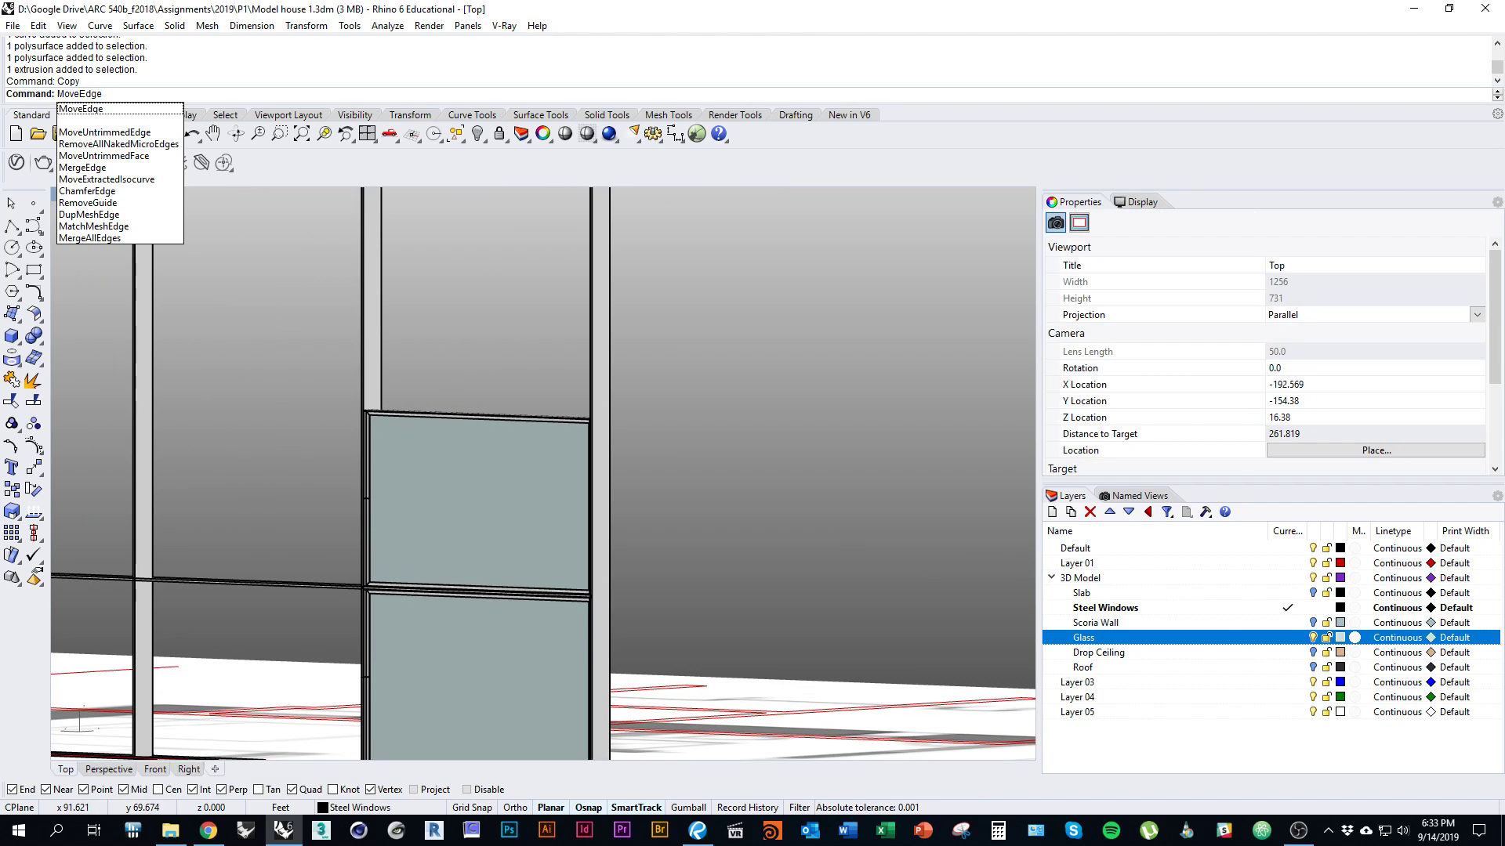
key("Return")
right_click_drag(578, 459, 829, 400, "ctrl+shift")
scroll(829, 400, "up", 5)
scroll(839, 368, "up", 2)
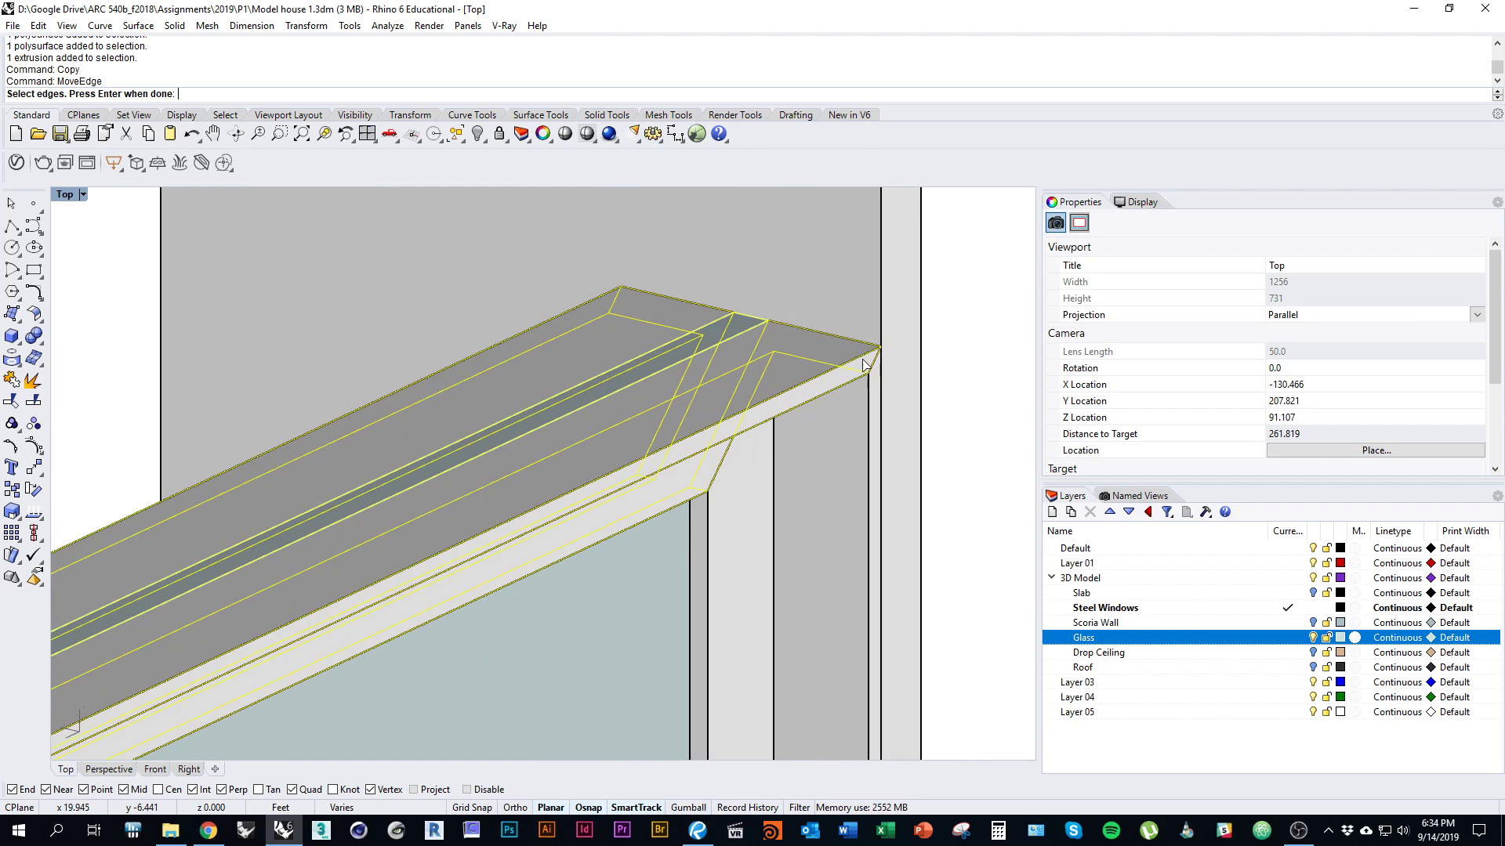
scroll(683, 520, "down", 5)
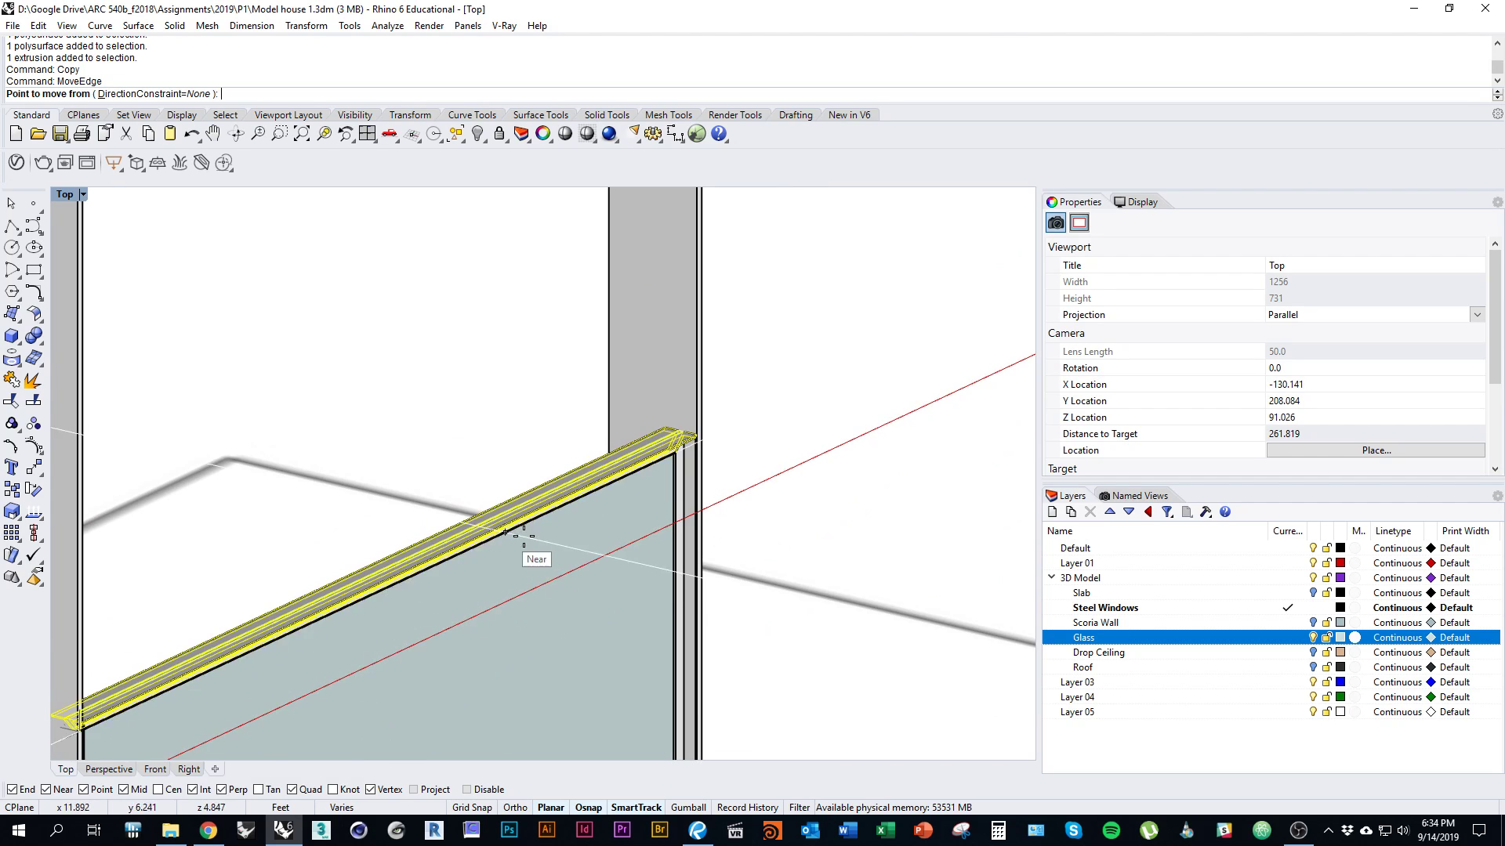
scroll(715, 413, "up", 5)
left_click(601, 377)
scroll(611, 400, "down", 5)
scroll(615, 376, "up", 6)
scroll(615, 380, "up", 5)
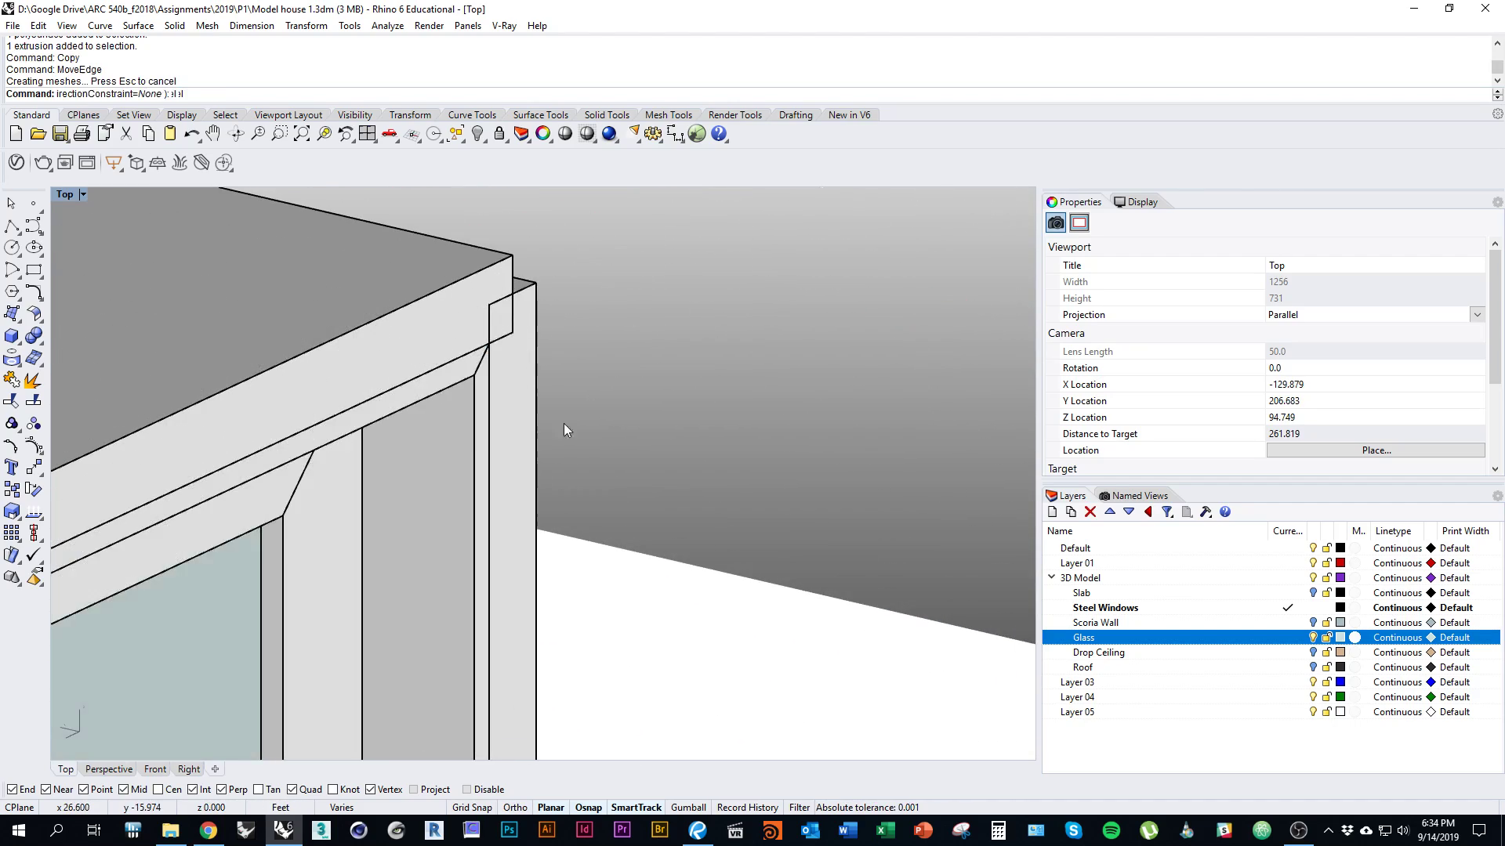
Examine the glazed end bay and the remaining empty bays of the window partition from both sides
scroll(611, 345, "down", 8)
right_click_drag(605, 541, 298, 361, "ctrl+shift")
scroll(597, 439, "down", 10)
scroll(429, 379, "up", 7)
right_click_drag(425, 378, 697, 541, "ctrl+shift")
scroll(604, 477, "down", 4)
right_click_drag(604, 477, 729, 463)
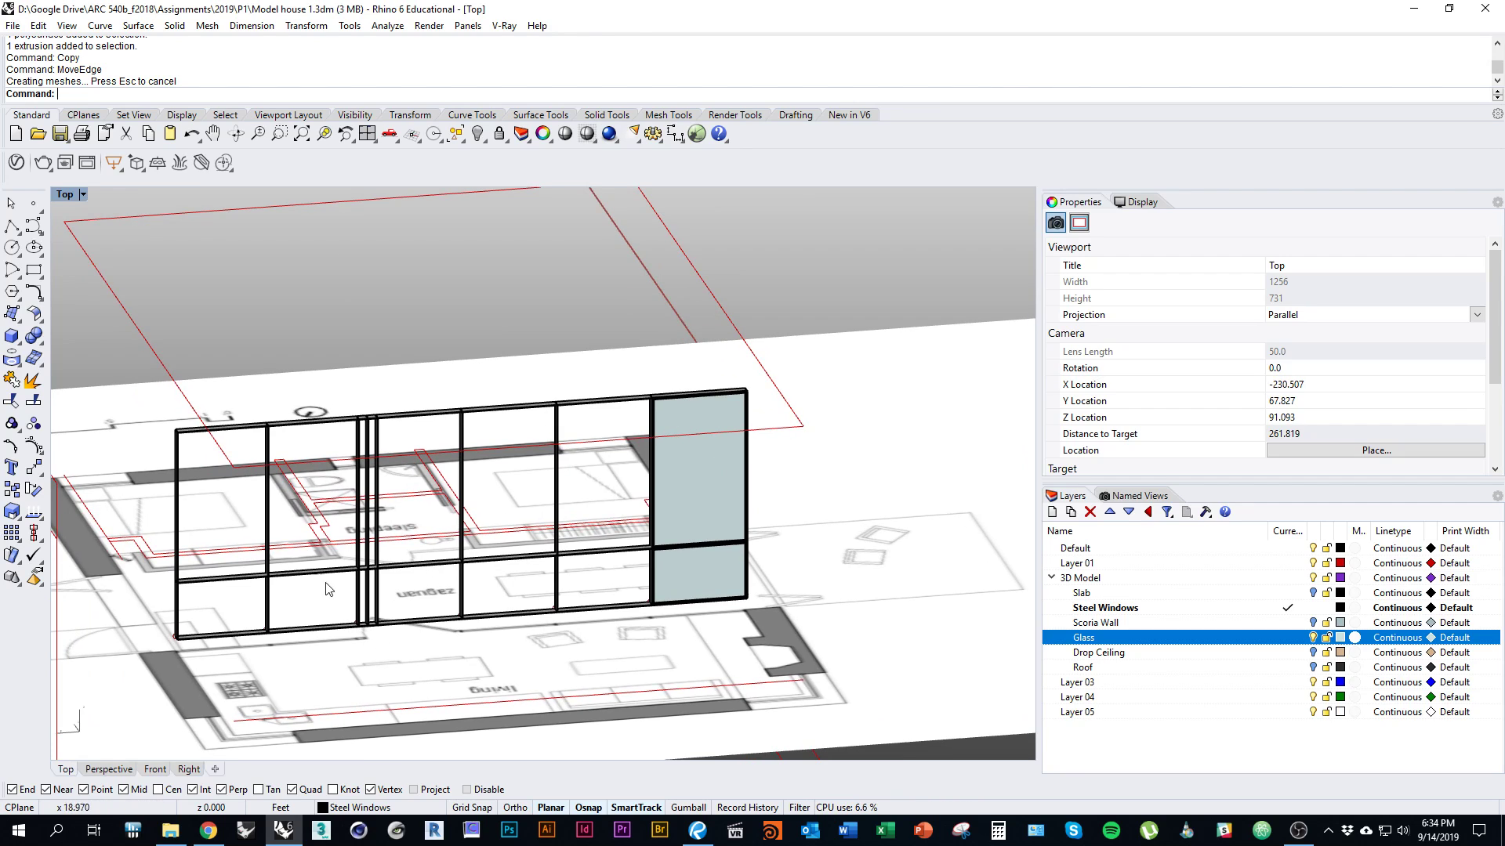
right_click_drag(688, 540, 736, 431, "ctrl+shift")
scroll(672, 474, "up", 4)
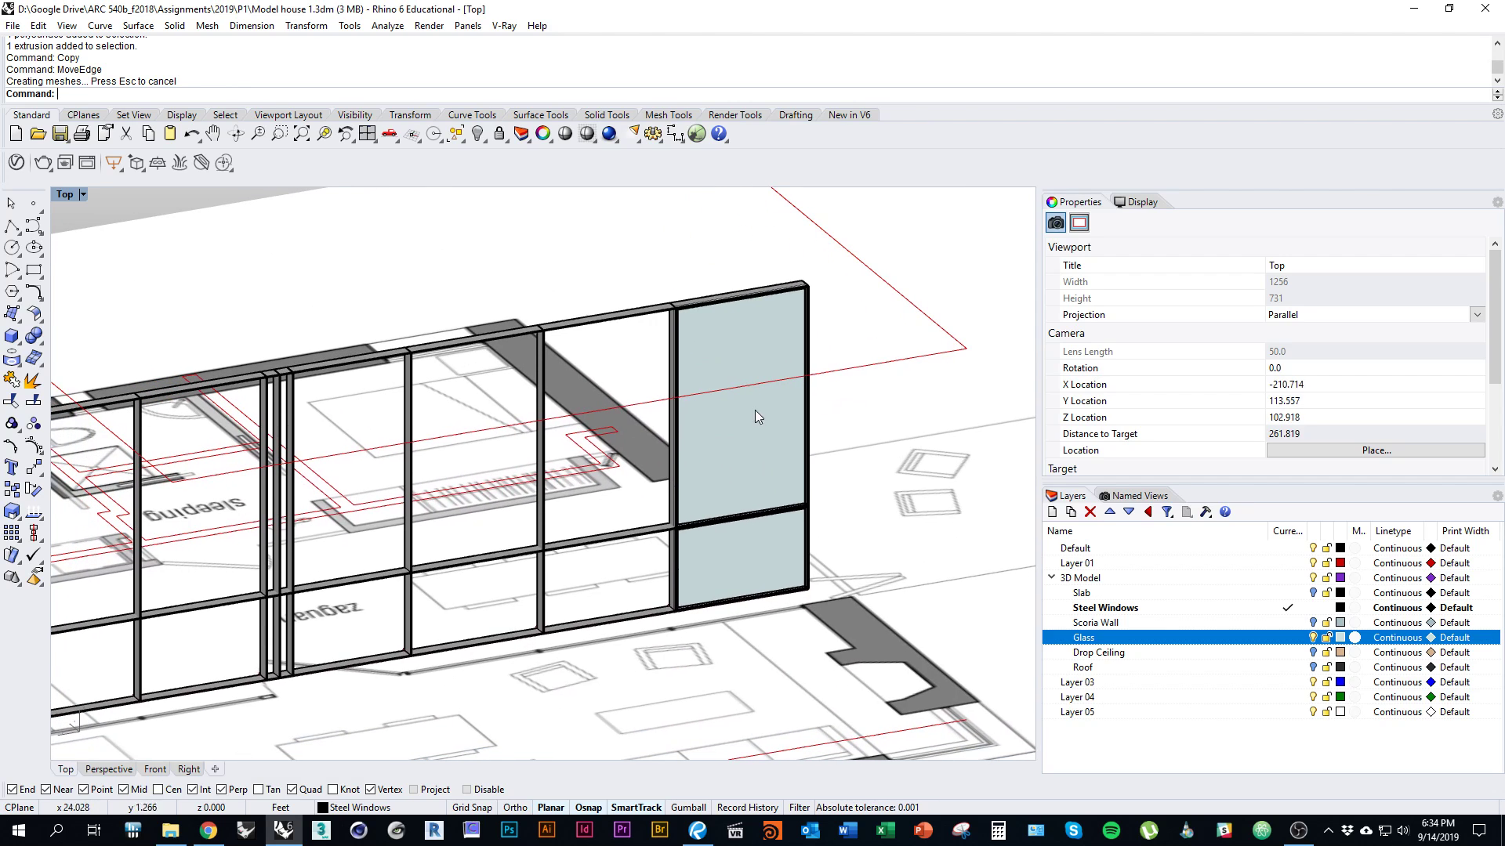
right_click_drag(437, 468, 663, 454)
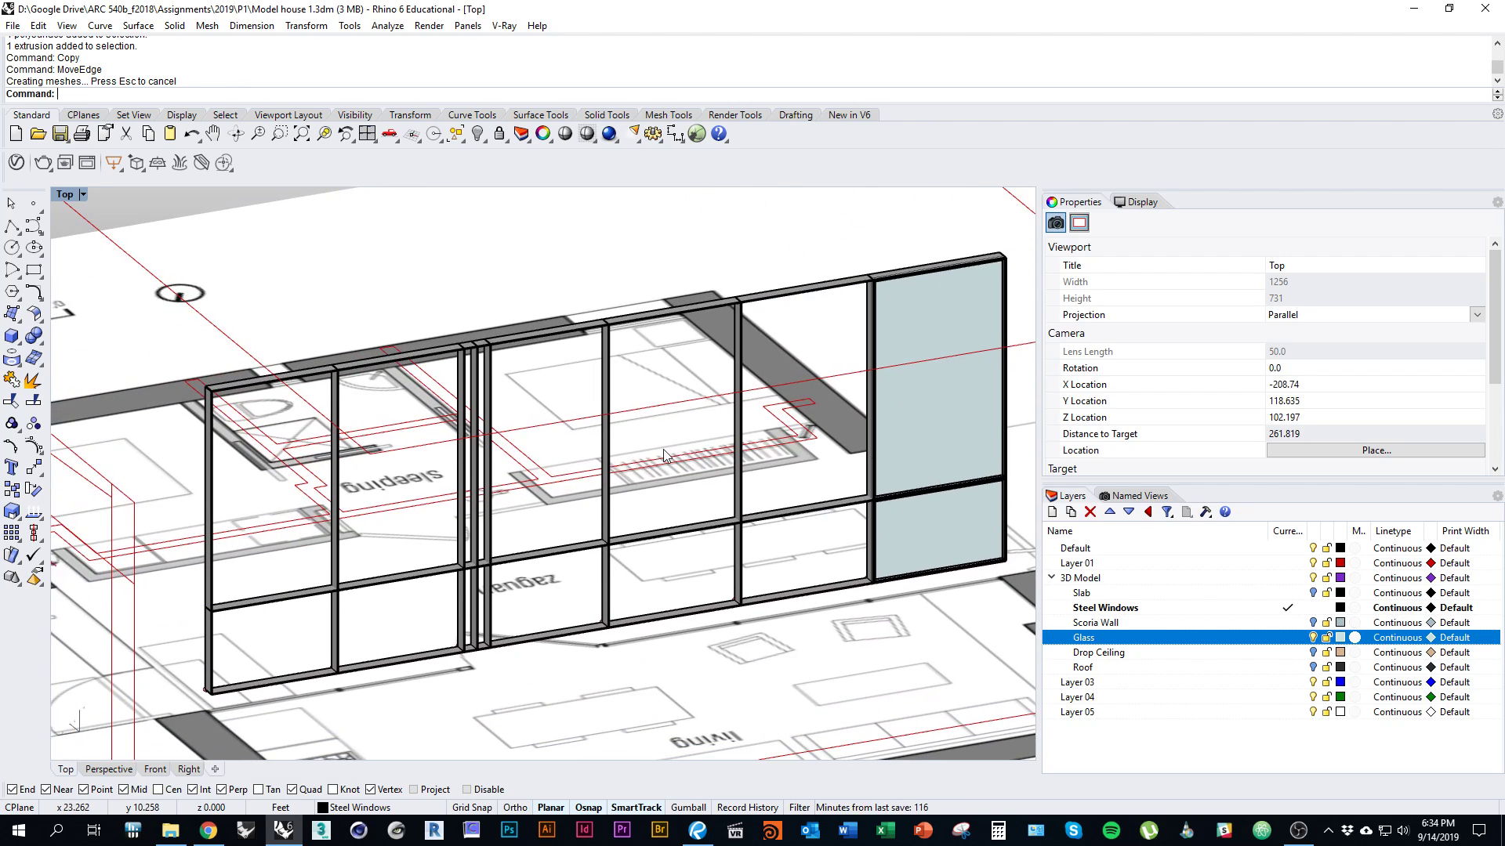
right_click_drag(475, 551, 330, 546)
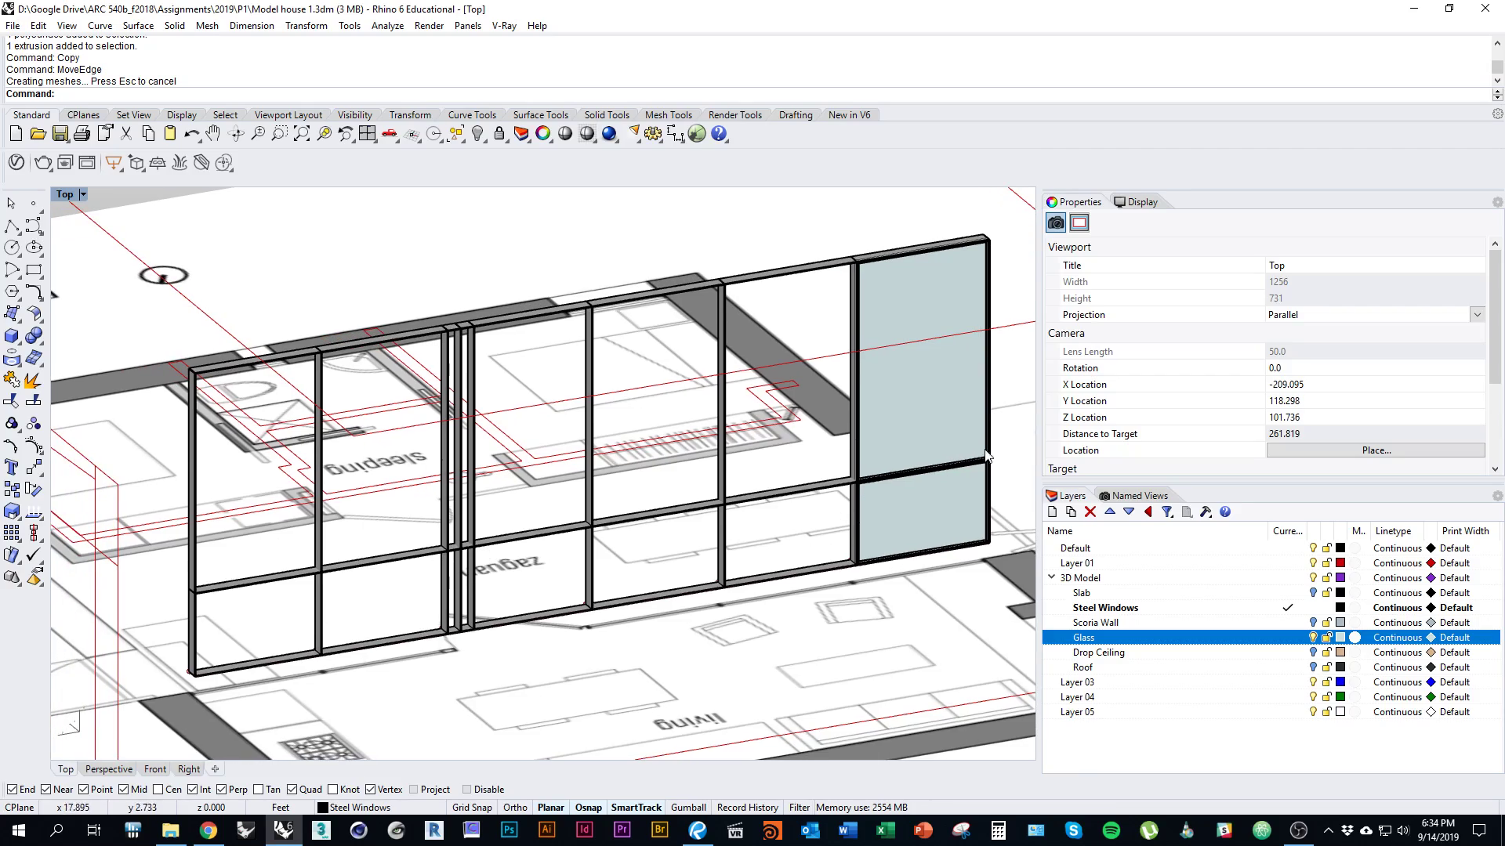
right_click_drag(824, 542, 338, 562)
scroll(772, 533, "down", 5)
scroll(338, 561, "up", 4)
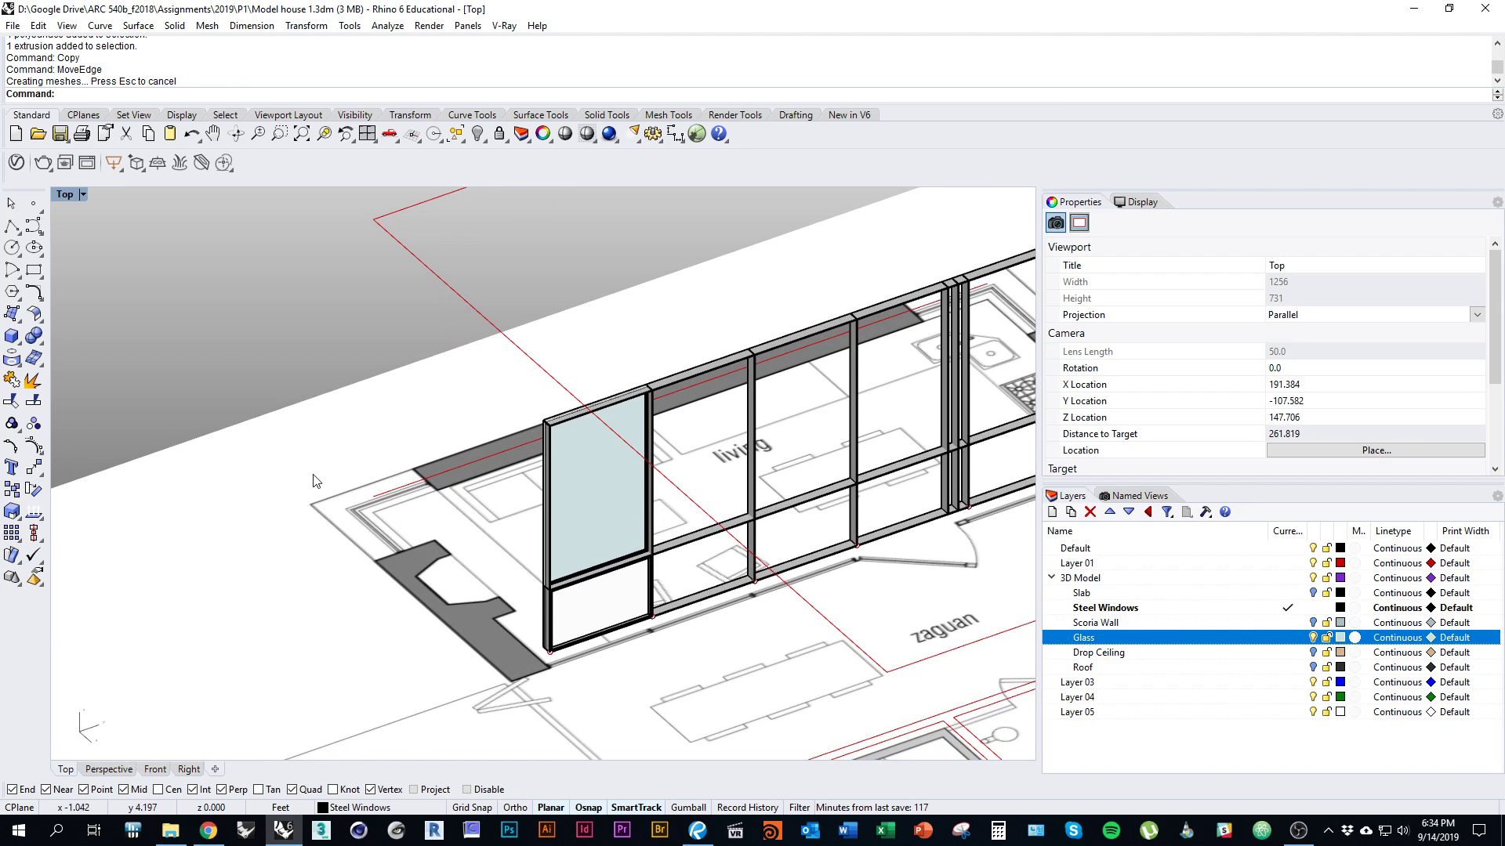
scroll(432, 542, "down", 5)
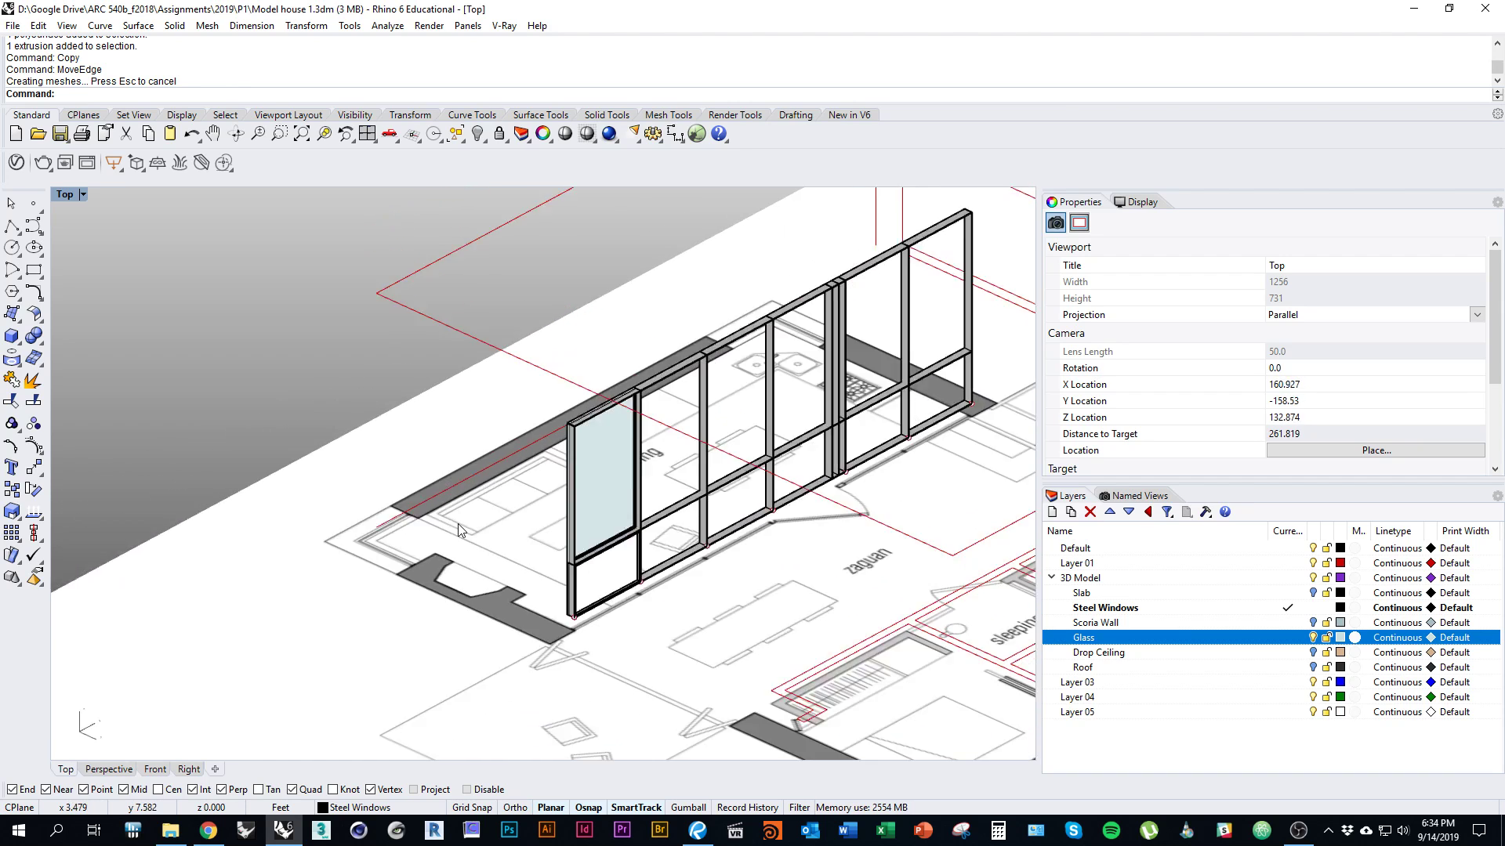
Turn on the Scoria Wall layer's visibility and switch to the Chrome window with the Casa Caldera image search
left_click(1314, 653)
left_click(1313, 653)
left_click(1312, 623)
key("alt+Tab")
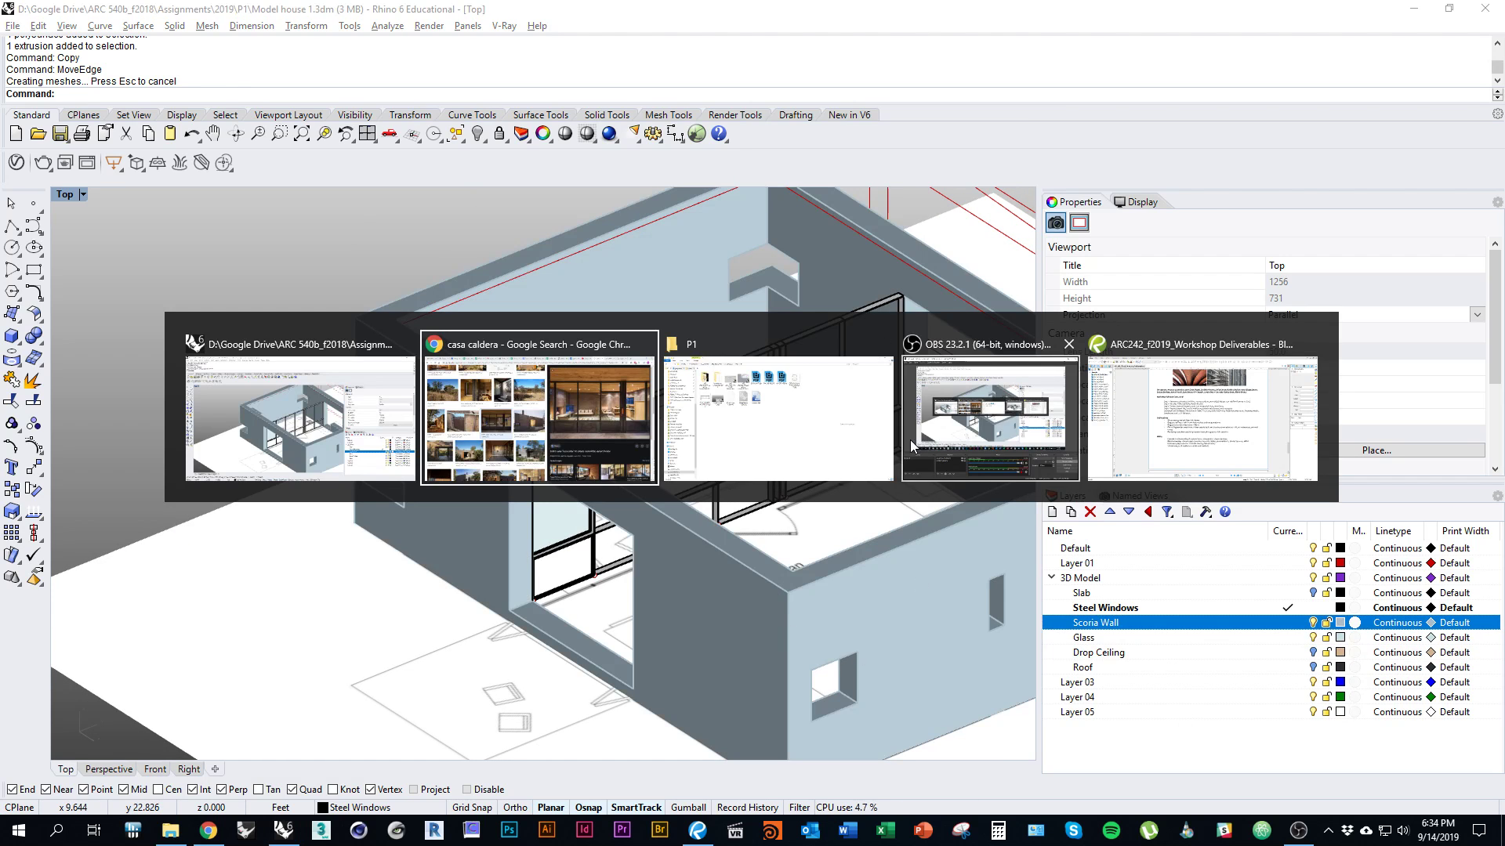